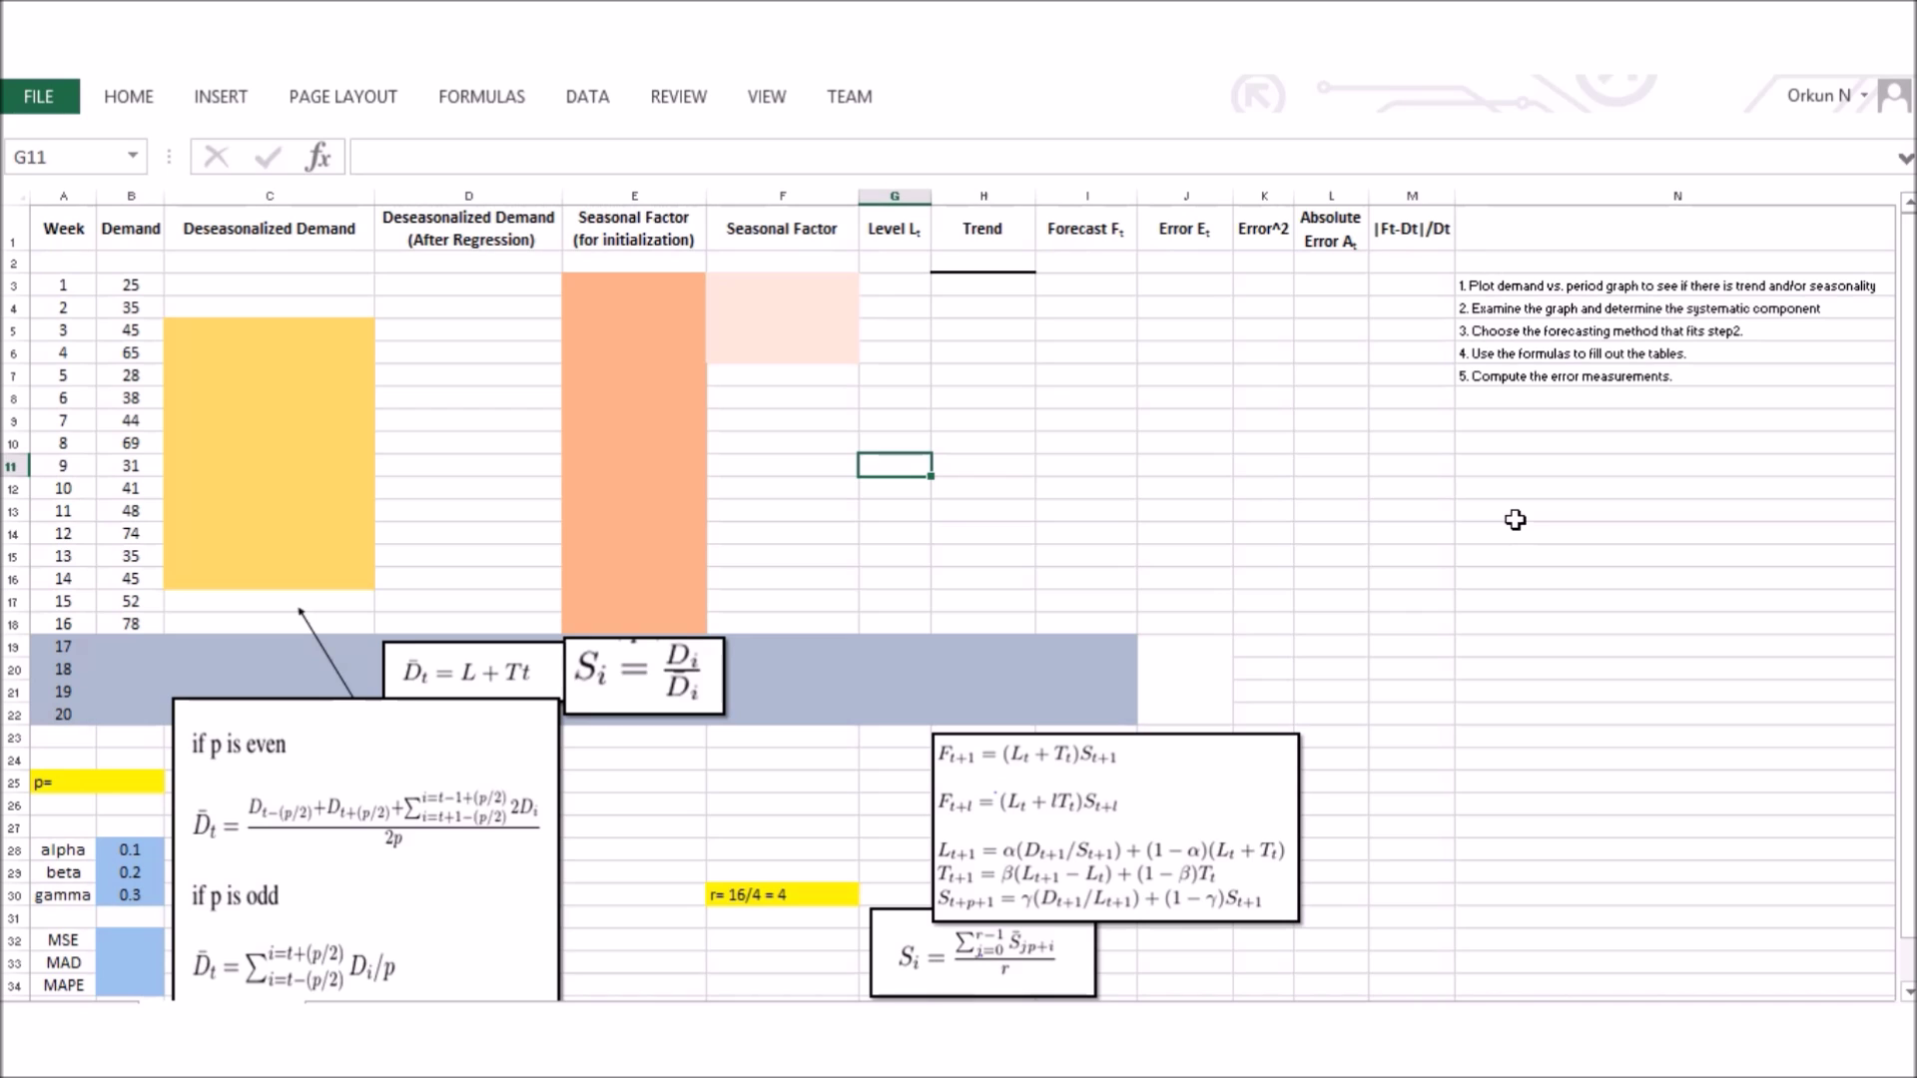
left_click(1588, 1029)
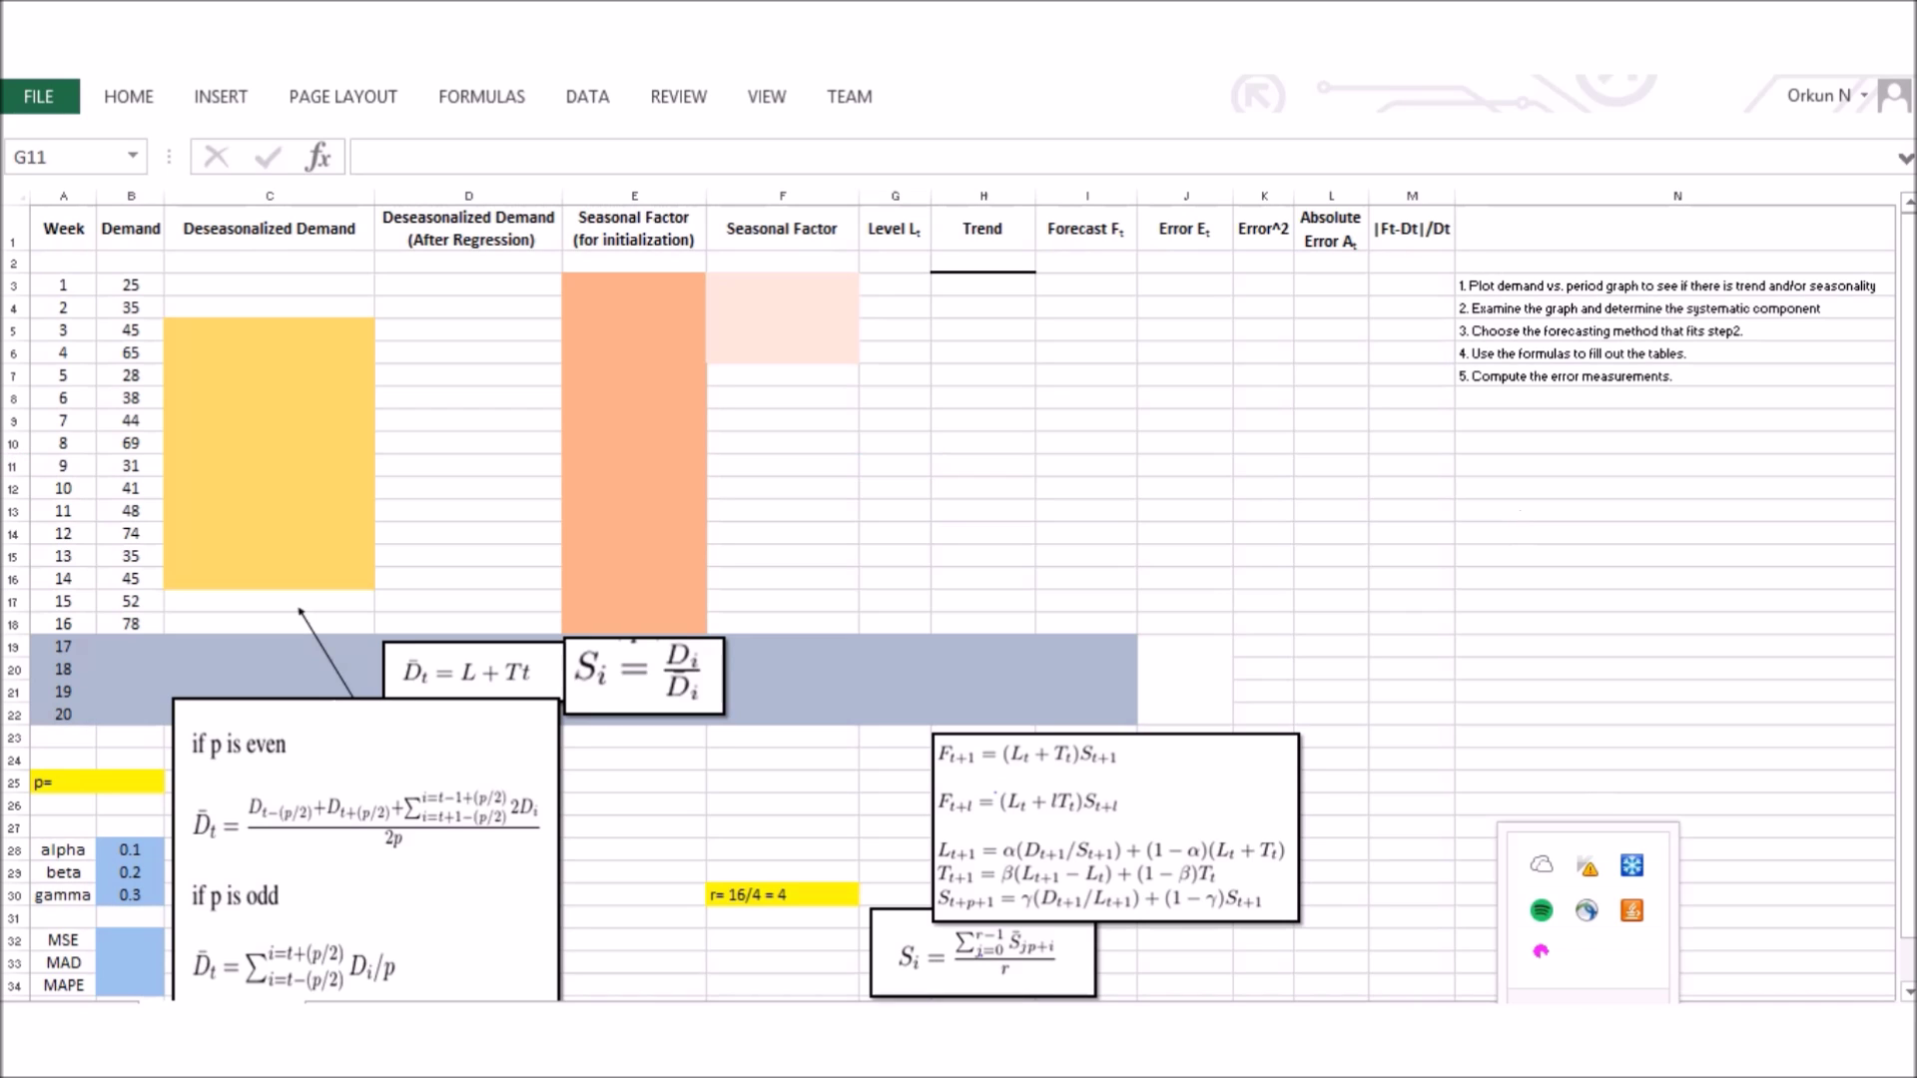
right_click(1544, 958)
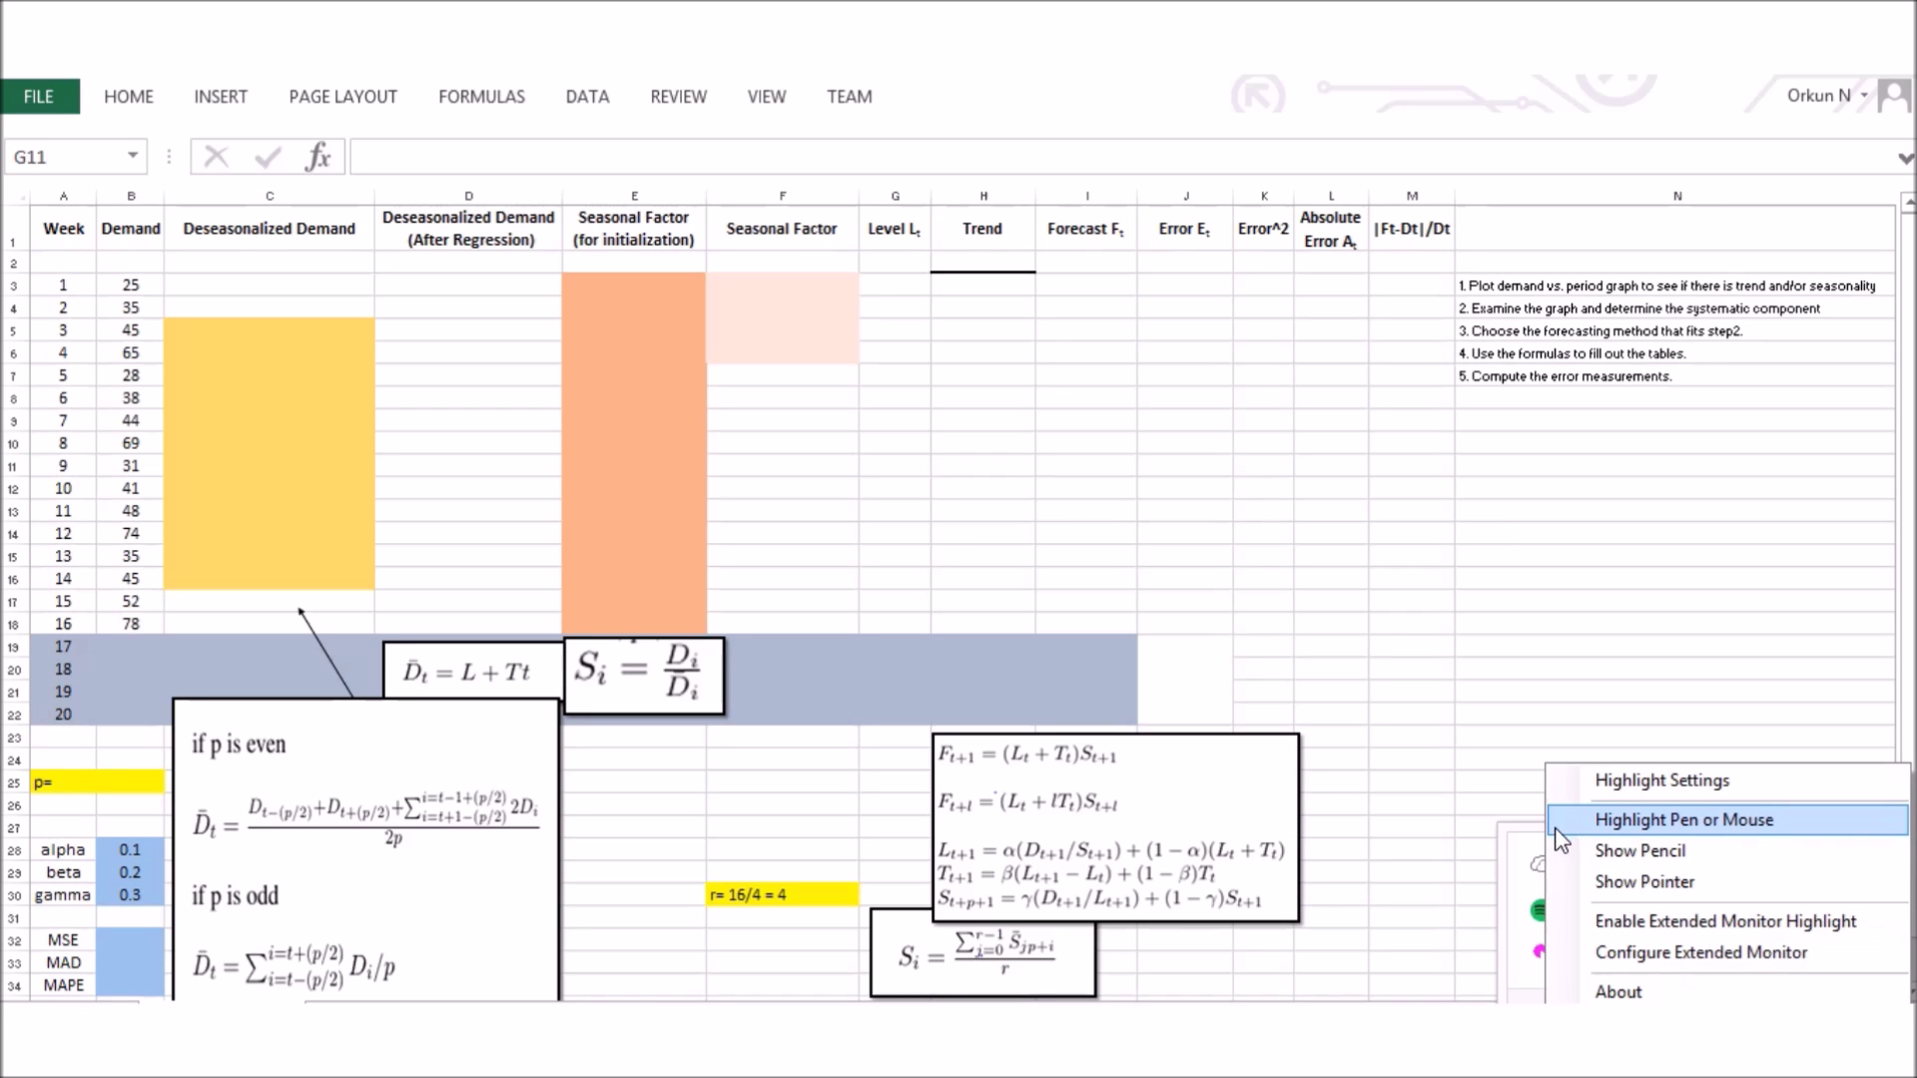
left_click(1623, 822)
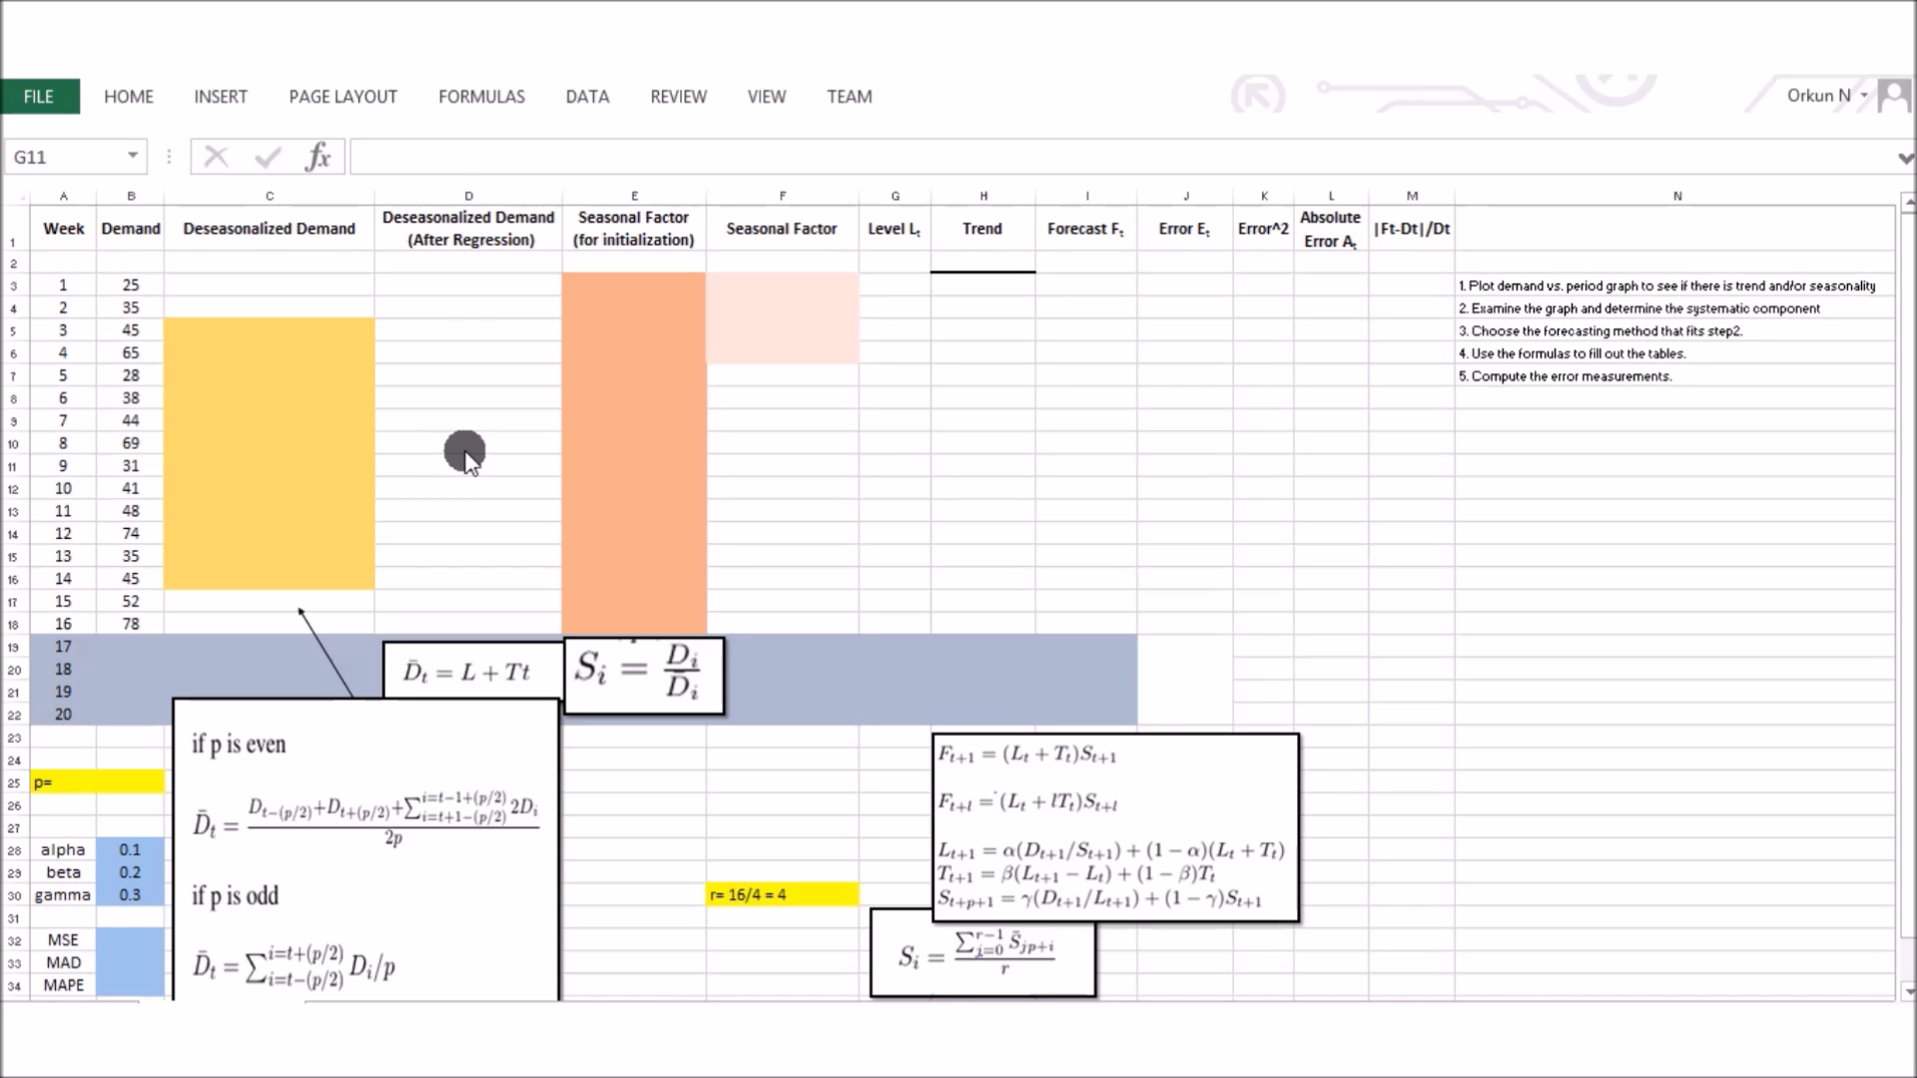
- Insert a blank 2-D line chart on the worksheet for plotting the demand data
left_click(248, 40)
left_click(221, 96)
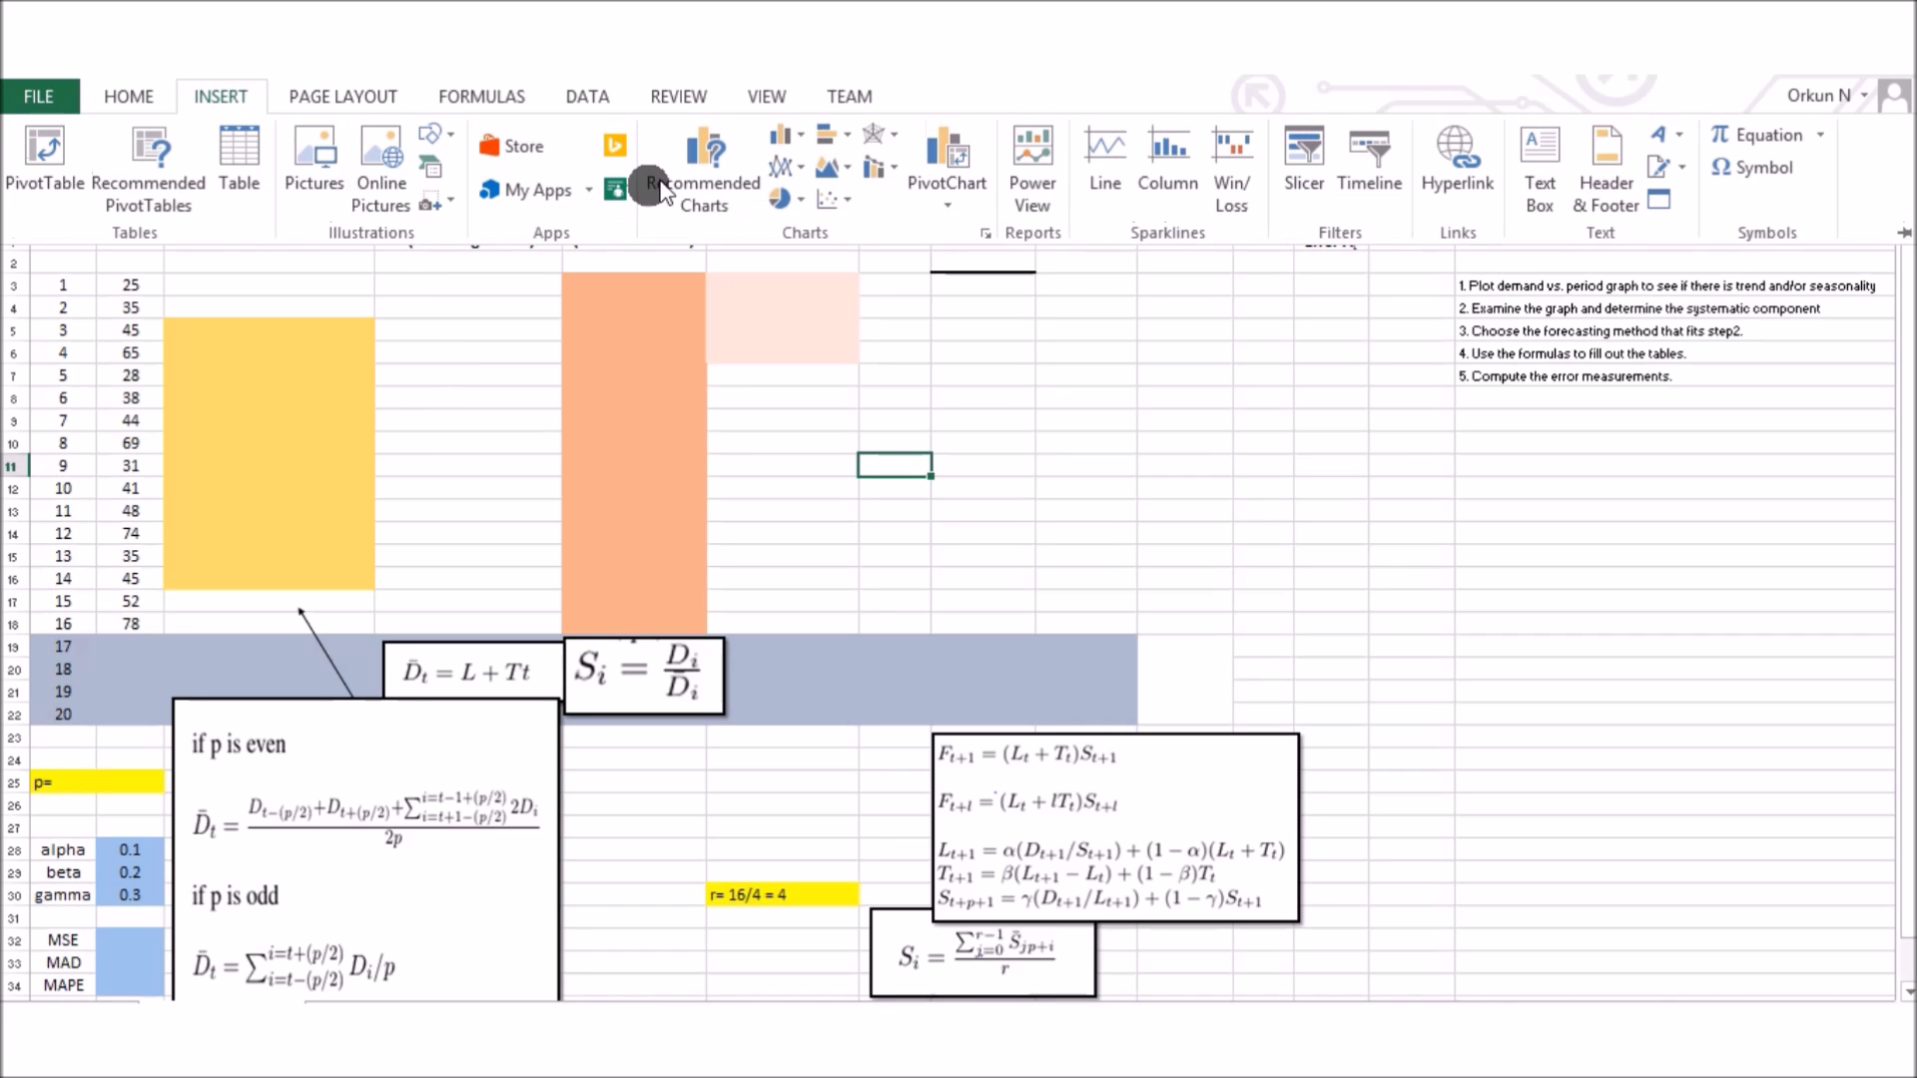
left_click(784, 167)
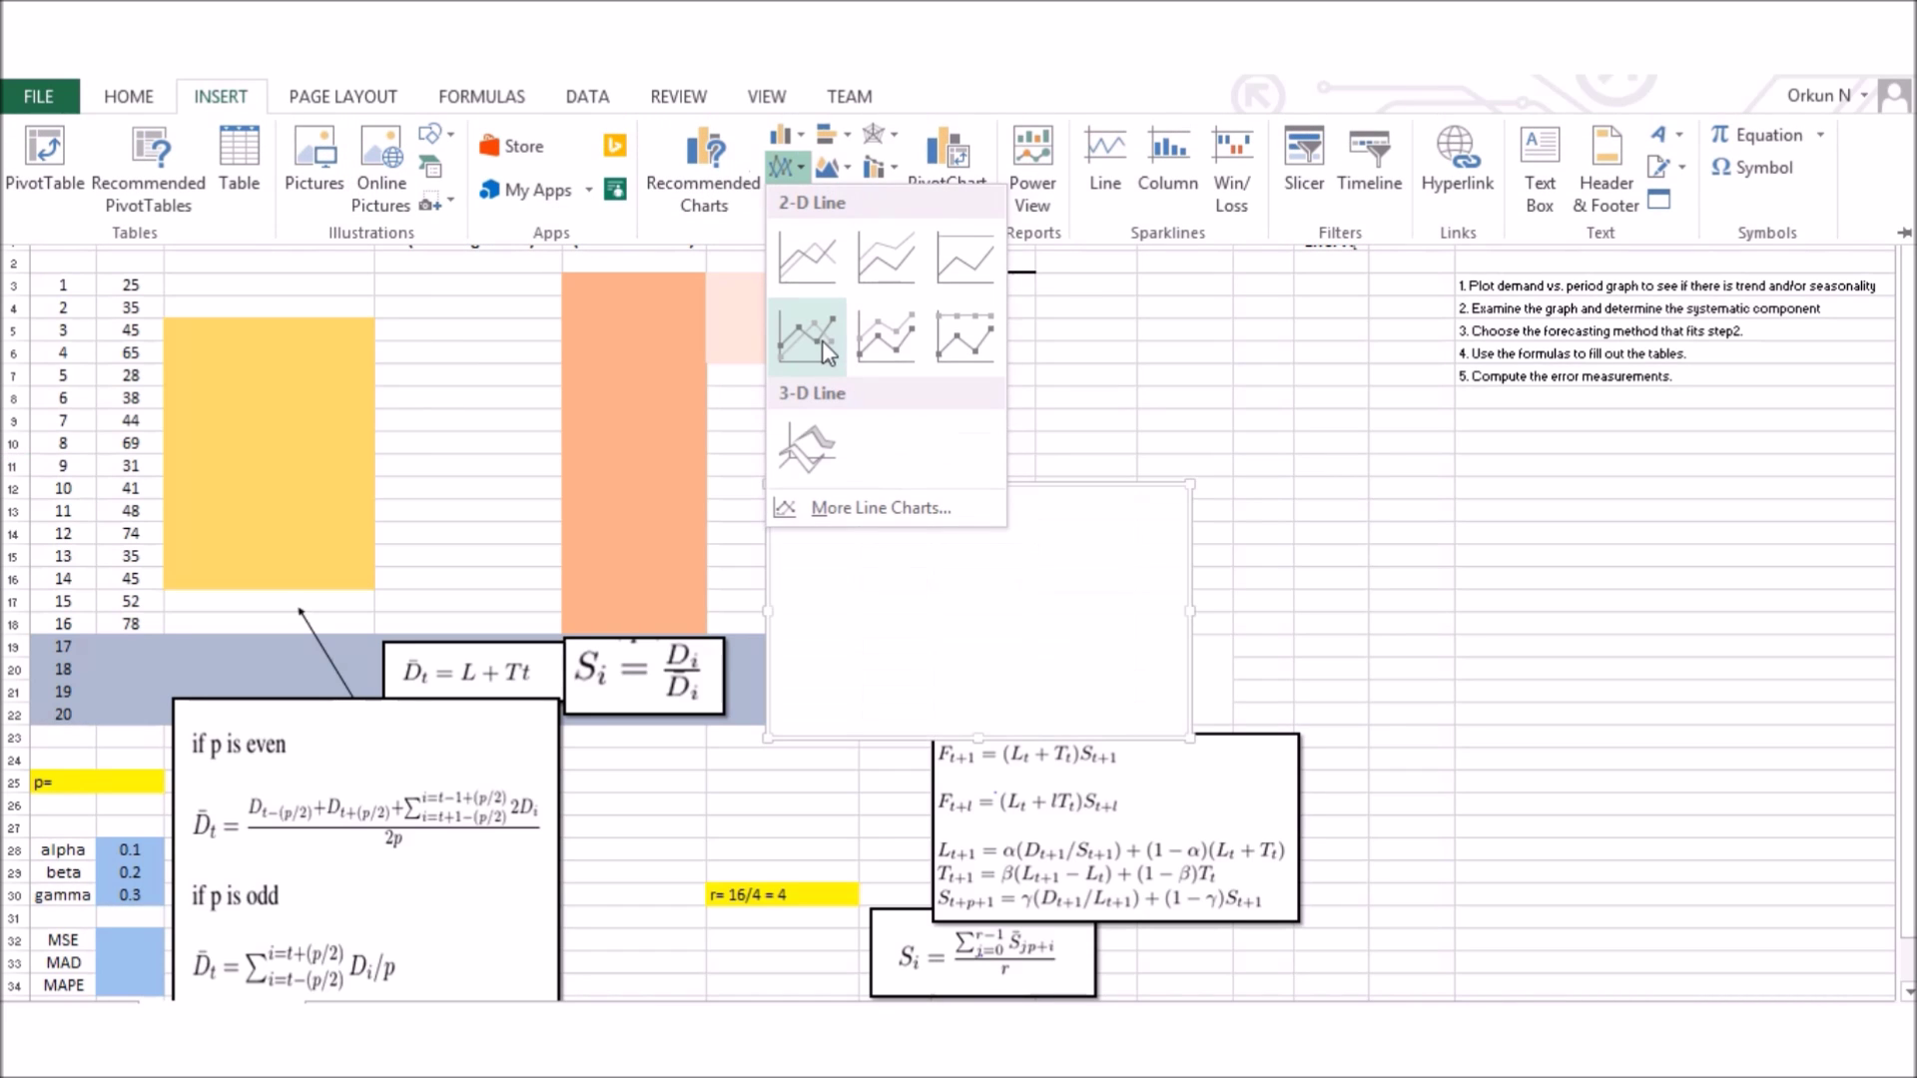
left_click(817, 267)
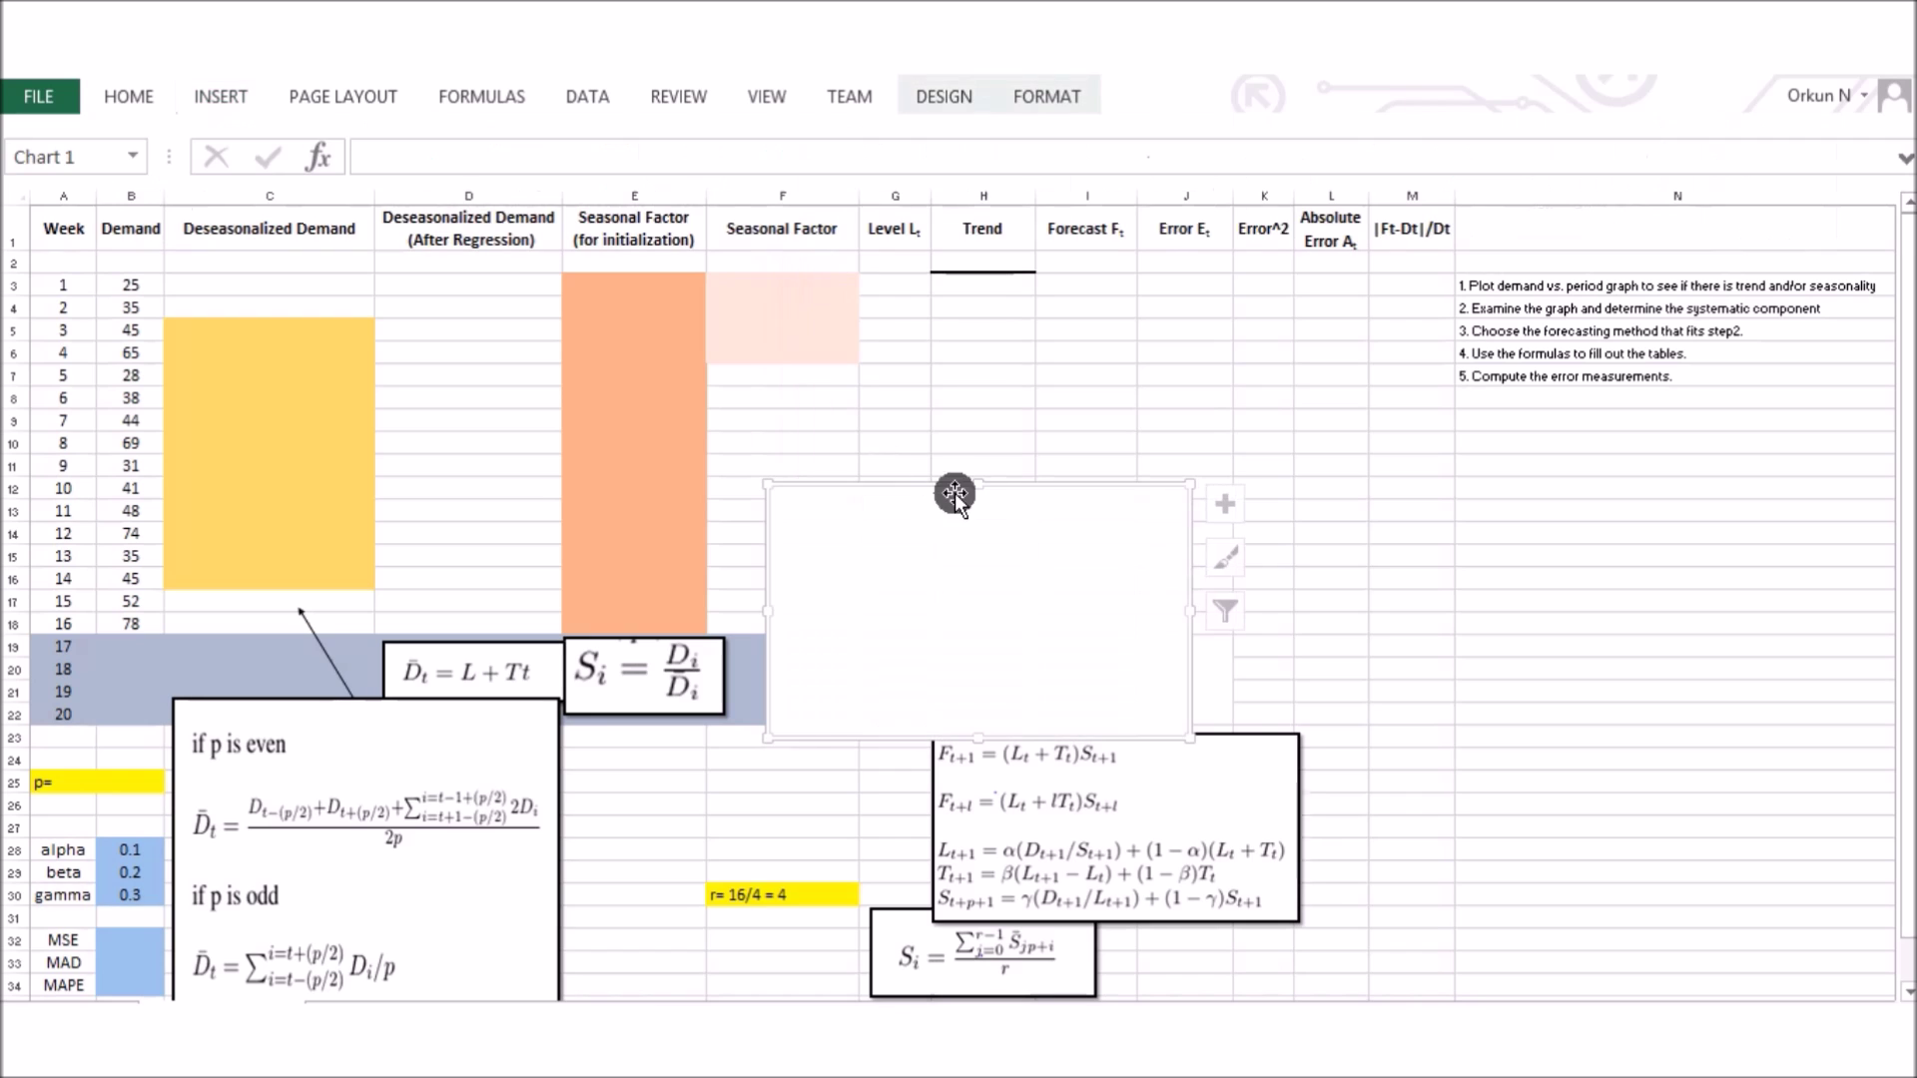
- Add a data series to the blank chart using the demand values in B3:B18
right_click(971, 554)
left_click(1009, 763)
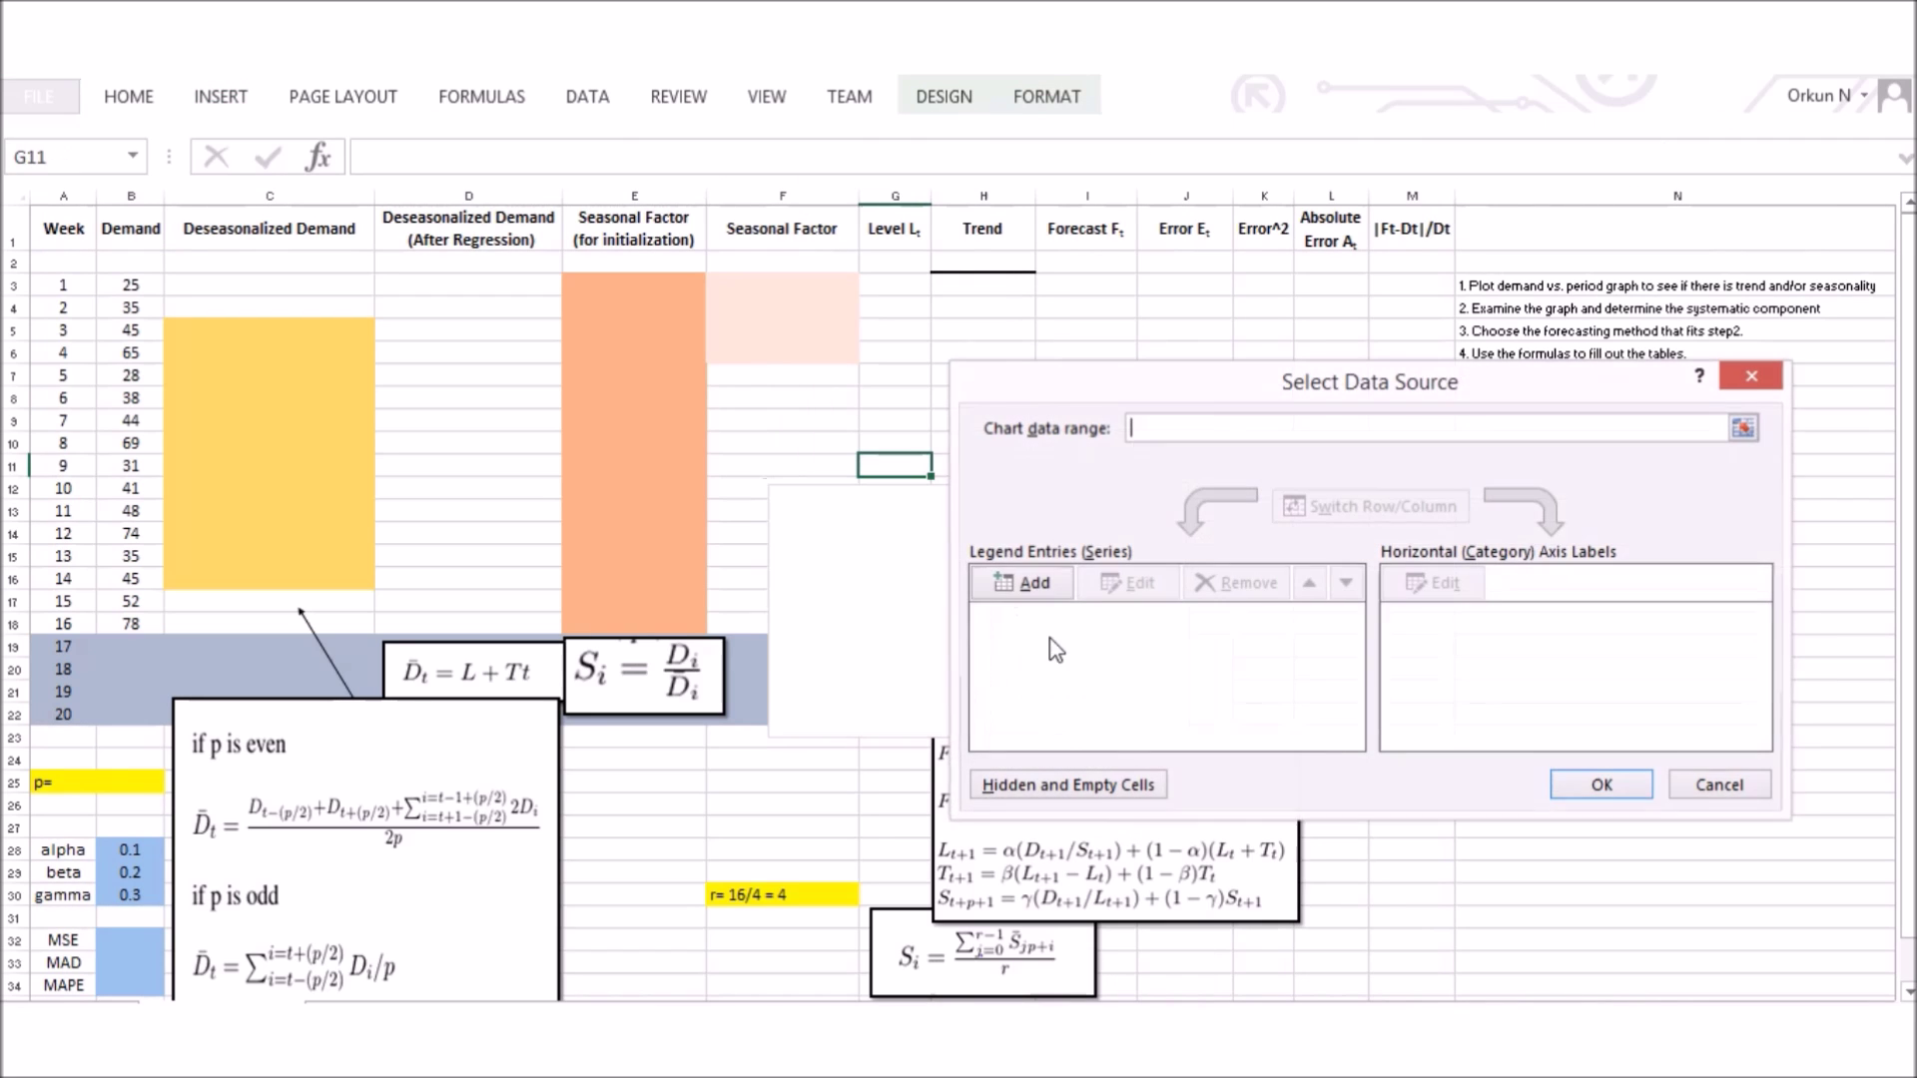
left_click(1034, 584)
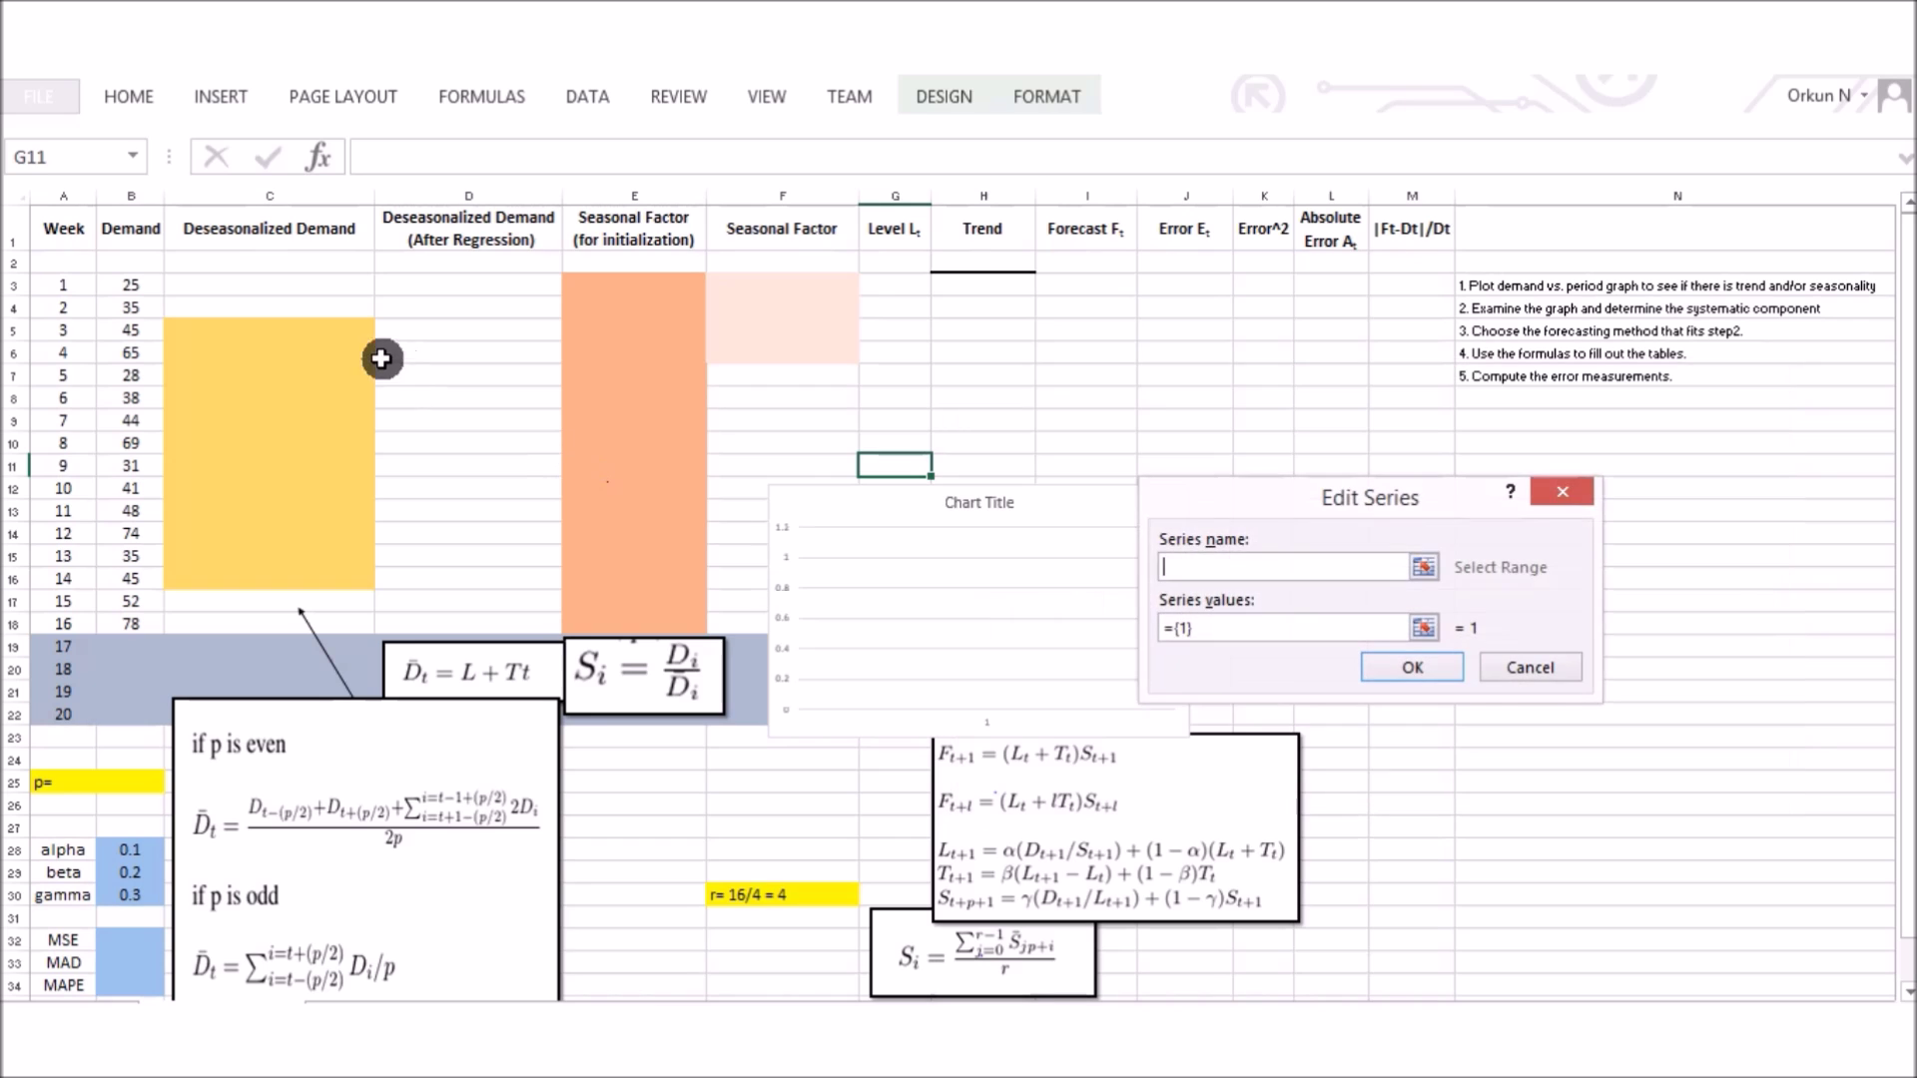
key("ctrl+a")
key("BackSpace")
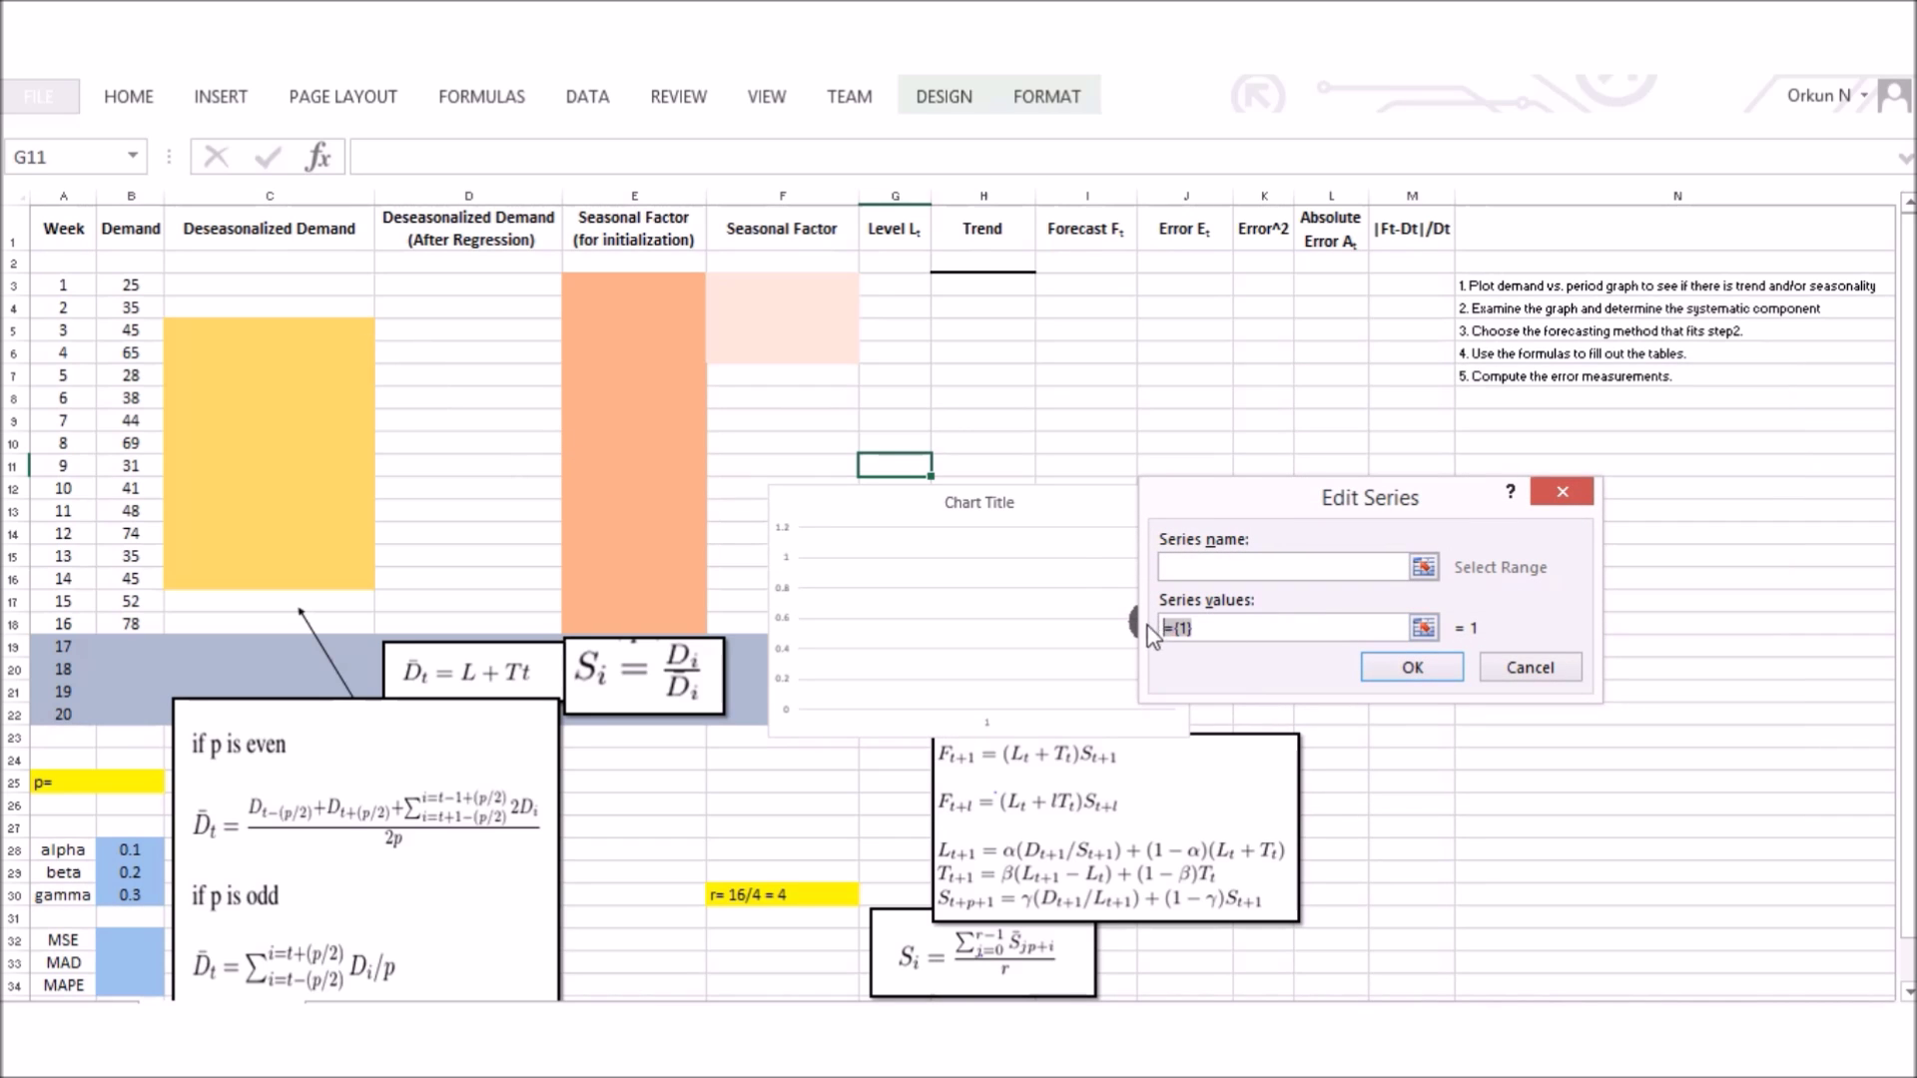
left_click_drag(131, 285, 140, 624)
left_click(1412, 667)
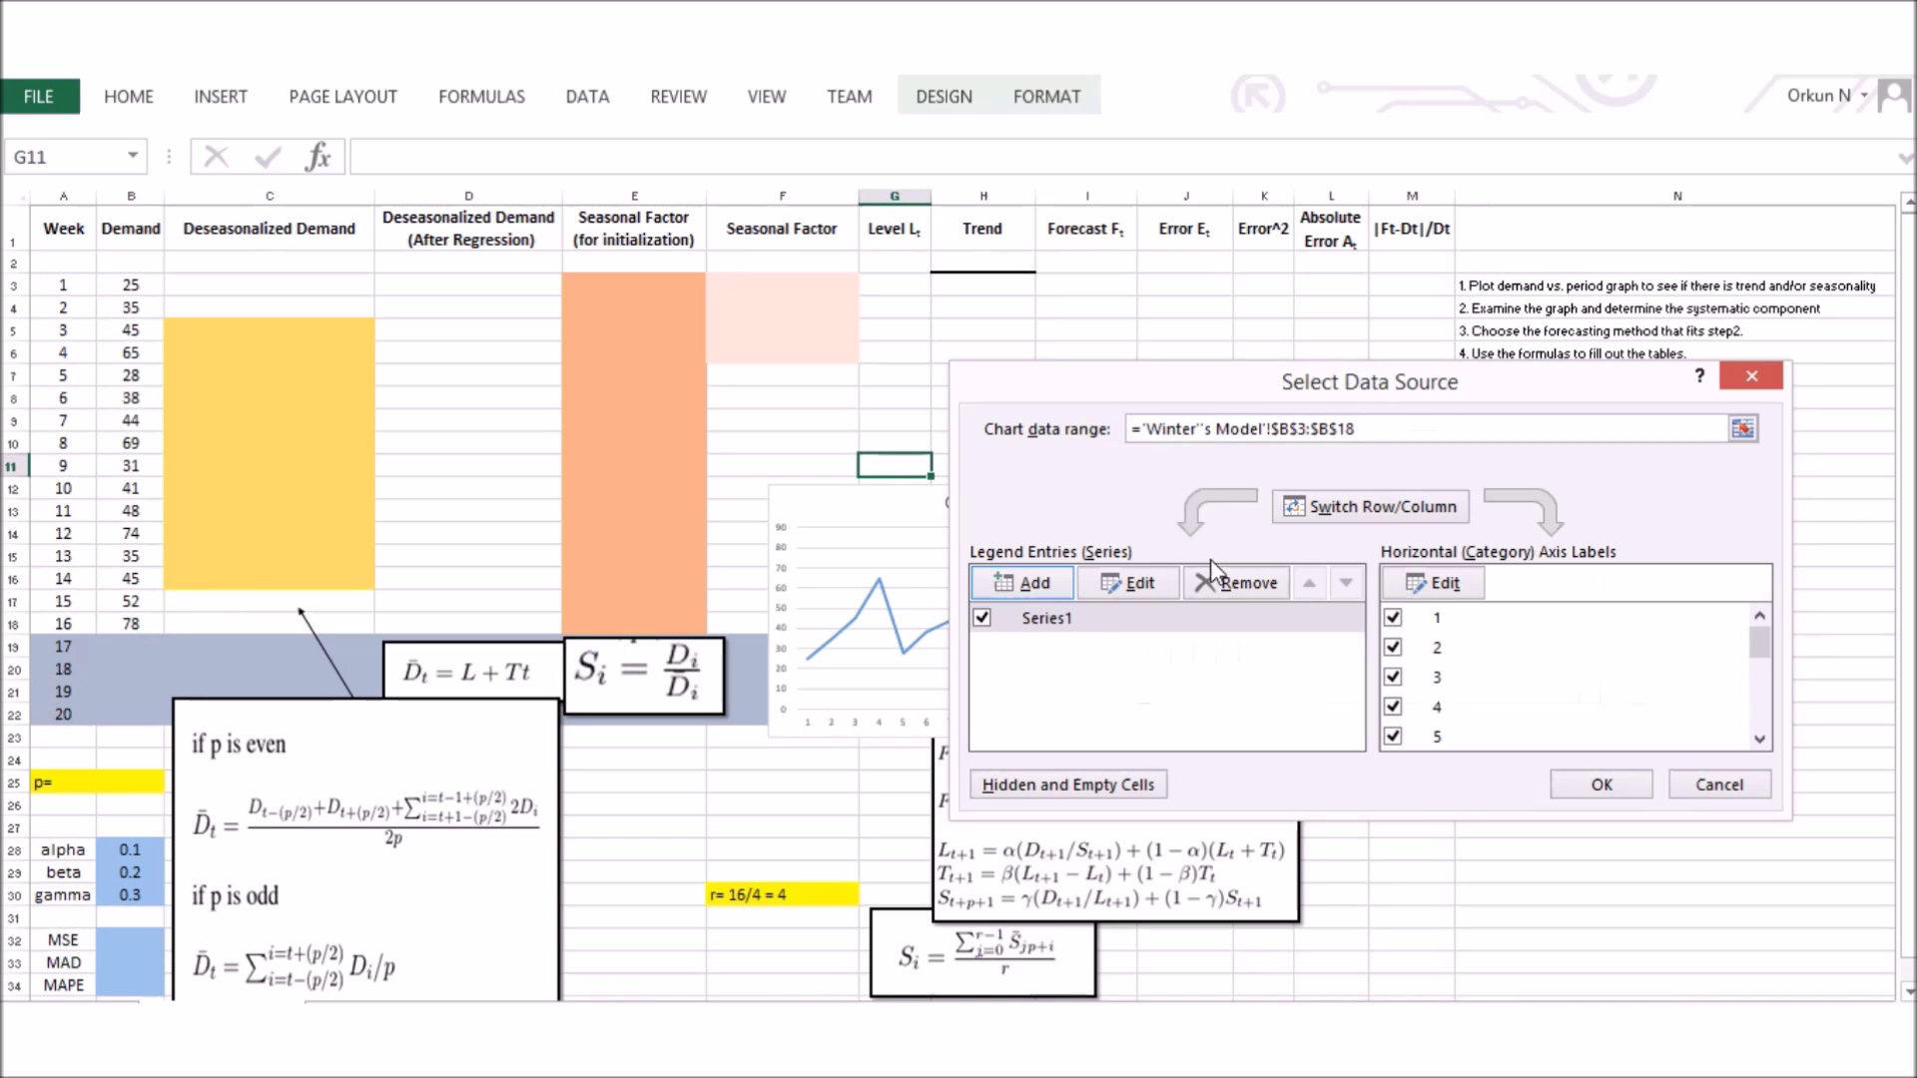
- Set the chart's horizontal axis labels to the week numbers in A3:A18 and accept the data source
left_click(1432, 583)
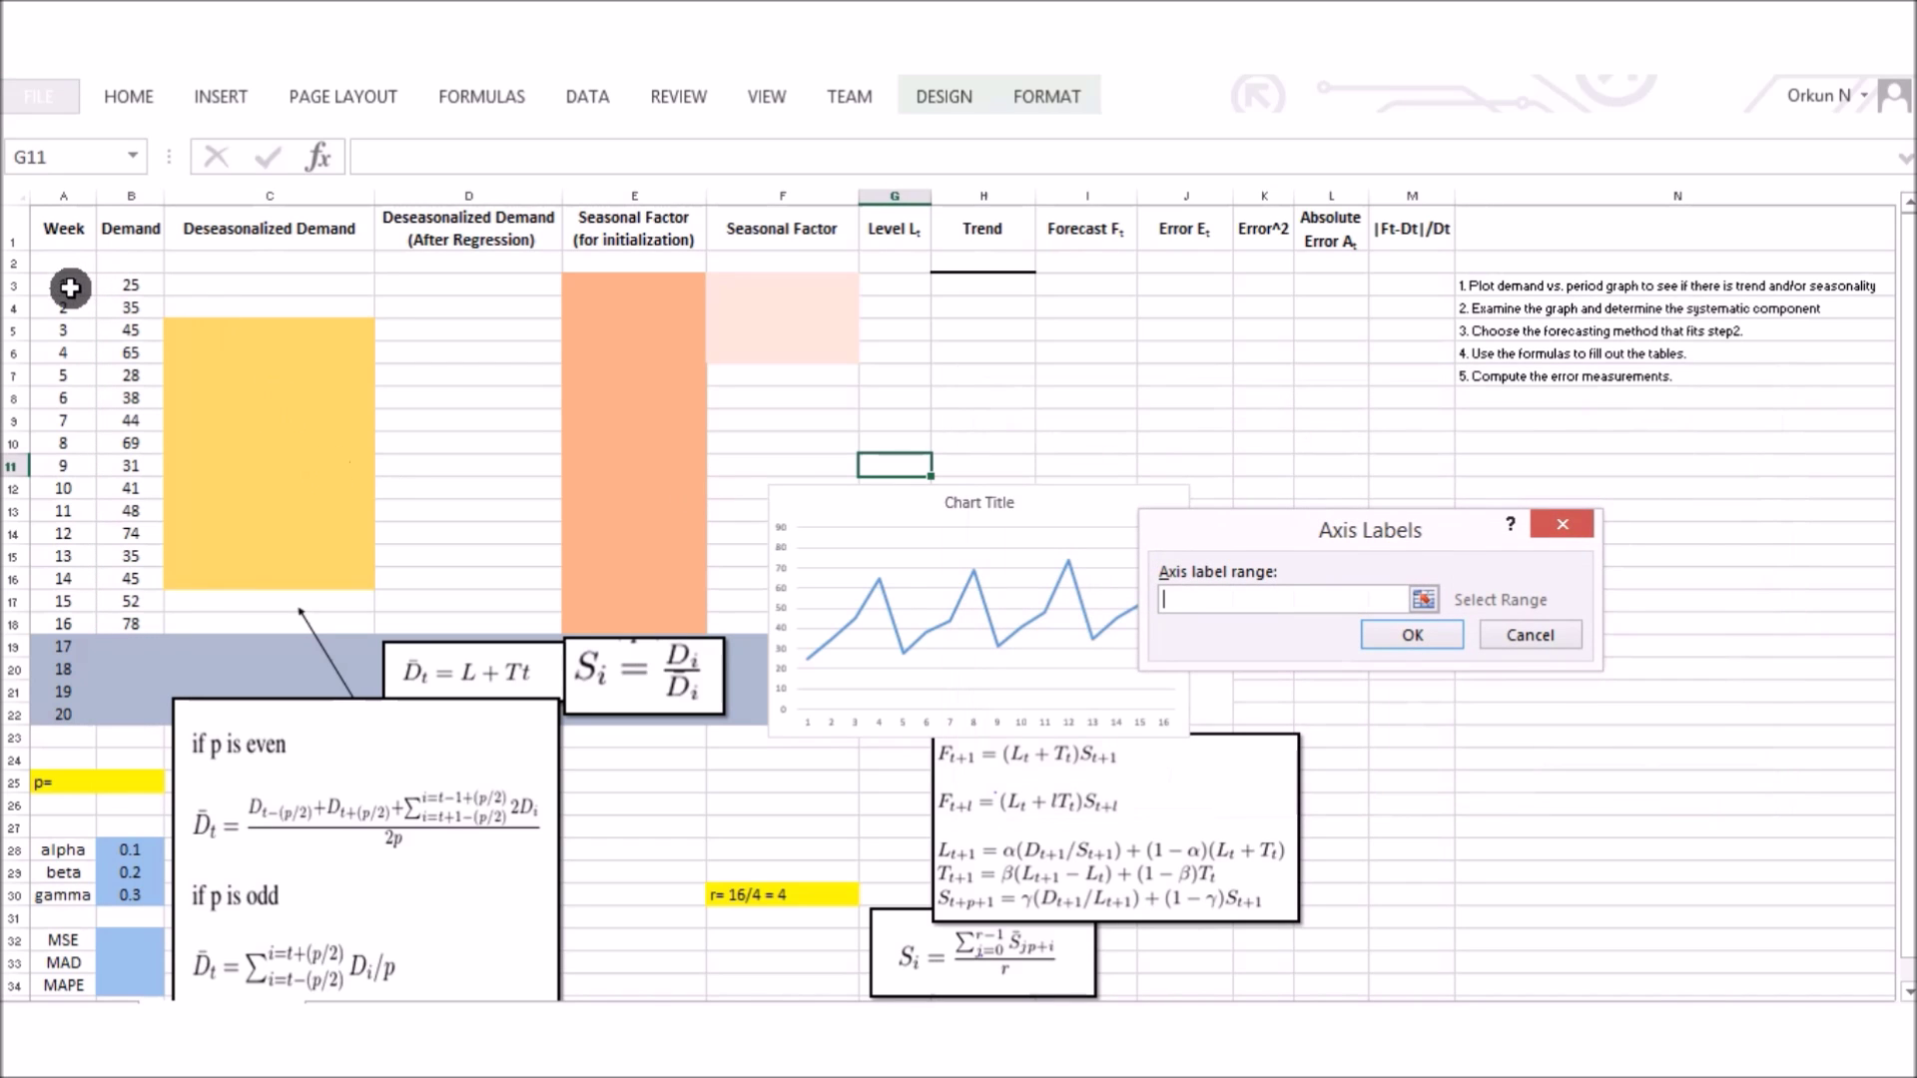
left_click_drag(62, 286, 62, 624)
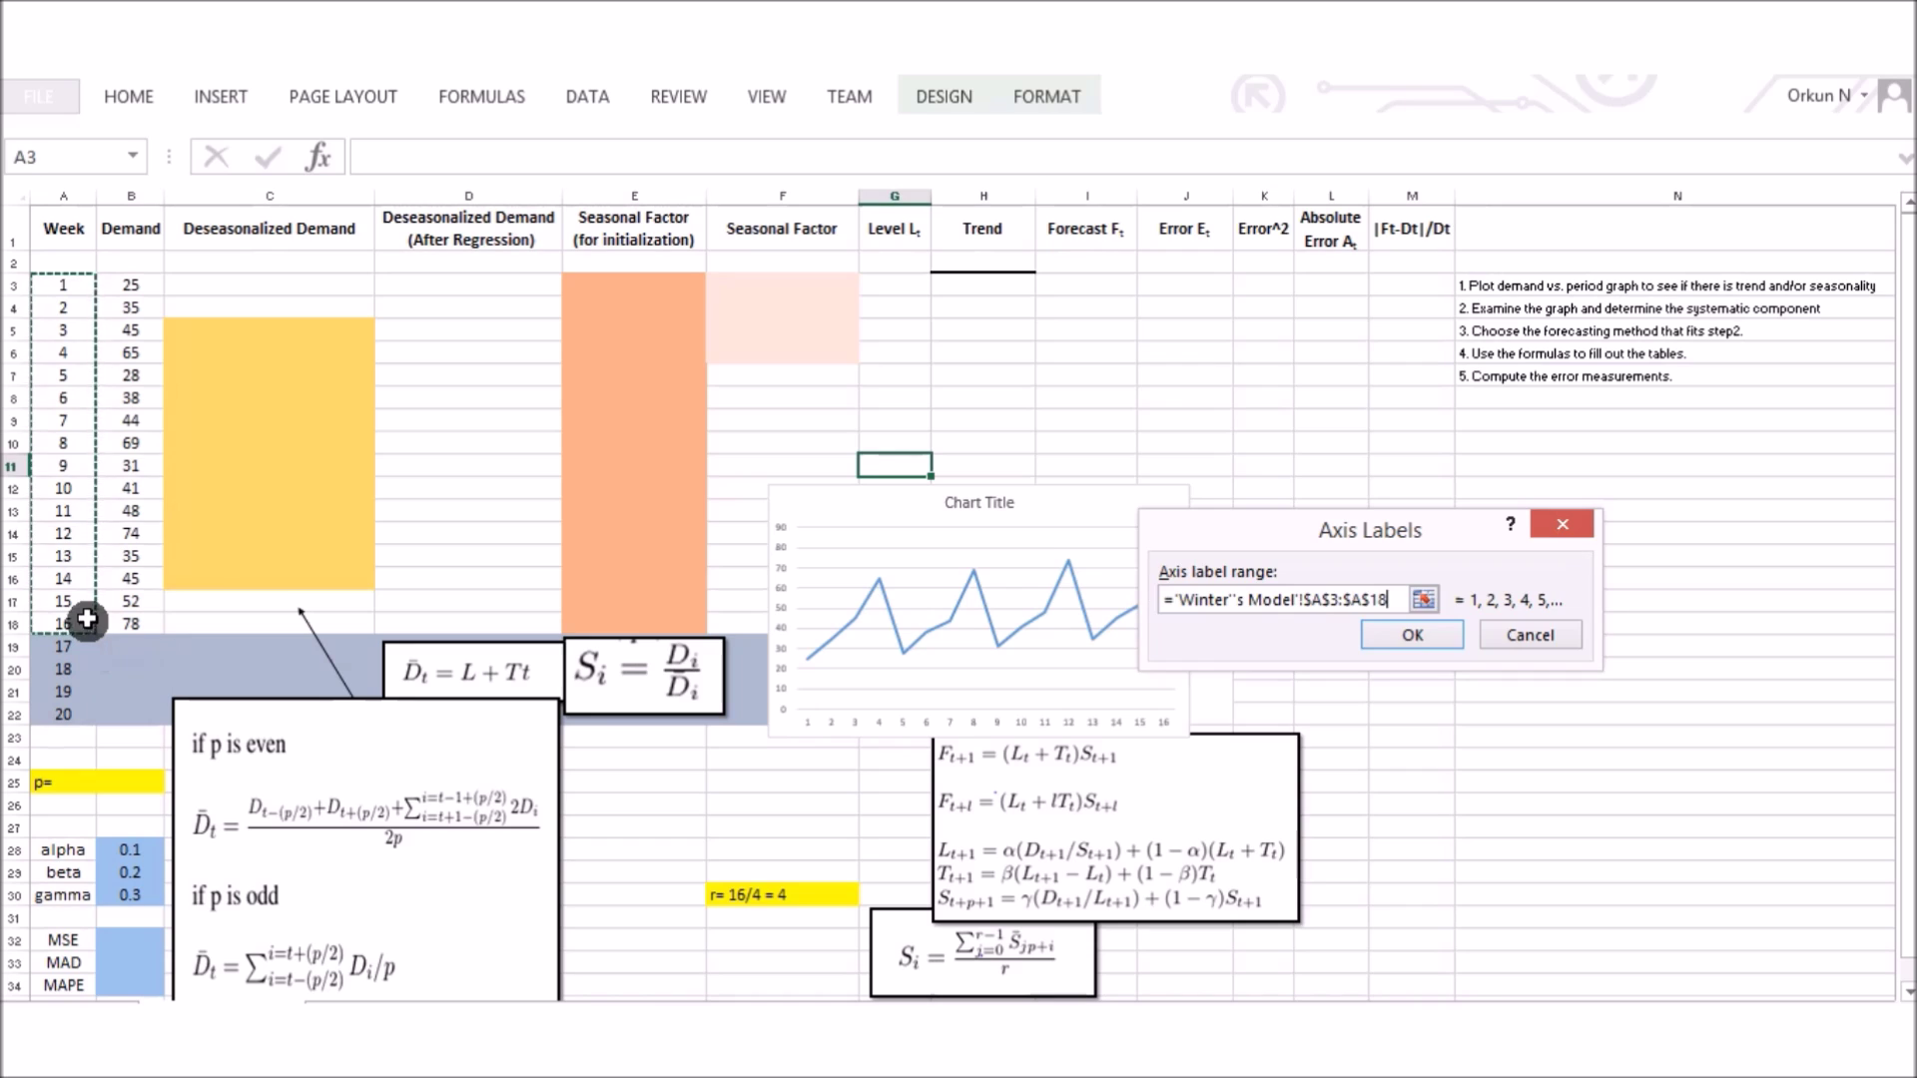
left_click(1412, 635)
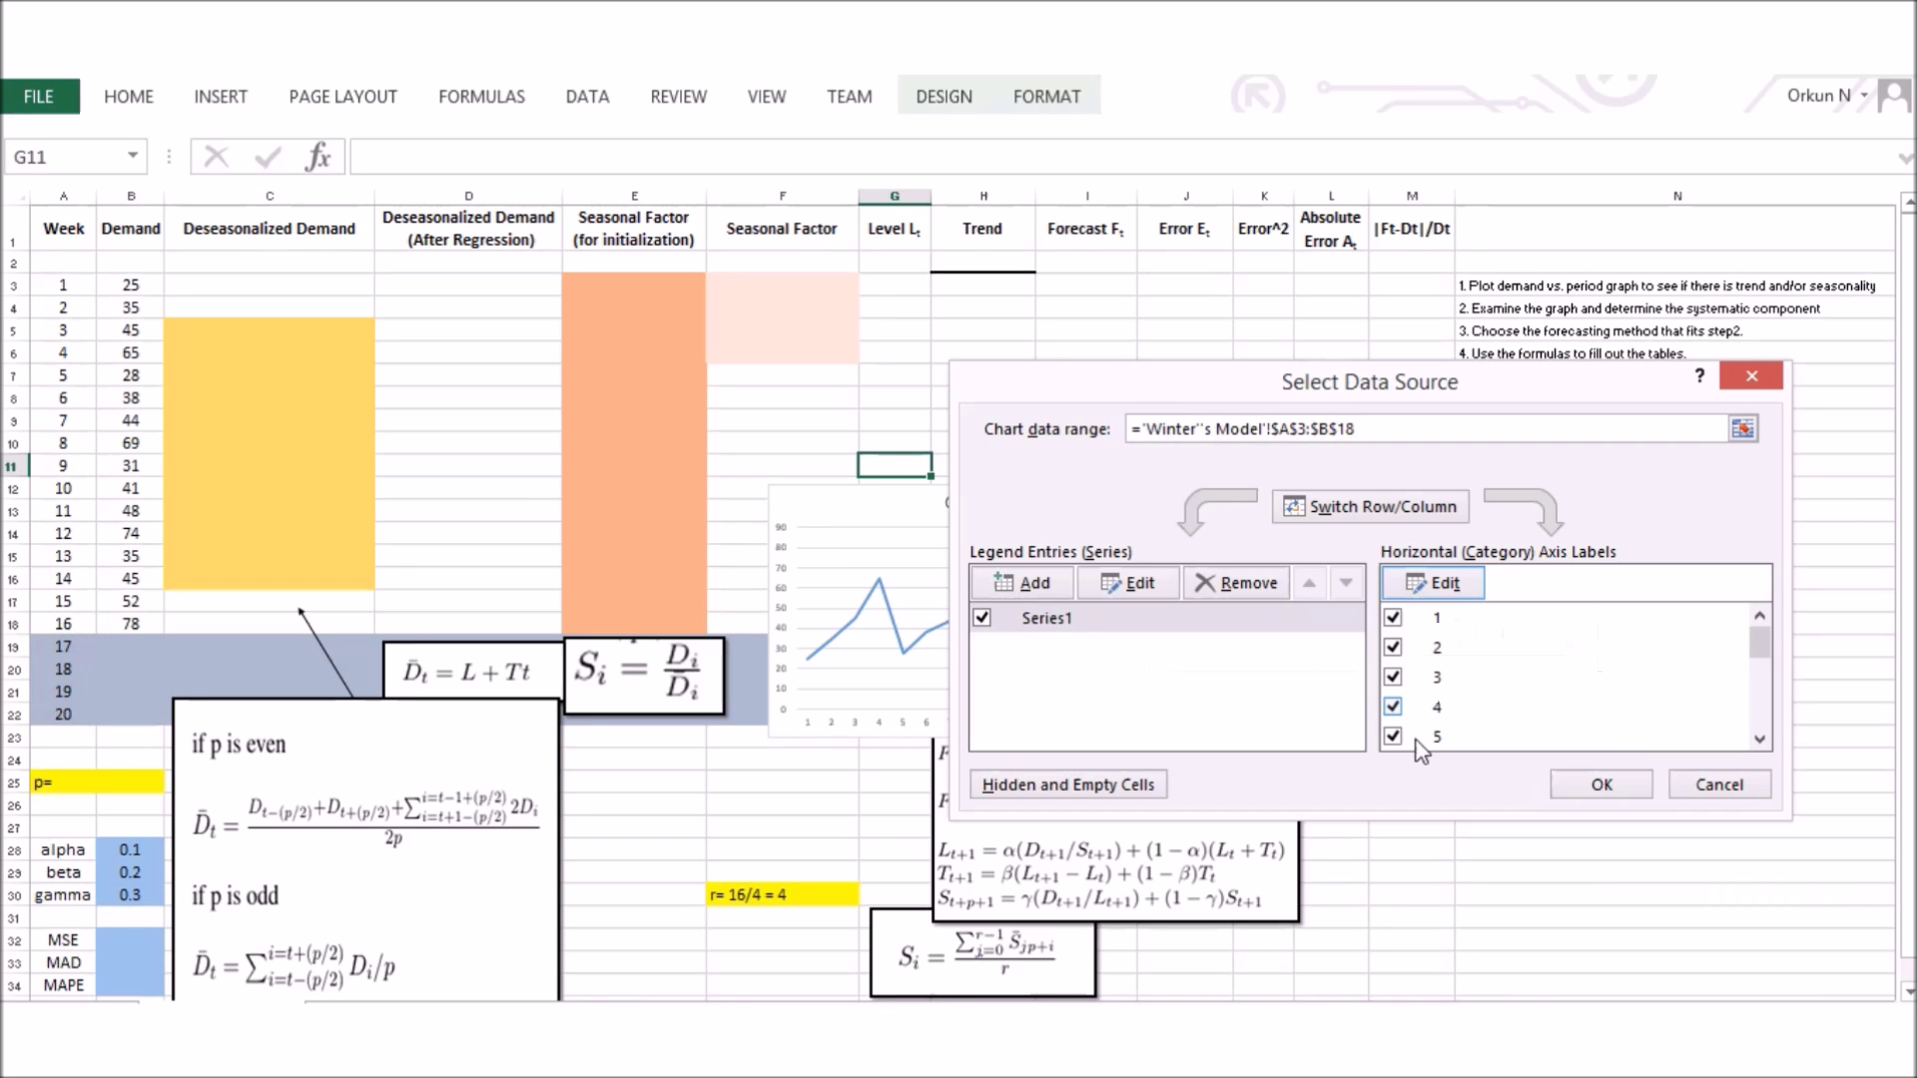
left_click(1602, 785)
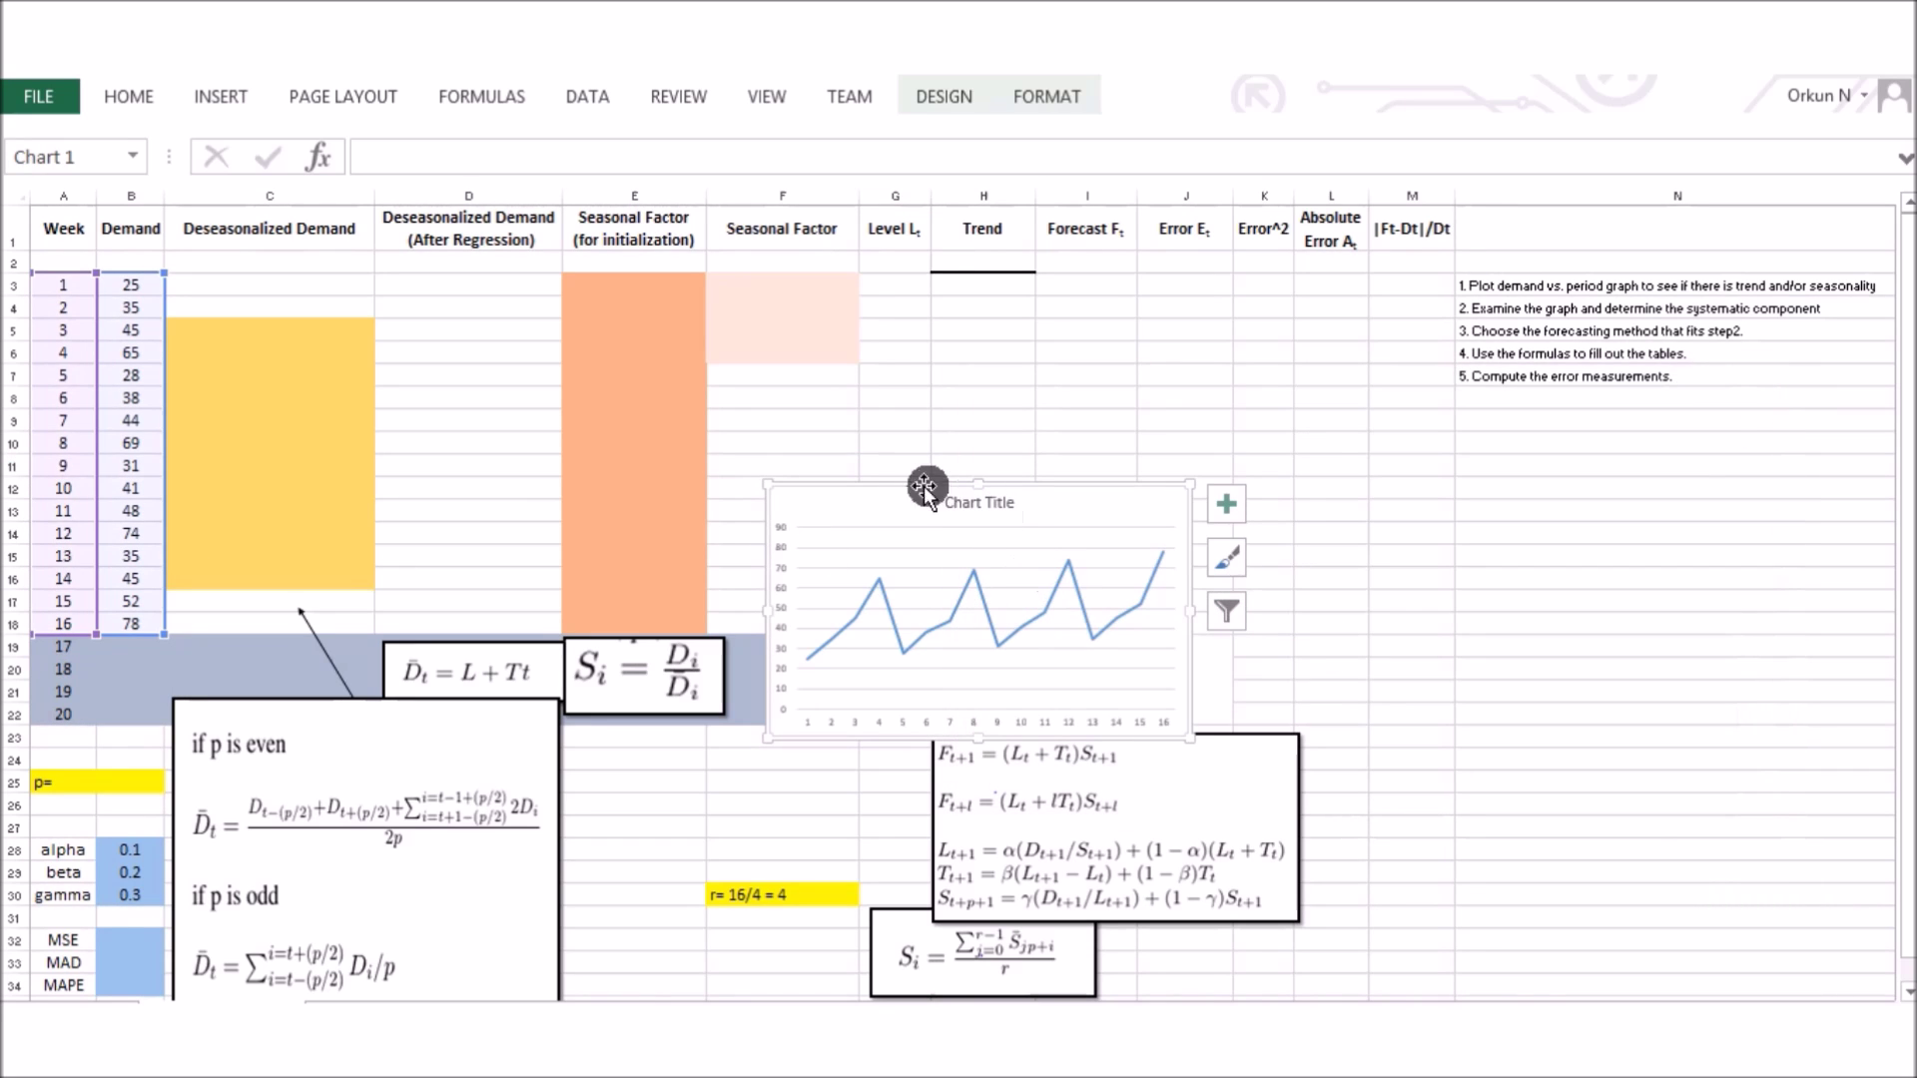
- Enlarge the demand chart, delete its title, and place it below the list of forecasting steps in column N
left_click_drag(766, 483, 611, 387)
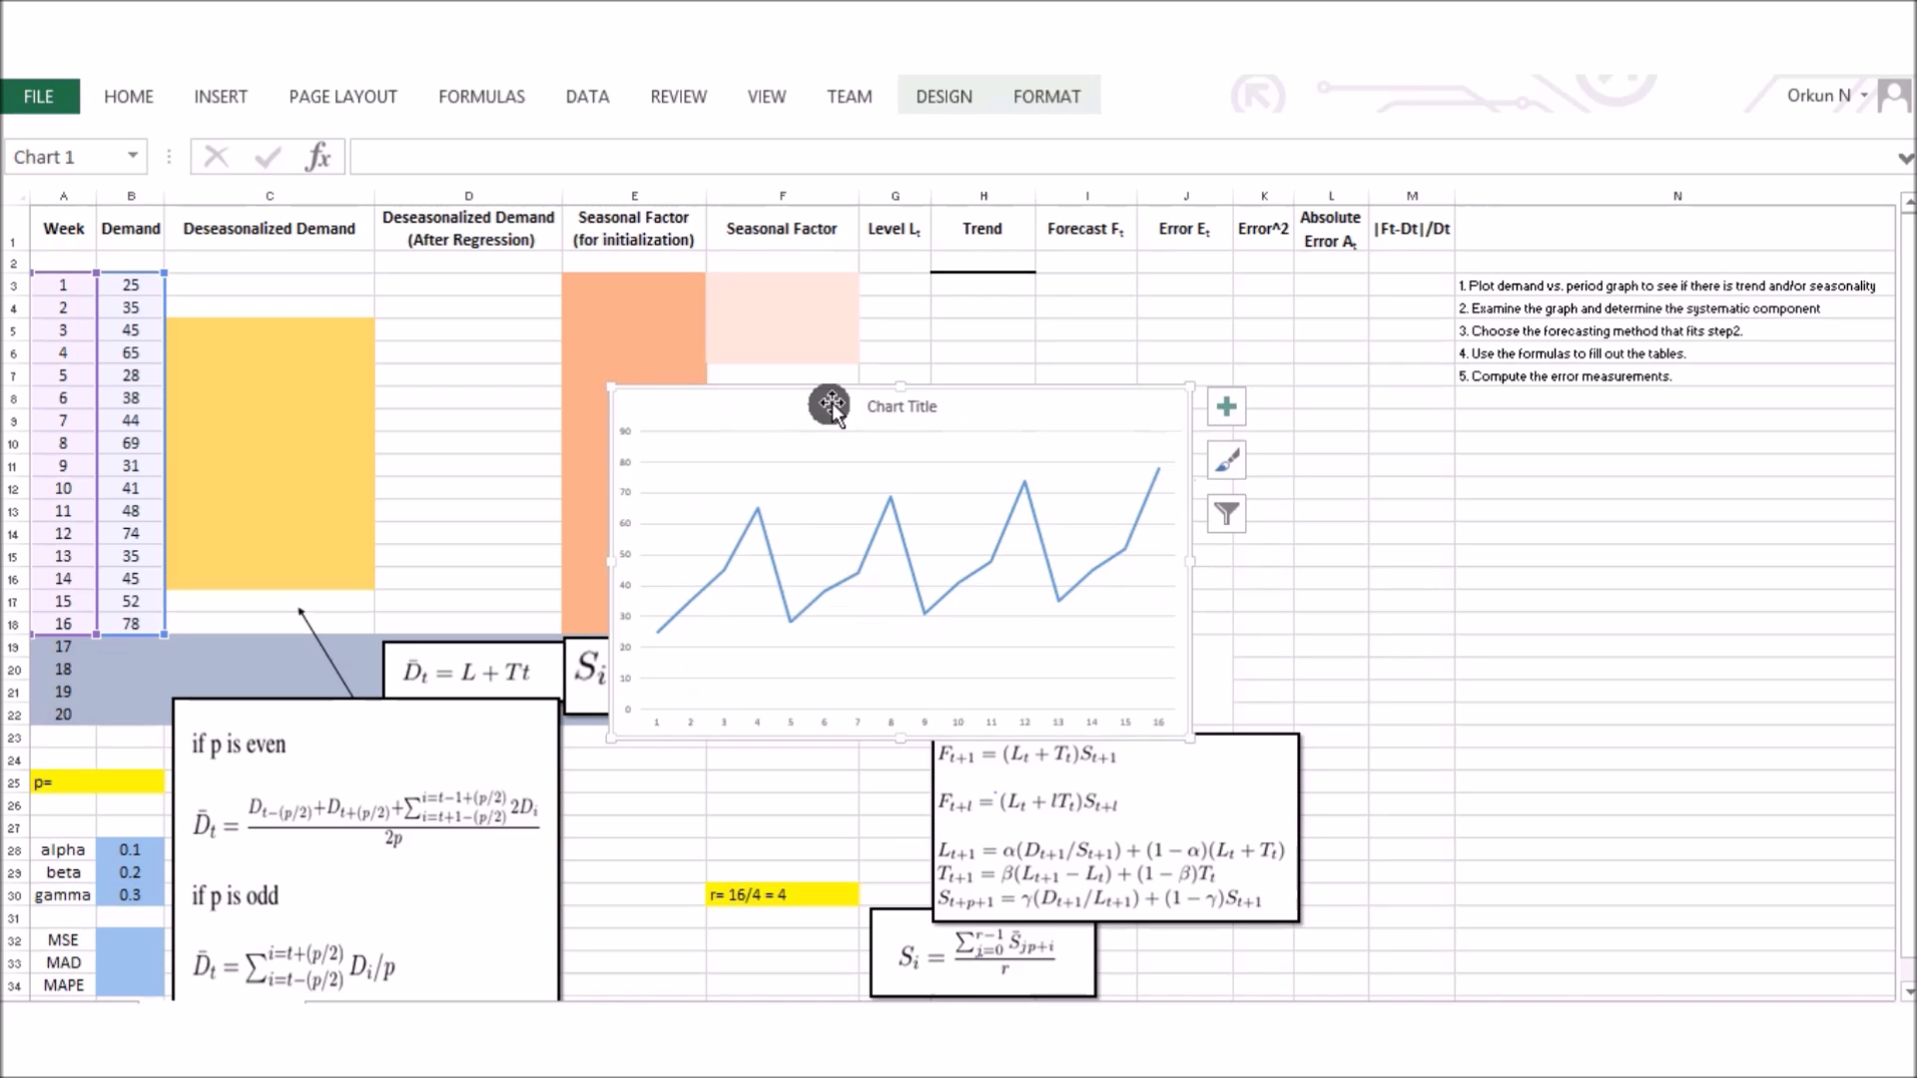
left_click_drag(849, 388, 1078, 307)
left_click(1112, 327)
key("Delete")
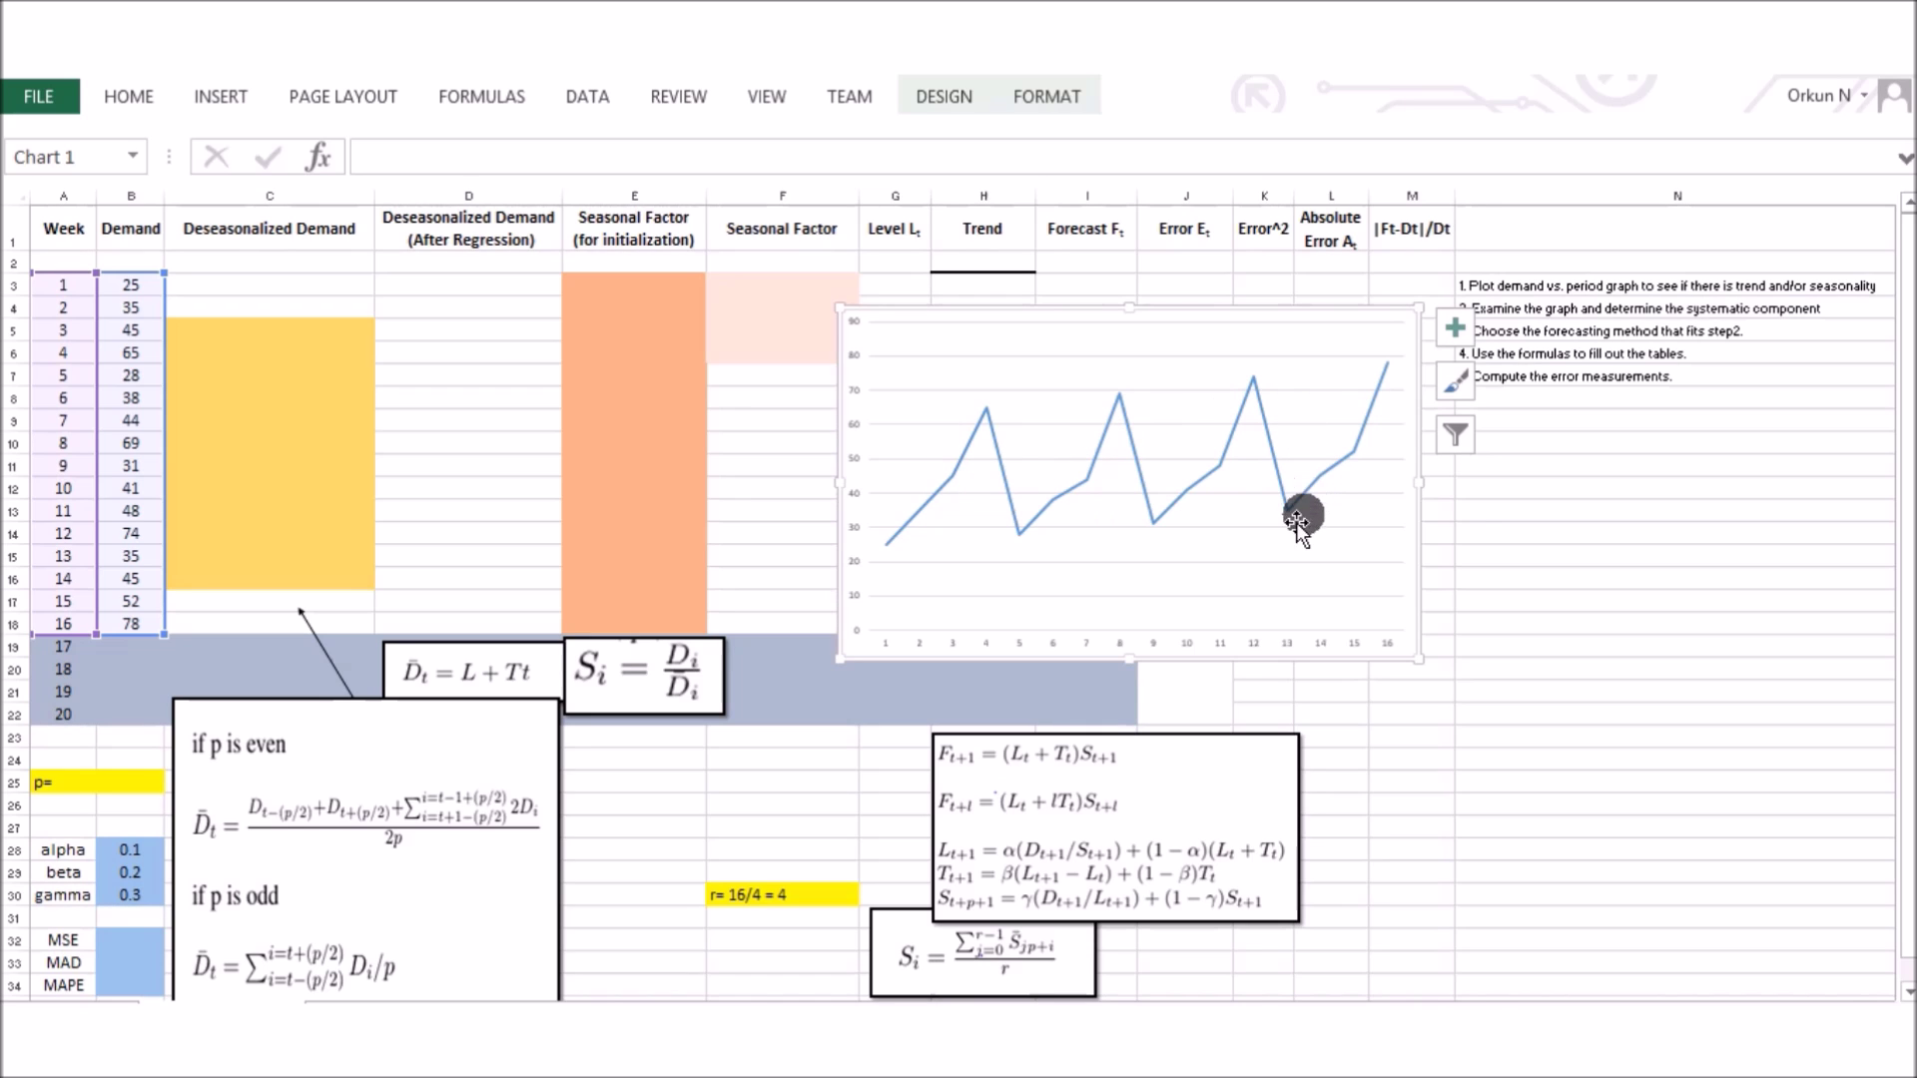
left_click_drag(975, 308, 1446, 403)
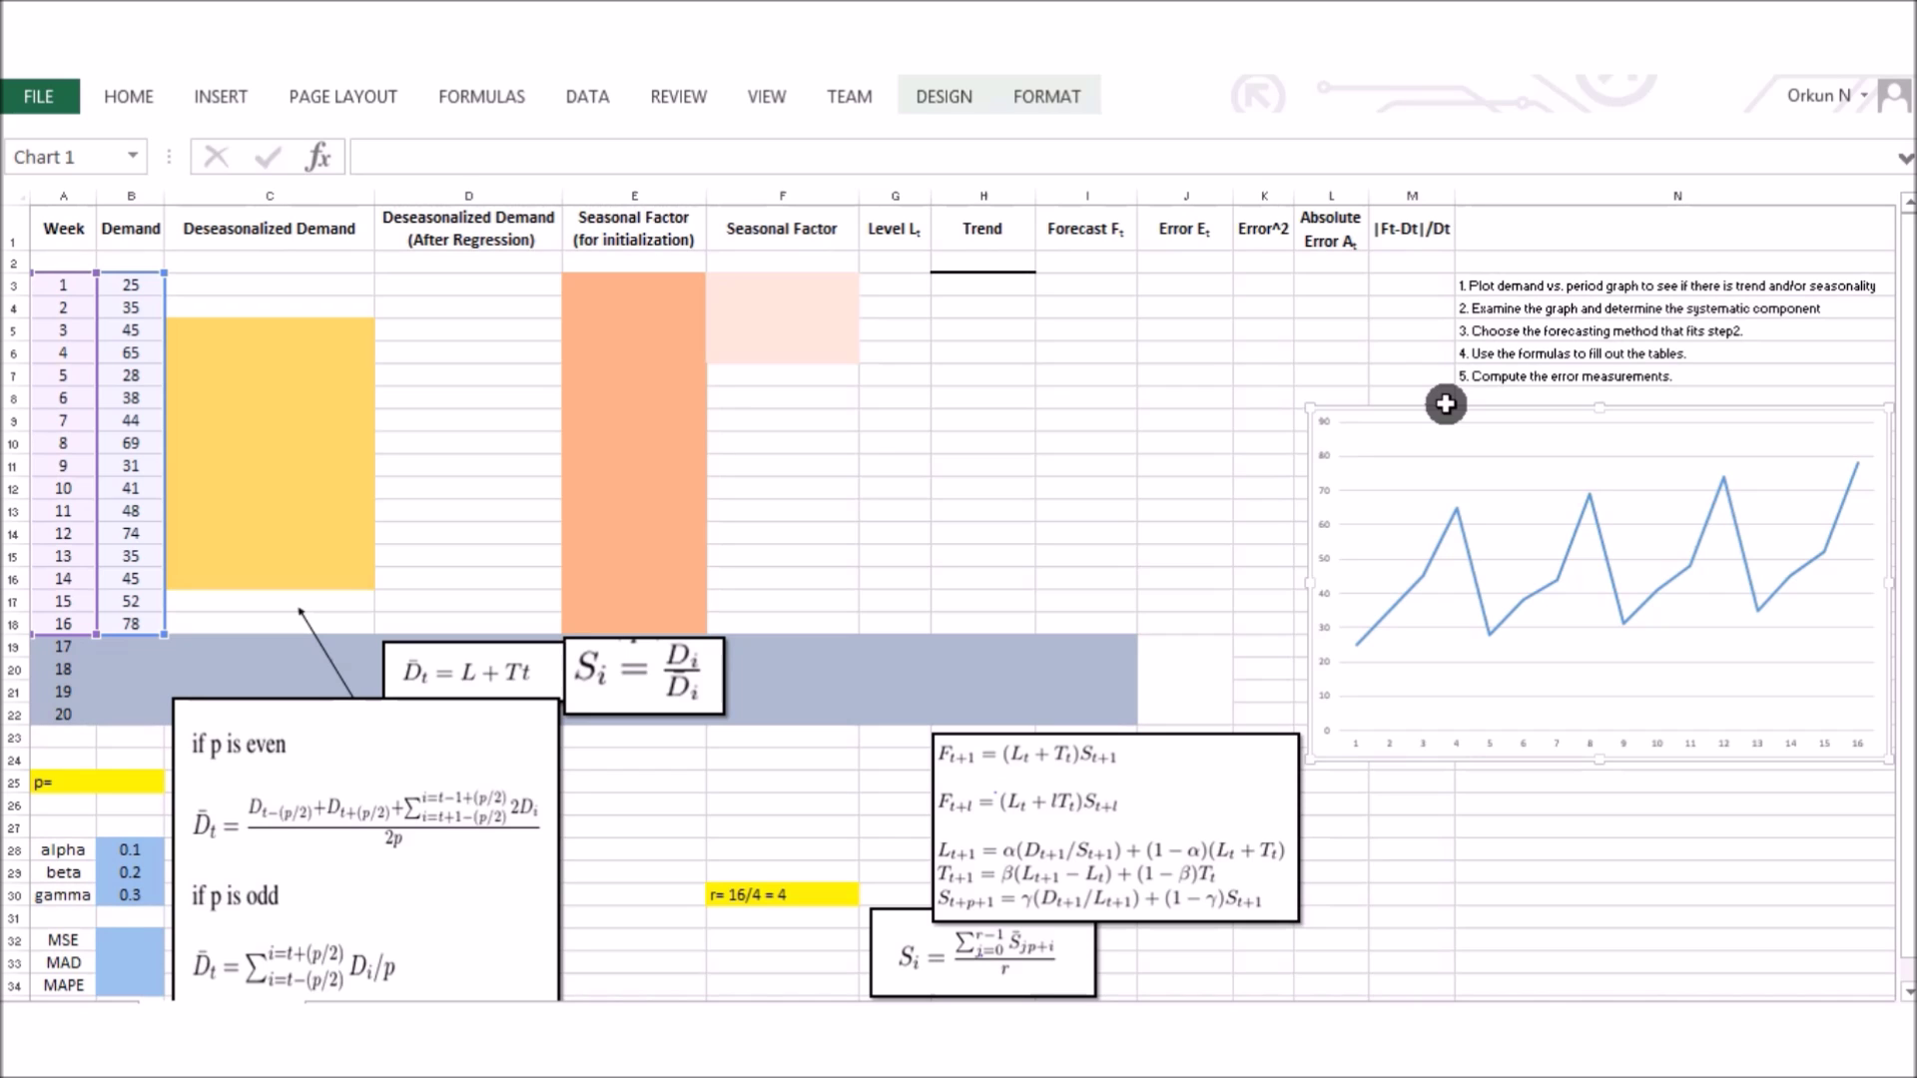
- Review the forecasting steps listed in column N and the deseasonalized demand formula picture
left_click(1566, 311)
left_click_drag(1578, 286, 1562, 378)
left_click(1558, 309)
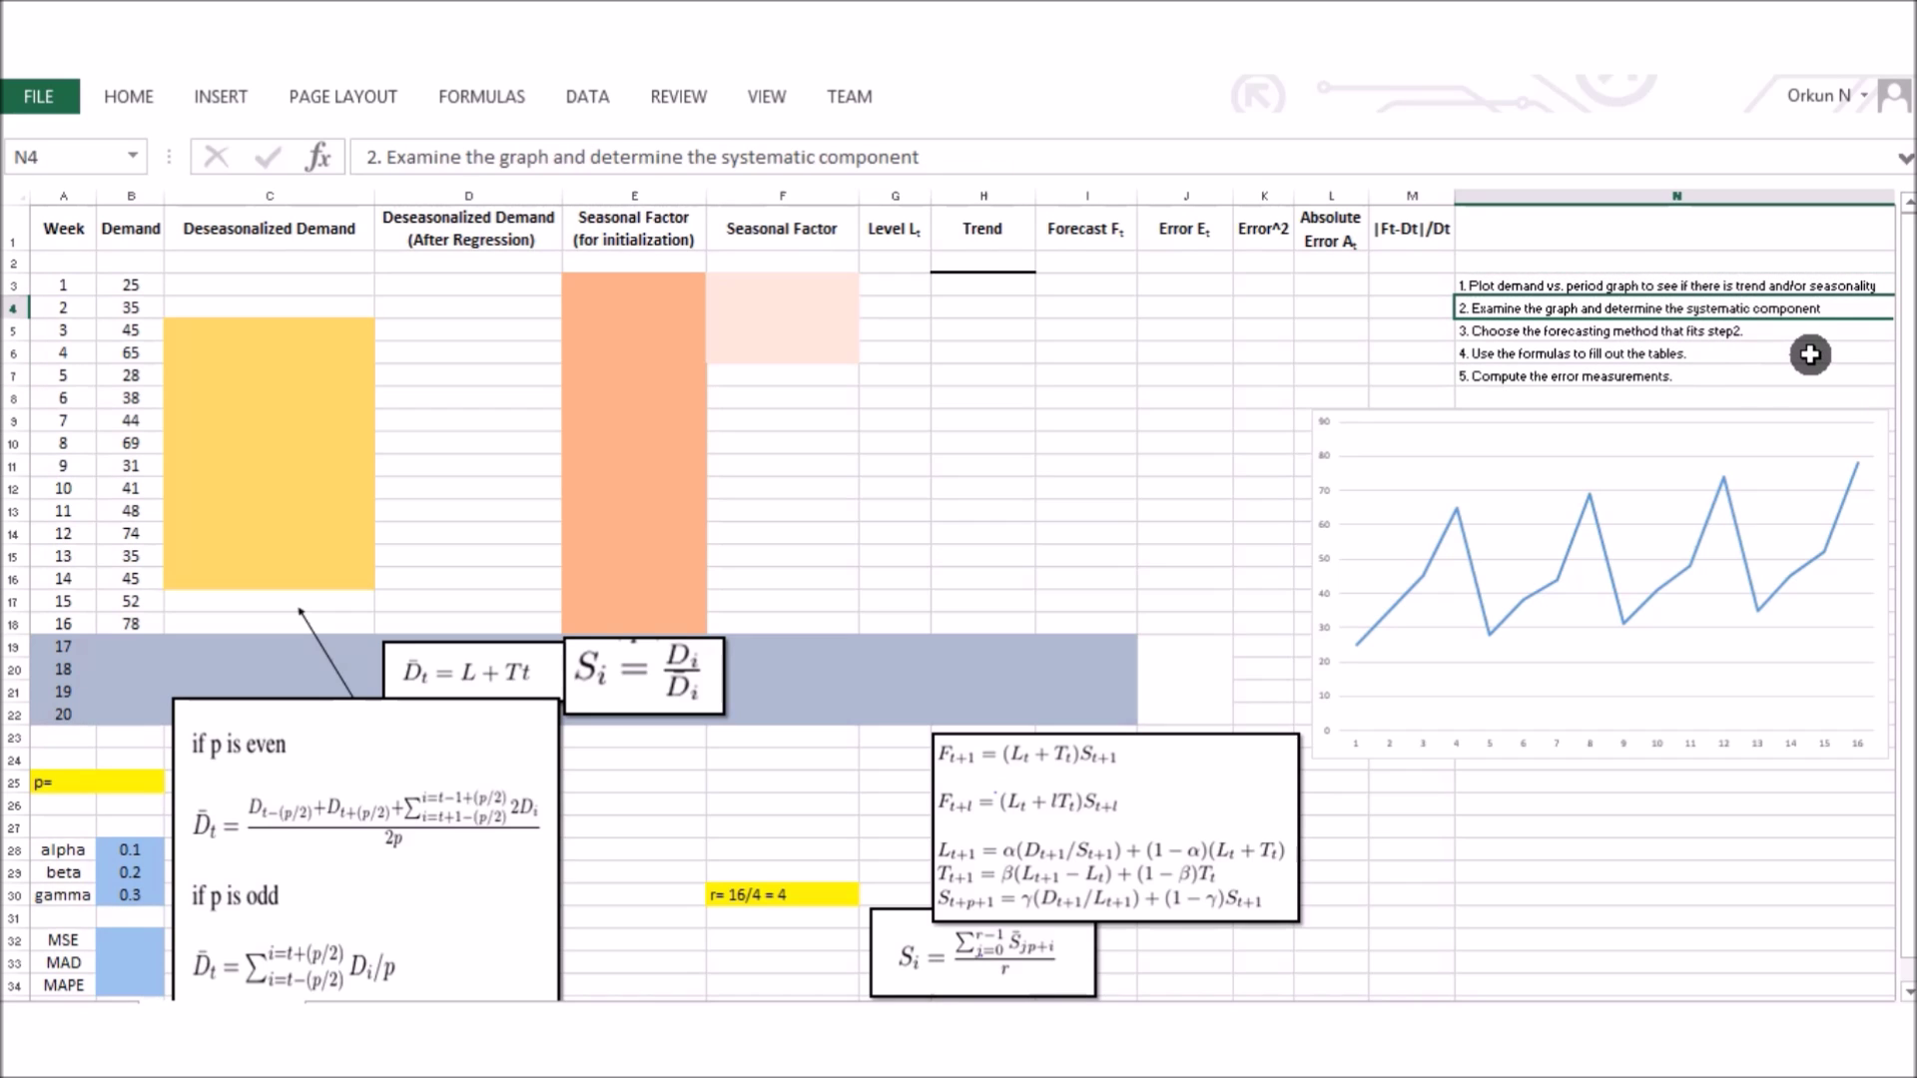
left_click(1742, 329)
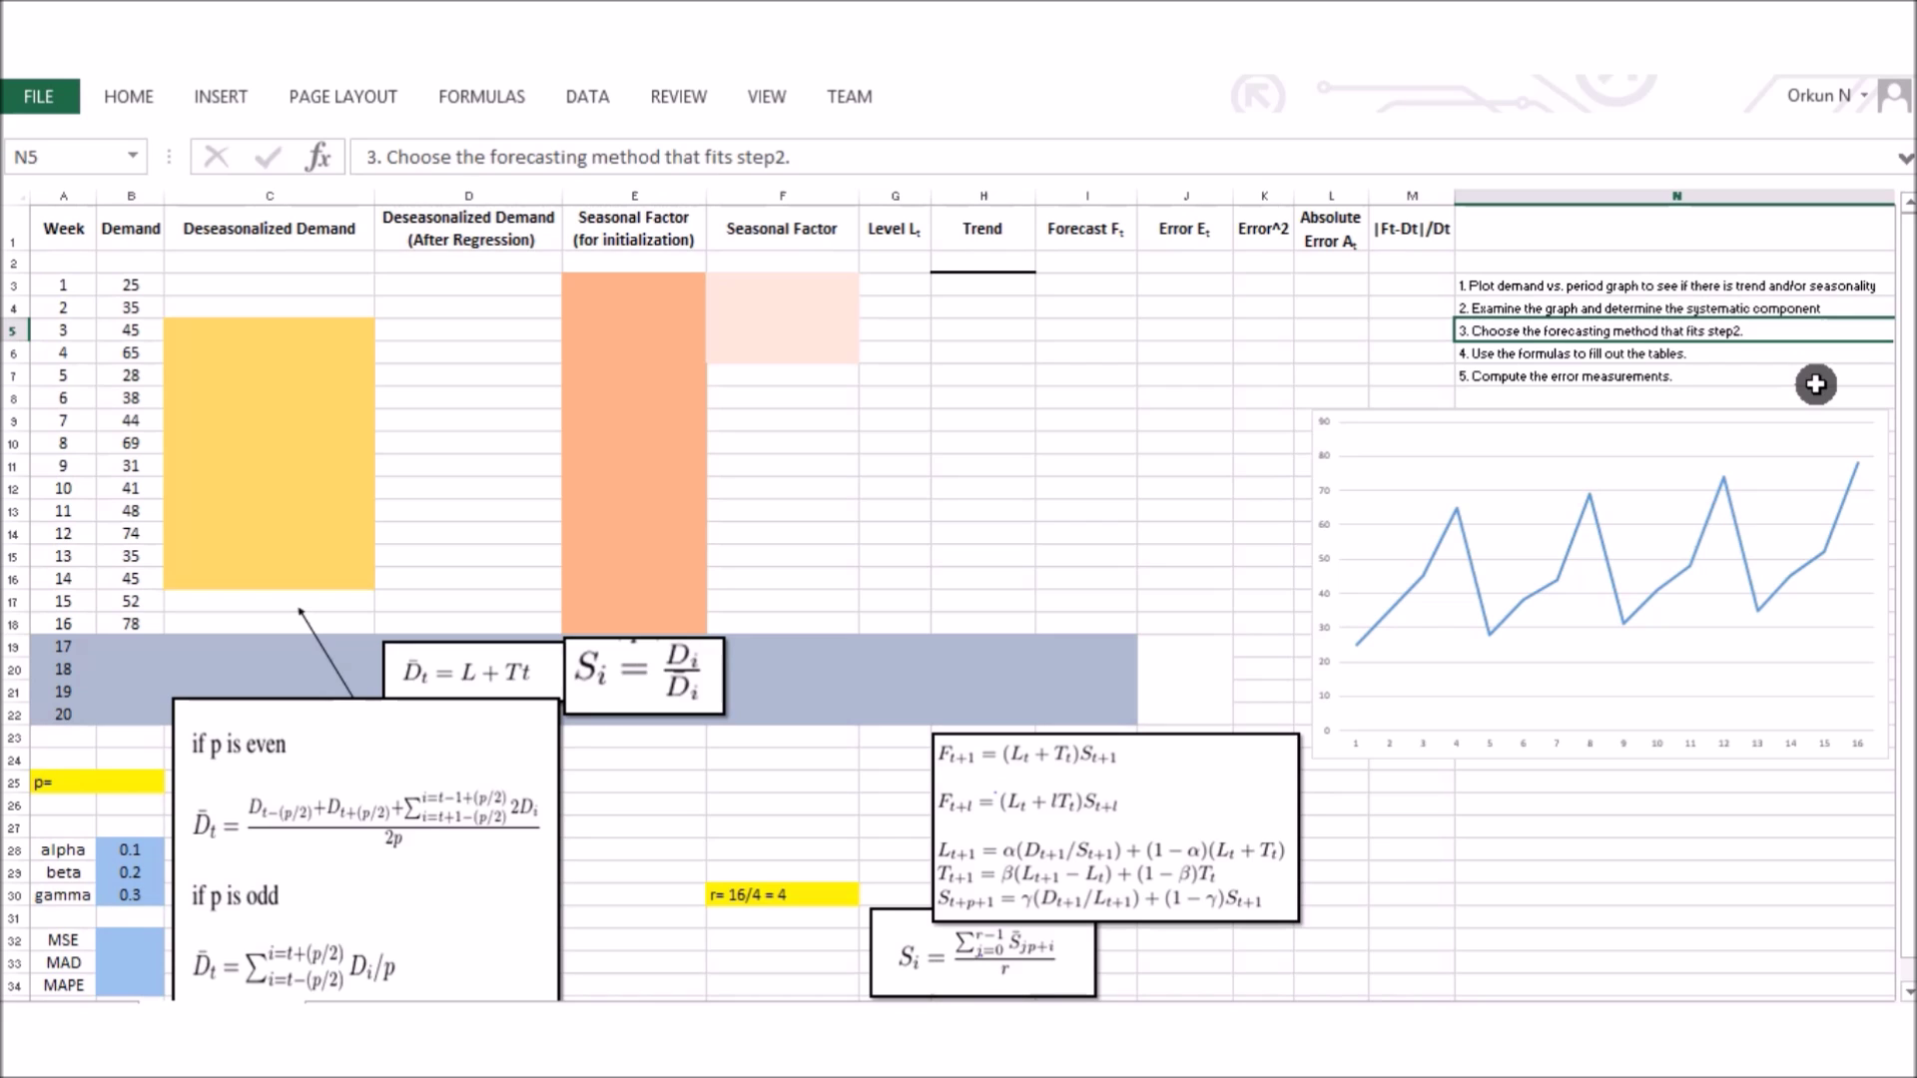
left_click(1563, 356)
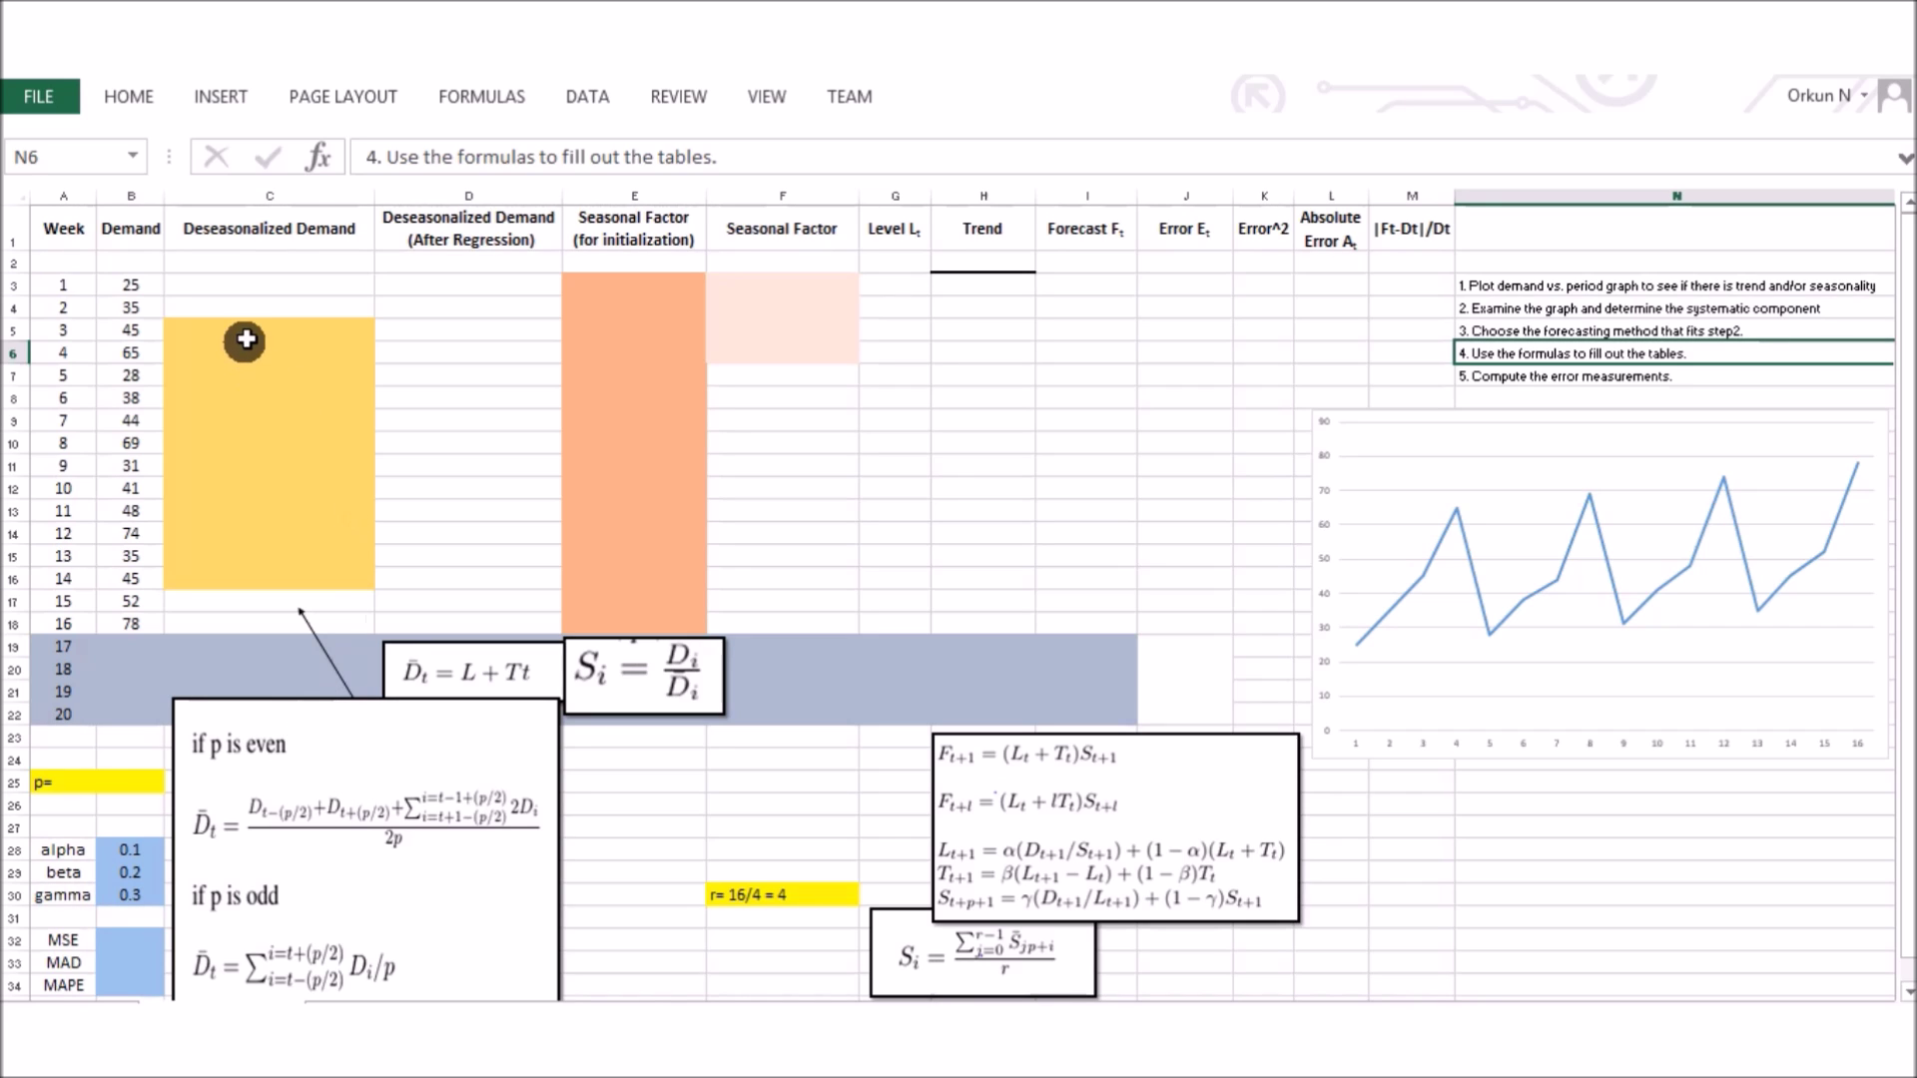
left_click(327, 737)
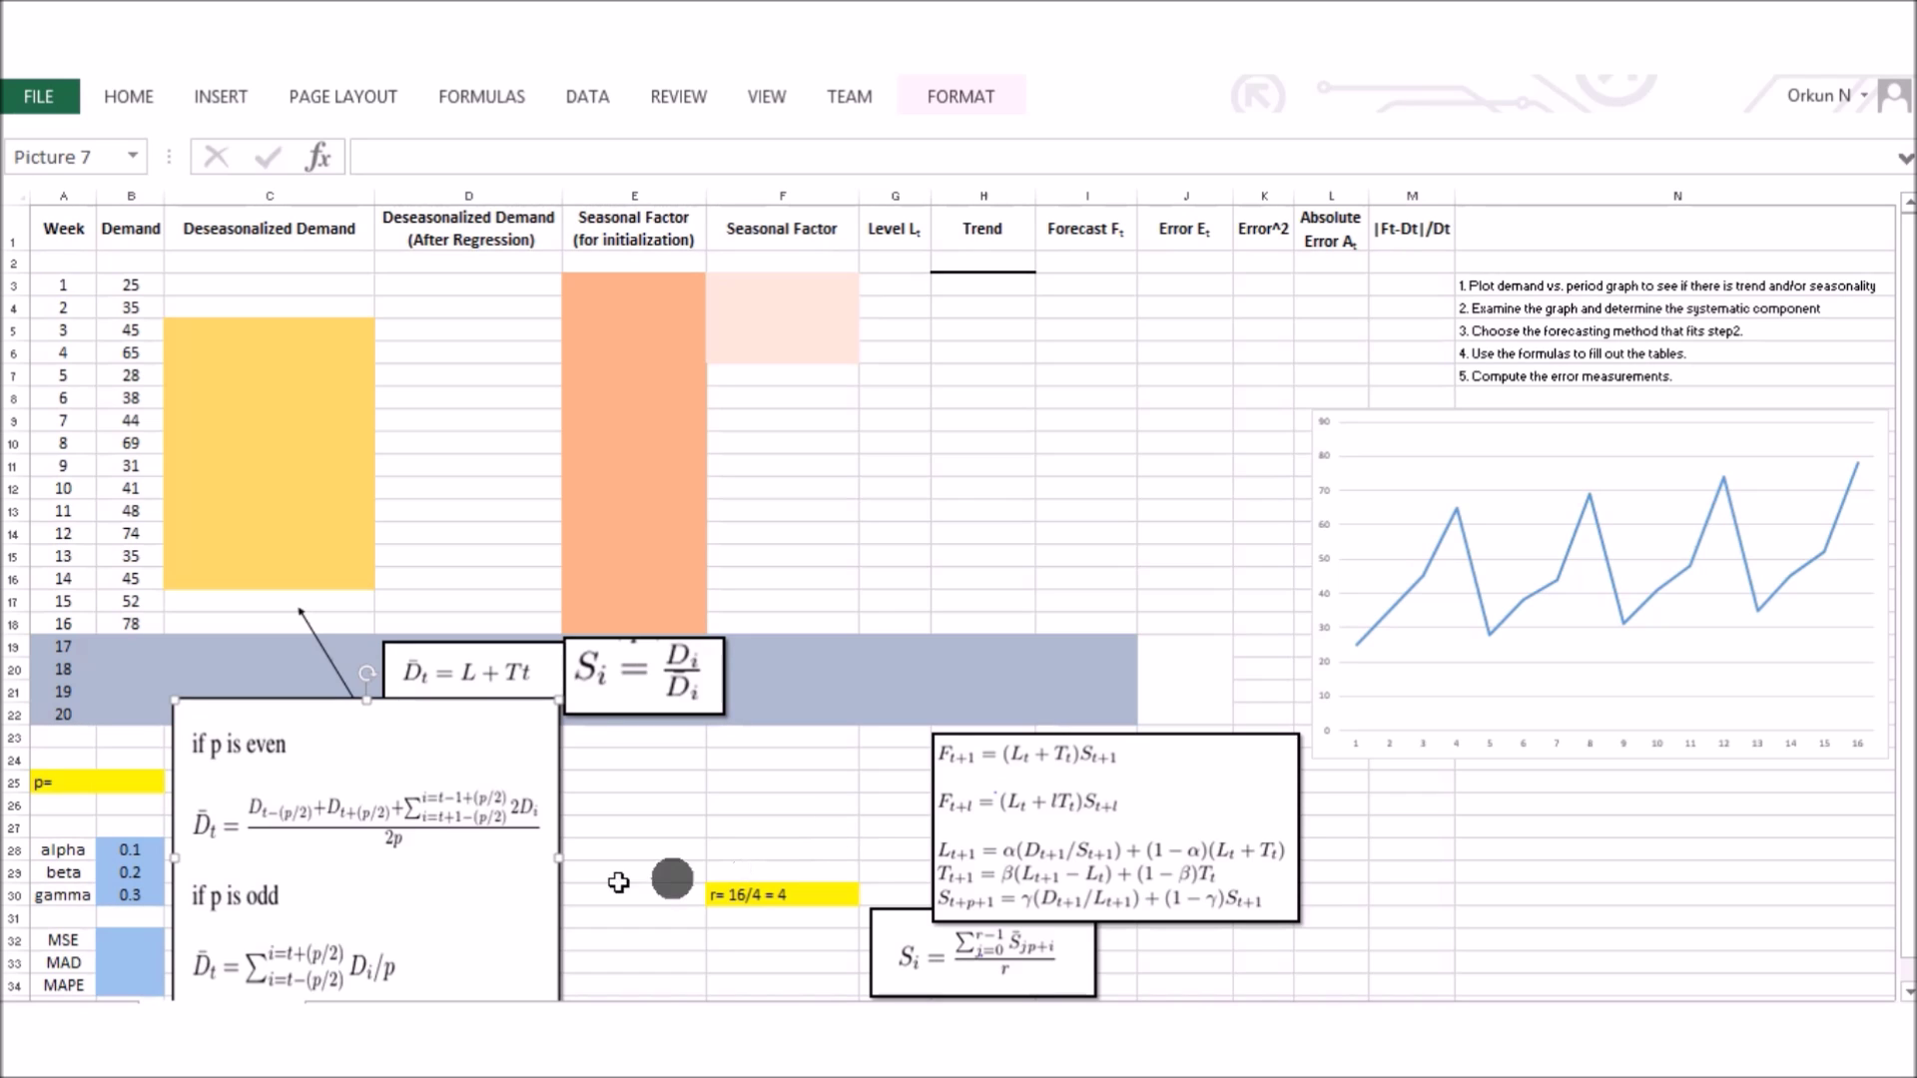
- Set the periodicity p in cell B25 to 4
left_click(135, 782)
type("4")
key("Return")
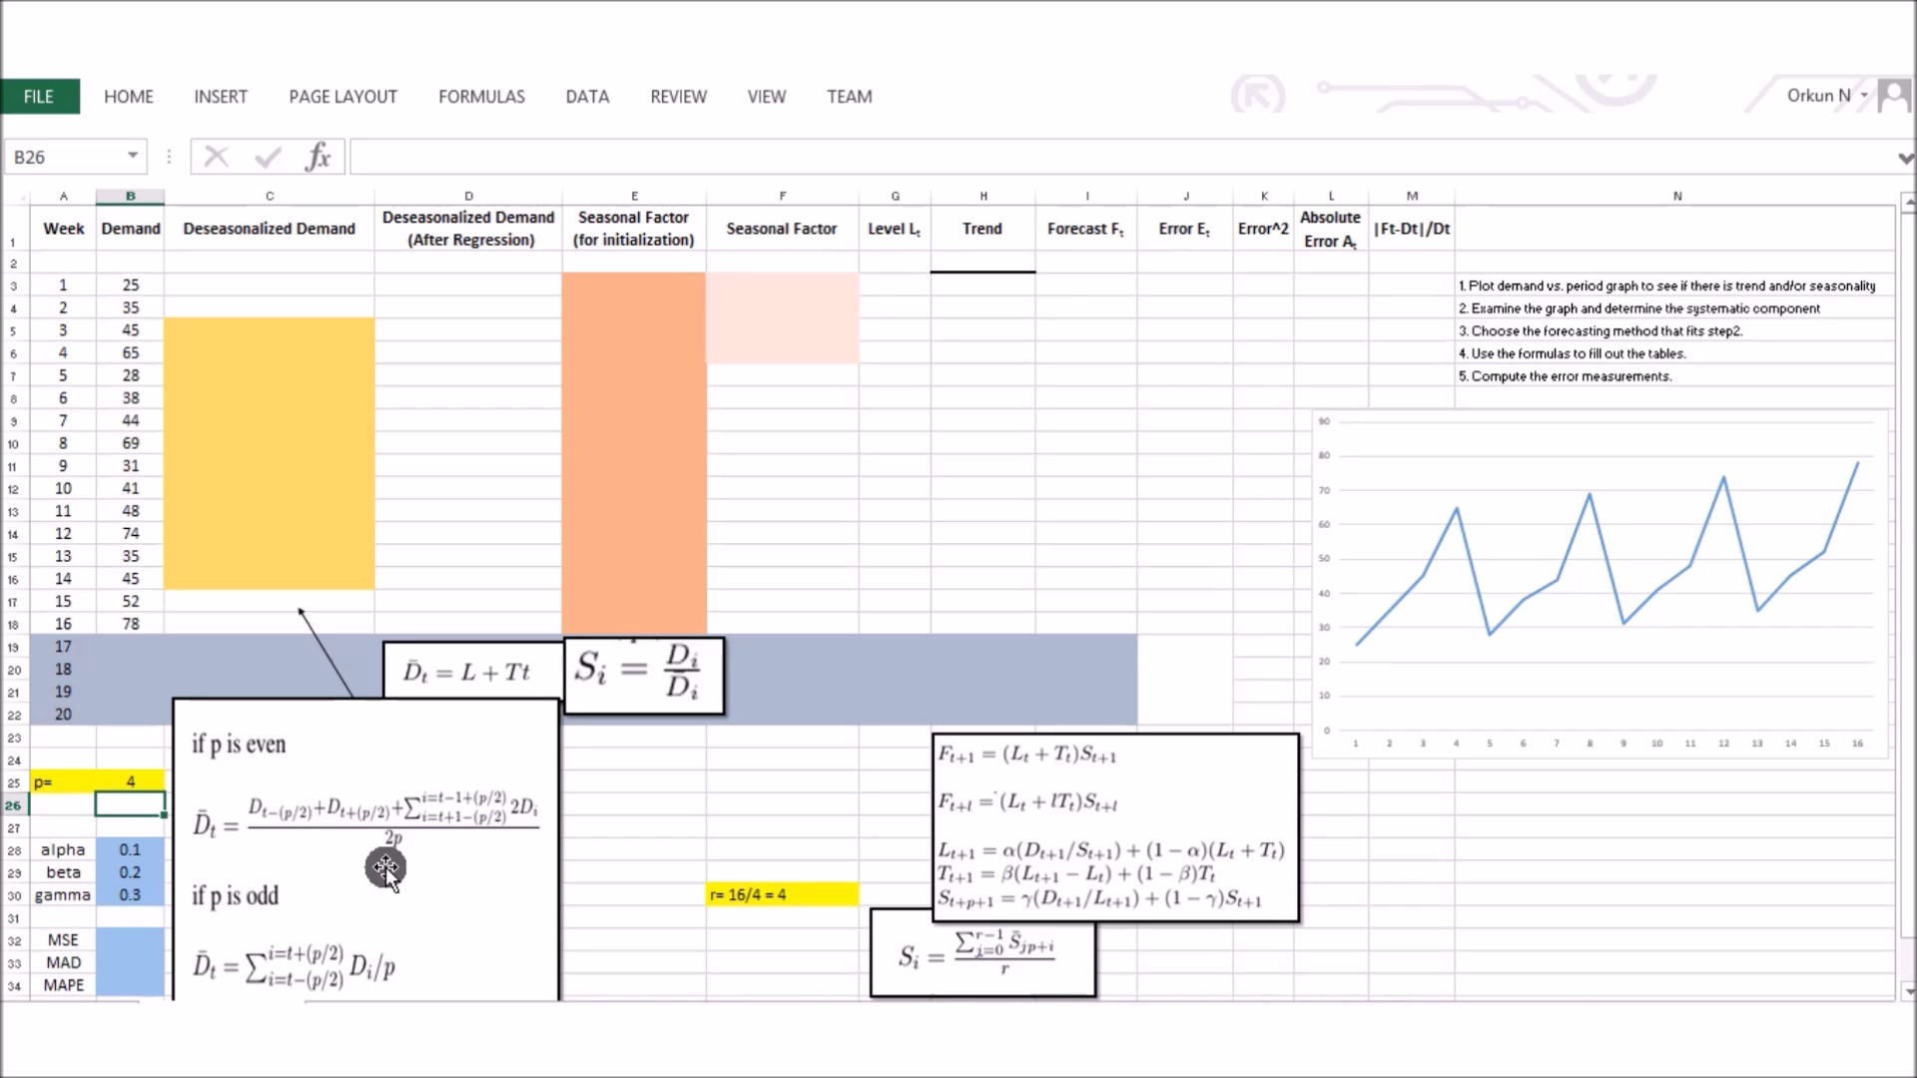
left_click_drag(219, 328, 252, 577)
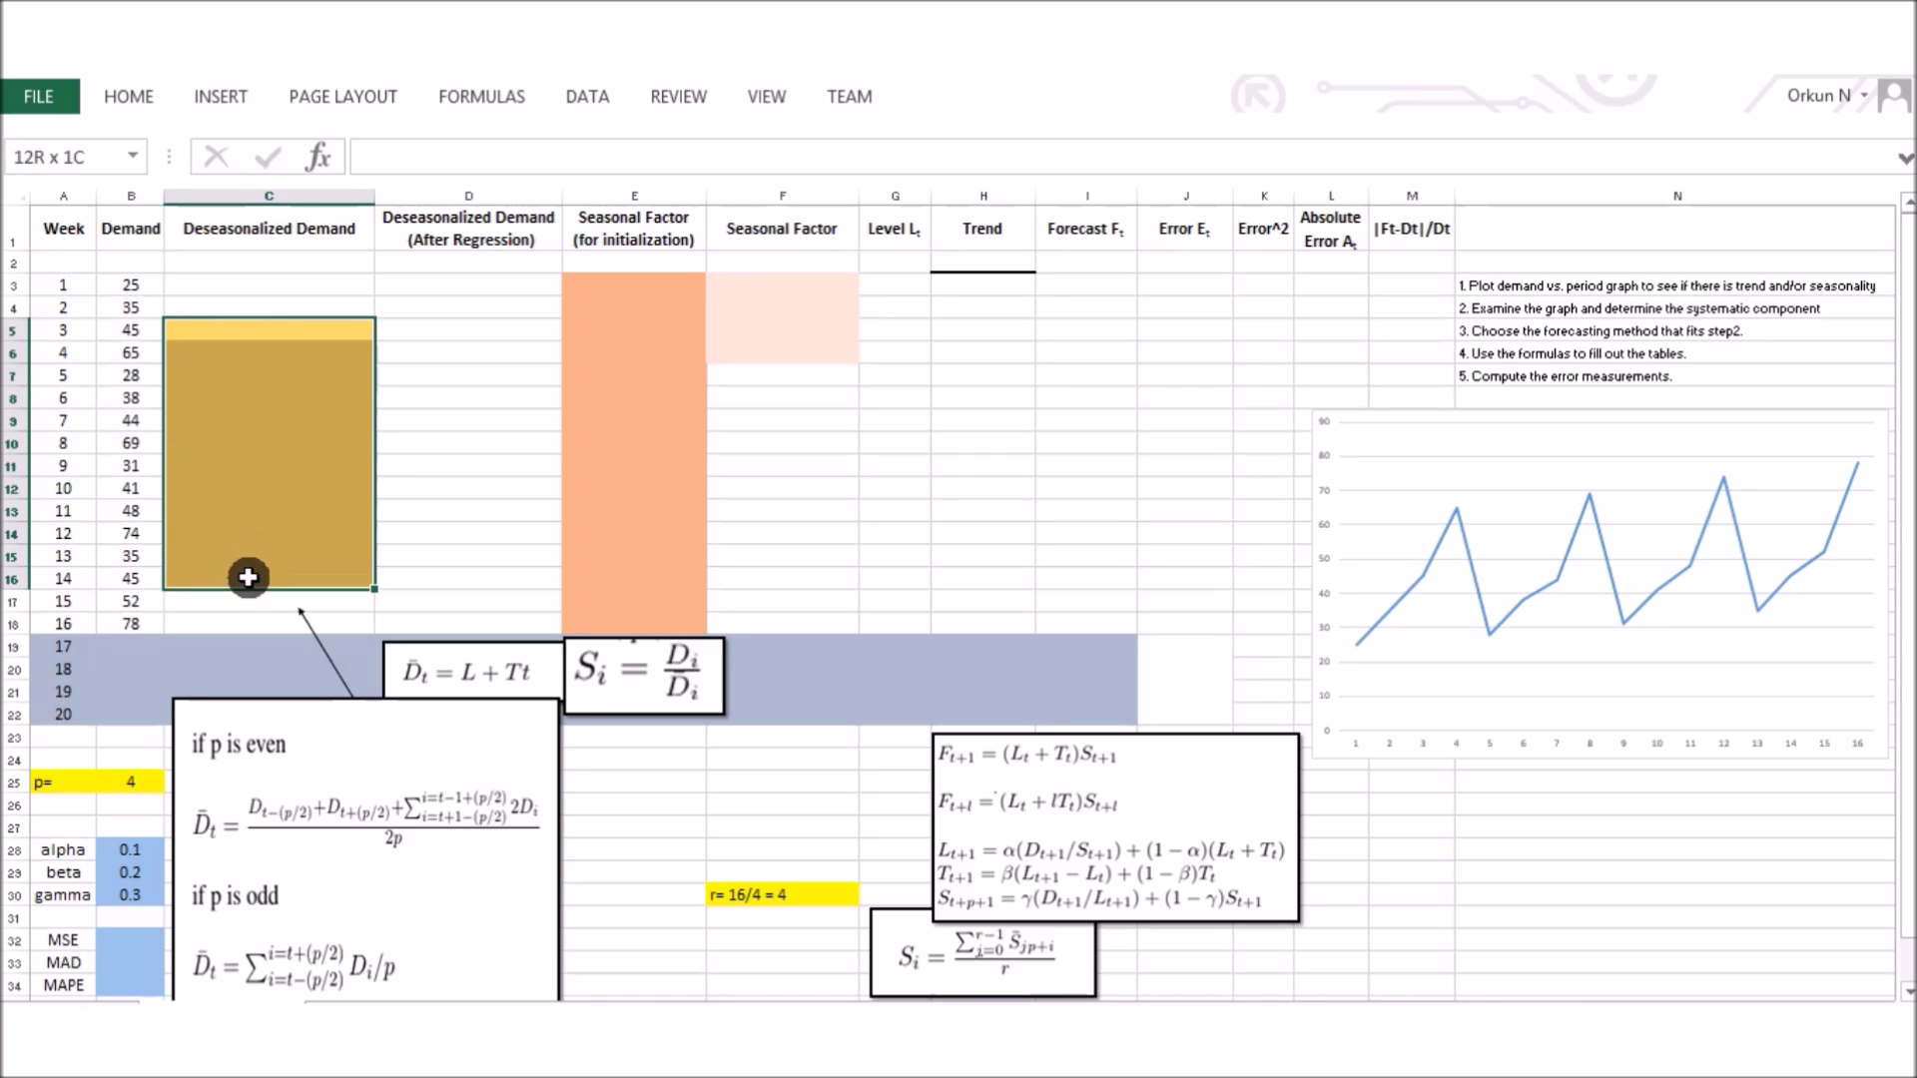
left_click(267, 328)
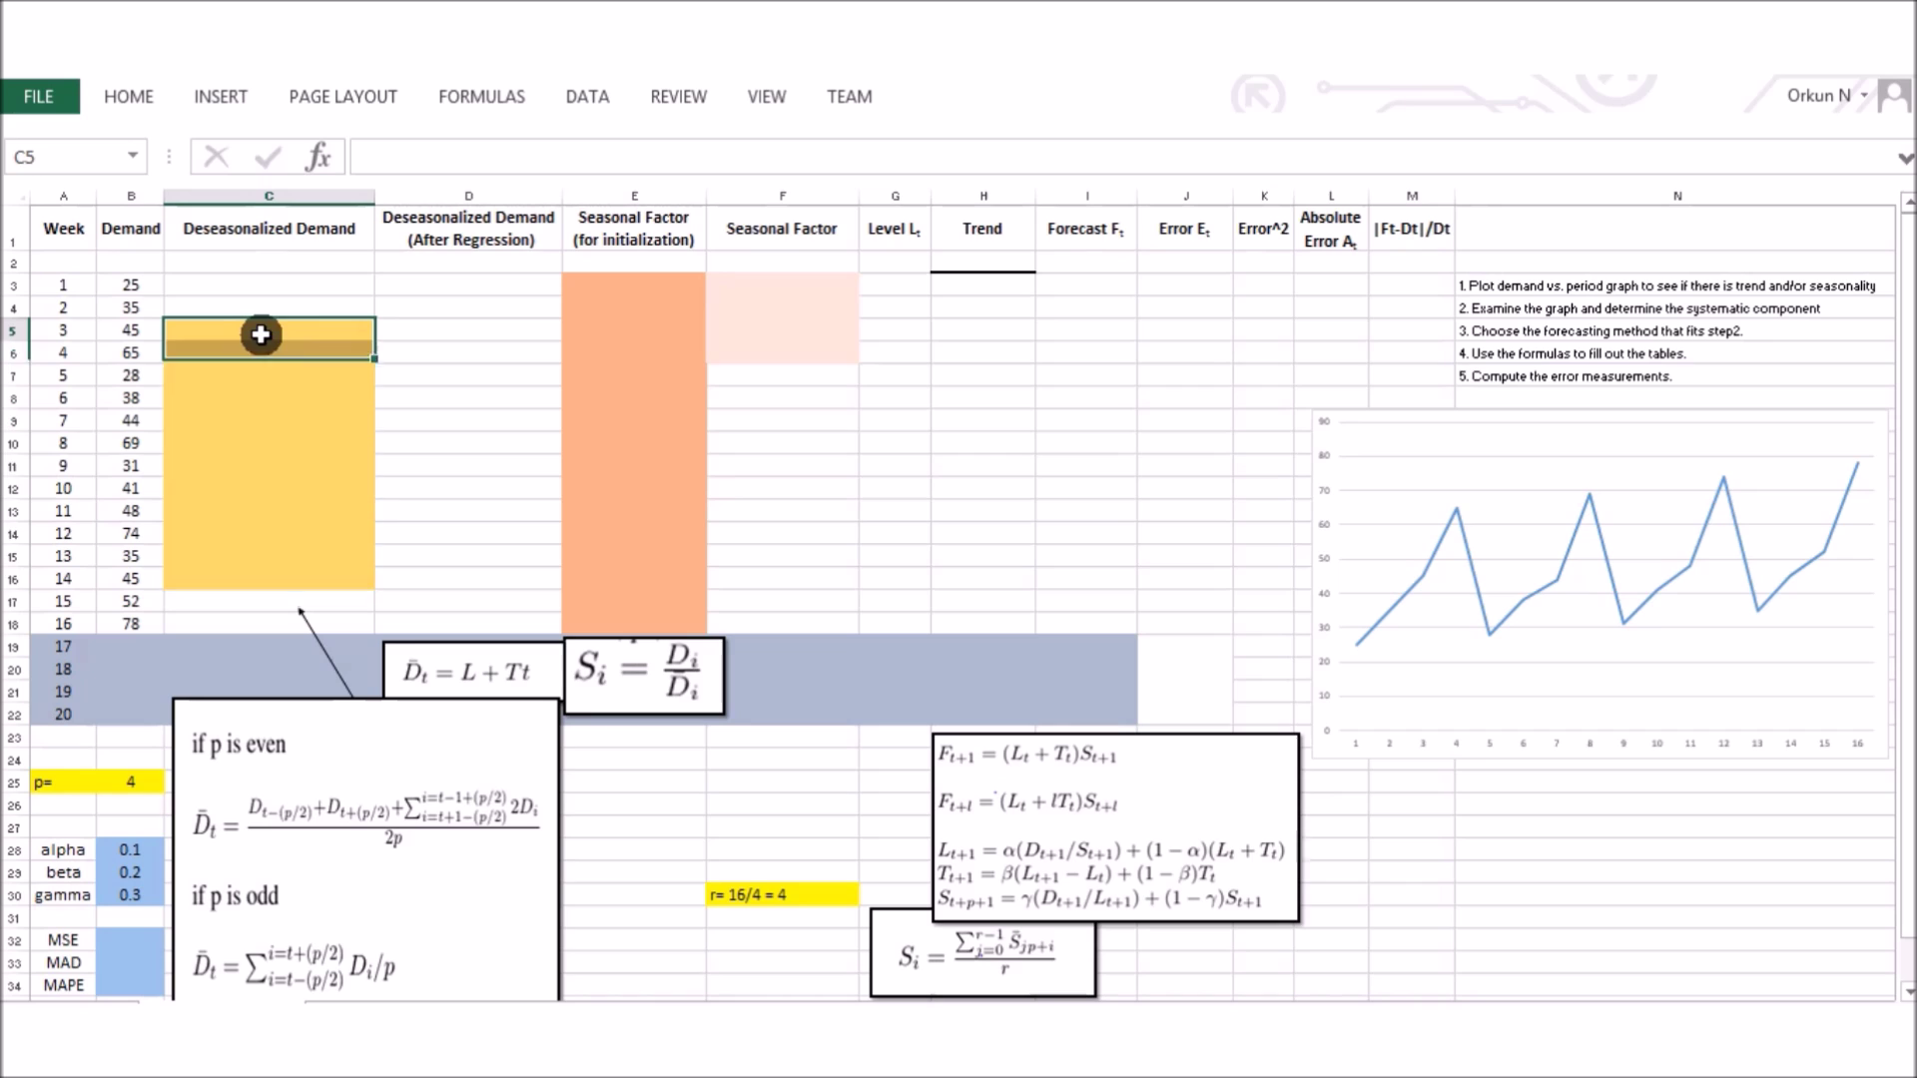
left_click_drag(290, 287, 276, 305)
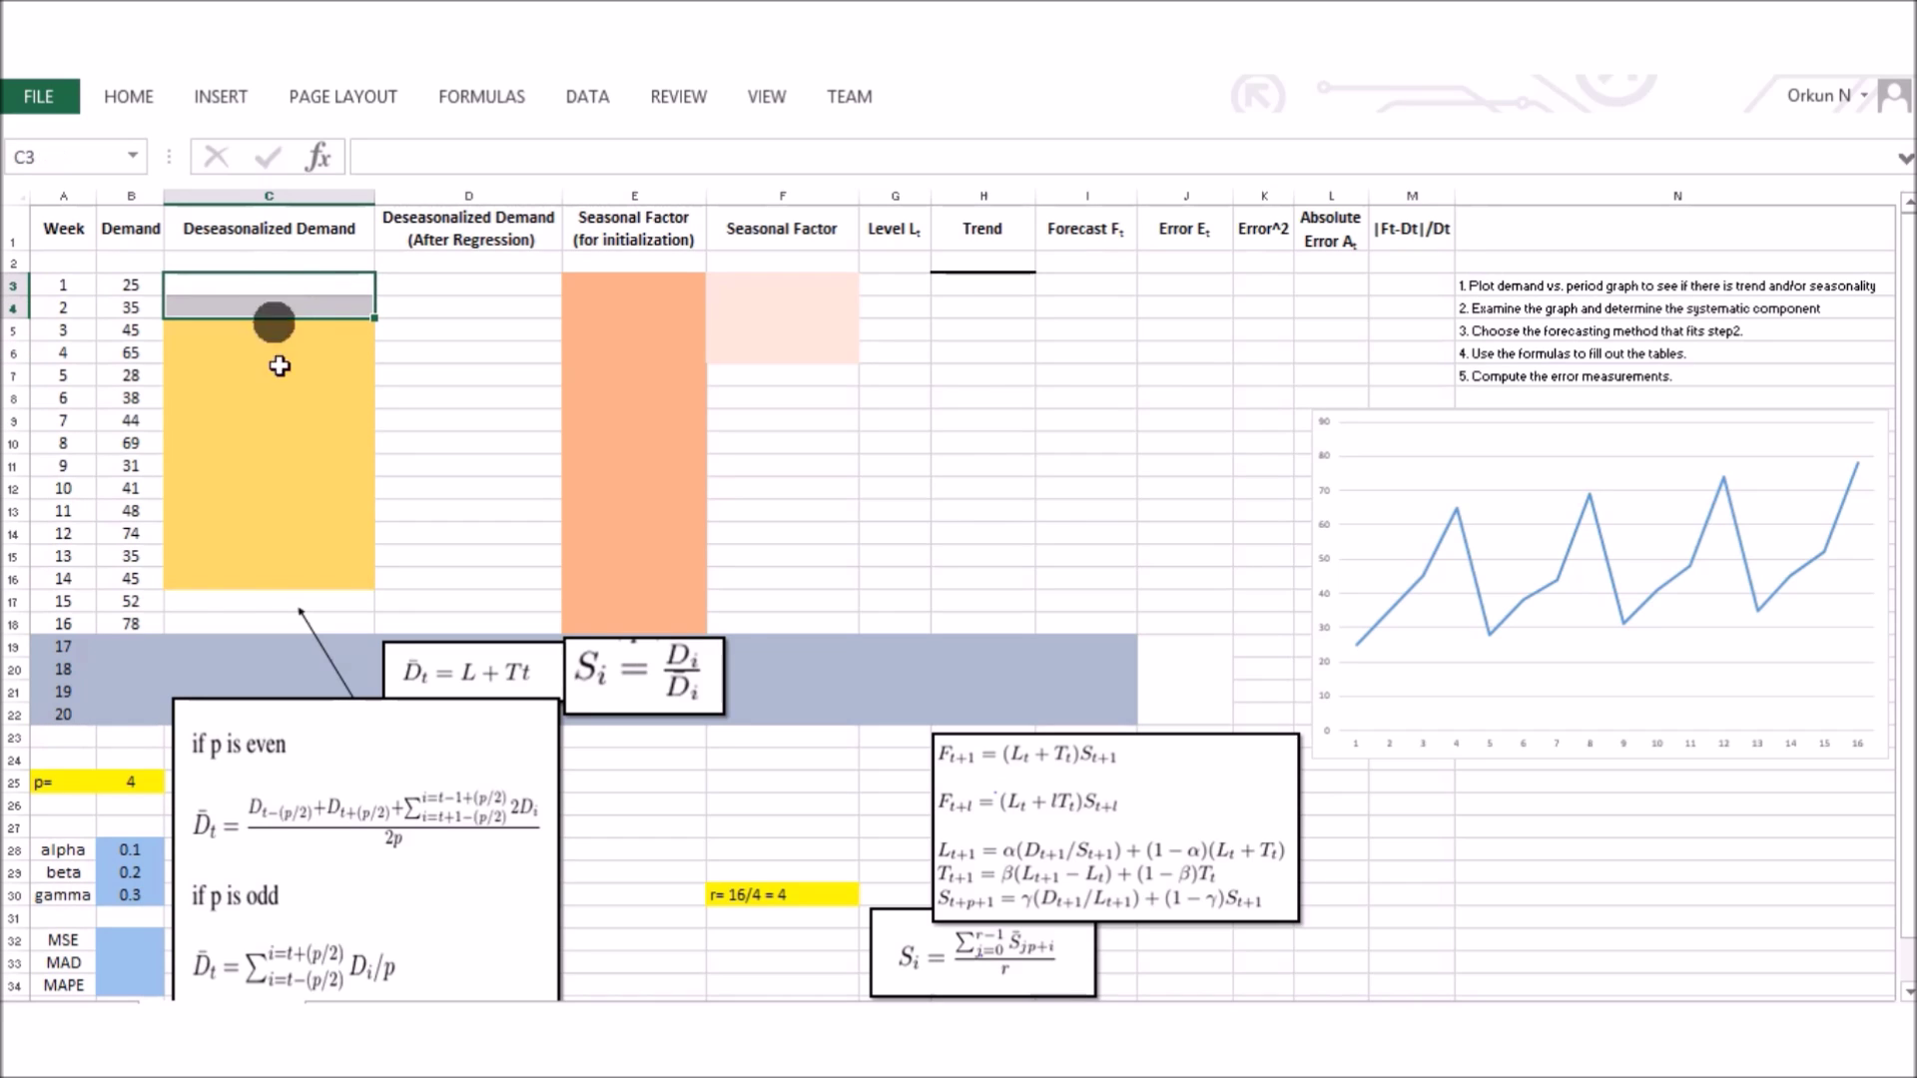
left_click(234, 606)
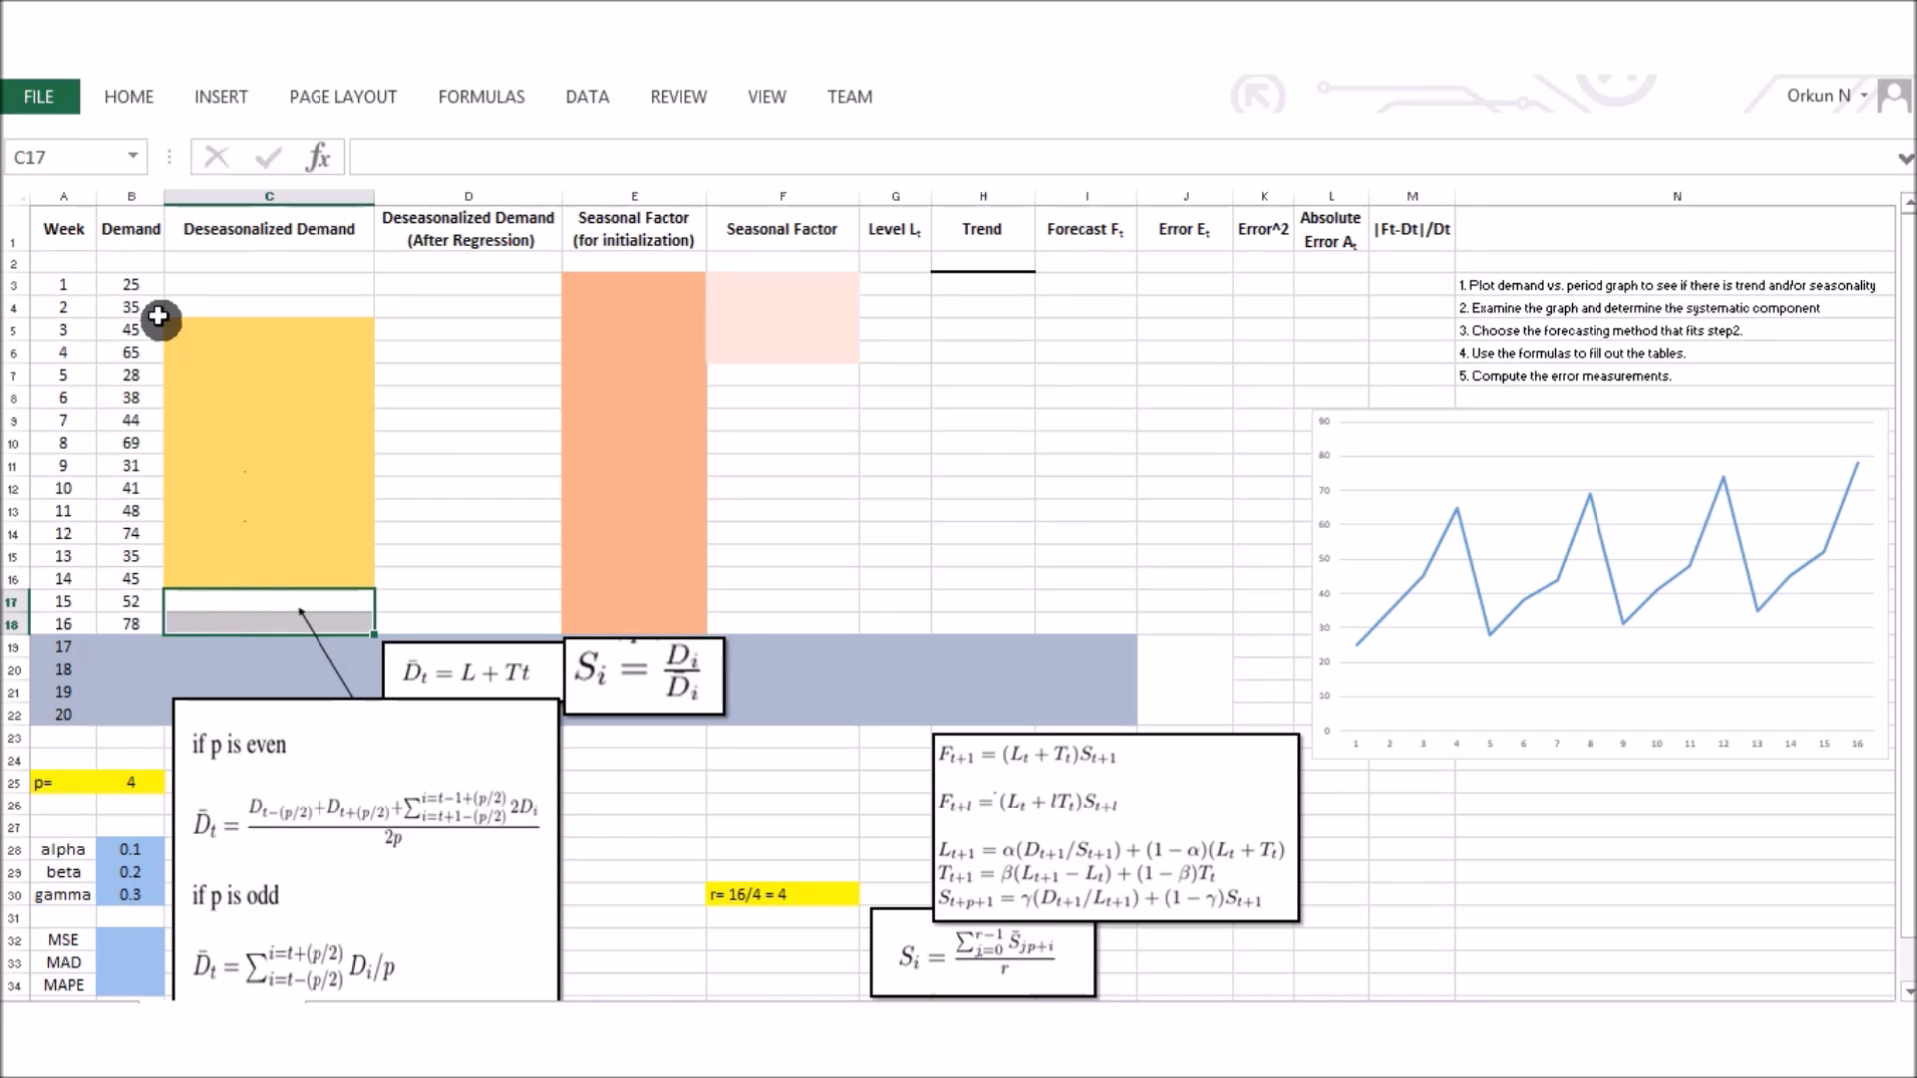
left_click_drag(136, 281, 137, 352)
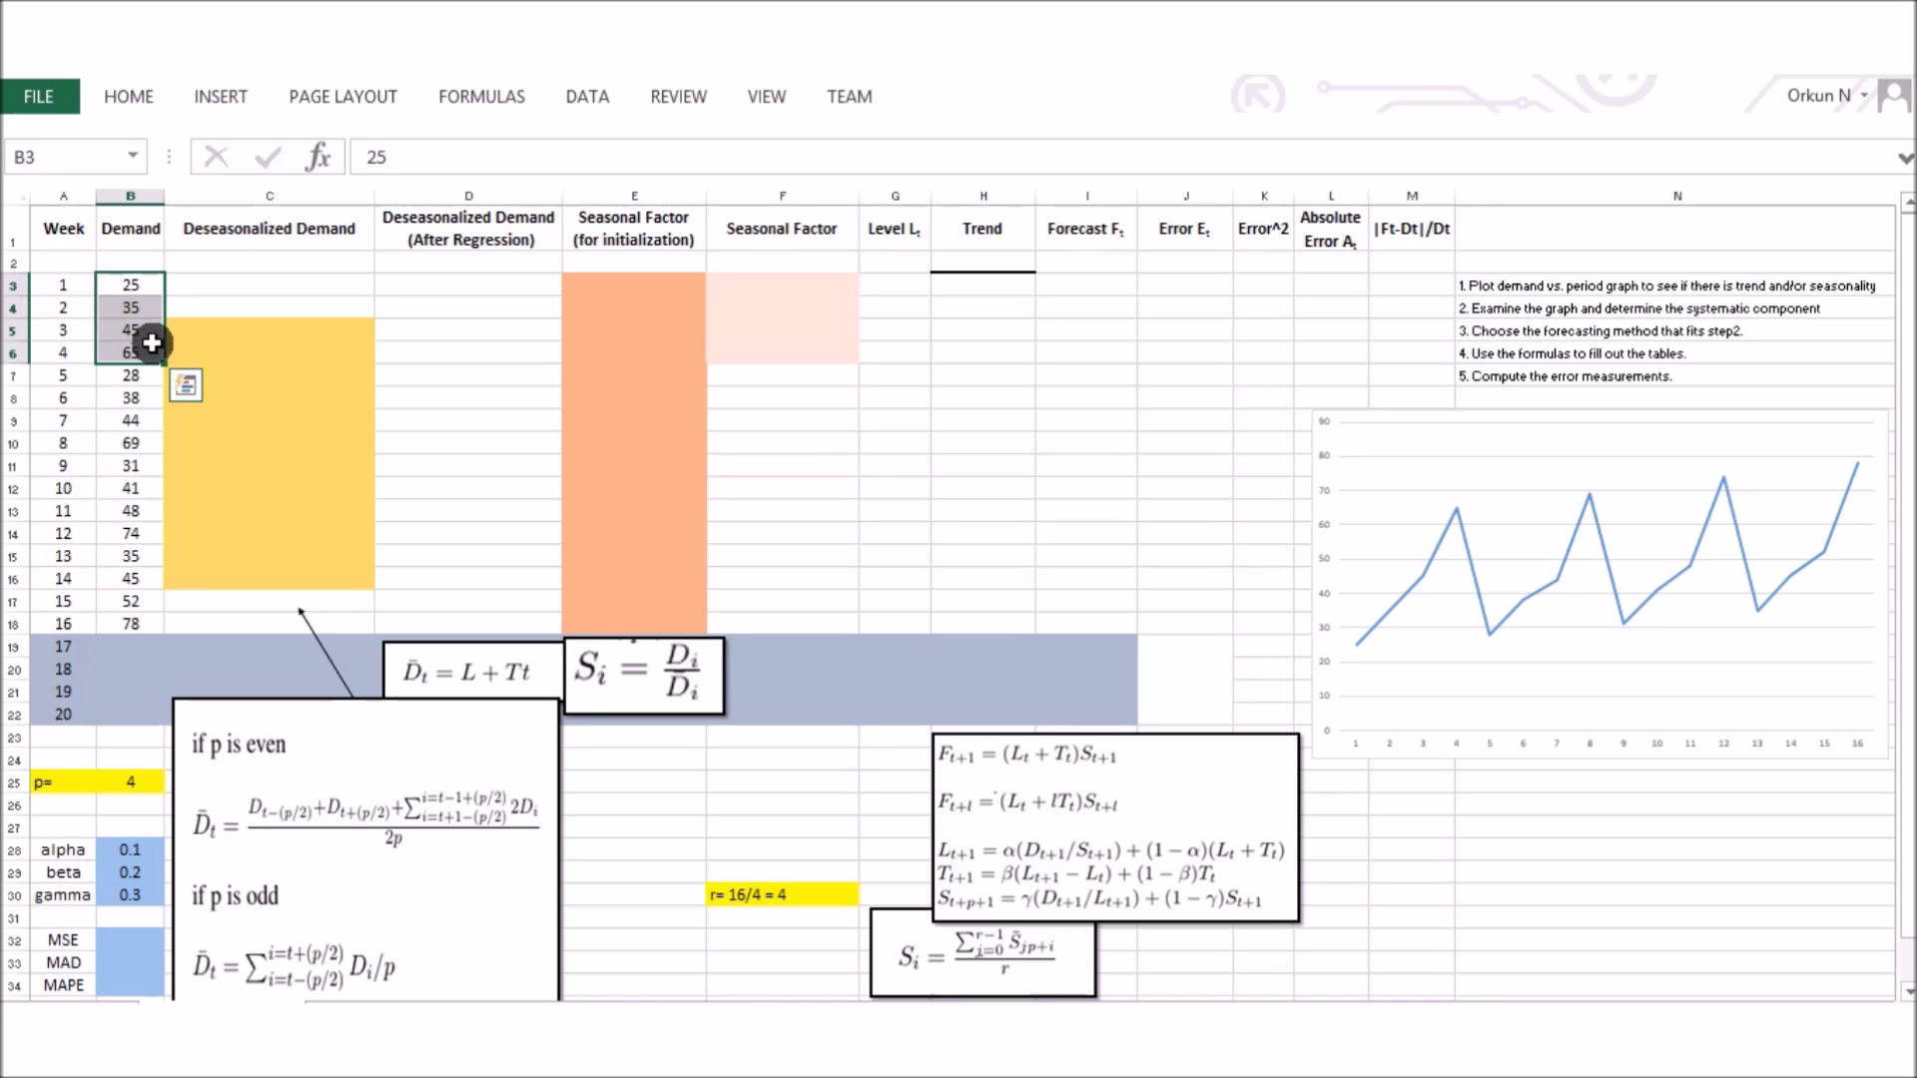
- Build the numerator of the deseasonalized demand formula for week 3 in cell C5 as =(B3+B7+SUM(B4:B6)*2)
left_click(251, 327)
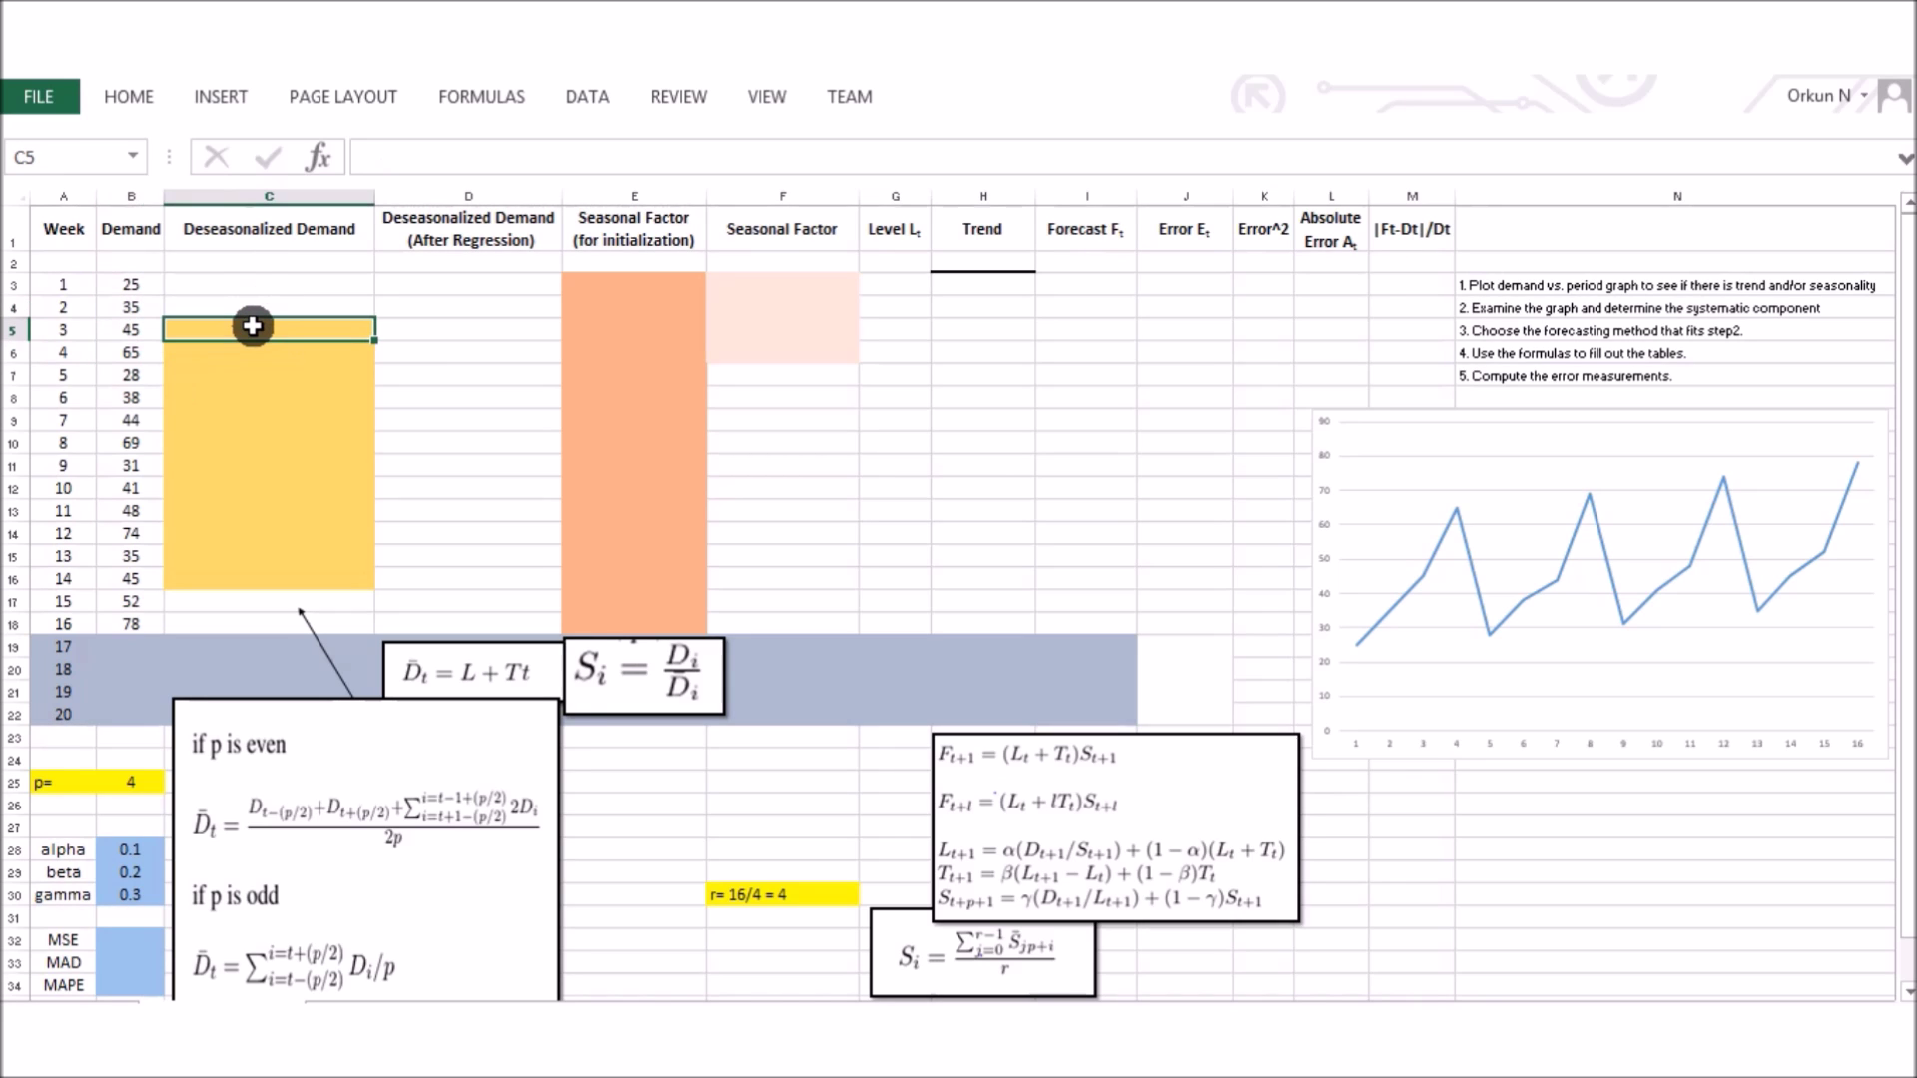
type("=")
left_click(131, 283)
type("+")
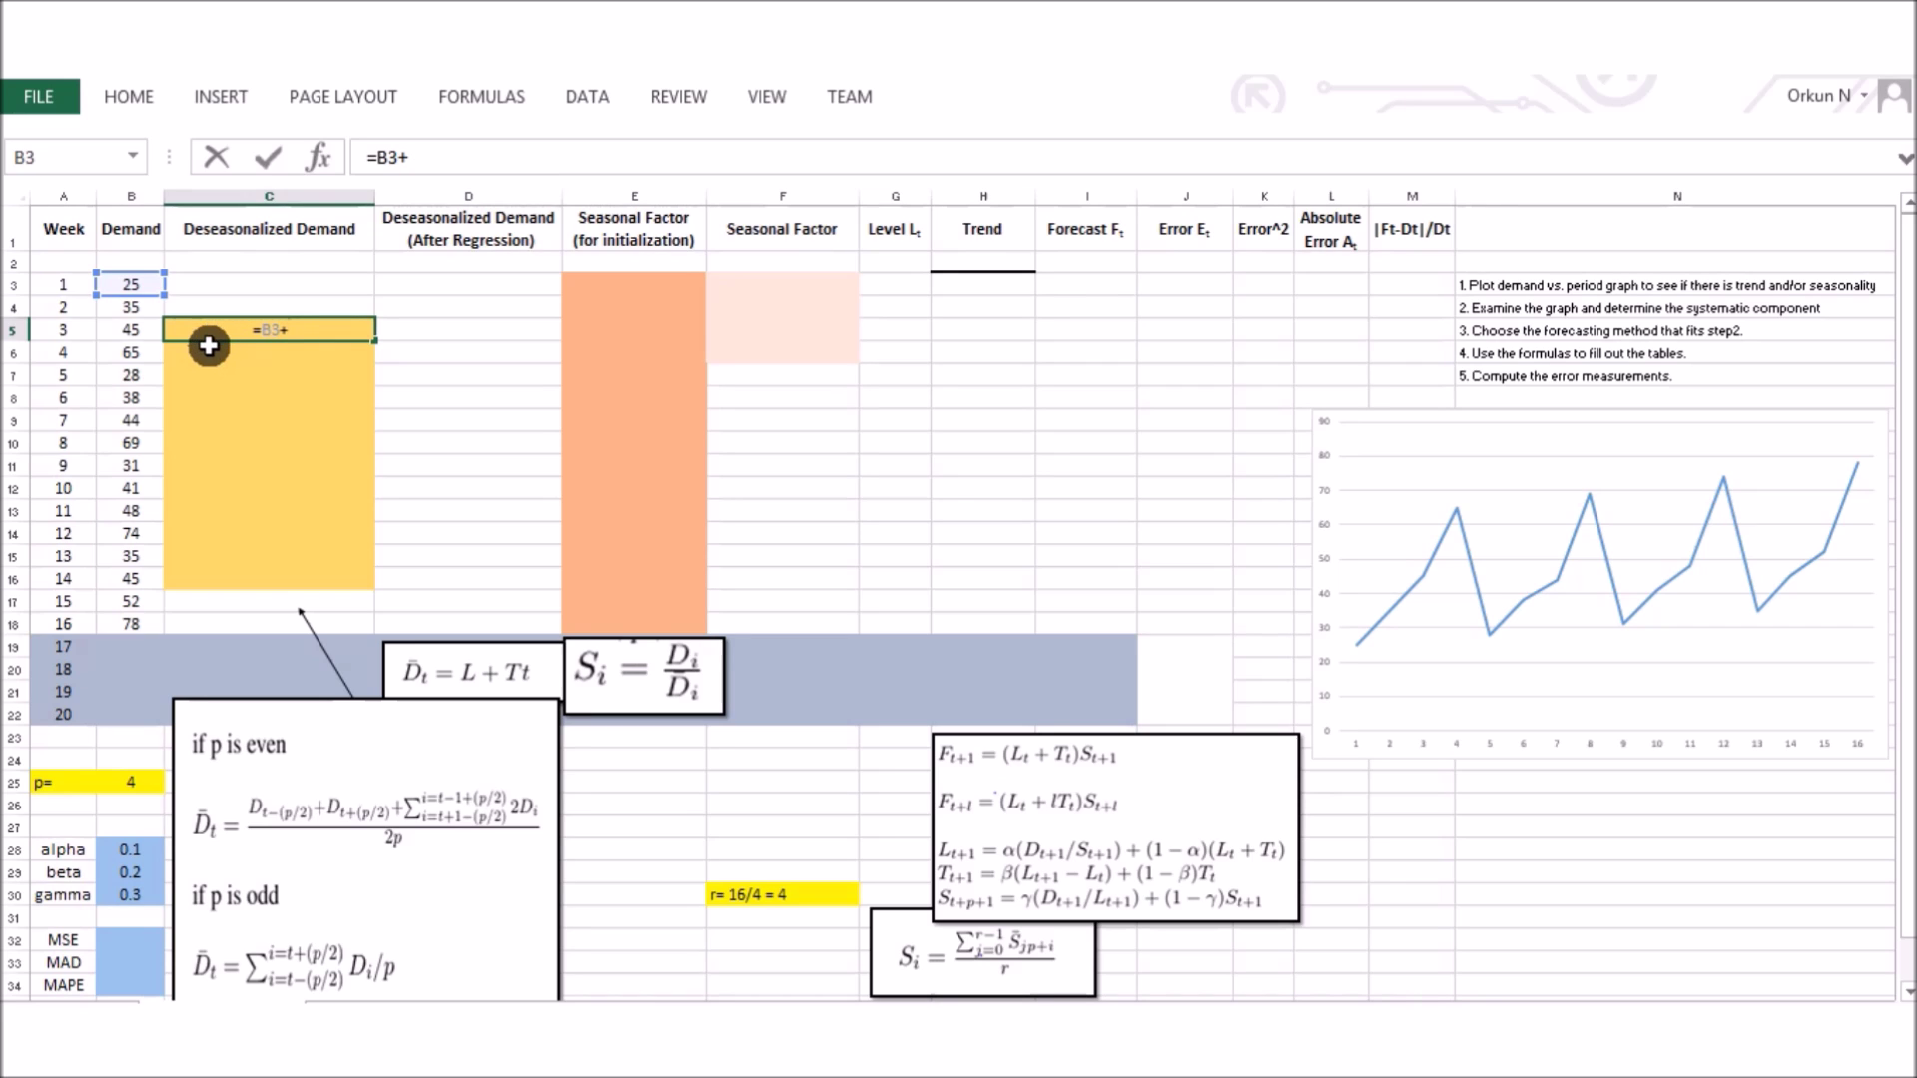
left_click(133, 374)
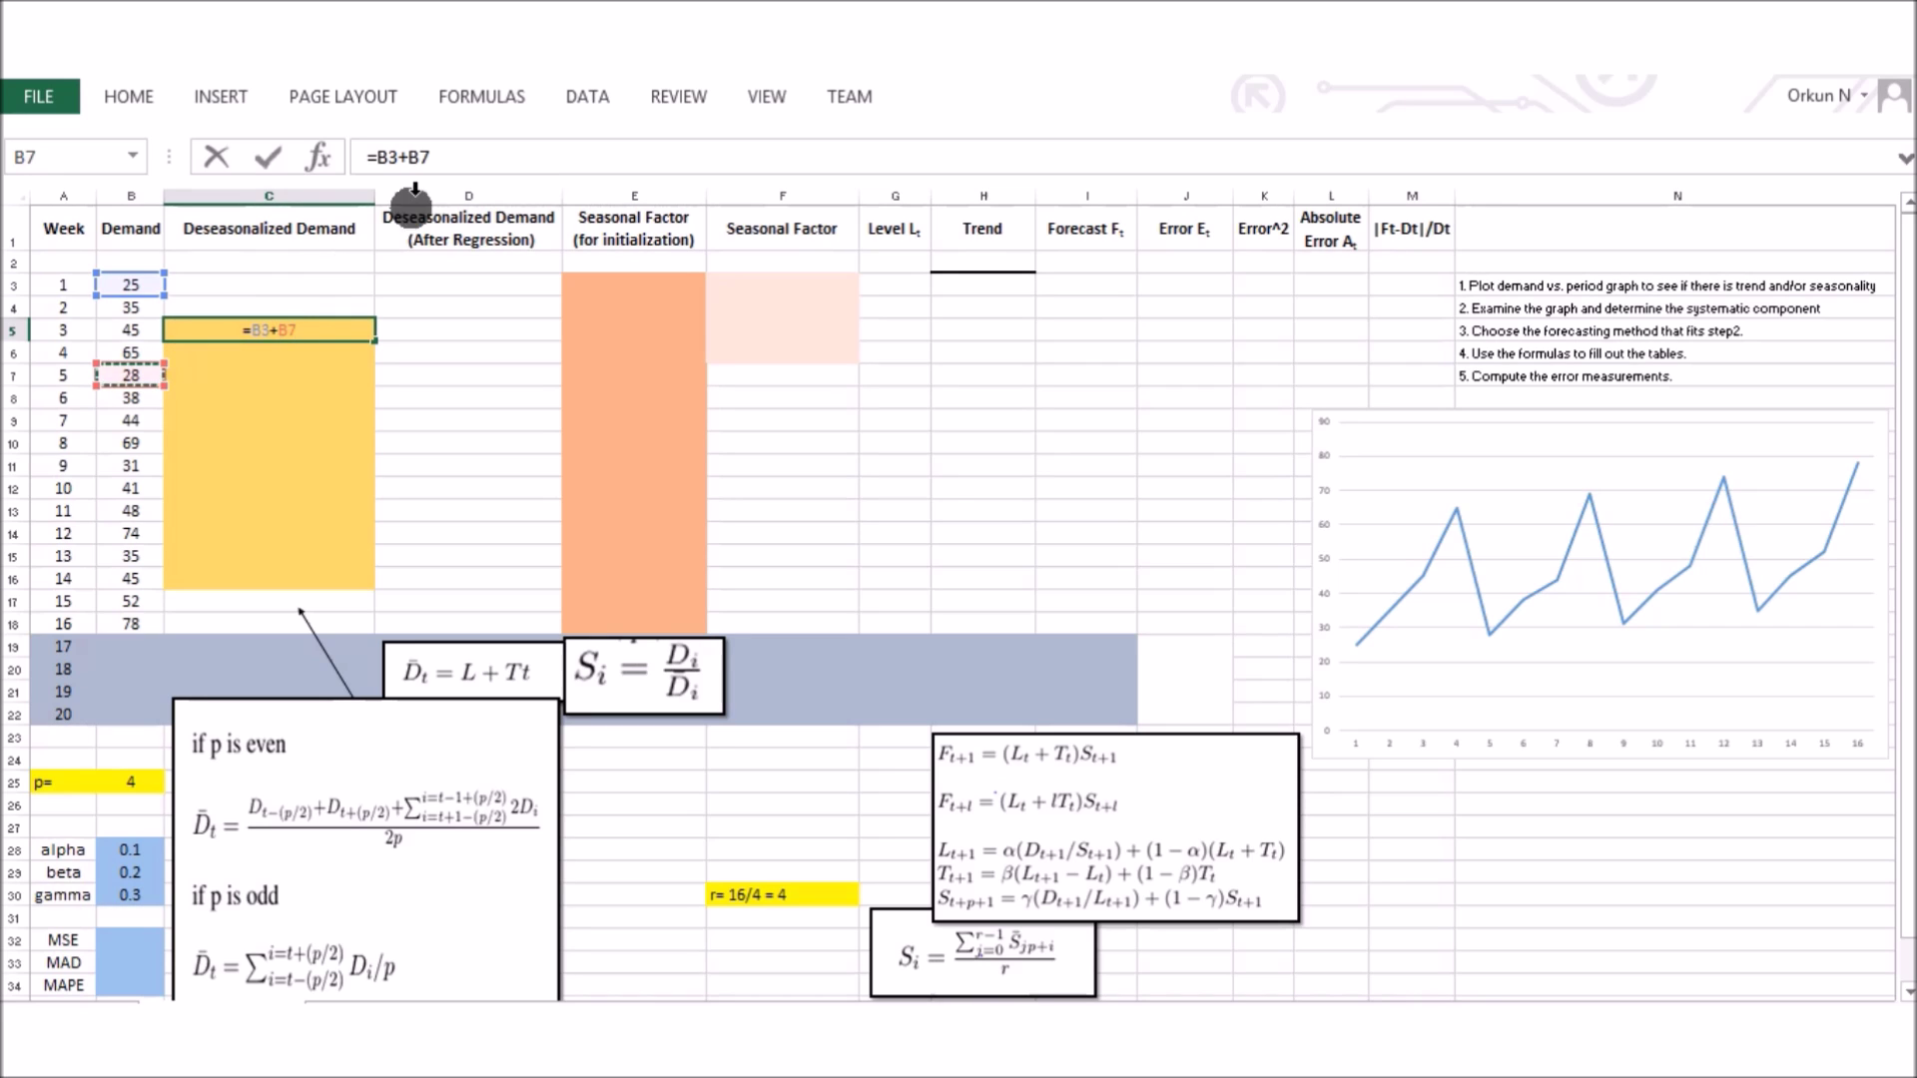
left_click(379, 156)
type("(")
left_click(476, 152)
type("+sum(")
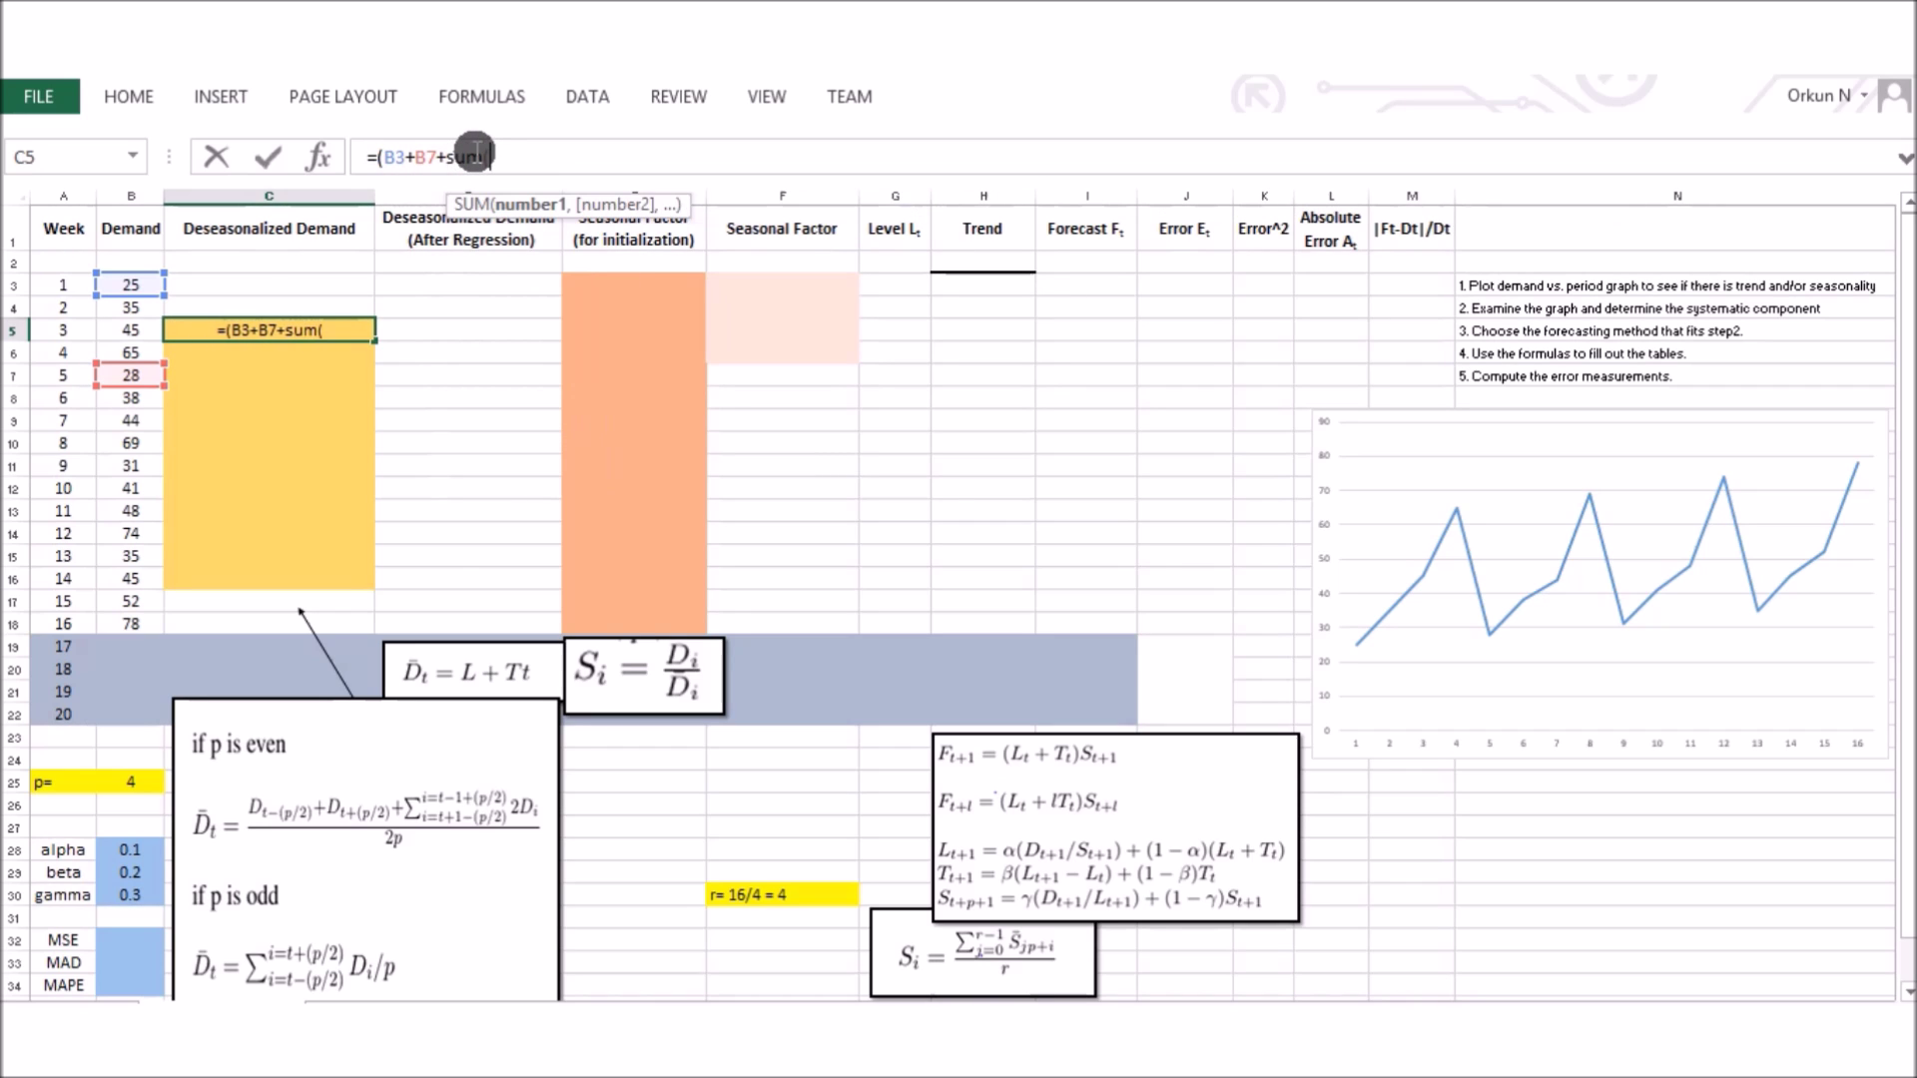
left_click_drag(134, 306, 136, 353)
type(")*2")
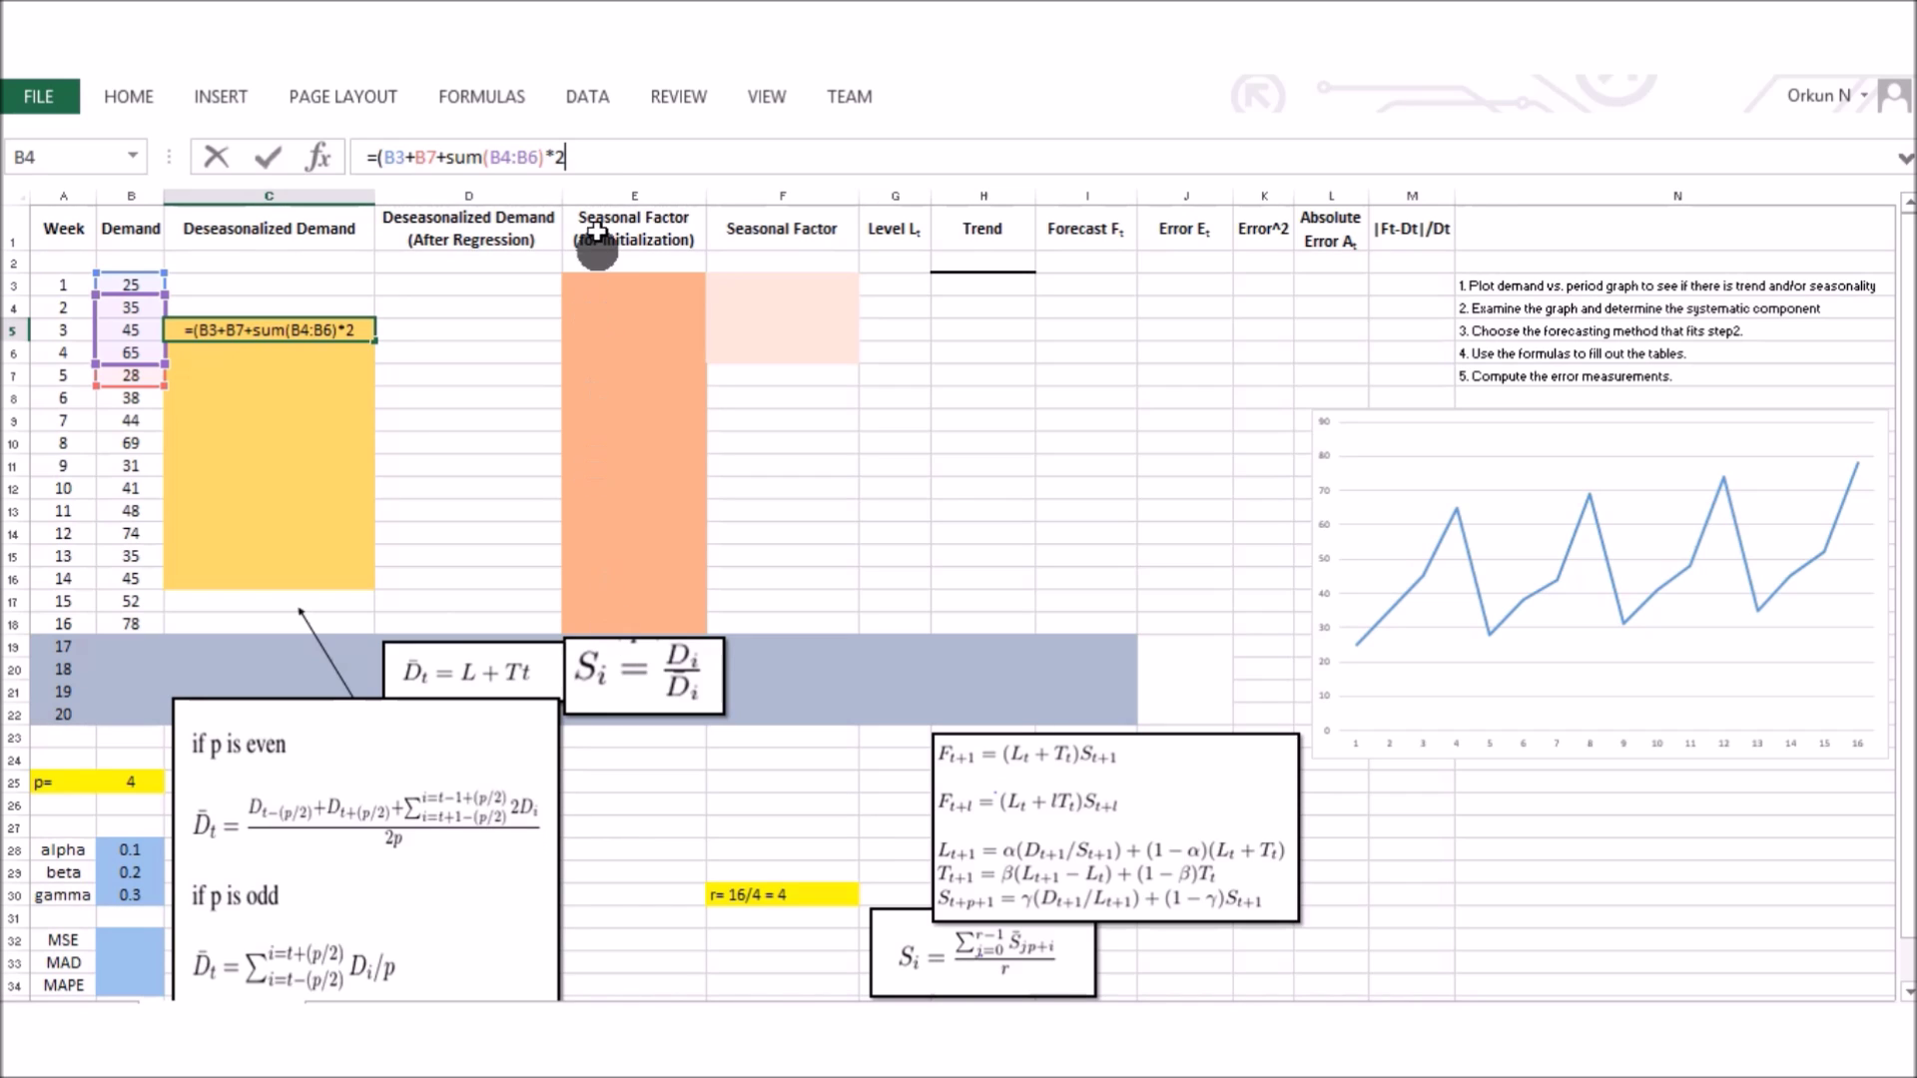
type(")")
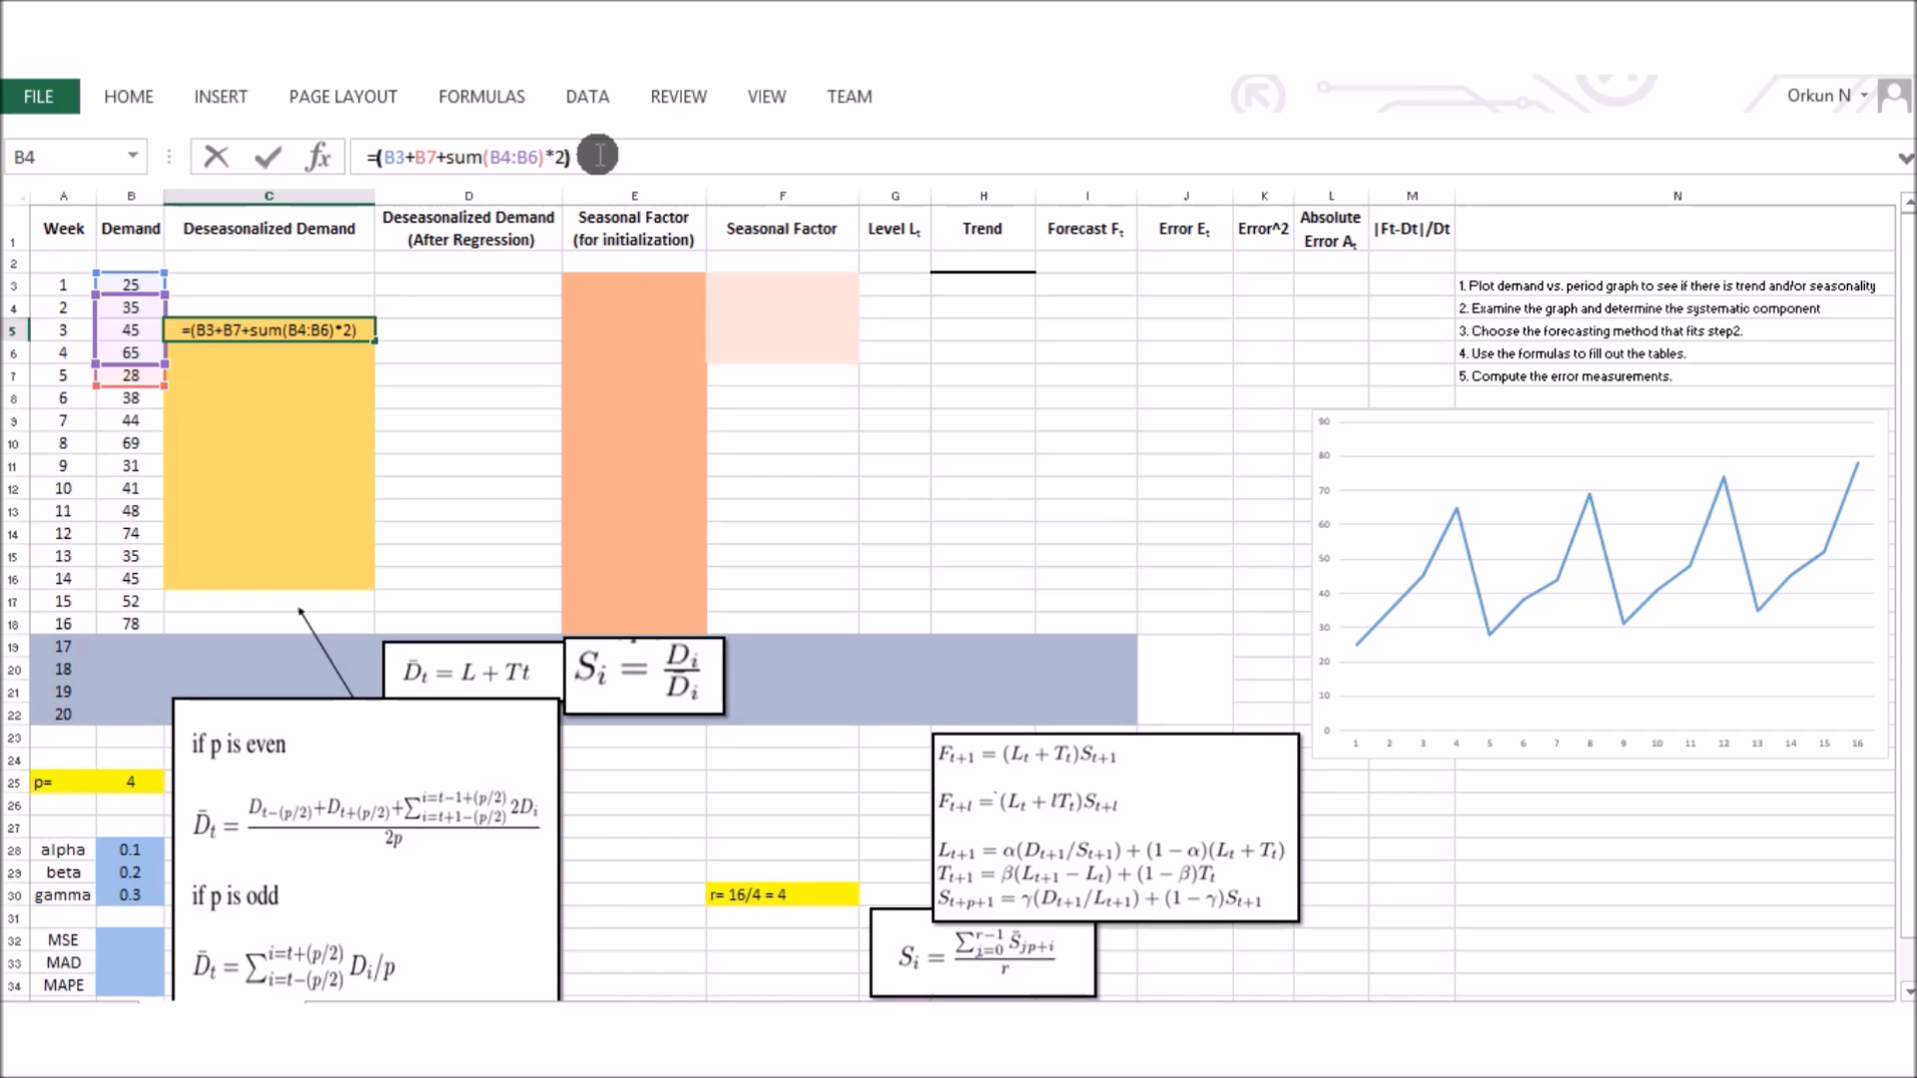
- Complete the C5 formula by dividing the numerator by (2*$B$25), with an absolute reference to the periodicity, and enter it
type("/")
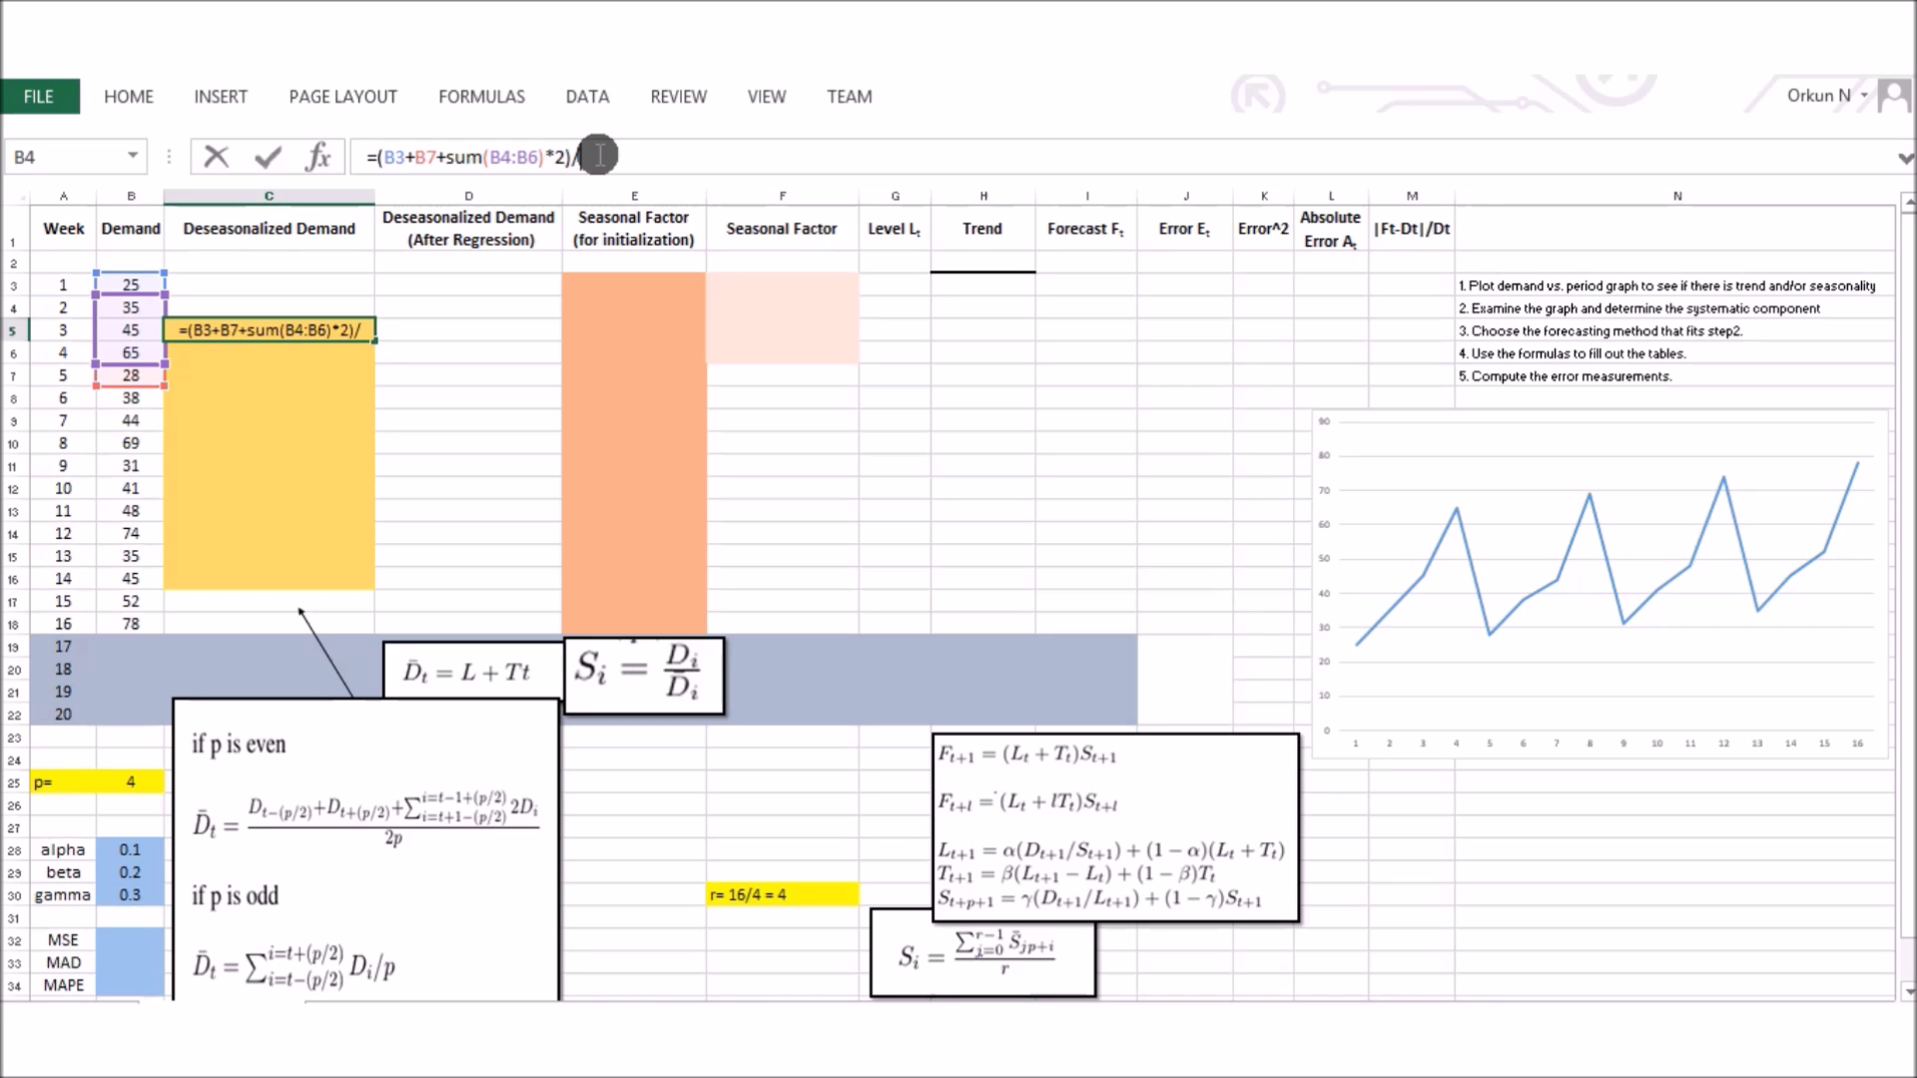
type("(2*")
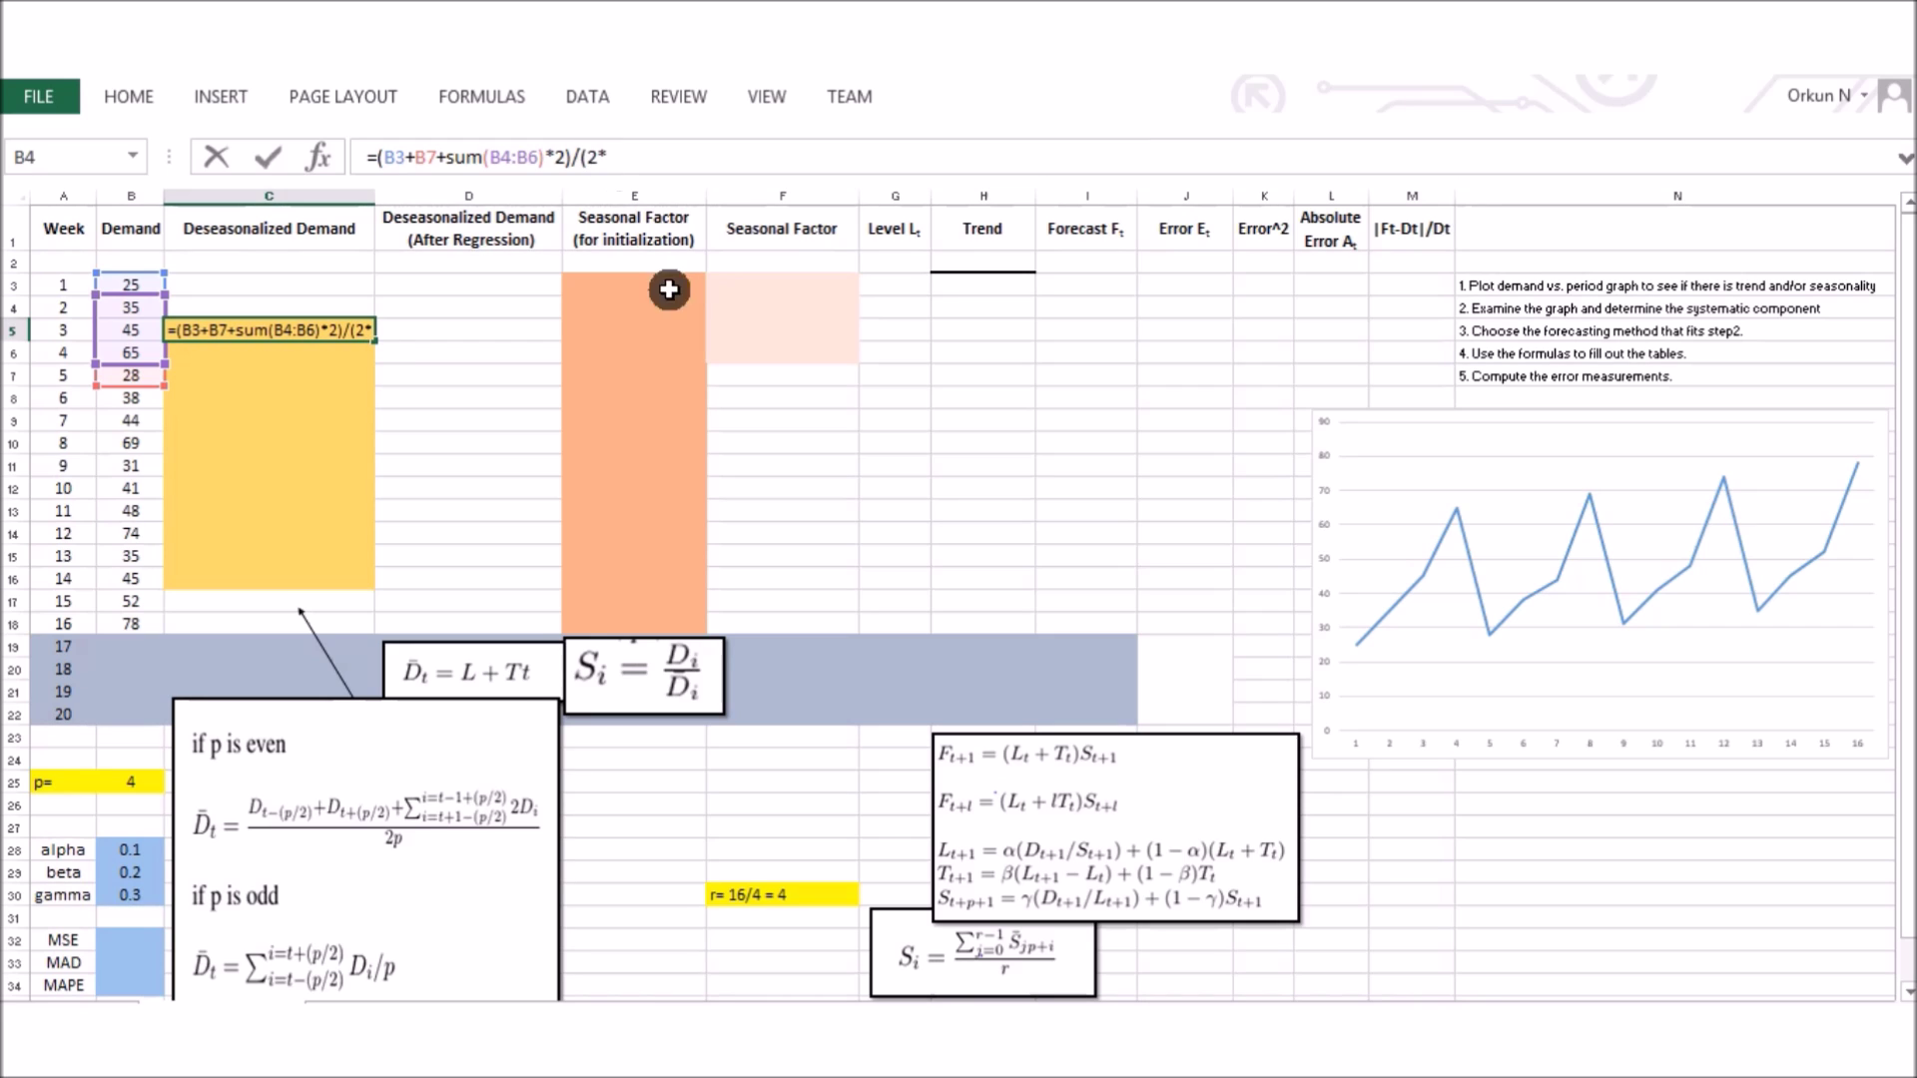
left_click(130, 782)
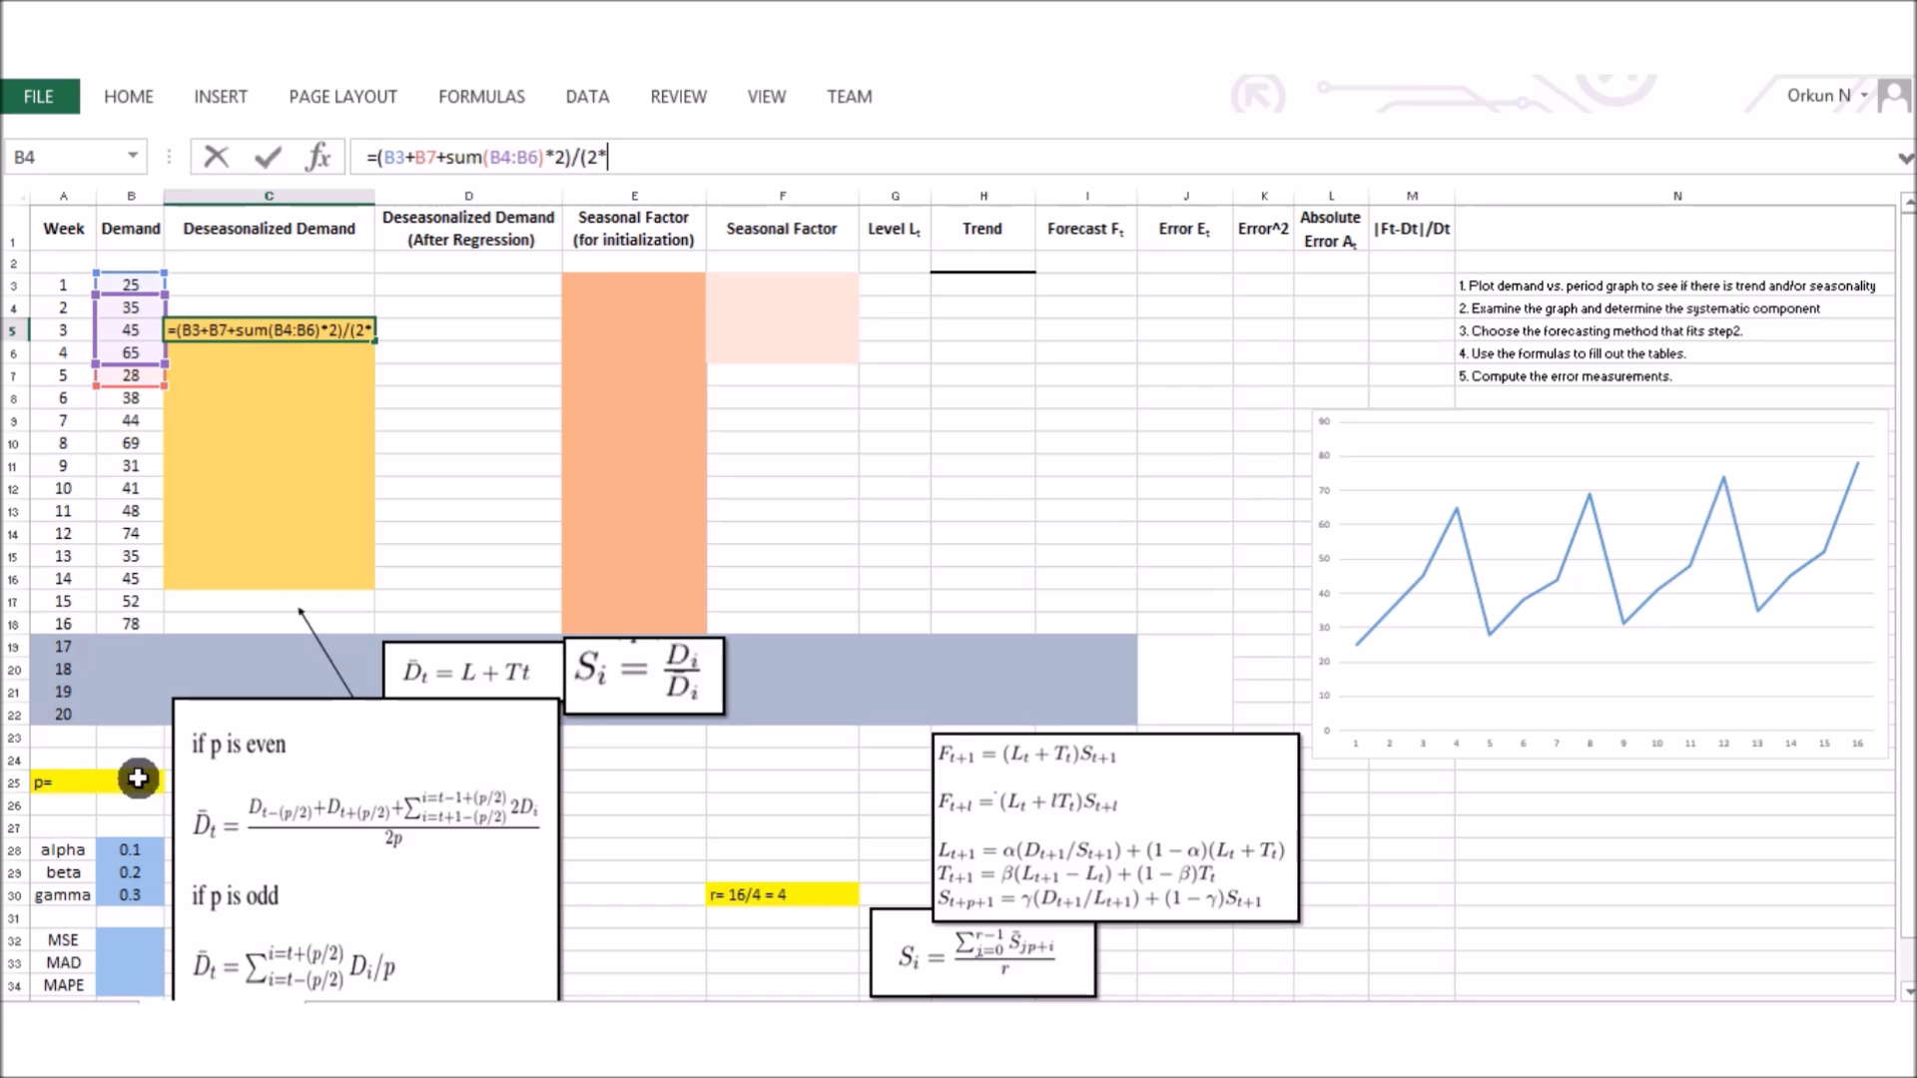
left_click(607, 160)
type("$B$25")
left_click(631, 160)
type("$25")
left_click(679, 159)
type(")")
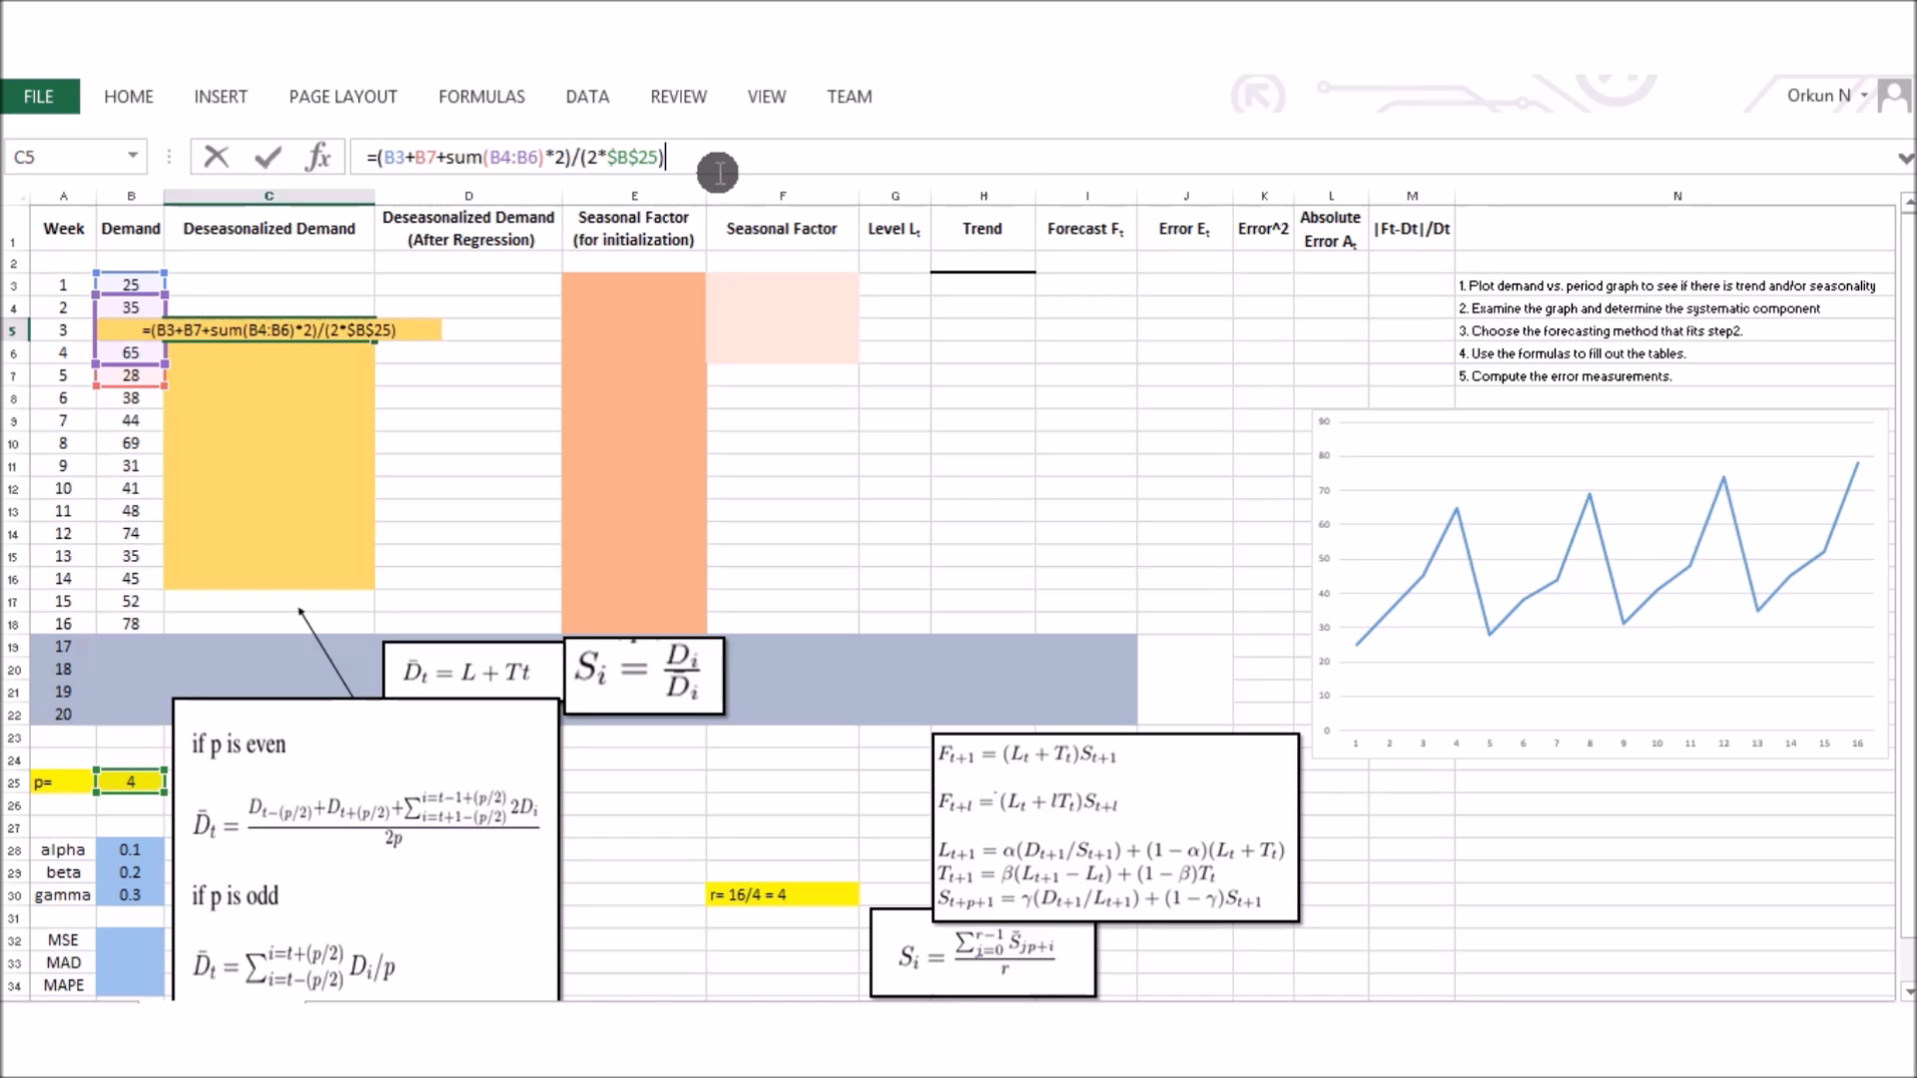
key("Return")
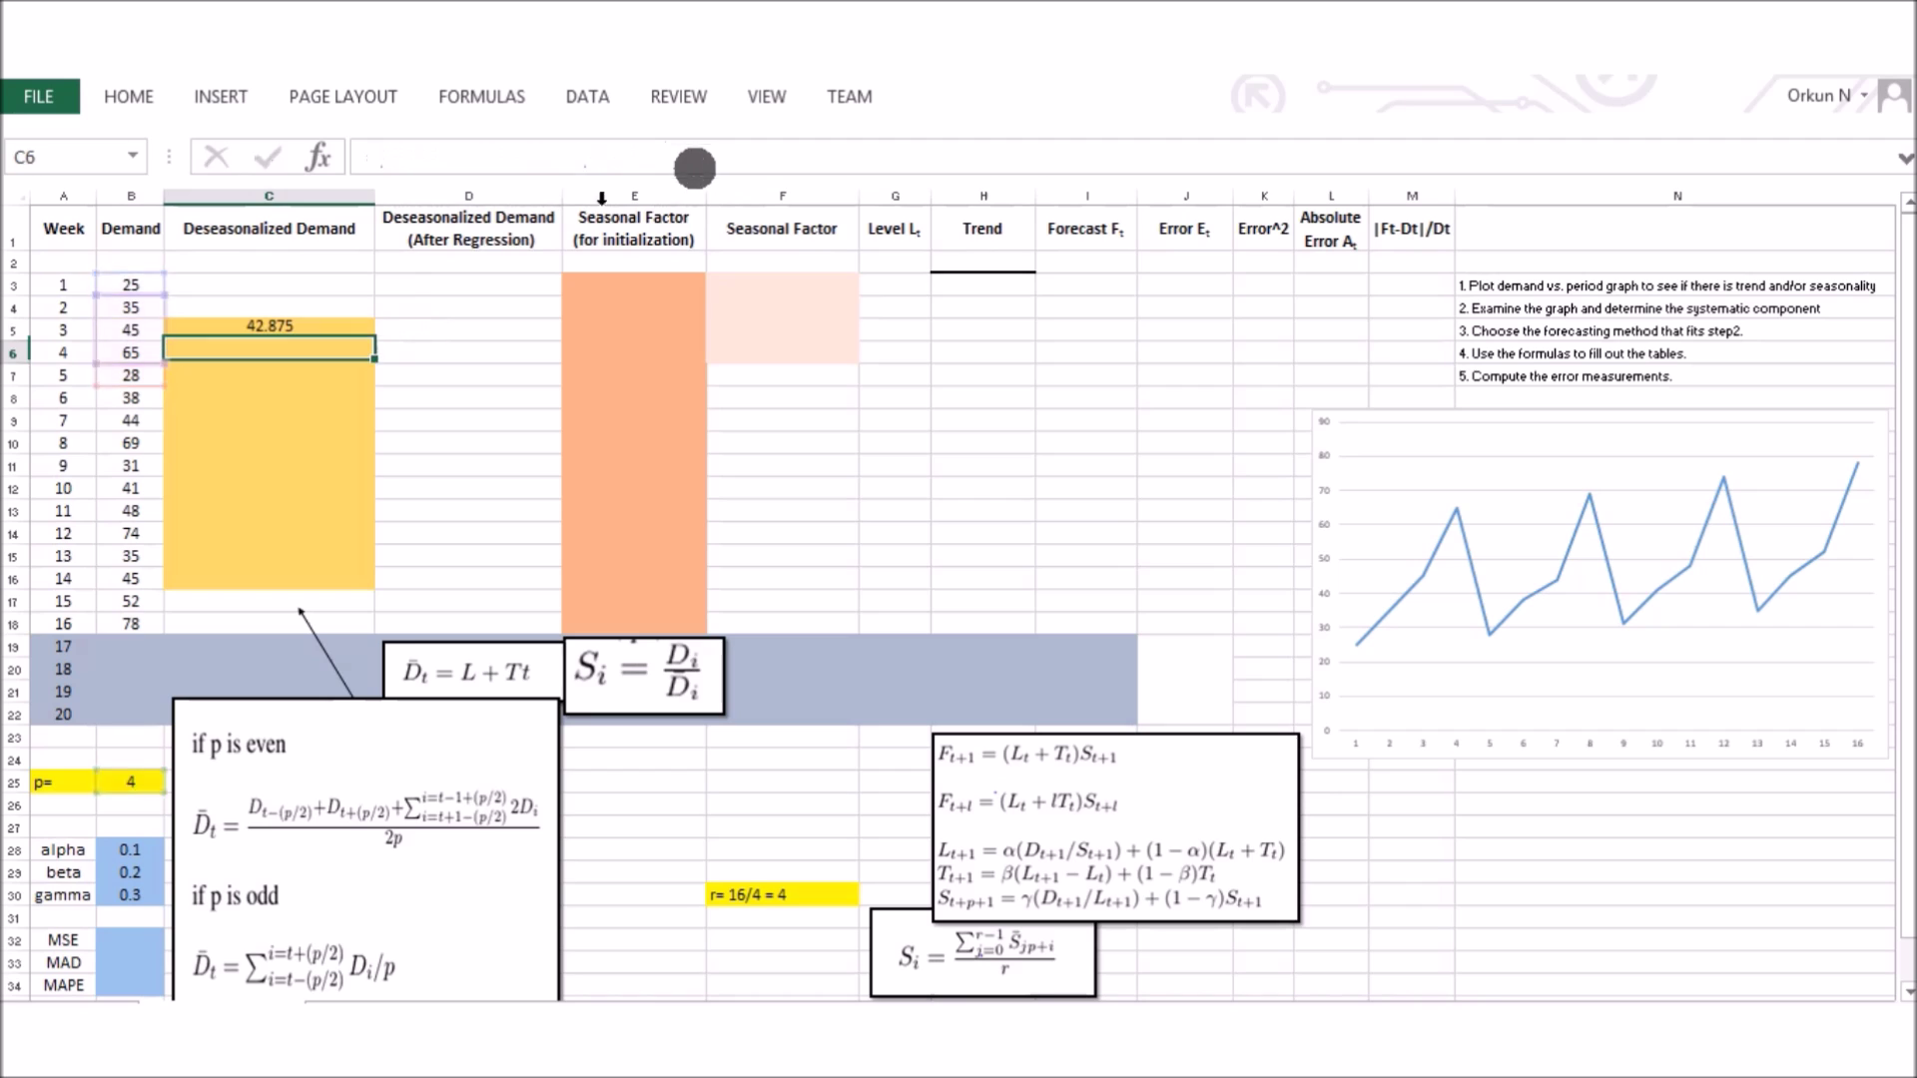
- Copy the C5 formula down through C16 and check the last cell's references against the week 16 demand
left_click(349, 323)
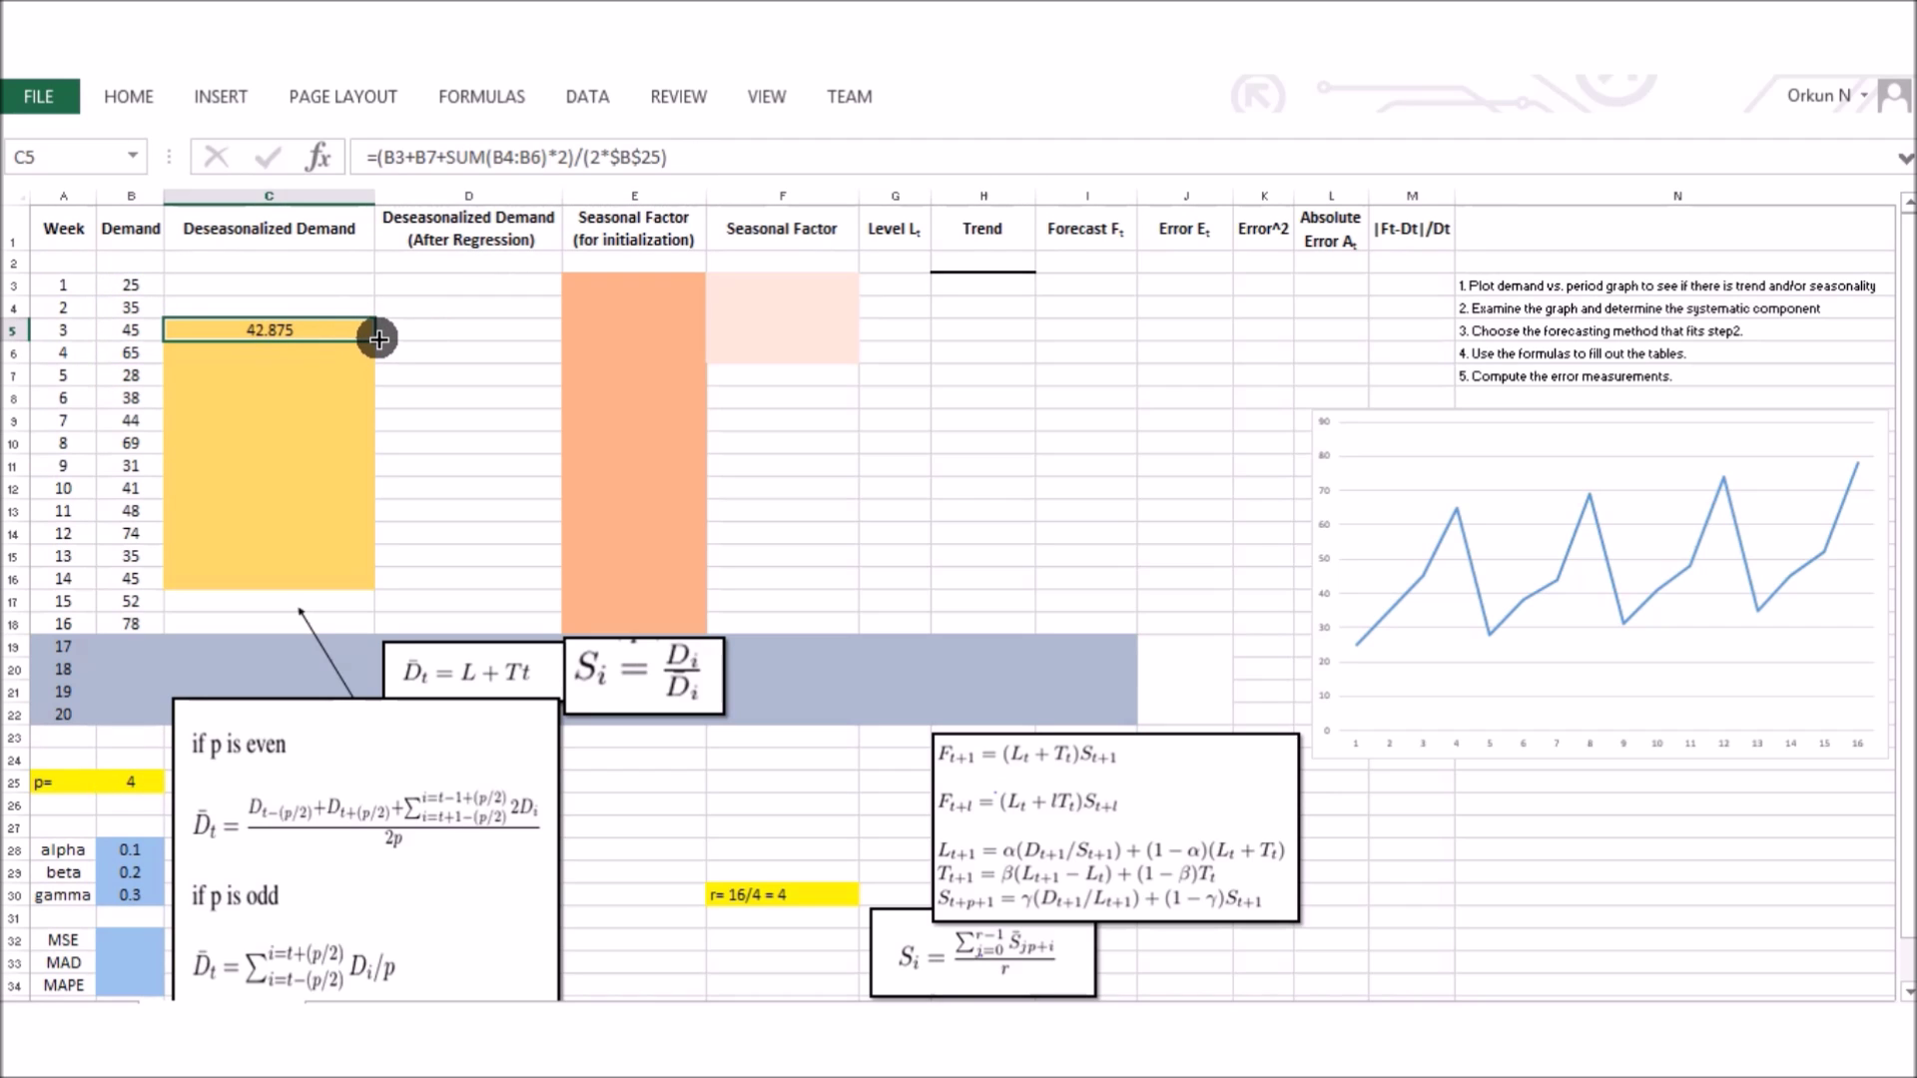
left_click_drag(379, 341, 372, 589)
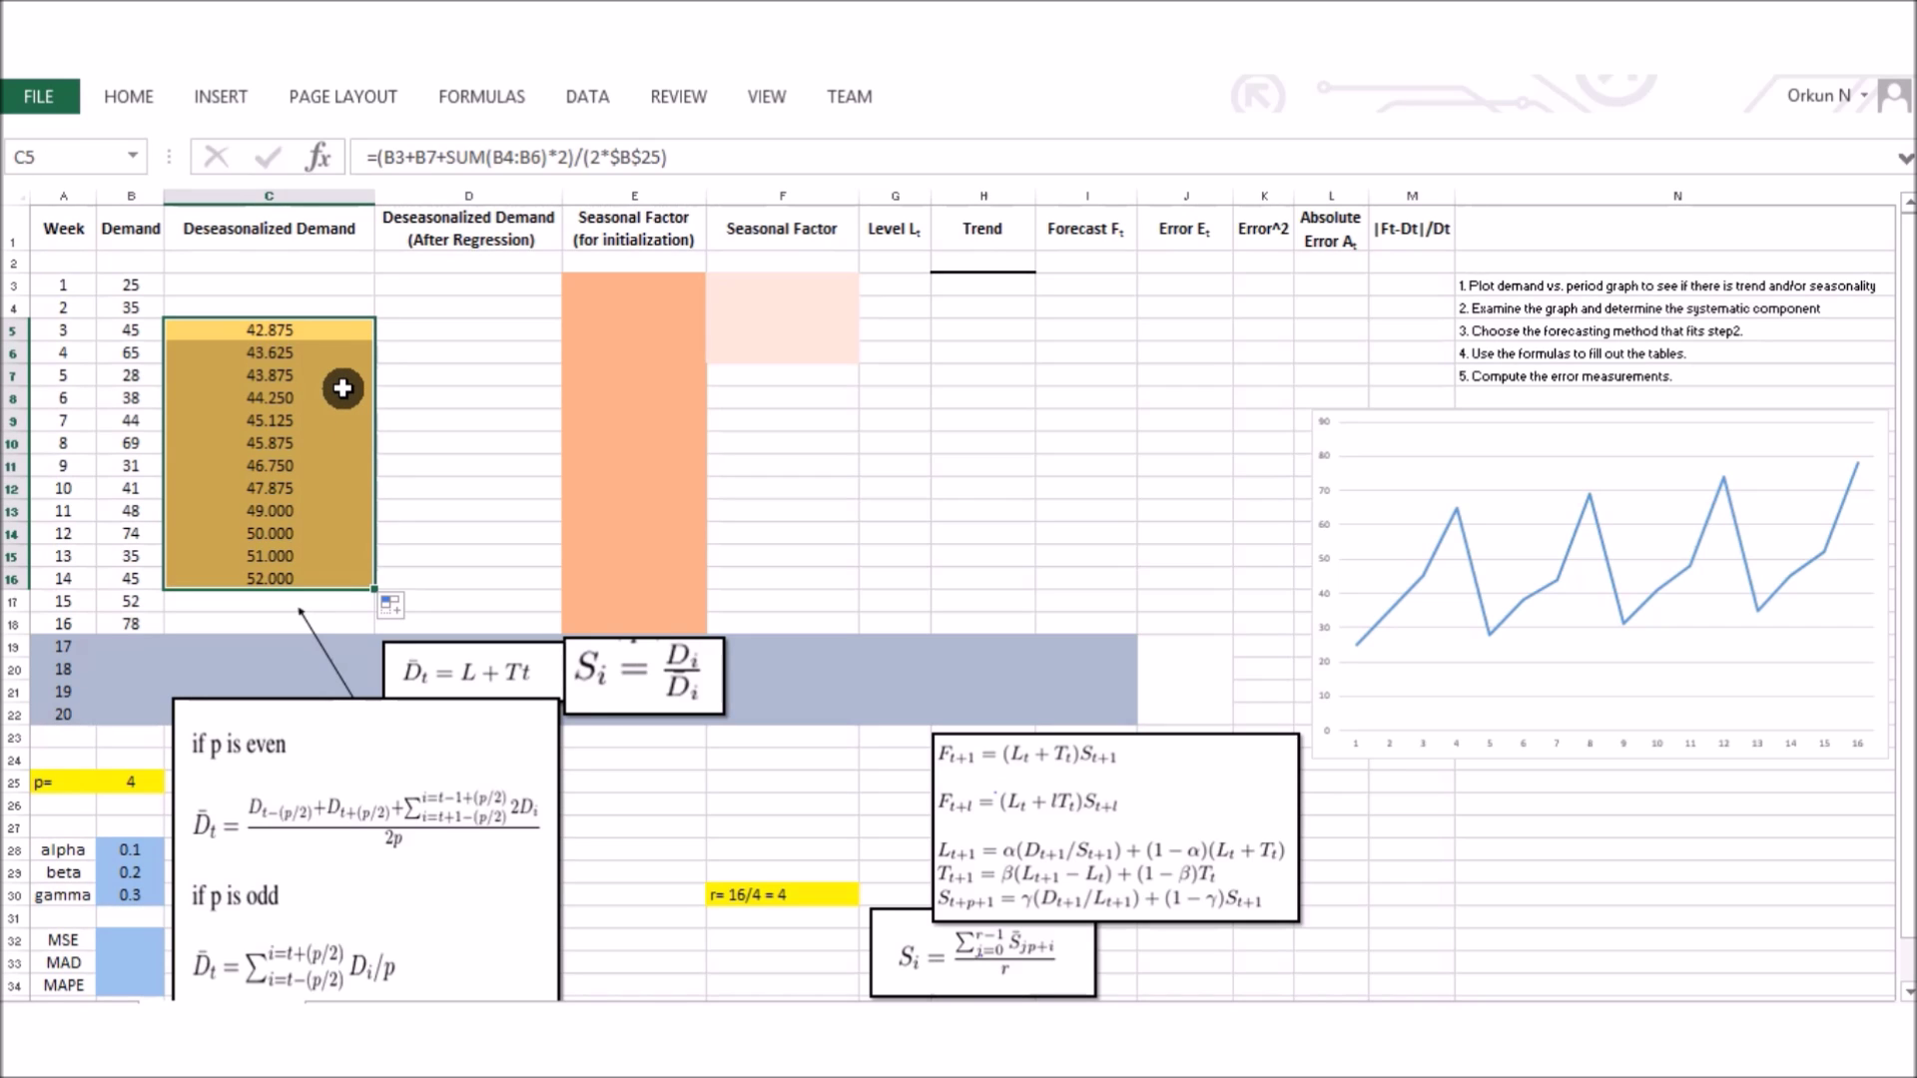
left_click(307, 571)
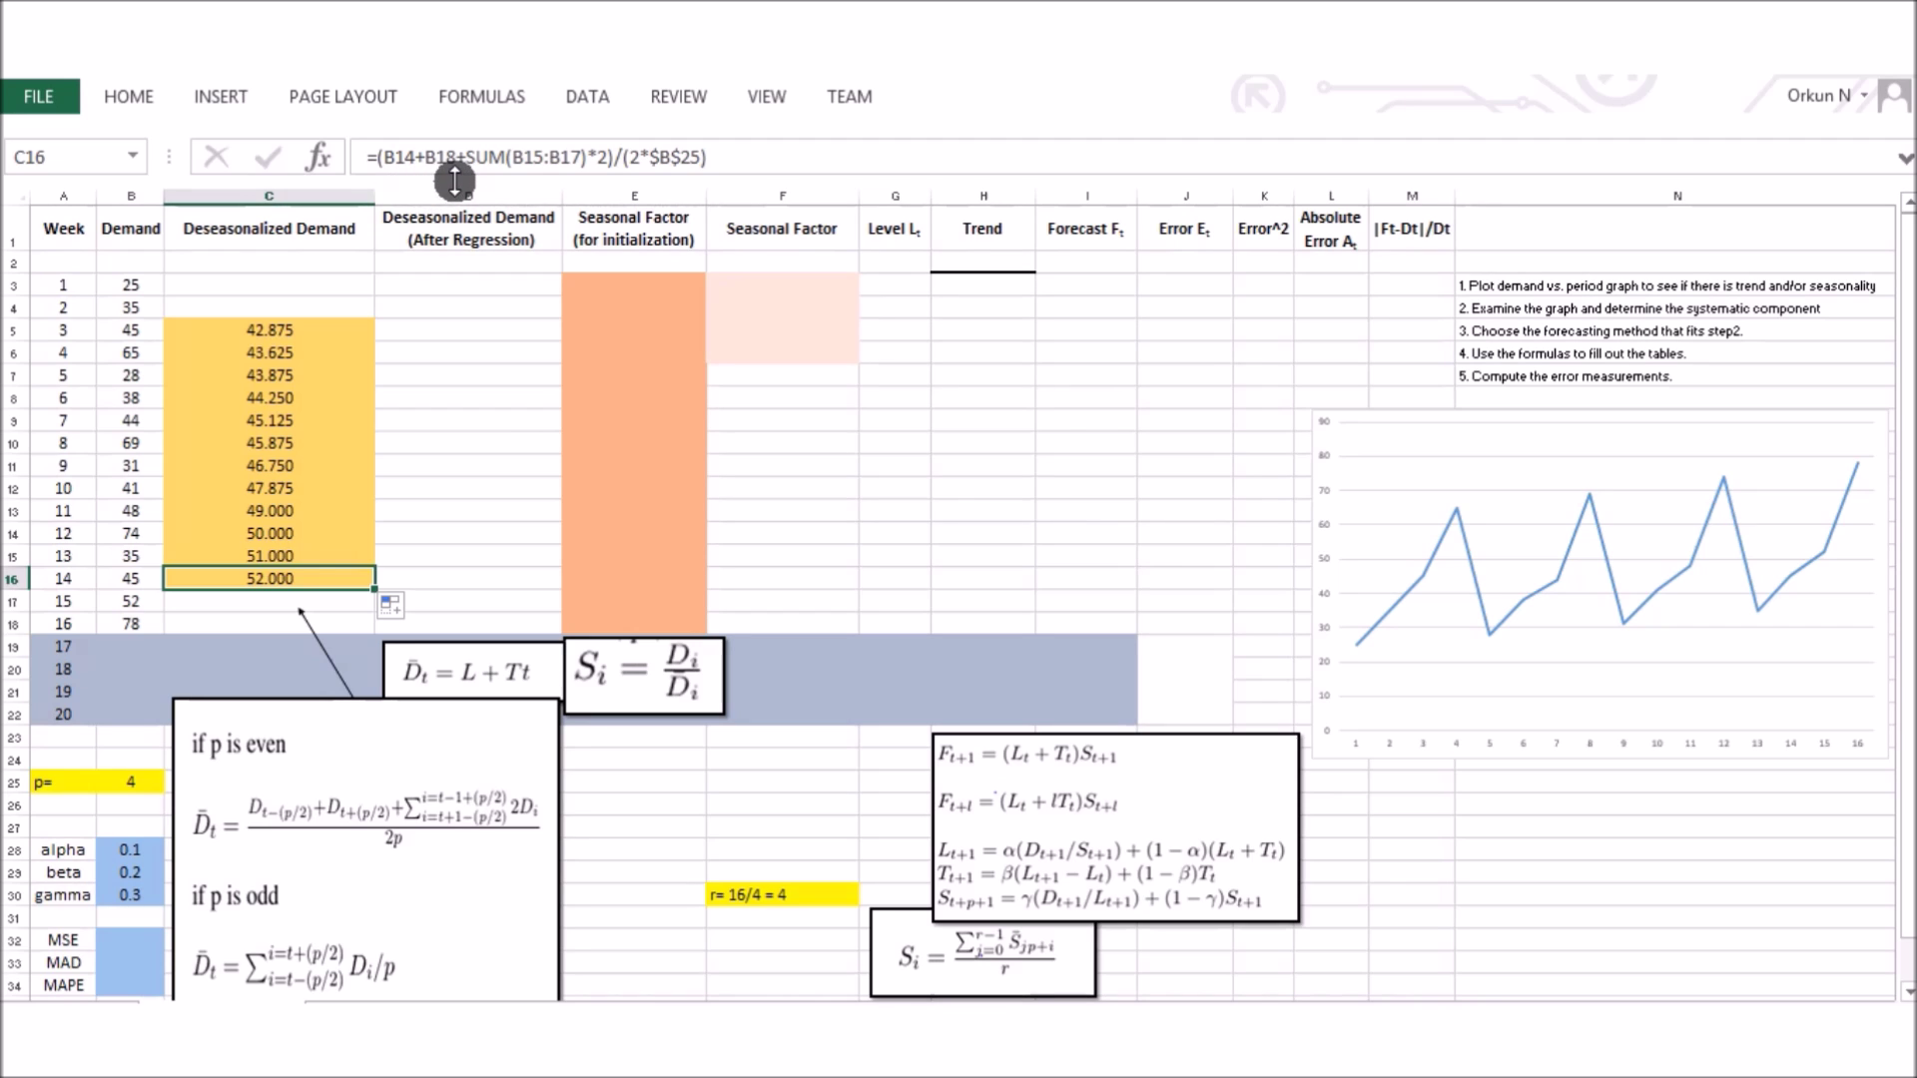
left_click_drag(60, 625, 130, 624)
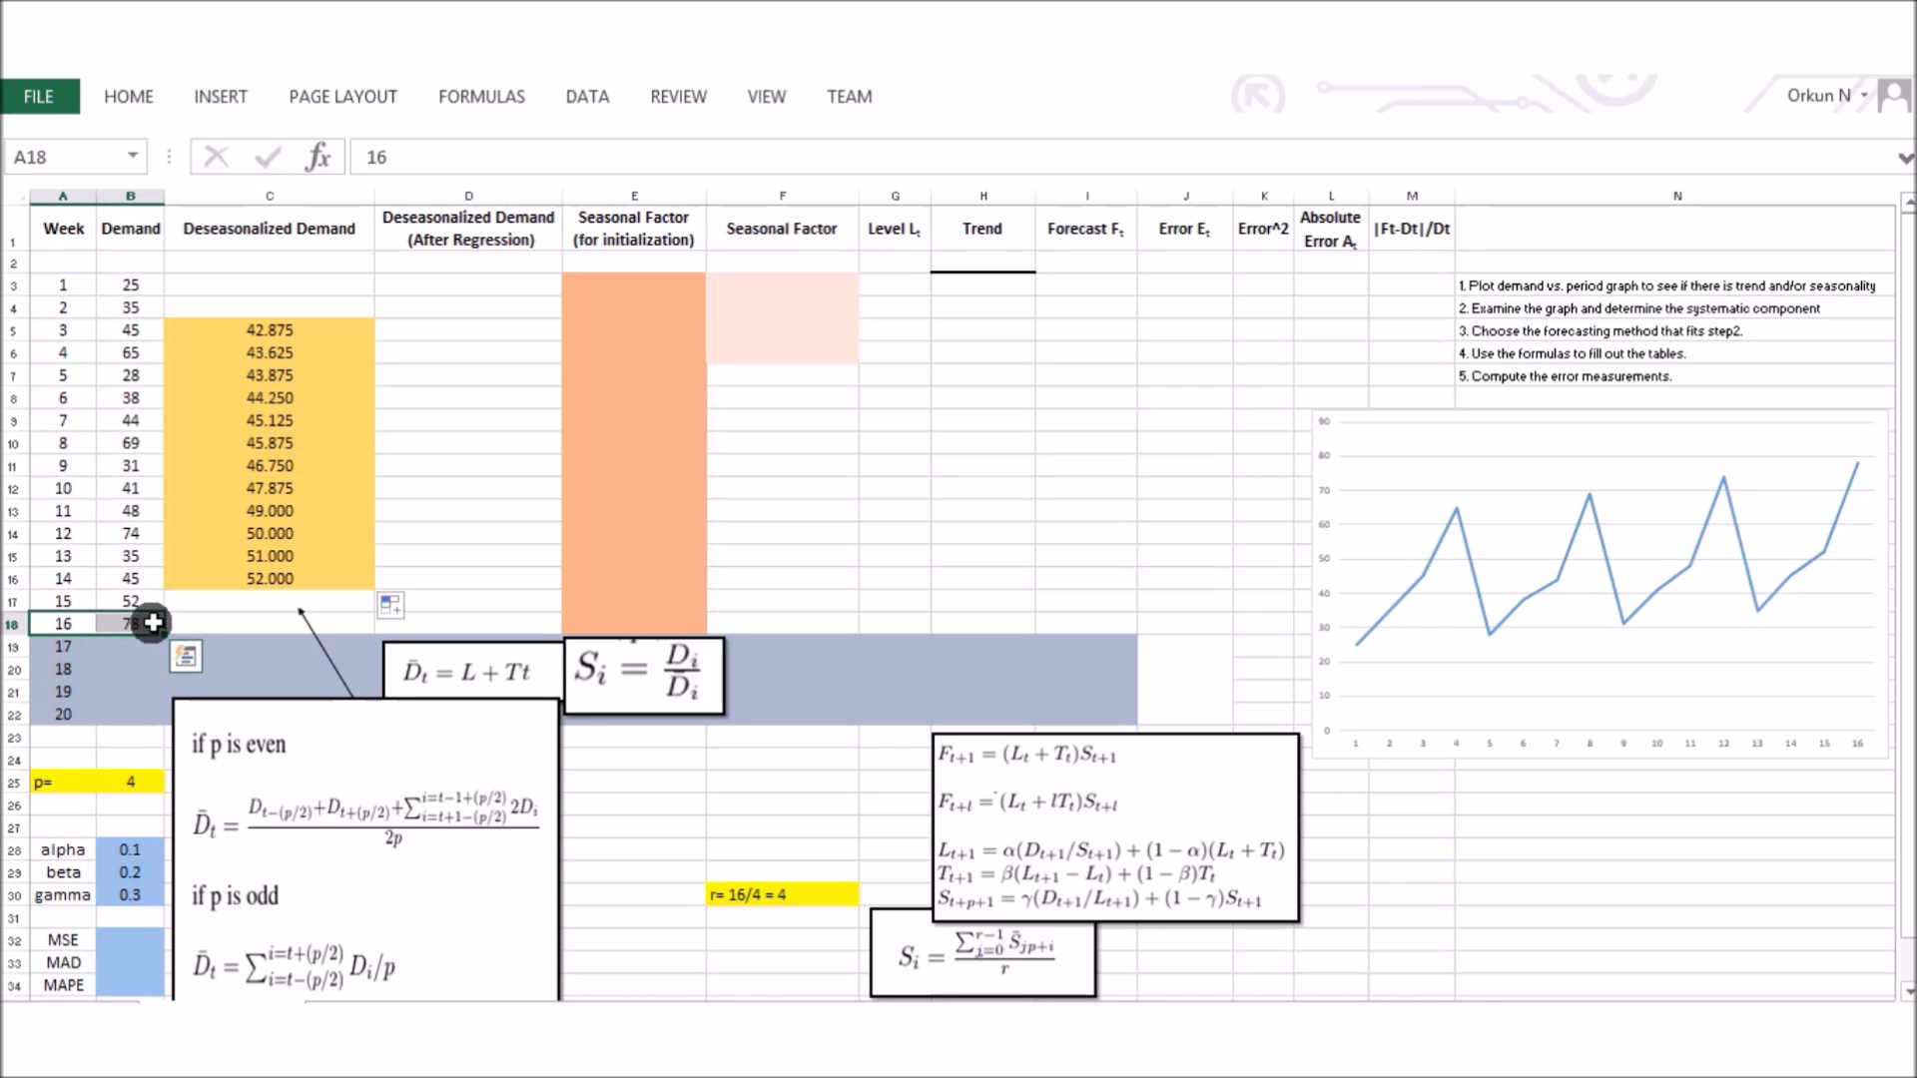
left_click(250, 582)
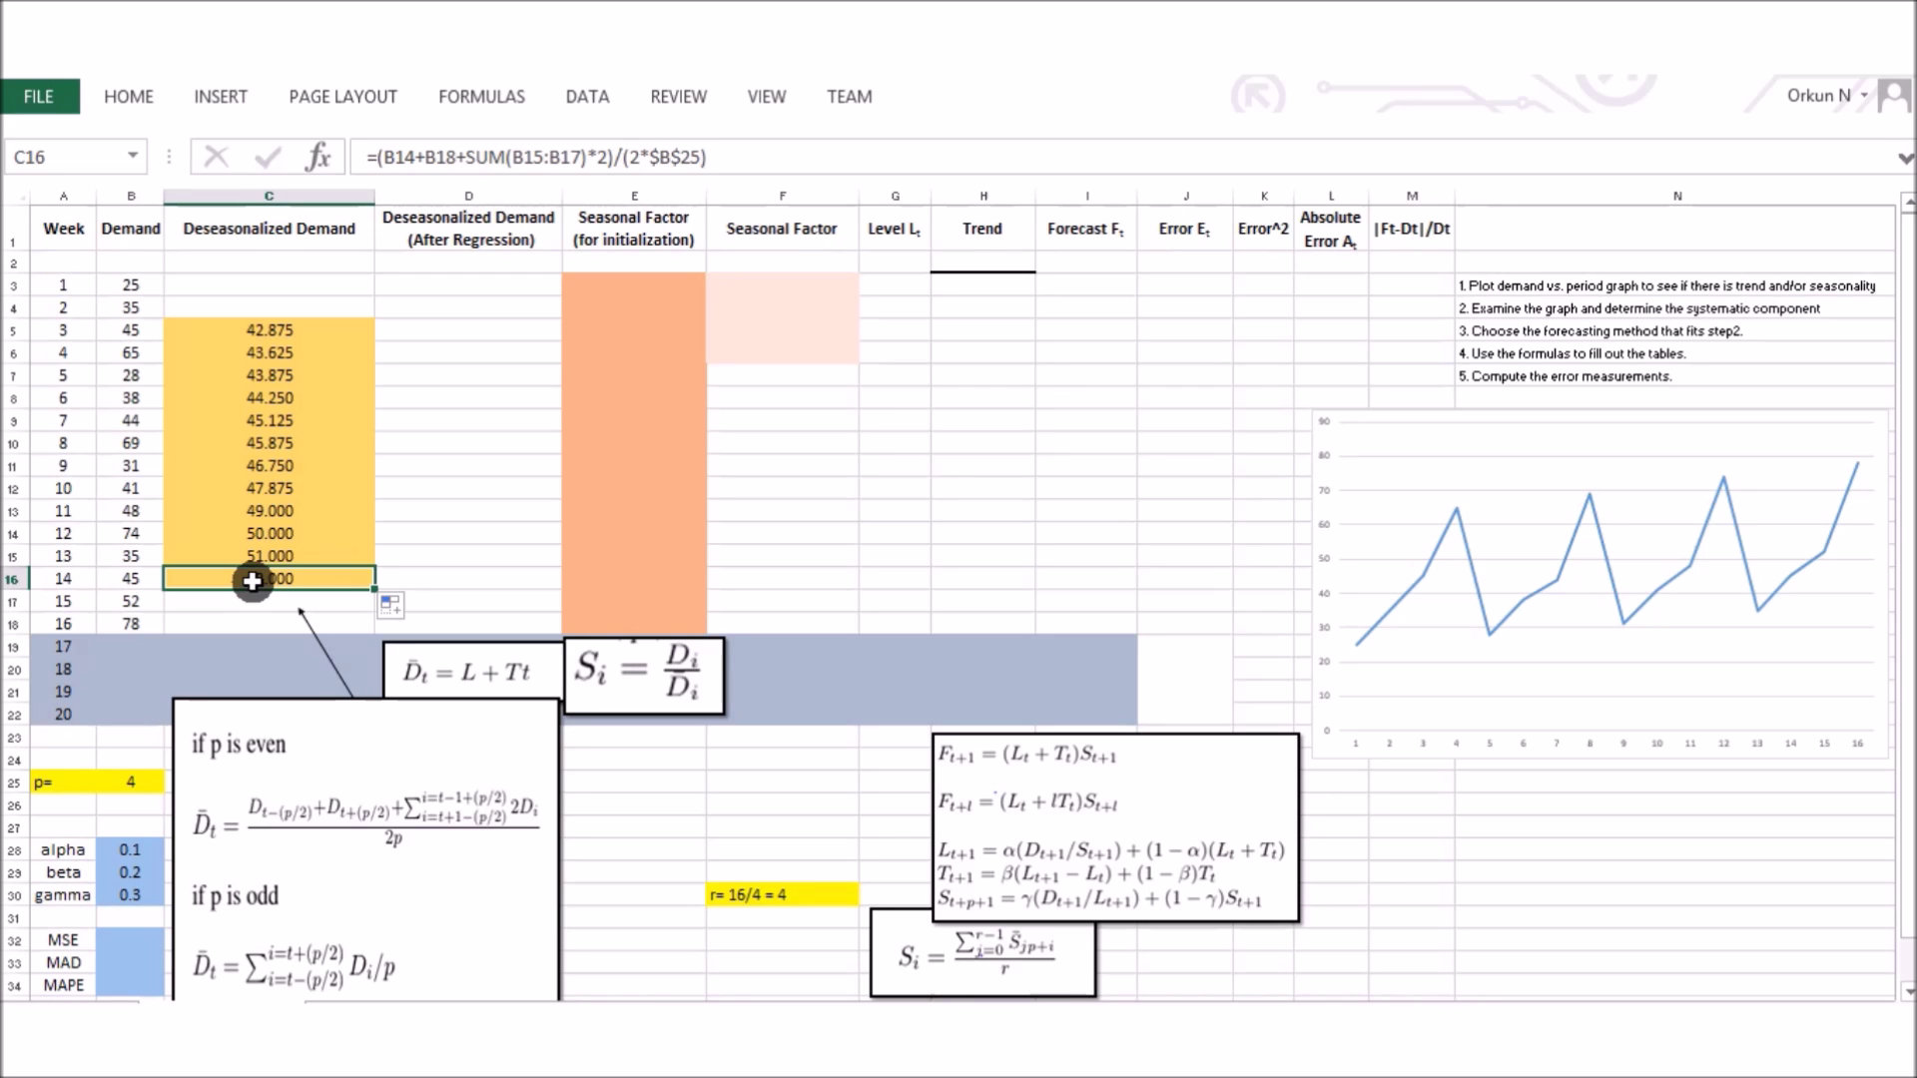
left_click(284, 331)
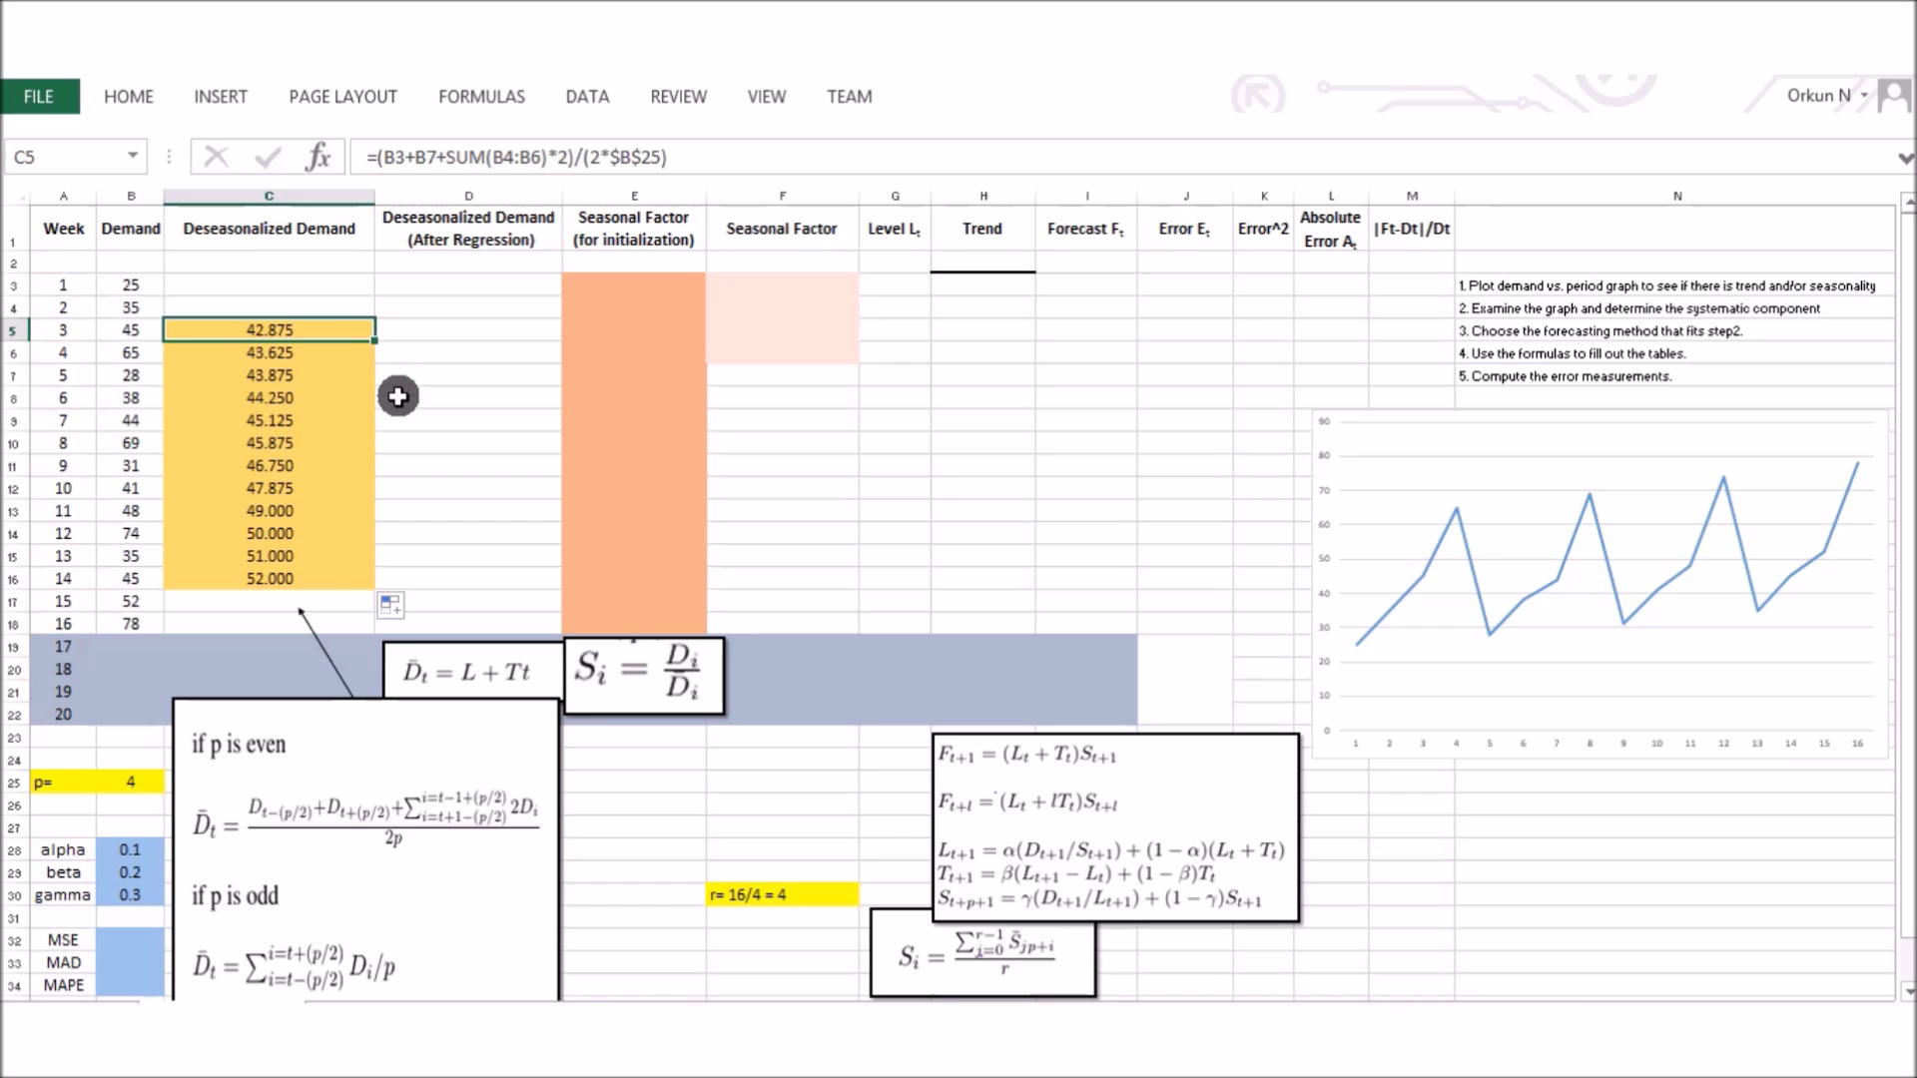
- Open the Regression tool from the Data Analysis tools
left_click(782, 487)
left_click(583, 100)
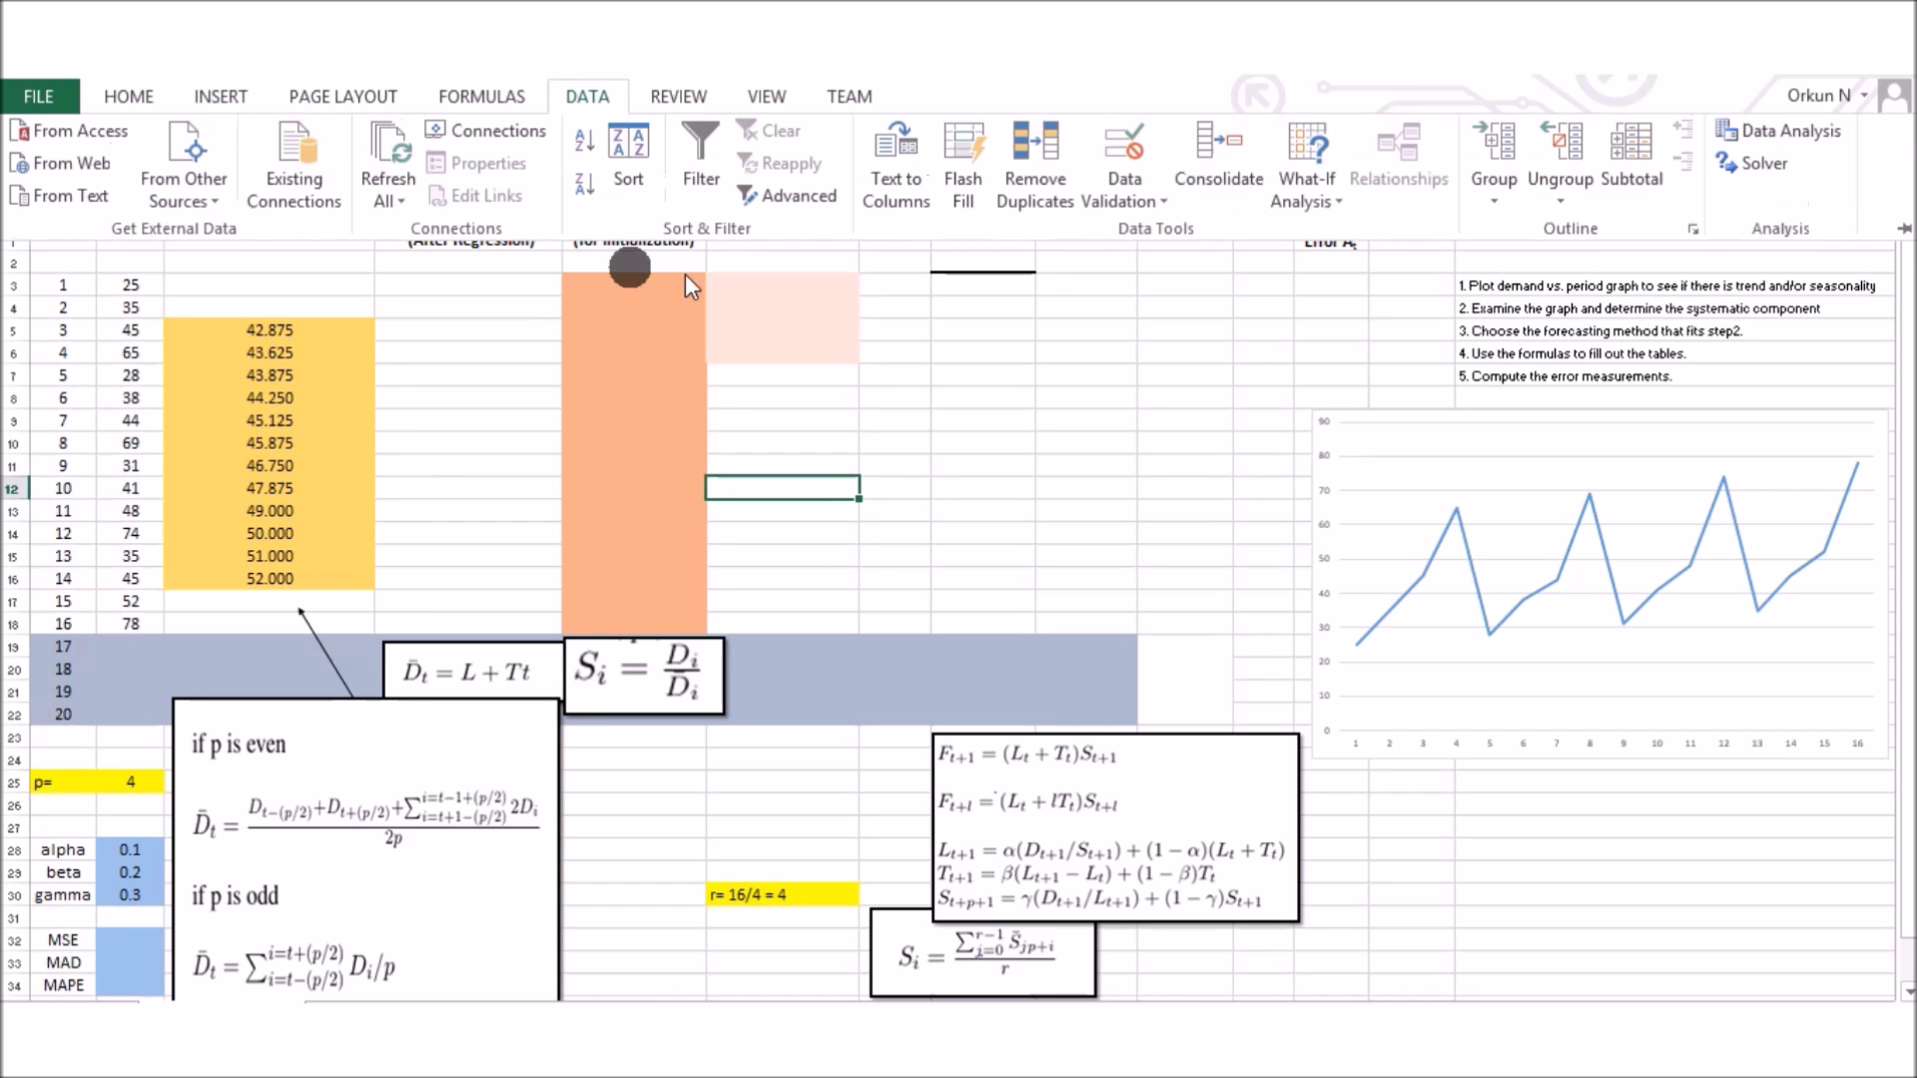
left_click(1756, 138)
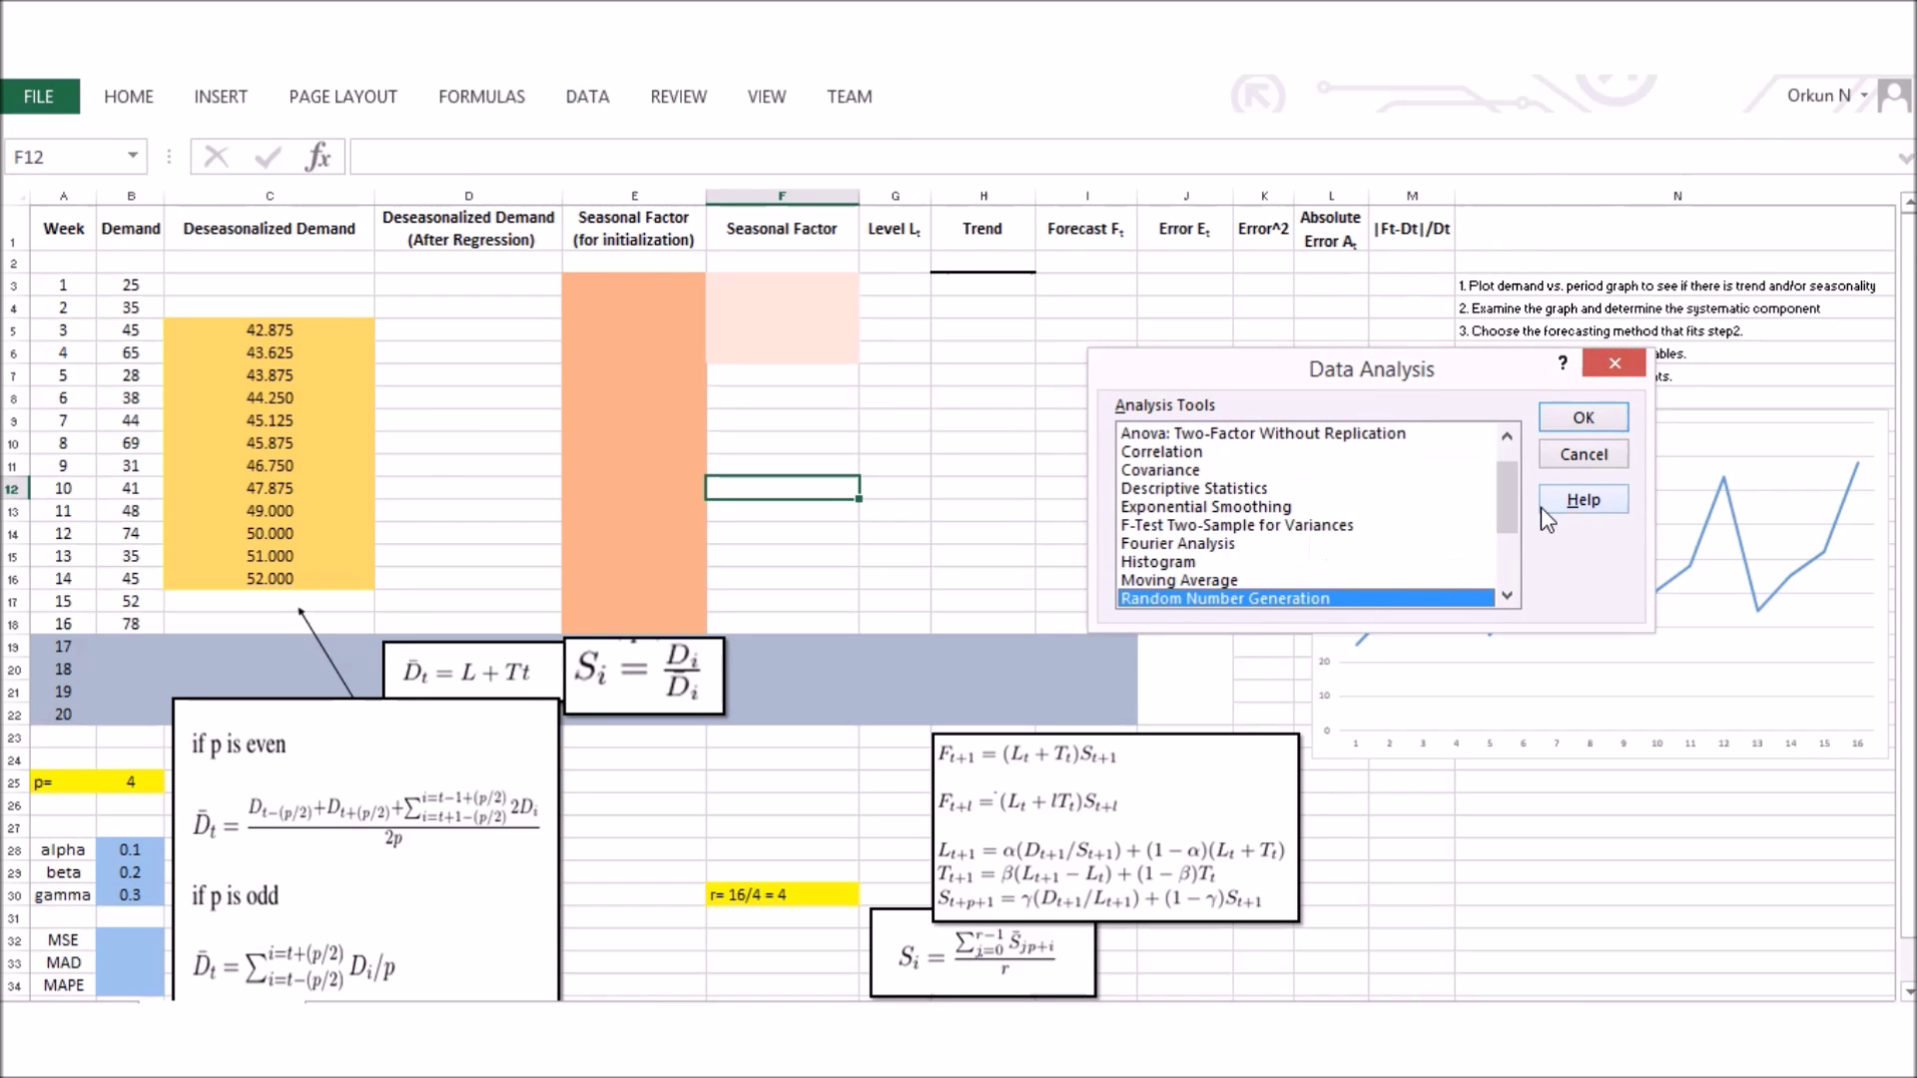
left_click_drag(1506, 499, 1504, 509)
left_click(1198, 597)
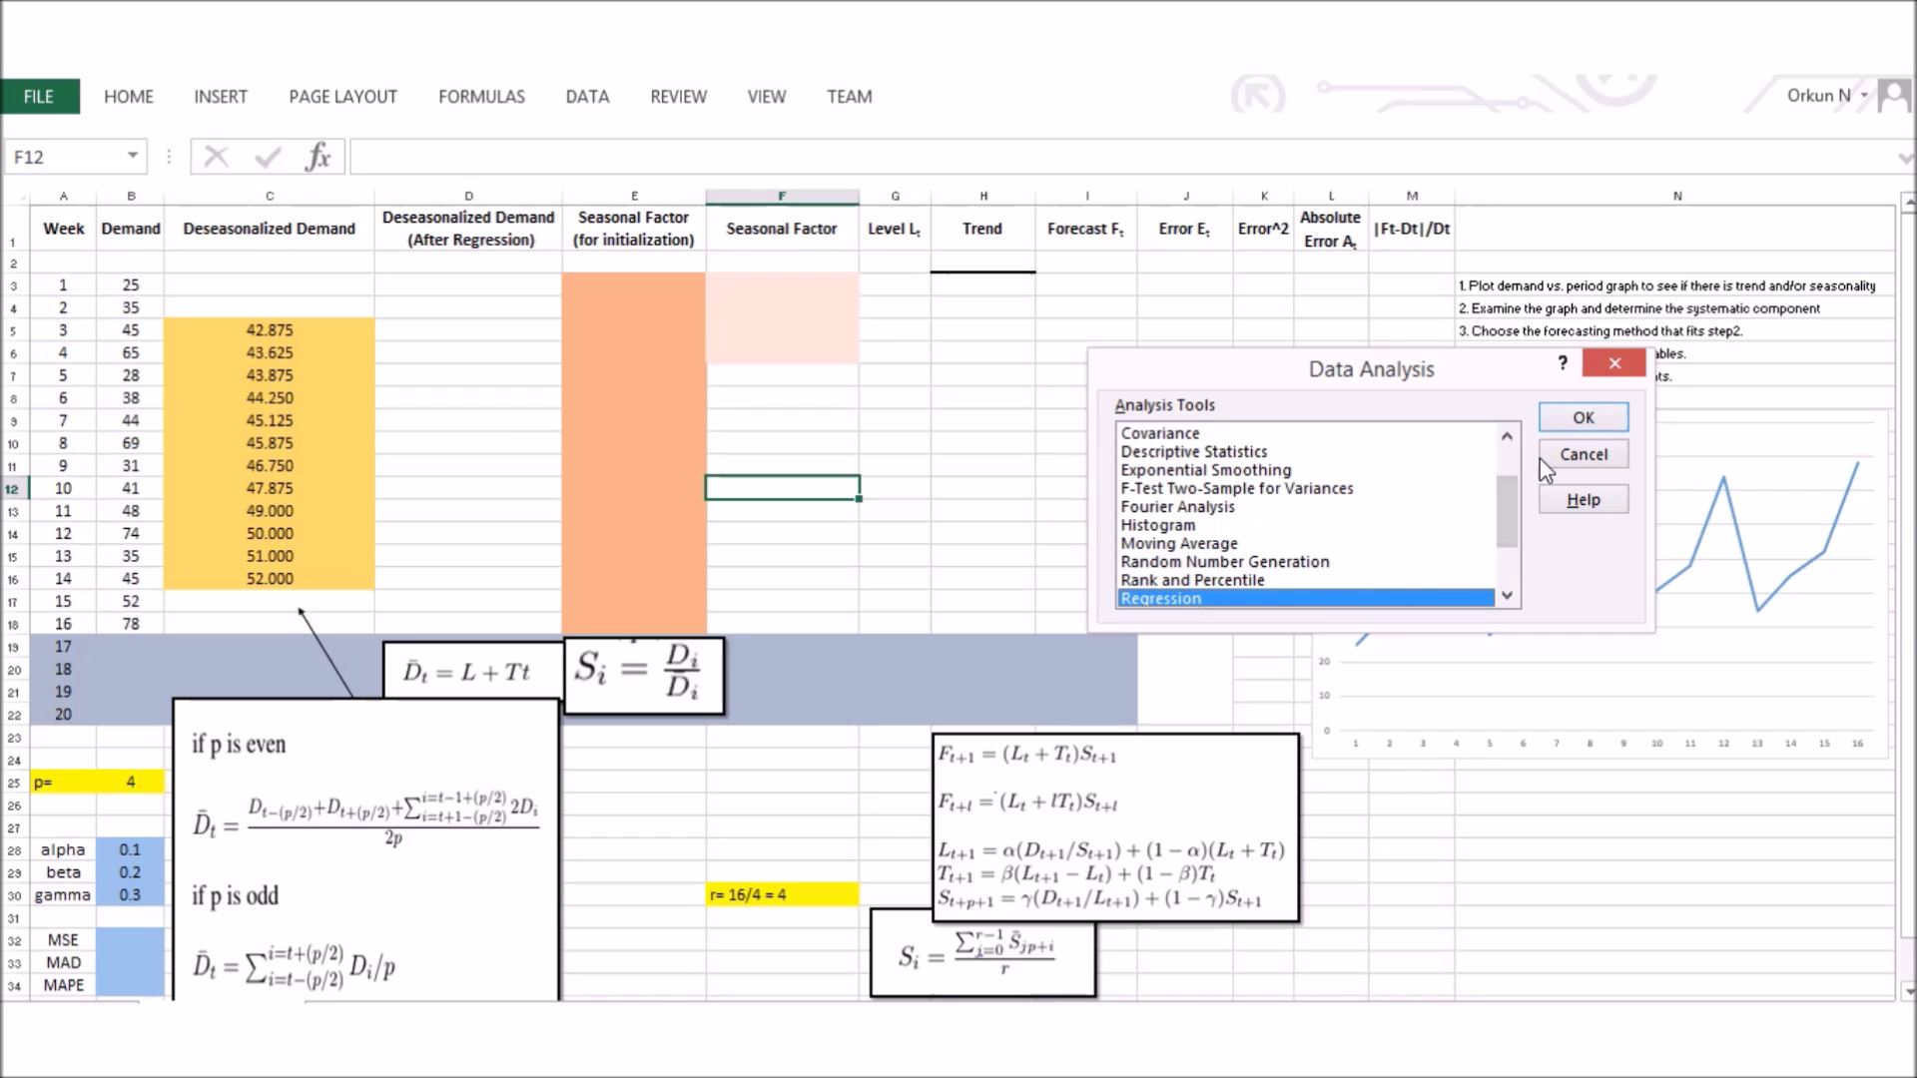
left_click(1584, 418)
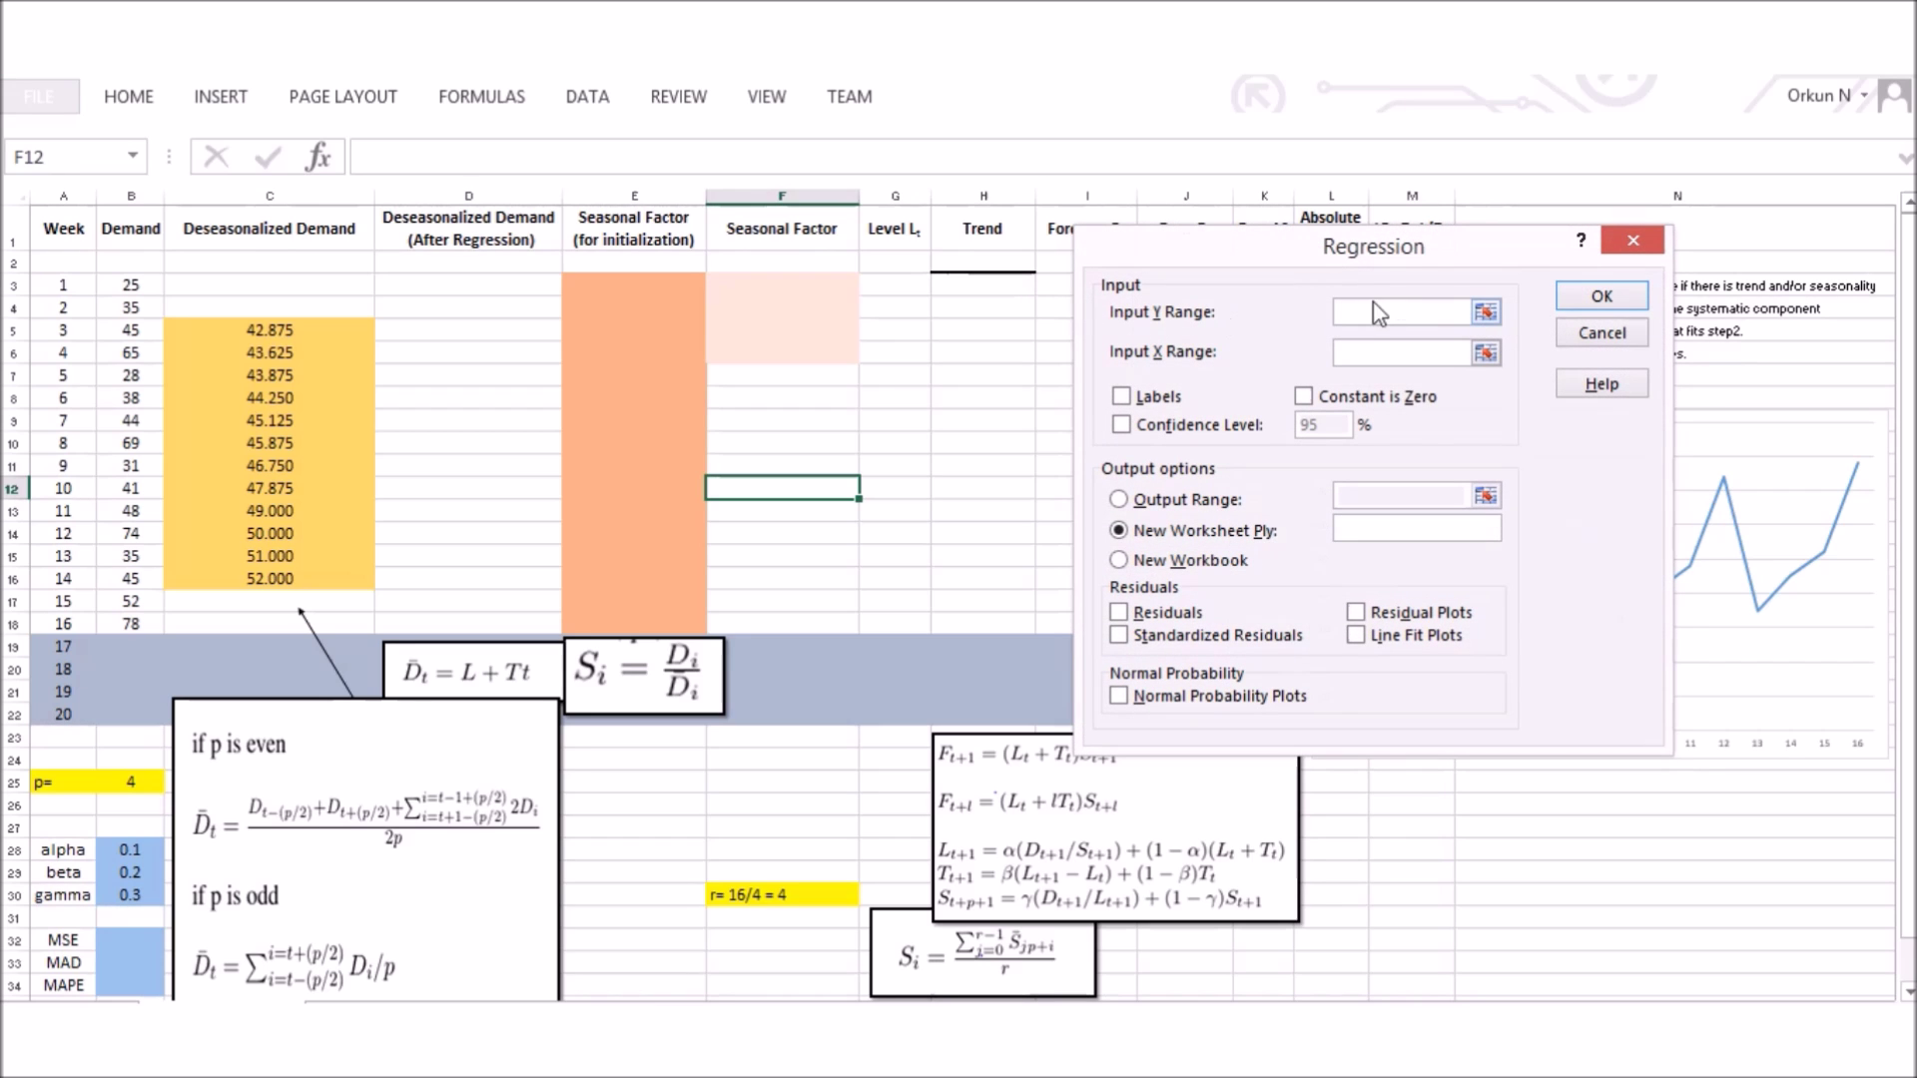
- Set the regression's Input Y Range to the deseasonalized demand C5:C16 and its Input X Range to the weeks A5:A16
left_click(1486, 312)
left_click_drag(269, 330, 240, 570)
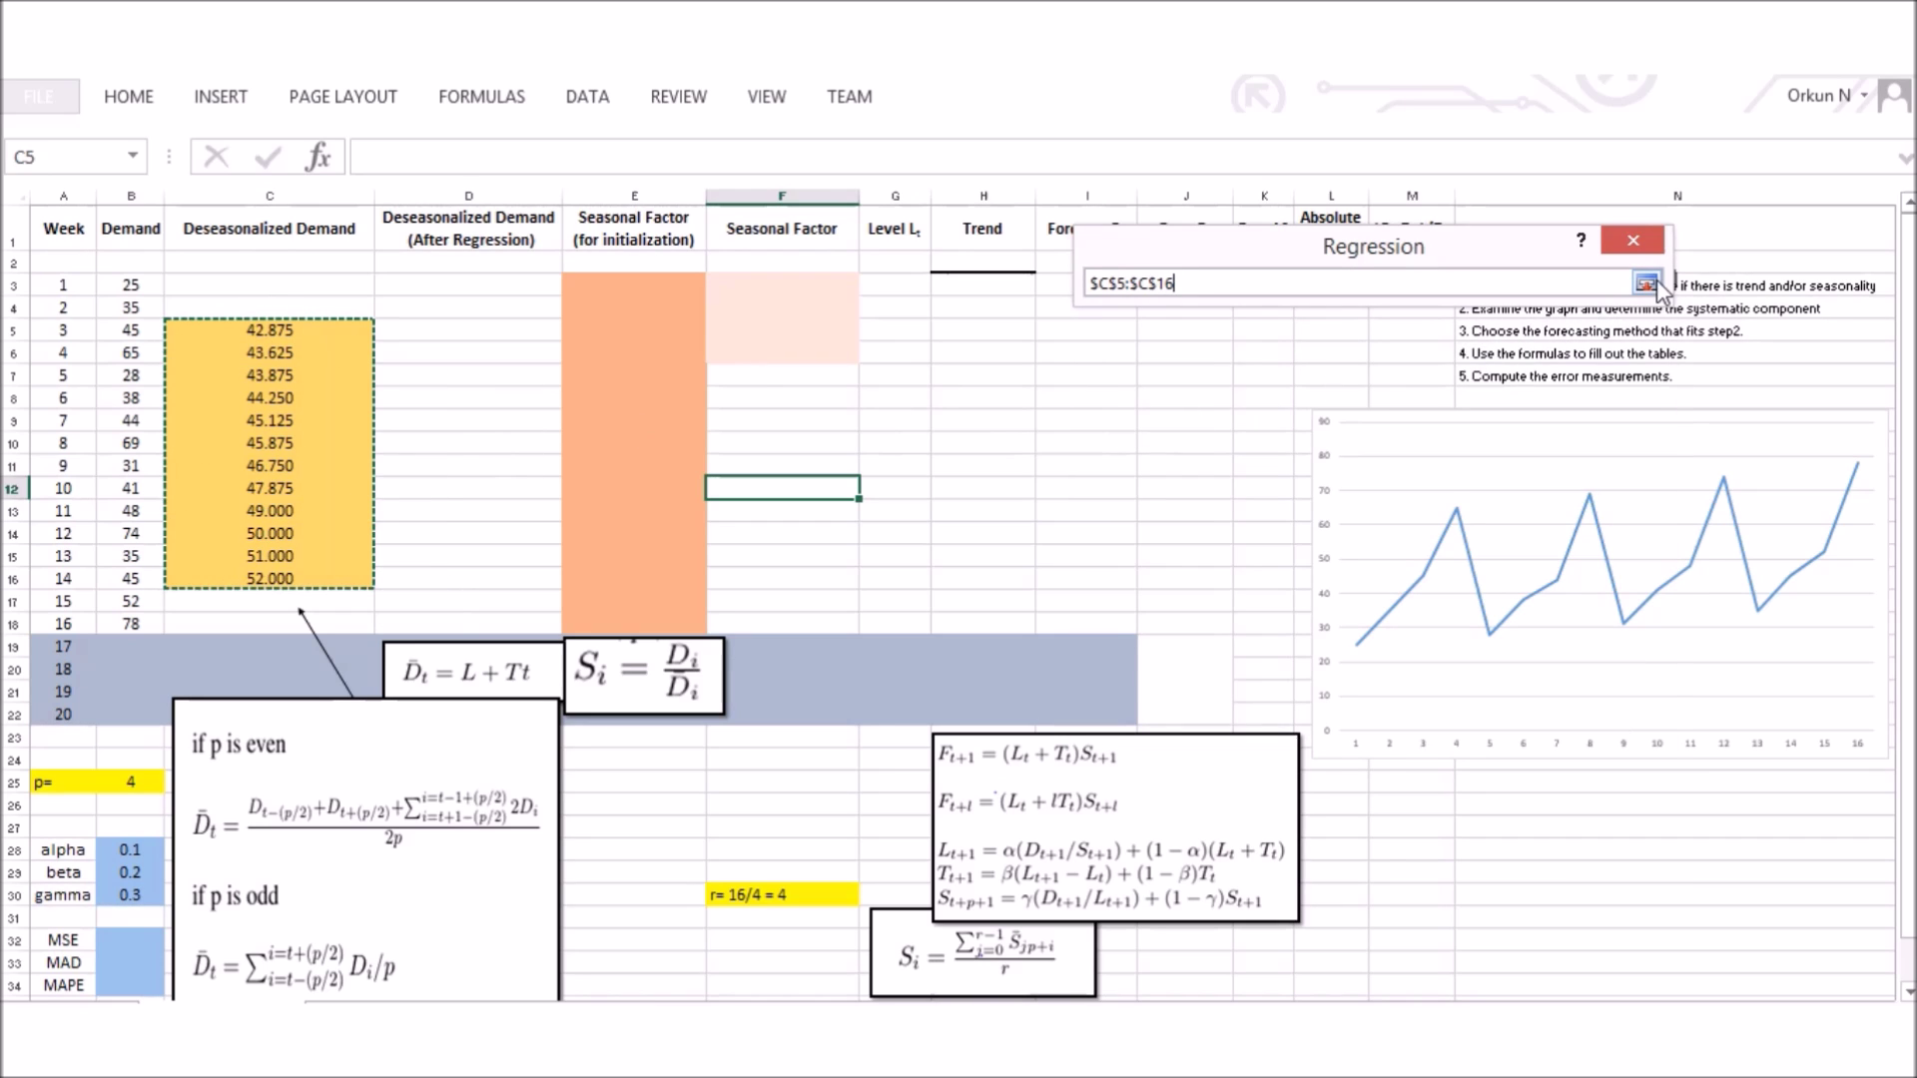
left_click(1647, 283)
left_click(1486, 352)
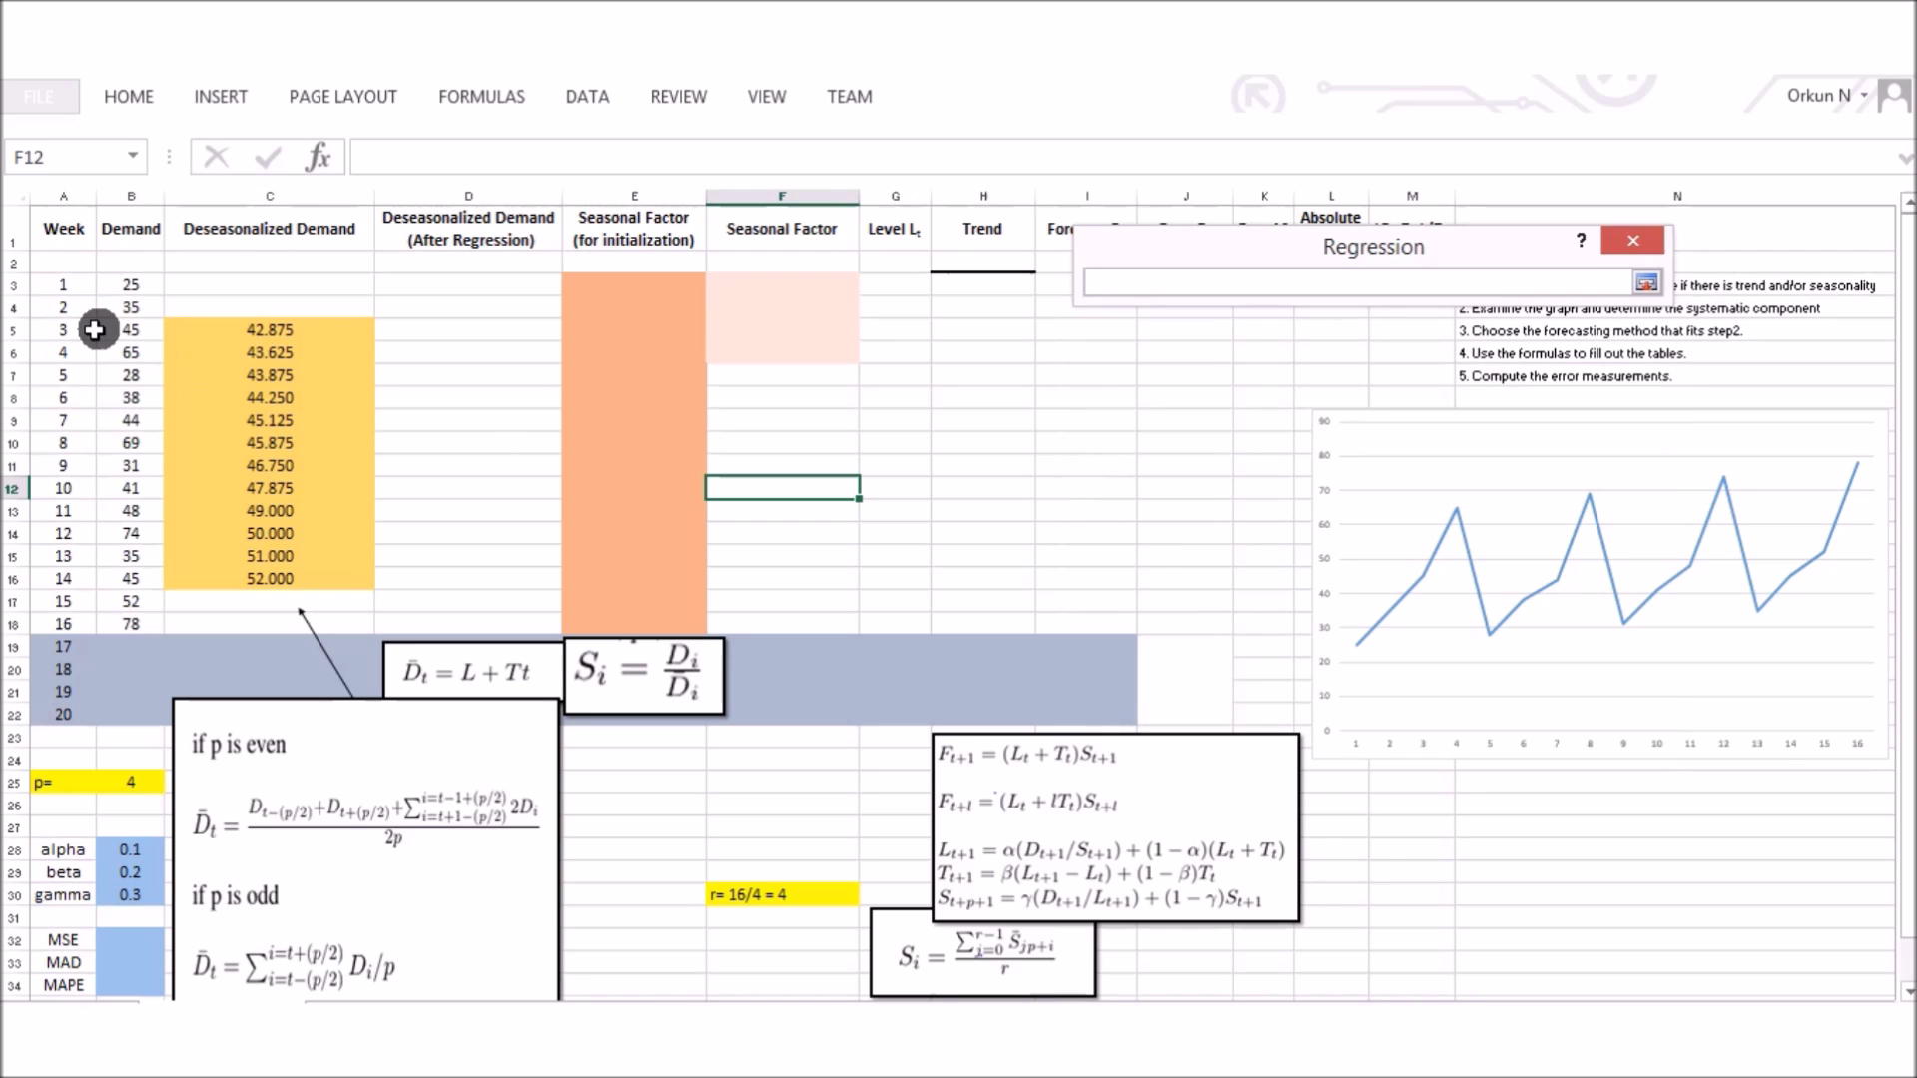
left_click_drag(71, 331, 60, 574)
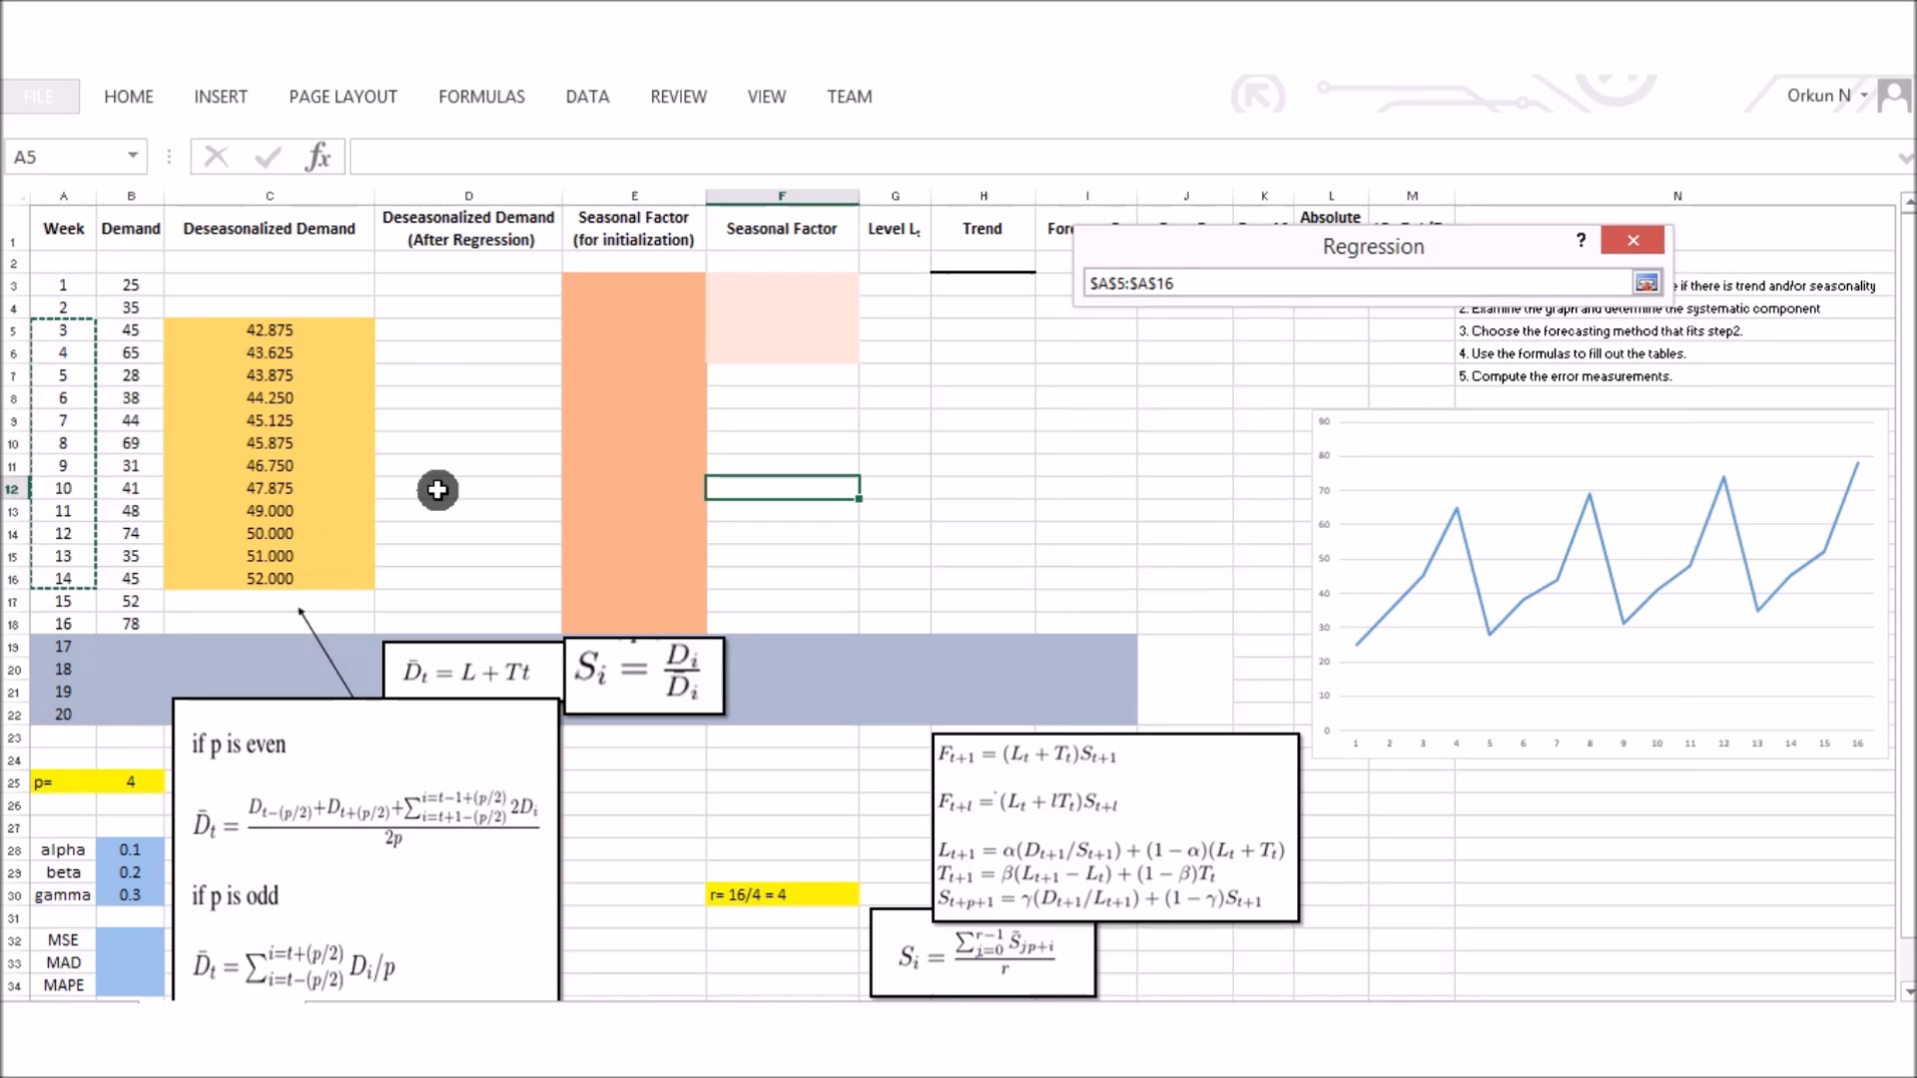
left_click(1647, 283)
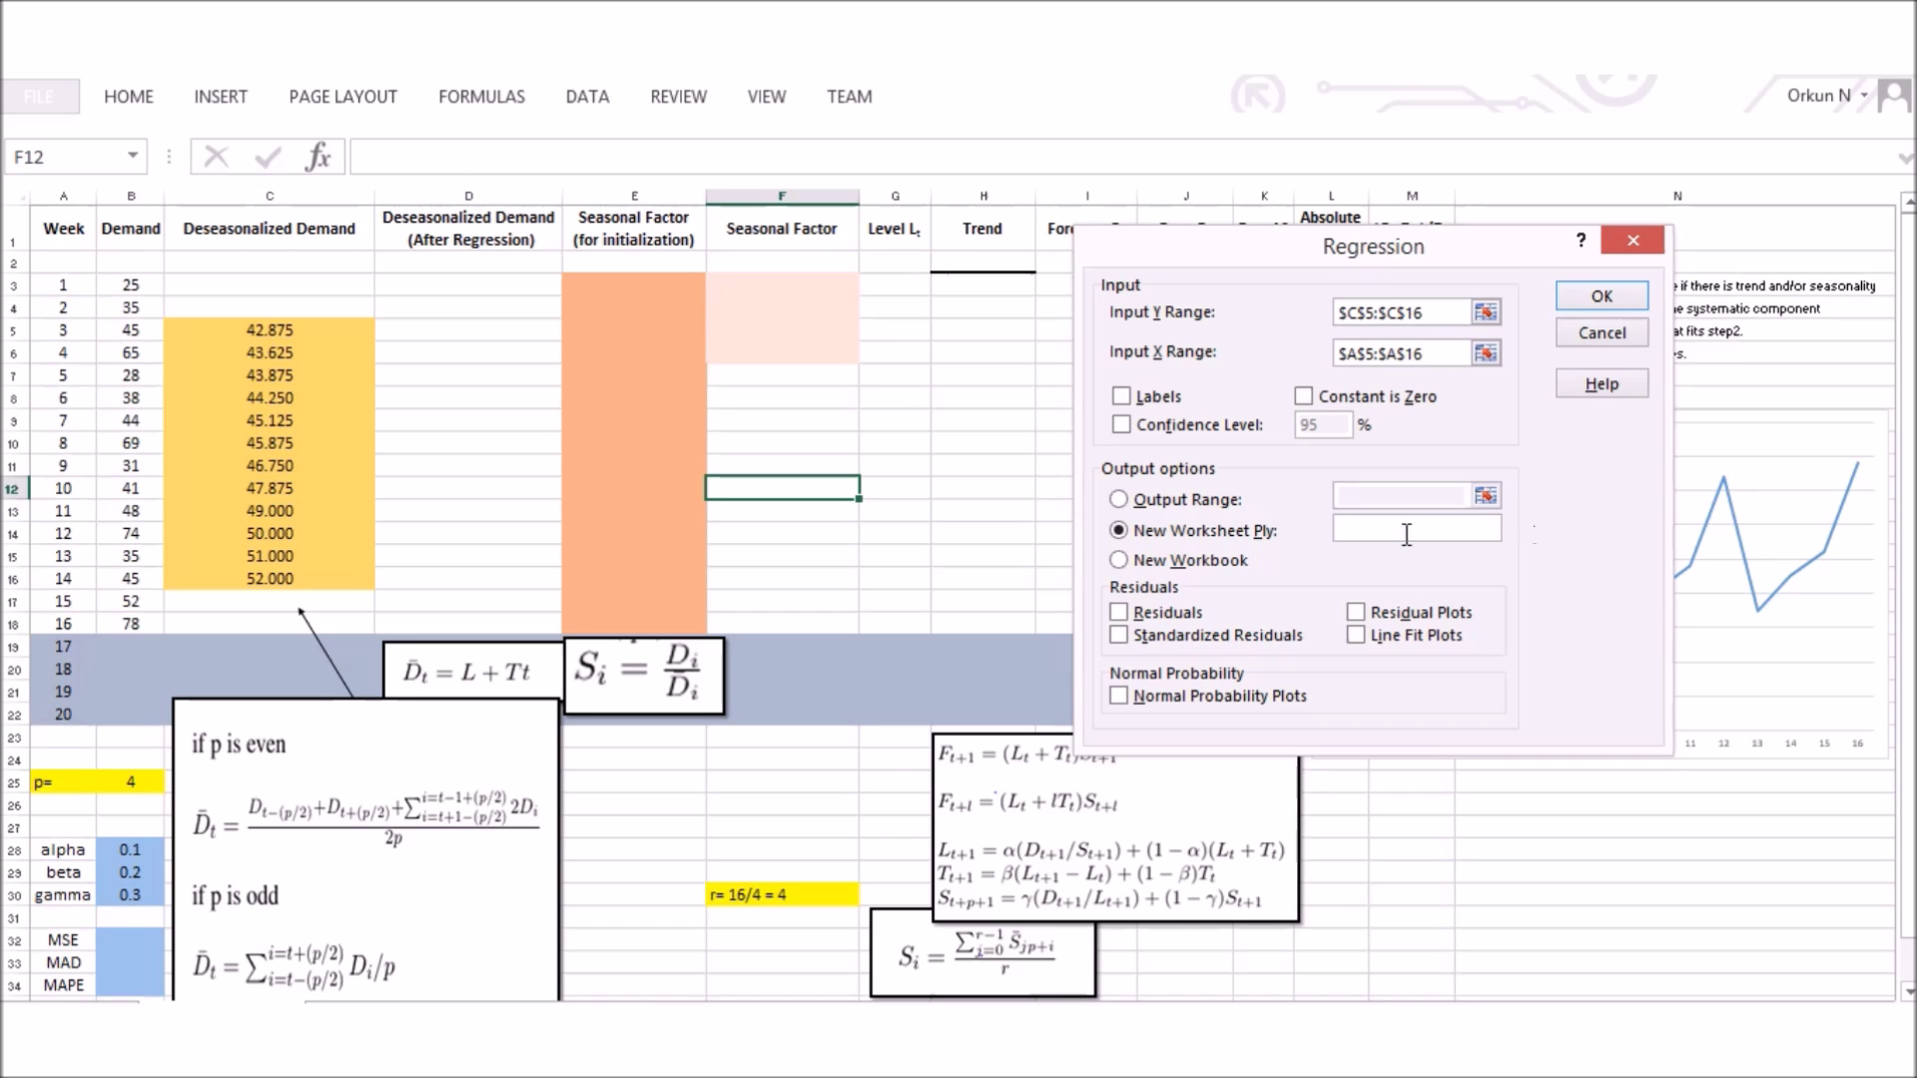
- Direct the regression output to the range Q16:W27 on the current sheet and try to run the regression
left_click(1189, 499)
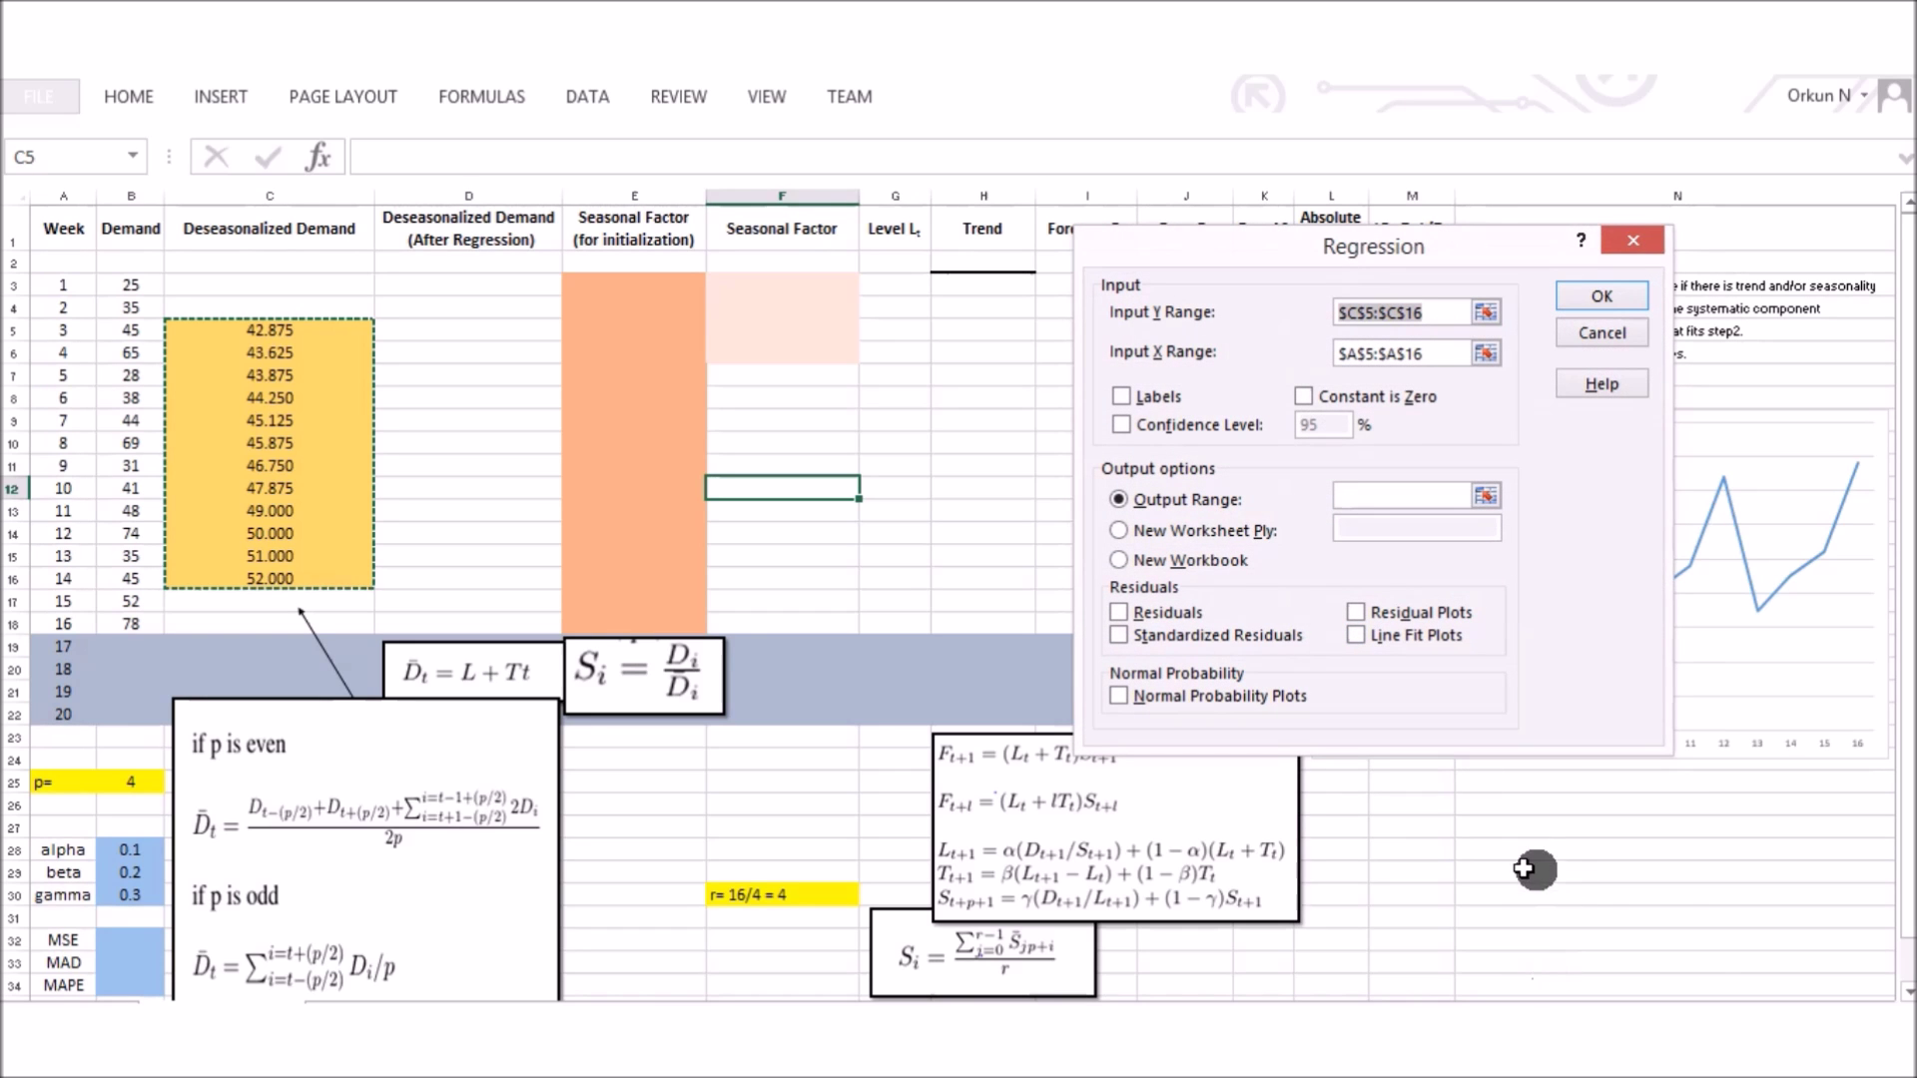
scroll(1682, 908, "right", 5)
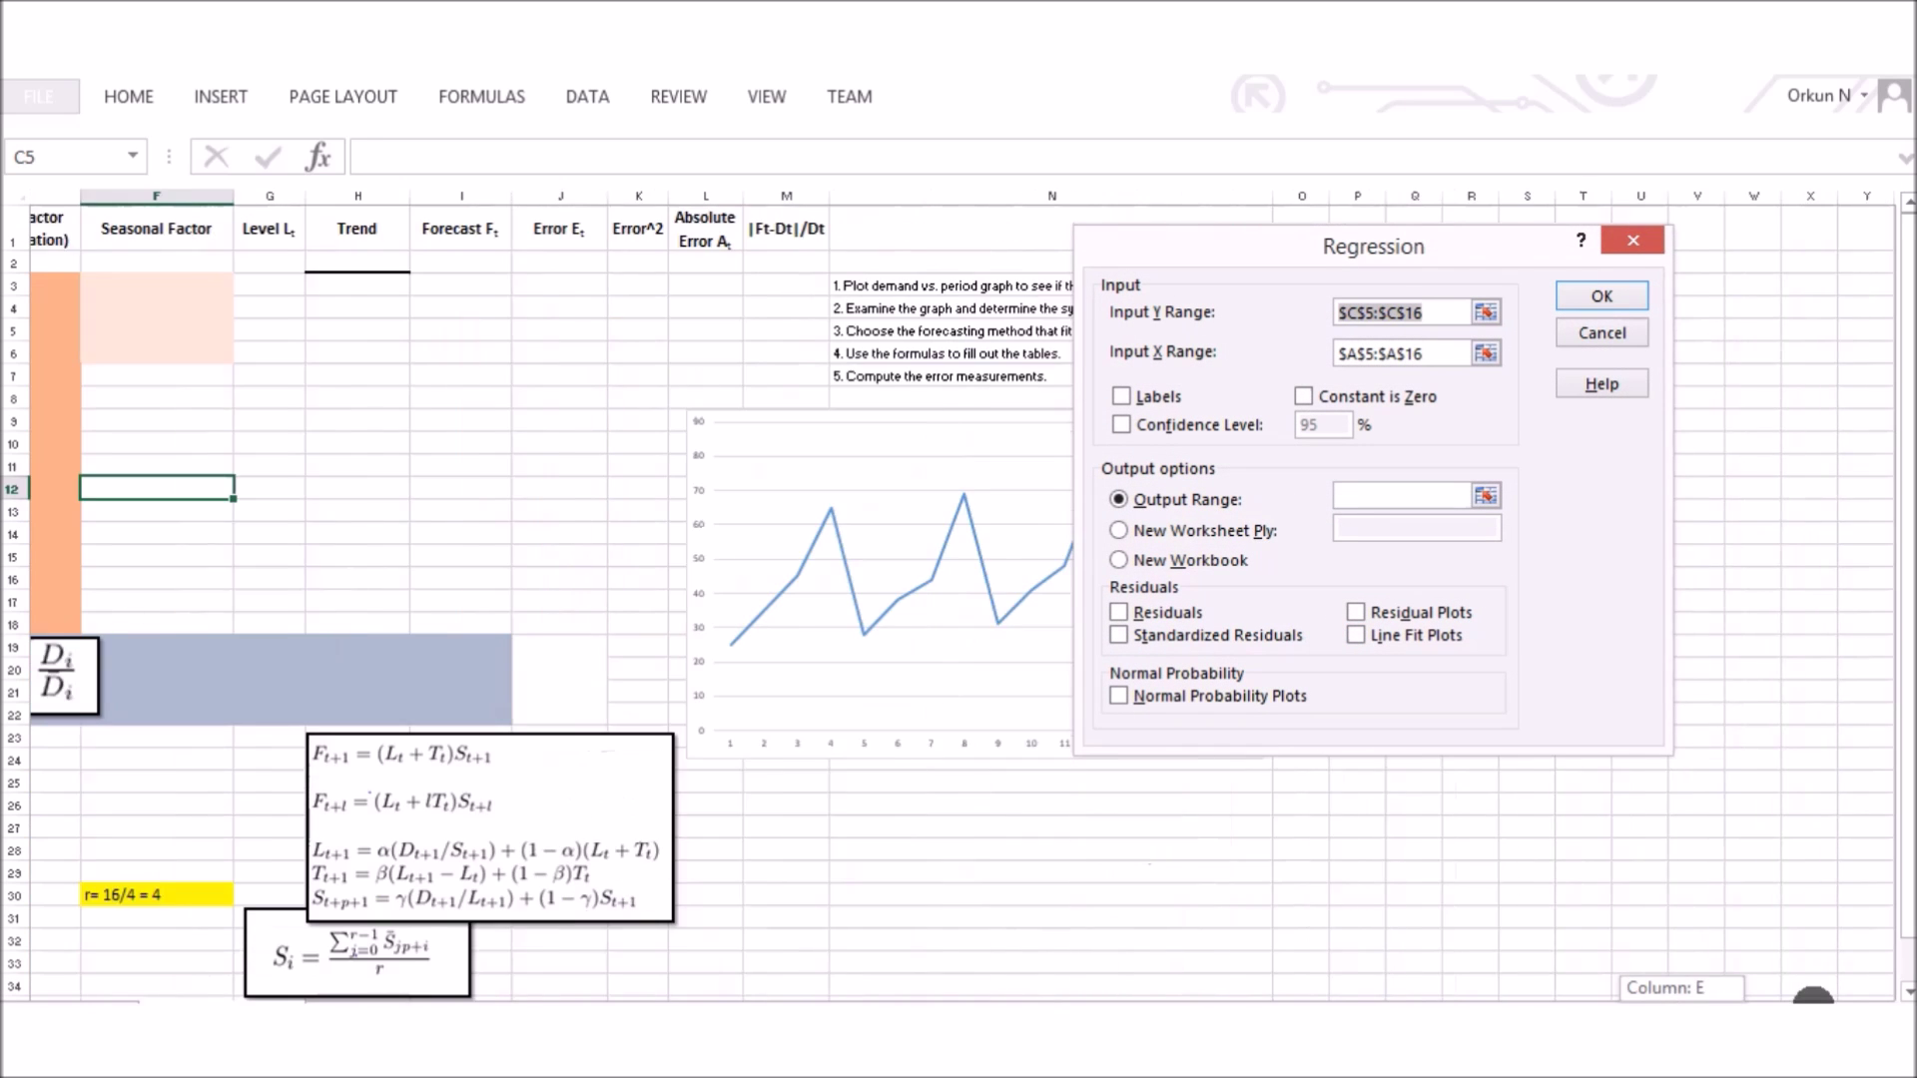
left_click_drag(1360, 786, 1713, 911)
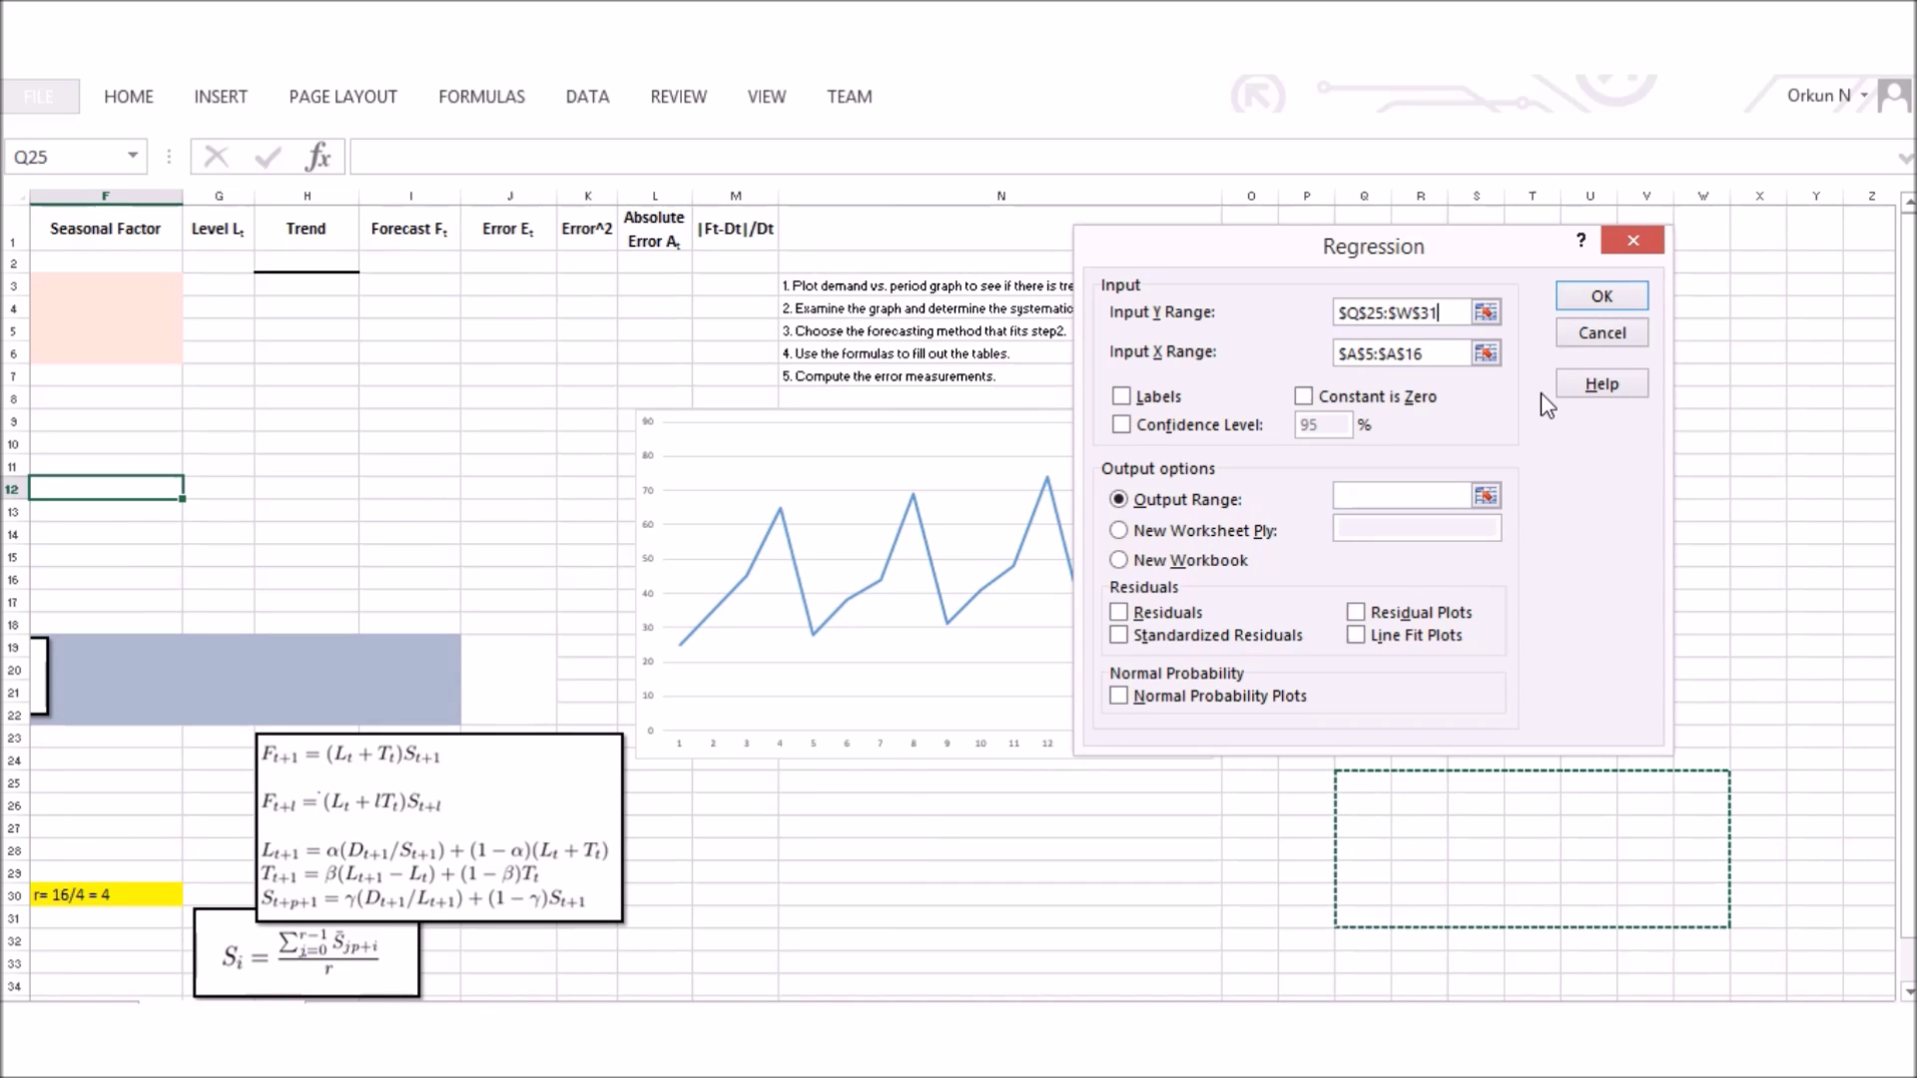
left_click(1438, 496)
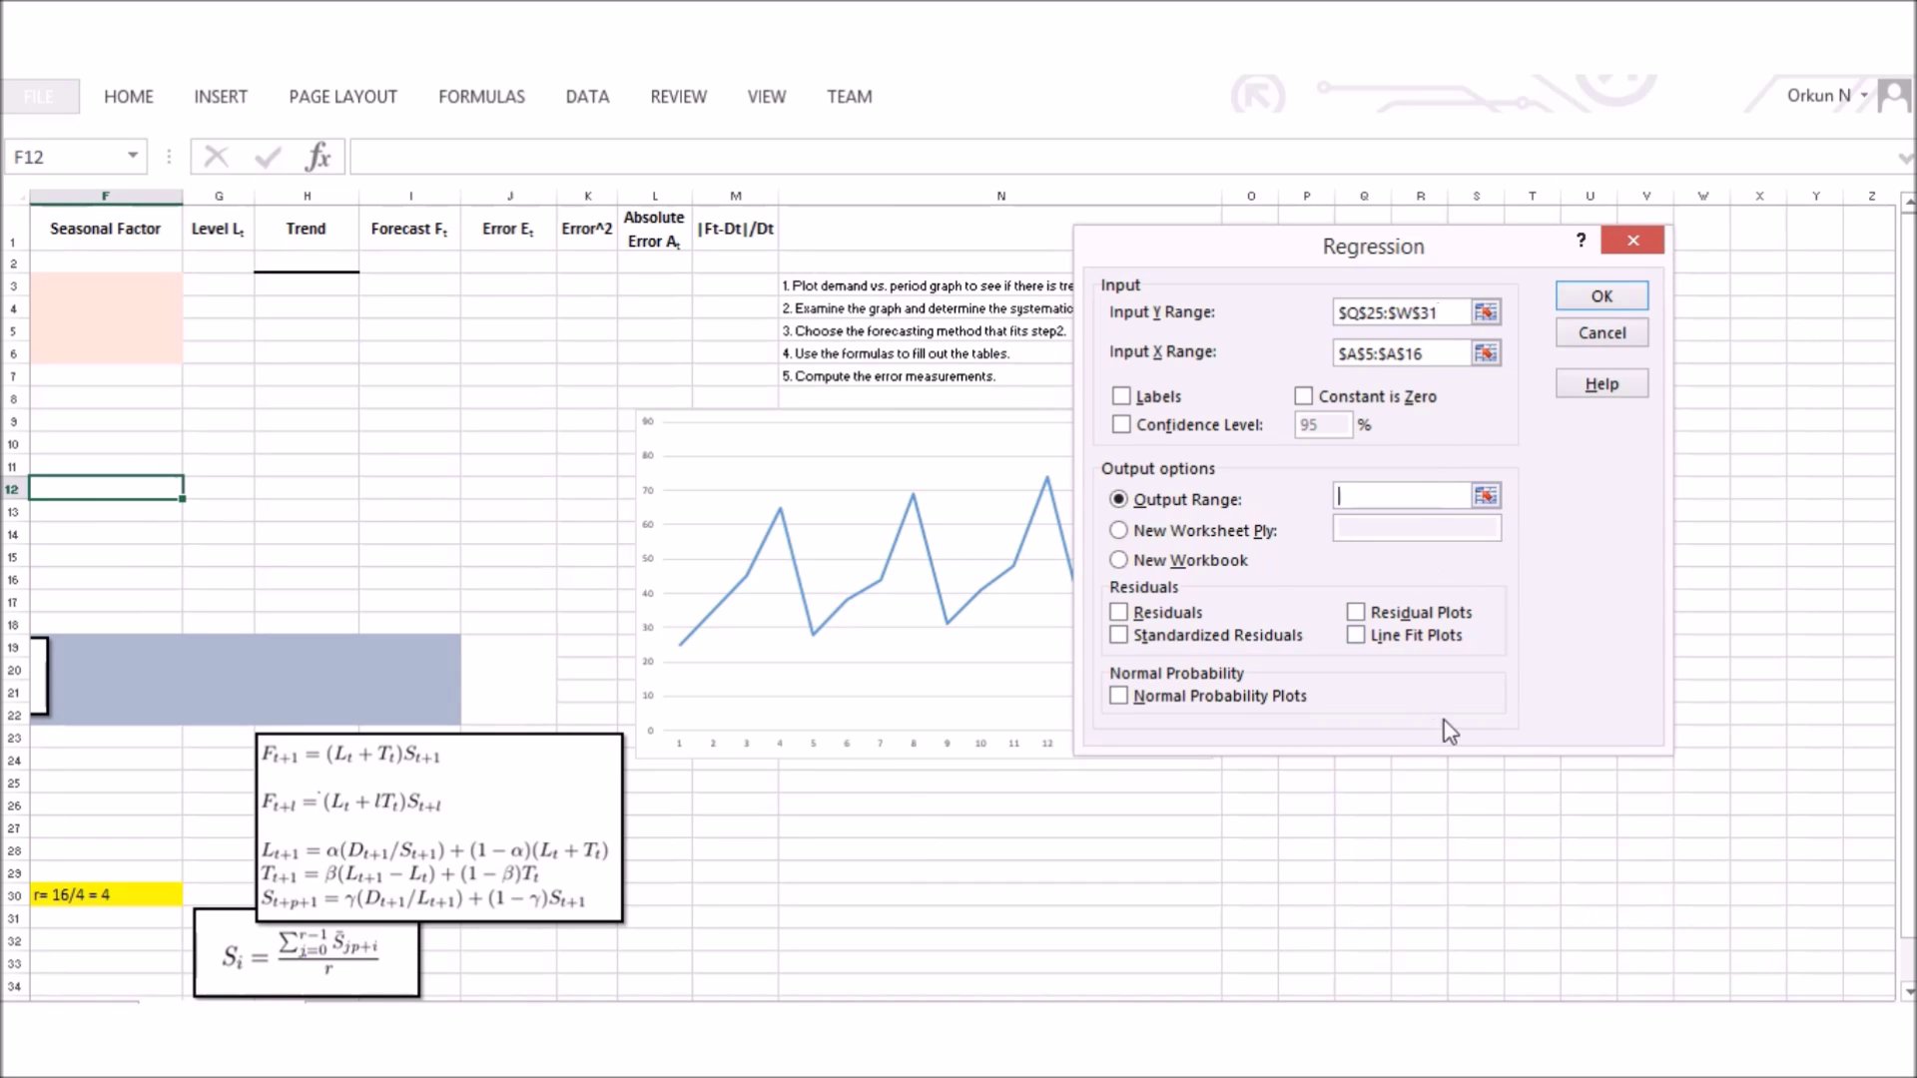
left_click(1486, 496)
left_click_drag(1364, 582, 1690, 826)
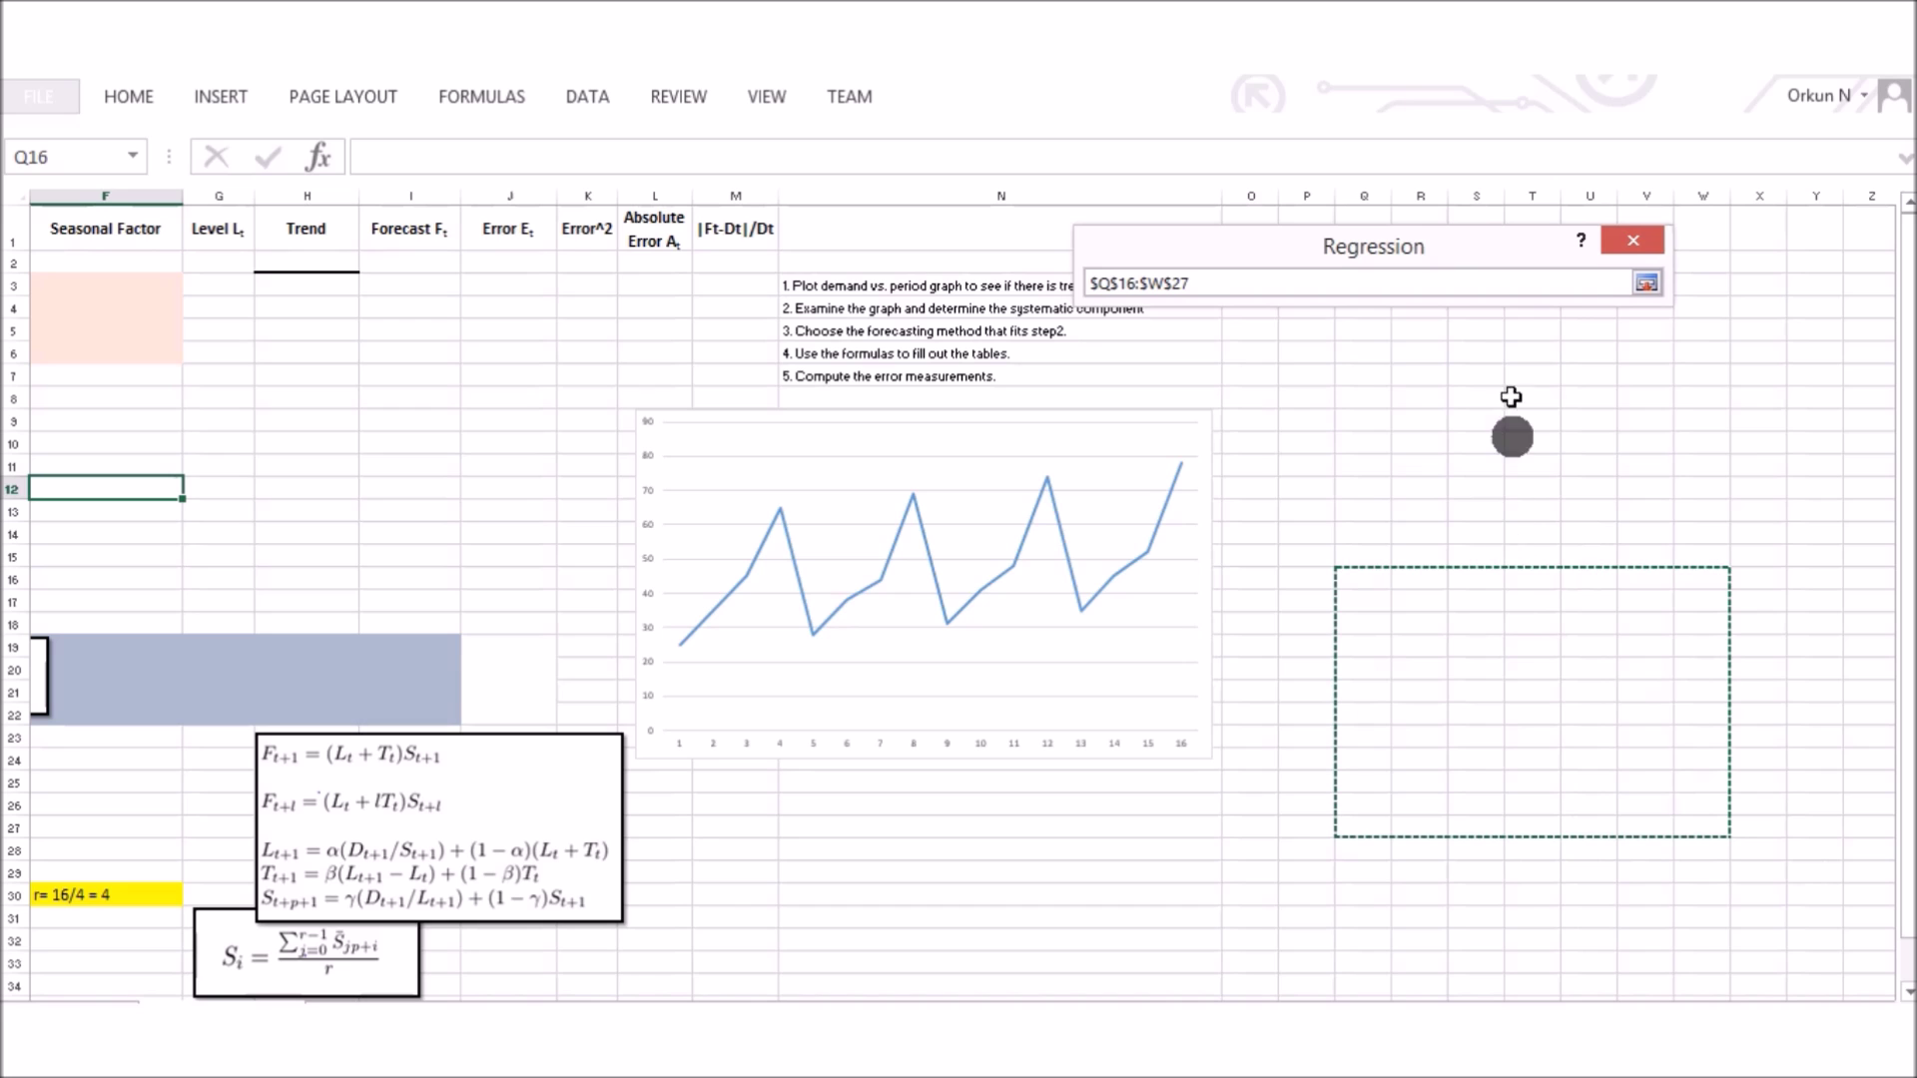
left_click(1646, 284)
left_click(1598, 291)
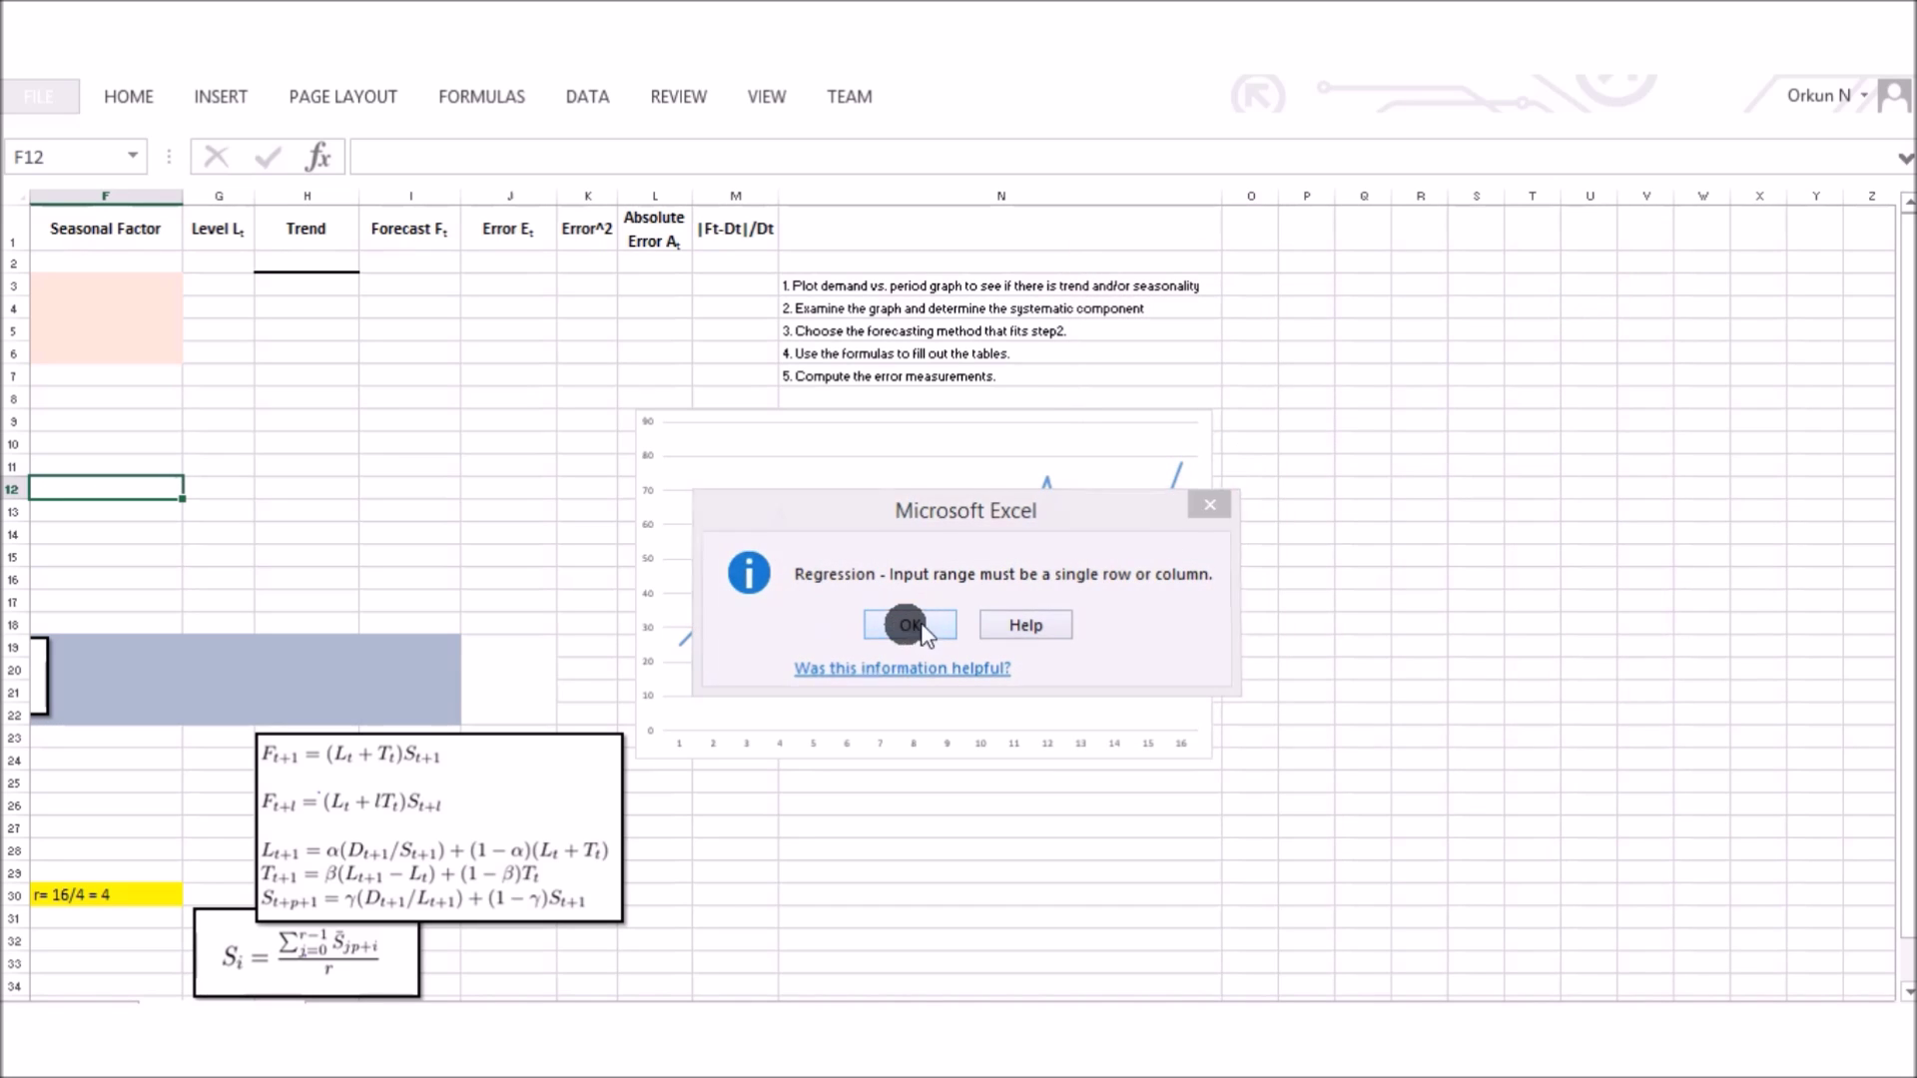
left_click(1042, 620)
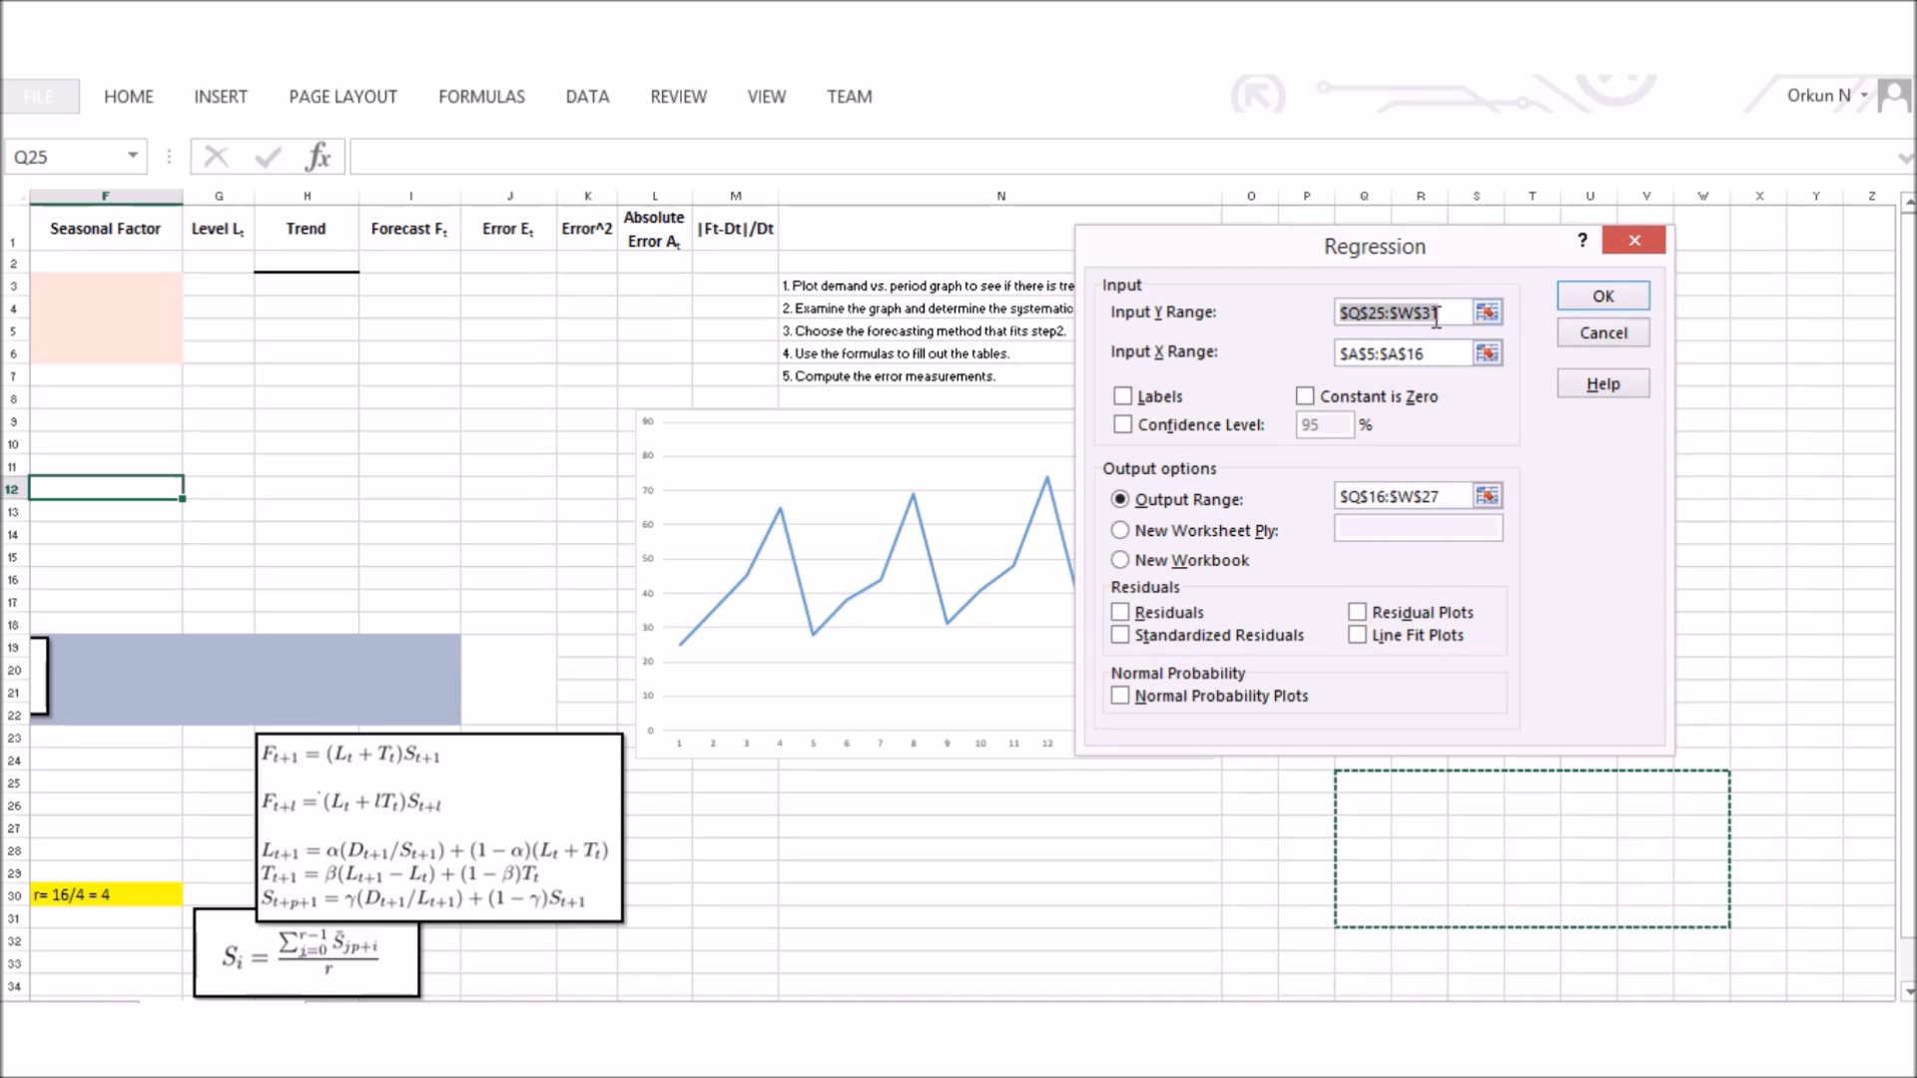
- Reset the regression's Input Y Range to the deseasonalized demand values in C5:C16
left_click(1488, 313)
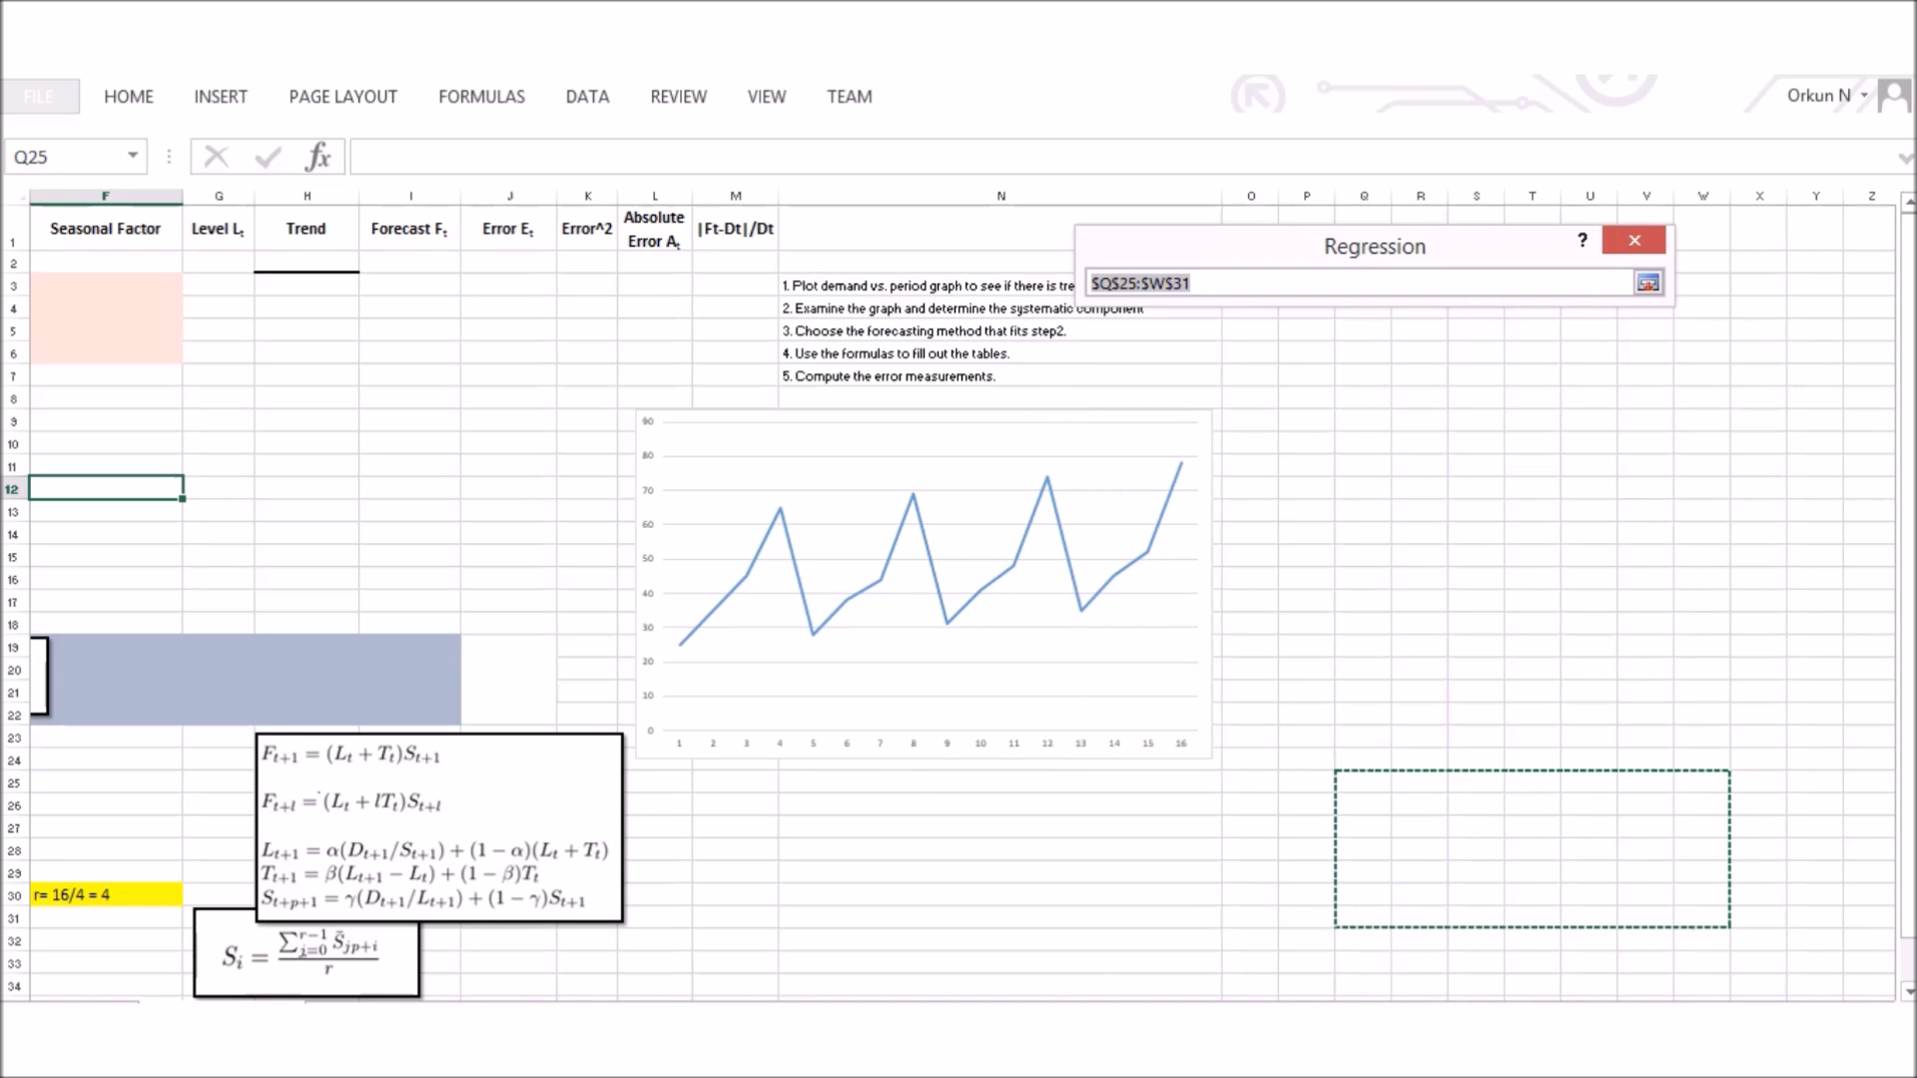
left_click_drag(1423, 998, 1126, 977)
left_click_drag(290, 329, 270, 579)
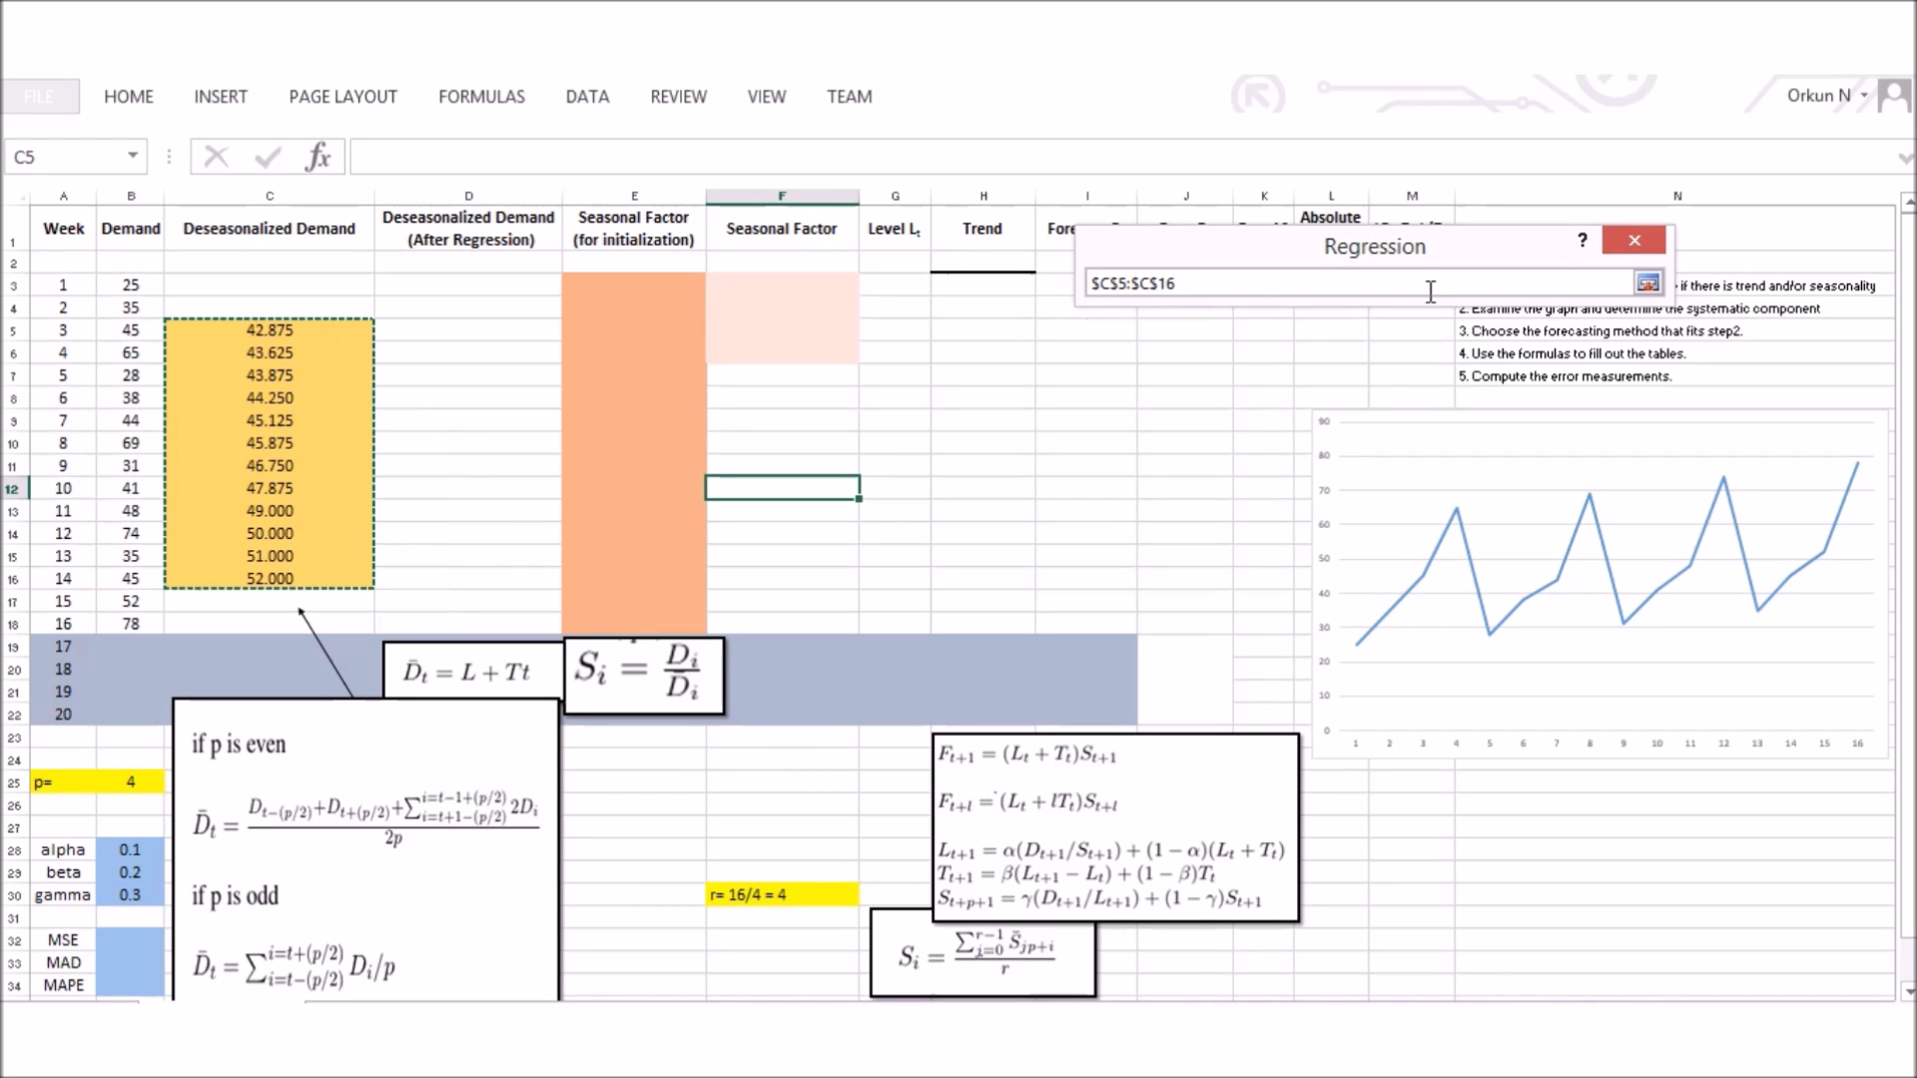
left_click(1648, 286)
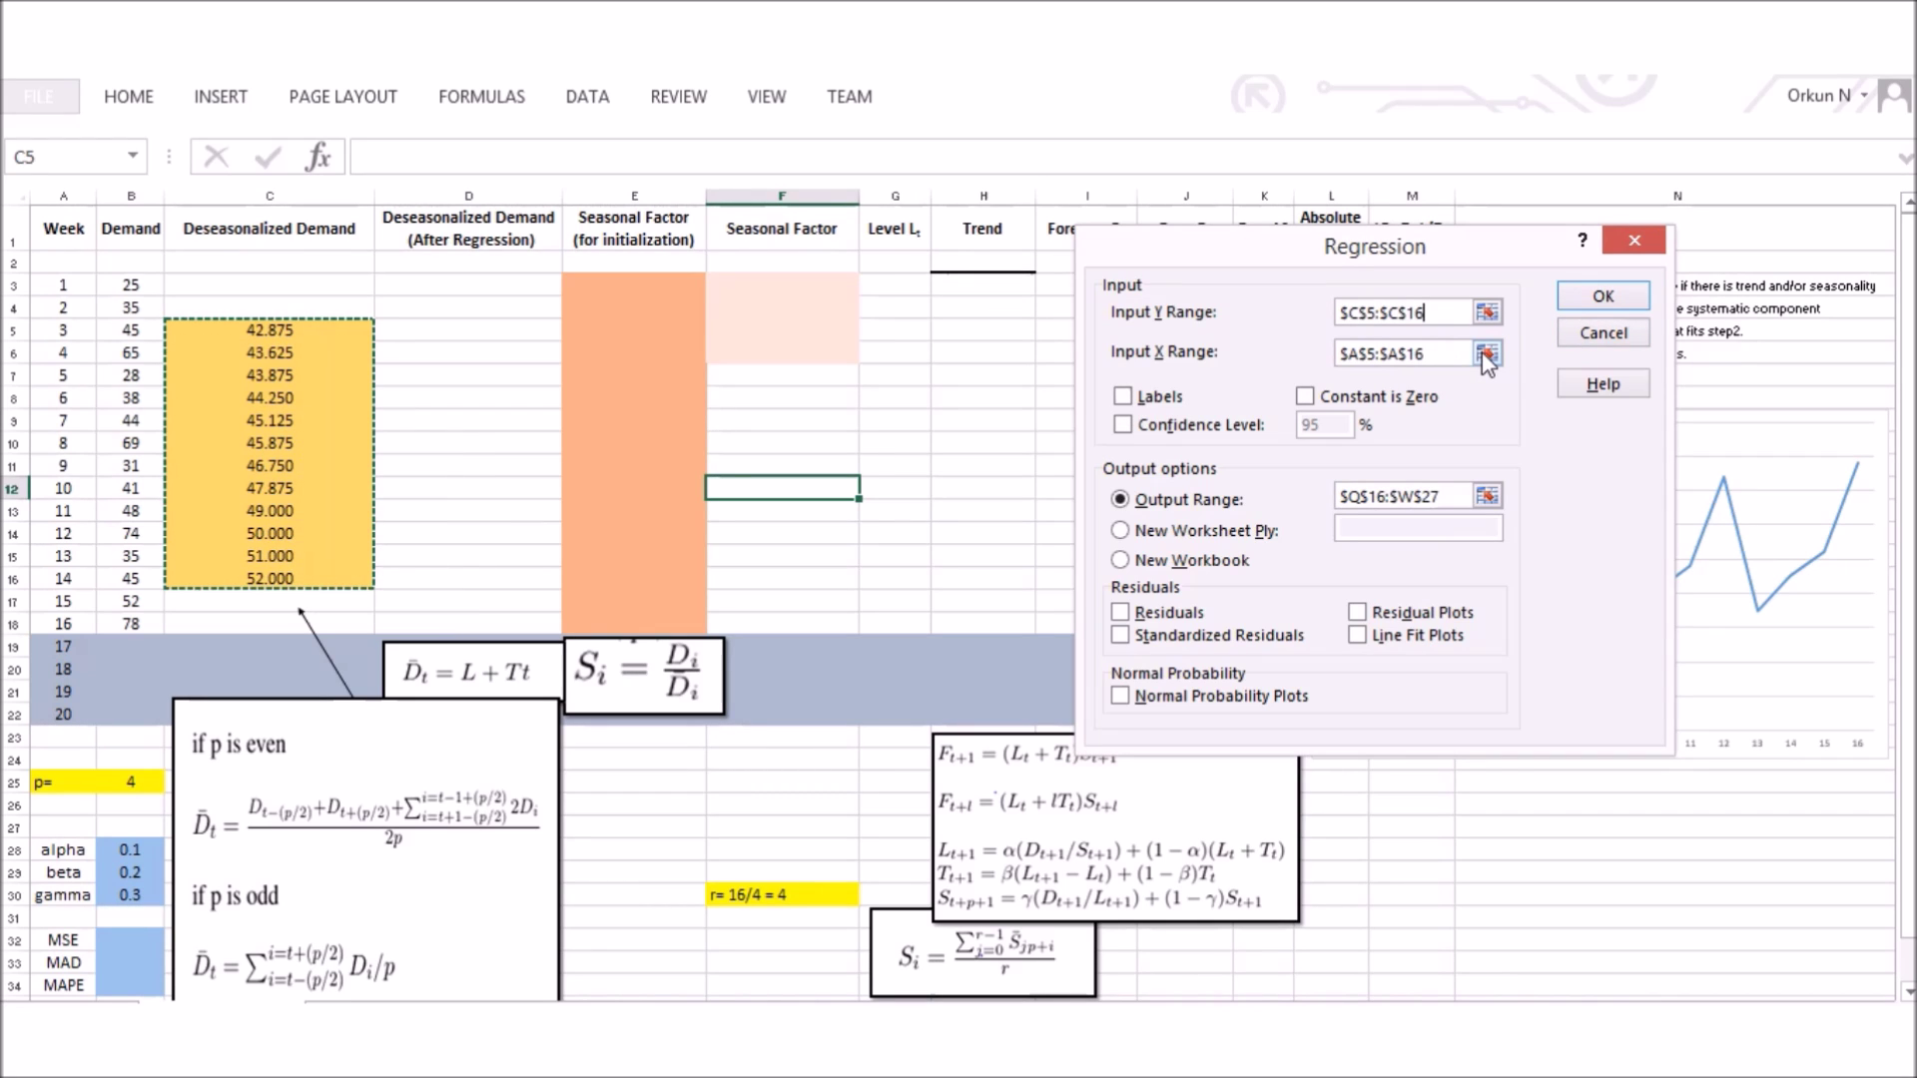
- Reset the regression's Input X Range to the weeks in A5:A16 and run the regression
left_click(1488, 355)
left_click_drag(63, 330, 45, 570)
left_click(1648, 283)
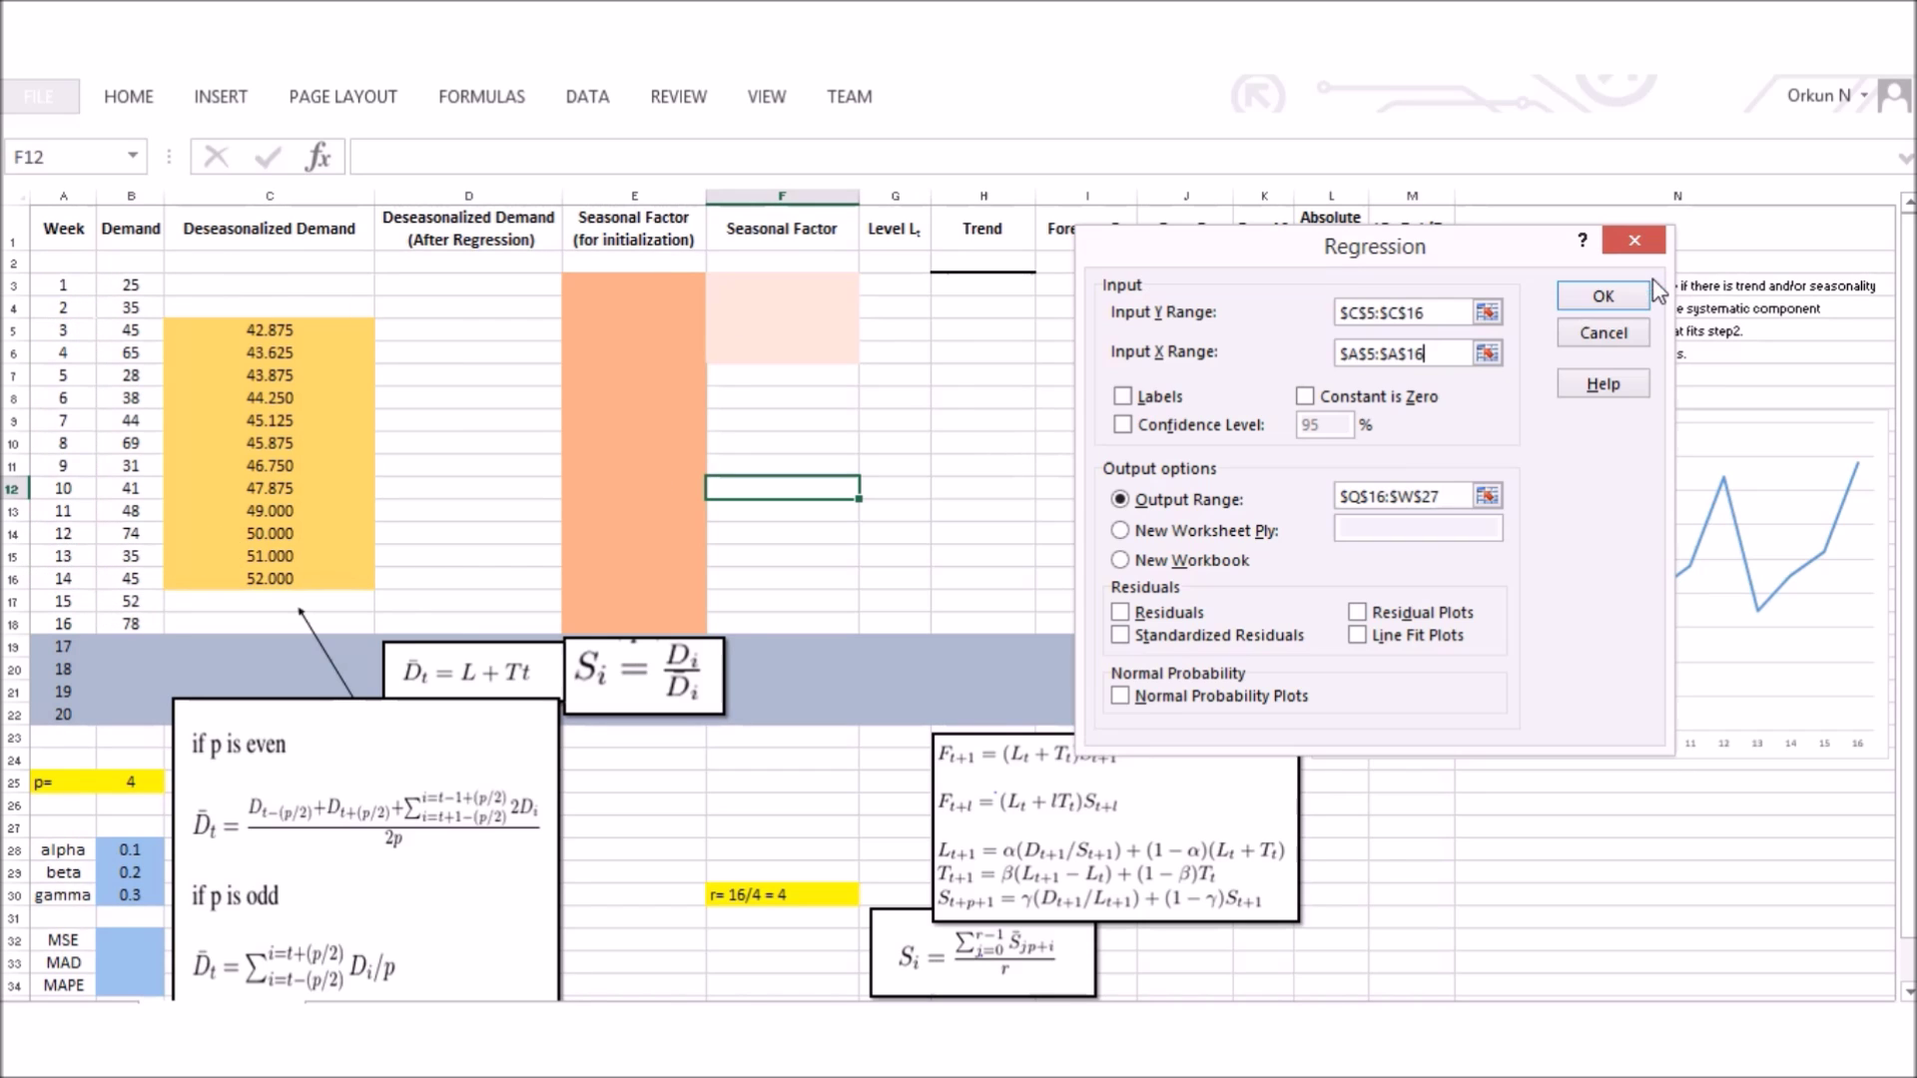
left_click(1585, 305)
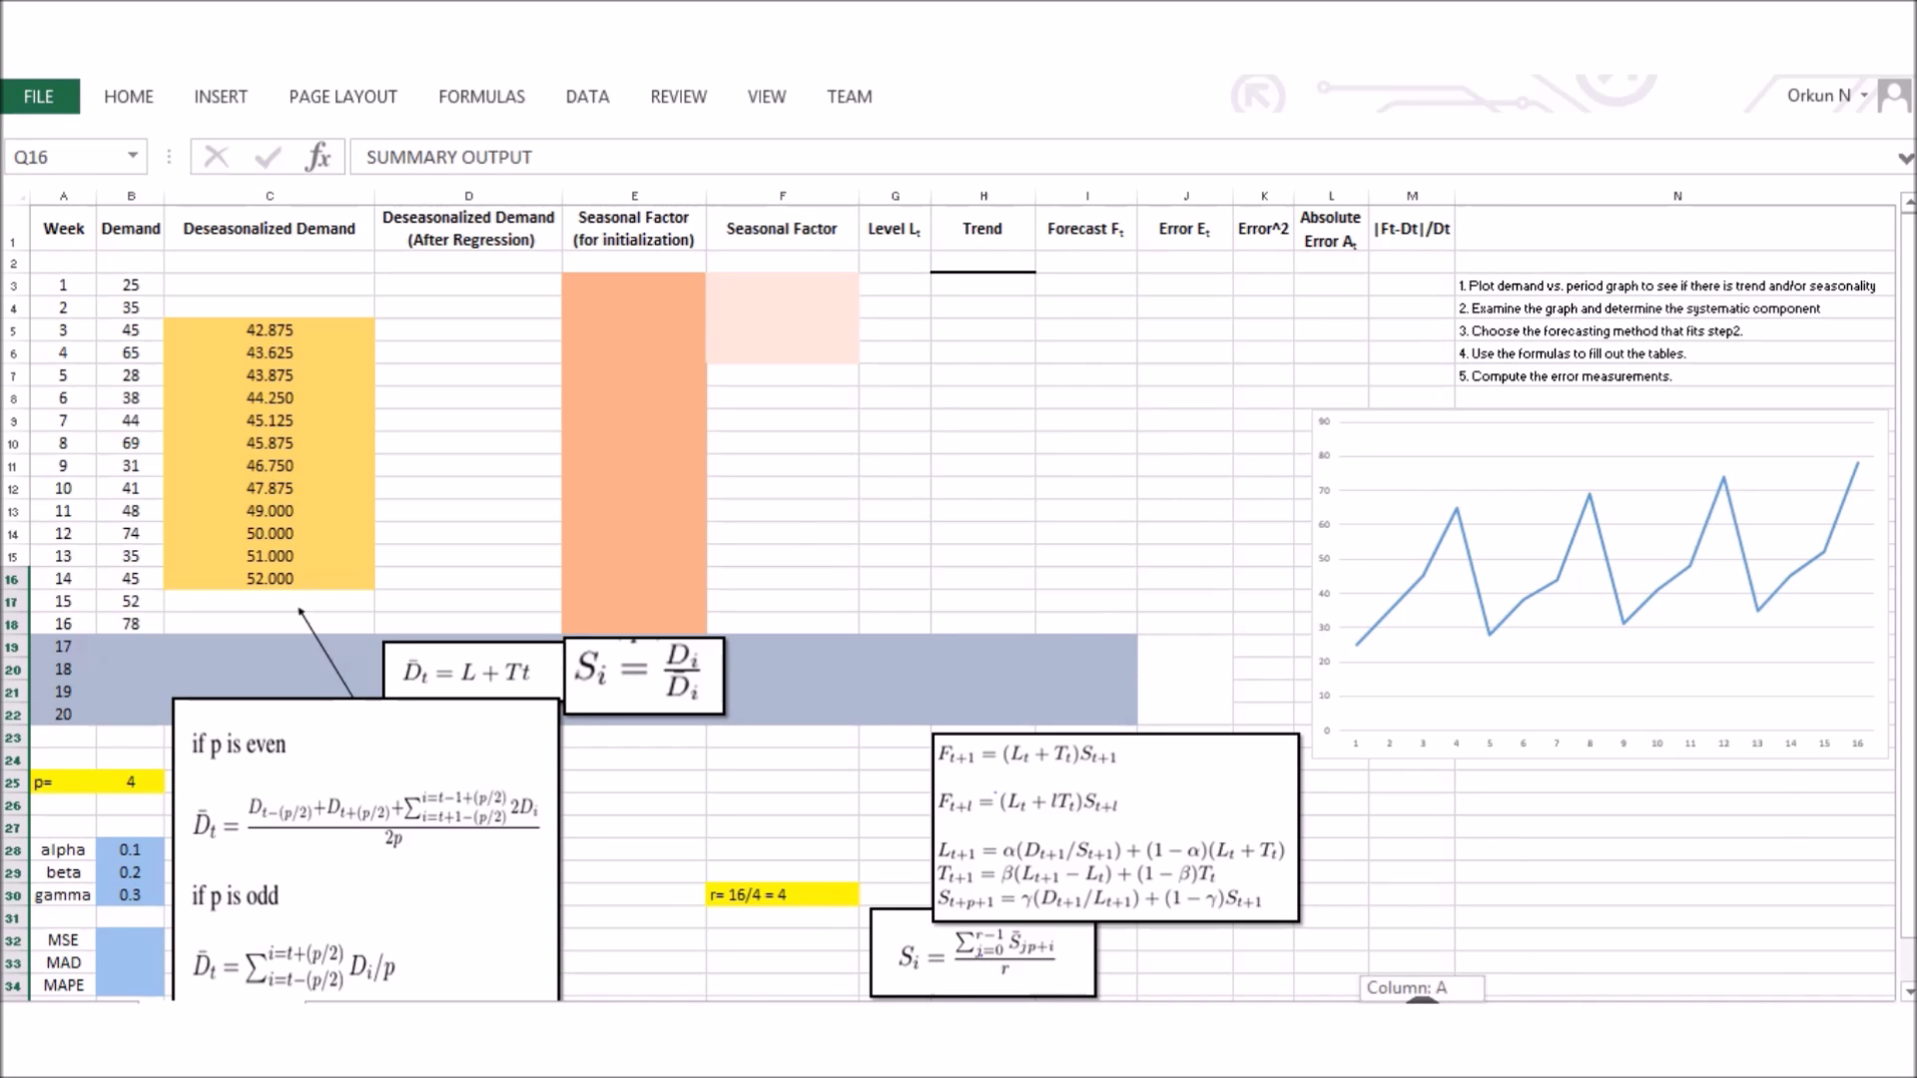
- Copy the intercept and X variable coefficients from R32:R33 and paste them transposed into G2:H2 as initial level and trend
scroll(1559, 762, "down", 1)
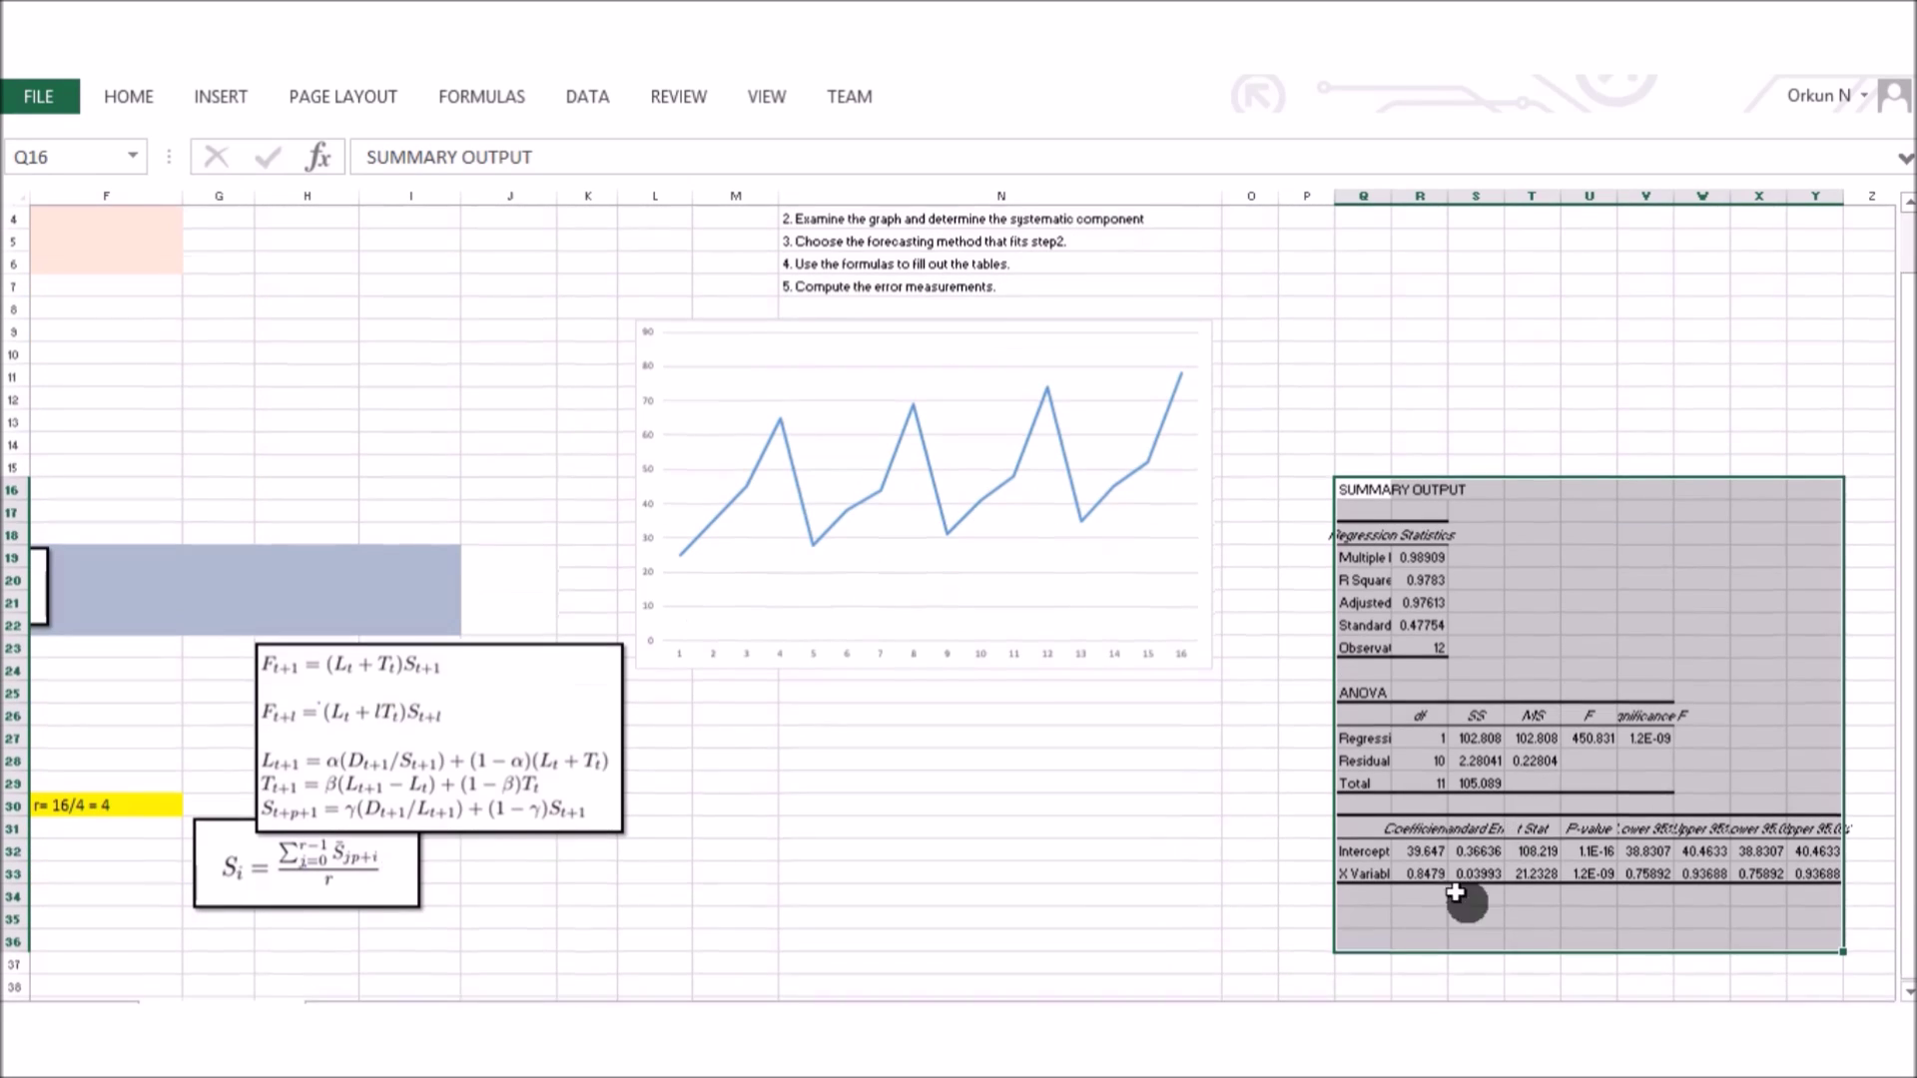
left_click_drag(1425, 850, 1425, 873)
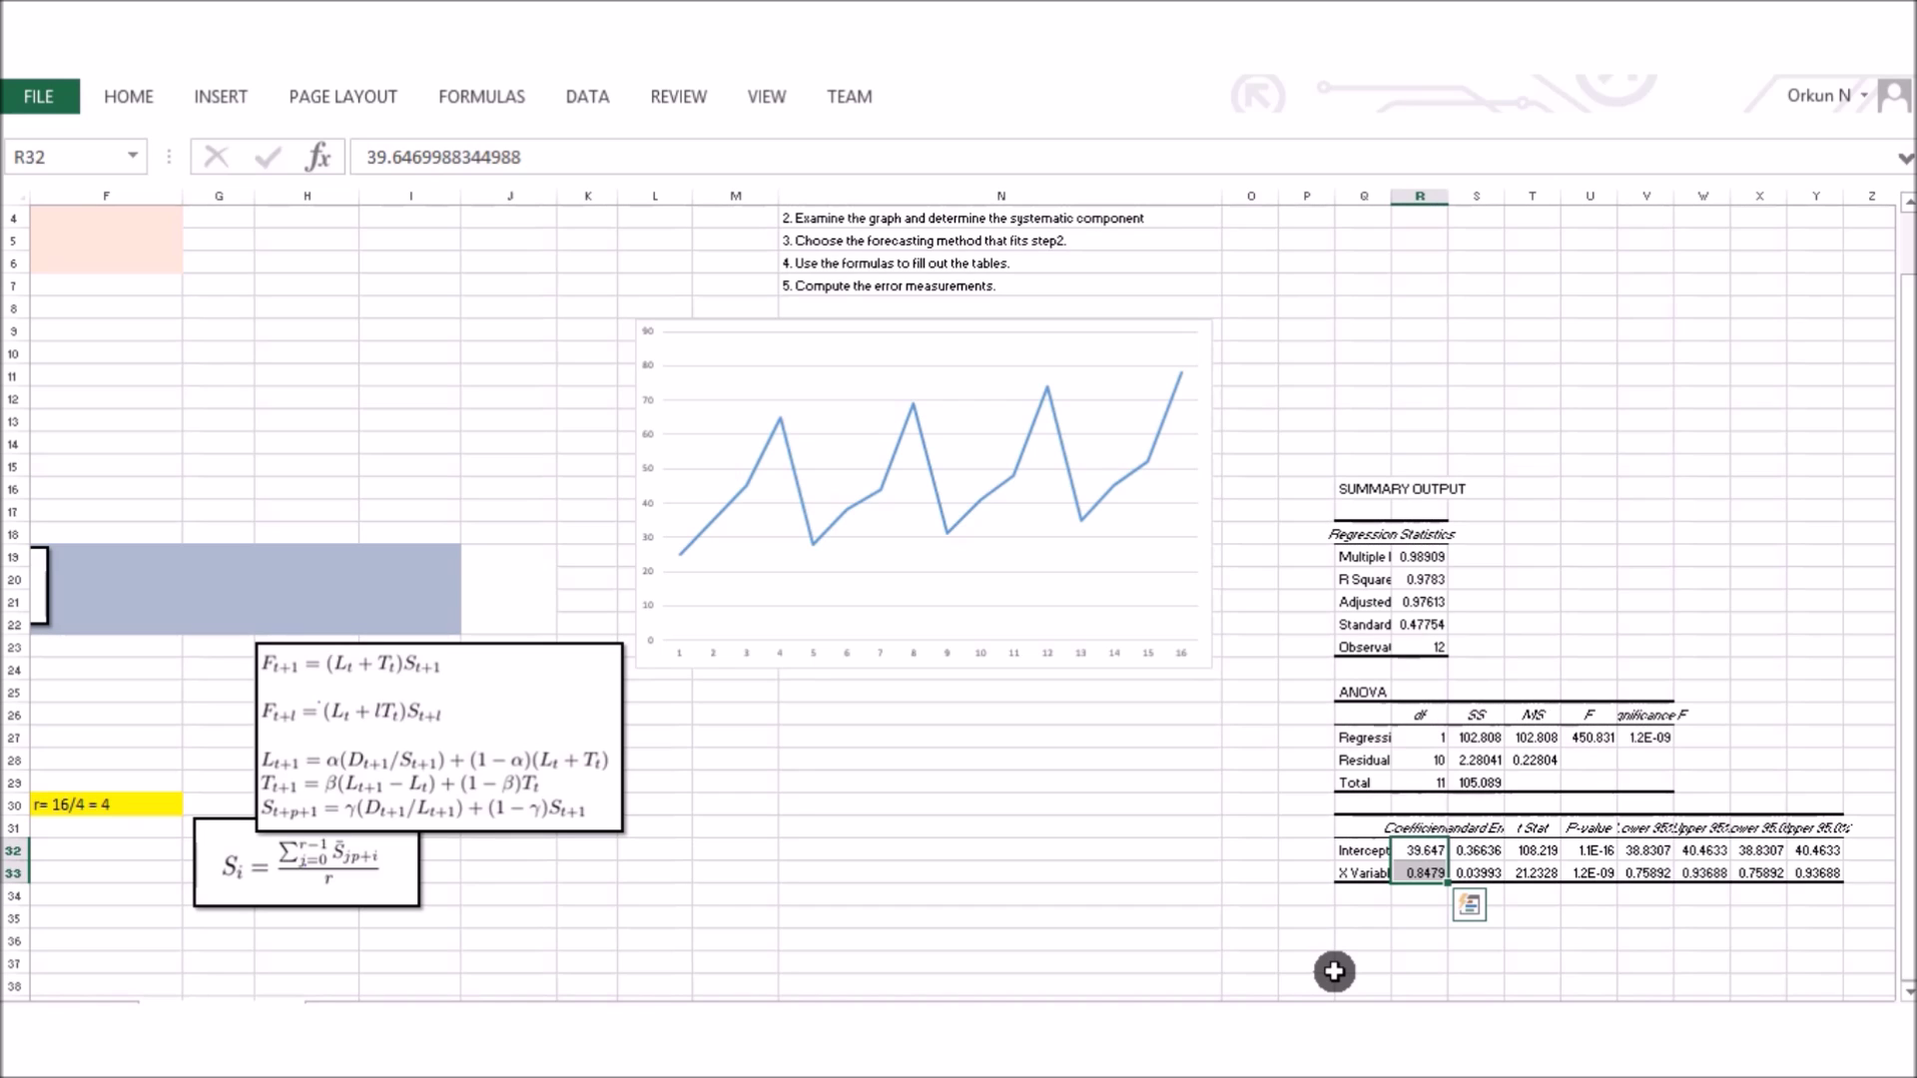
key("ctrl+c")
left_click_drag(1428, 1001, 1408, 1001)
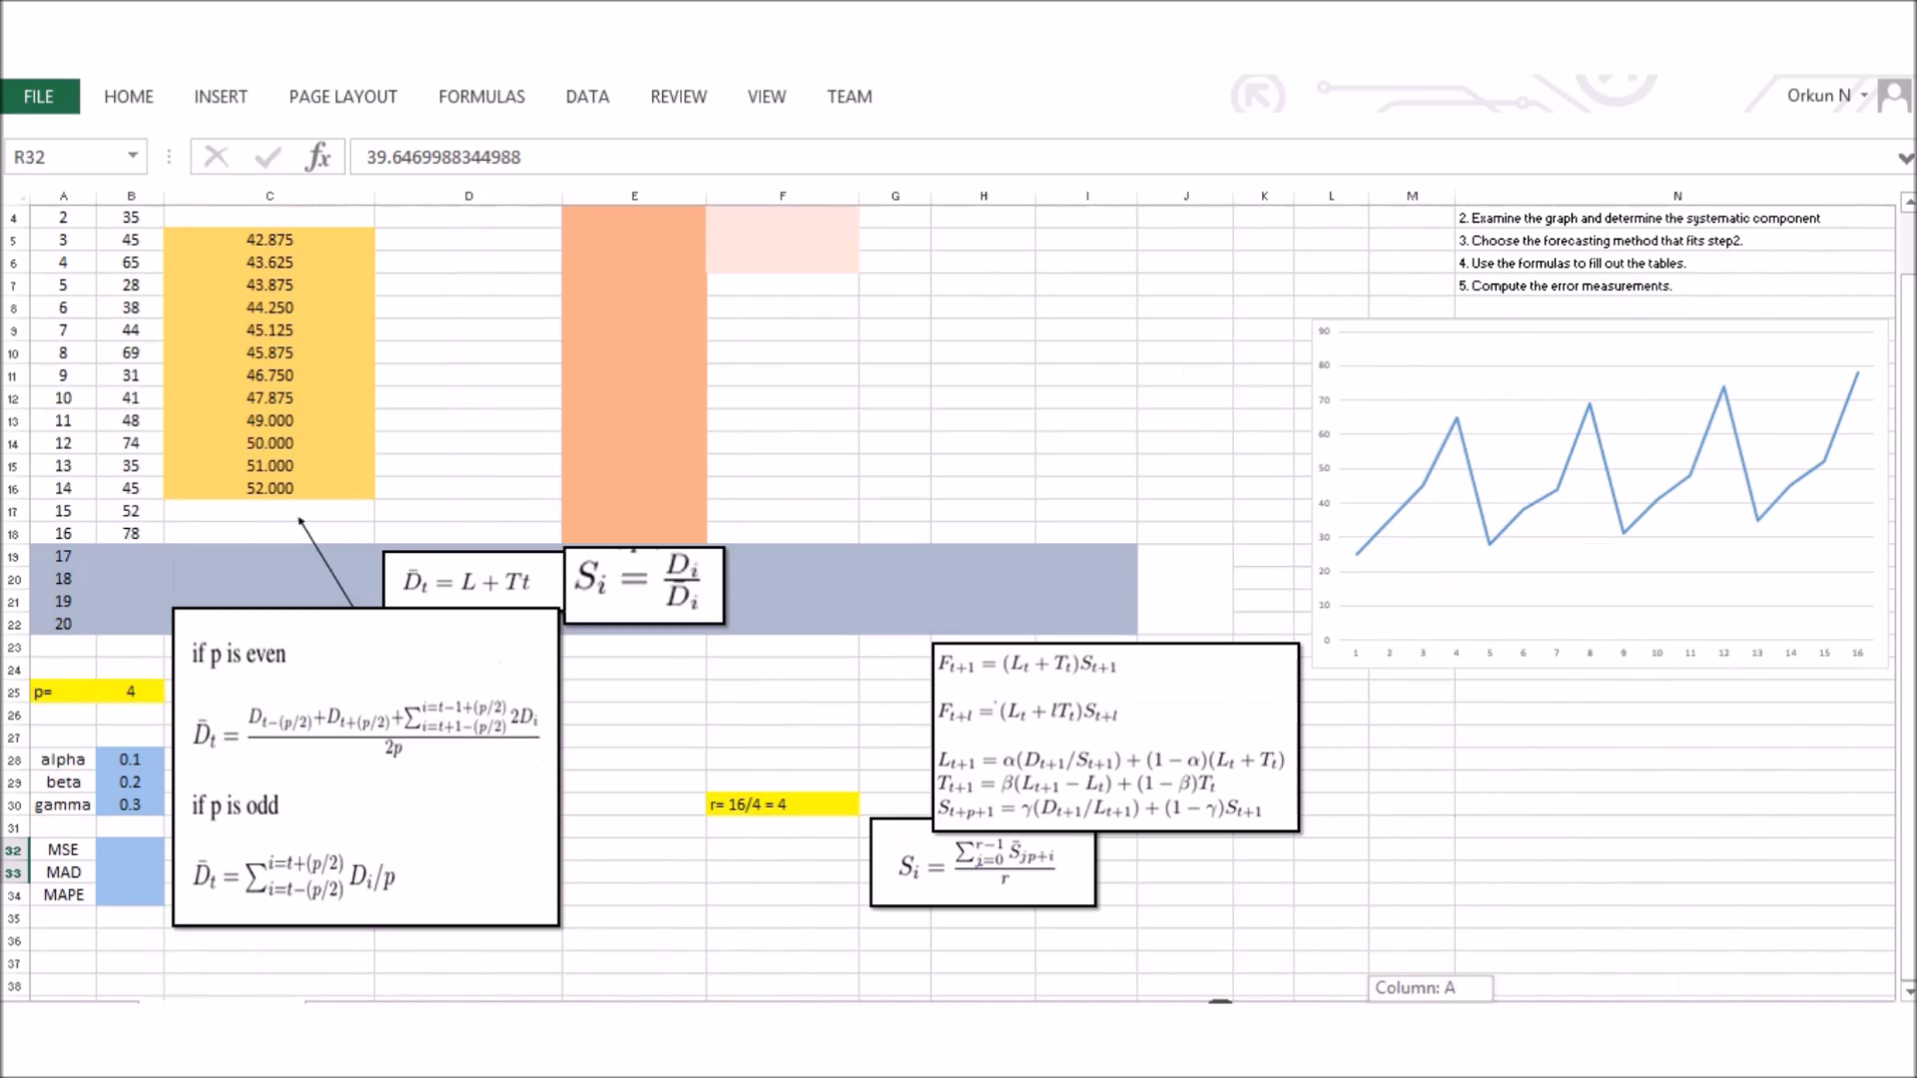
scroll(741, 732, "up", 1)
right_click(888, 259)
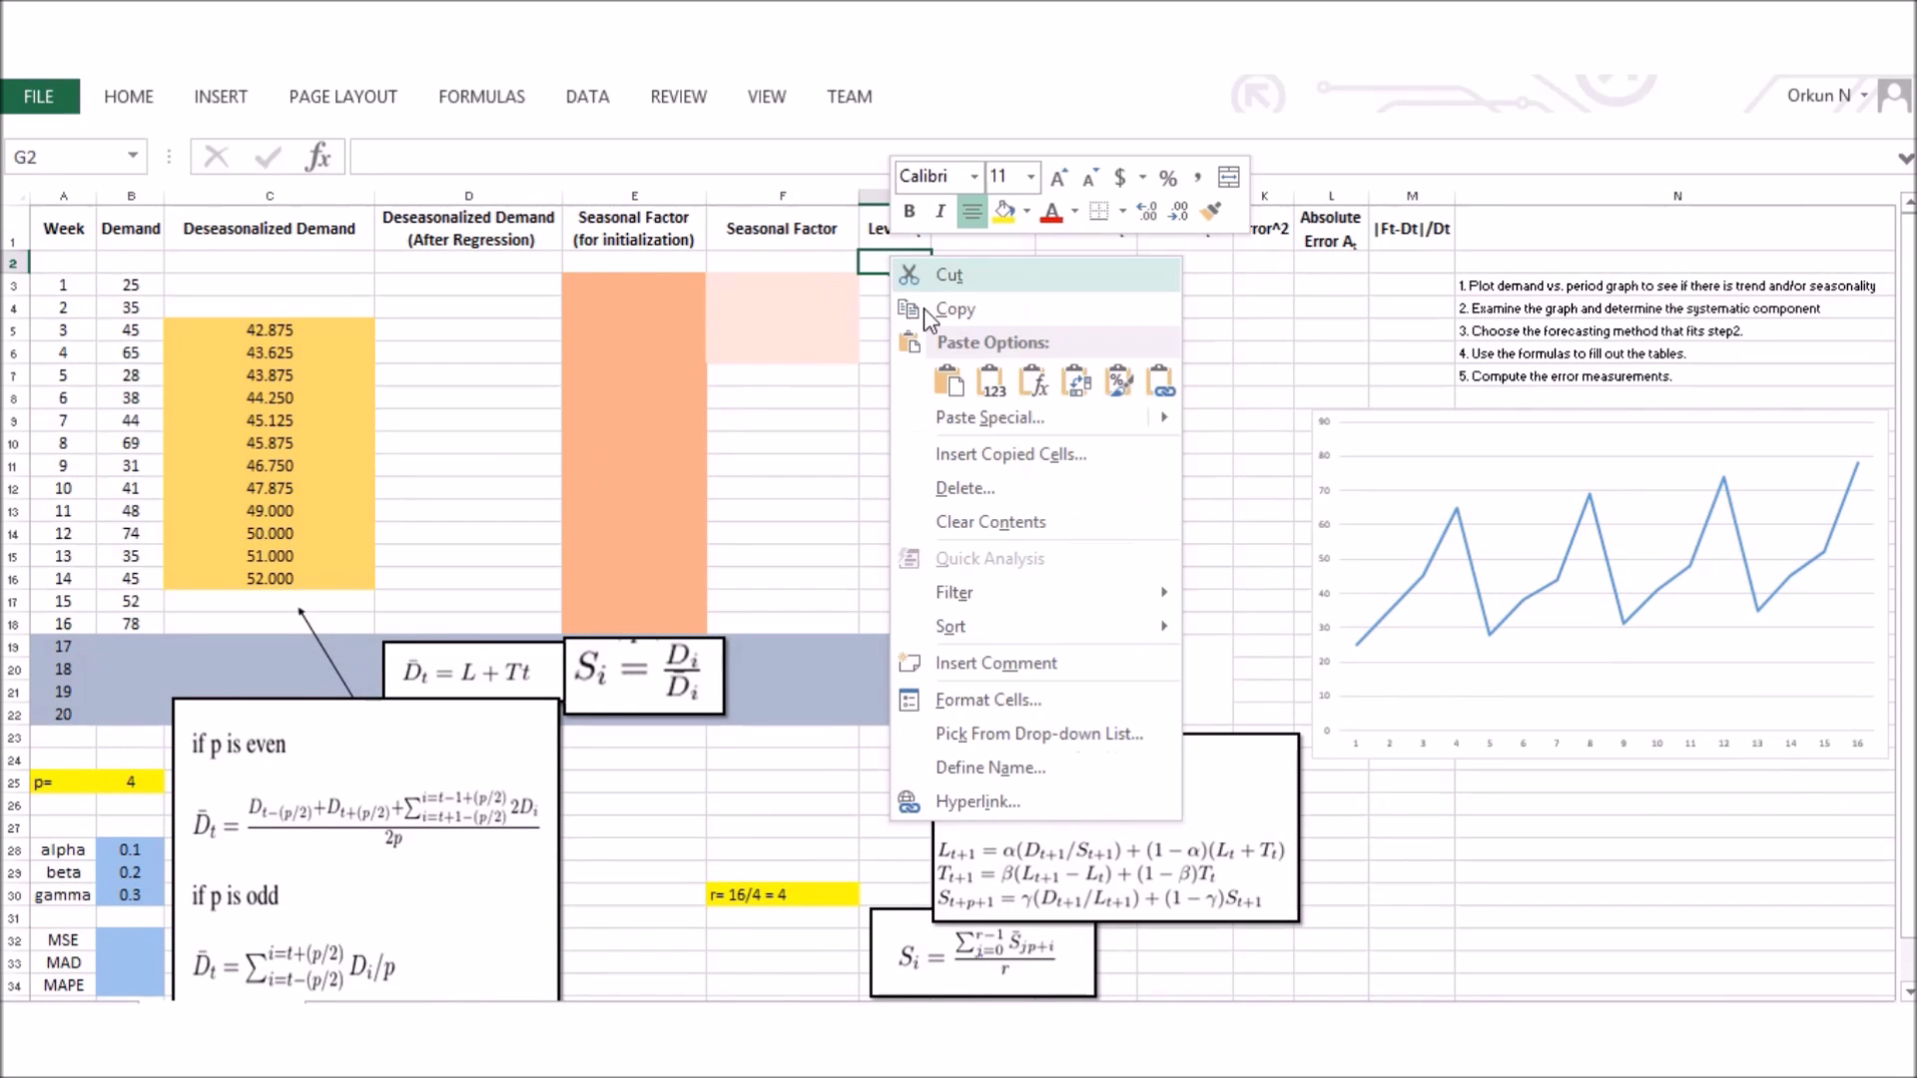
left_click(1029, 369)
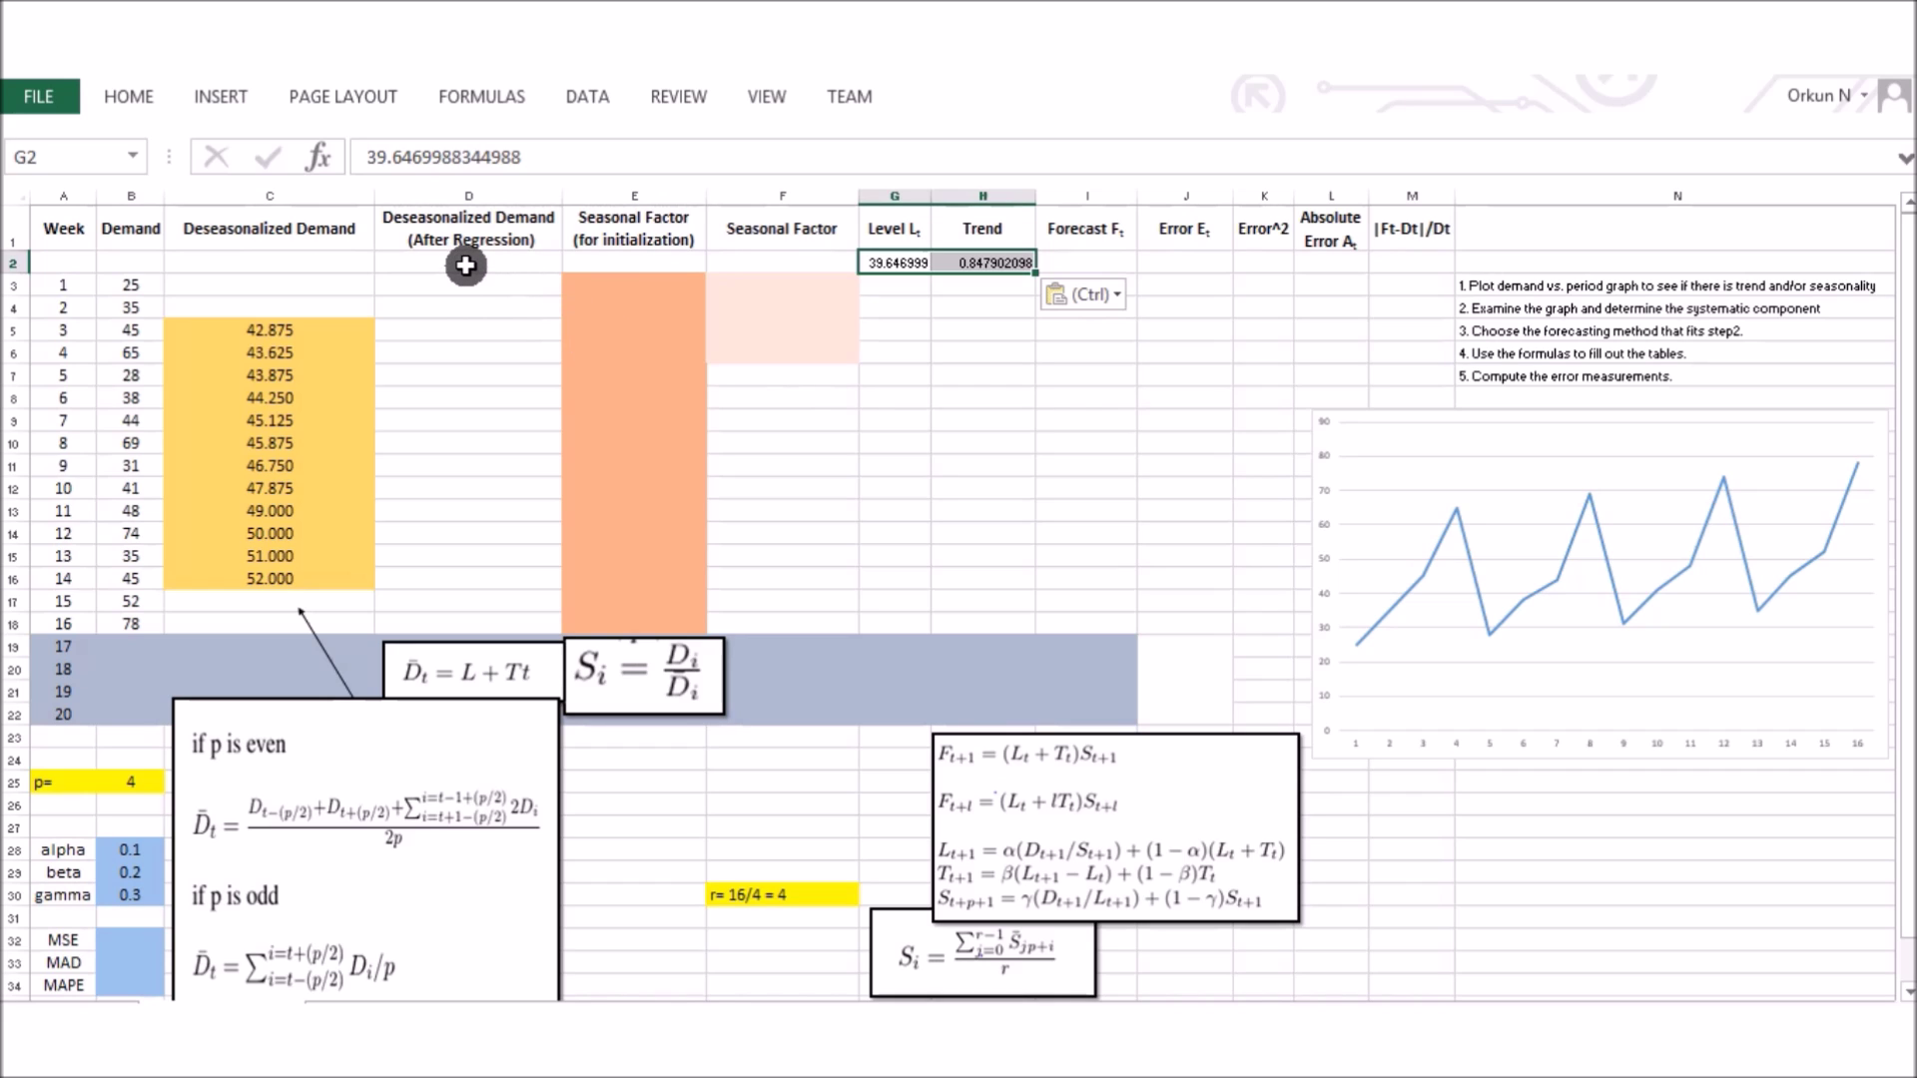
- Build the formula =G2+H2*A3 in D3 for the week 1 deseasonalized demand after regression
left_click(427, 285)
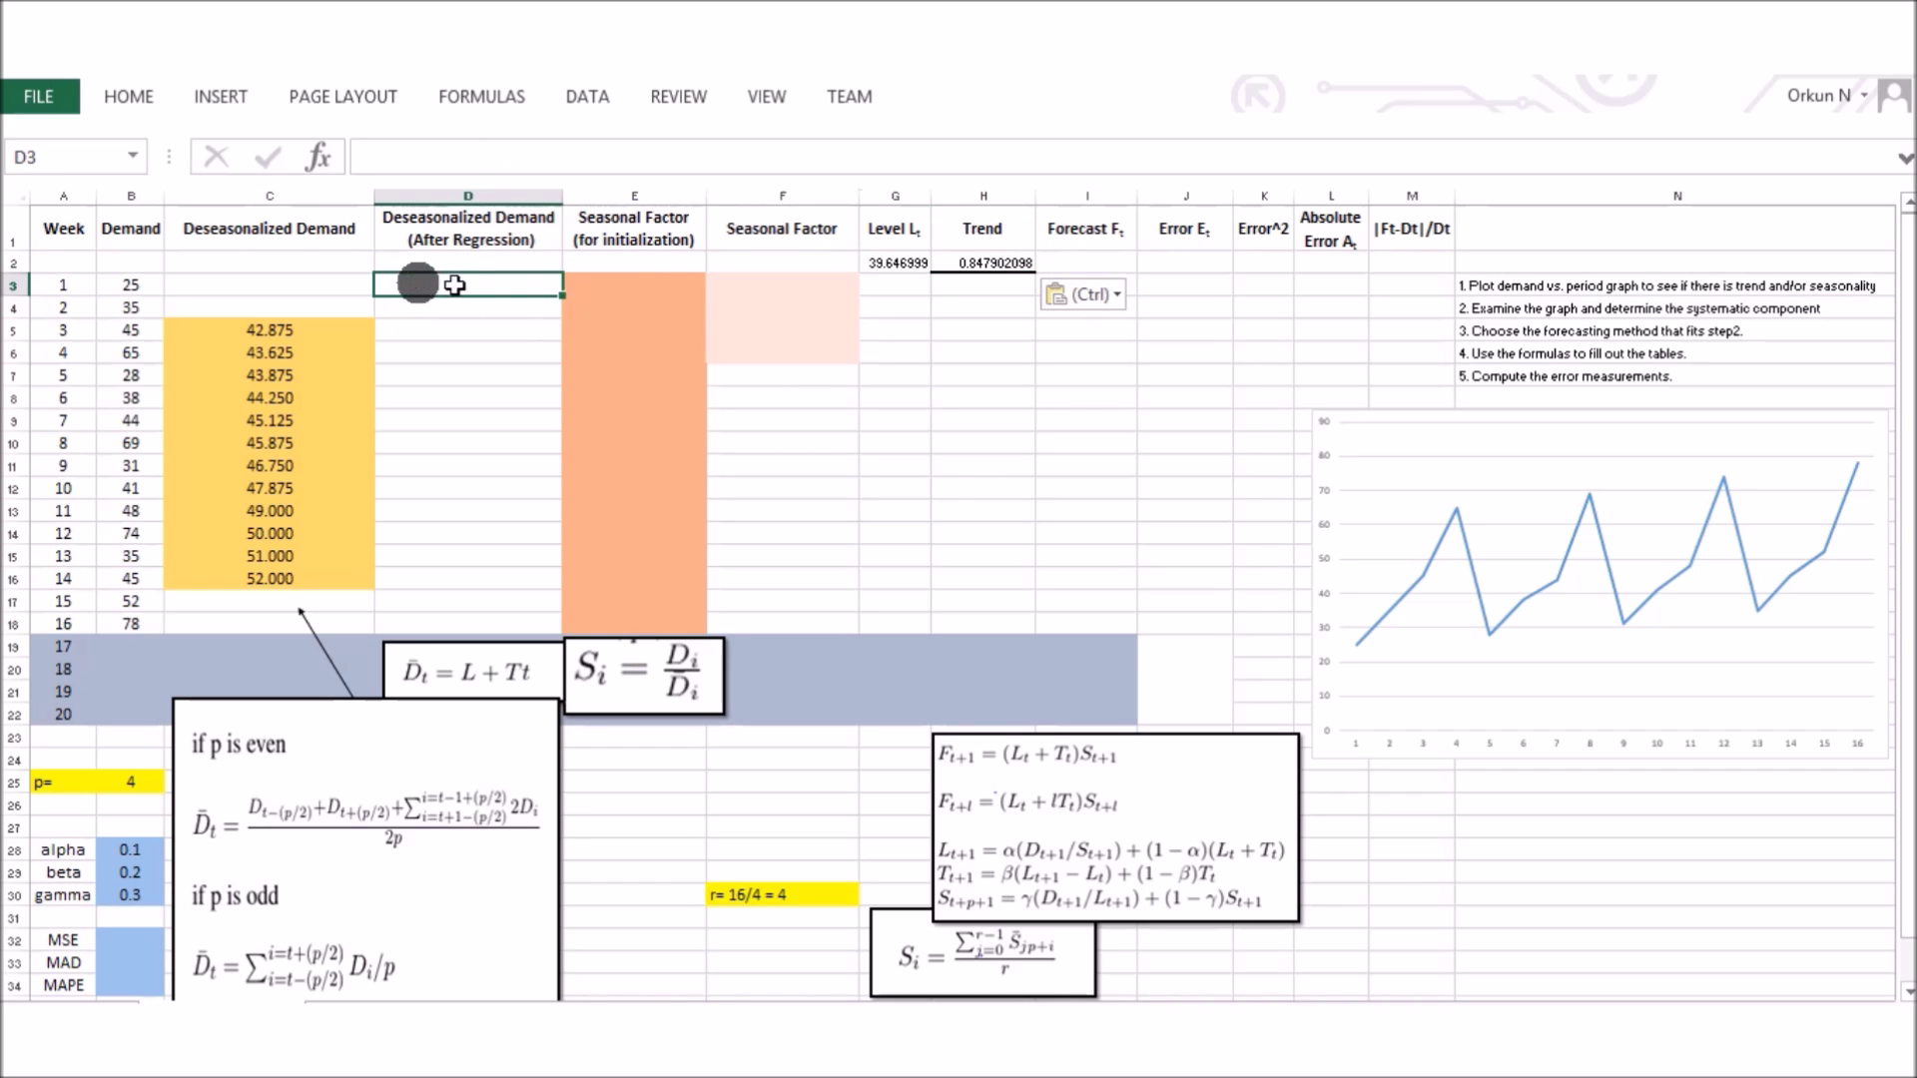
type("=")
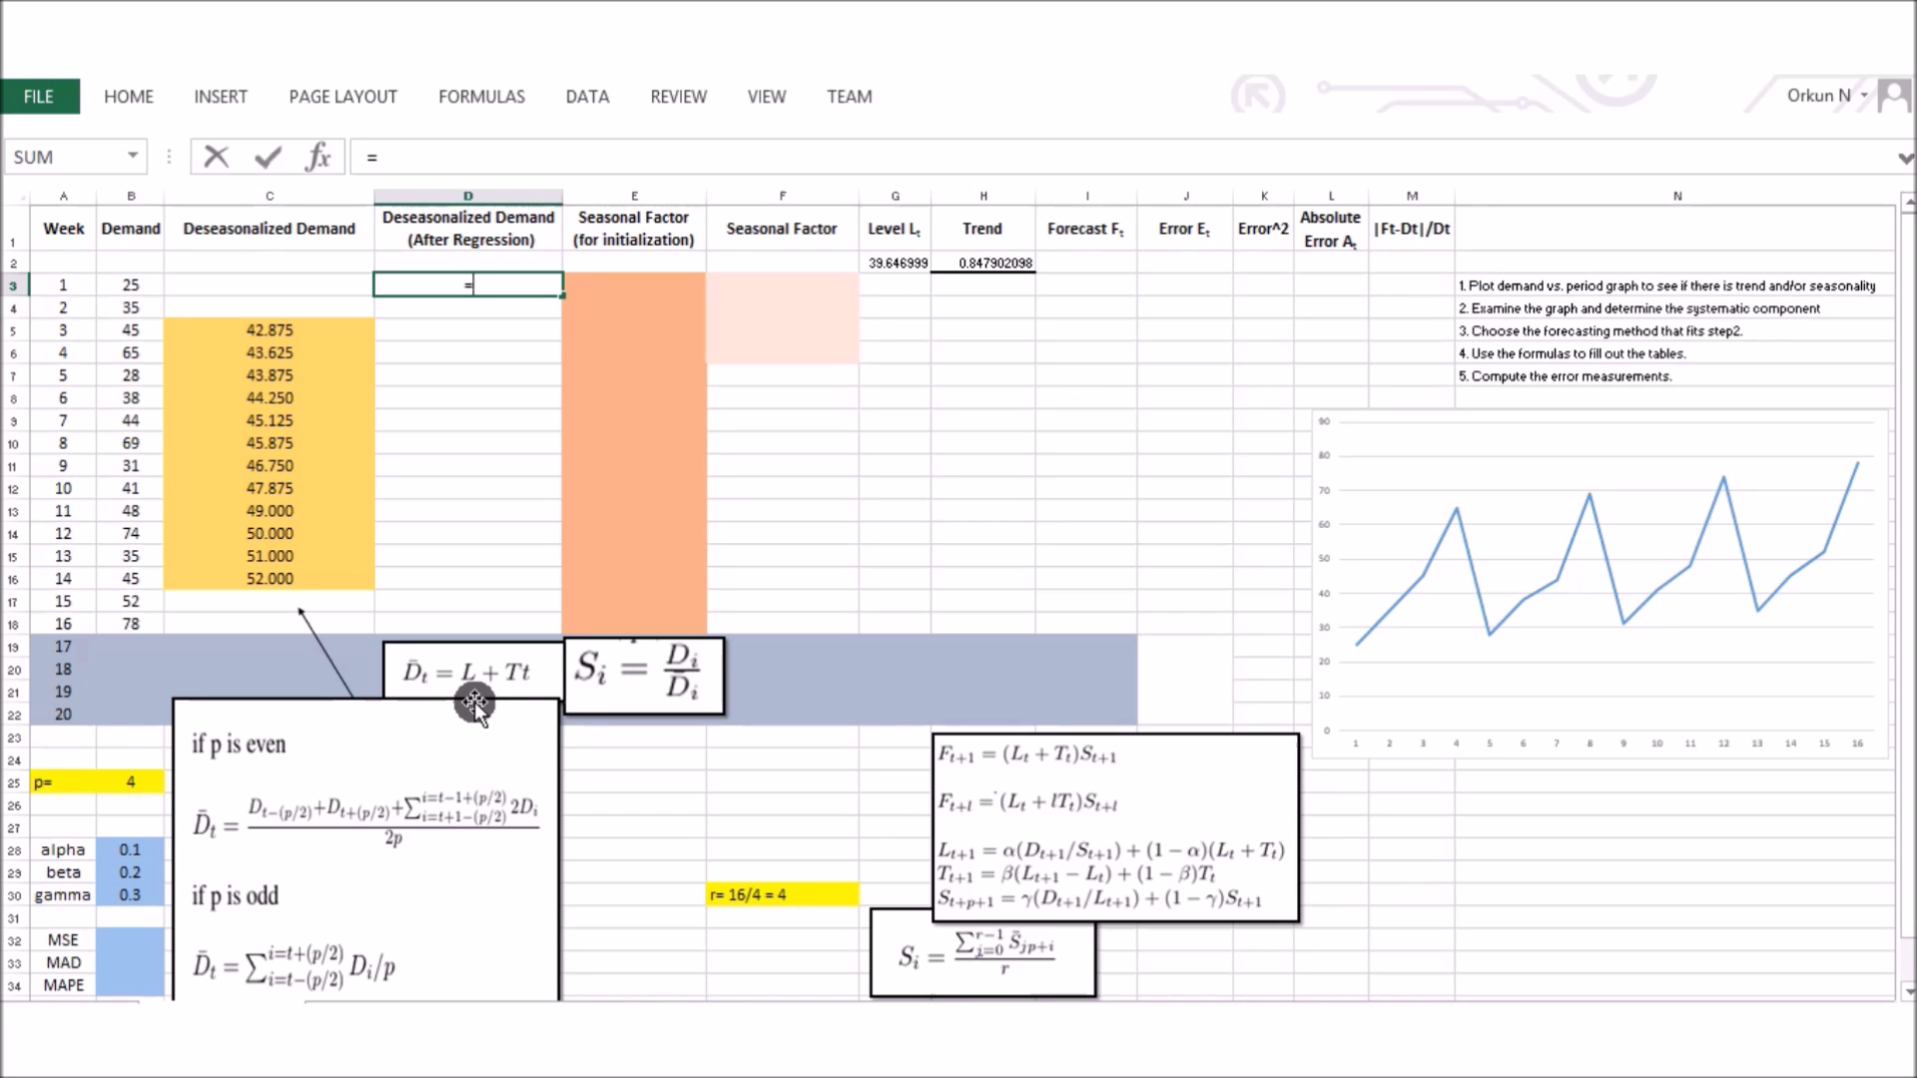
left_click(905, 264)
type("+")
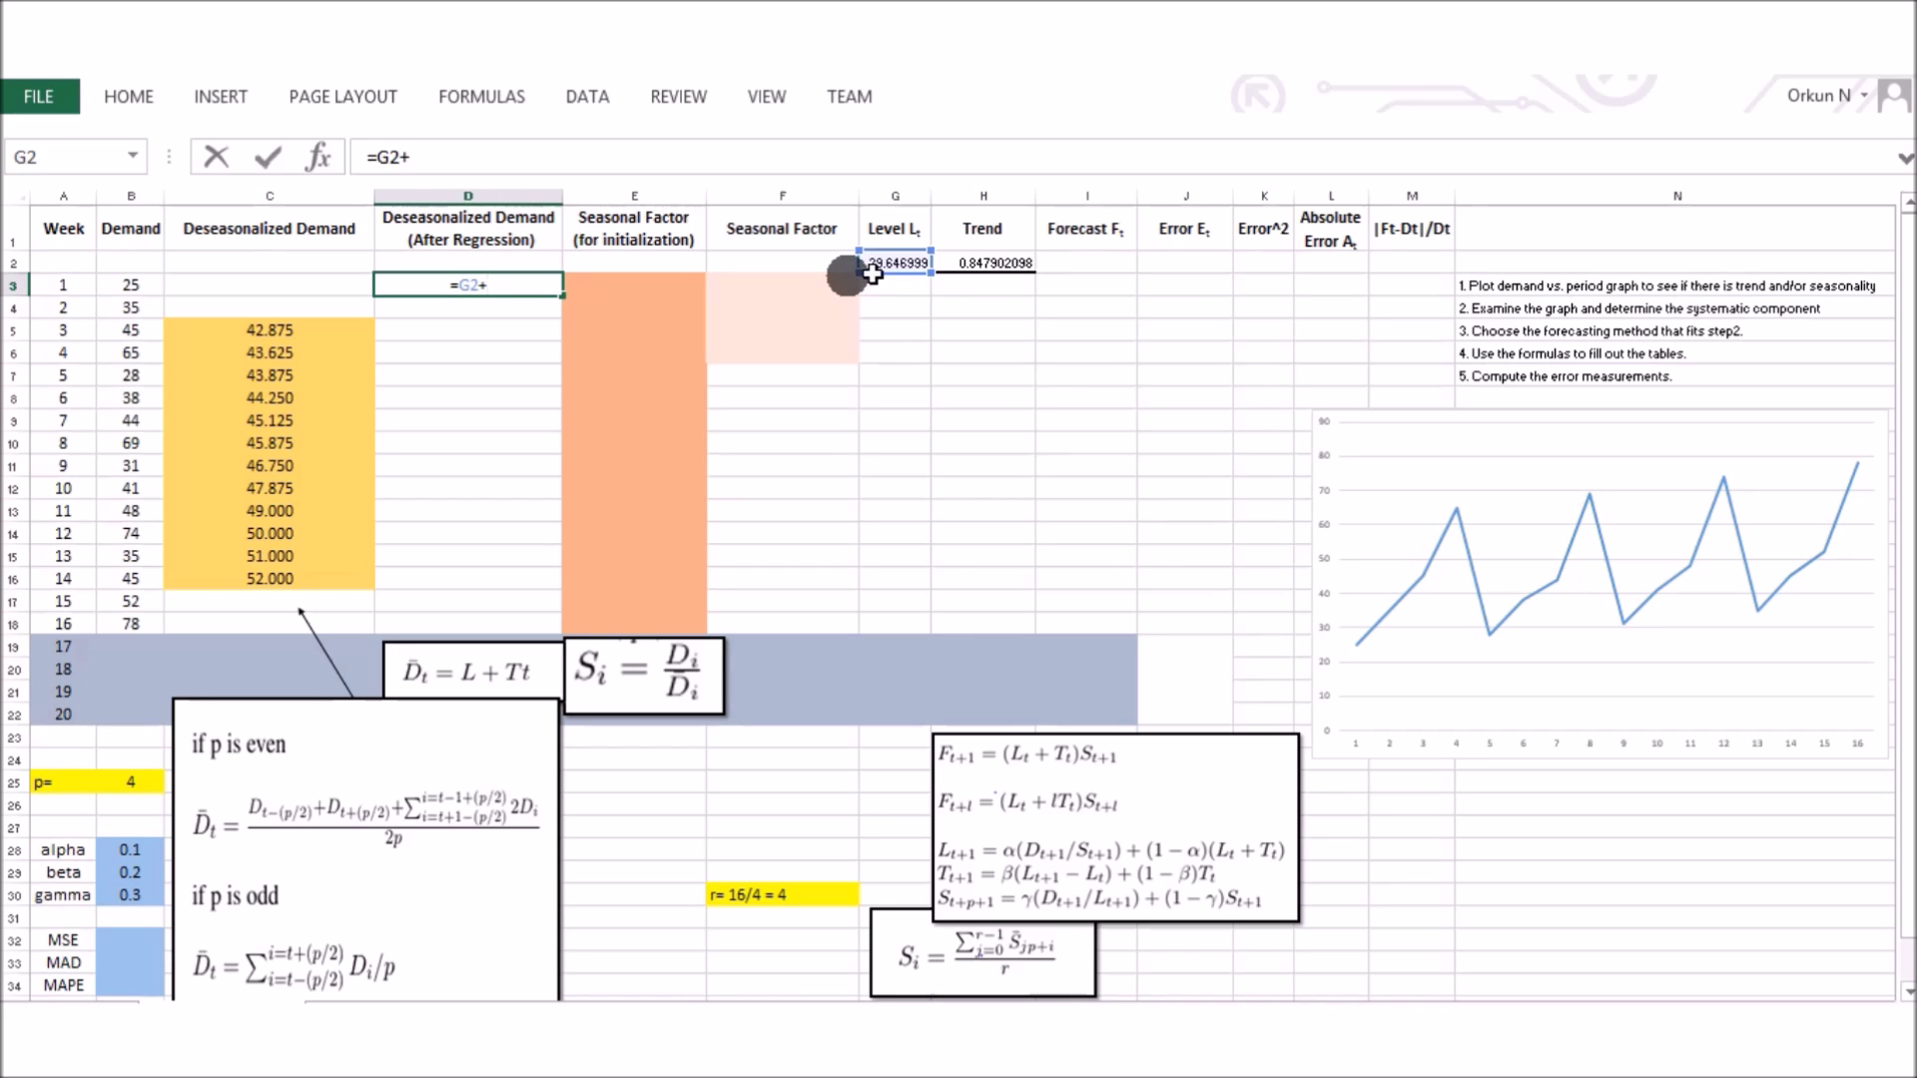
left_click(955, 268)
type("*")
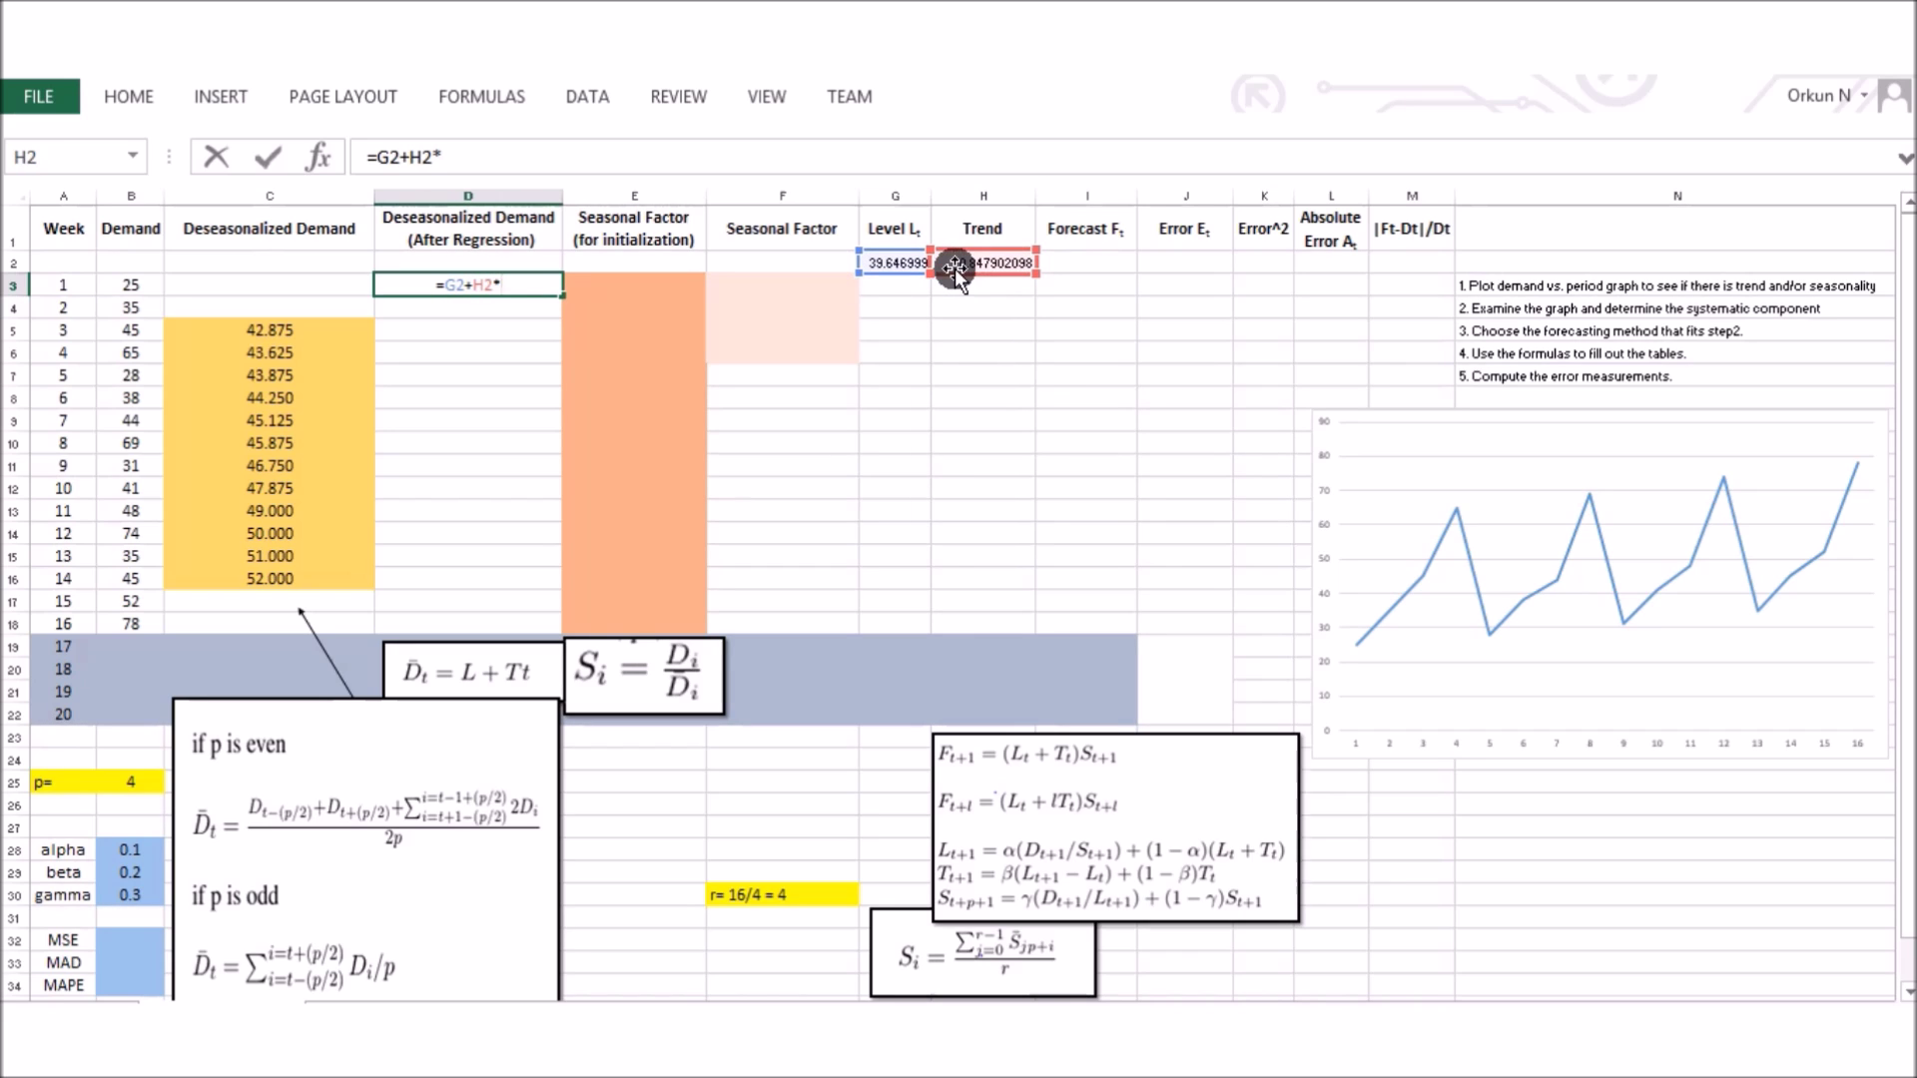
left_click(64, 286)
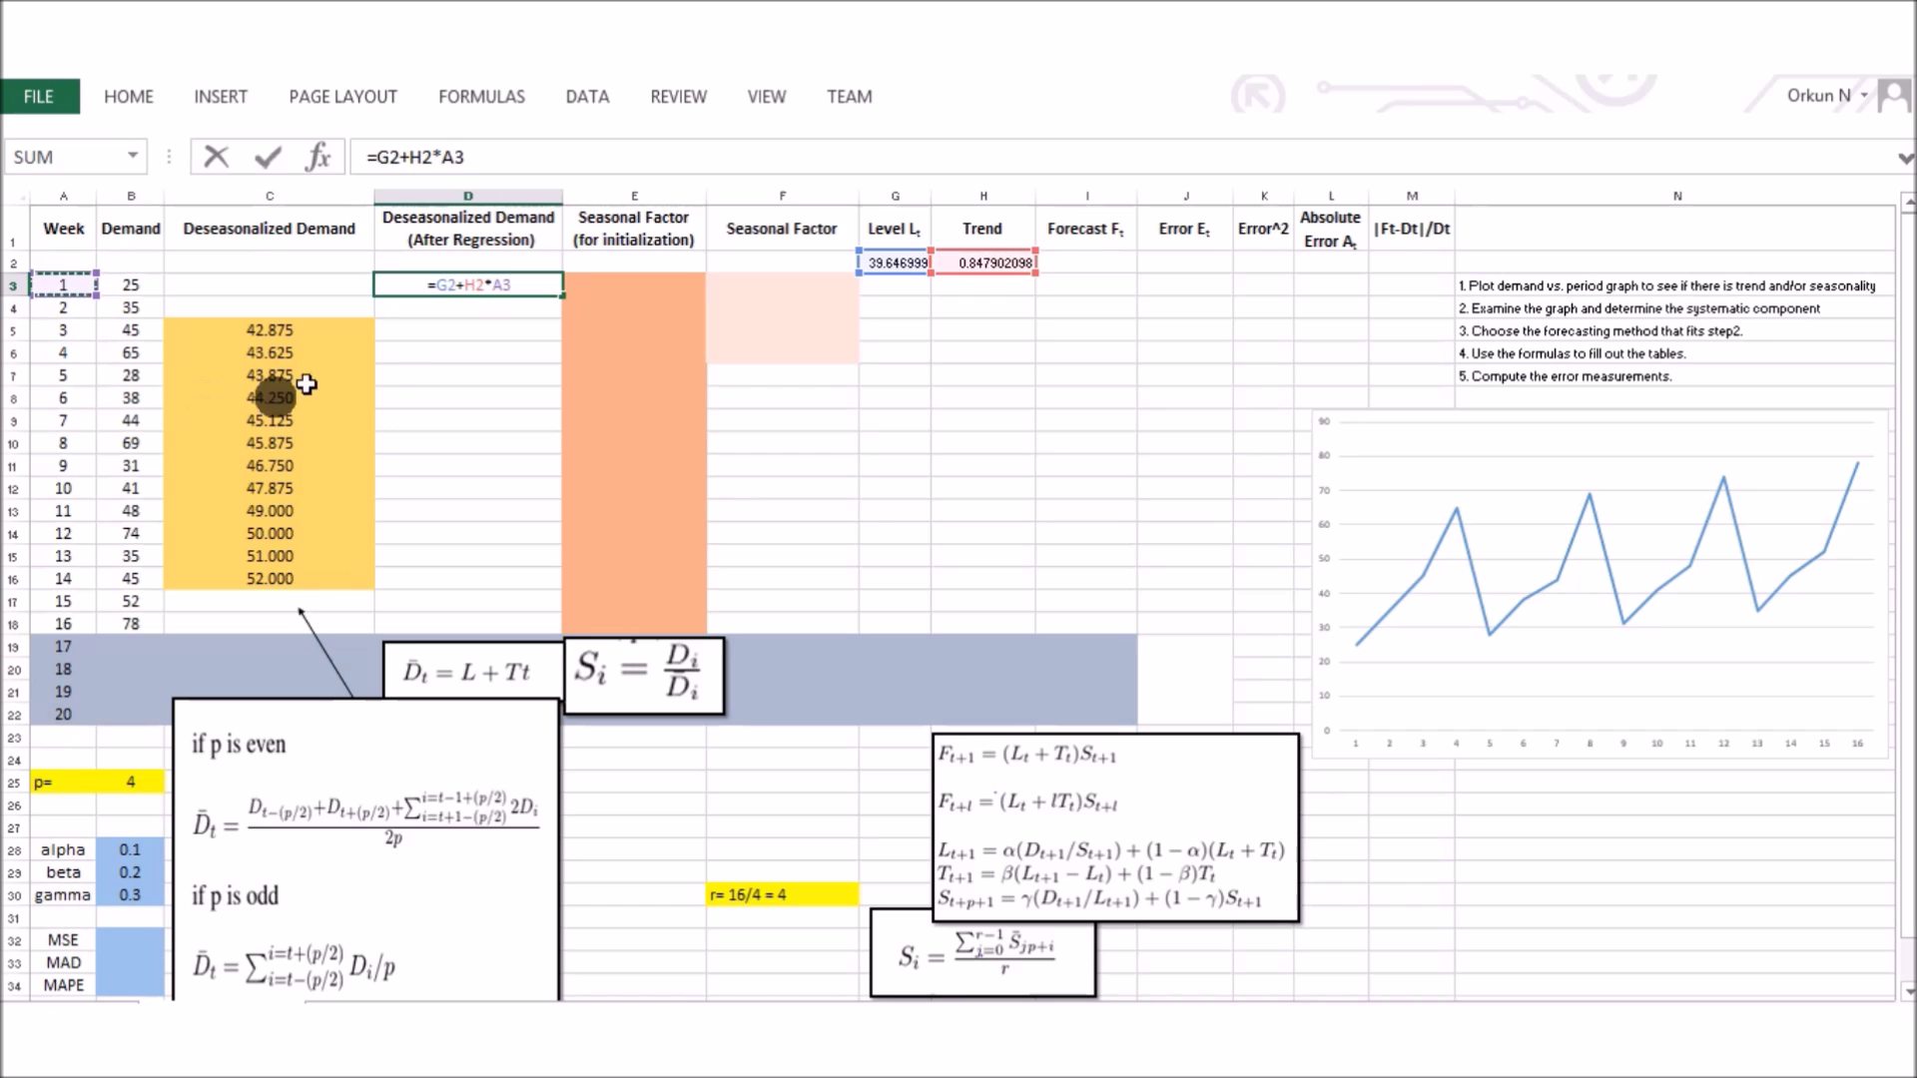
- Make the level and trend references absolute, giving =$G$2+$H$2*A3, and fill the formula from D3 down to D18
left_click(387, 157)
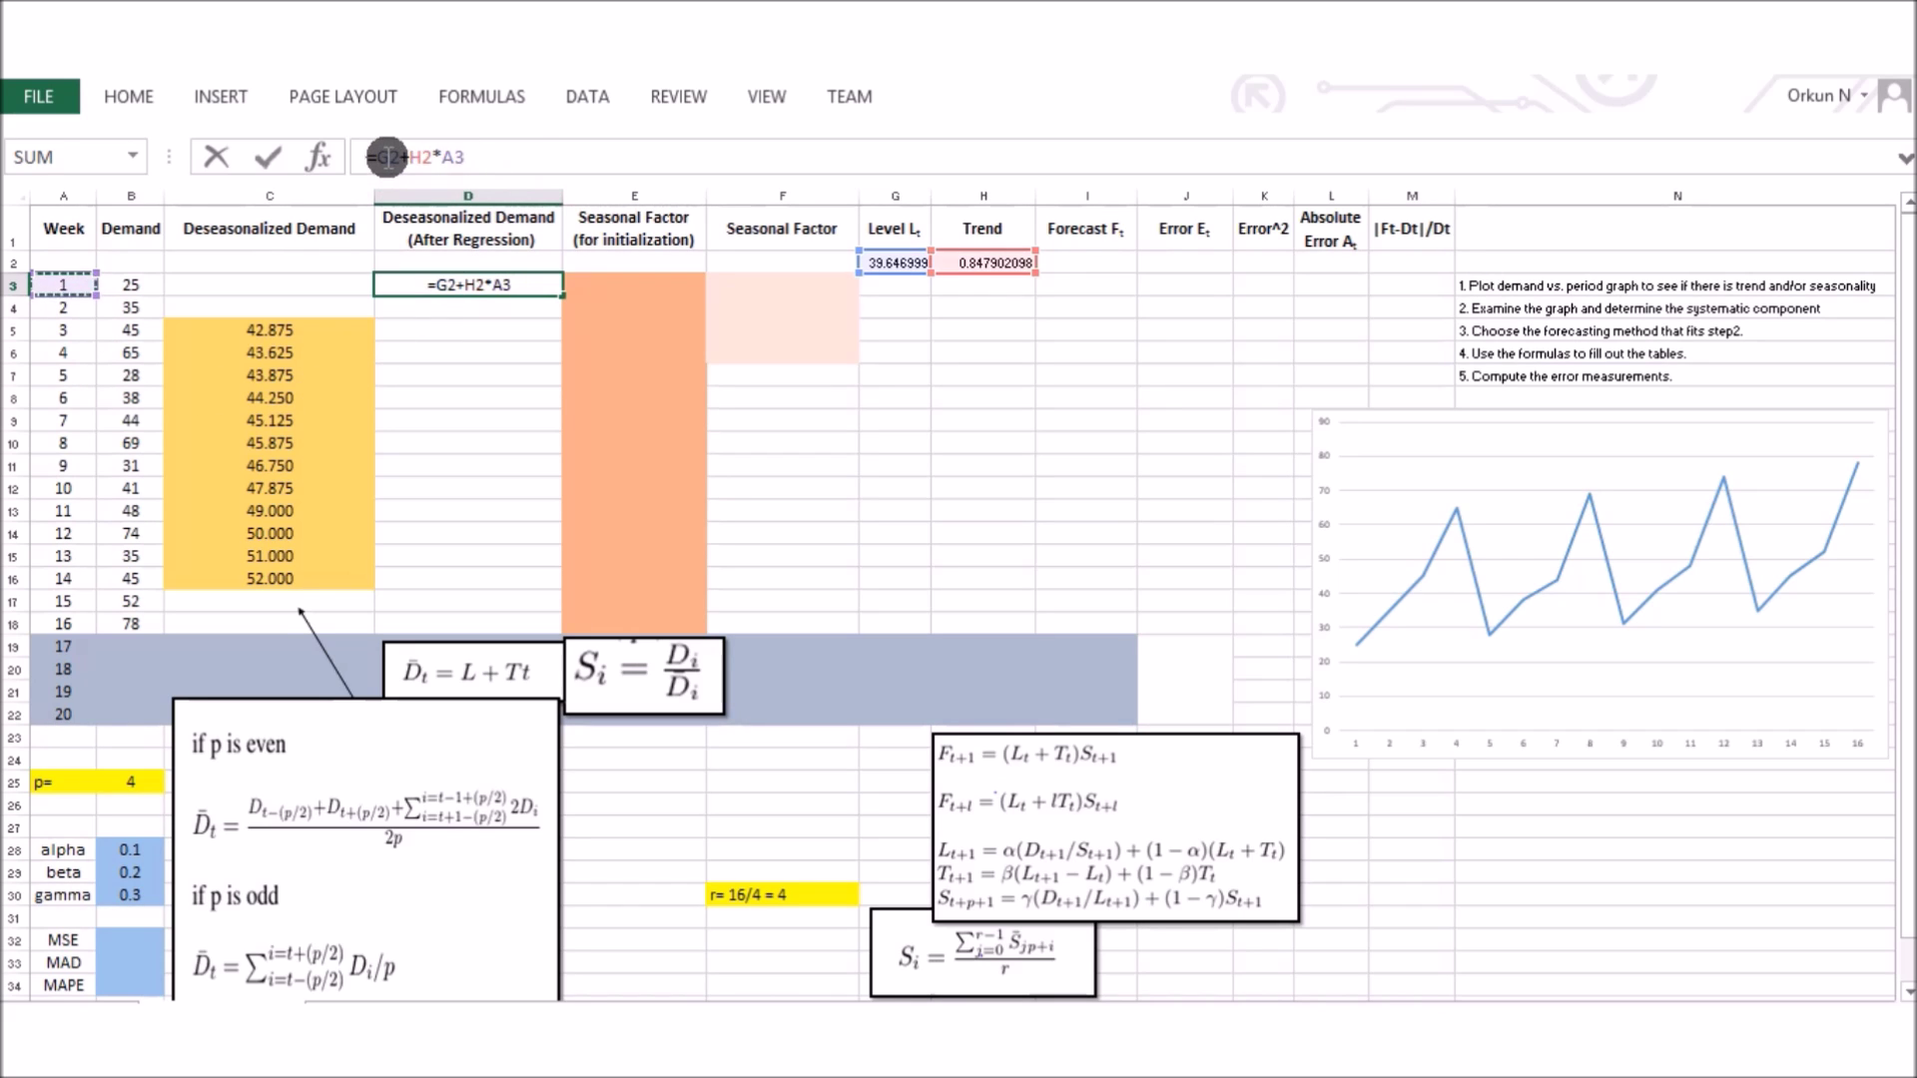
key("F4")
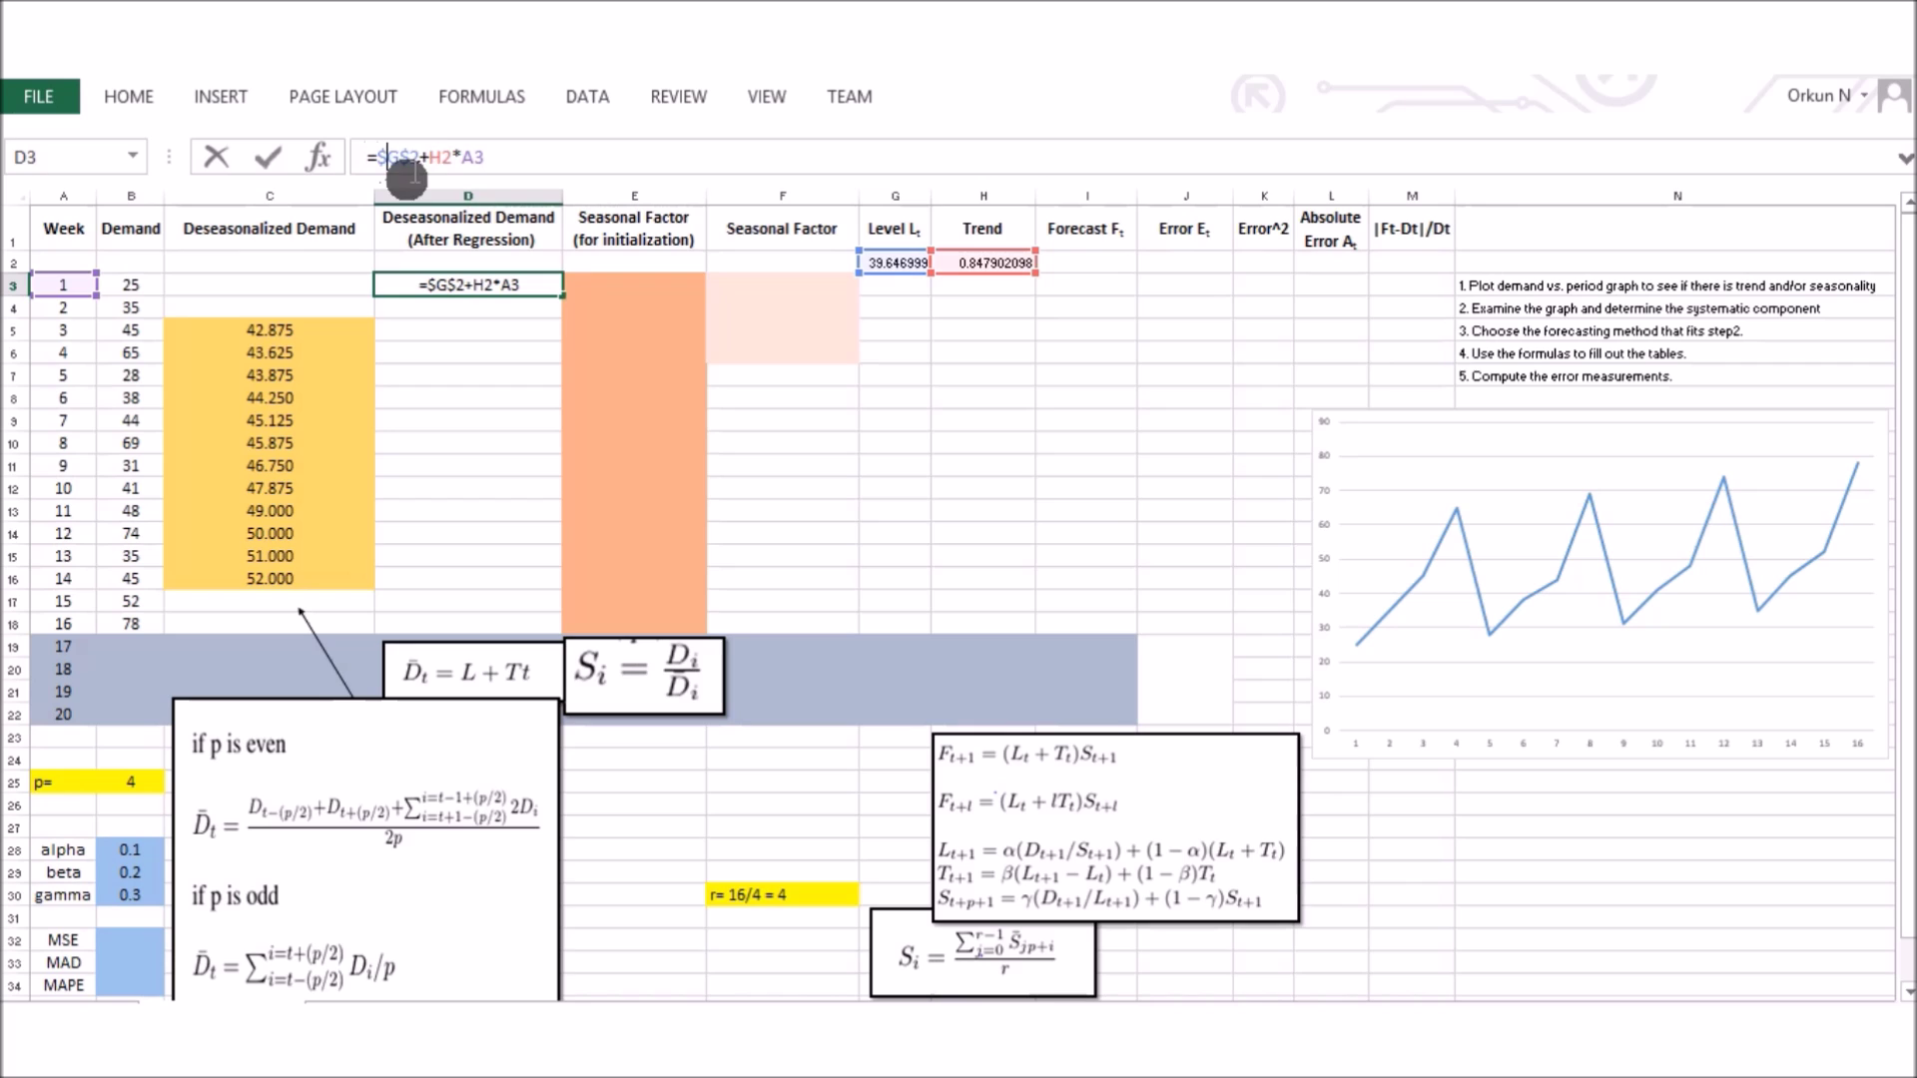
left_click(433, 157)
key("F4")
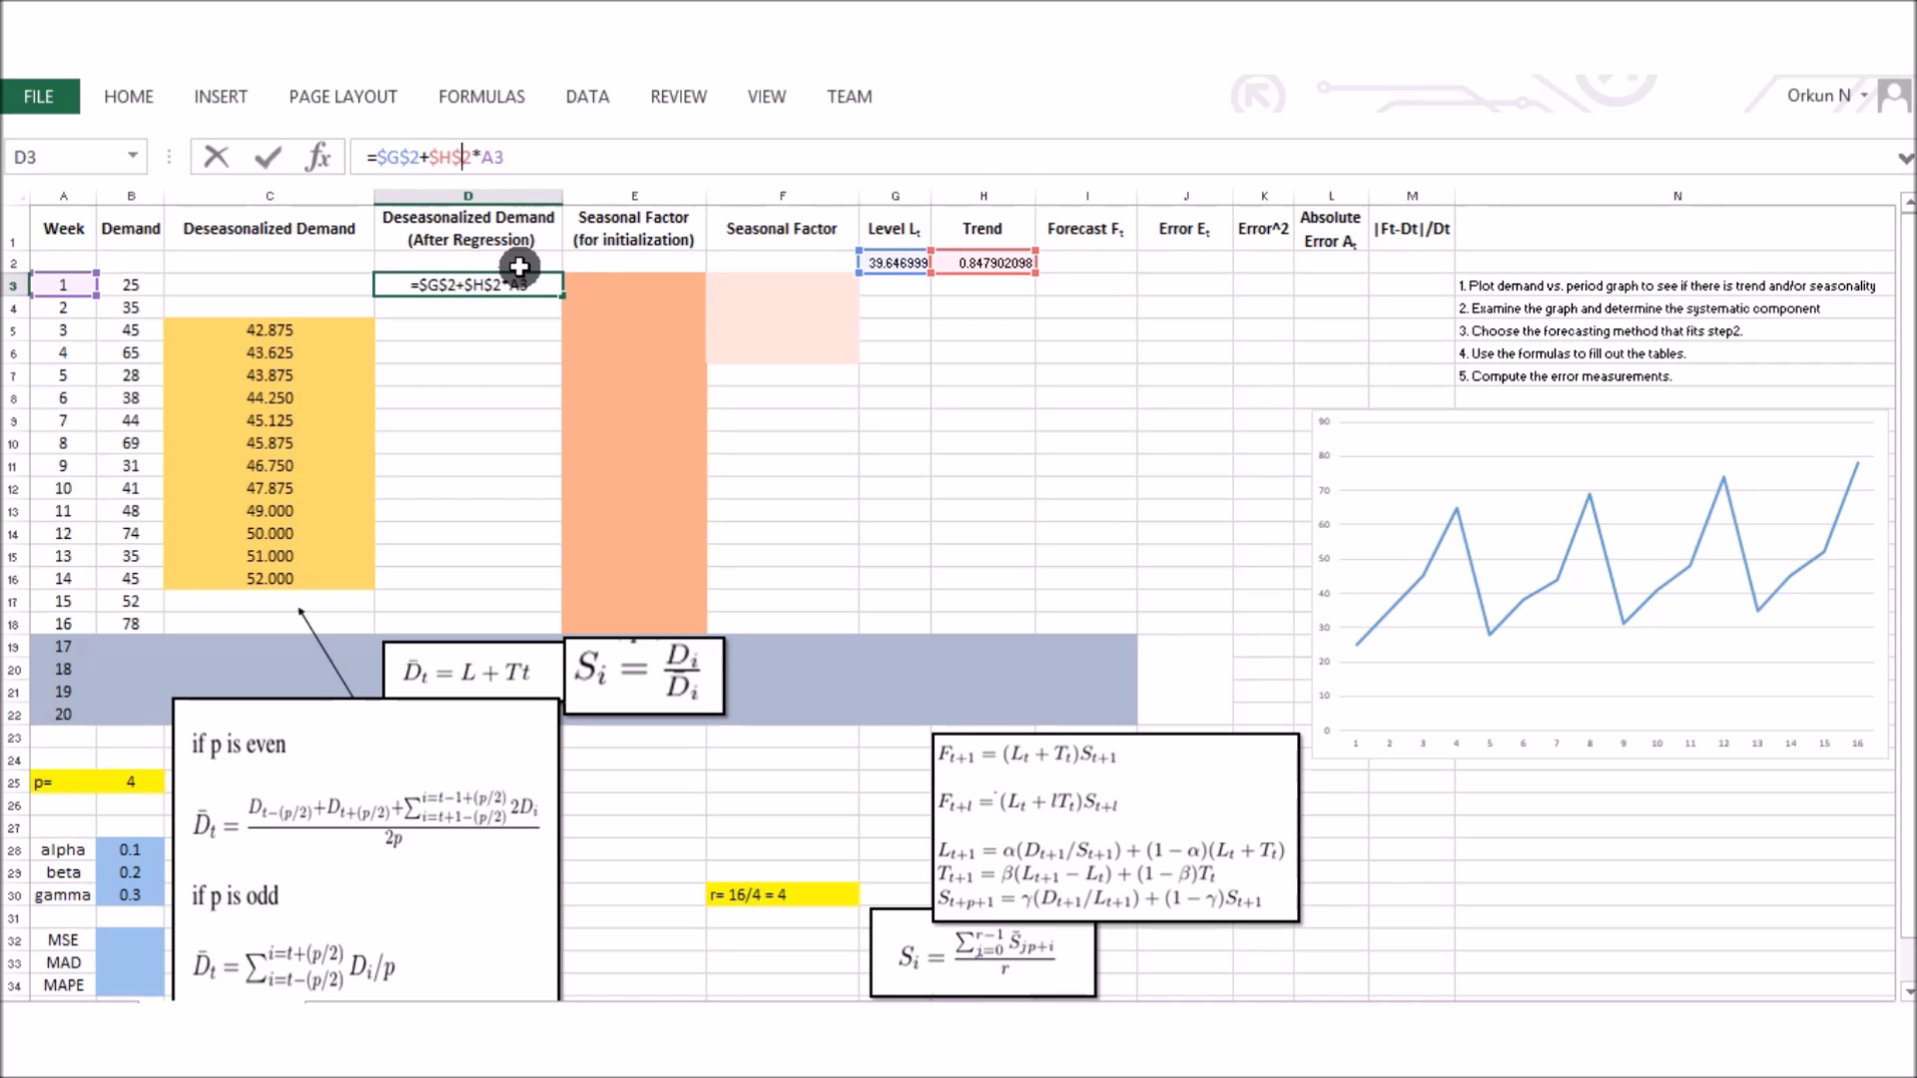
key("Return")
left_click(545, 285)
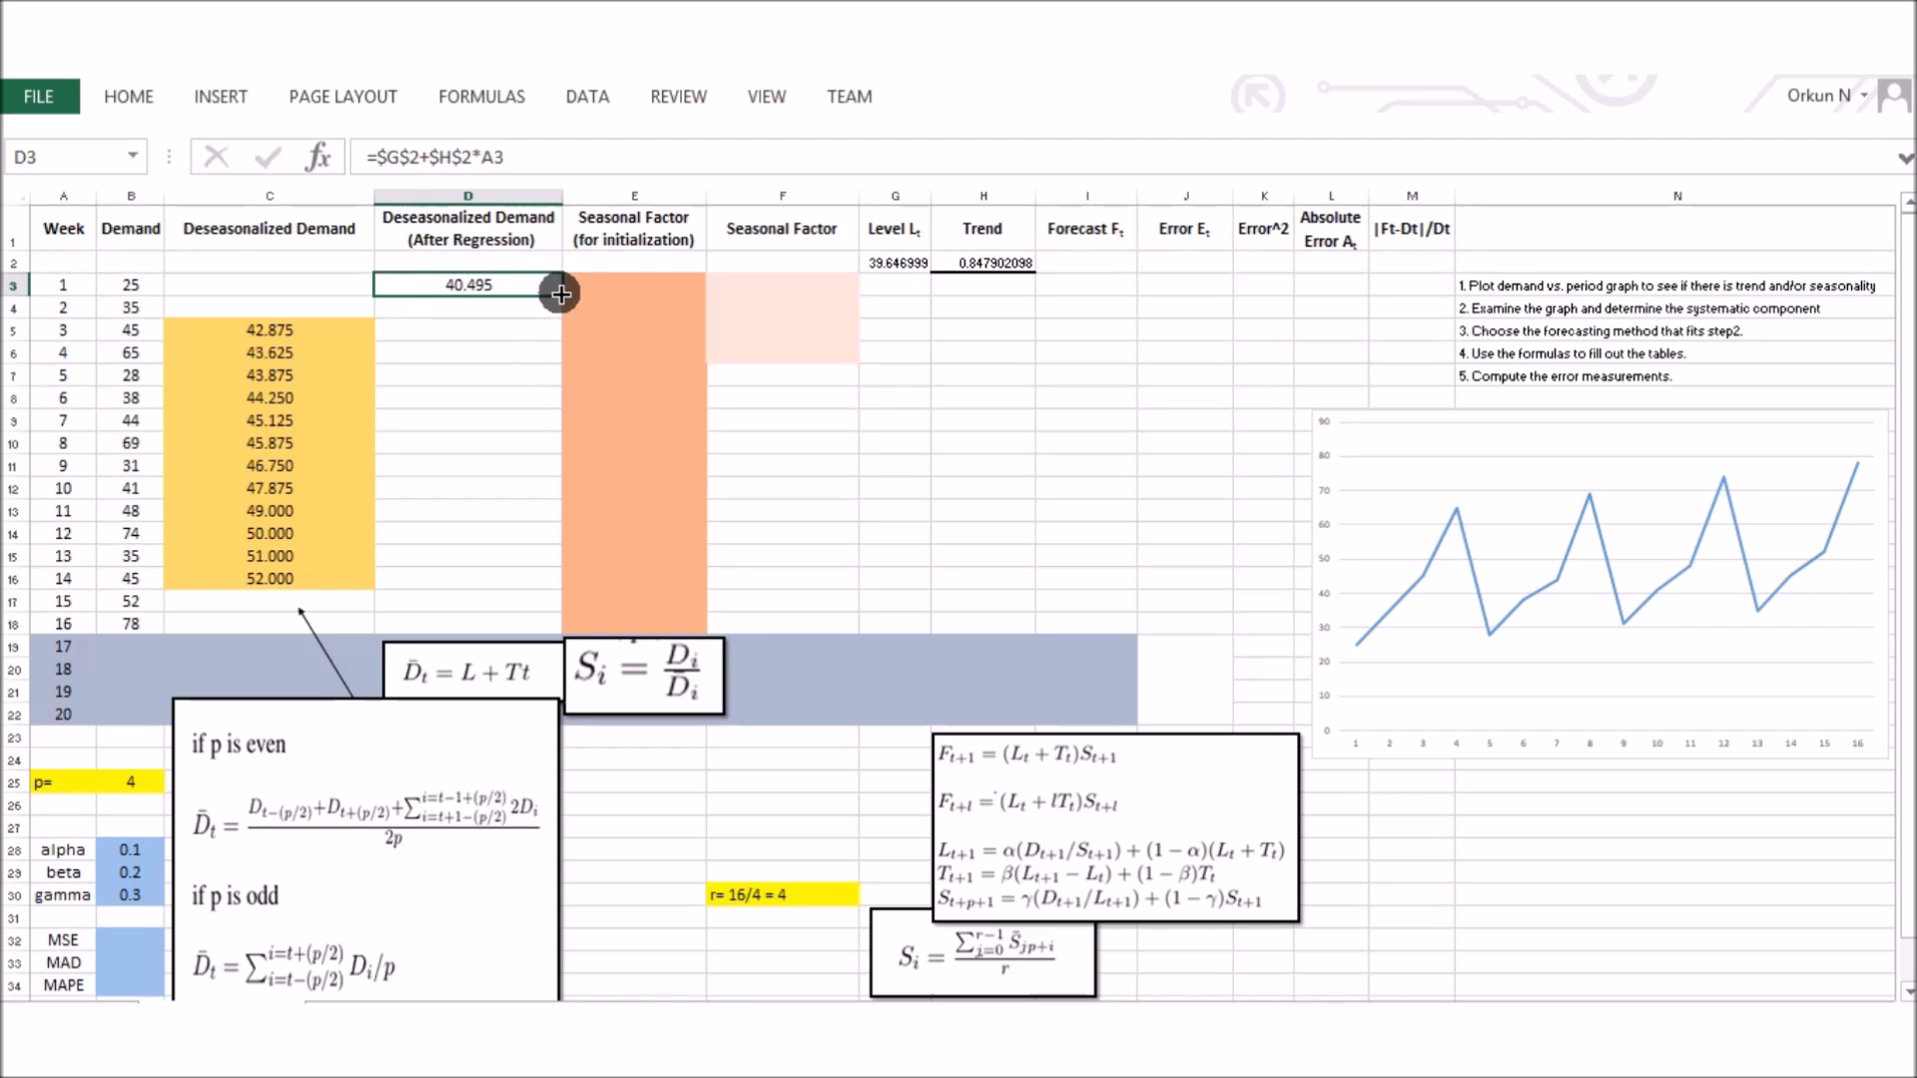
left_click_drag(560, 296, 480, 629)
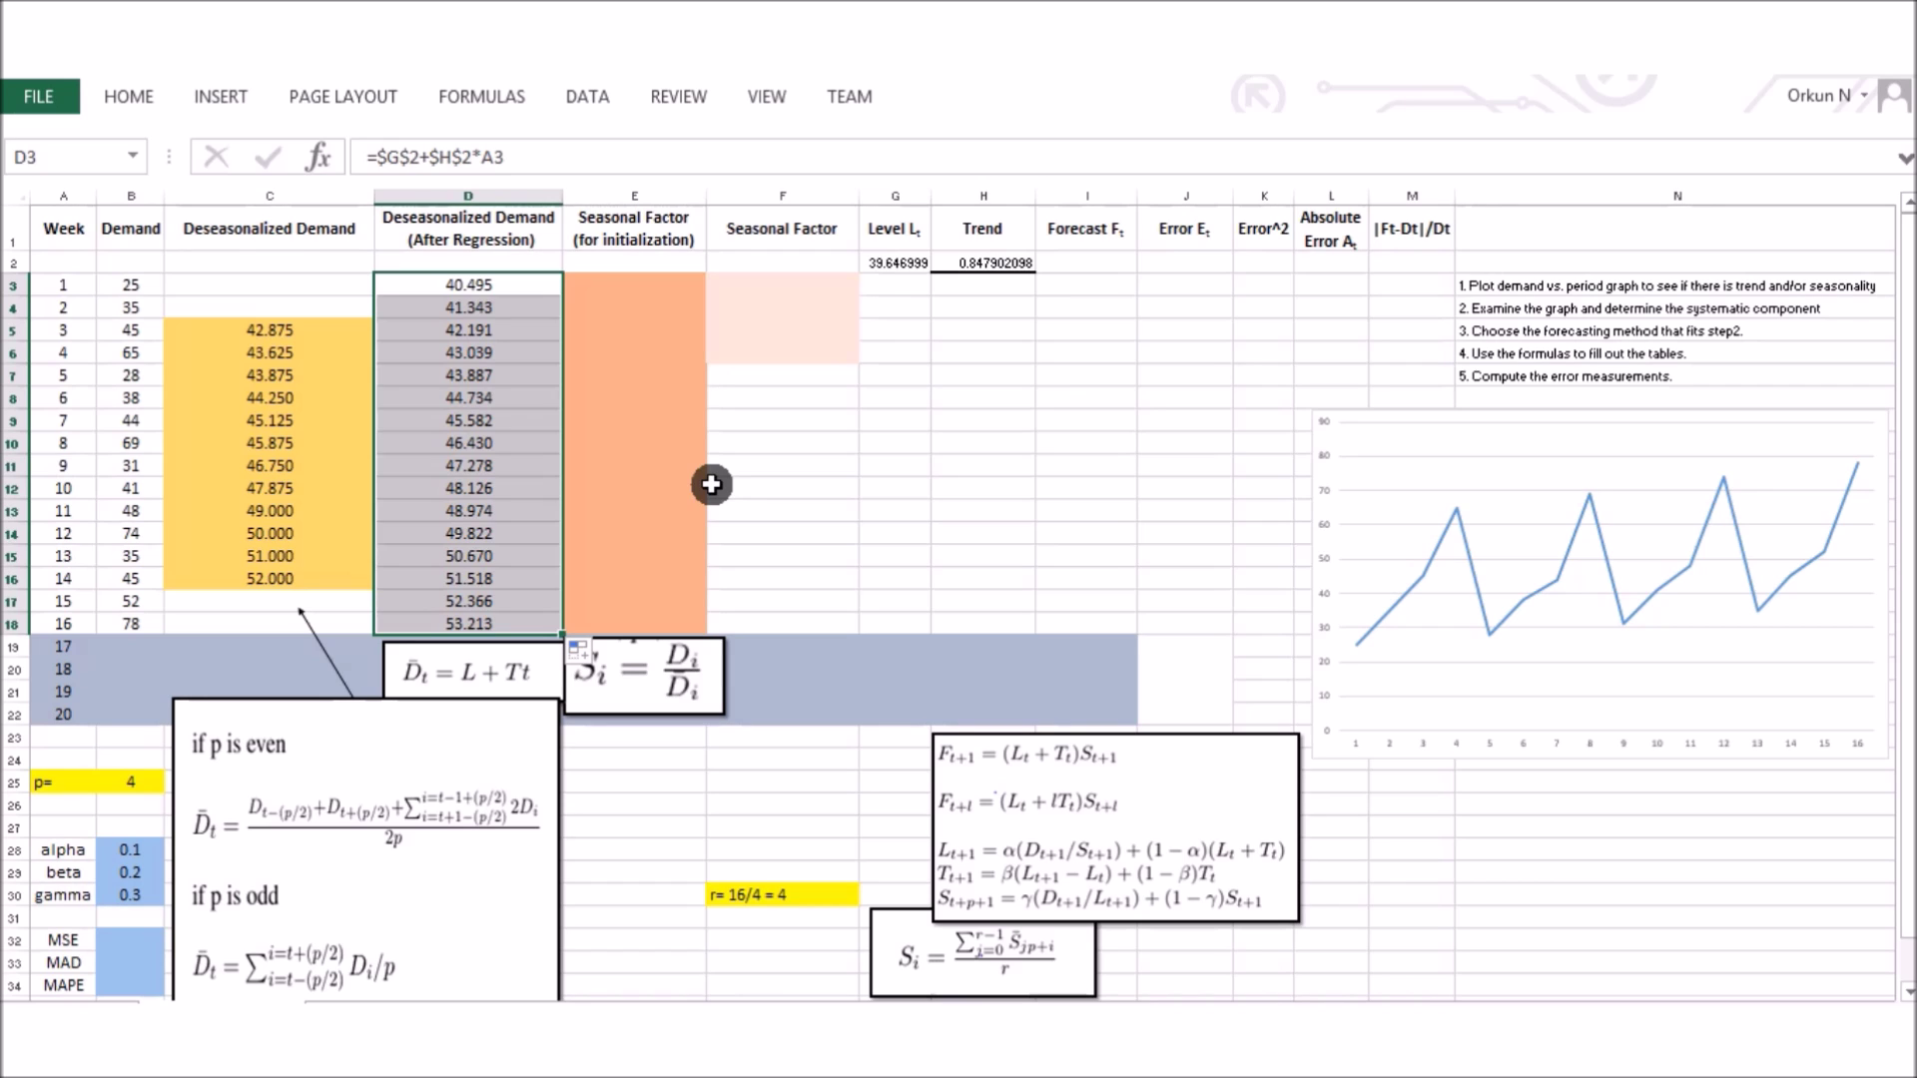
- Calculate the initialization seasonal factor in E3 with =B3/D3 and fill it down to E18
left_click(644, 284)
type("=")
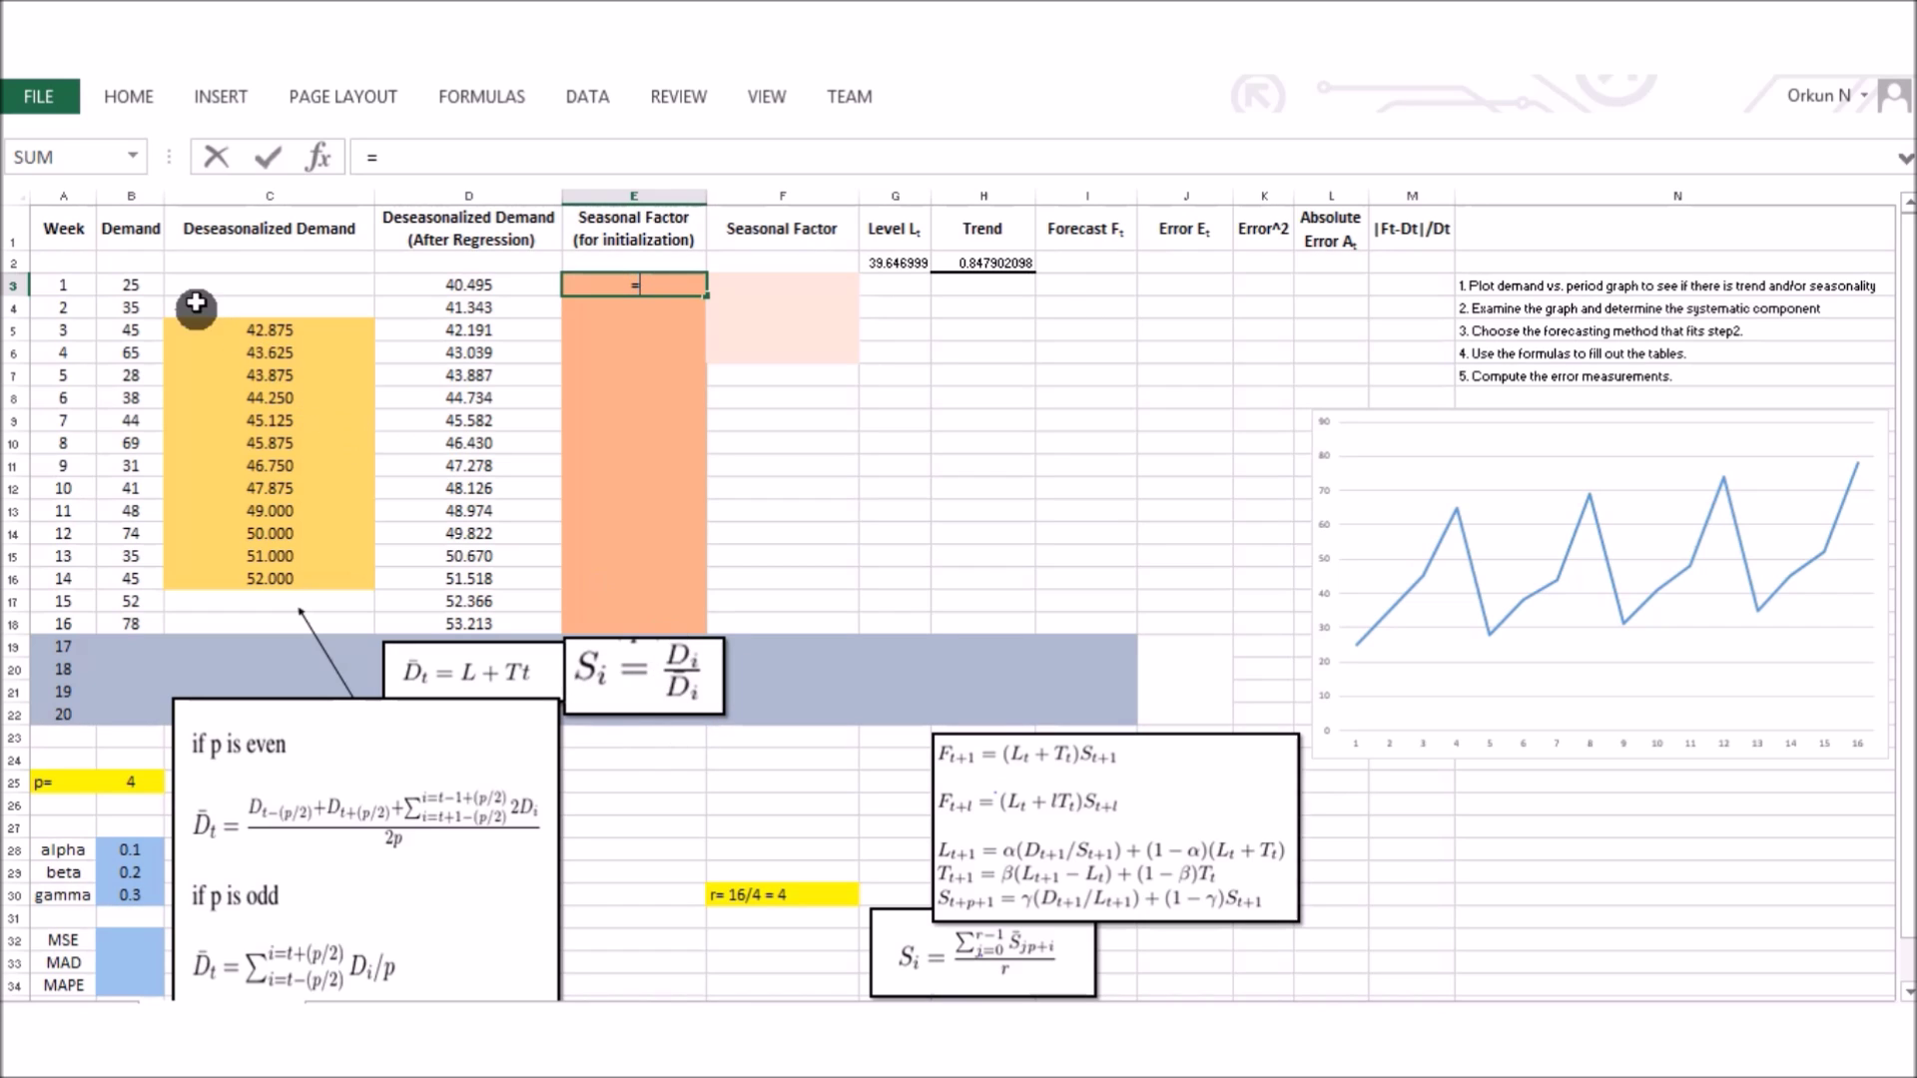
left_click(130, 285)
type("/")
left_click(462, 290)
key("Return")
left_click(683, 294)
left_click_drag(706, 296, 704, 641)
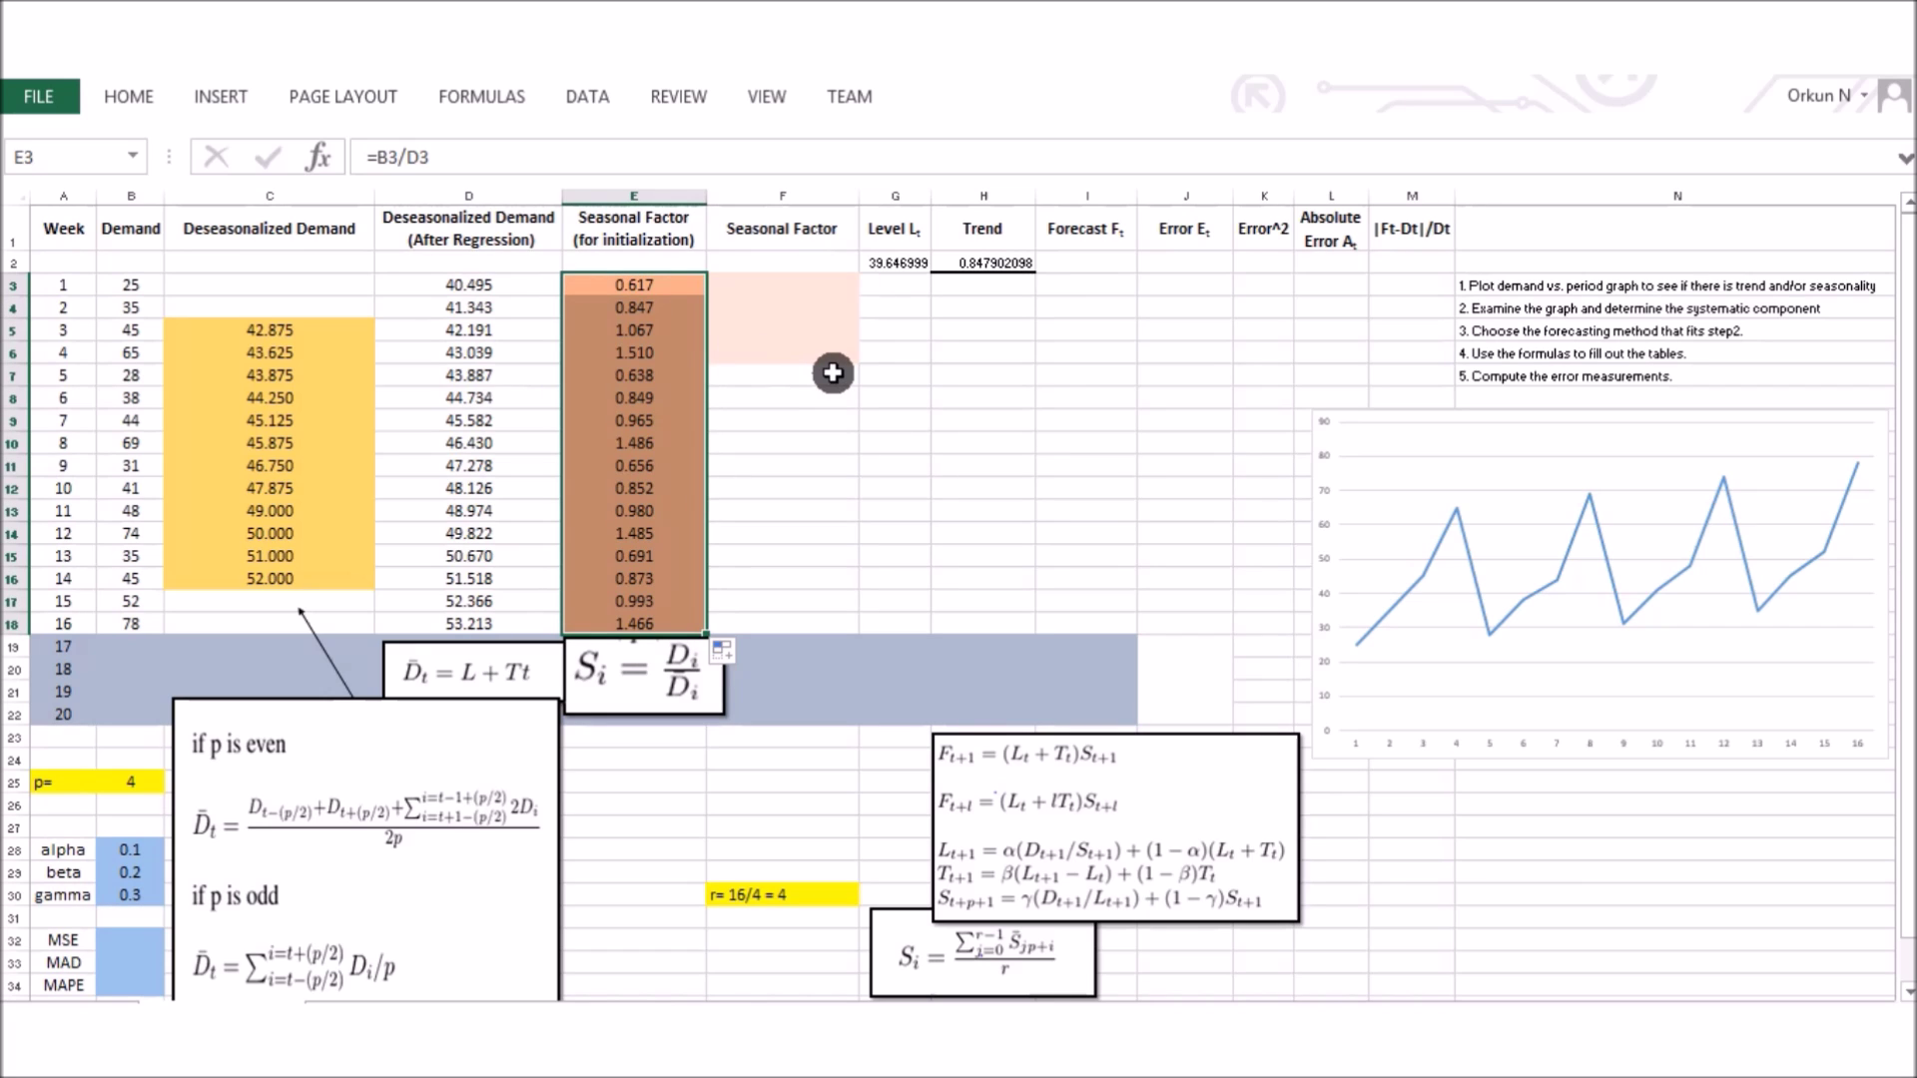
left_click(776, 282)
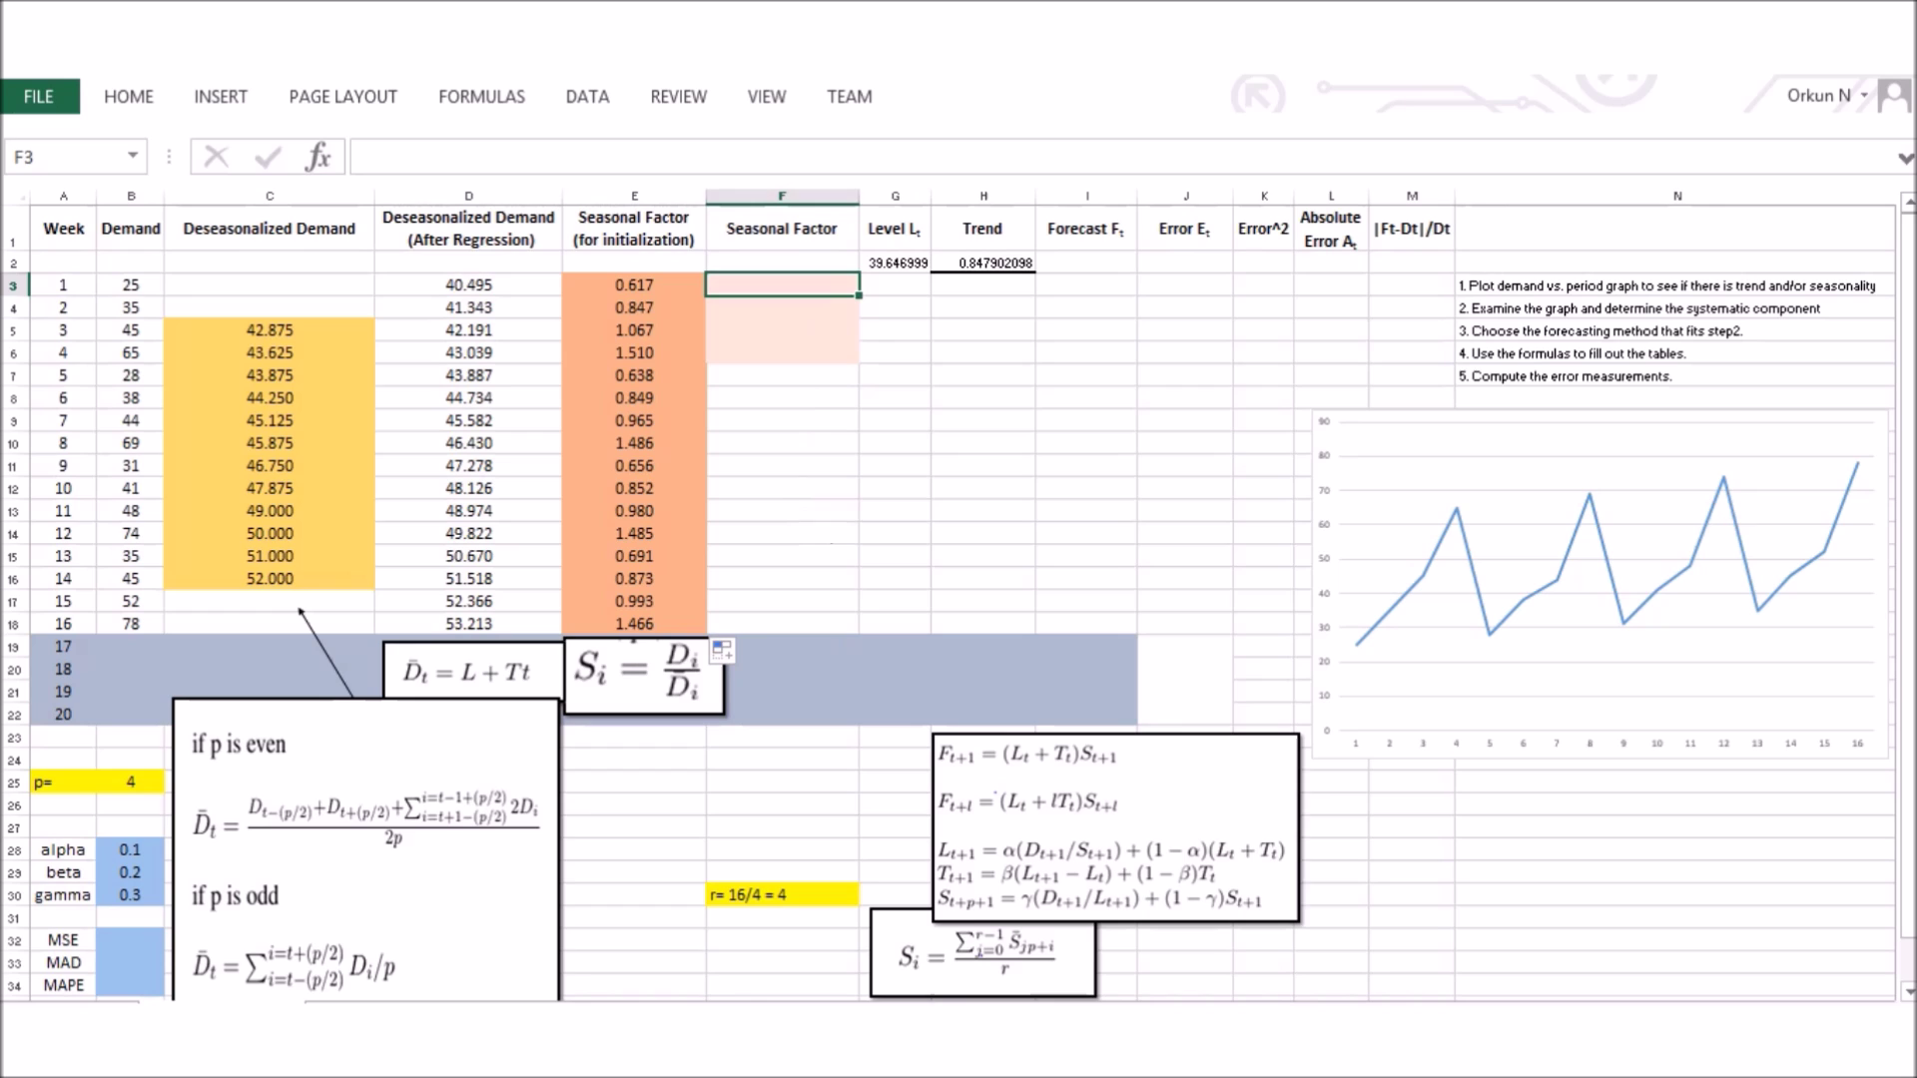
left_click(950, 943)
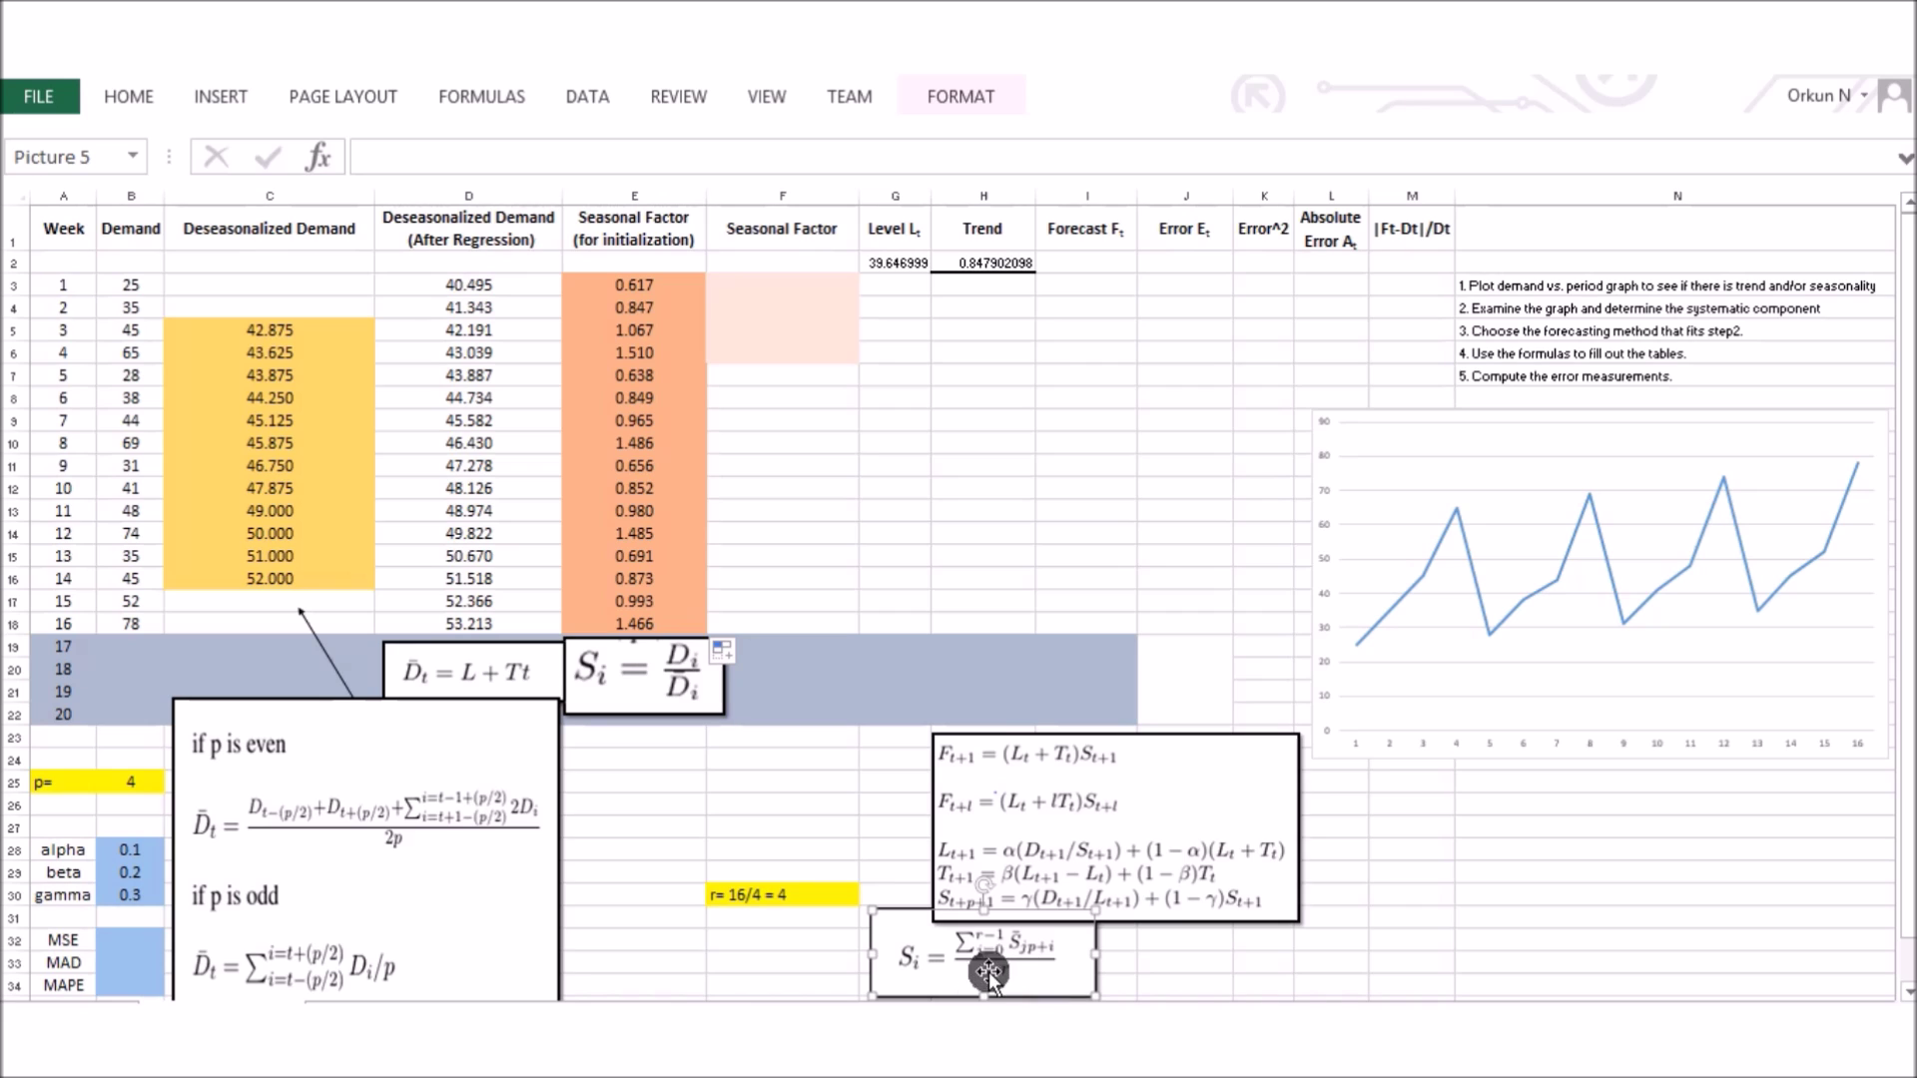
left_click_drag(762, 283, 772, 347)
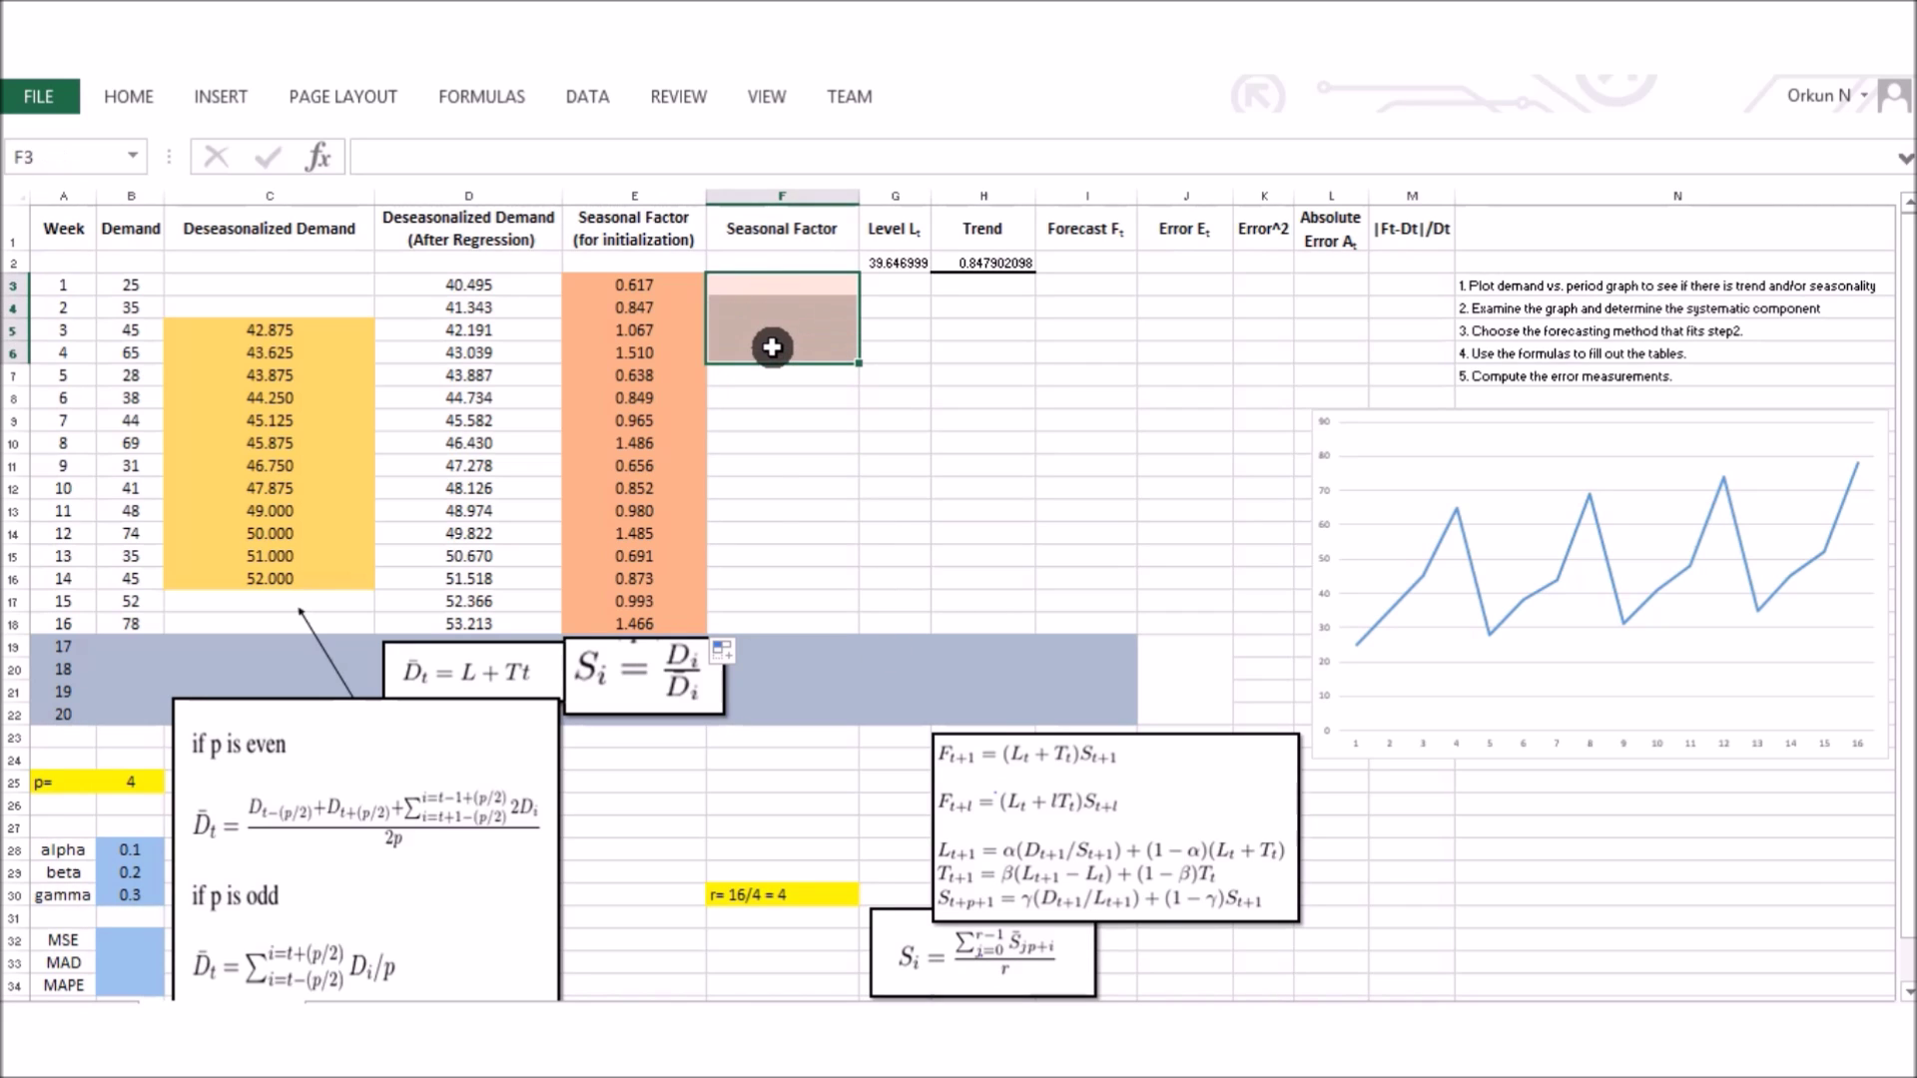
- Average the matching seasonal factors in F3 with =(E3+E7+E11+E15)/4 and fill the formula down to F6
left_click(753, 289)
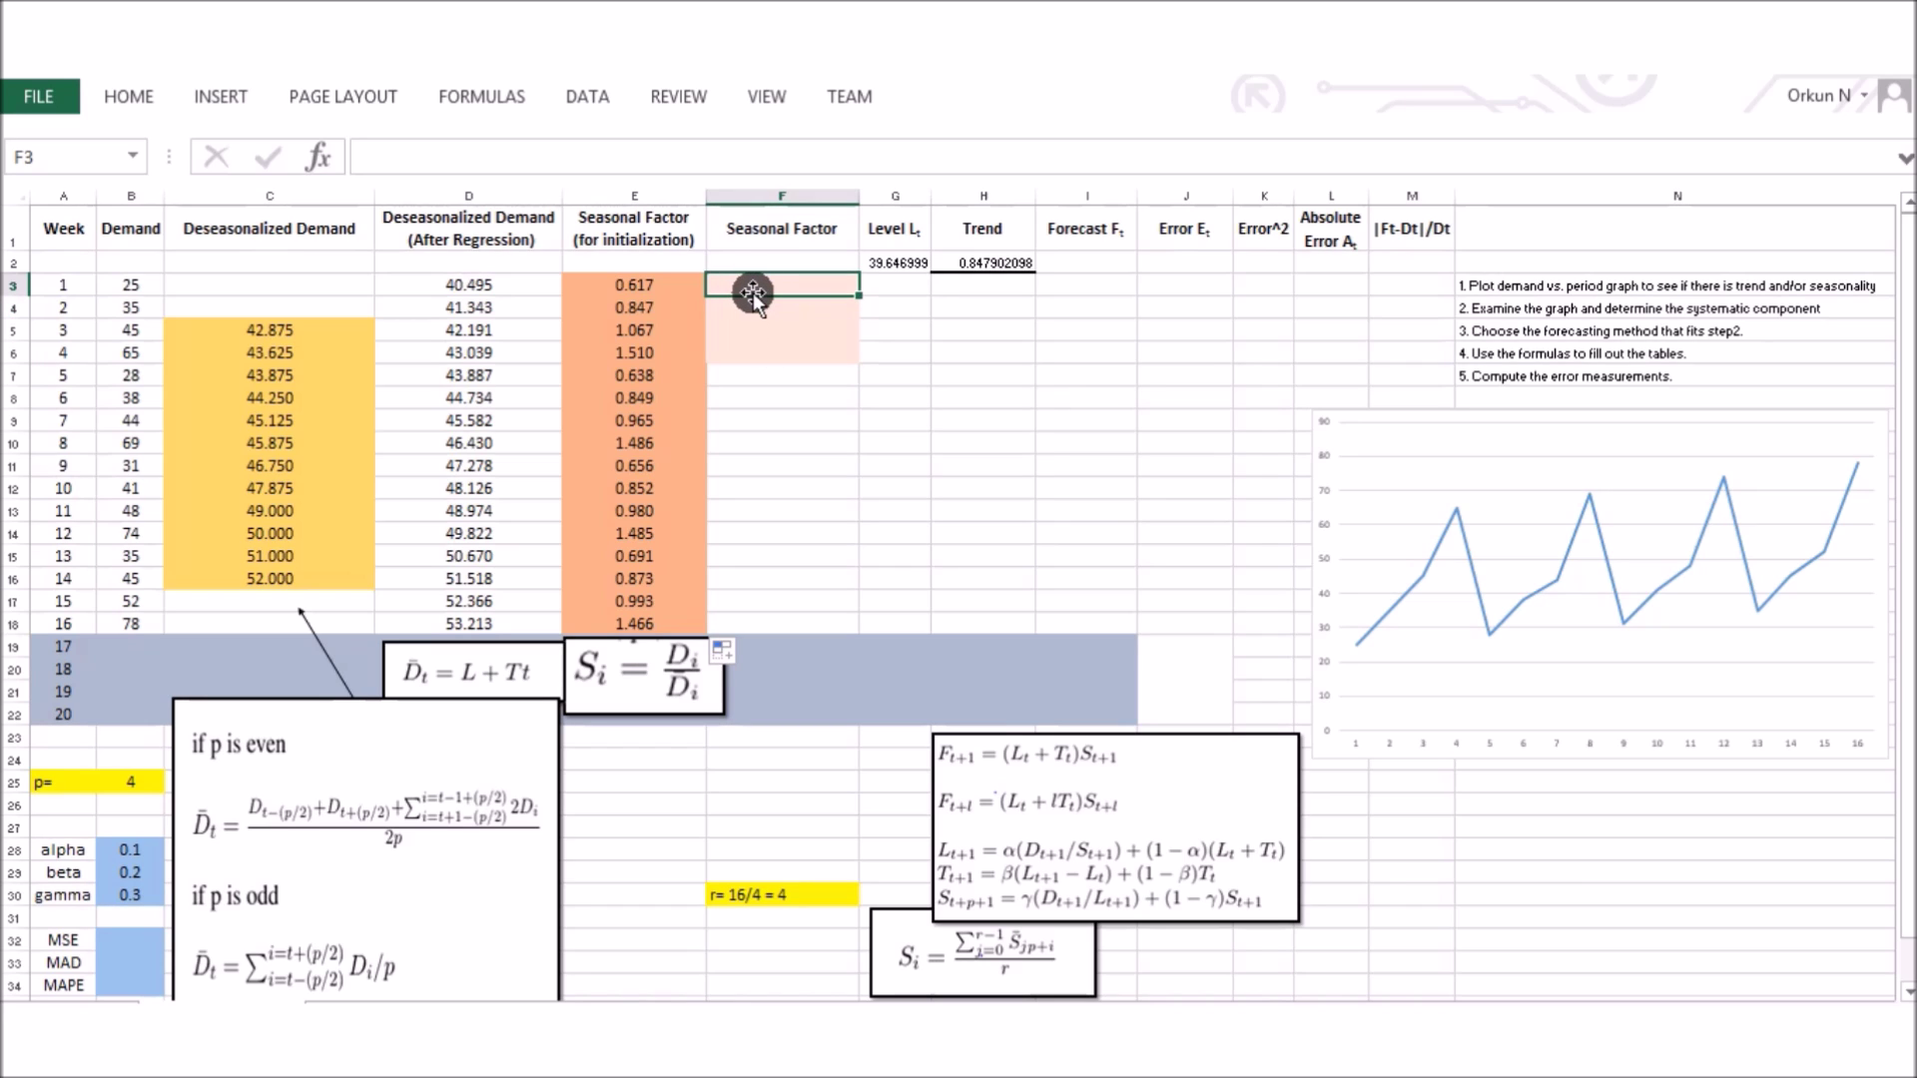
type("=(")
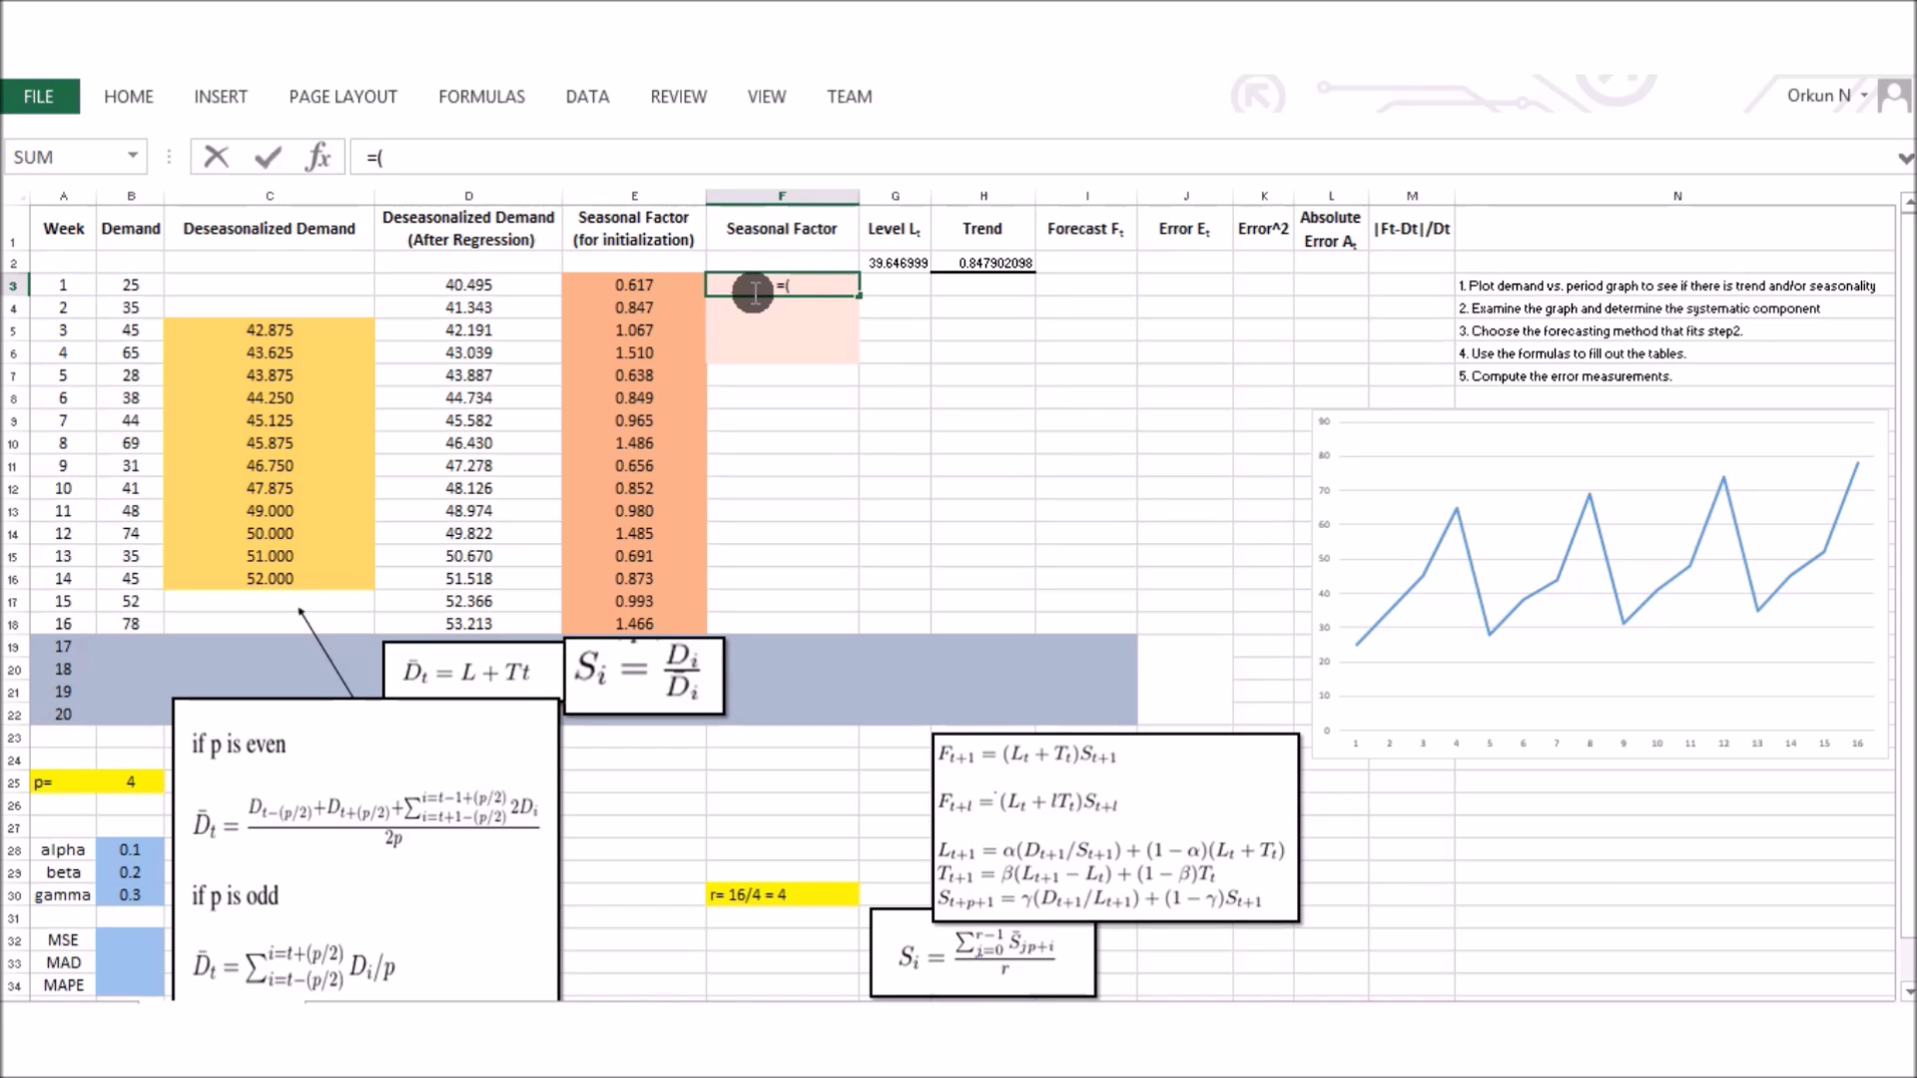
left_click(656, 295)
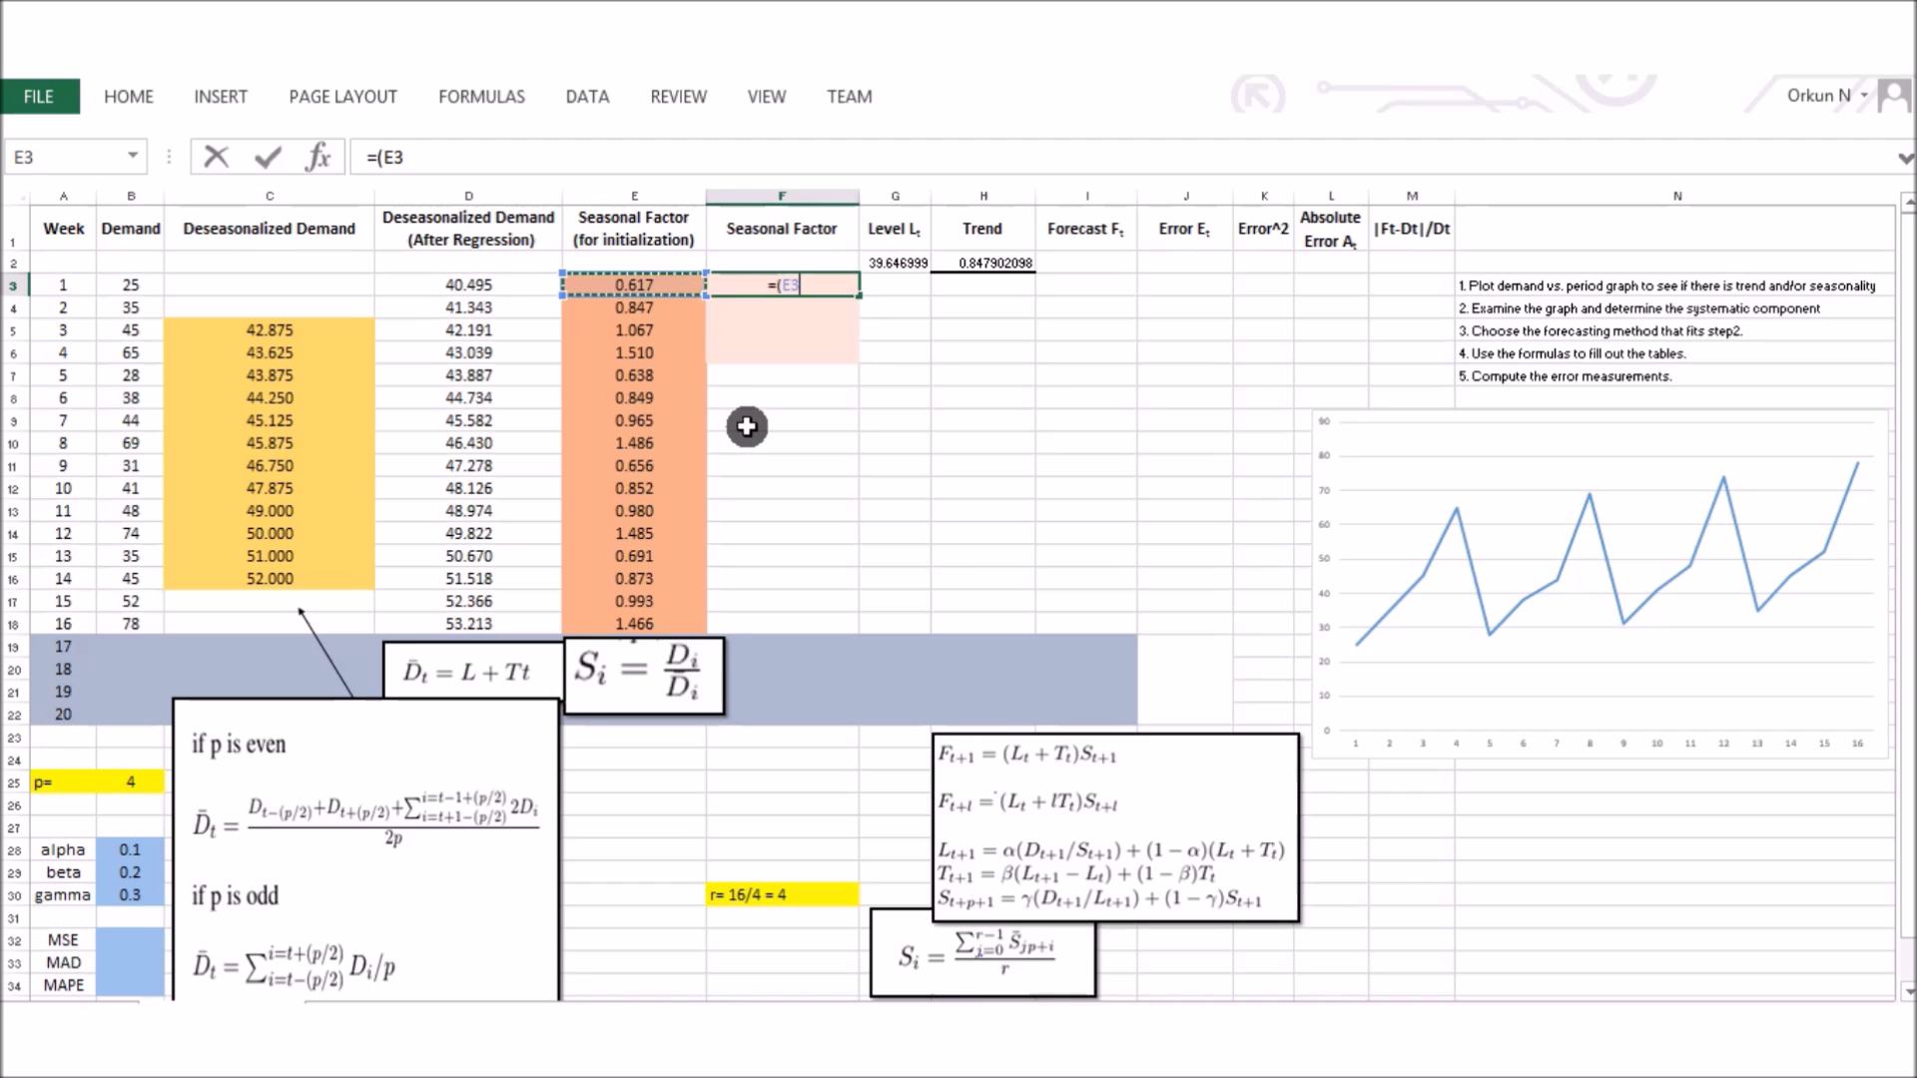
type("+")
left_click(651, 379)
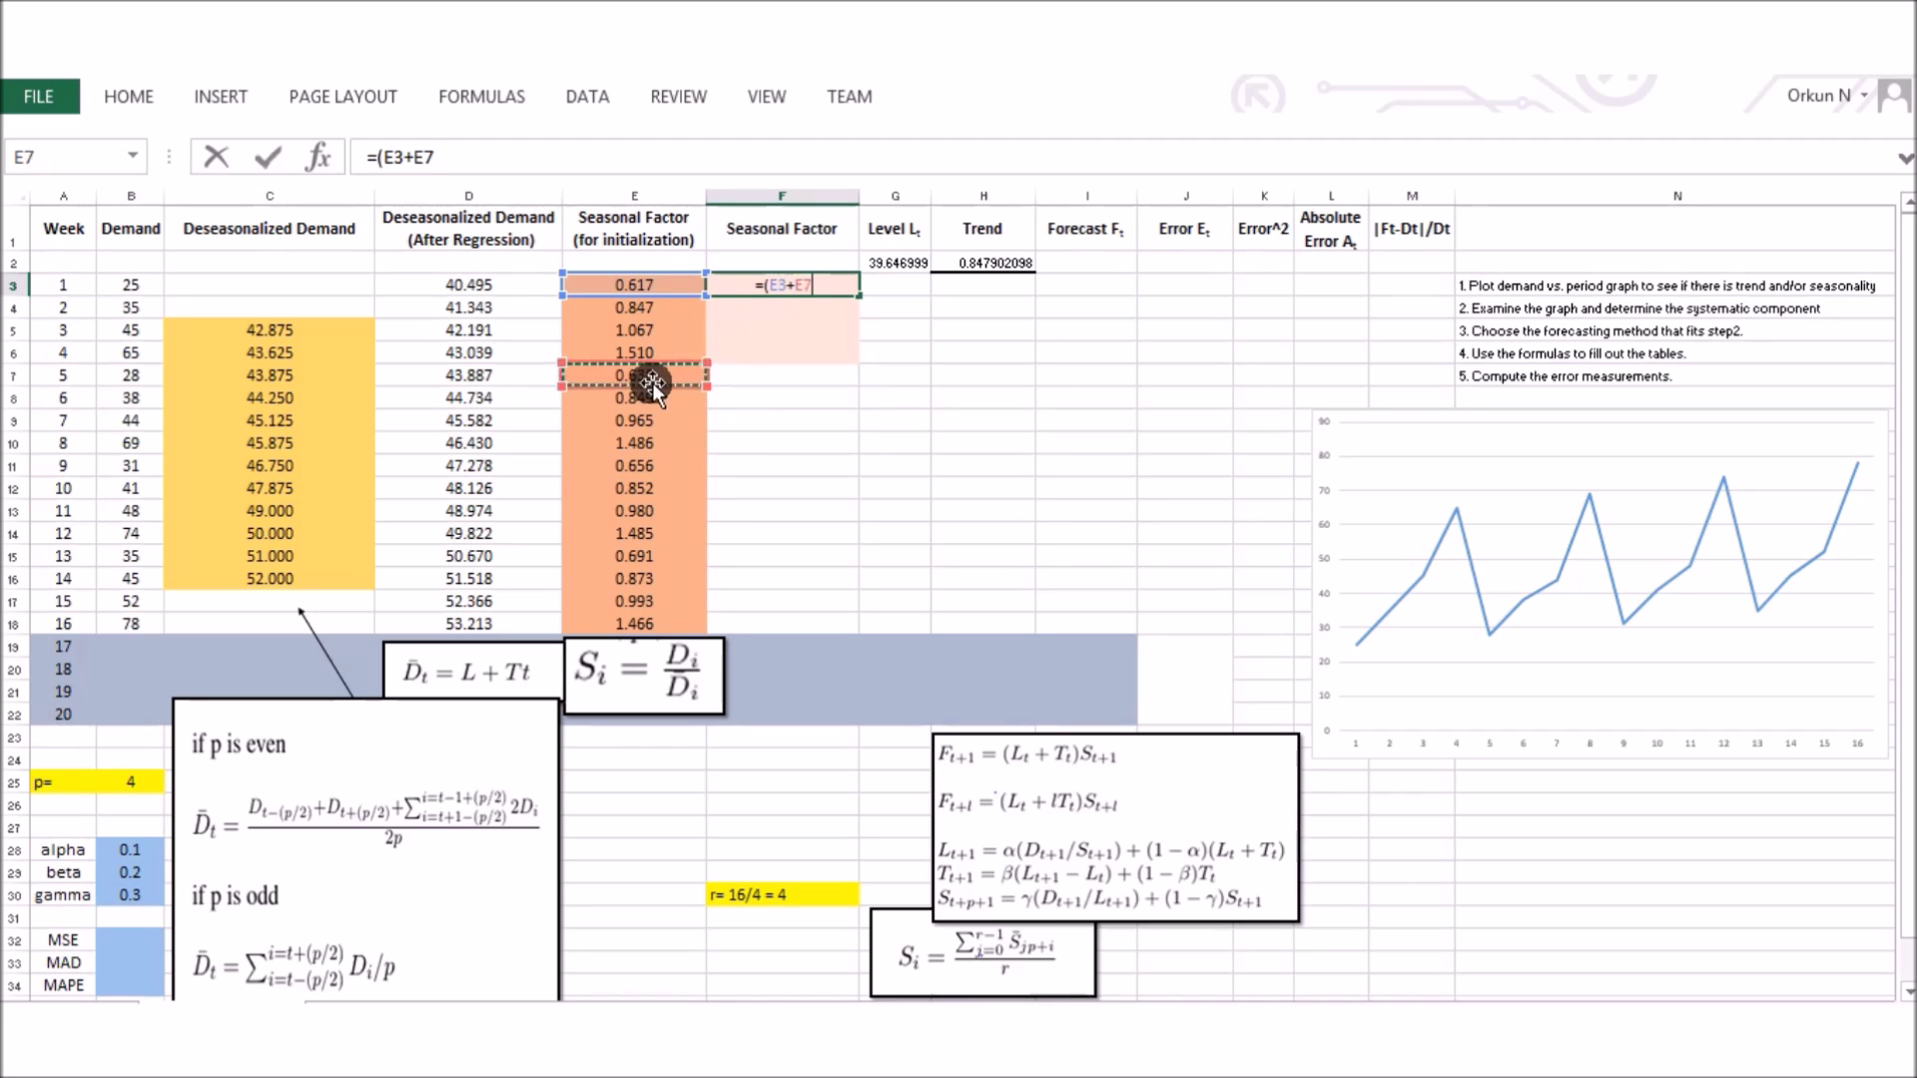
type("+")
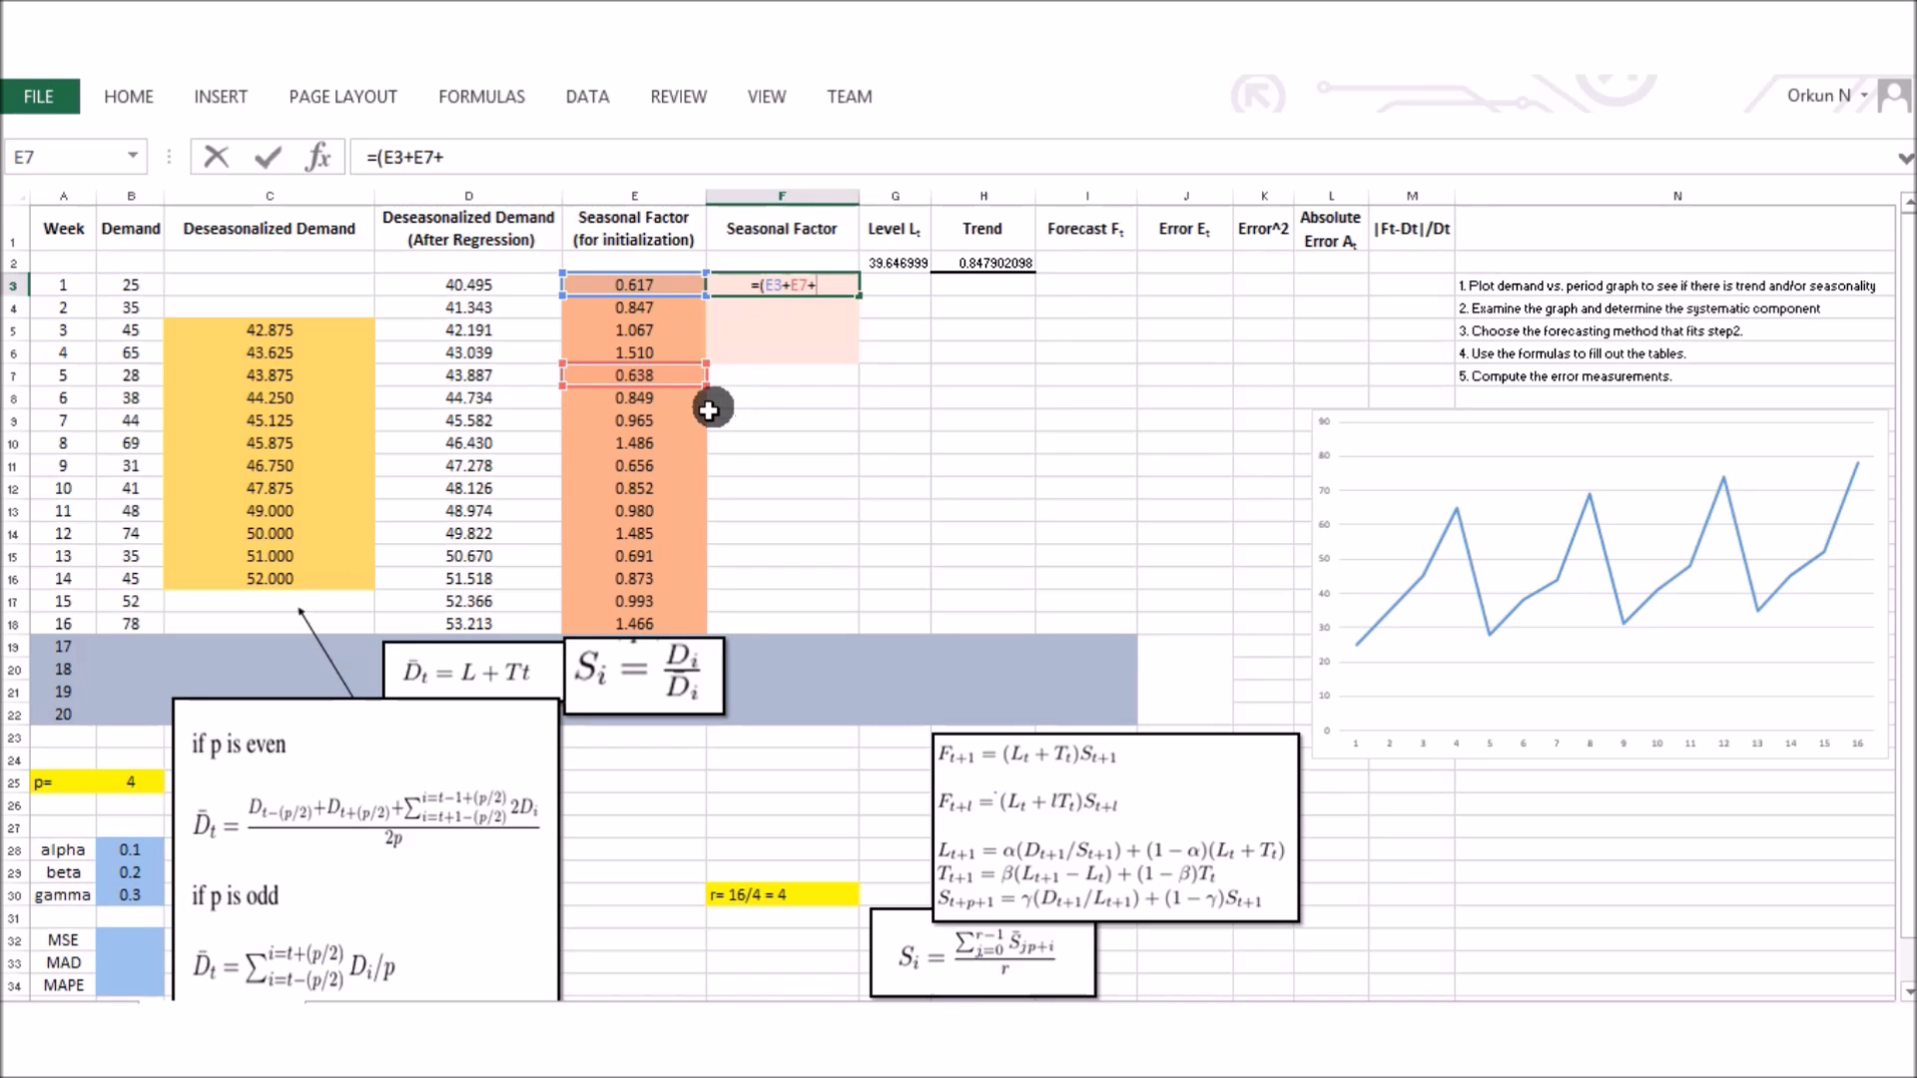
left_click(647, 465)
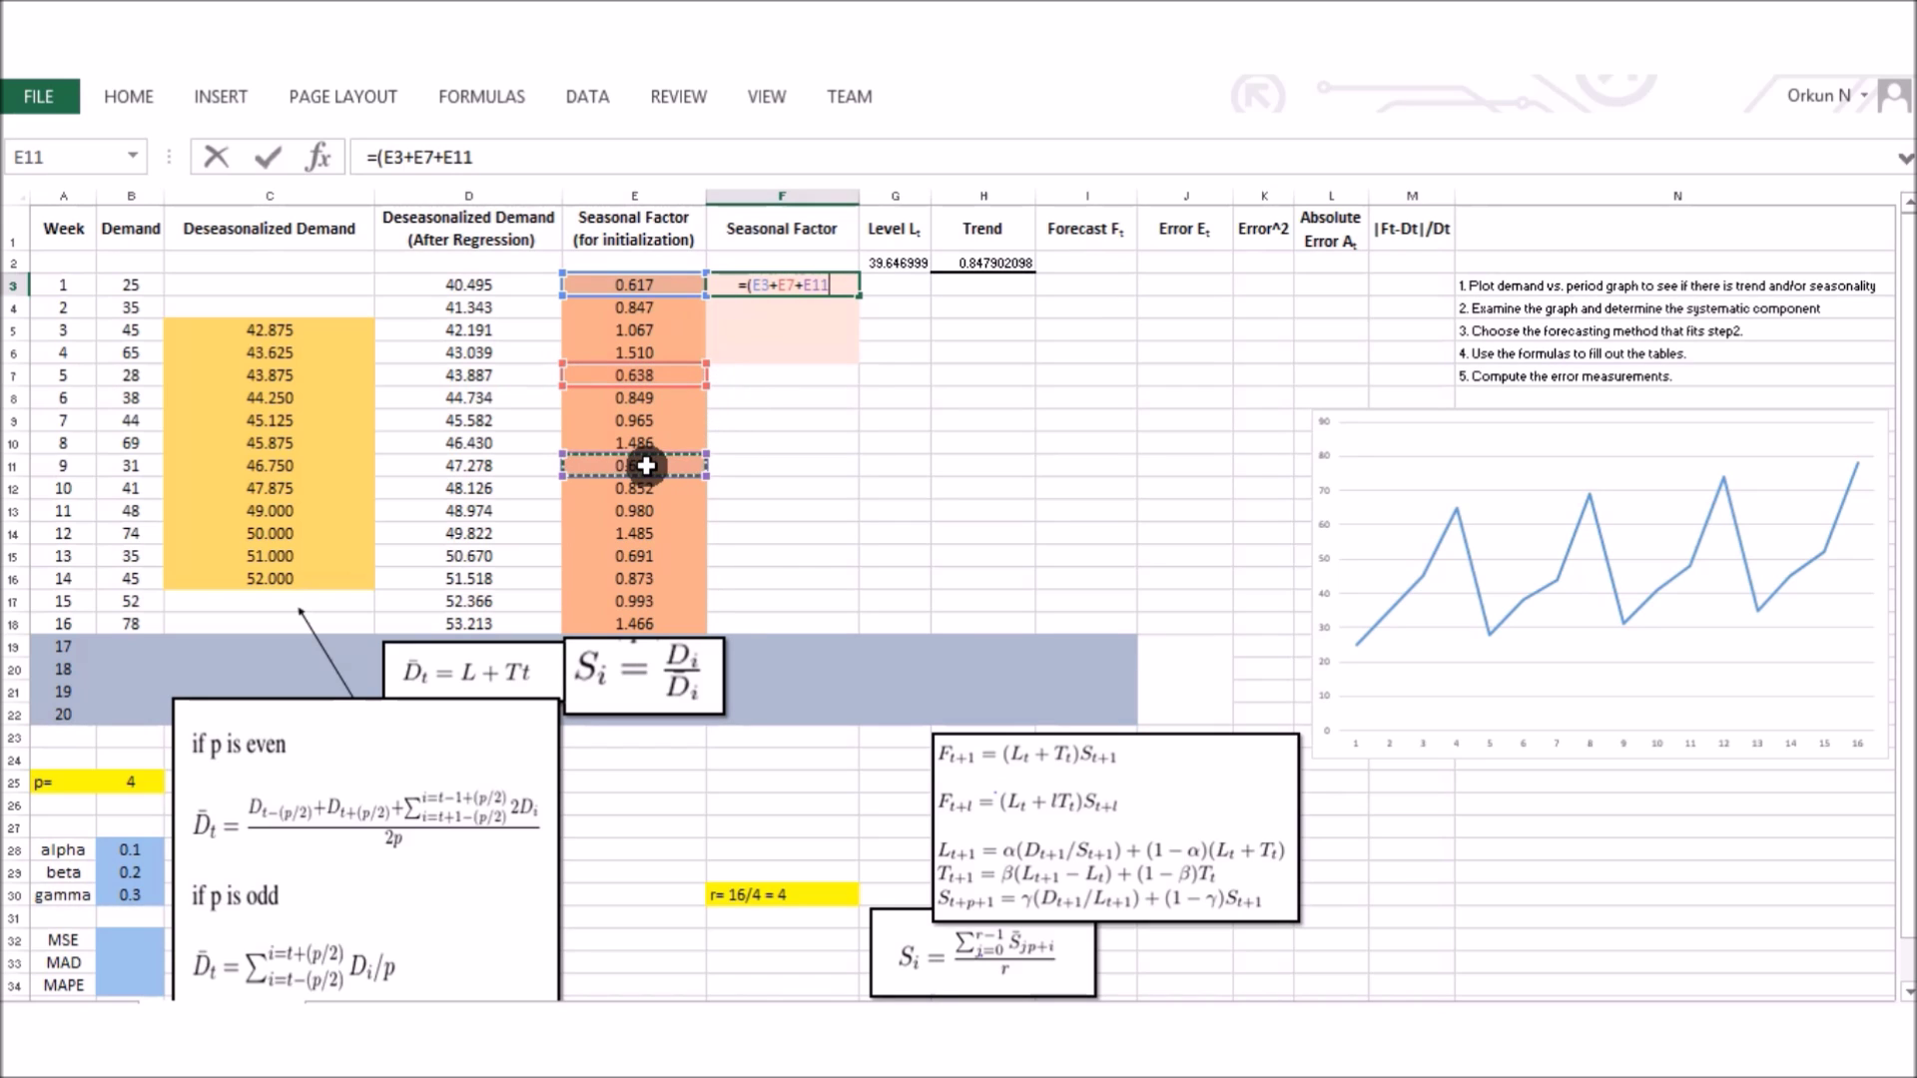
type("+")
left_click(631, 556)
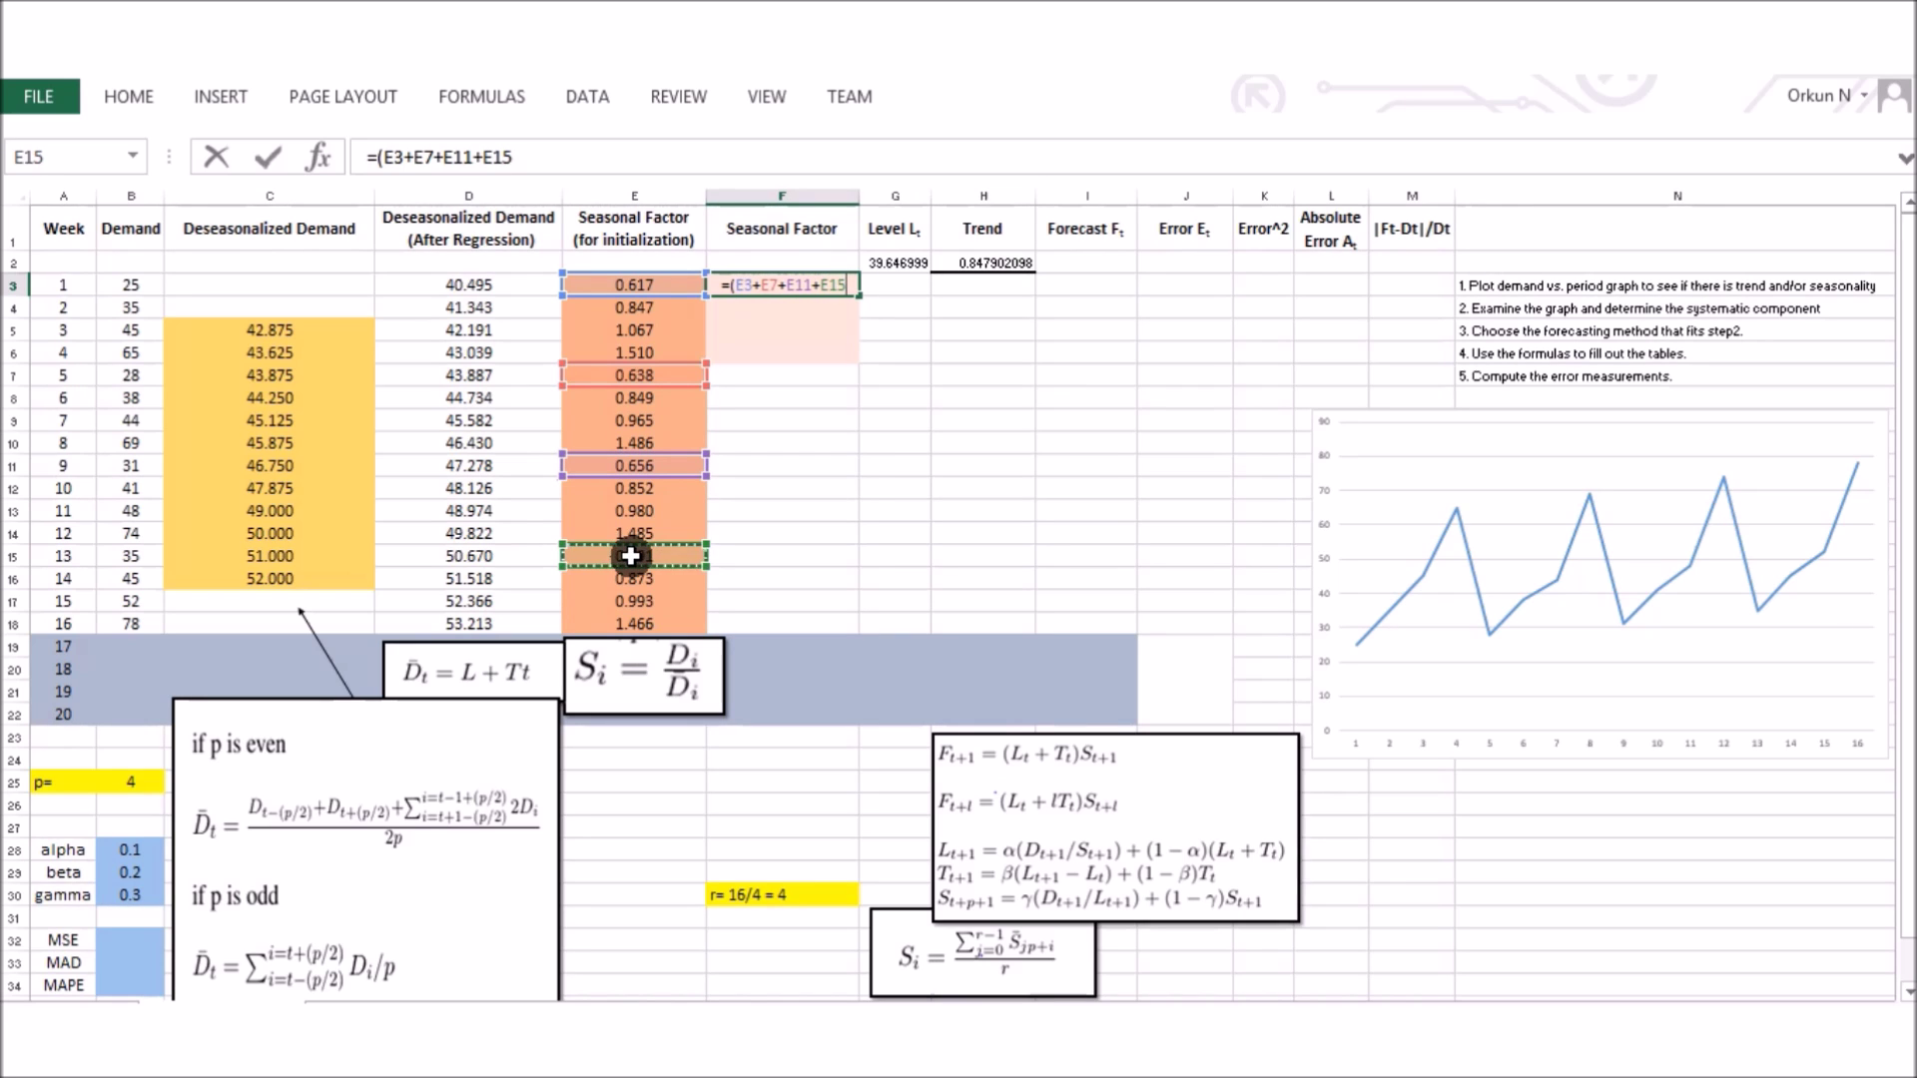
type(")/4")
key("Return")
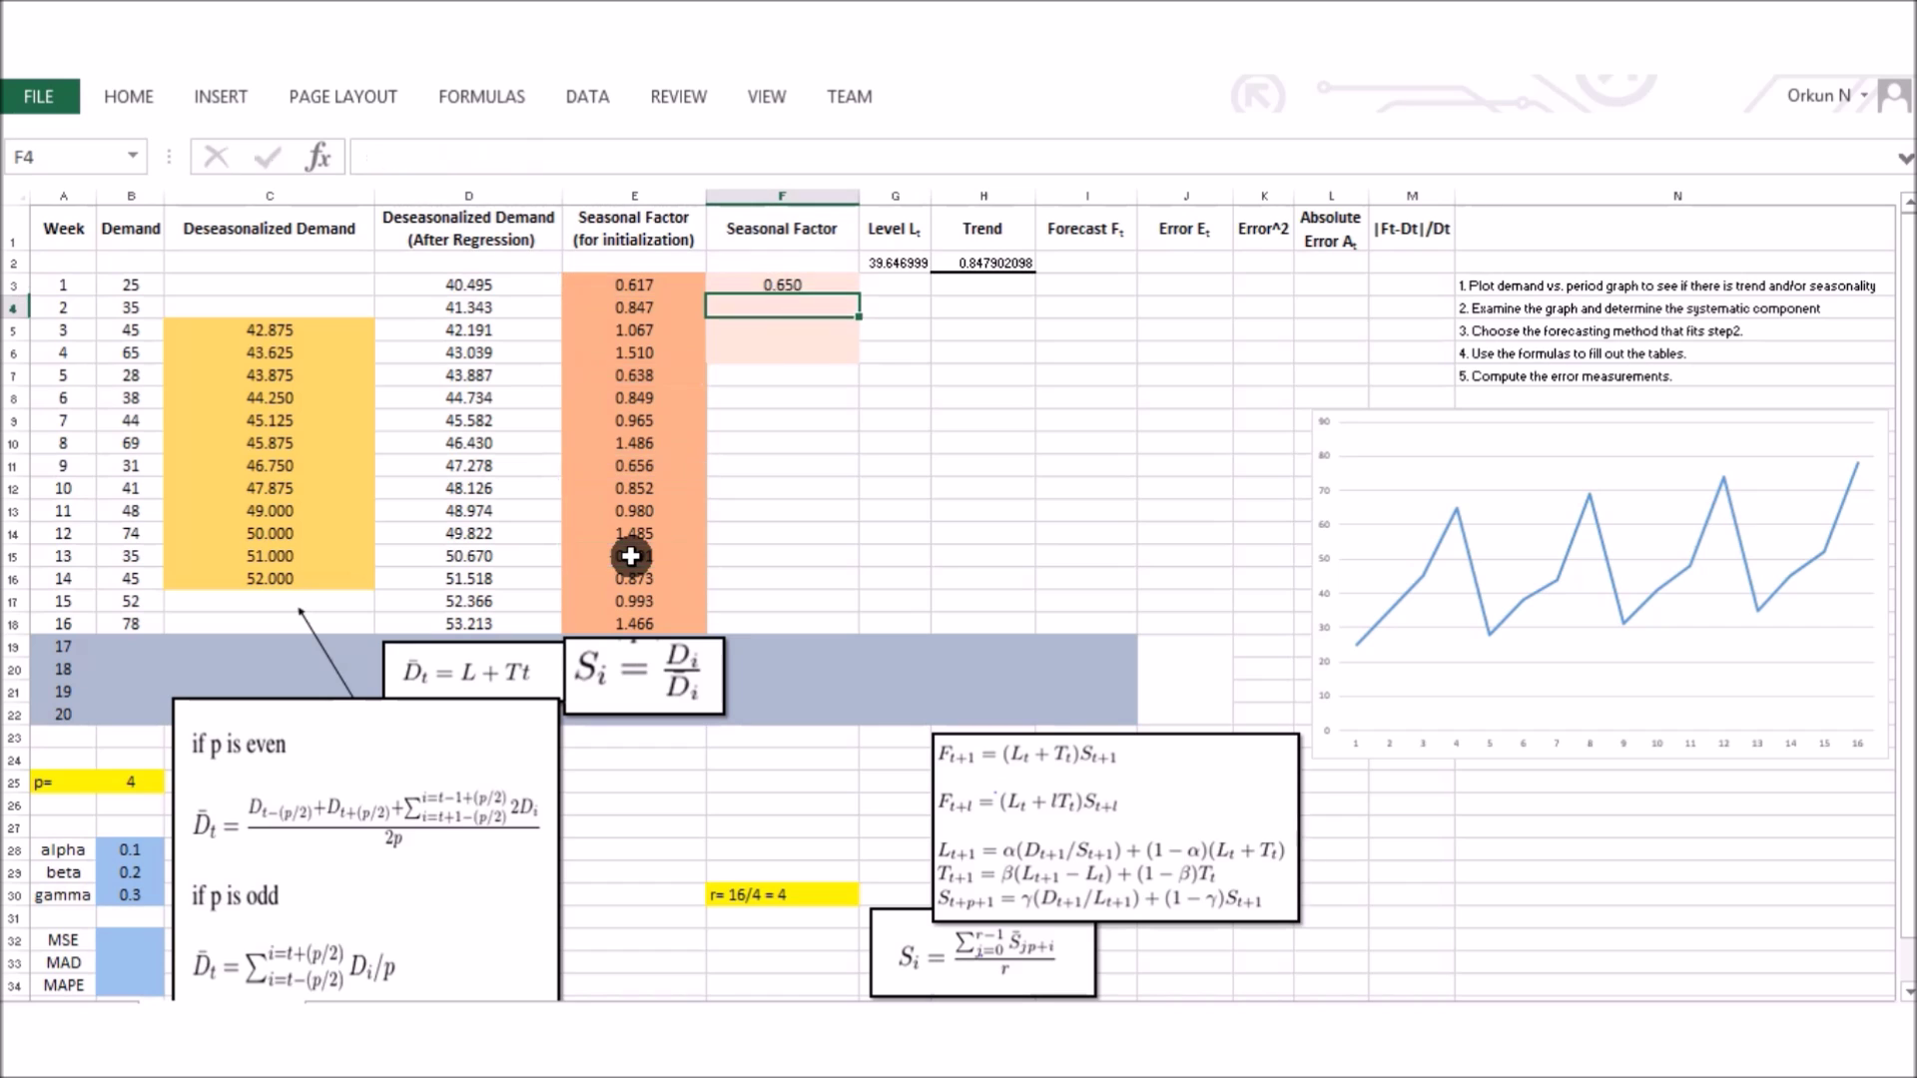
left_click(815, 289)
left_click_drag(858, 295, 846, 365)
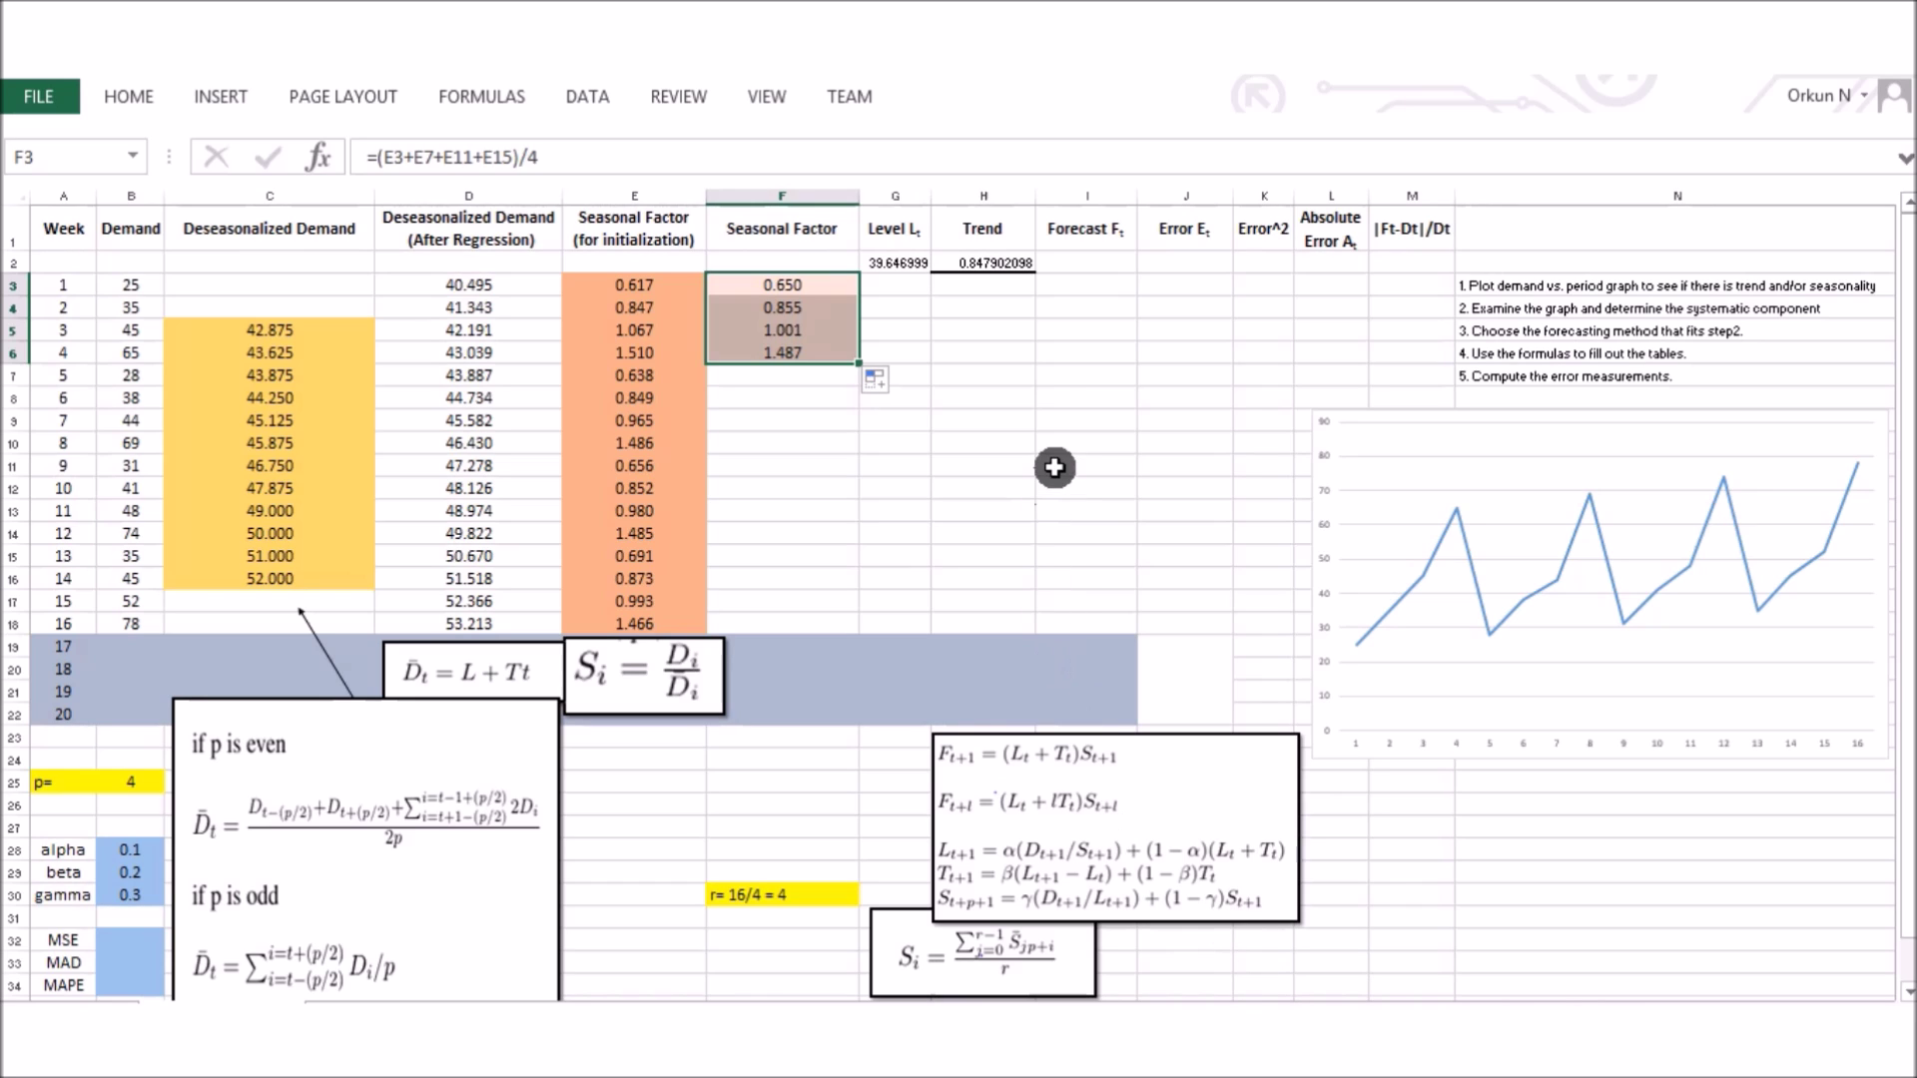
- Begin the week 1 level formula in G3 with the alpha-weighted demand over seasonal factor, =B28*(B3/F3
left_click(902, 286)
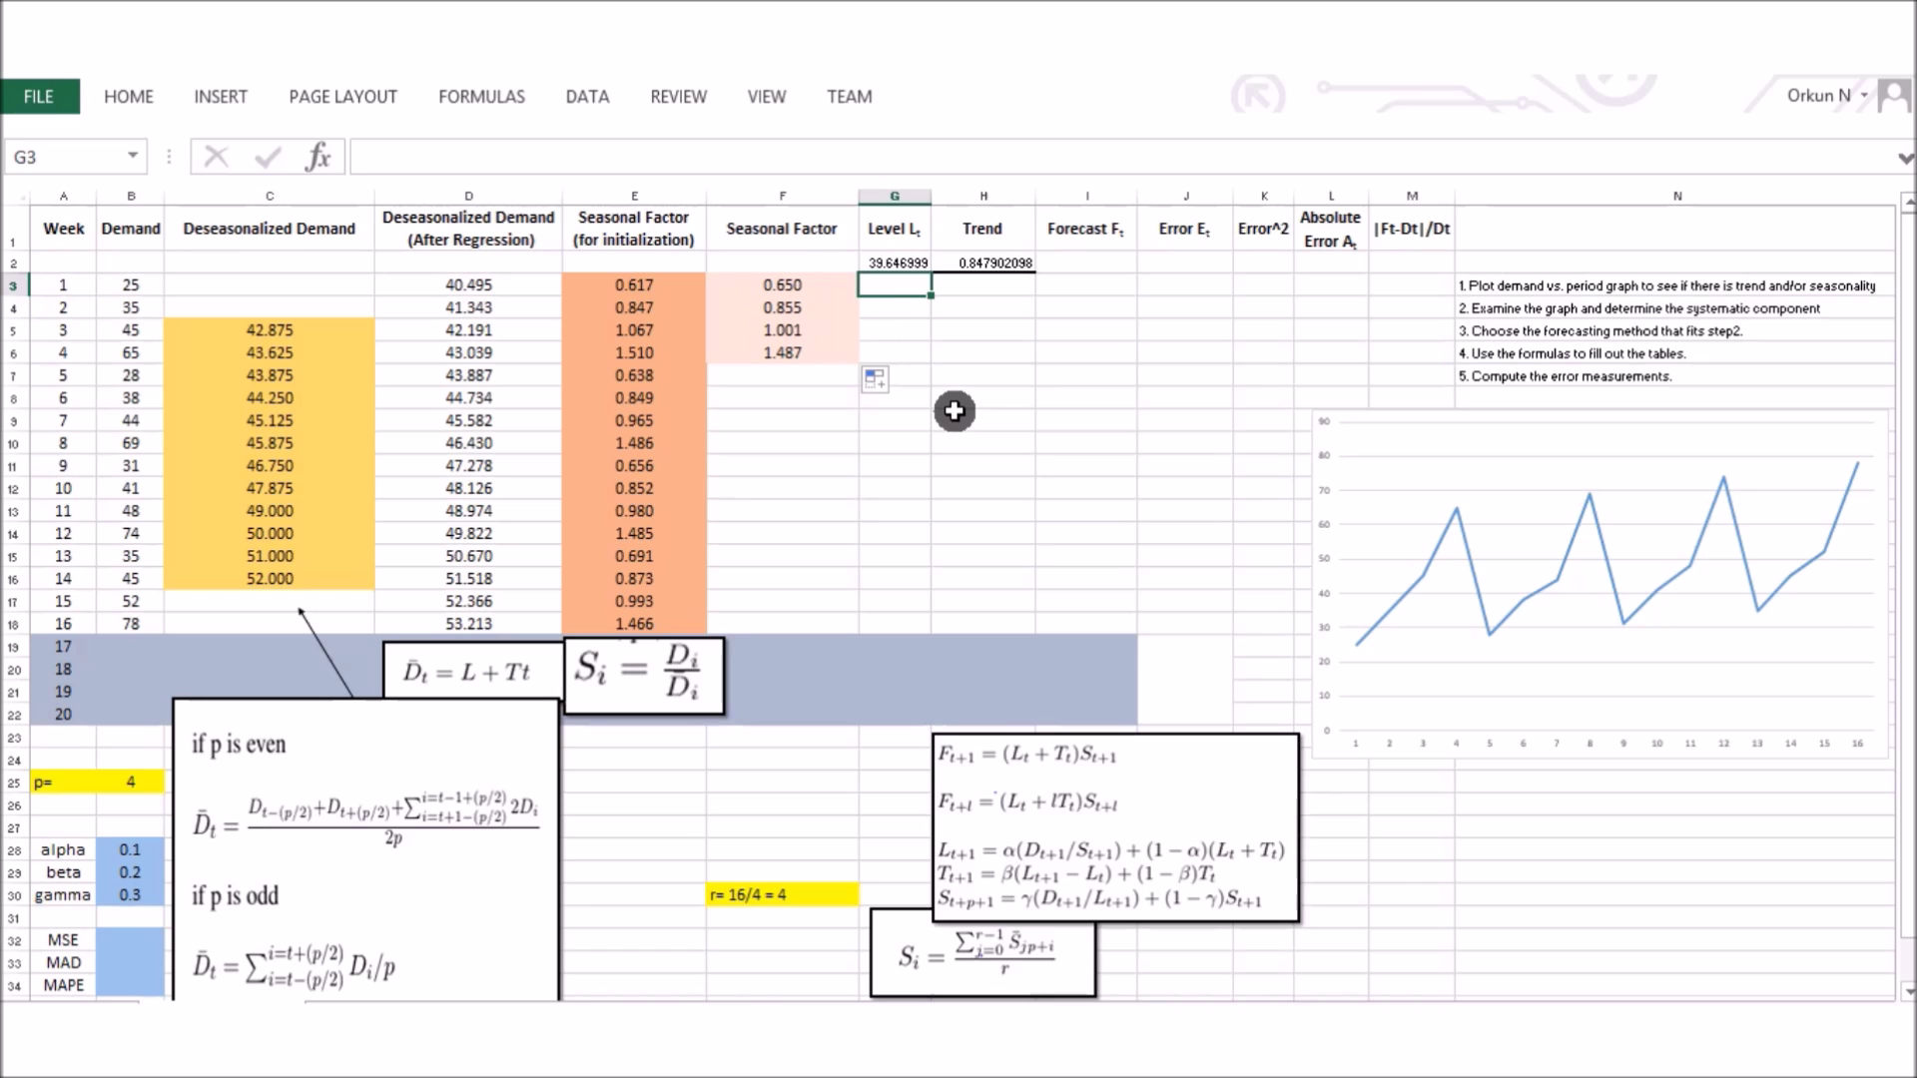
type("=")
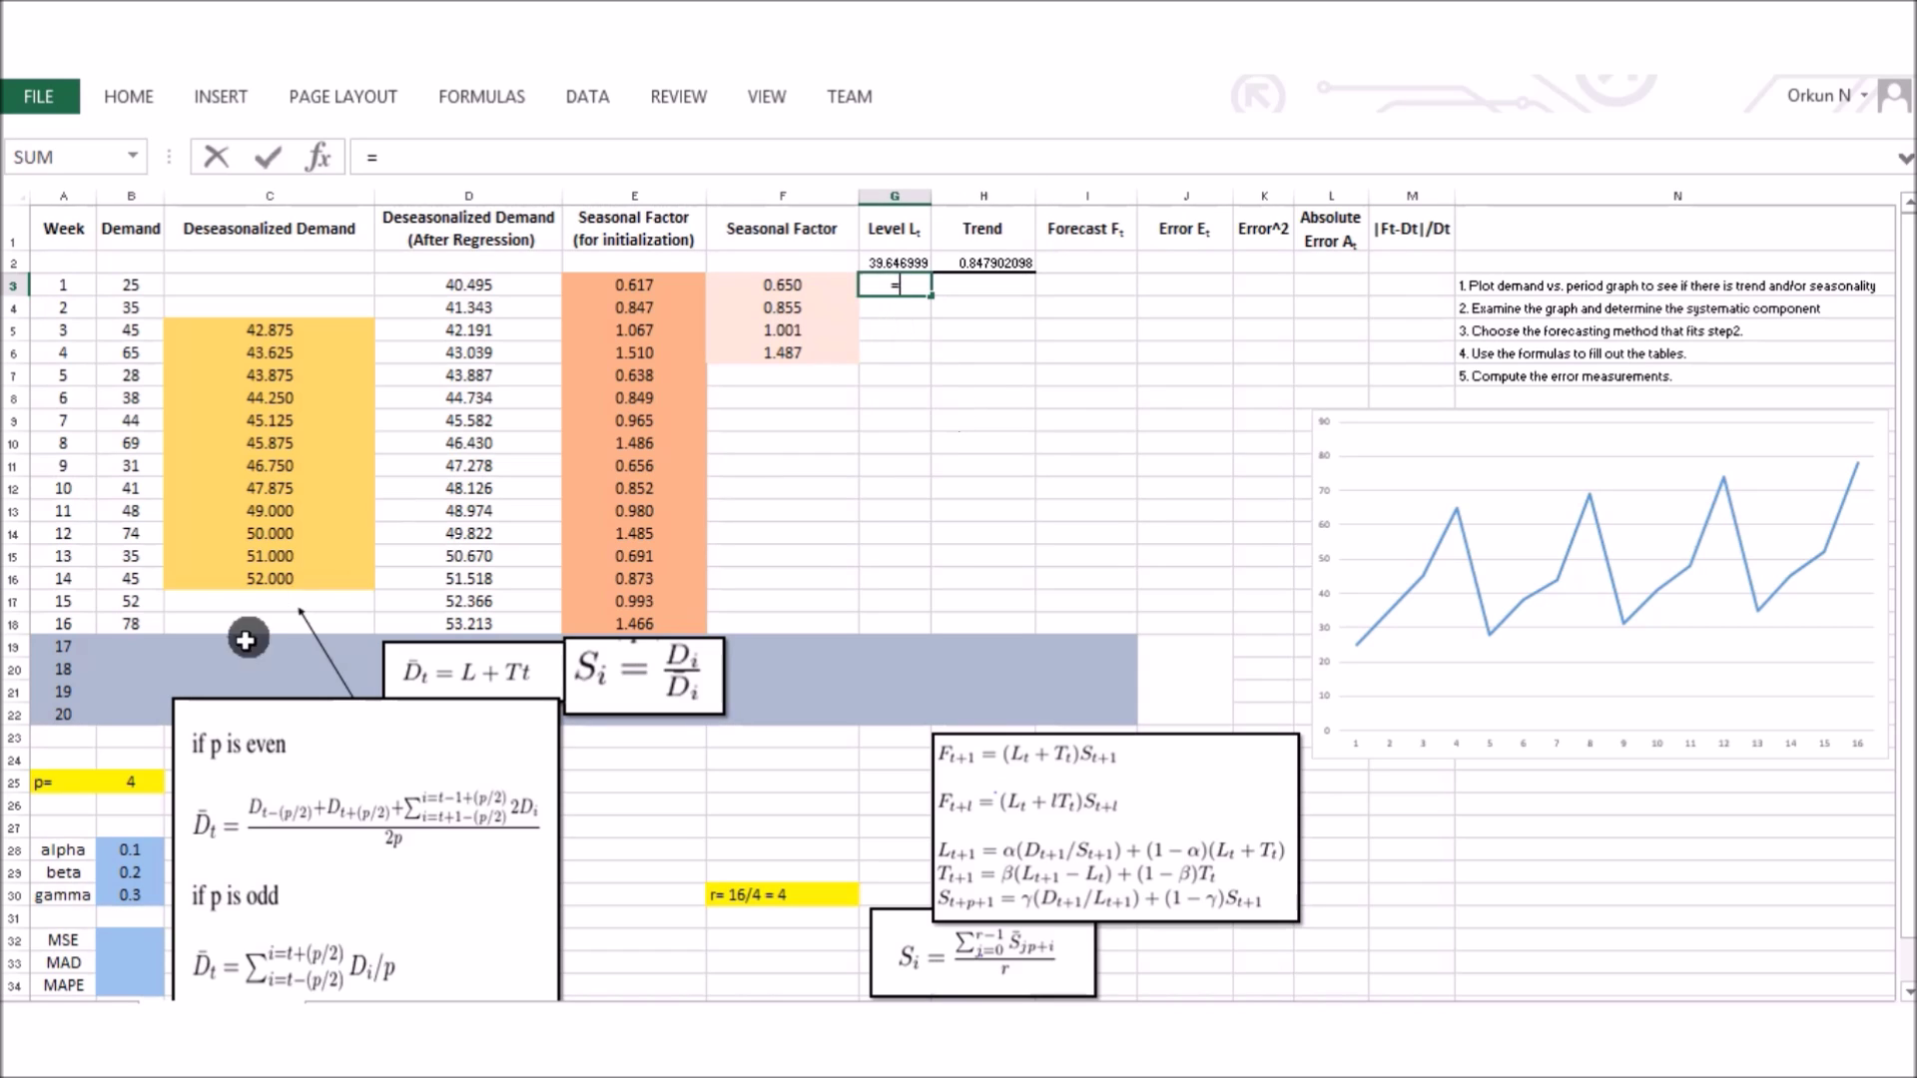
left_click(125, 850)
type("*")
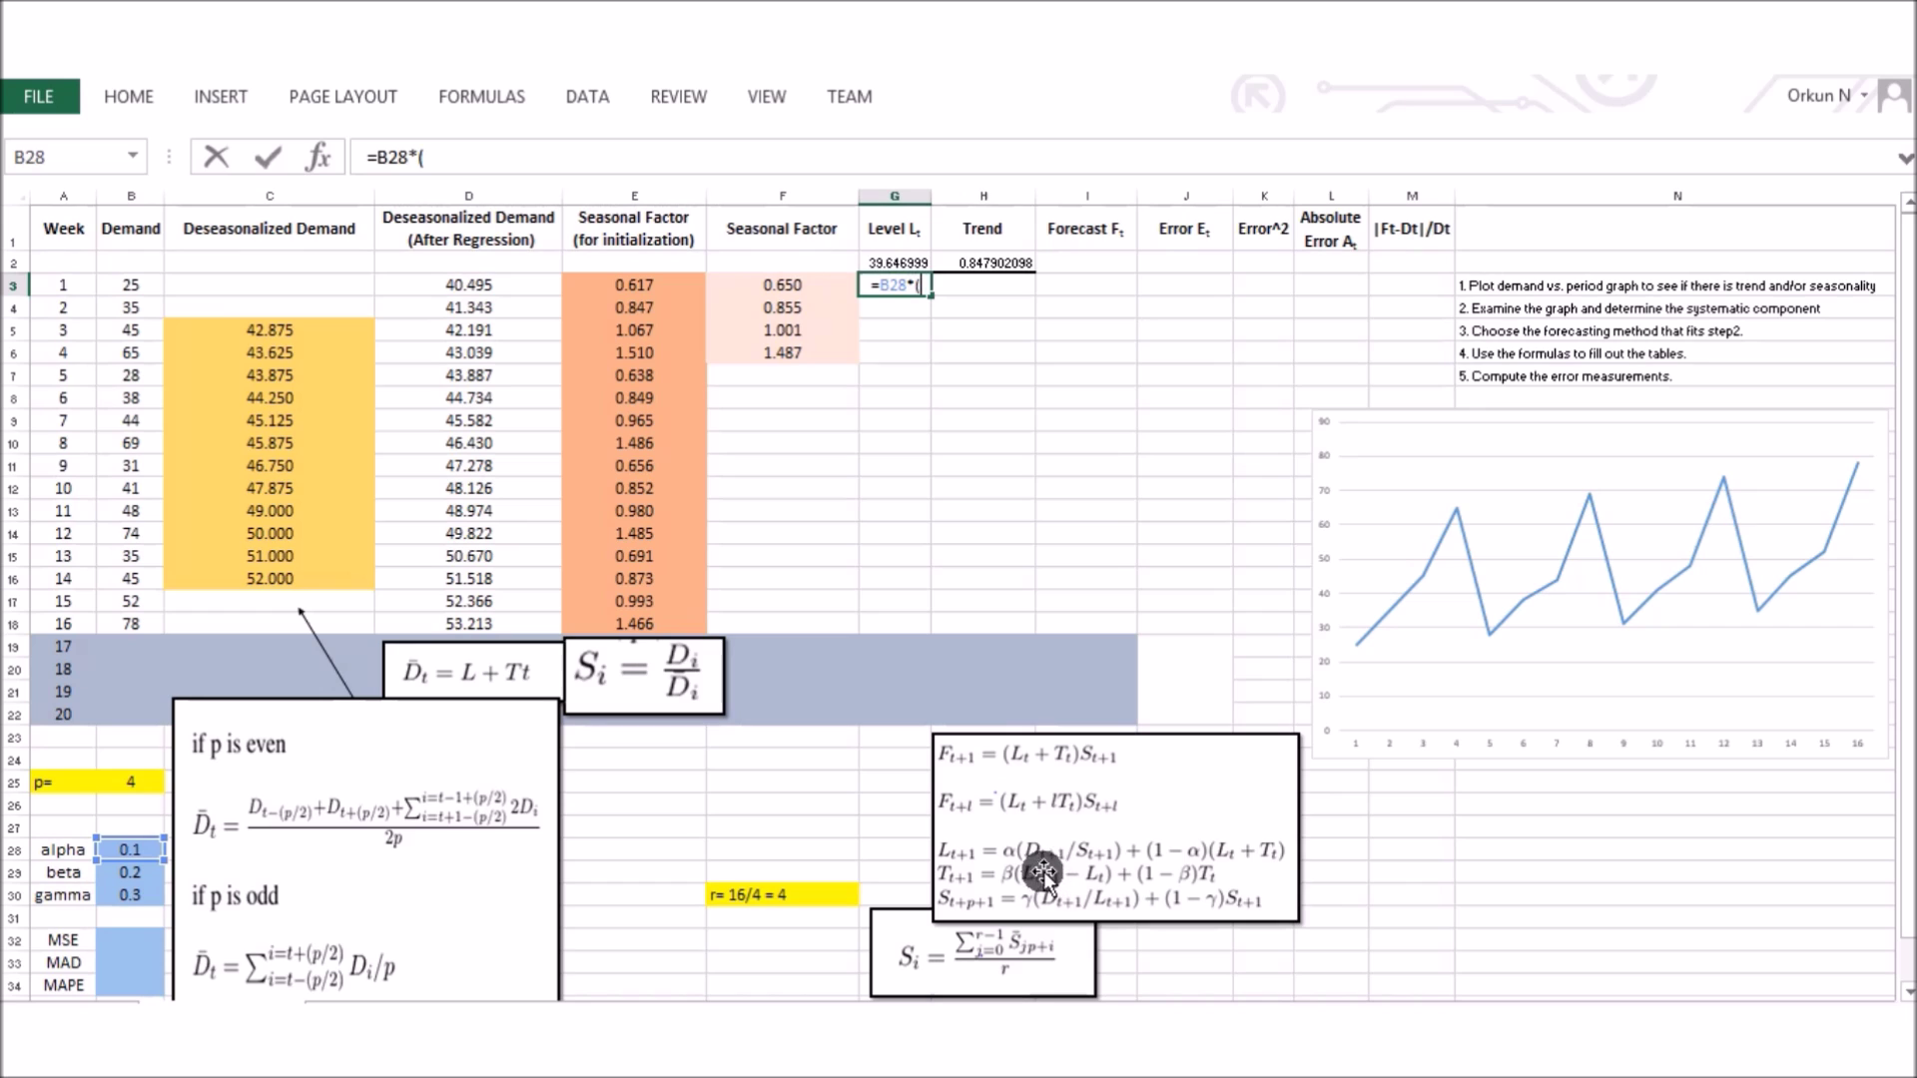
left_click(150, 285)
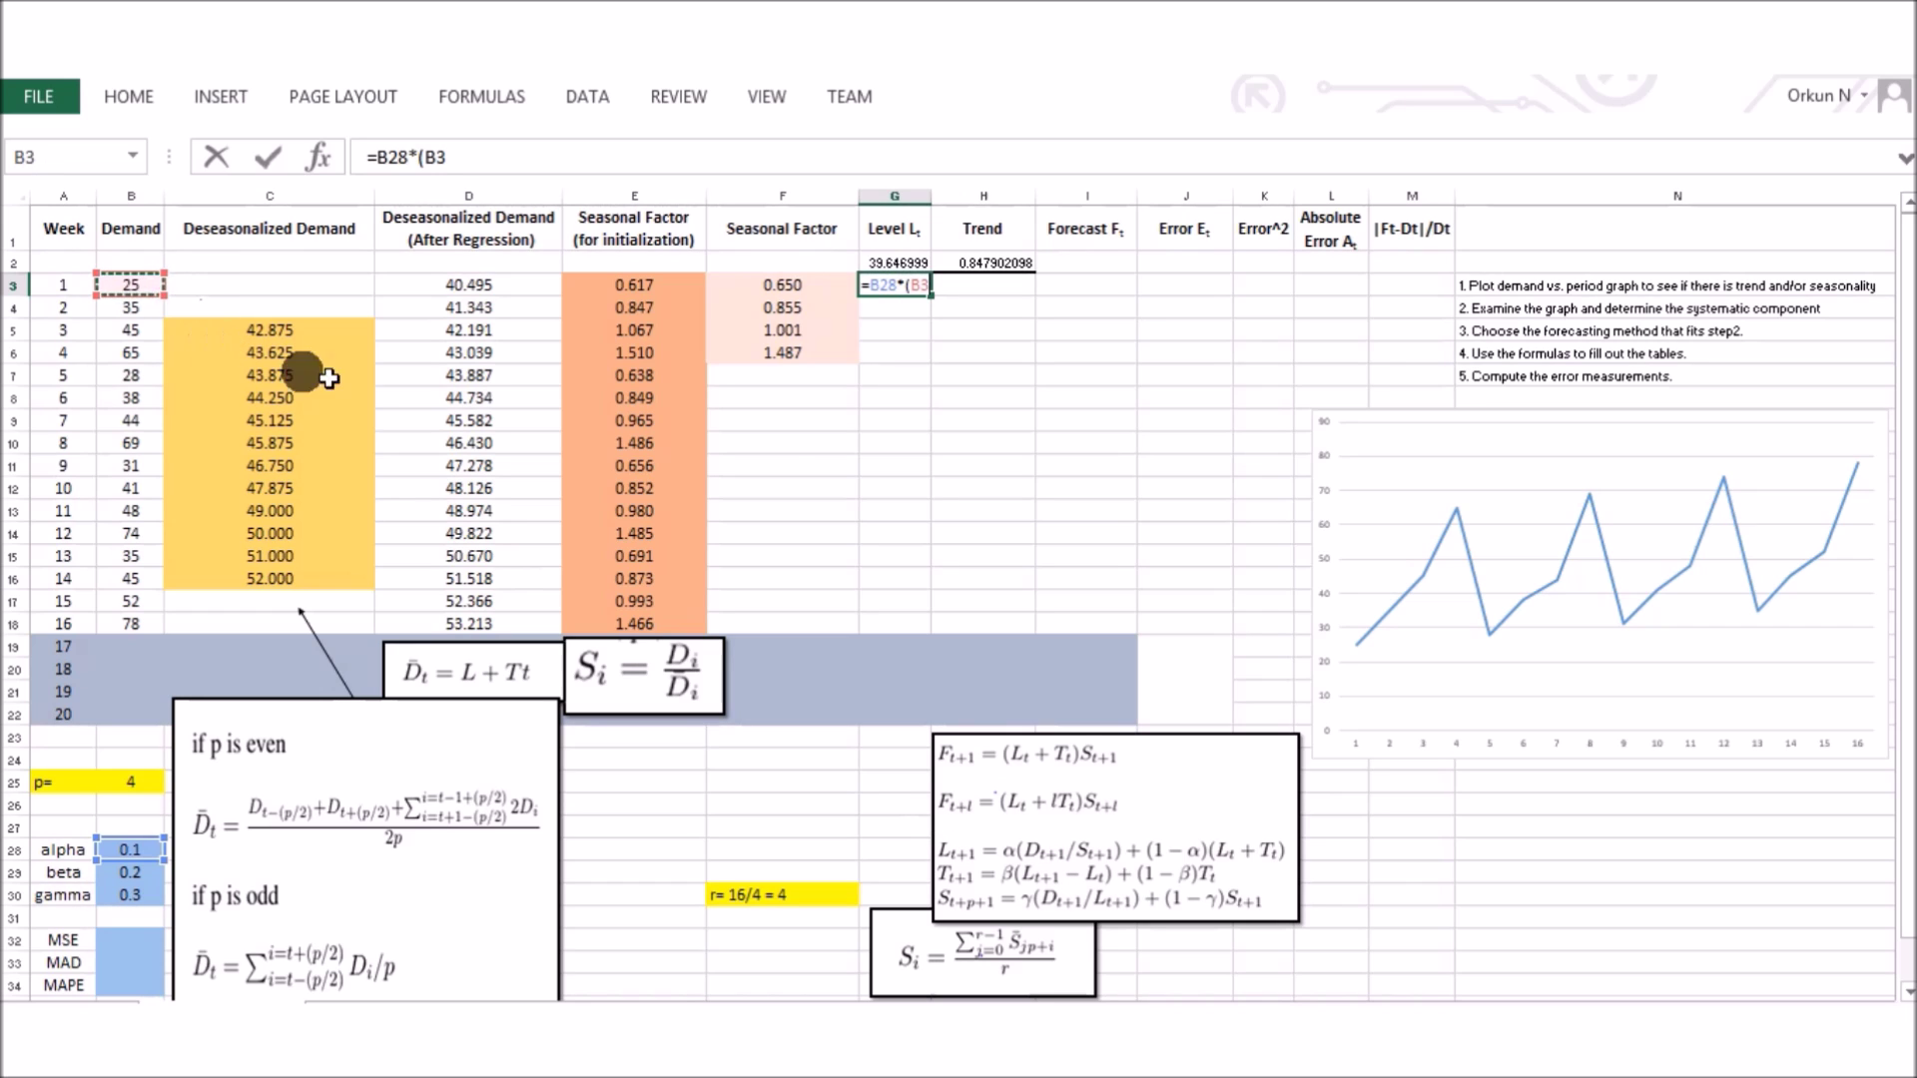
type("/")
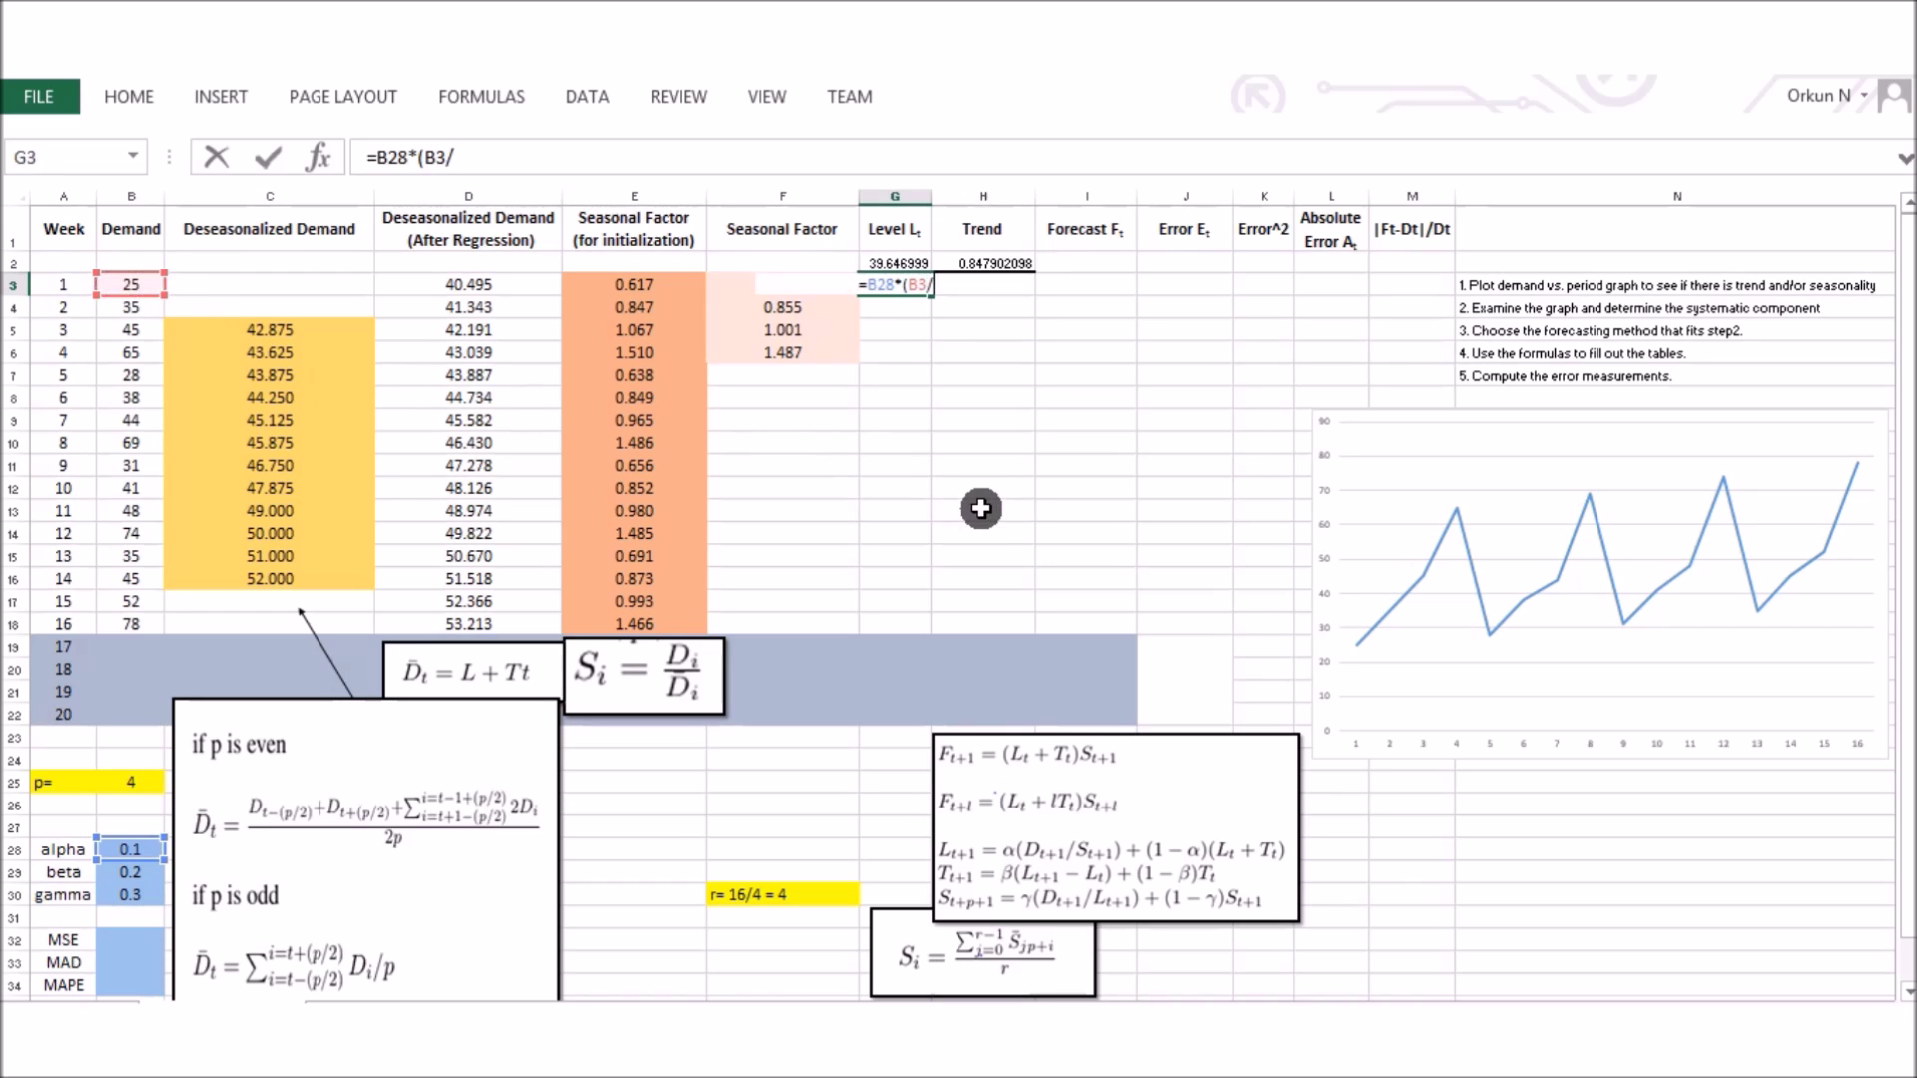
left_click(737, 286)
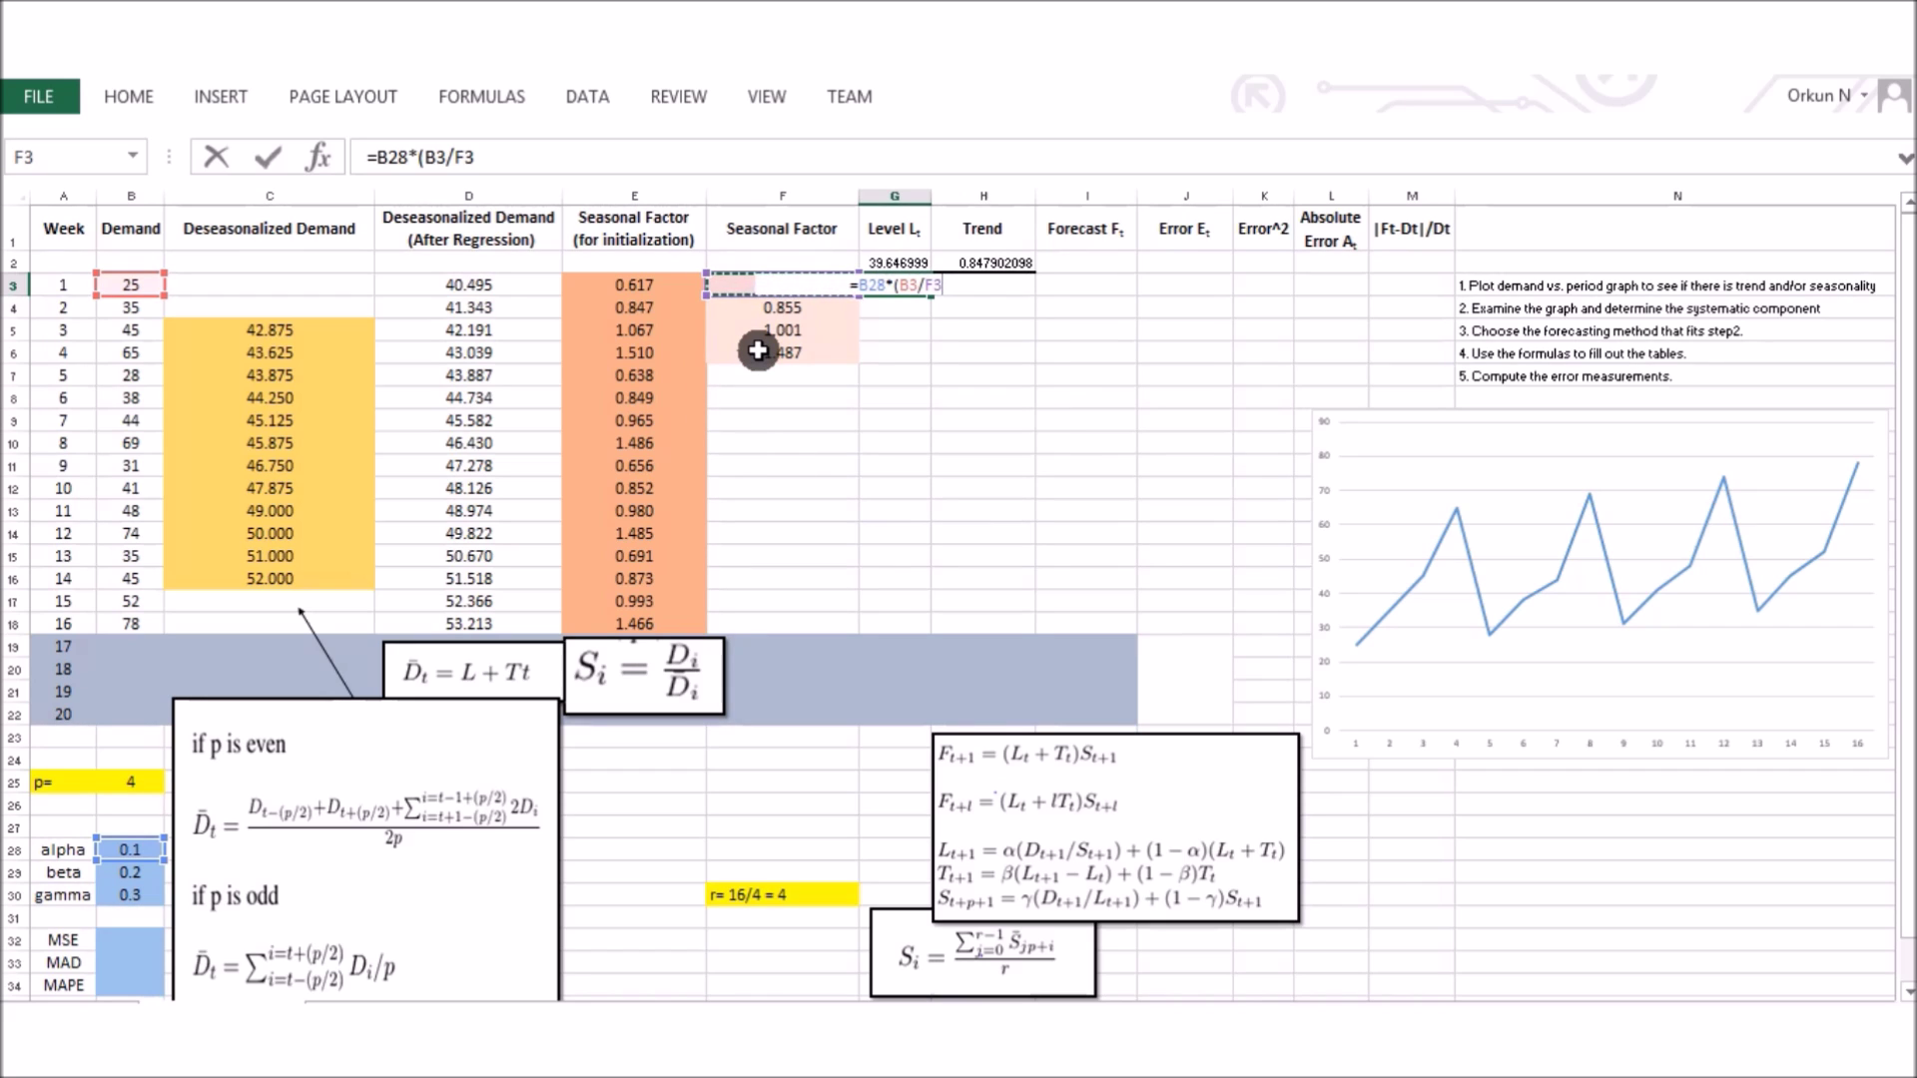
- Extend the G3 level formula with the previous level and trend term, giving =B28*(B3/F3)+(1-B28)*(G2+H2)
type(")+(1-")
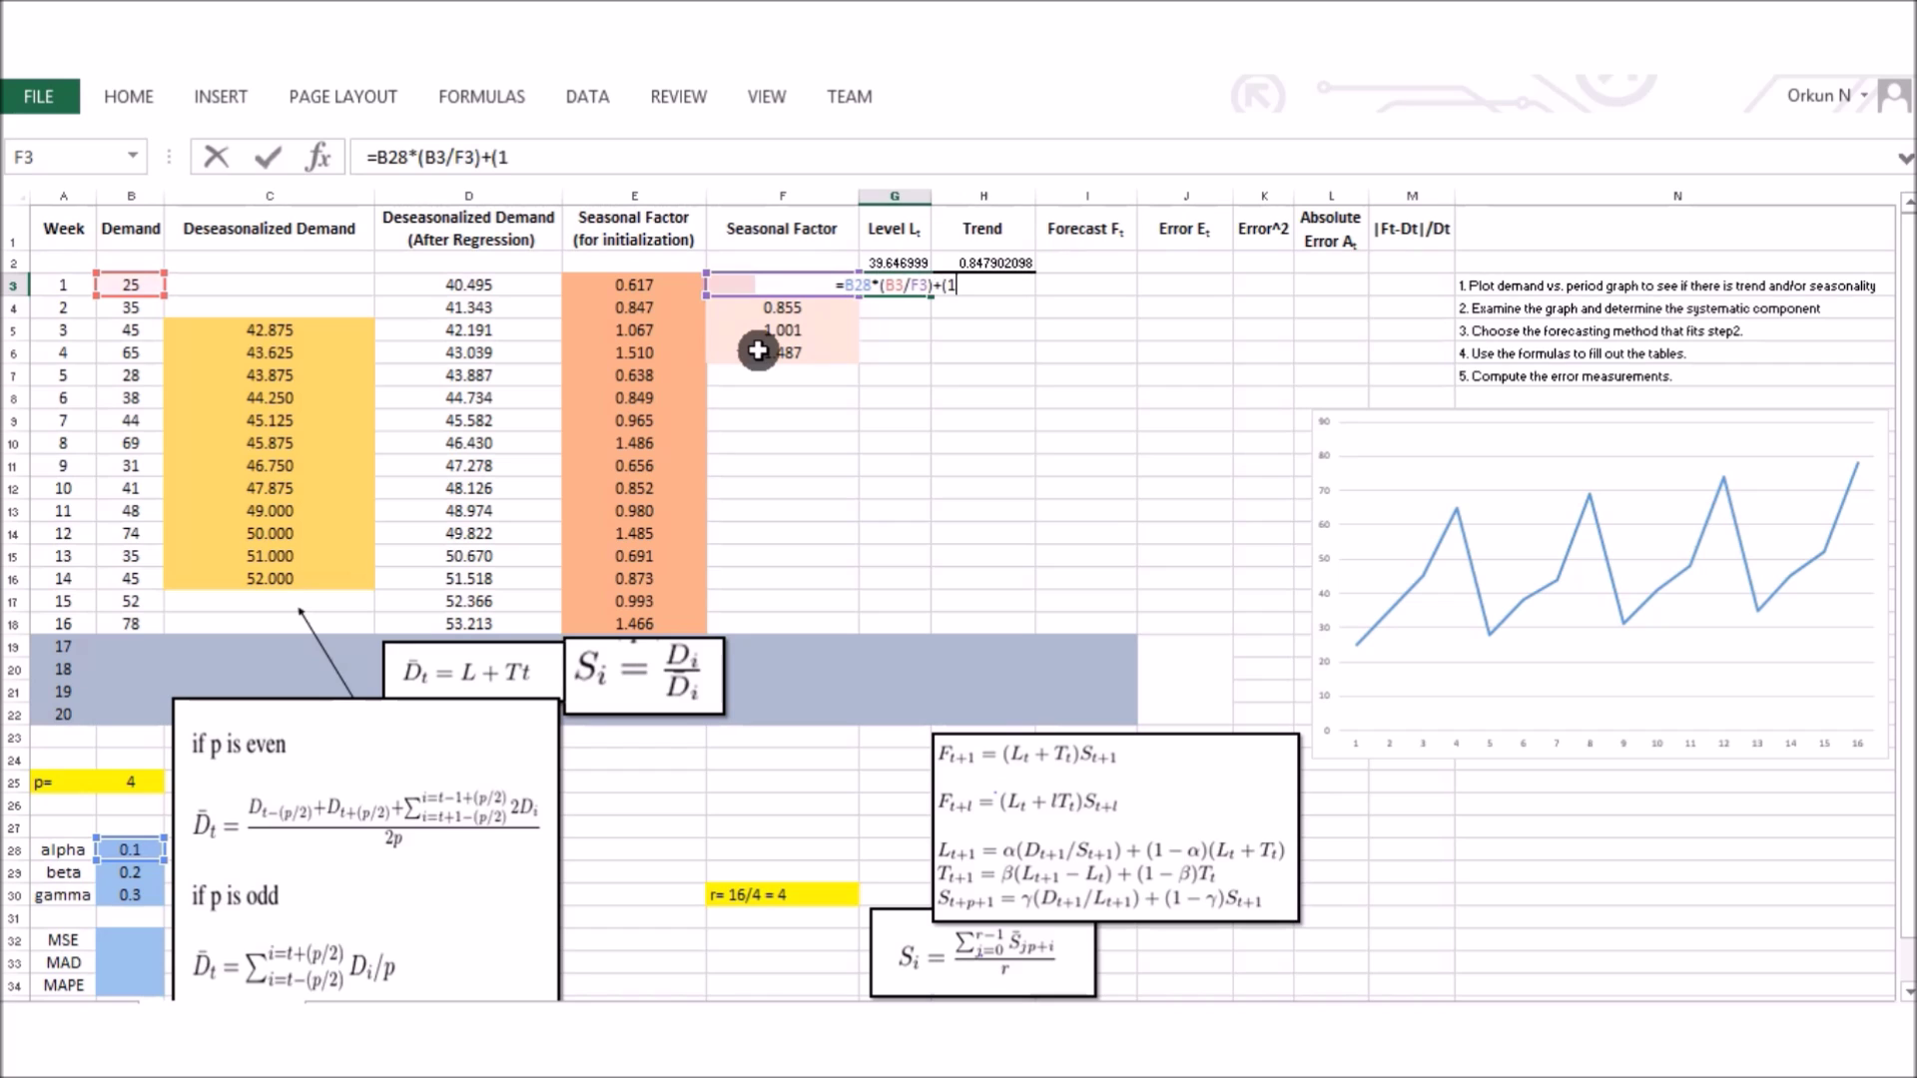
left_click(130, 848)
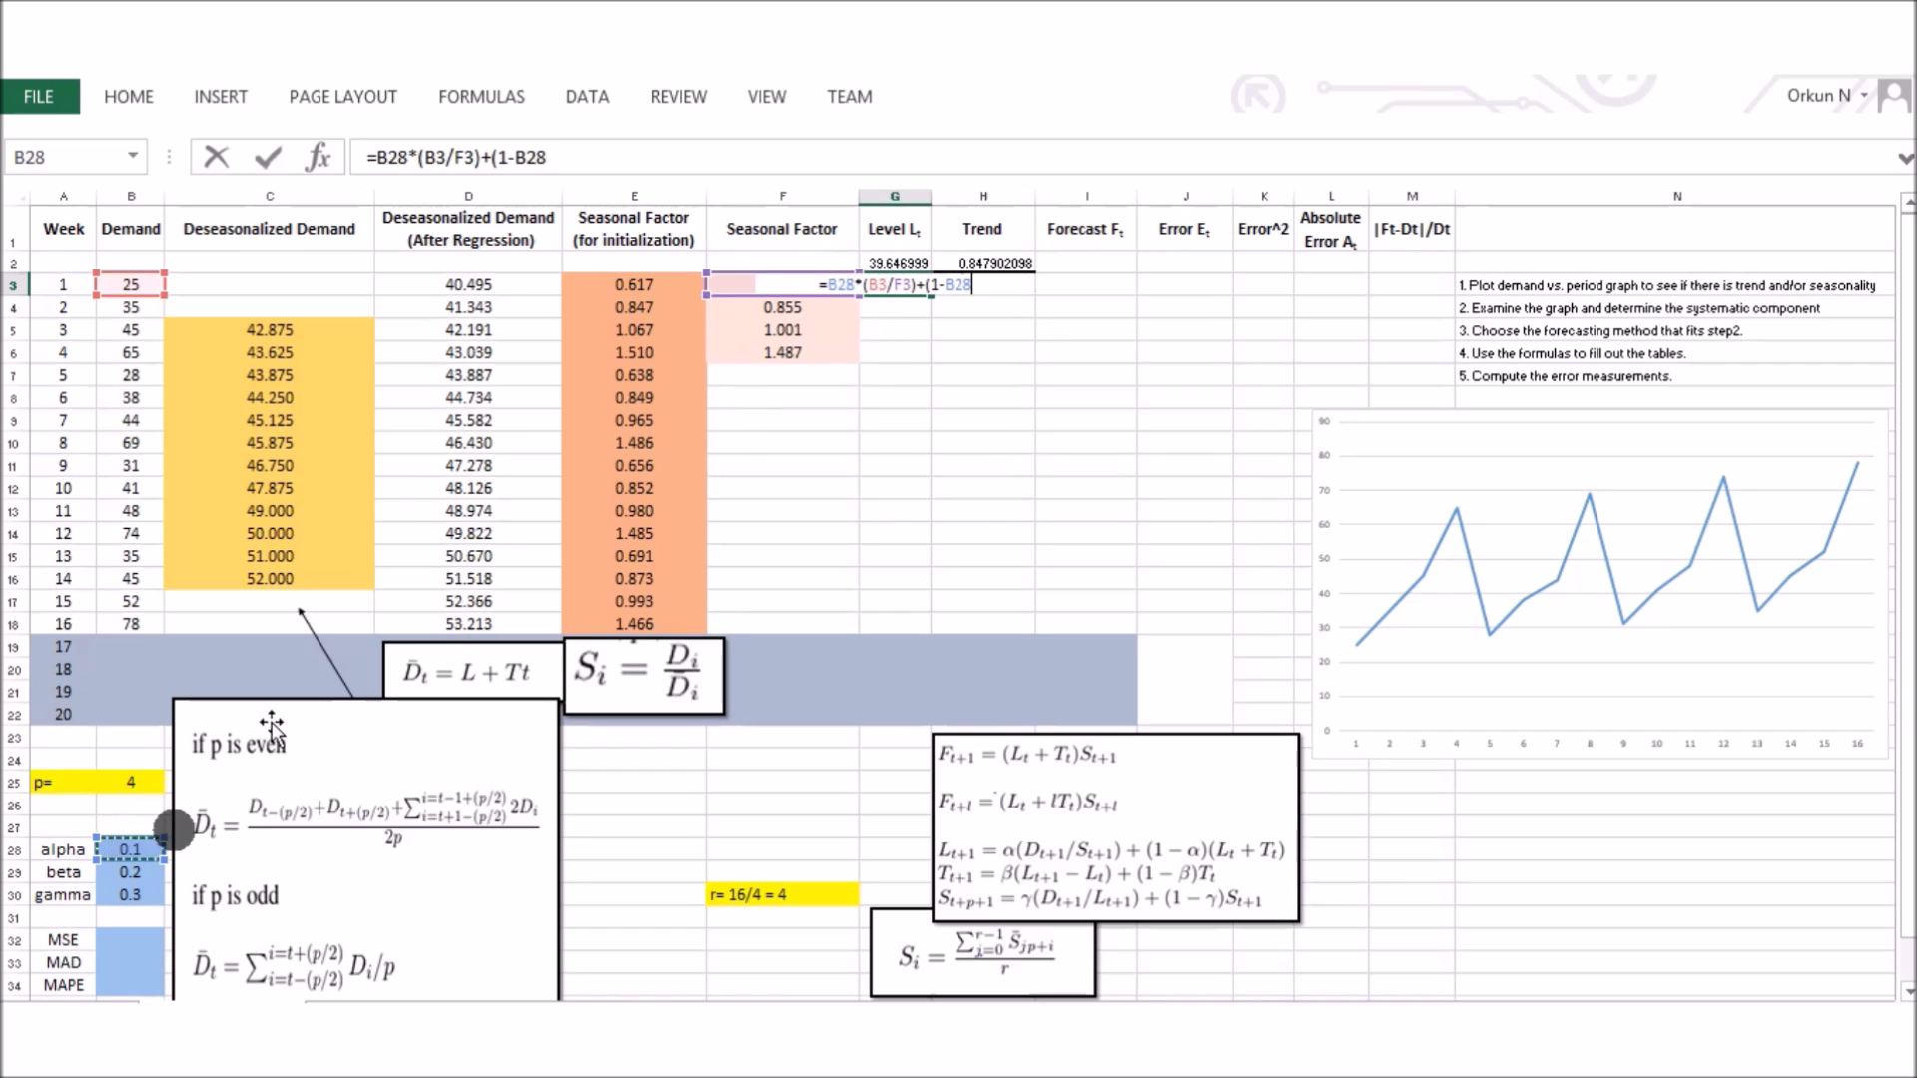
type(")")
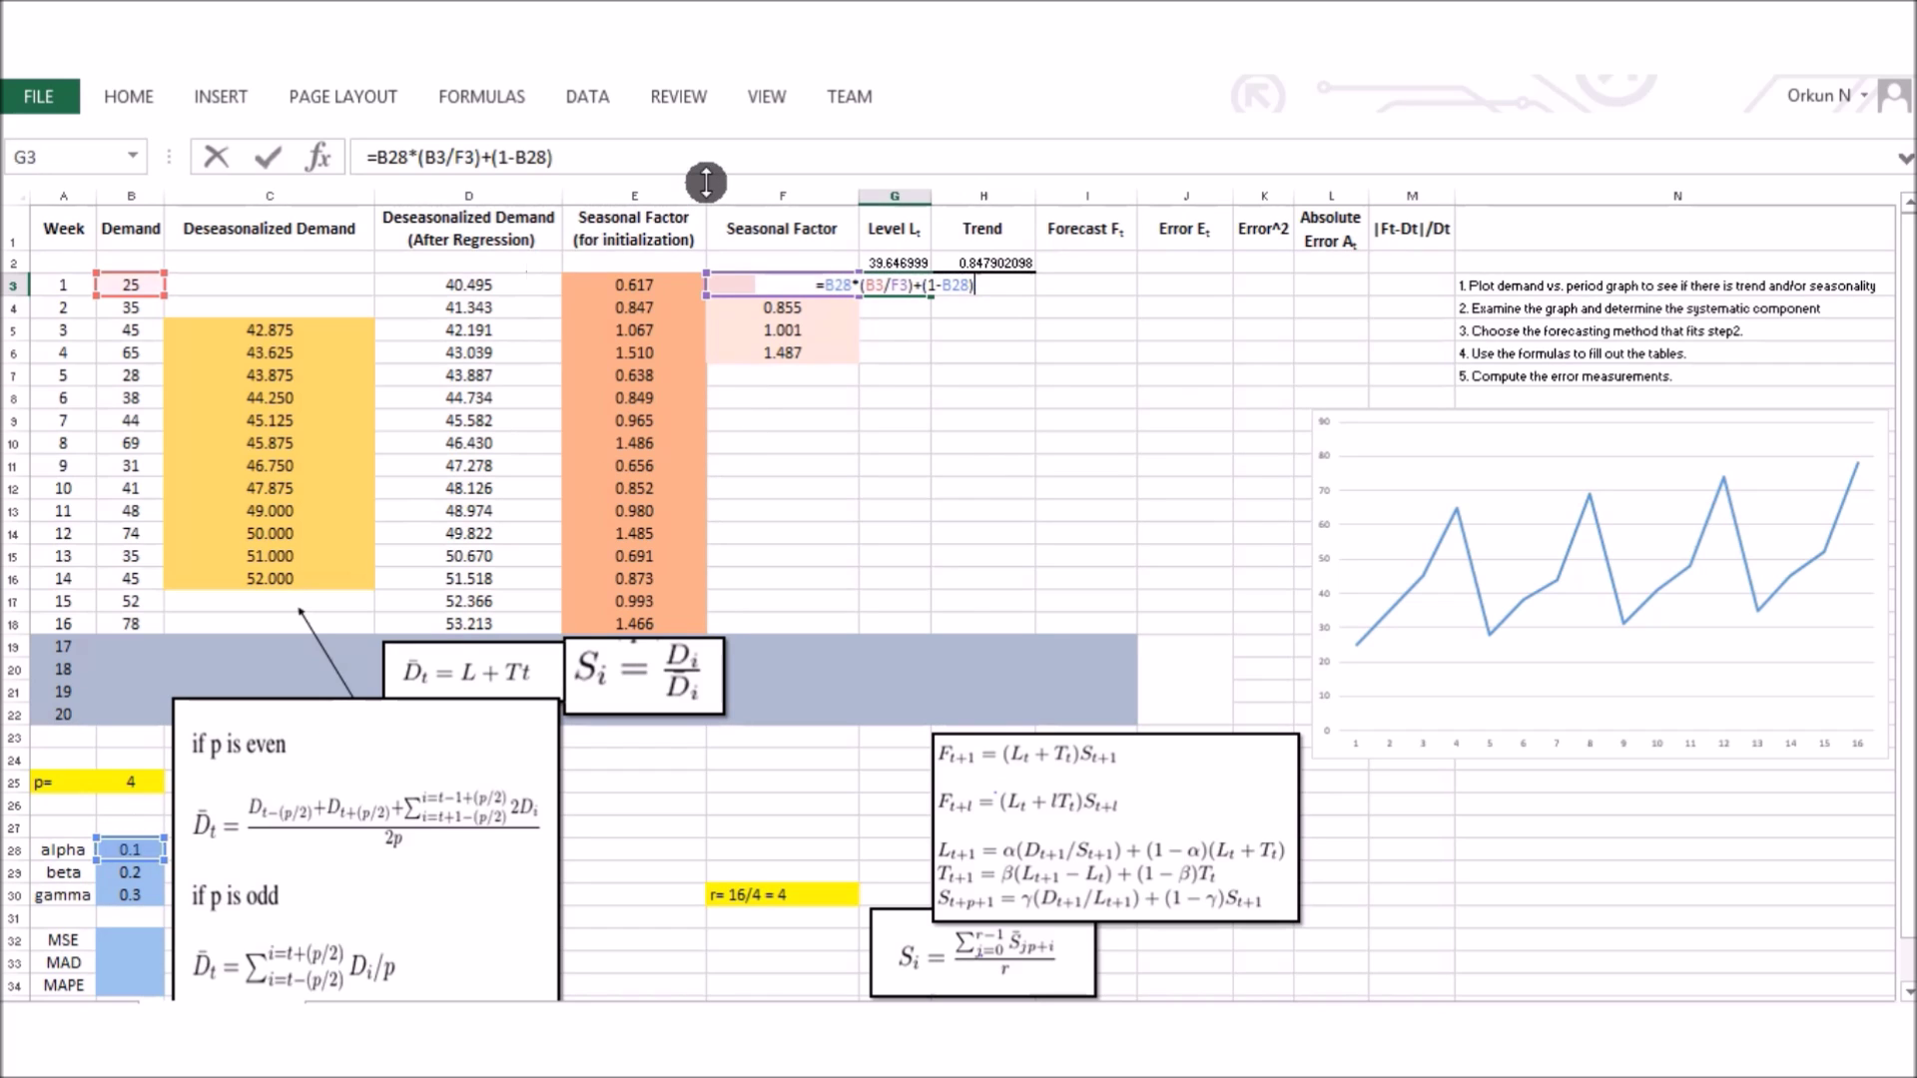
type("*(")
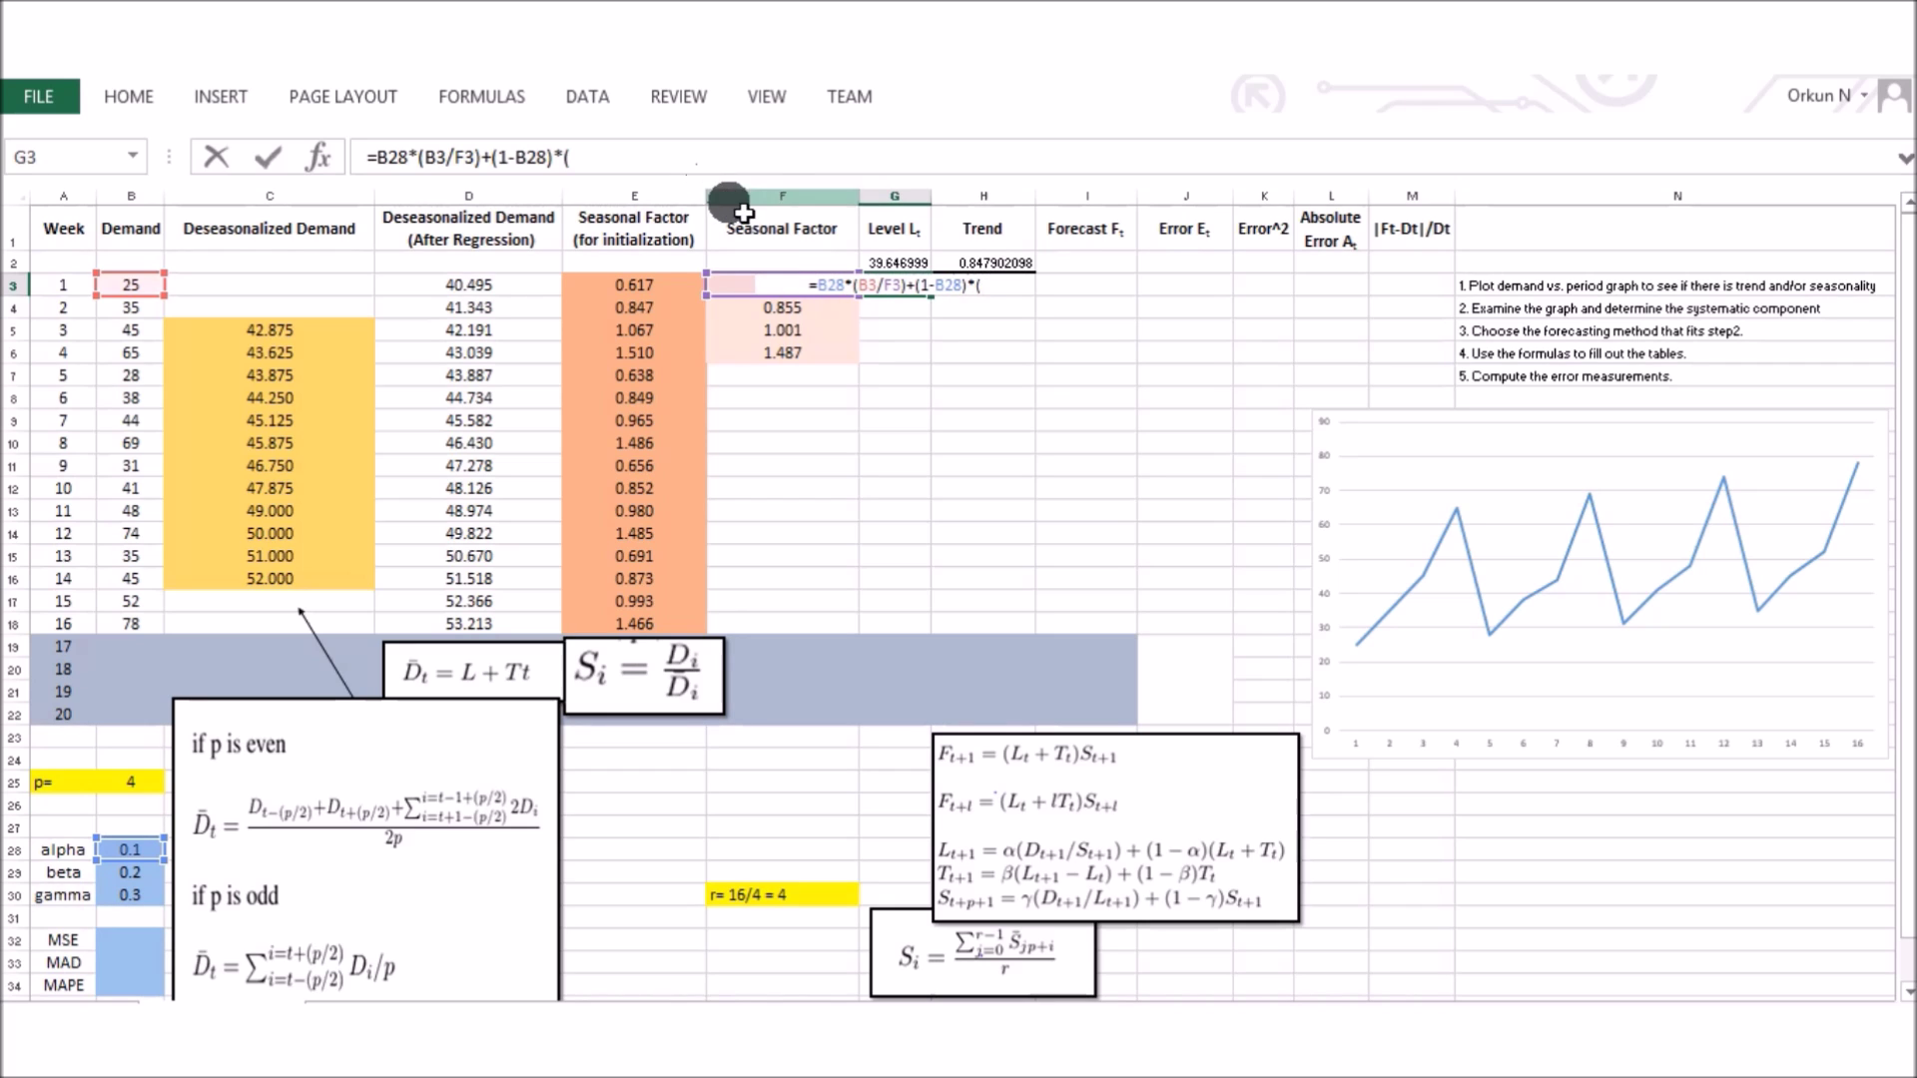
left_click(884, 262)
type("+")
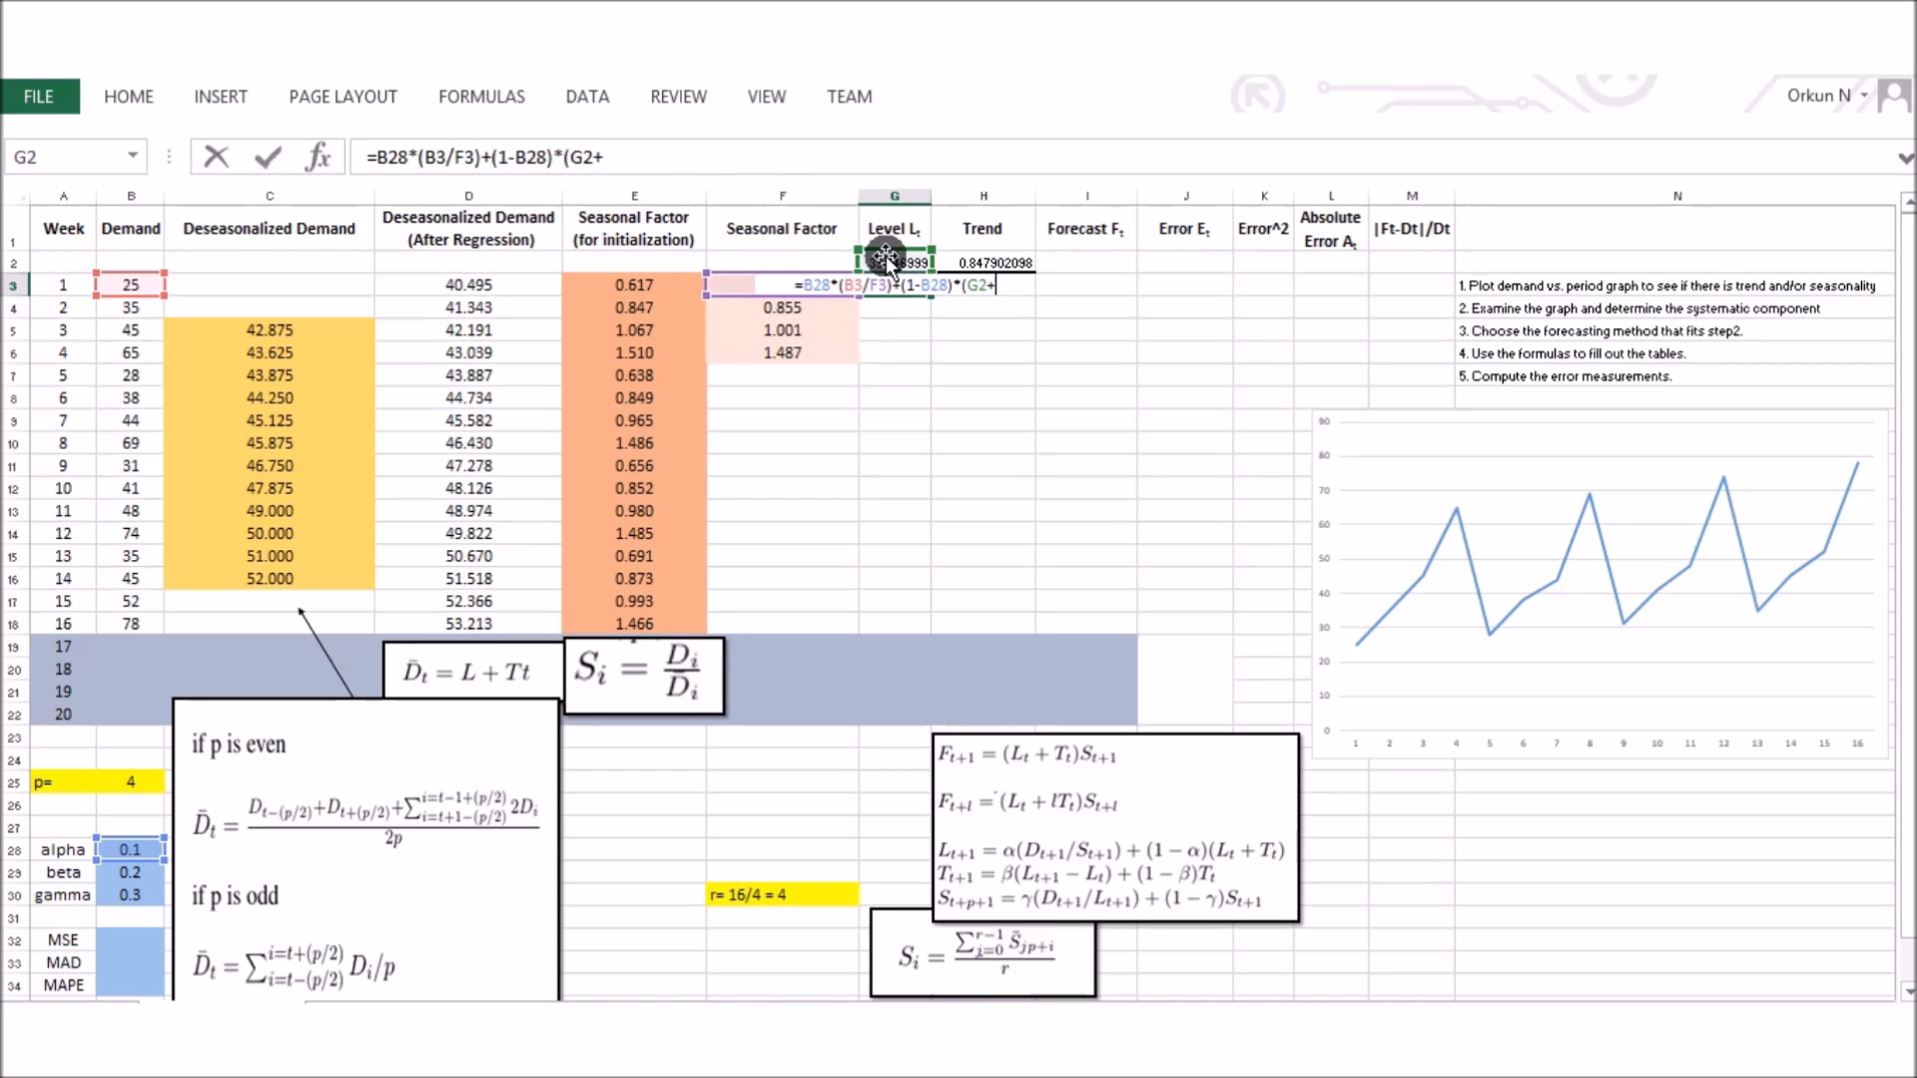
left_click(980, 260)
type(")")
- Make both alpha references absolute, giving =$B$28*(B3/F3)+(1-$B$28)*(G2+H2), and fill the level formula from G3 down to G18
left_click(382, 157)
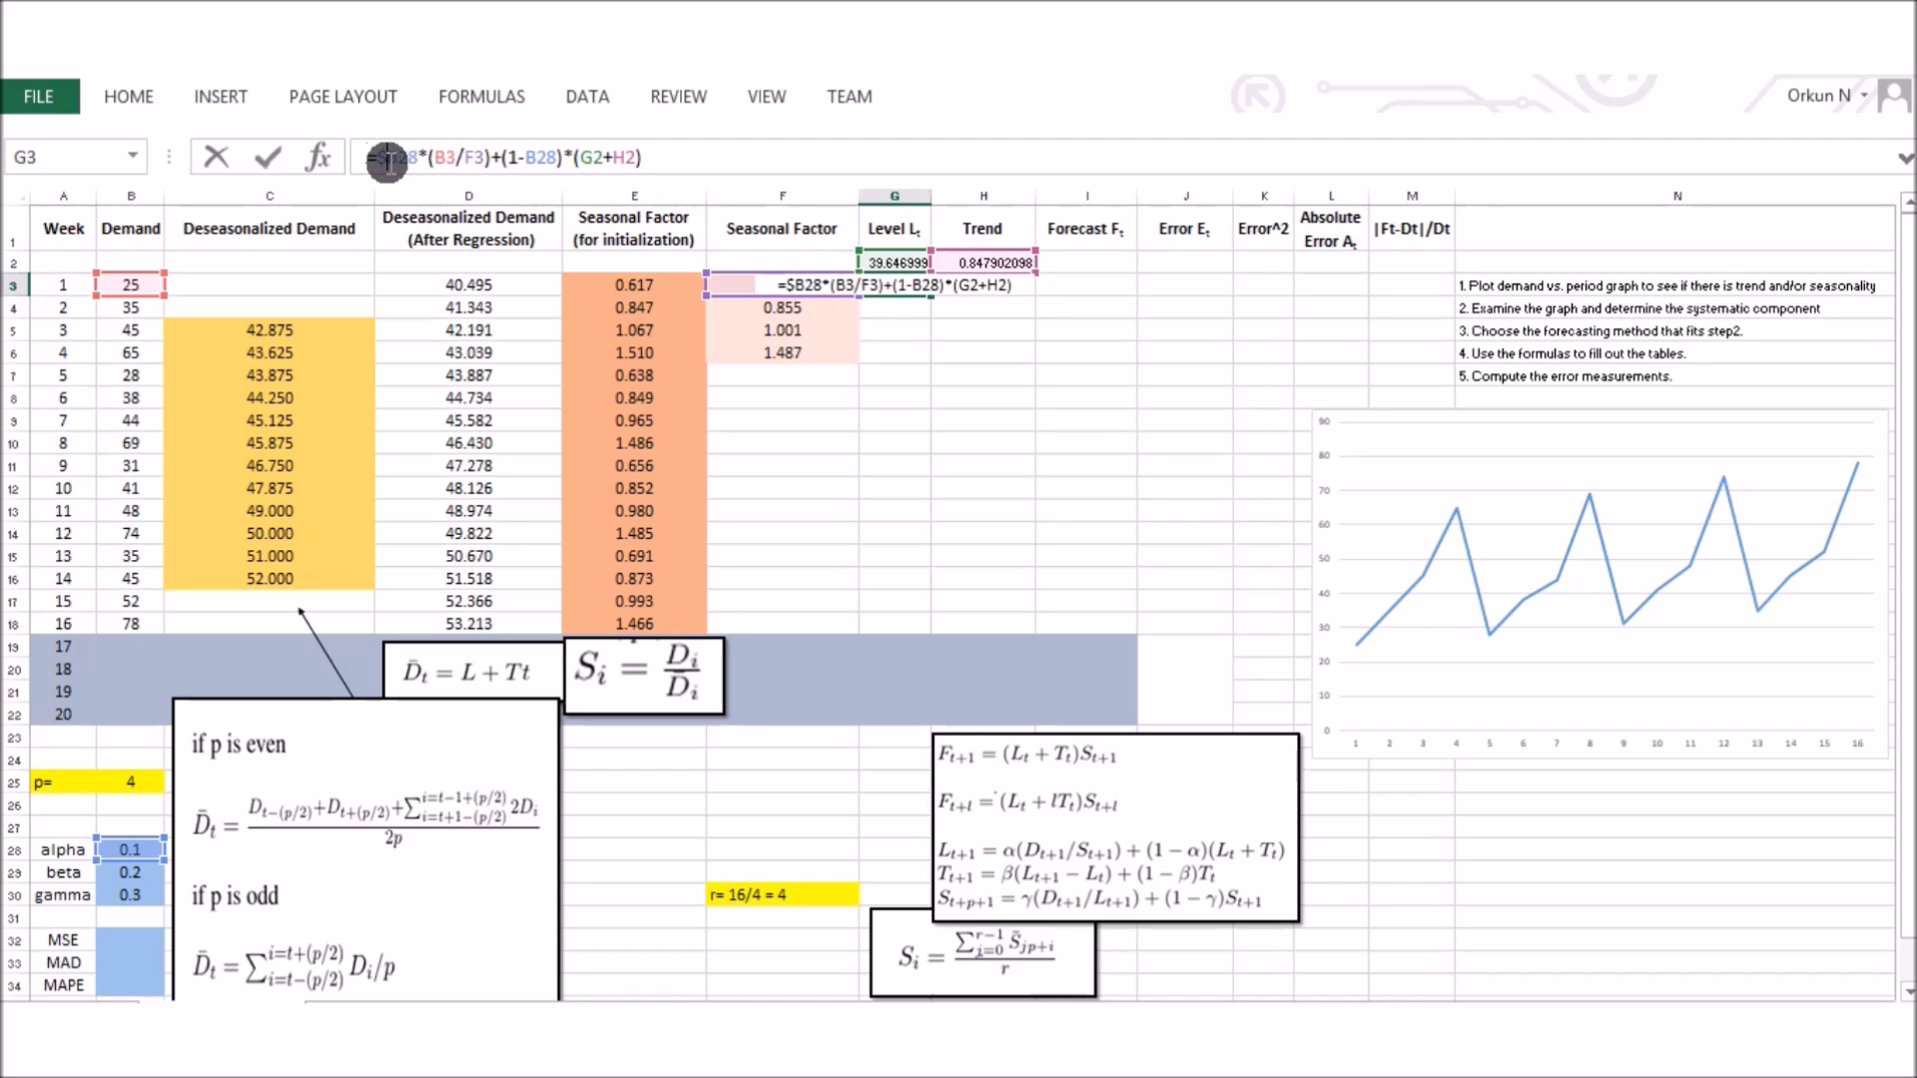
key("F4")
left_click(539, 157)
key("F4")
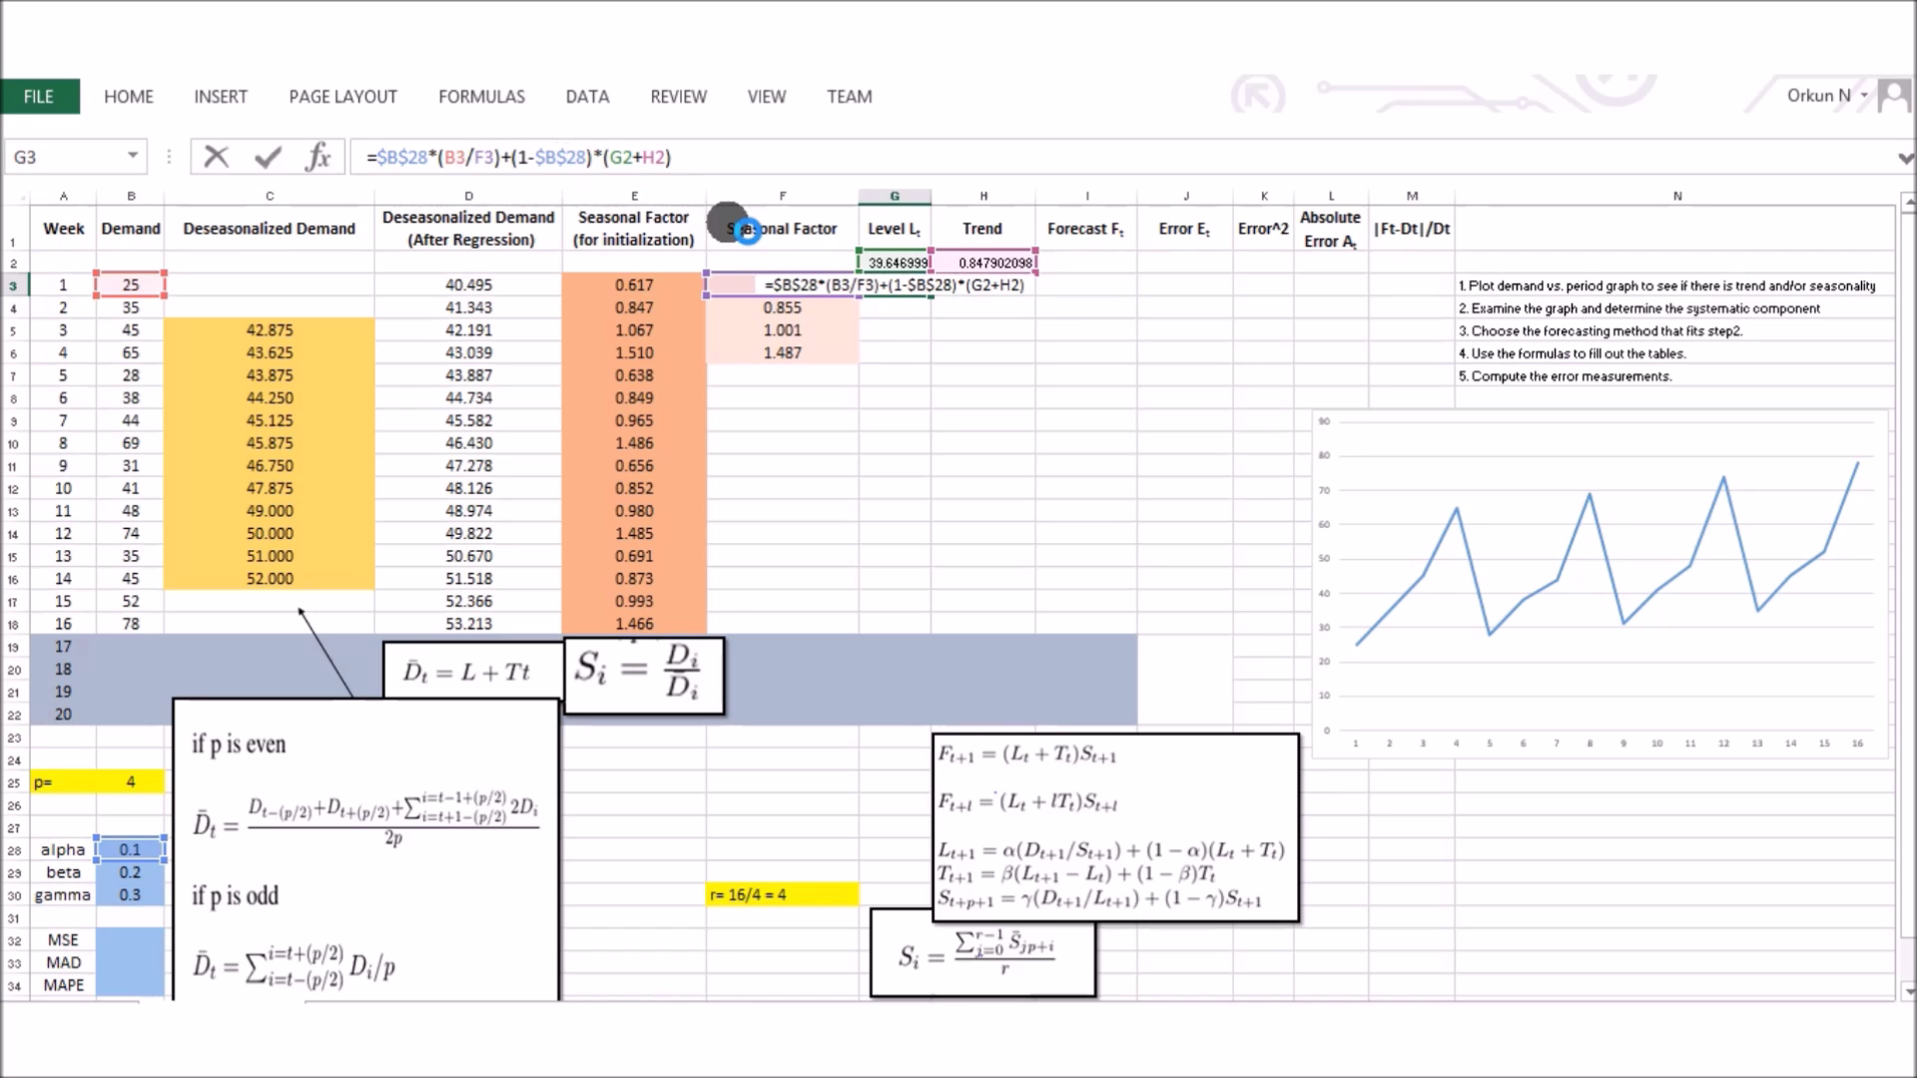
key("Return")
left_click(925, 291)
left_click_drag(928, 298, 913, 629)
- Build the week 1 trend formula =B29*(G3-G2)+(1-B29)*H2 in H3
left_click(985, 290)
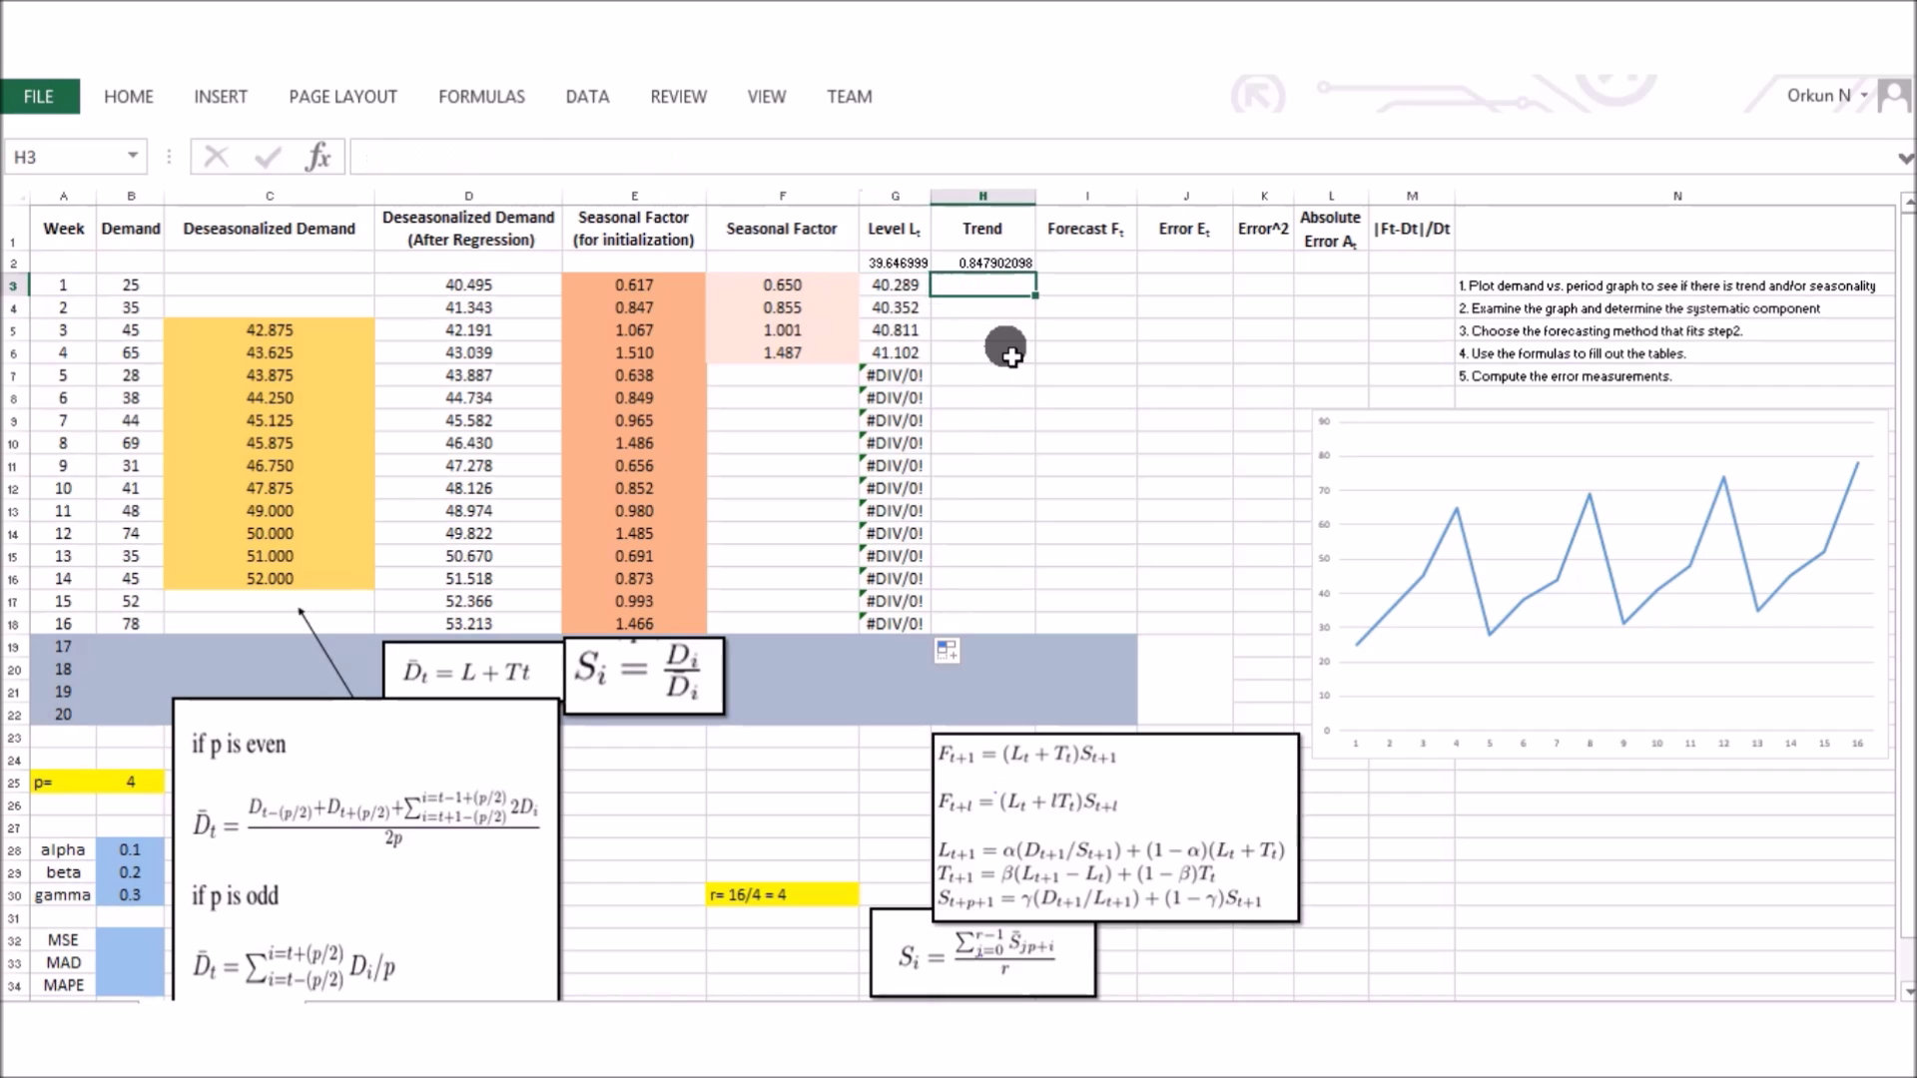
type("=")
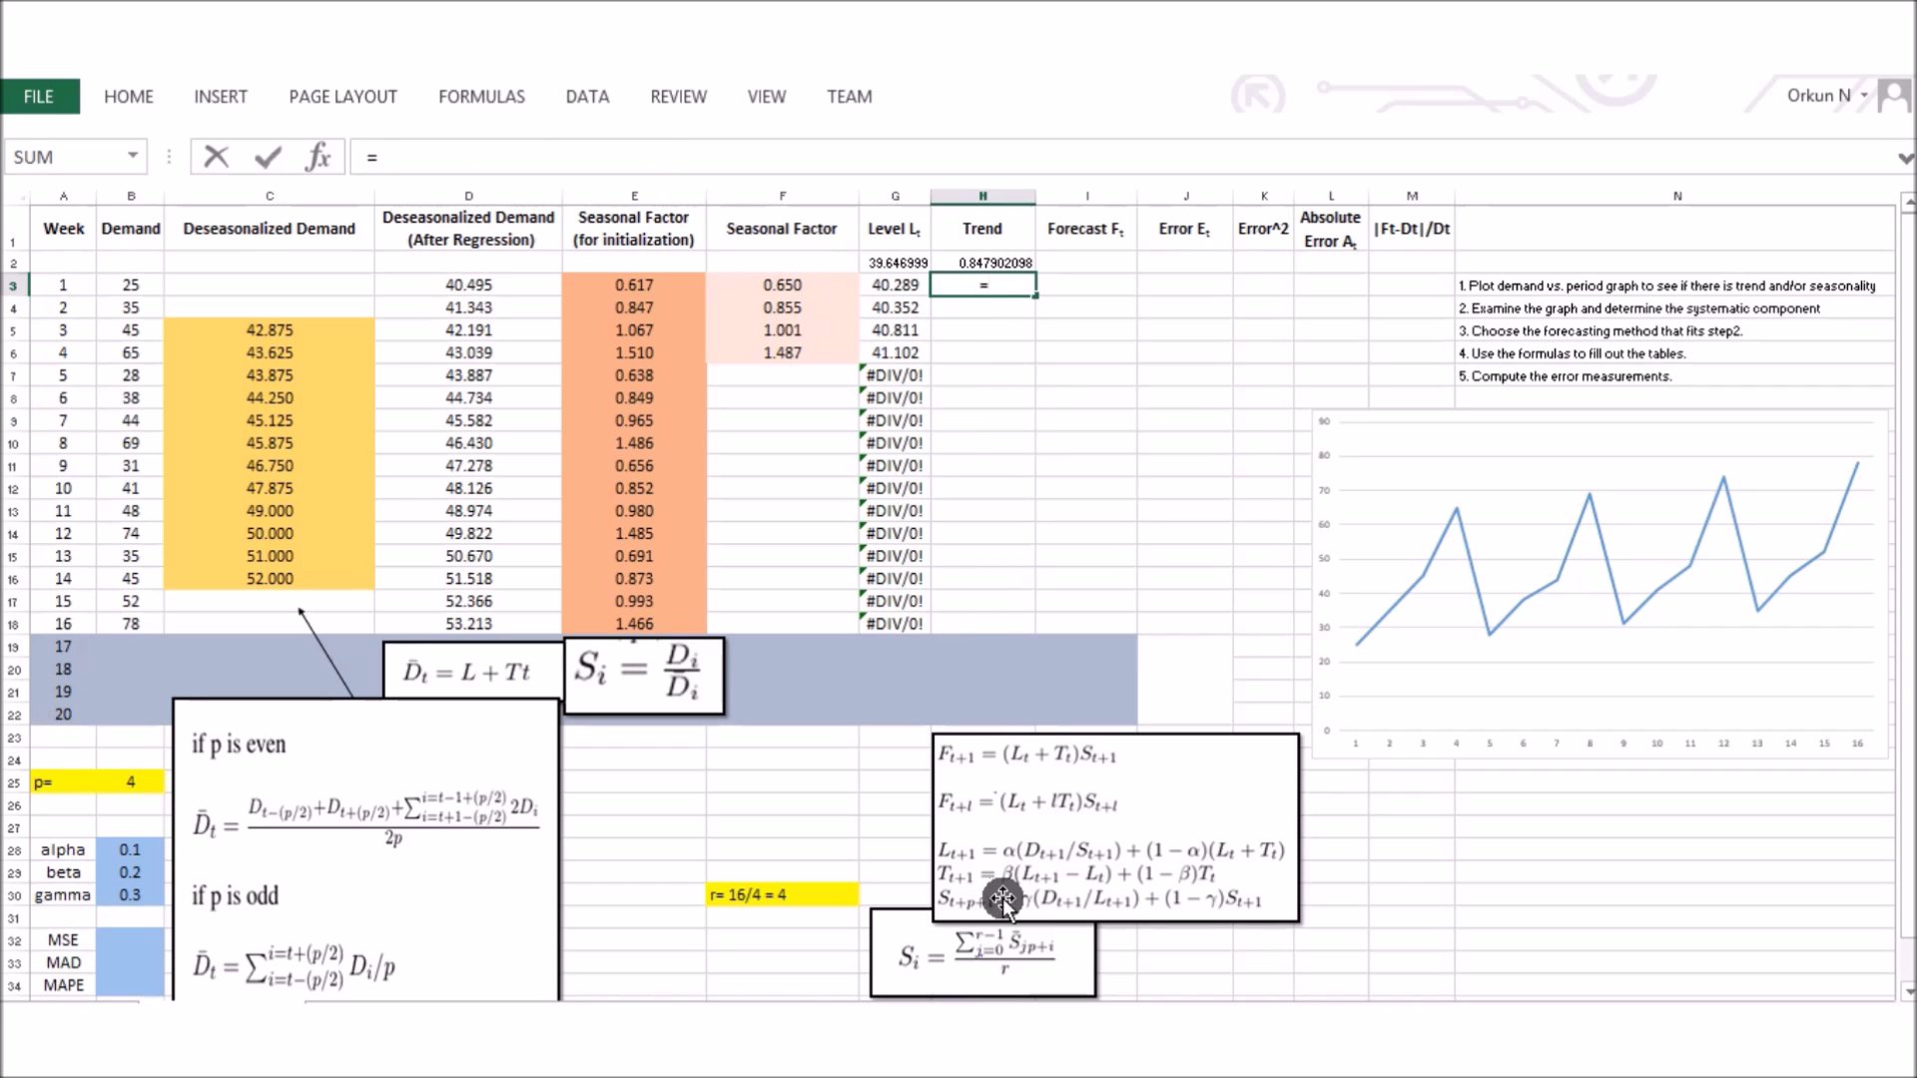
left_click(138, 873)
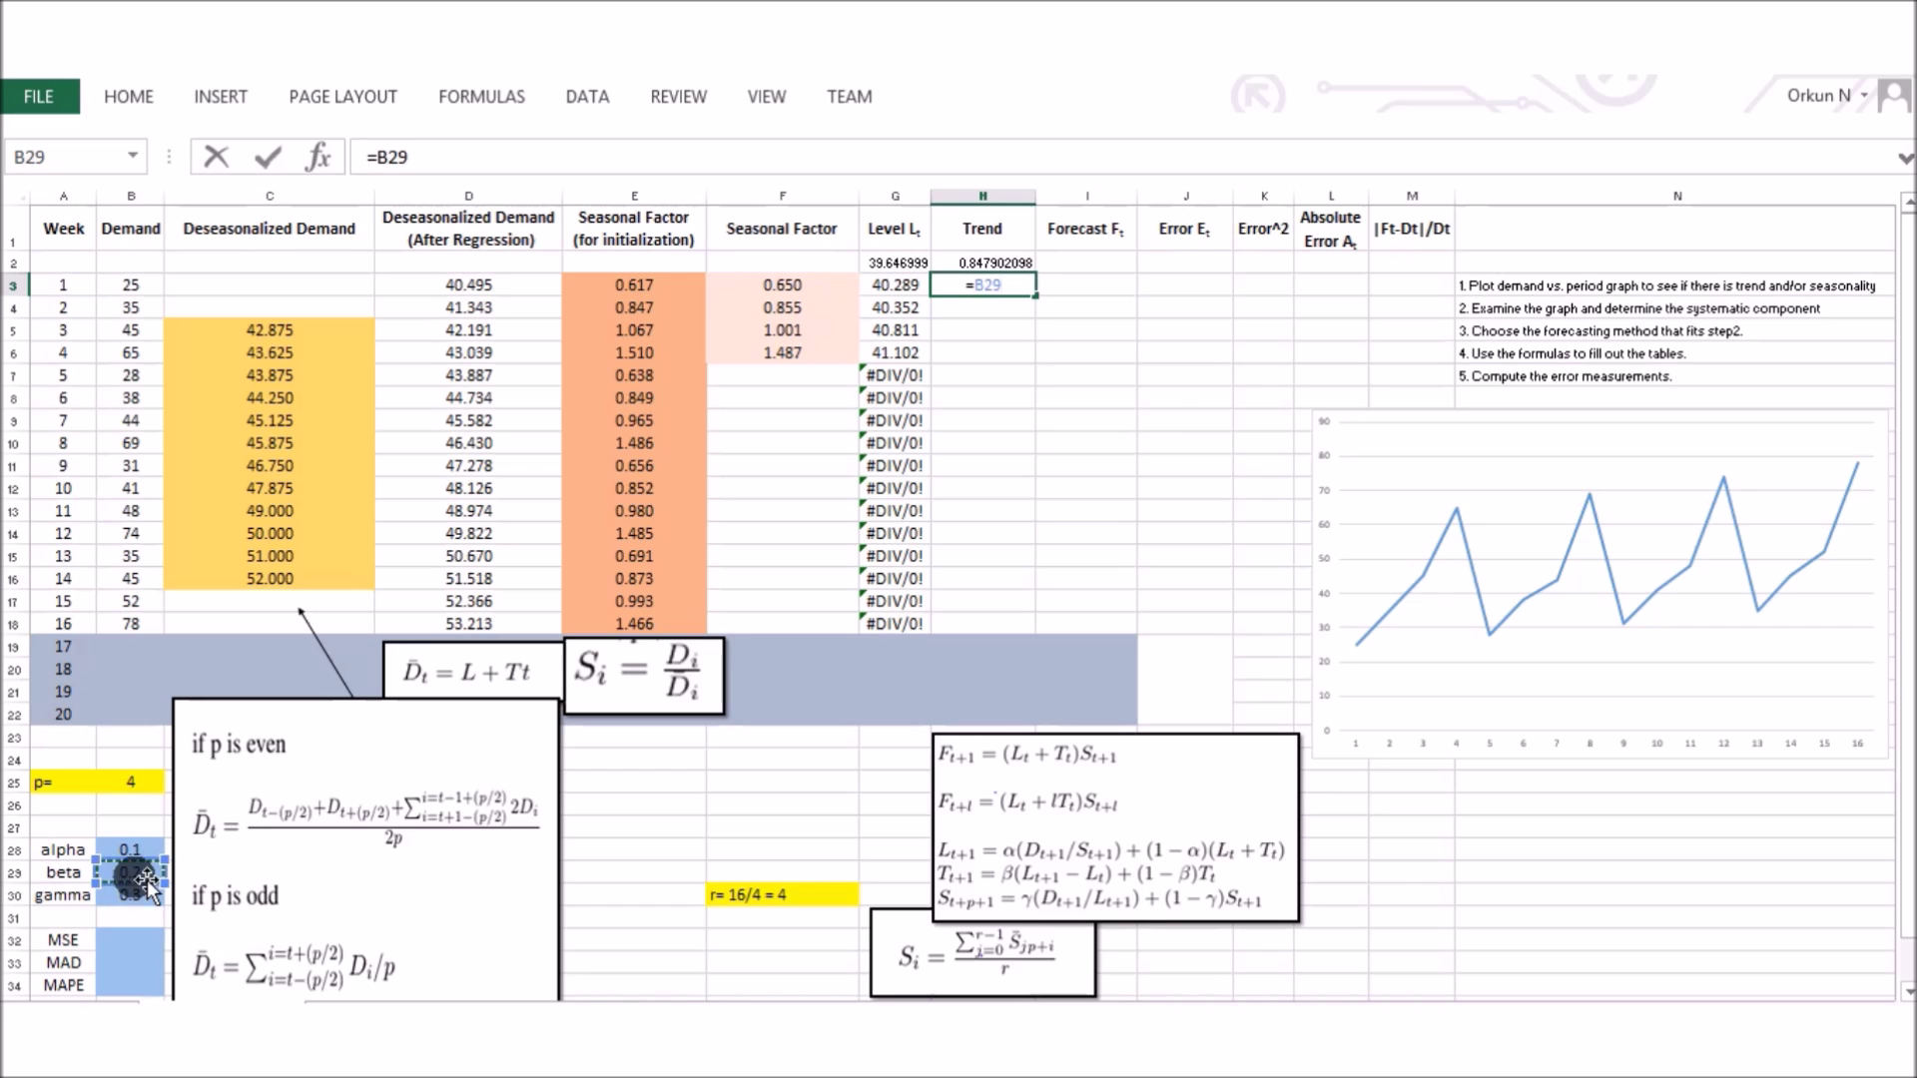
type("*")
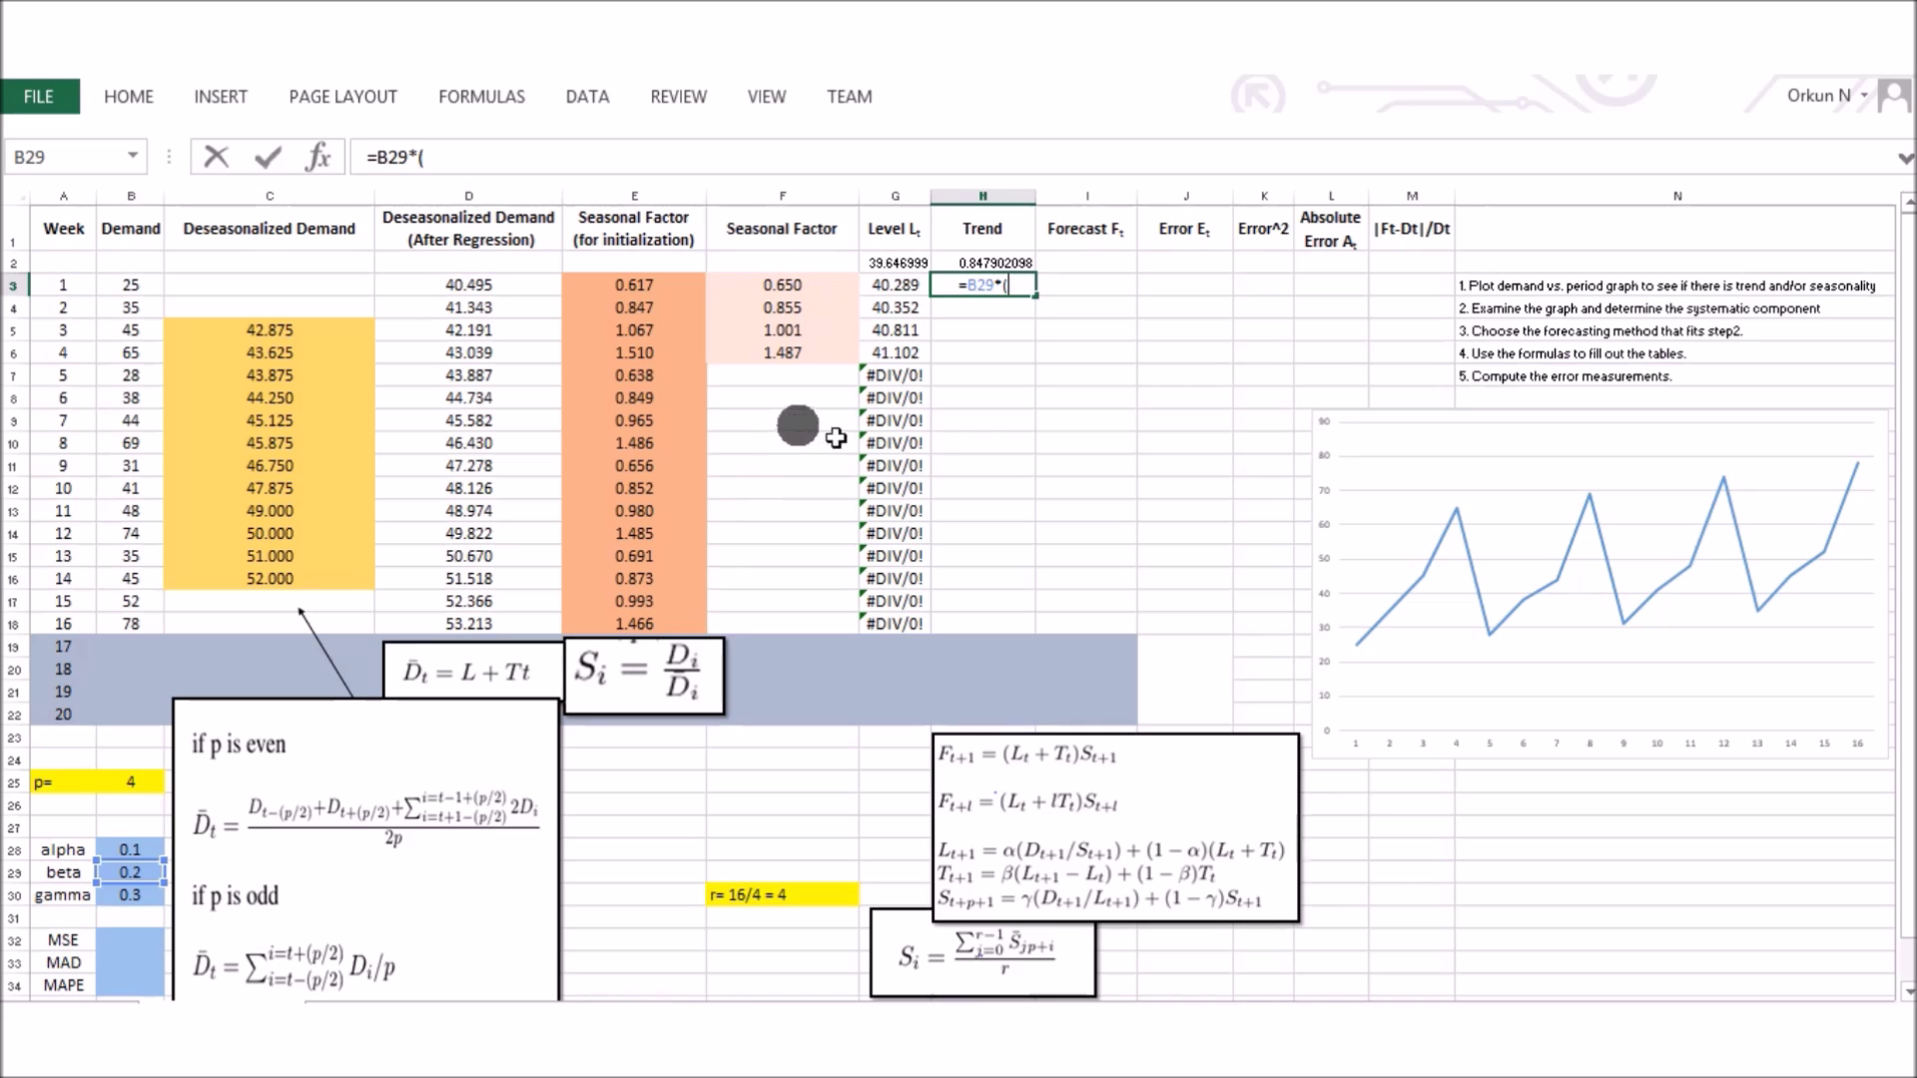
left_click(888, 287)
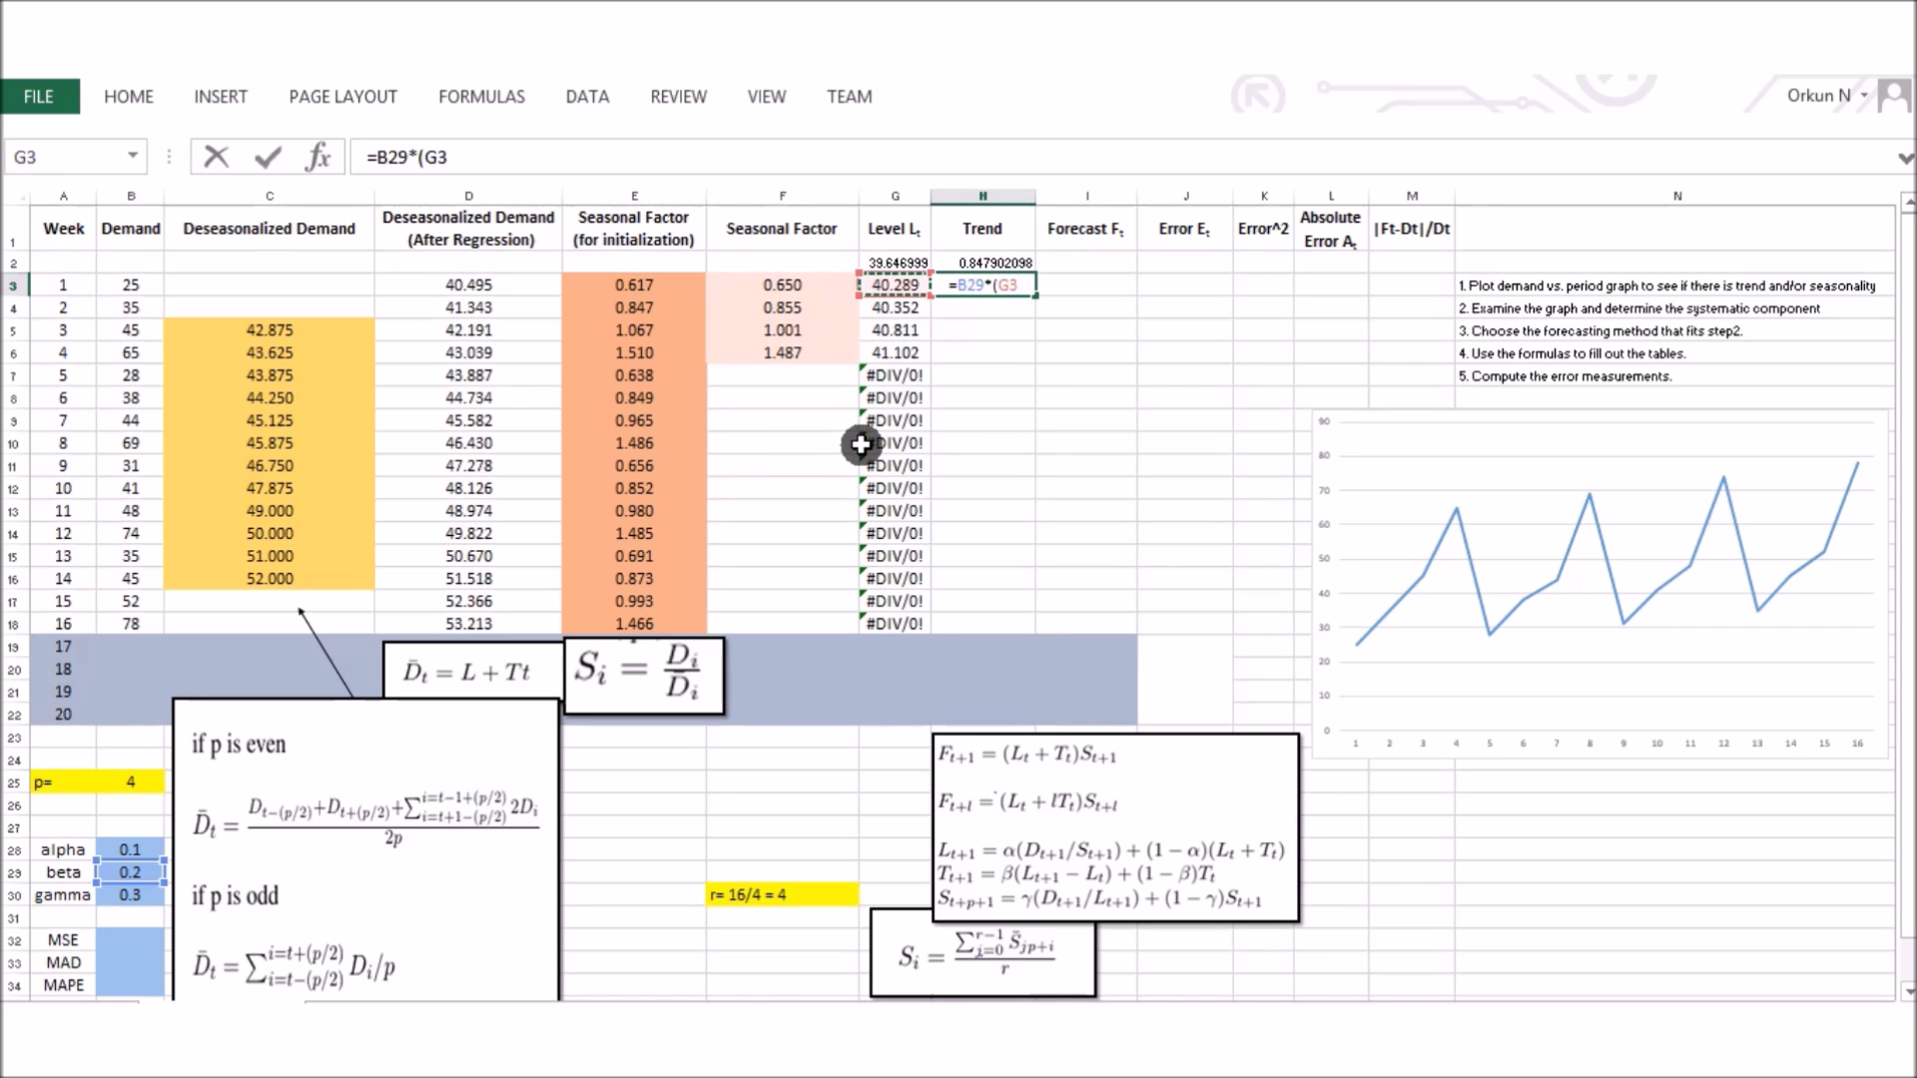
type("-")
left_click(891, 264)
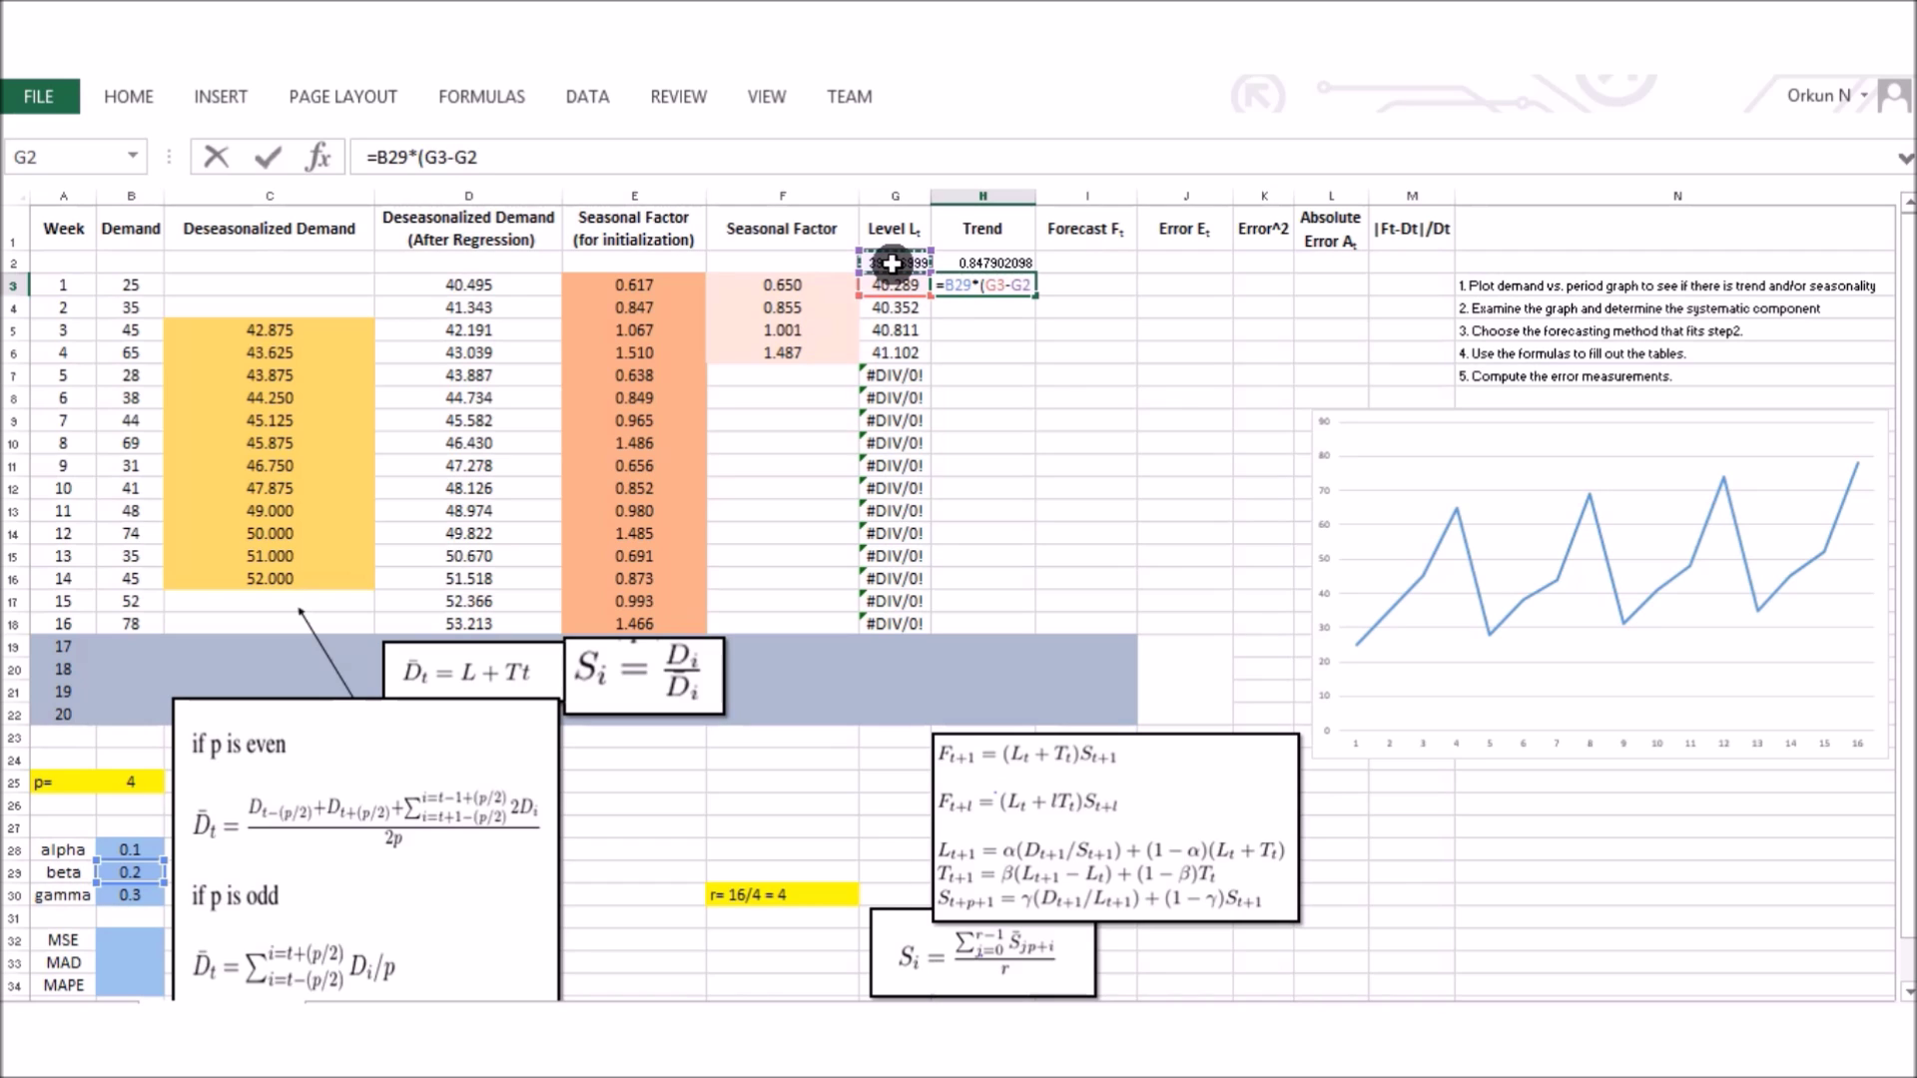
type(")+(1-")
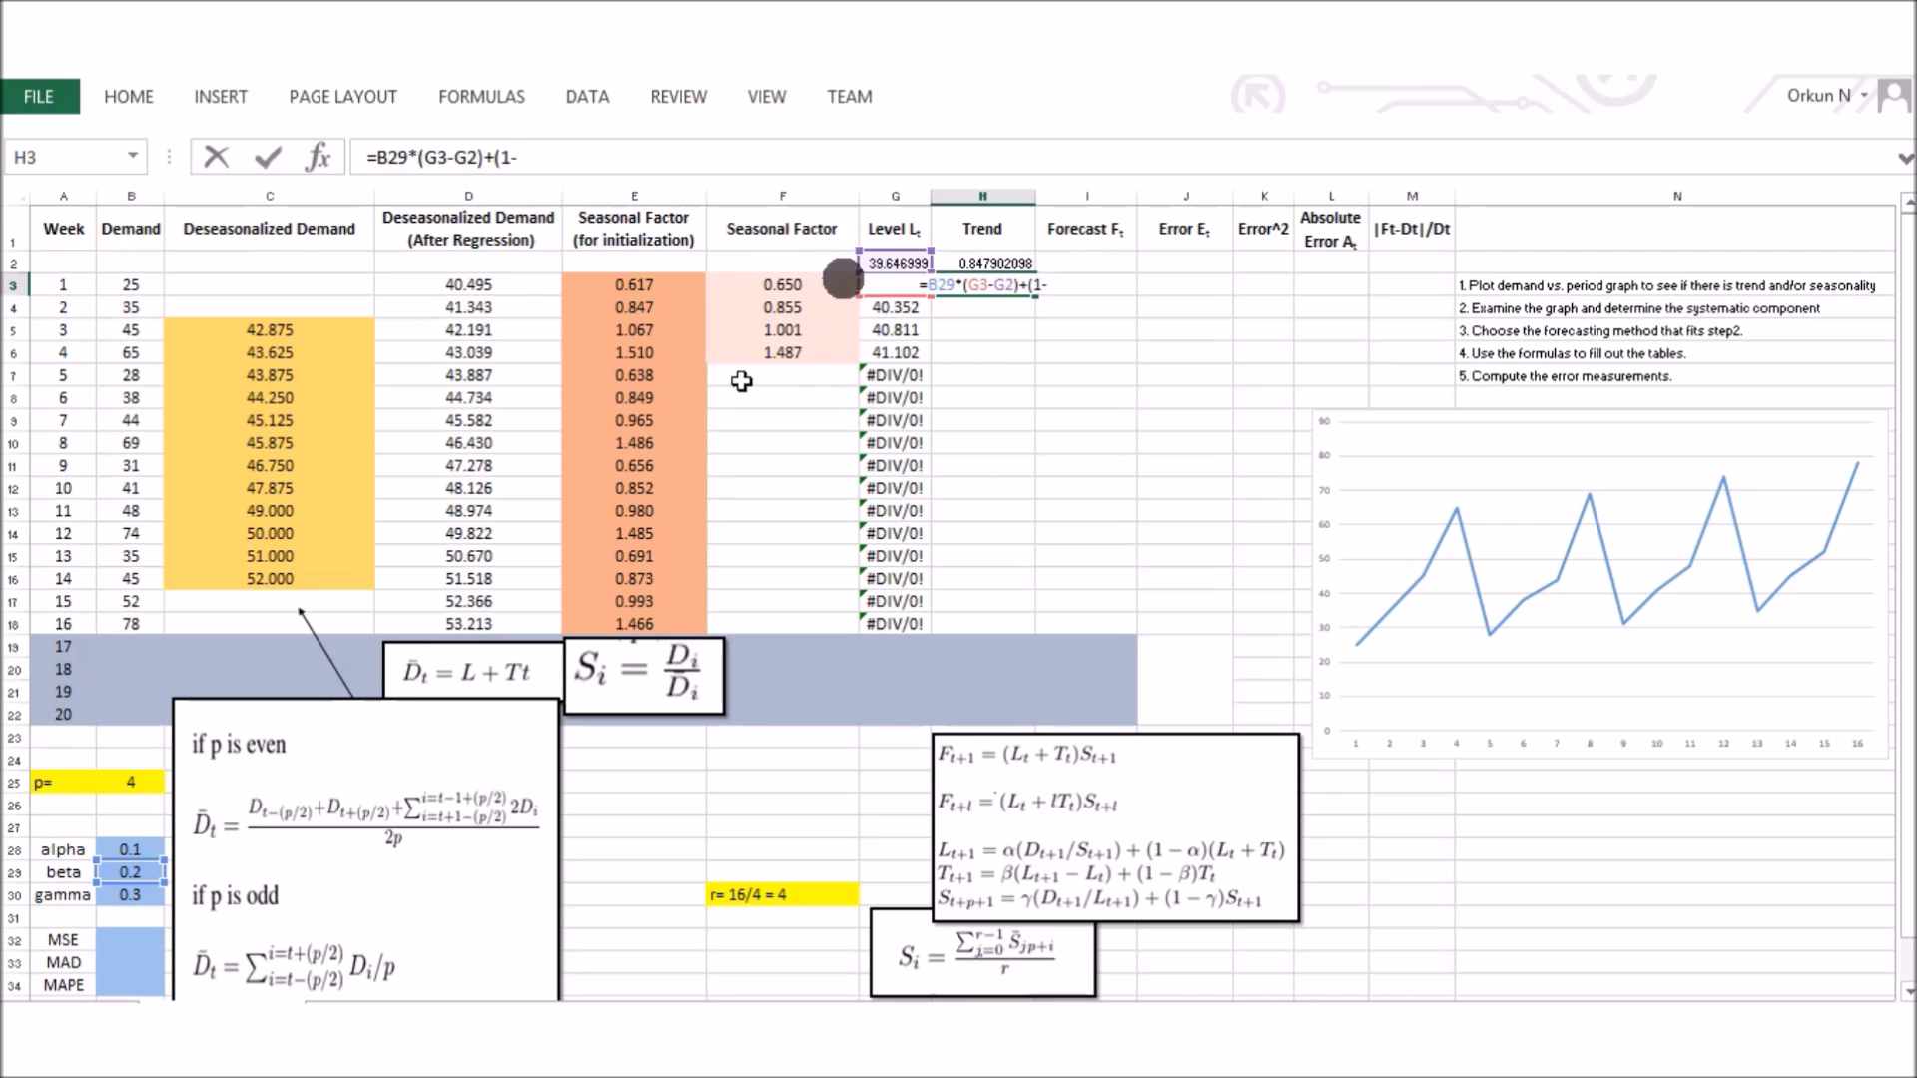
left_click(130, 873)
type(")*")
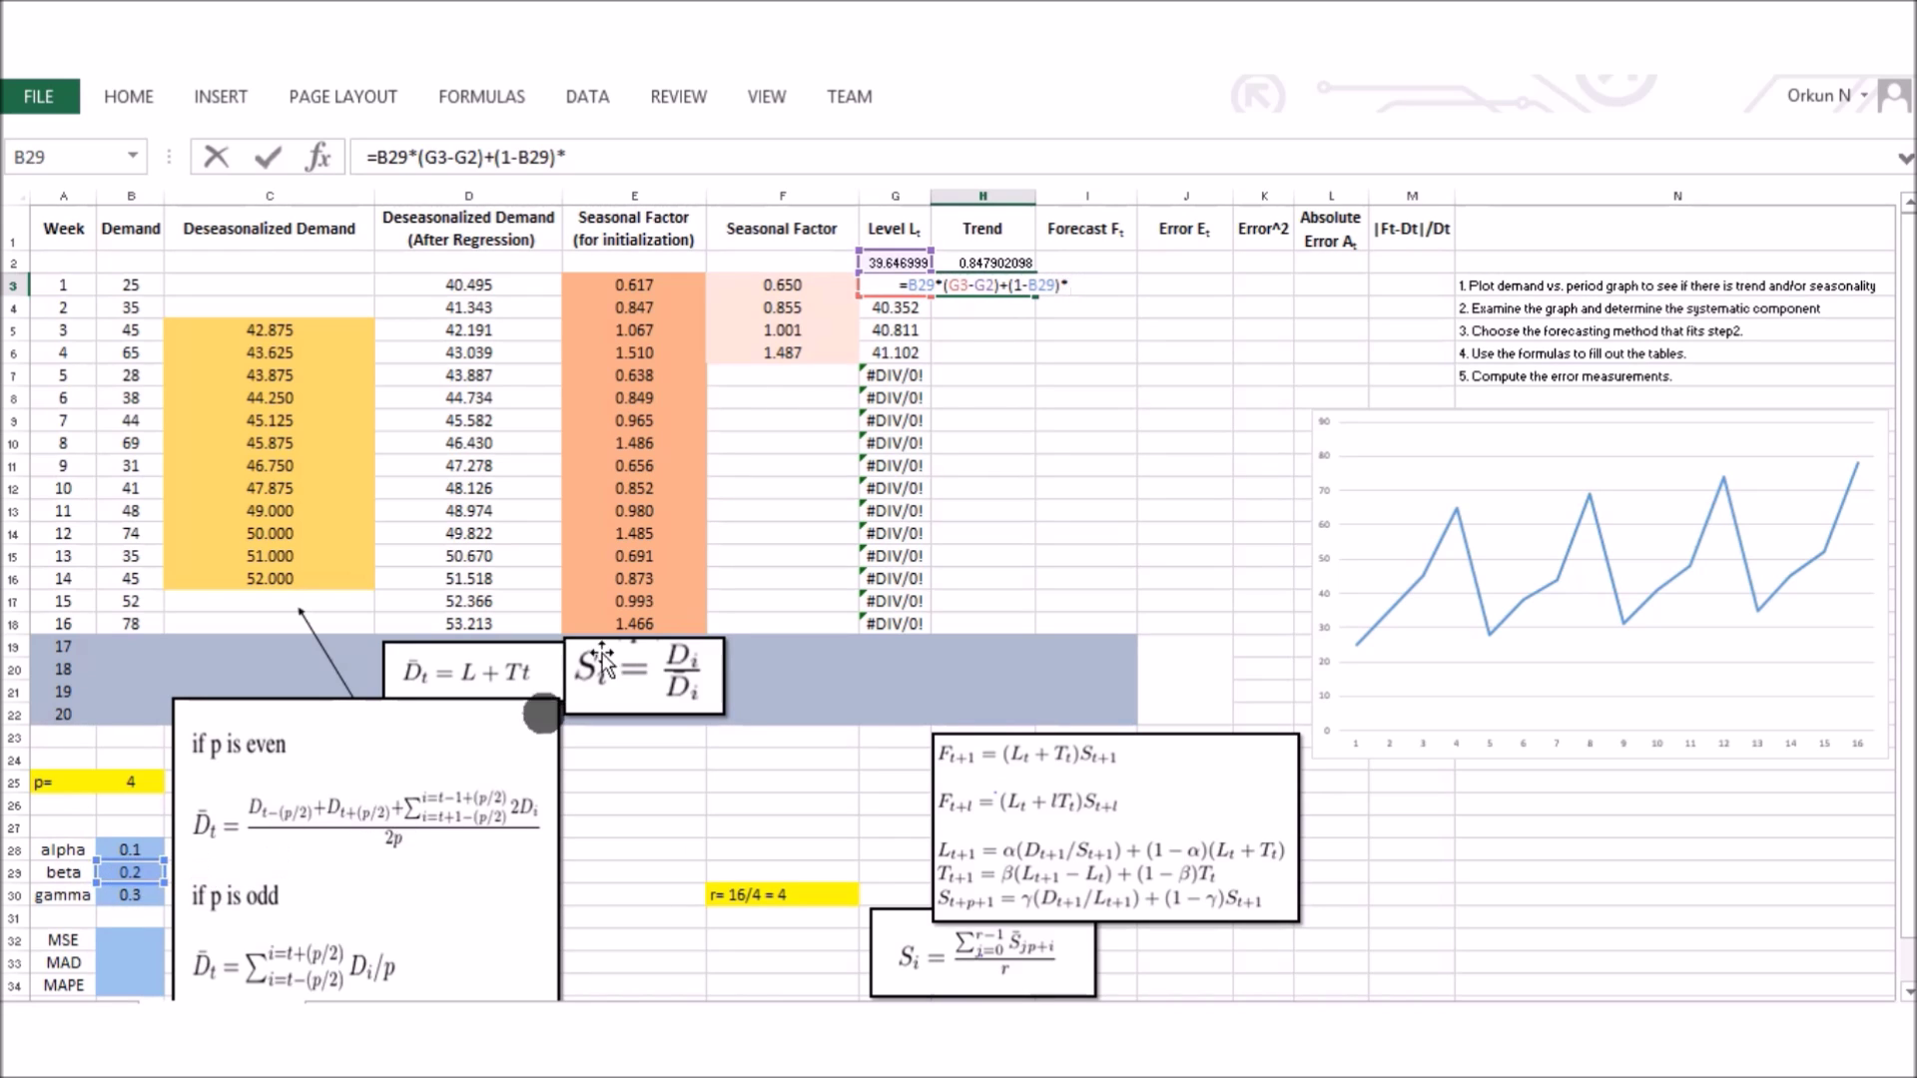
left_click(962, 267)
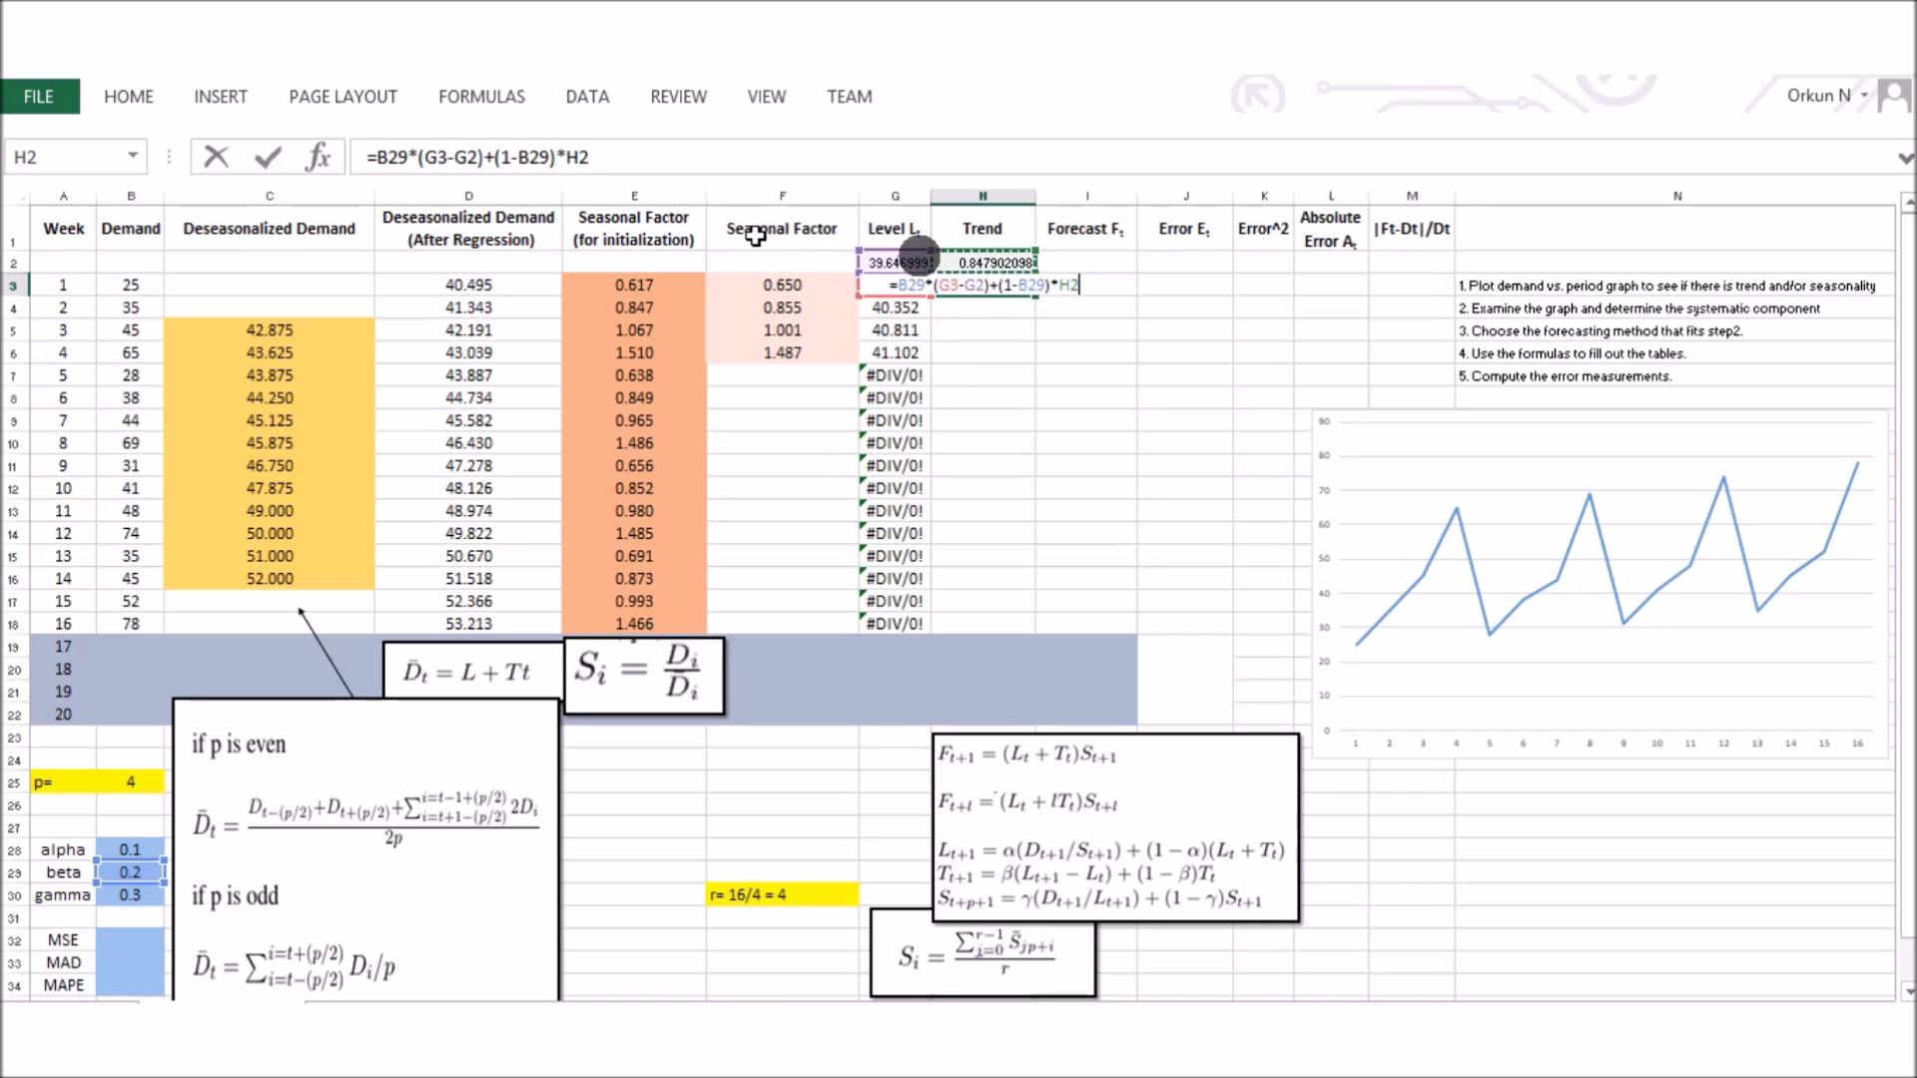
- Make both beta references absolute, giving =$B$29*(G3-G2)+(1-$B$29)*H2, and fill the trend formula from H3 down to H18
left_click(391, 162)
left_click(376, 158)
type("$")
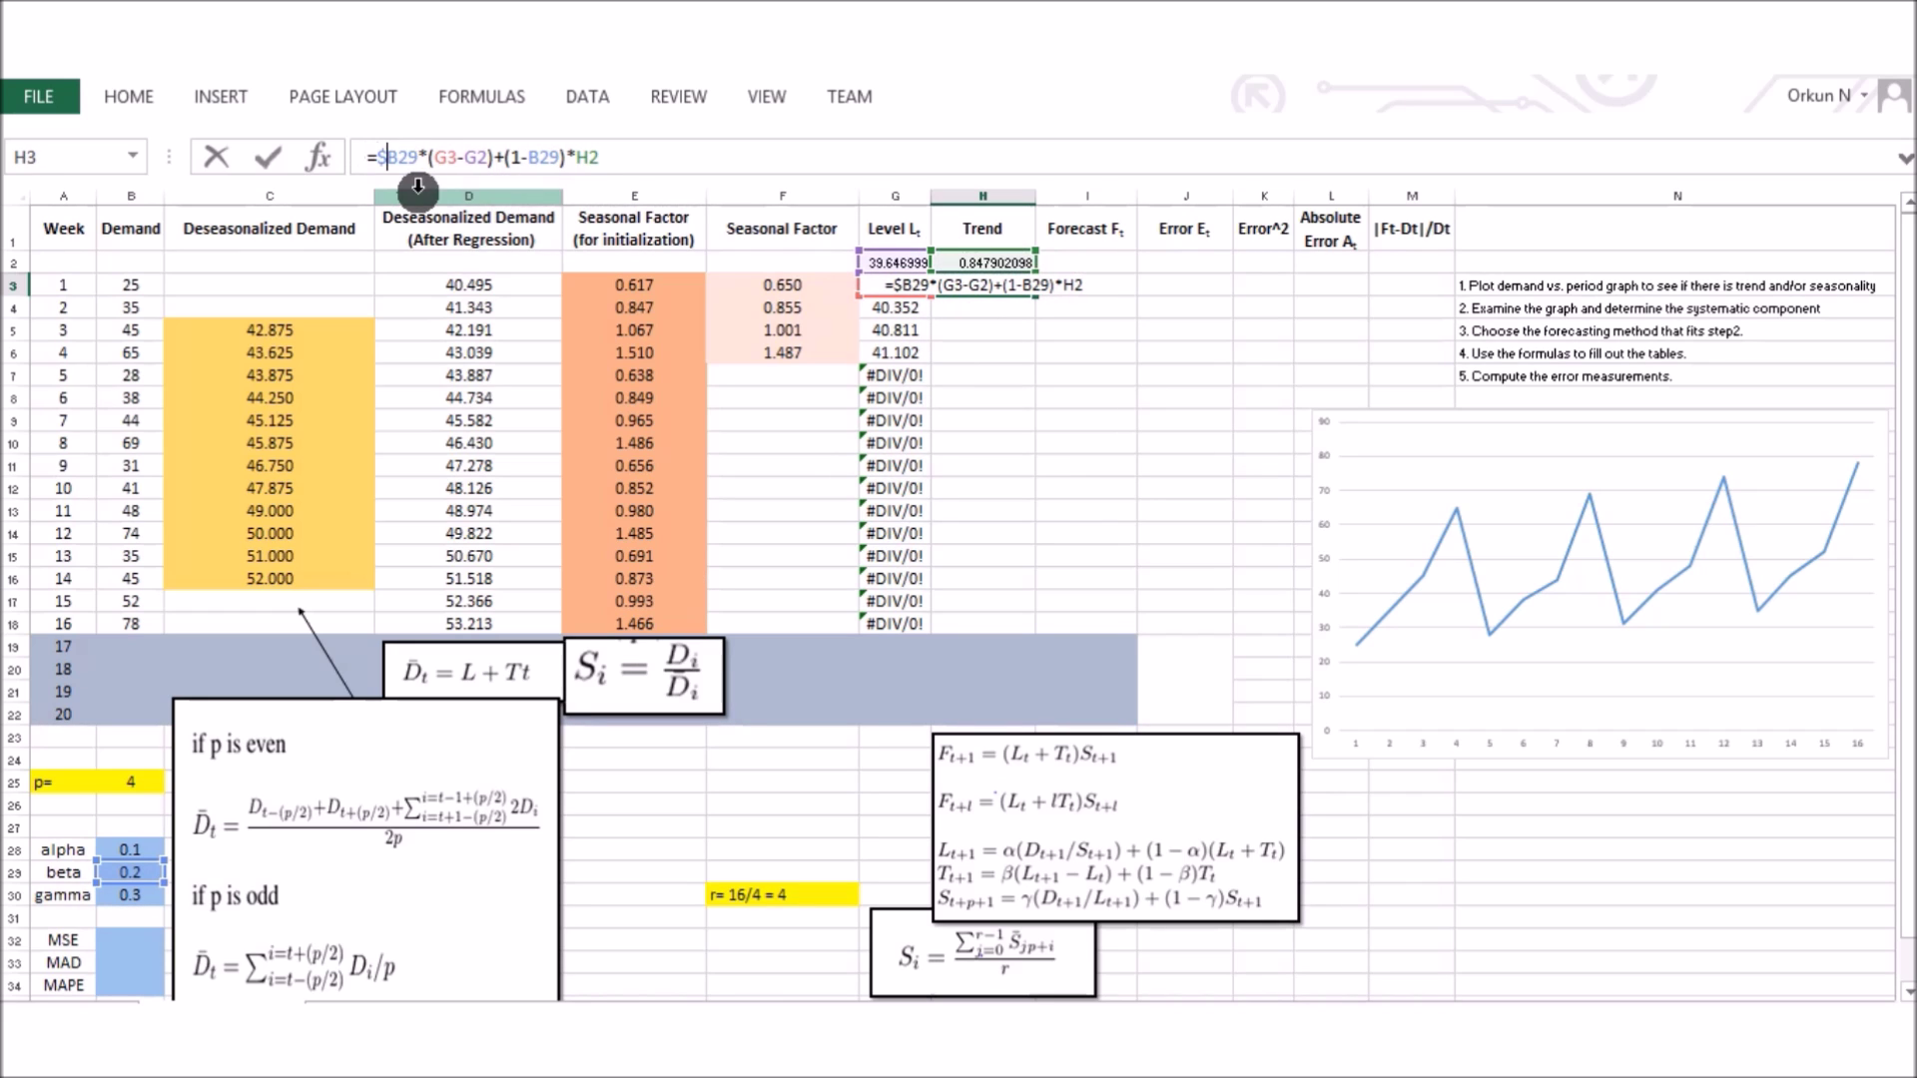
left_click(396, 158)
type("$")
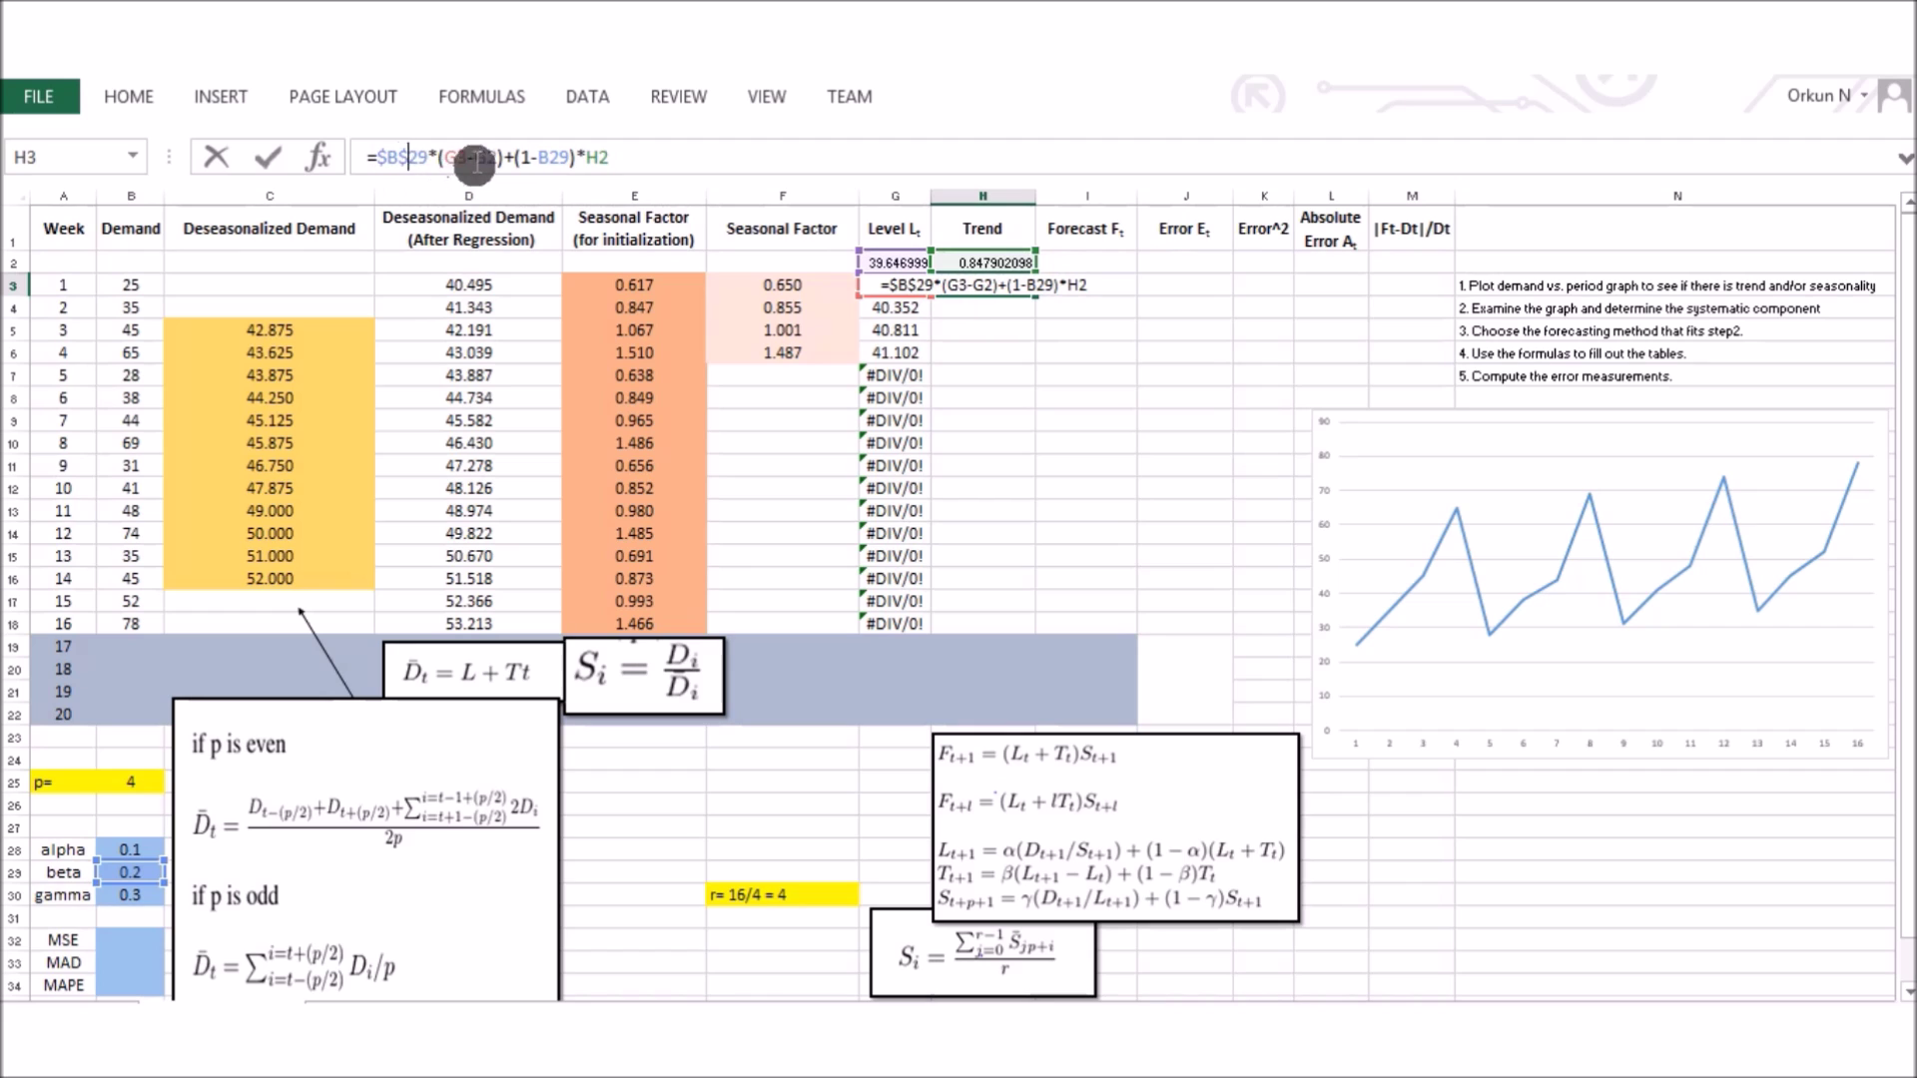
left_click(541, 158)
key("F4")
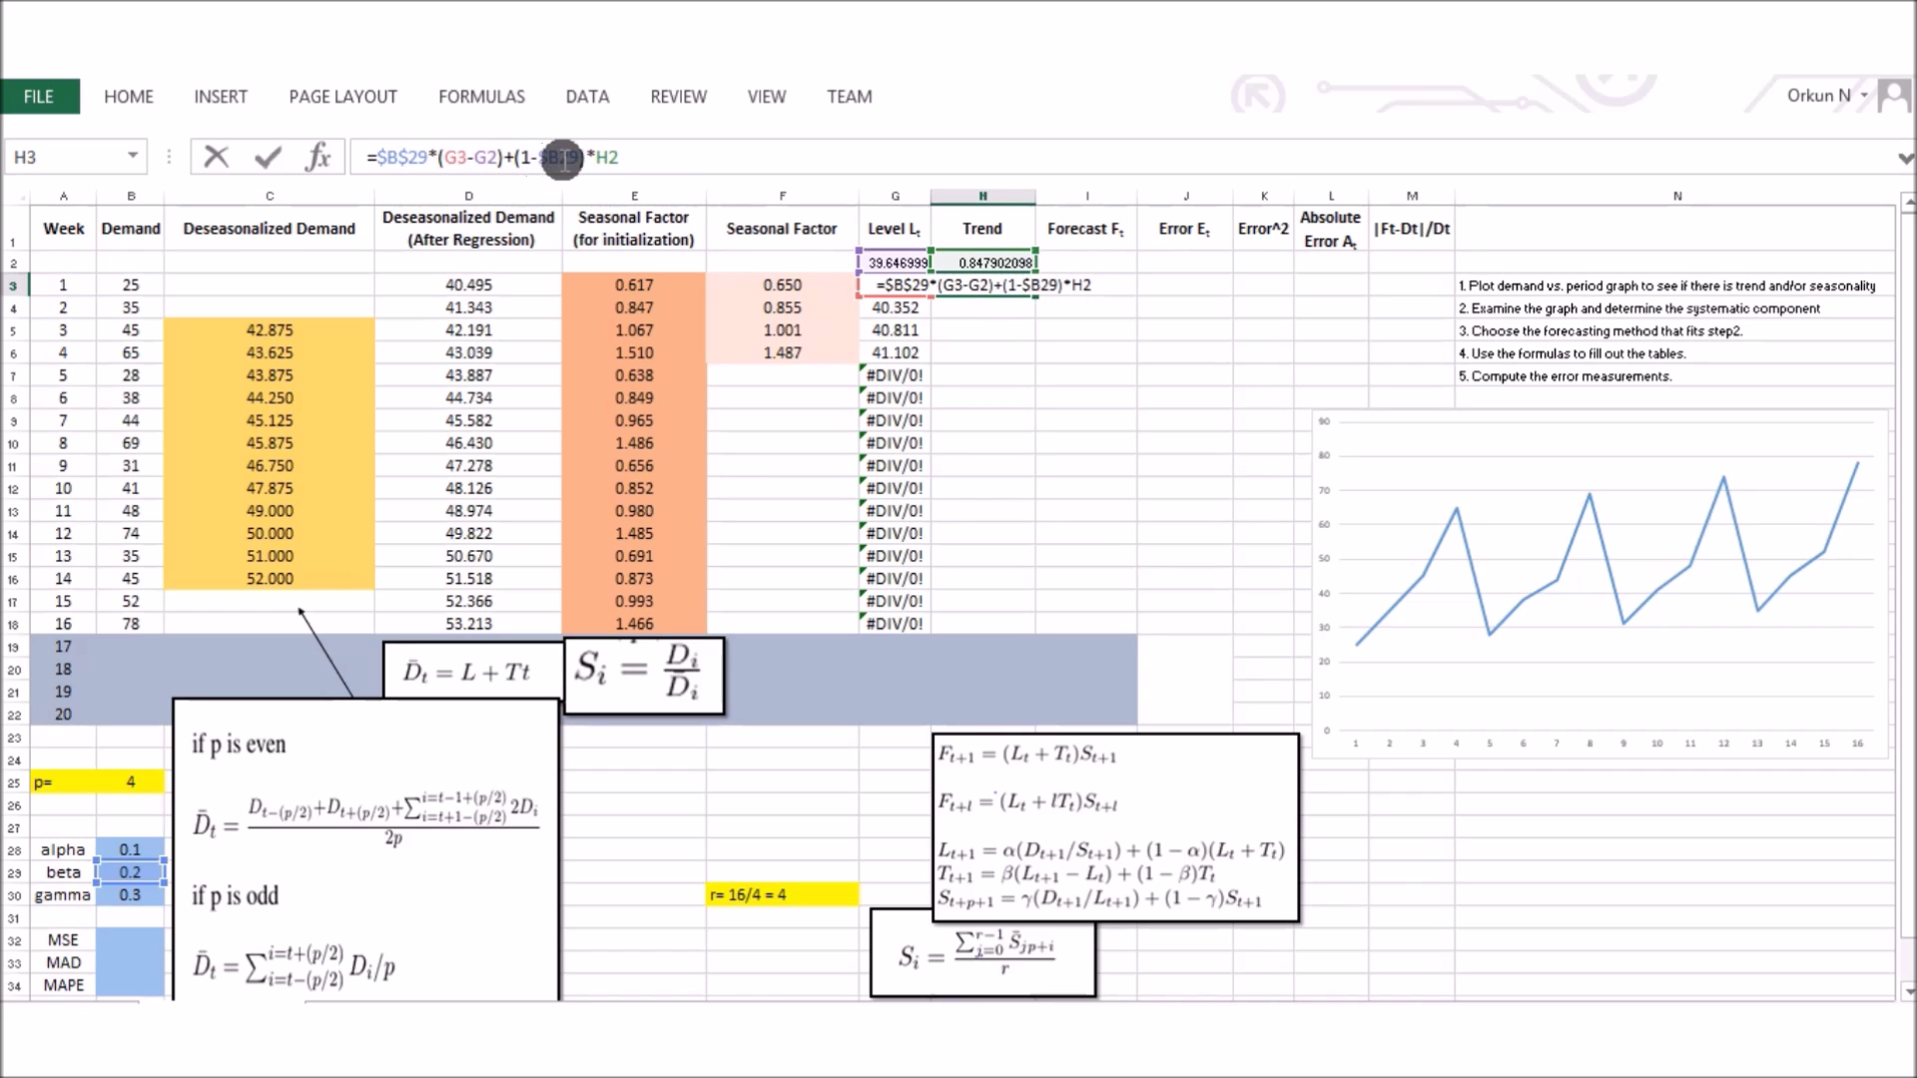
key("Return")
left_click(1023, 286)
left_click_drag(1031, 291, 1027, 639)
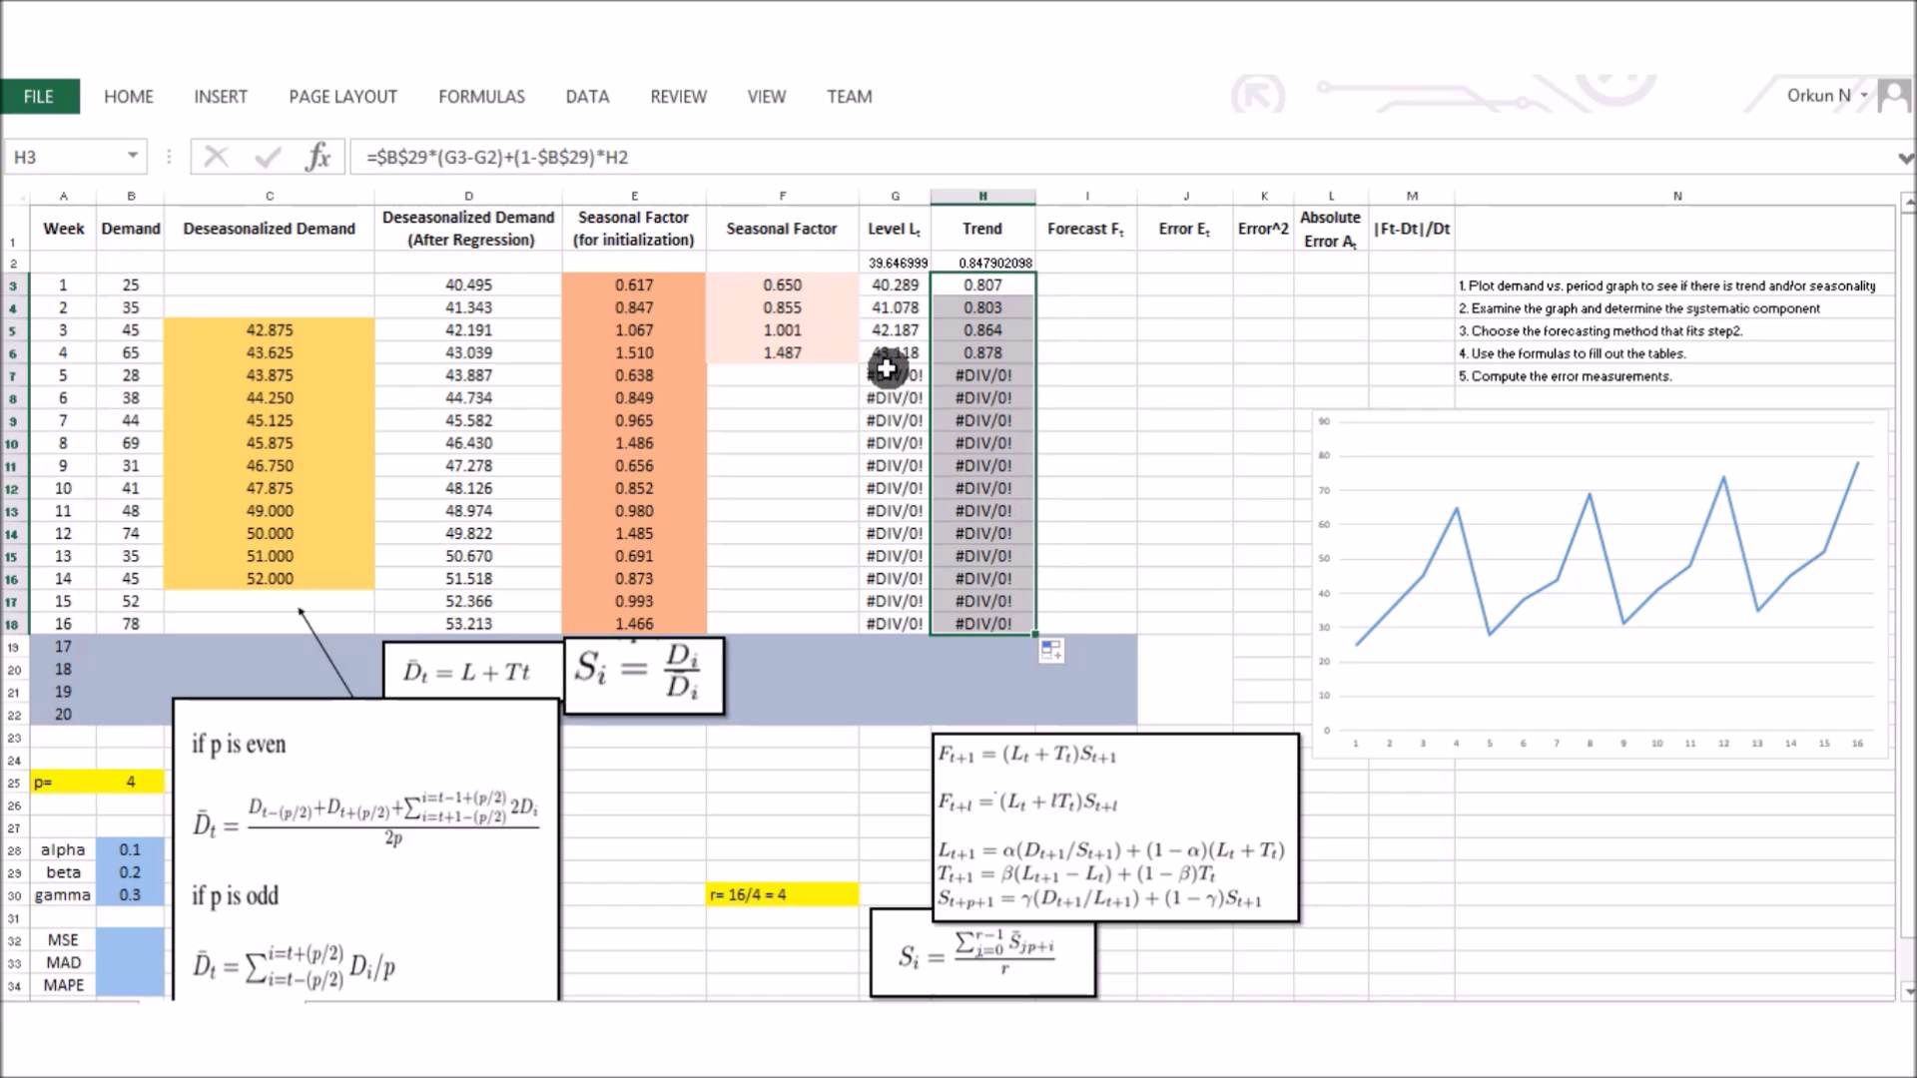
left_click_drag(878, 377, 1004, 627)
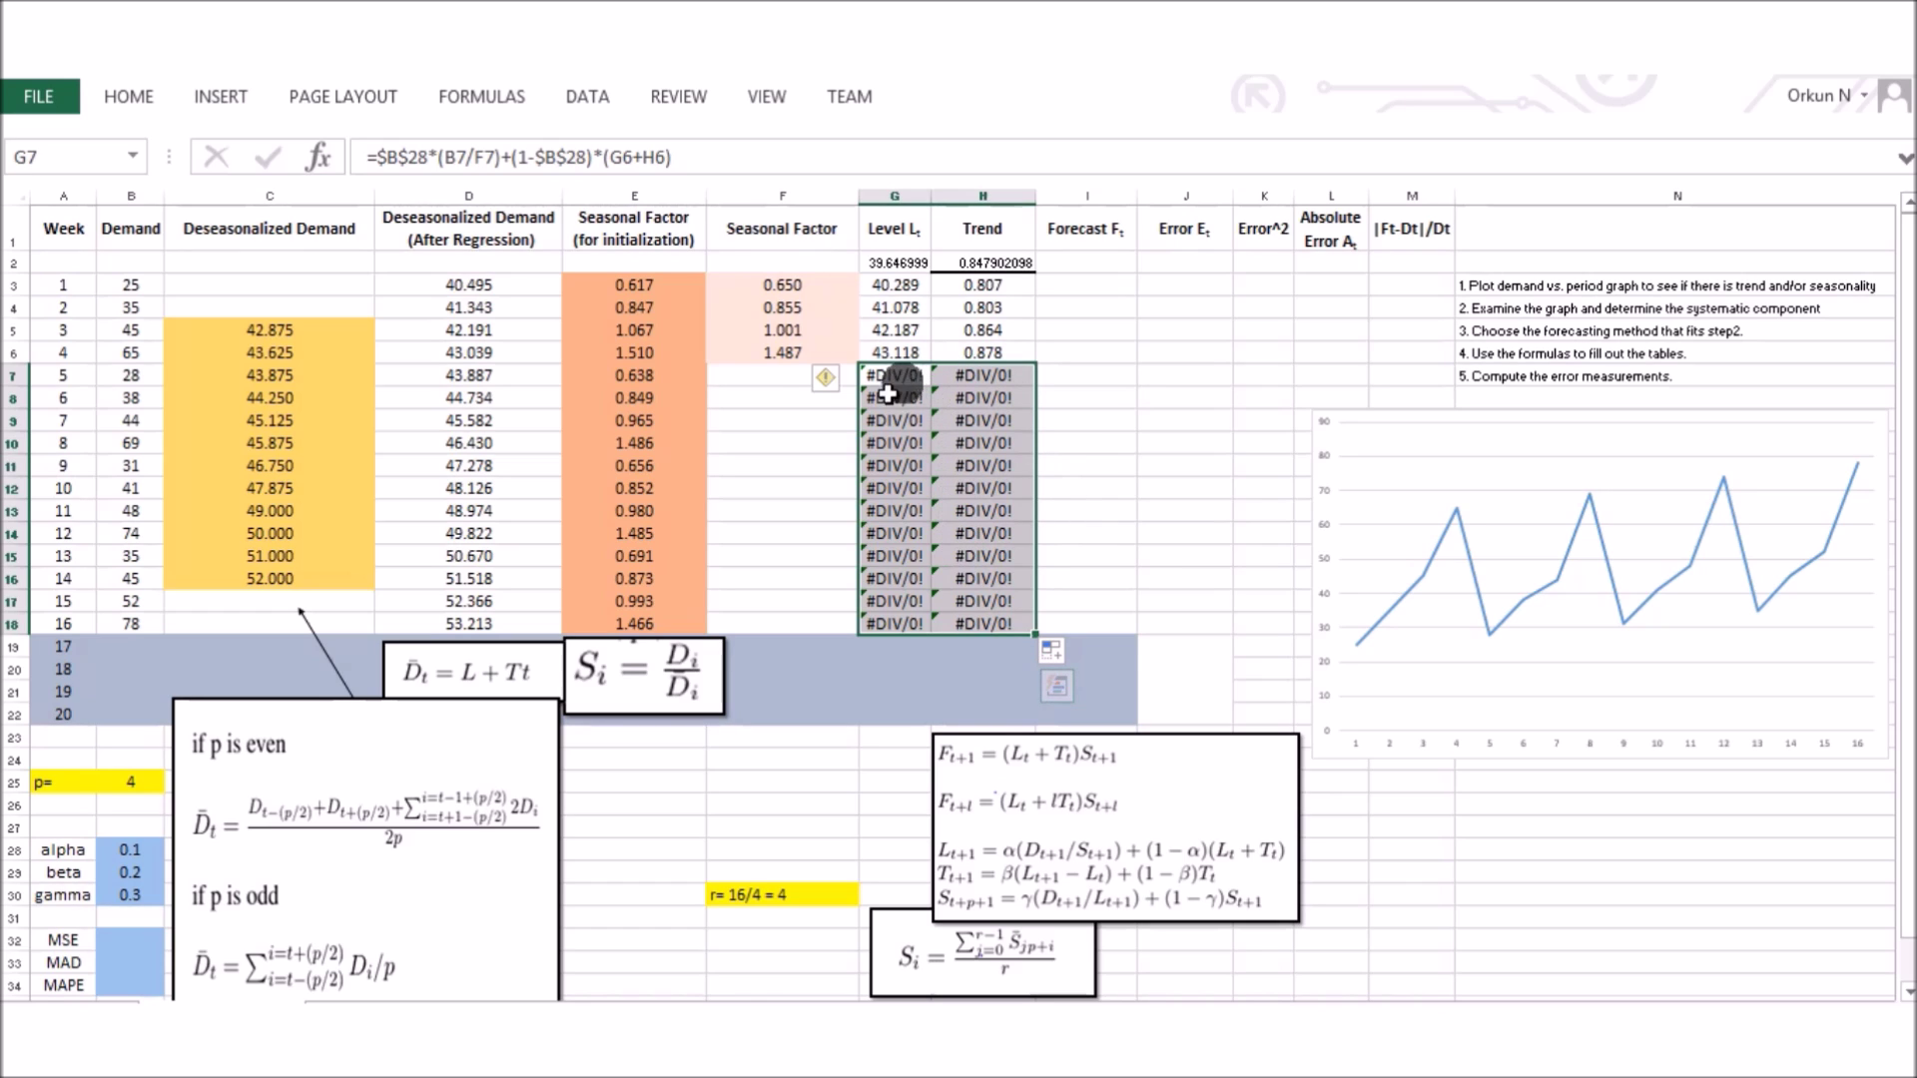
- Start the week 5 seasonal factor formula in F7 with =$B$30*(B3/G3)+(1-, keeping the gamma reference absolute
left_click(773, 373)
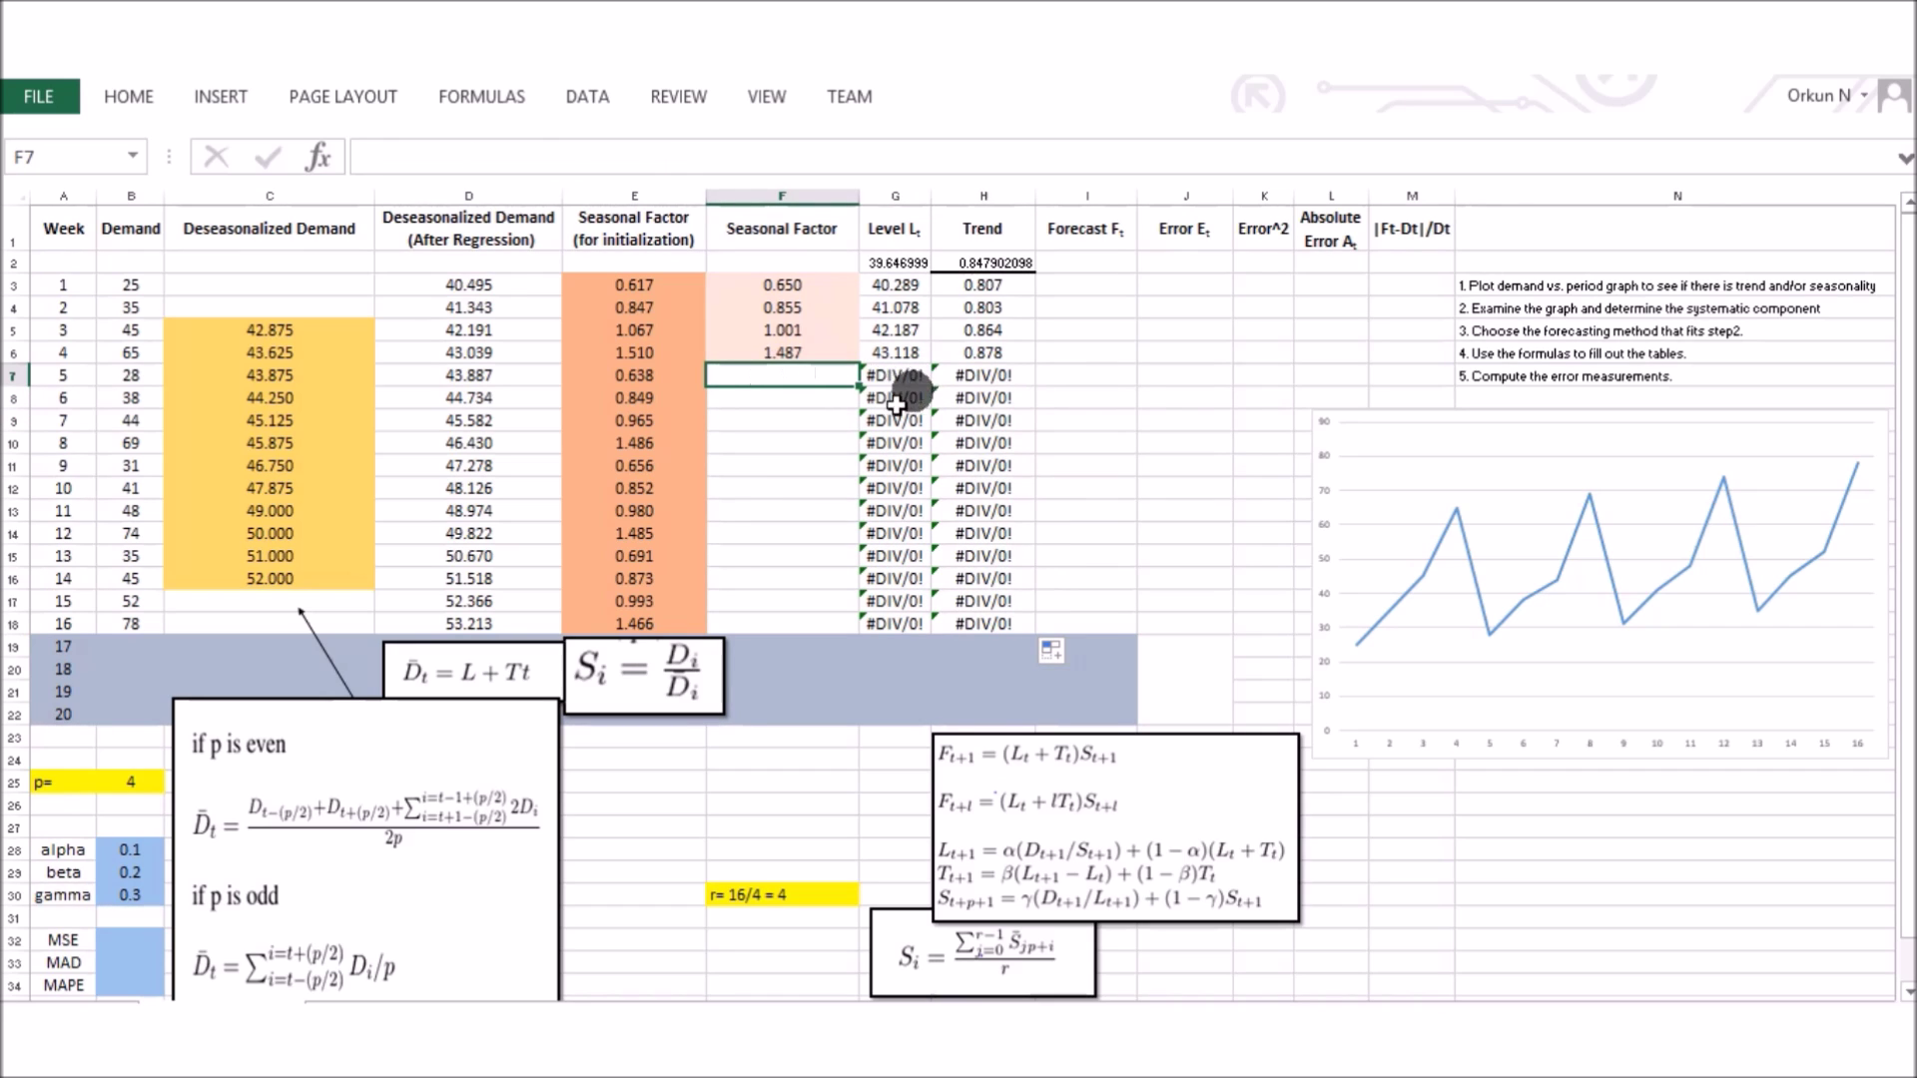
type("=")
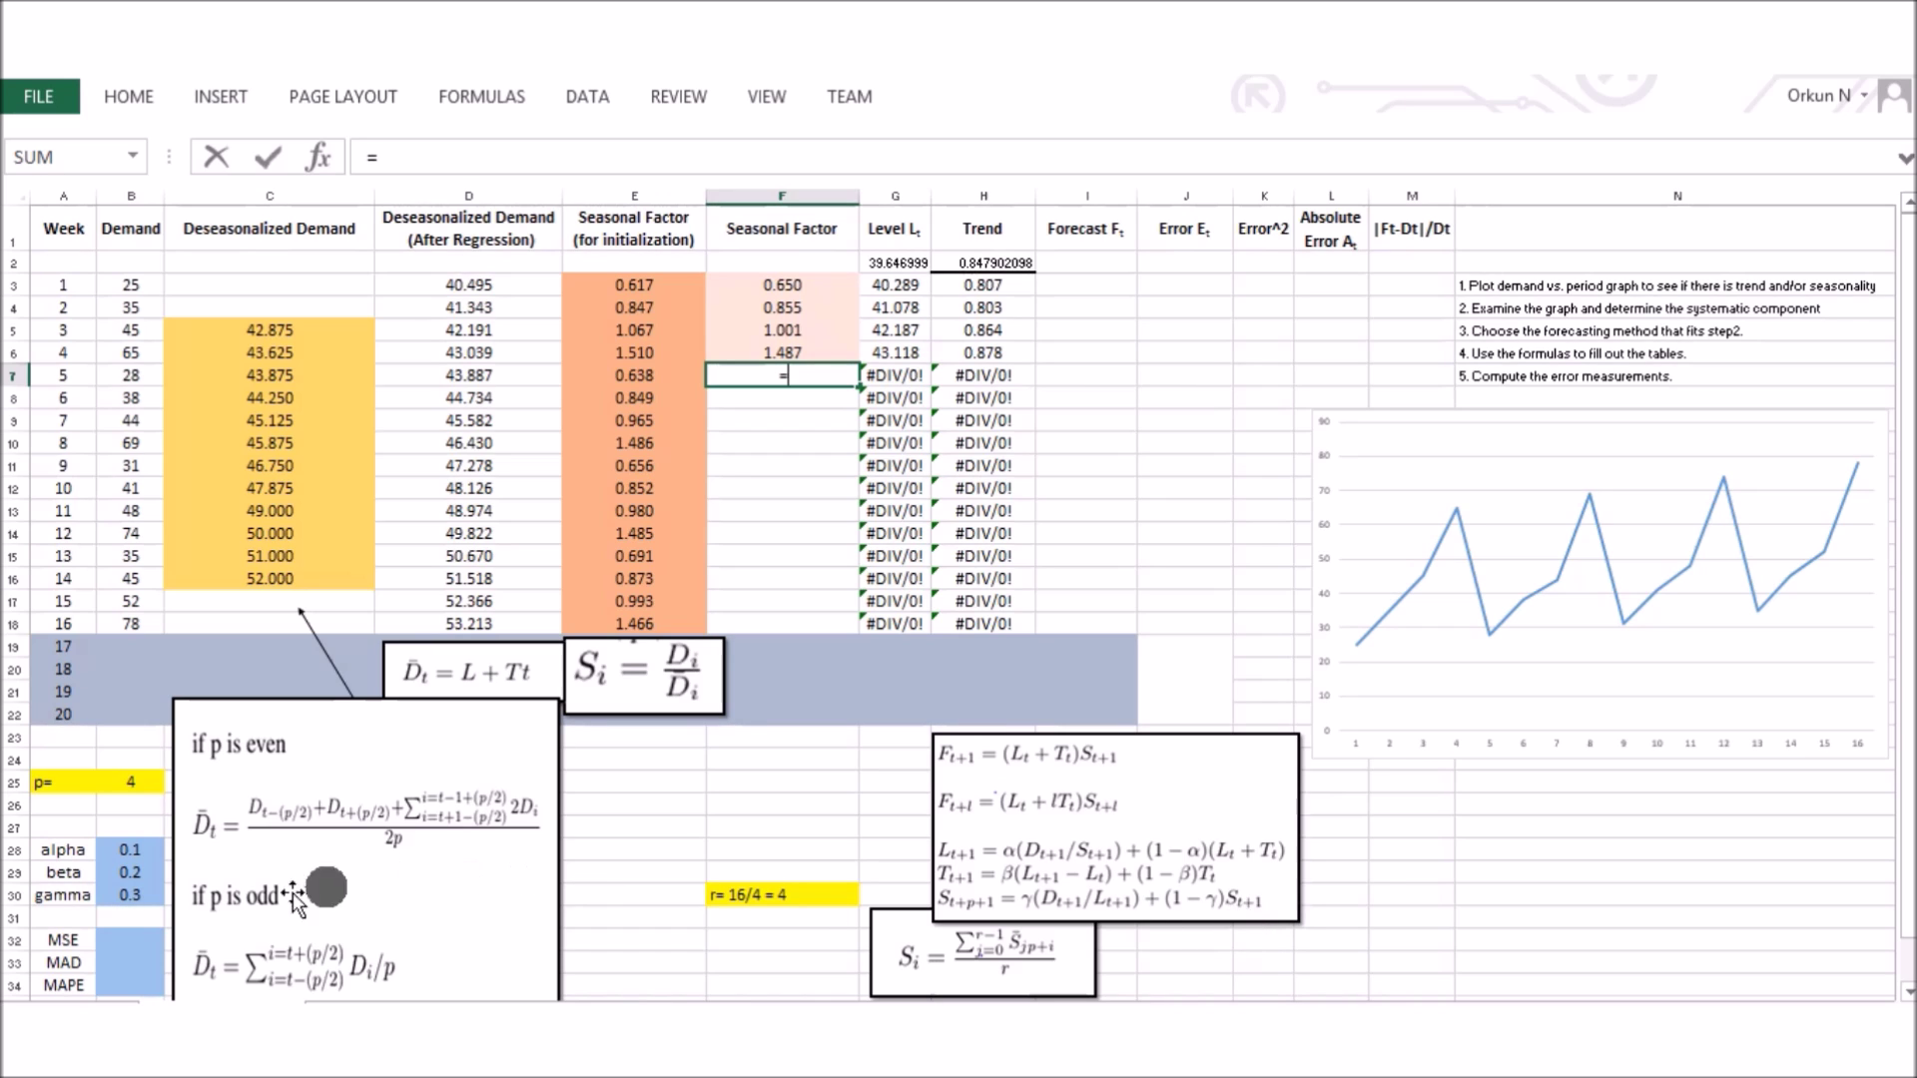
left_click(158, 895)
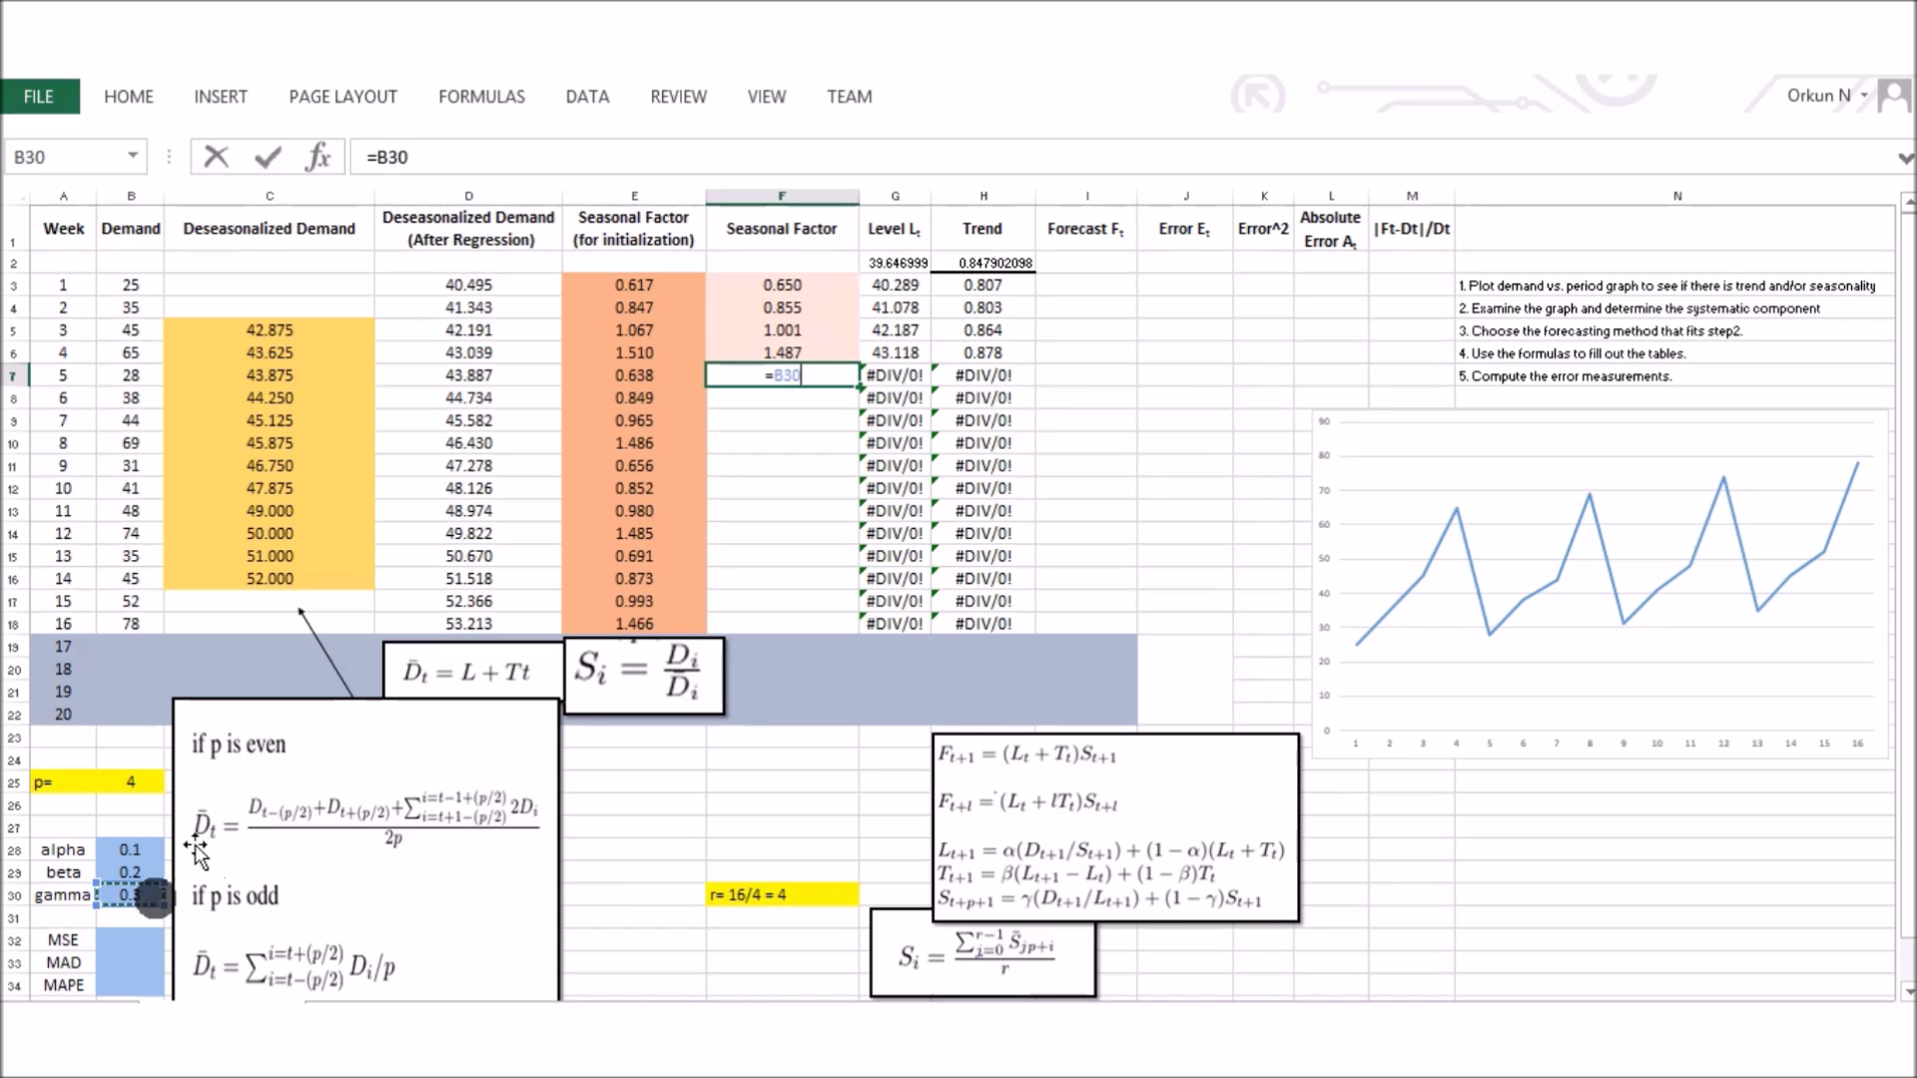
left_click(389, 158)
key("F4")
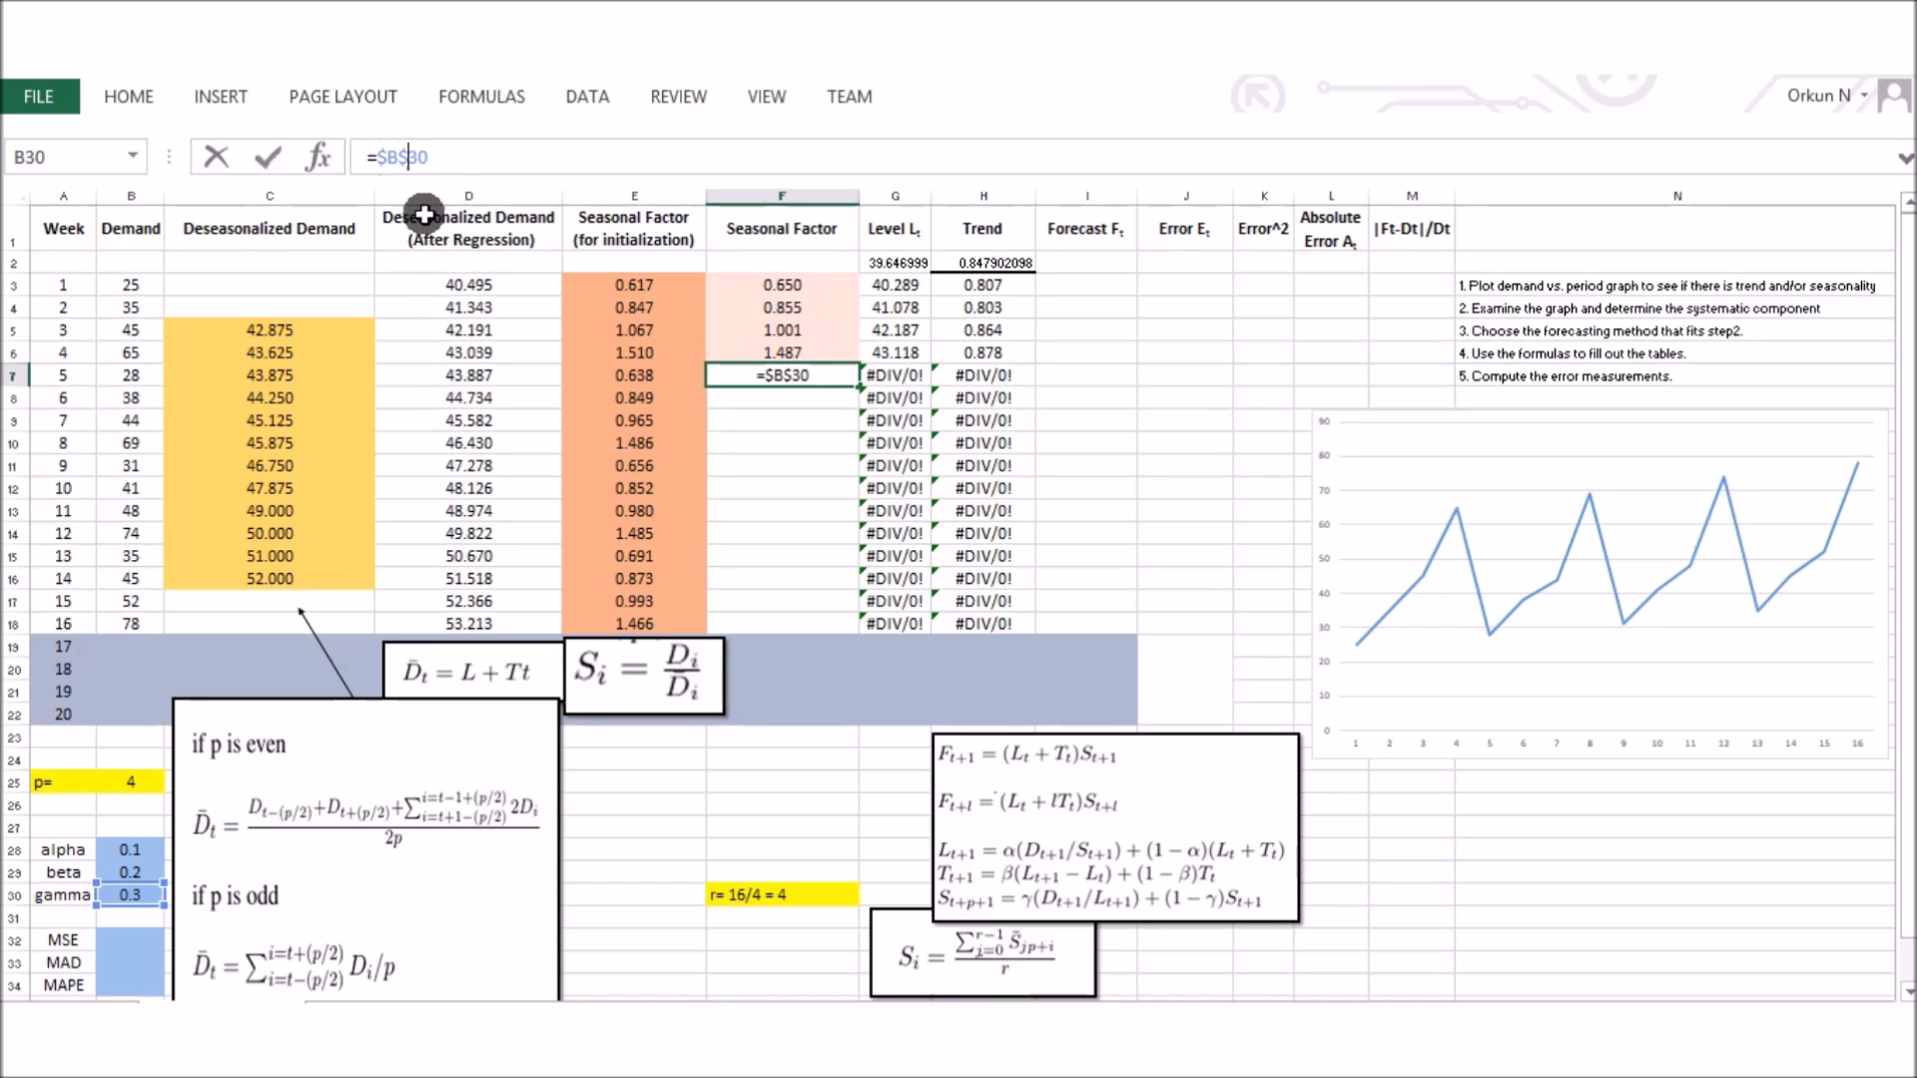
type("*(")
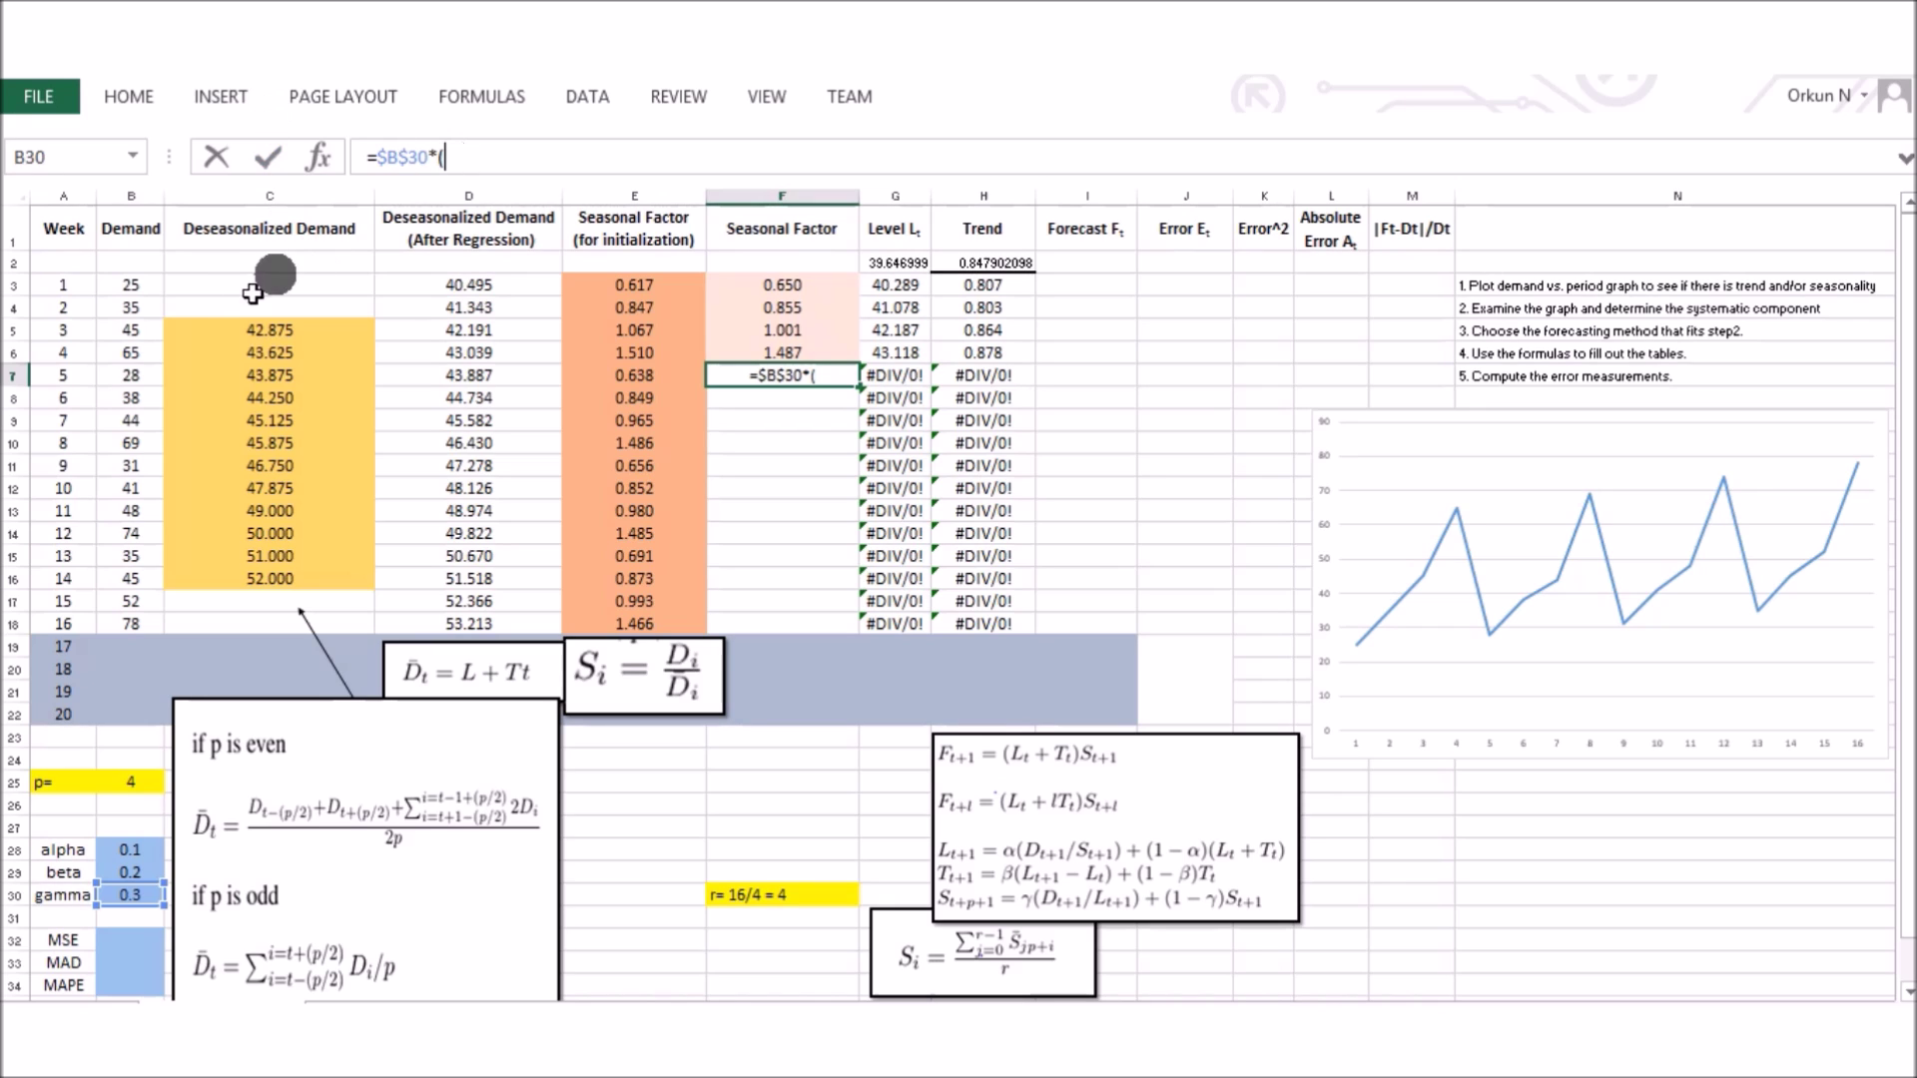
left_click(136, 279)
type("/")
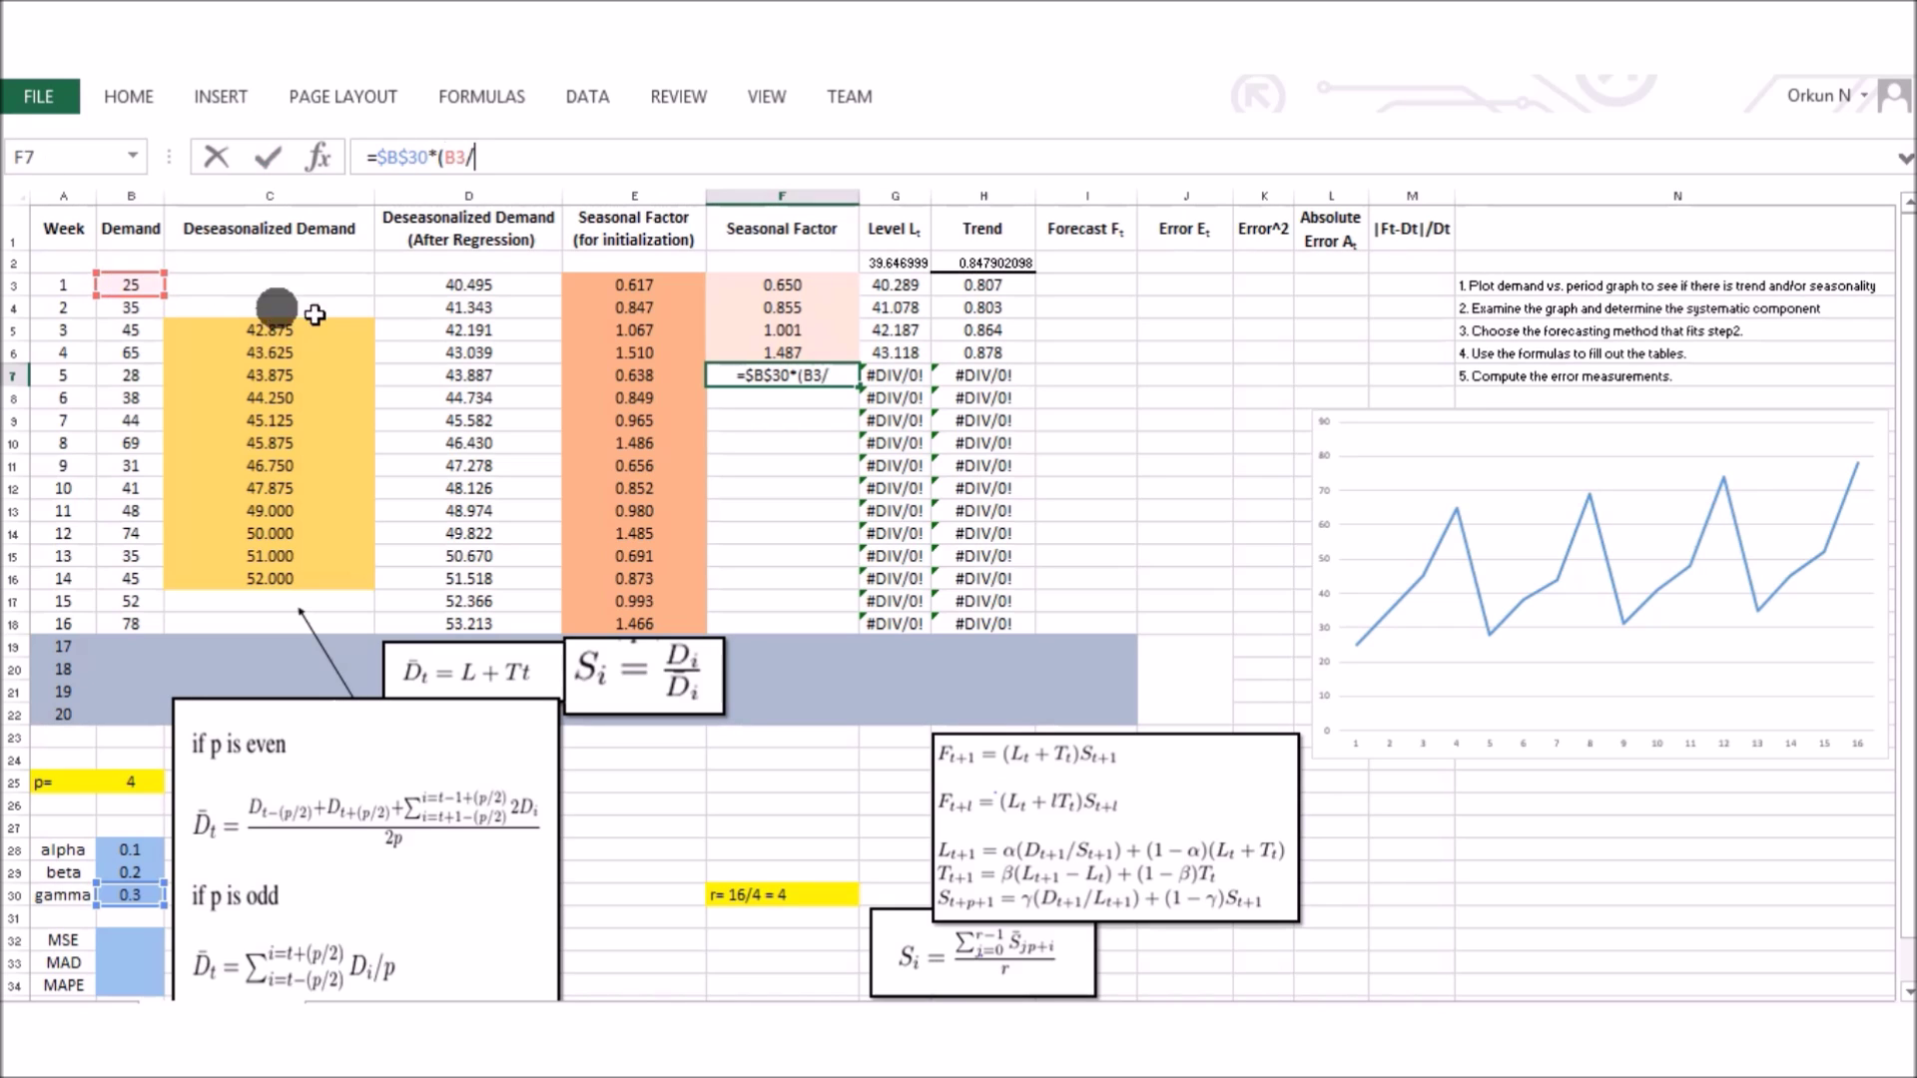
left_click(888, 284)
type(")+(1-")
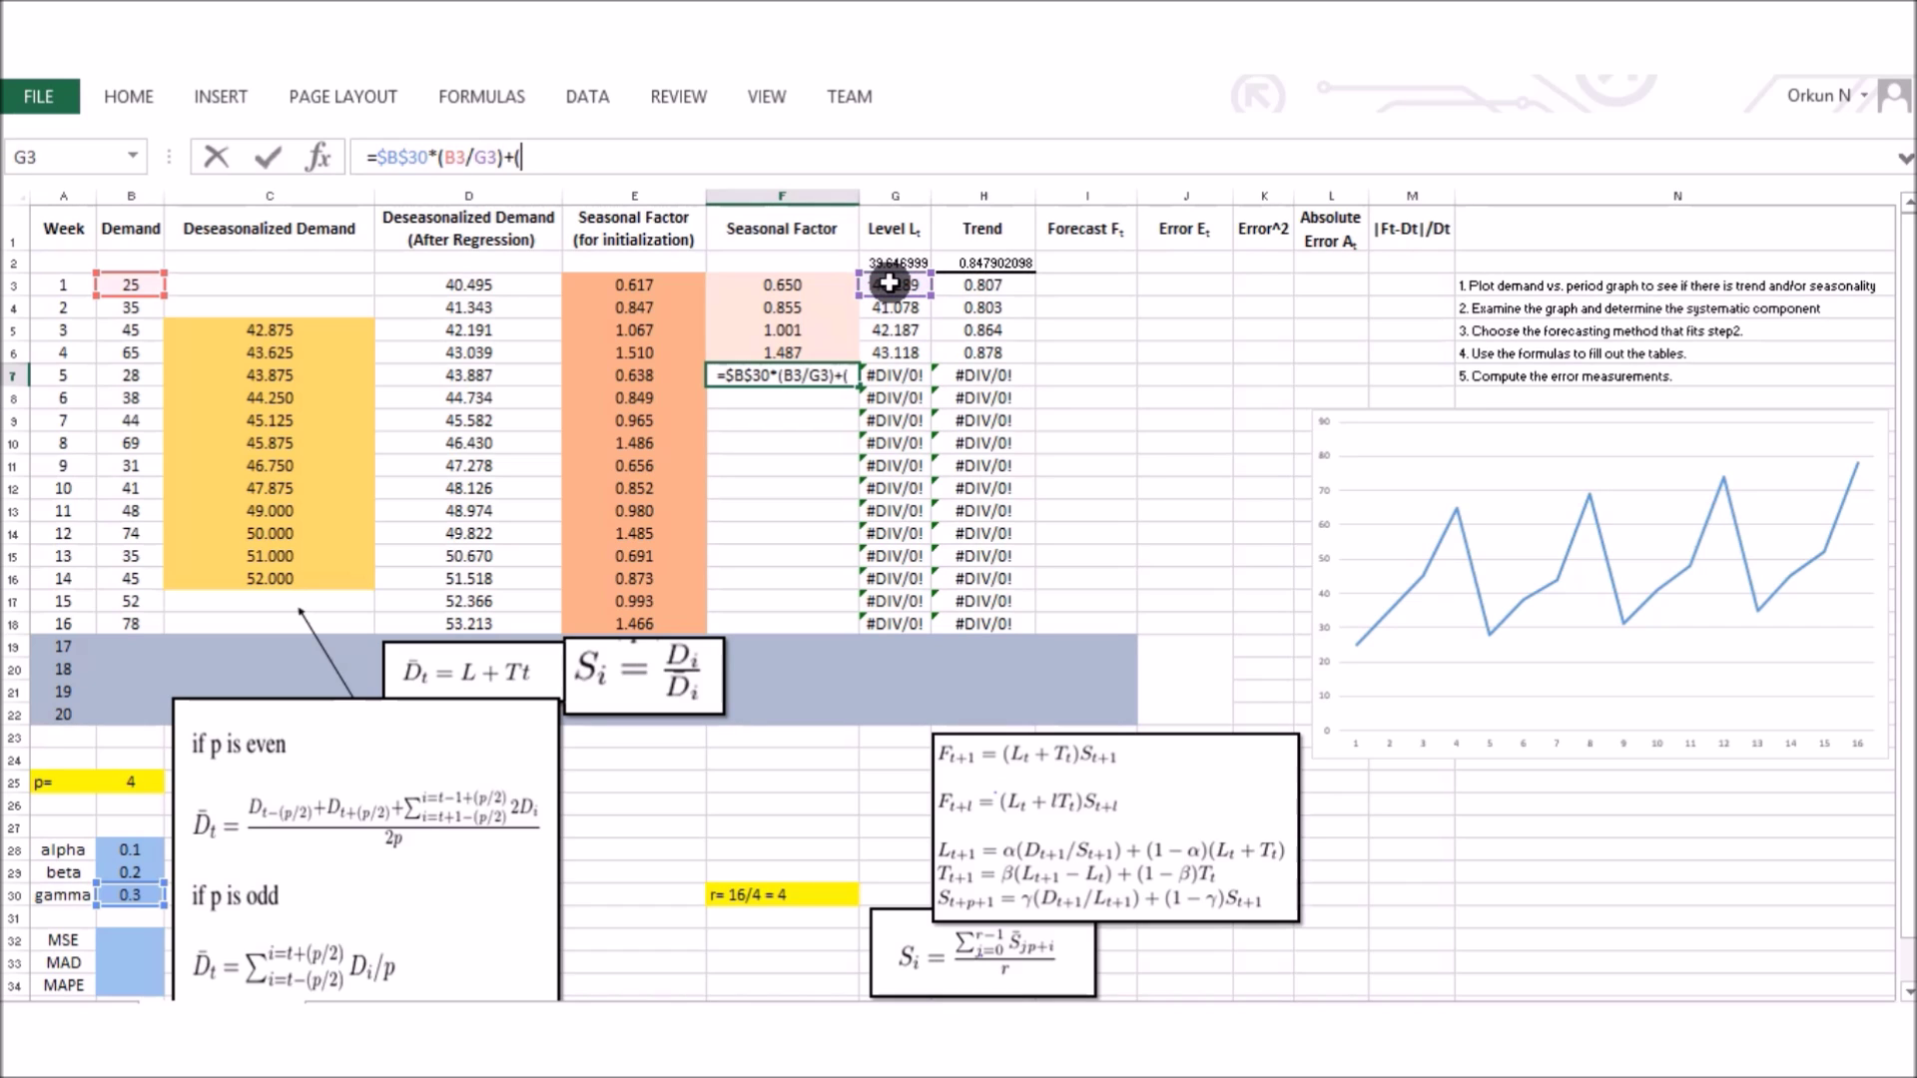
- Complete the F7 formula as =$B$30*(B3/G3)+(1-$B$30)*F3 and fill the seasonal factor down to F18
left_click(132, 894)
type(")")
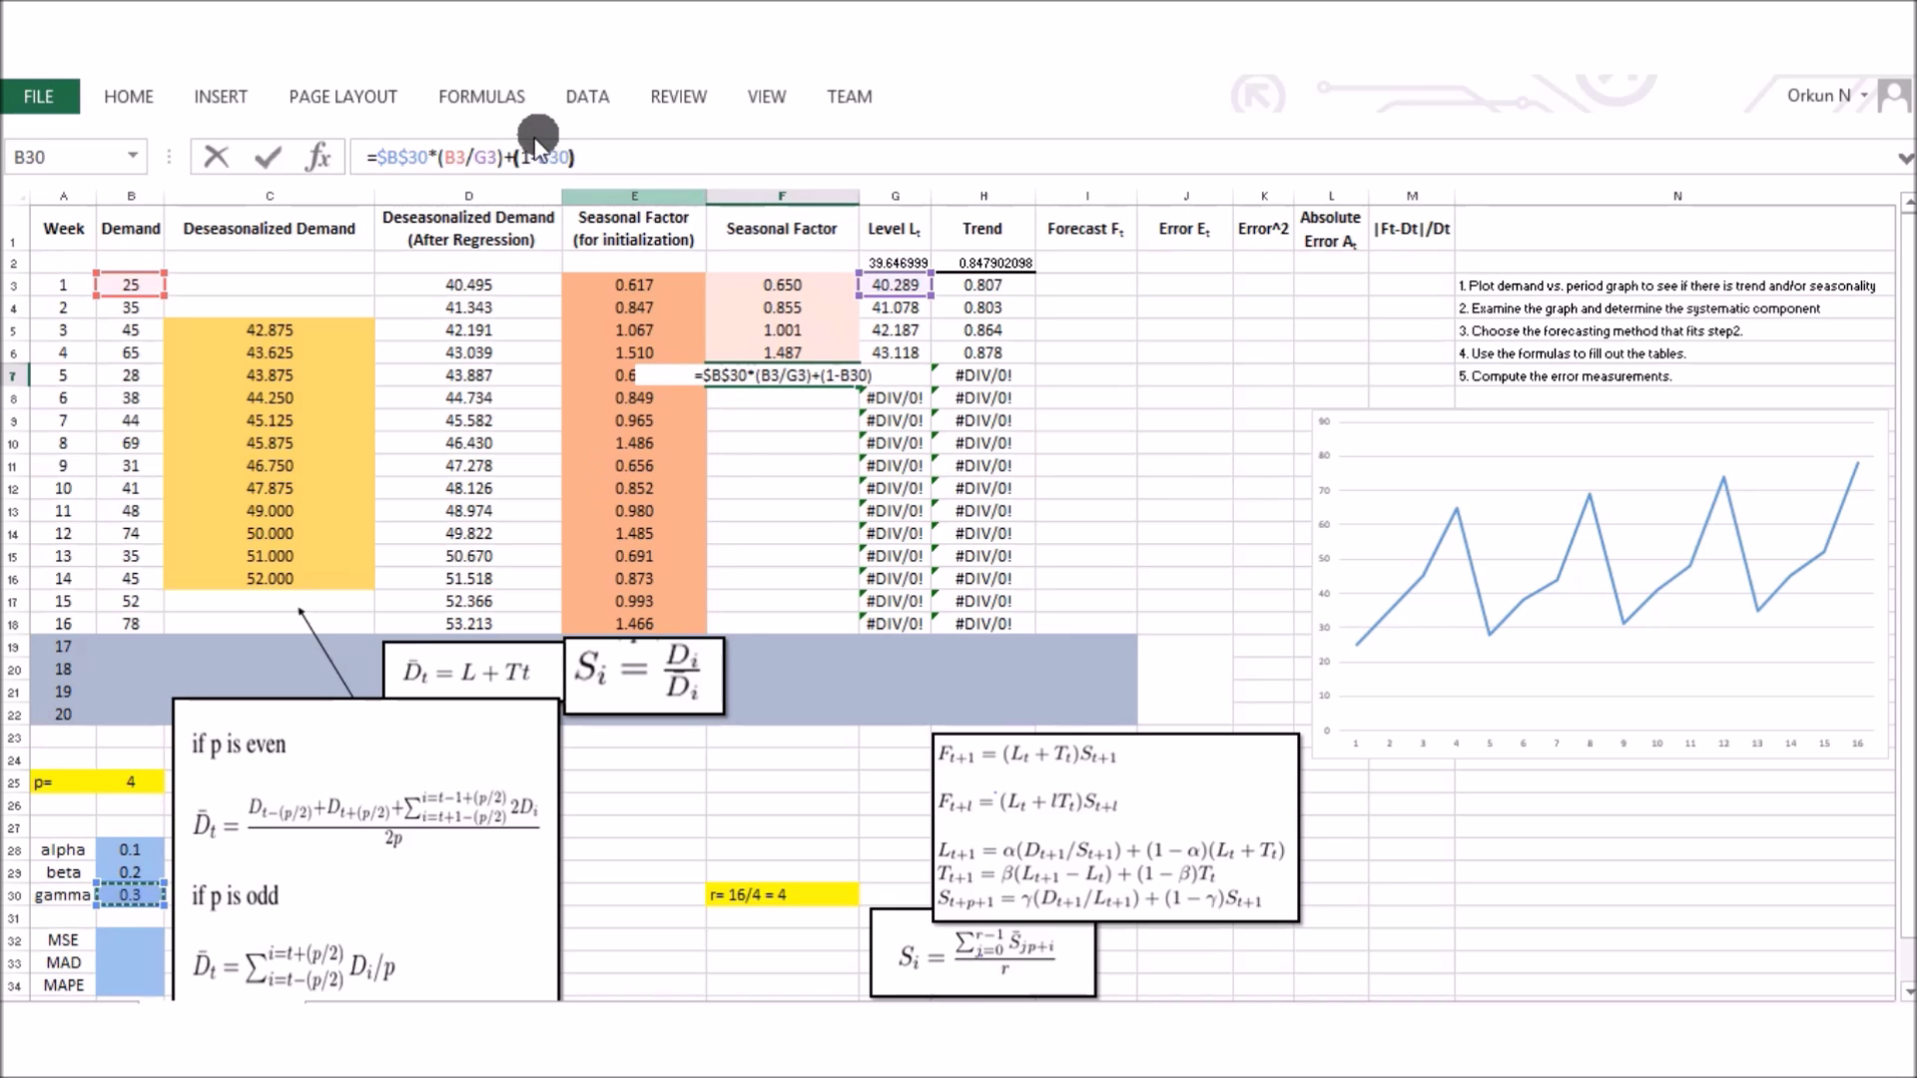
left_click(540, 157)
type("$")
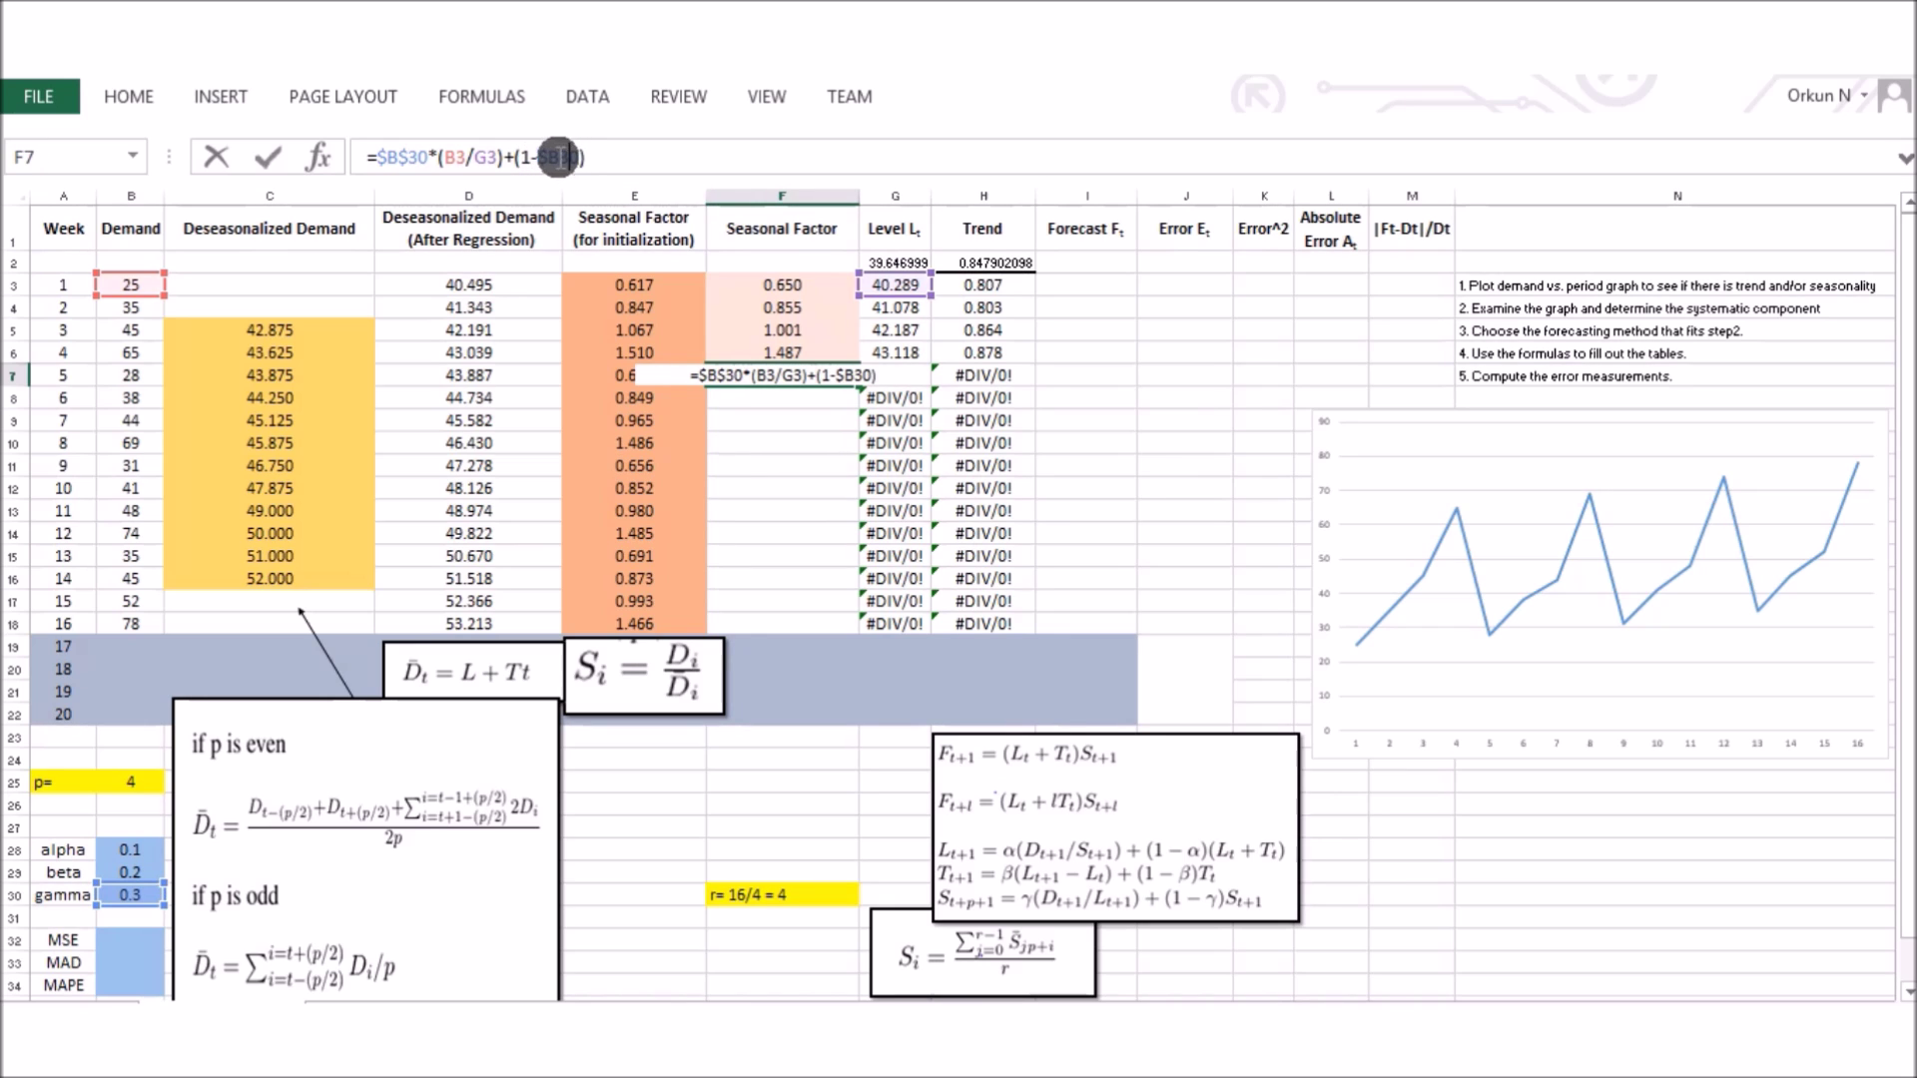
key("Right")
type("$")
left_click(616, 157)
type("*")
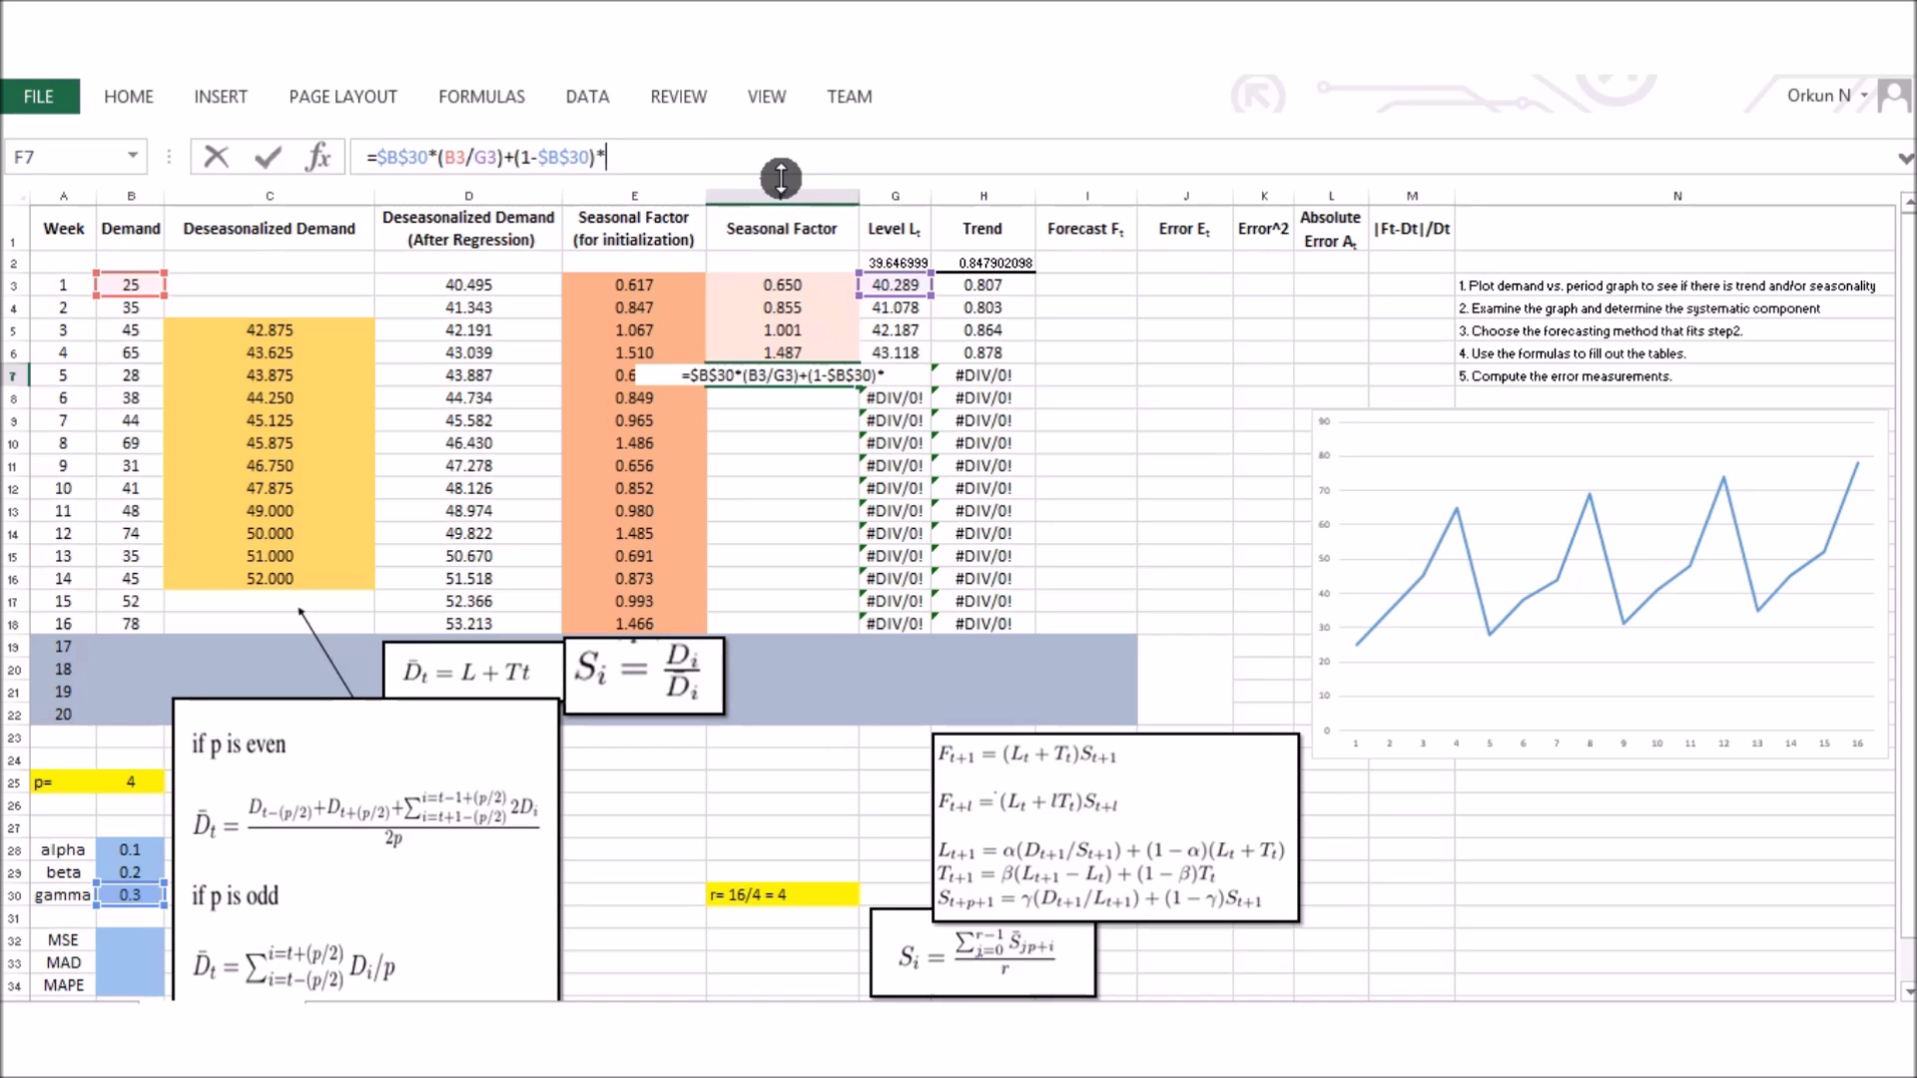
left_click(782, 287)
key("Return")
left_click(811, 376)
left_click_drag(861, 385, 800, 635)
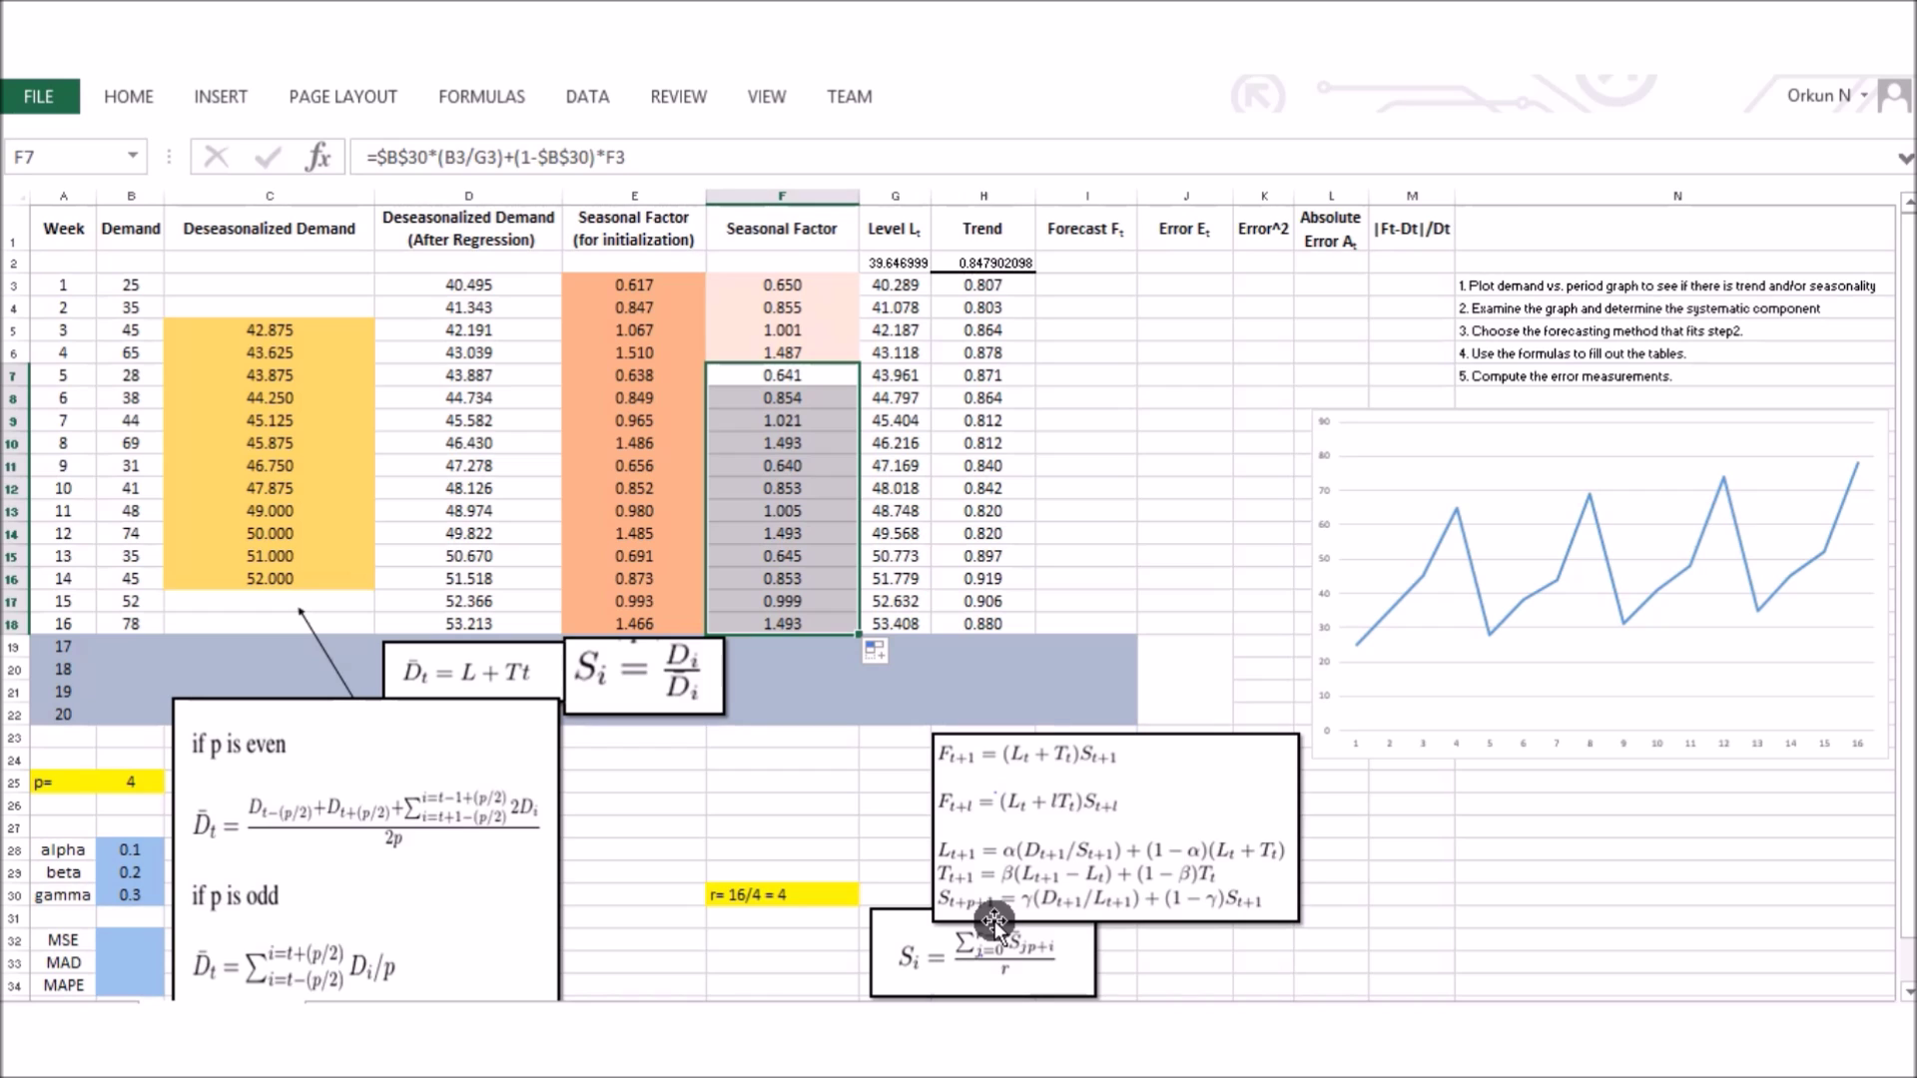
left_click(788, 374)
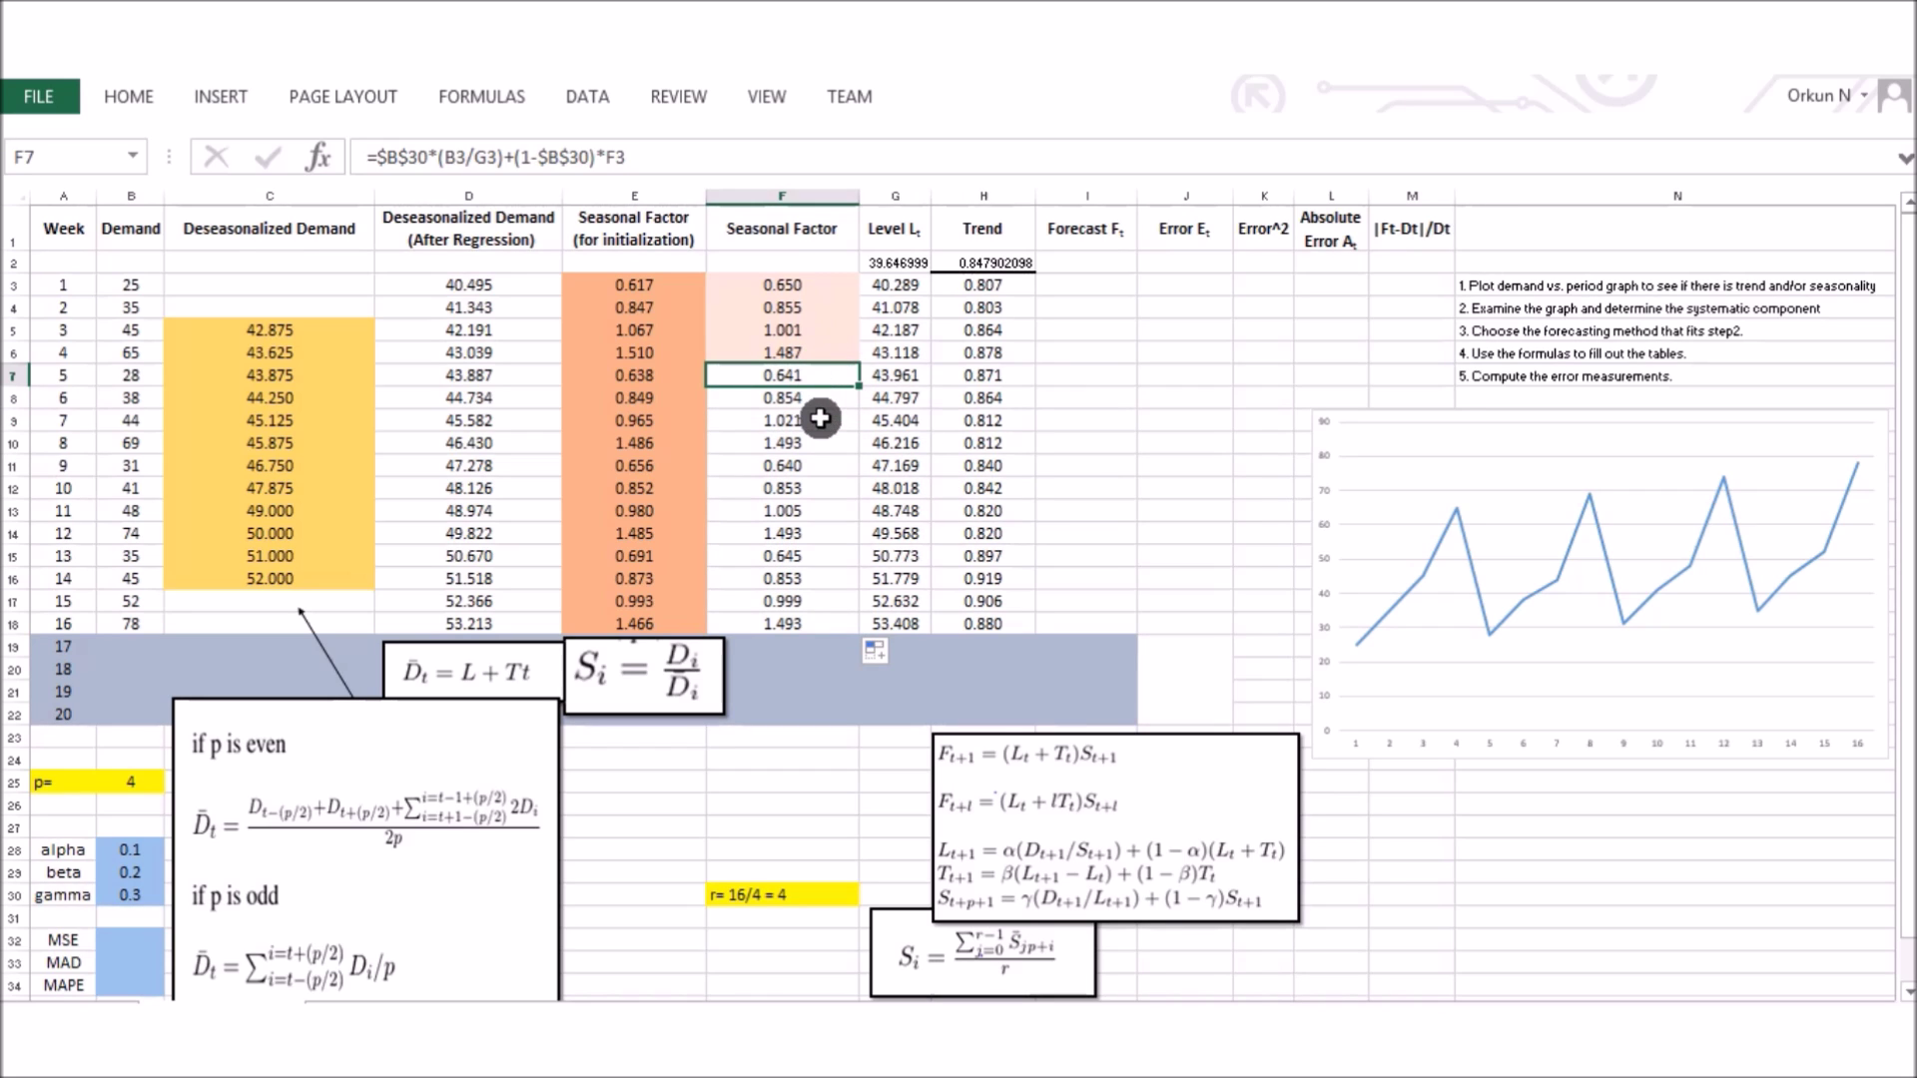
left_click(891, 375)
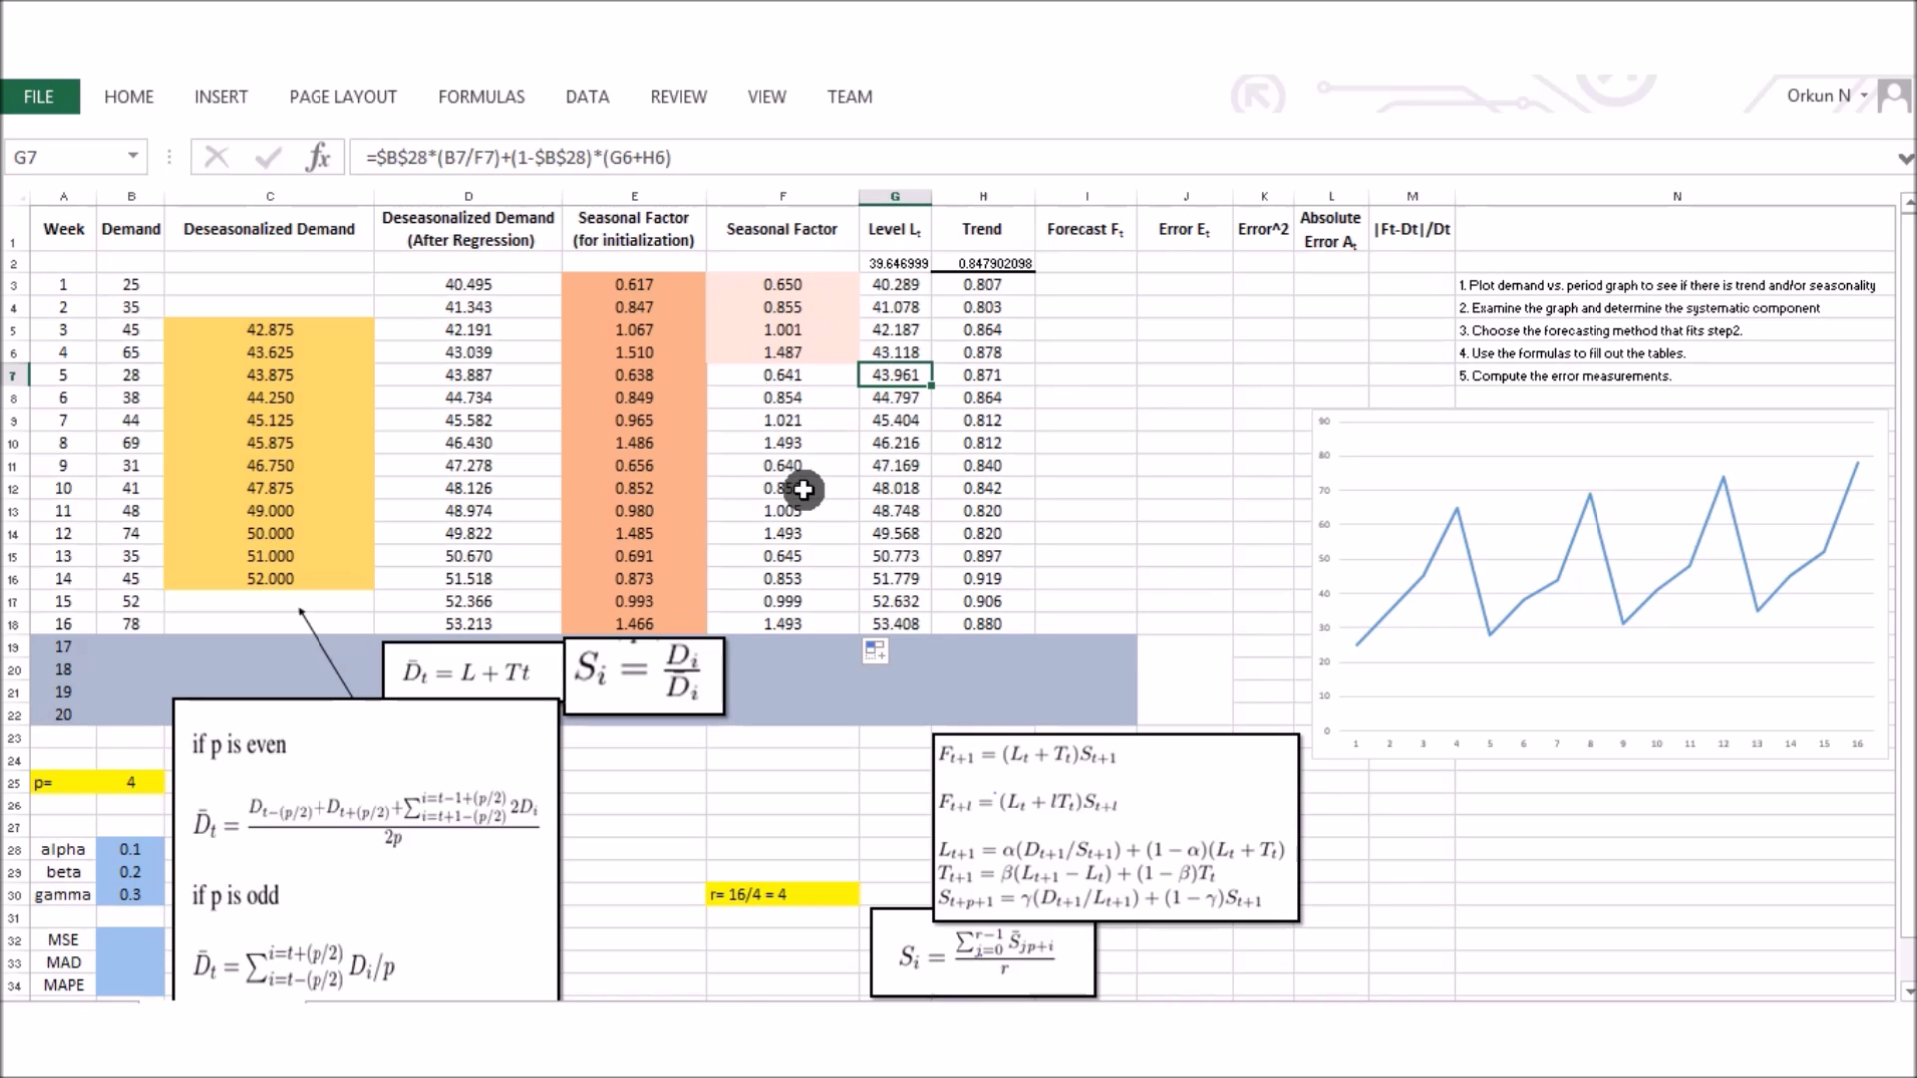
left_click_drag(794, 376, 767, 620)
left_click_drag(893, 376, 981, 619)
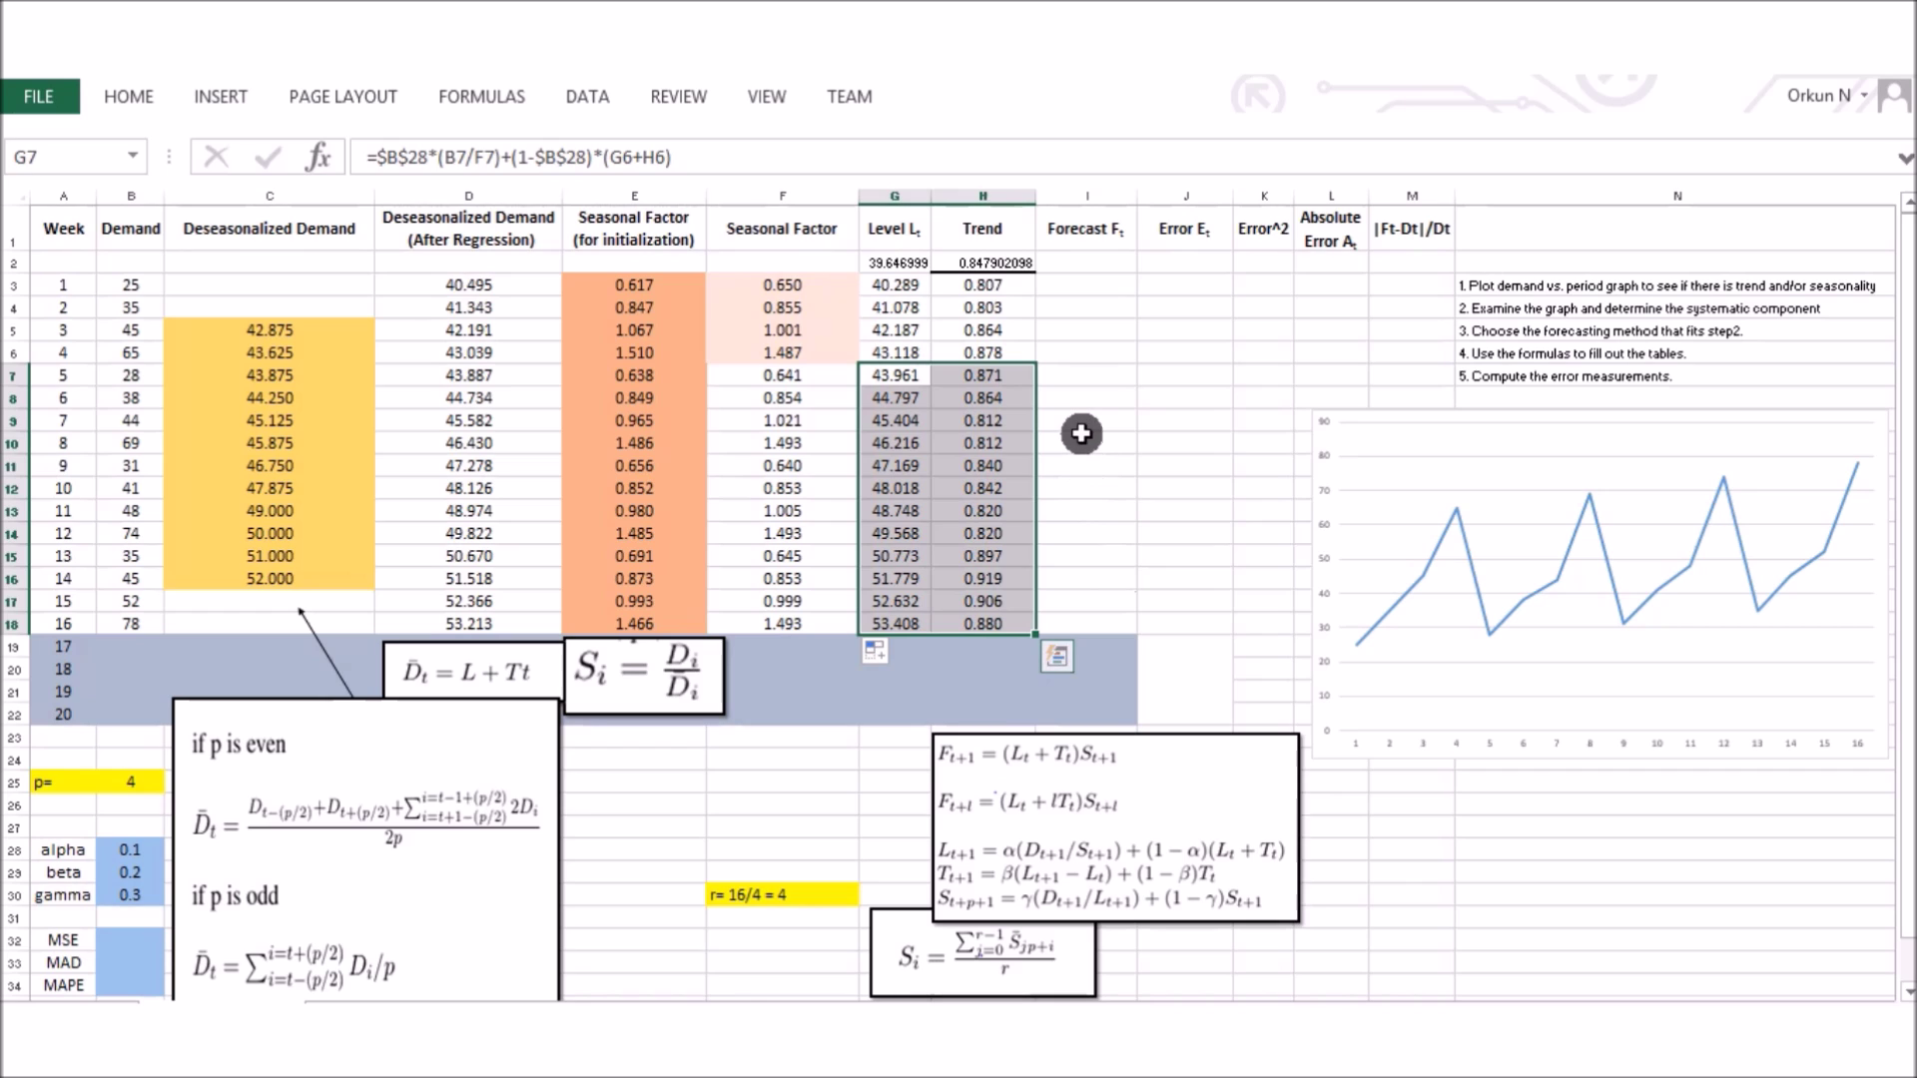
- Build the week 1 forecast formula =(G2+H2)*F3 in I3 and fill it down to I18
left_click(1086, 286)
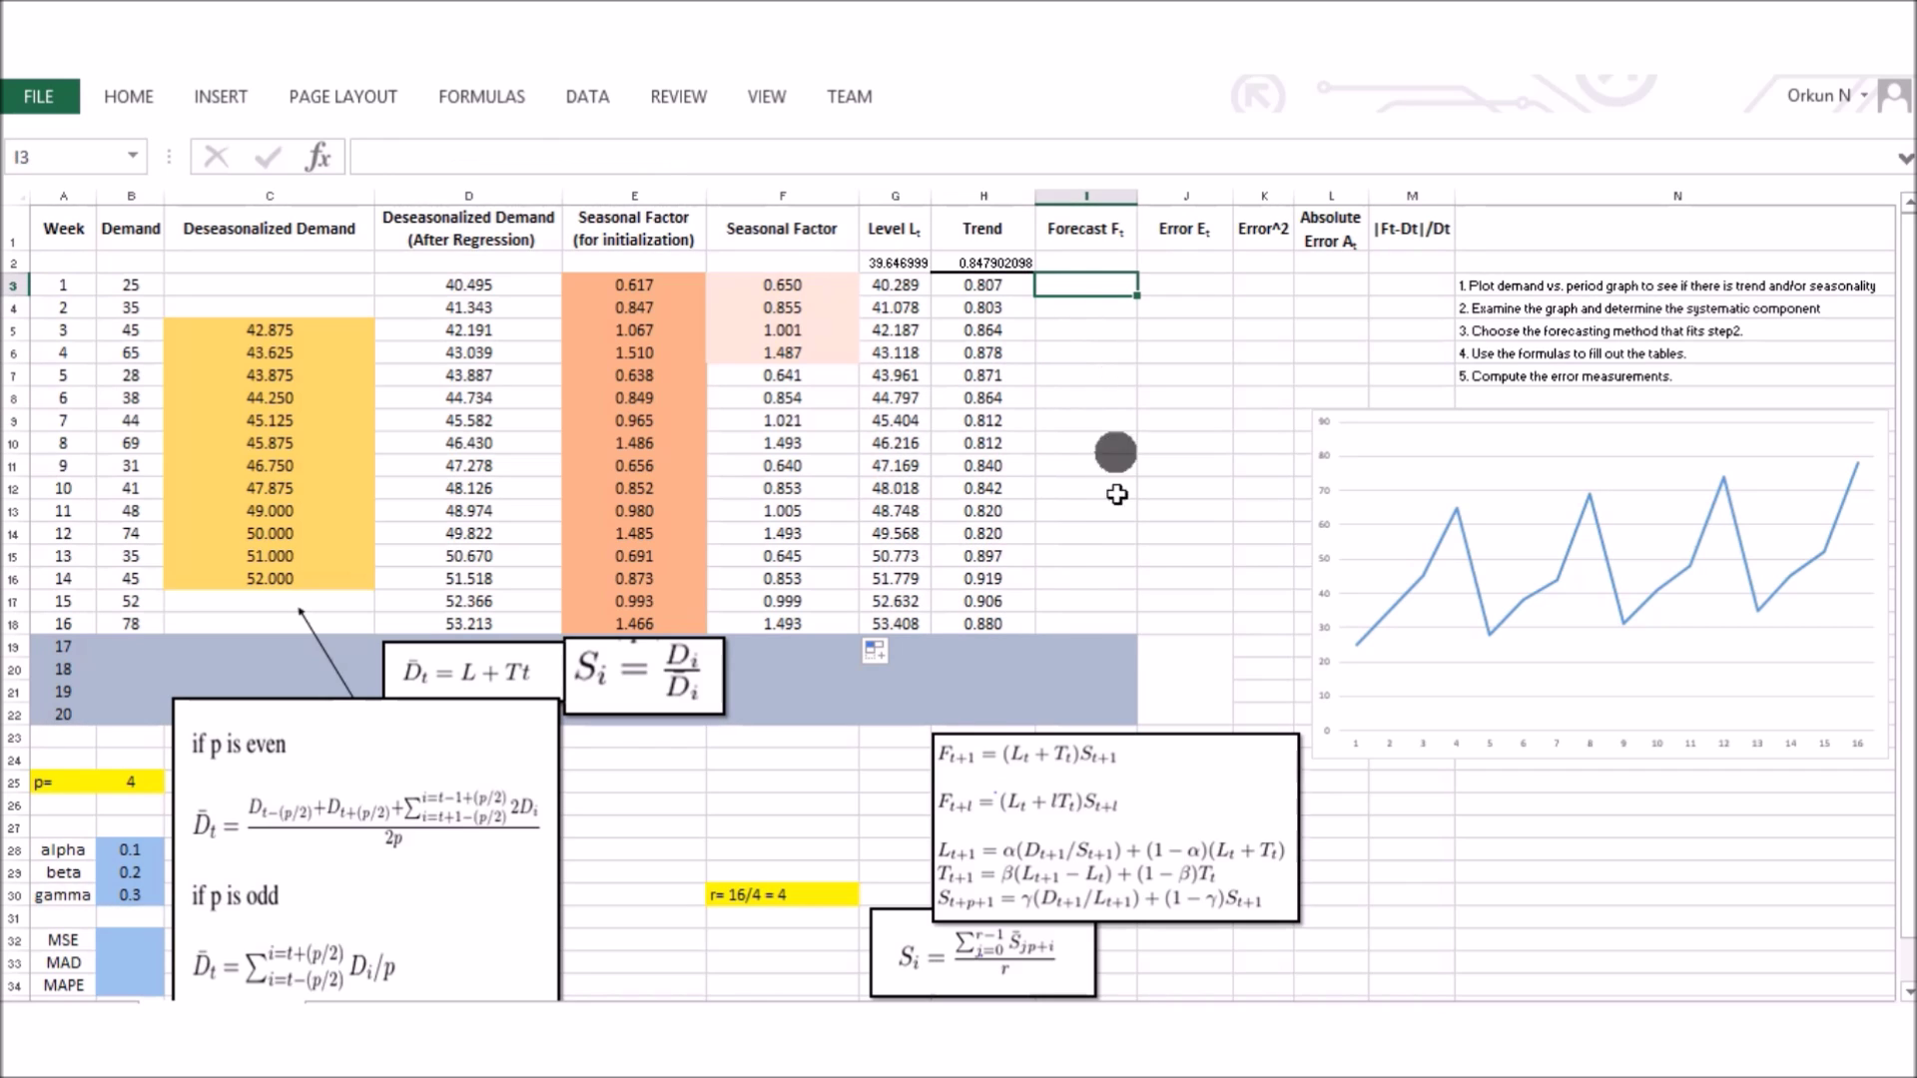
left_click(992, 782)
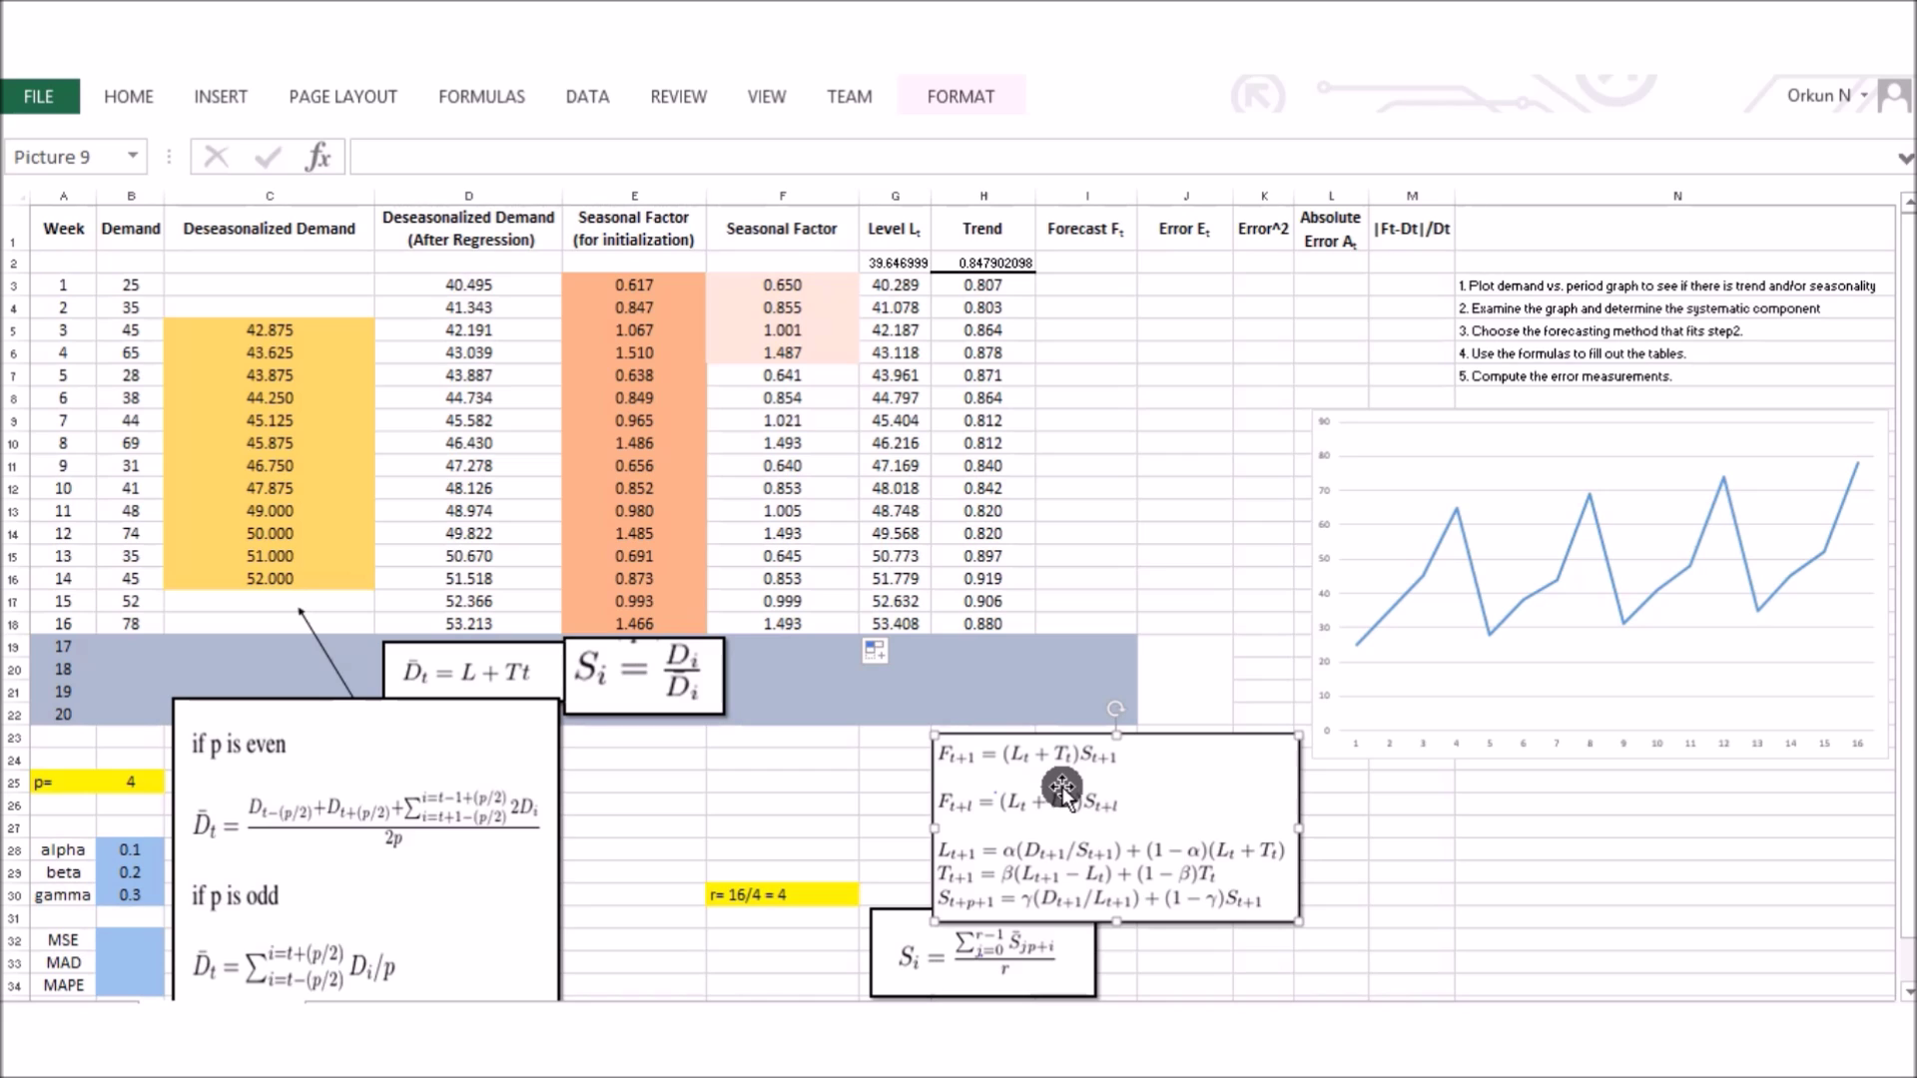
left_click(1069, 285)
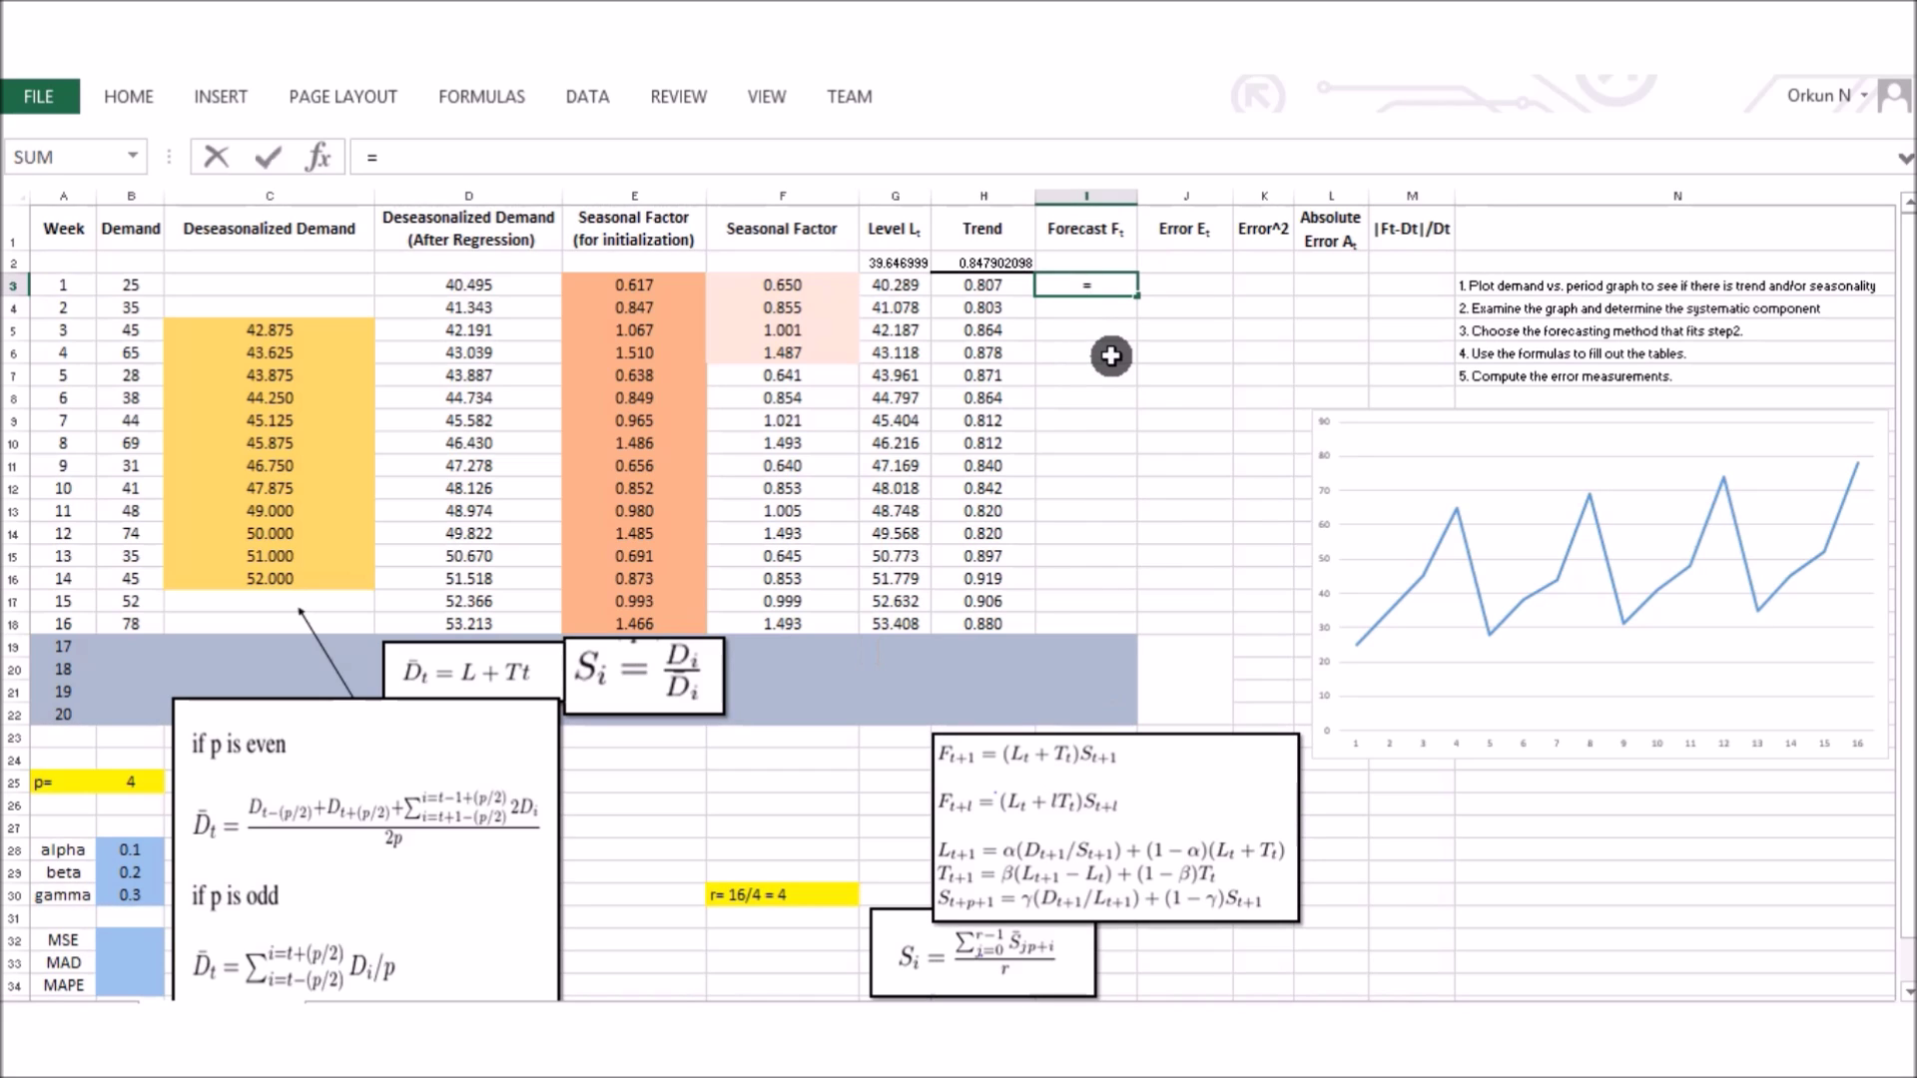
left_click(898, 261)
type("+")
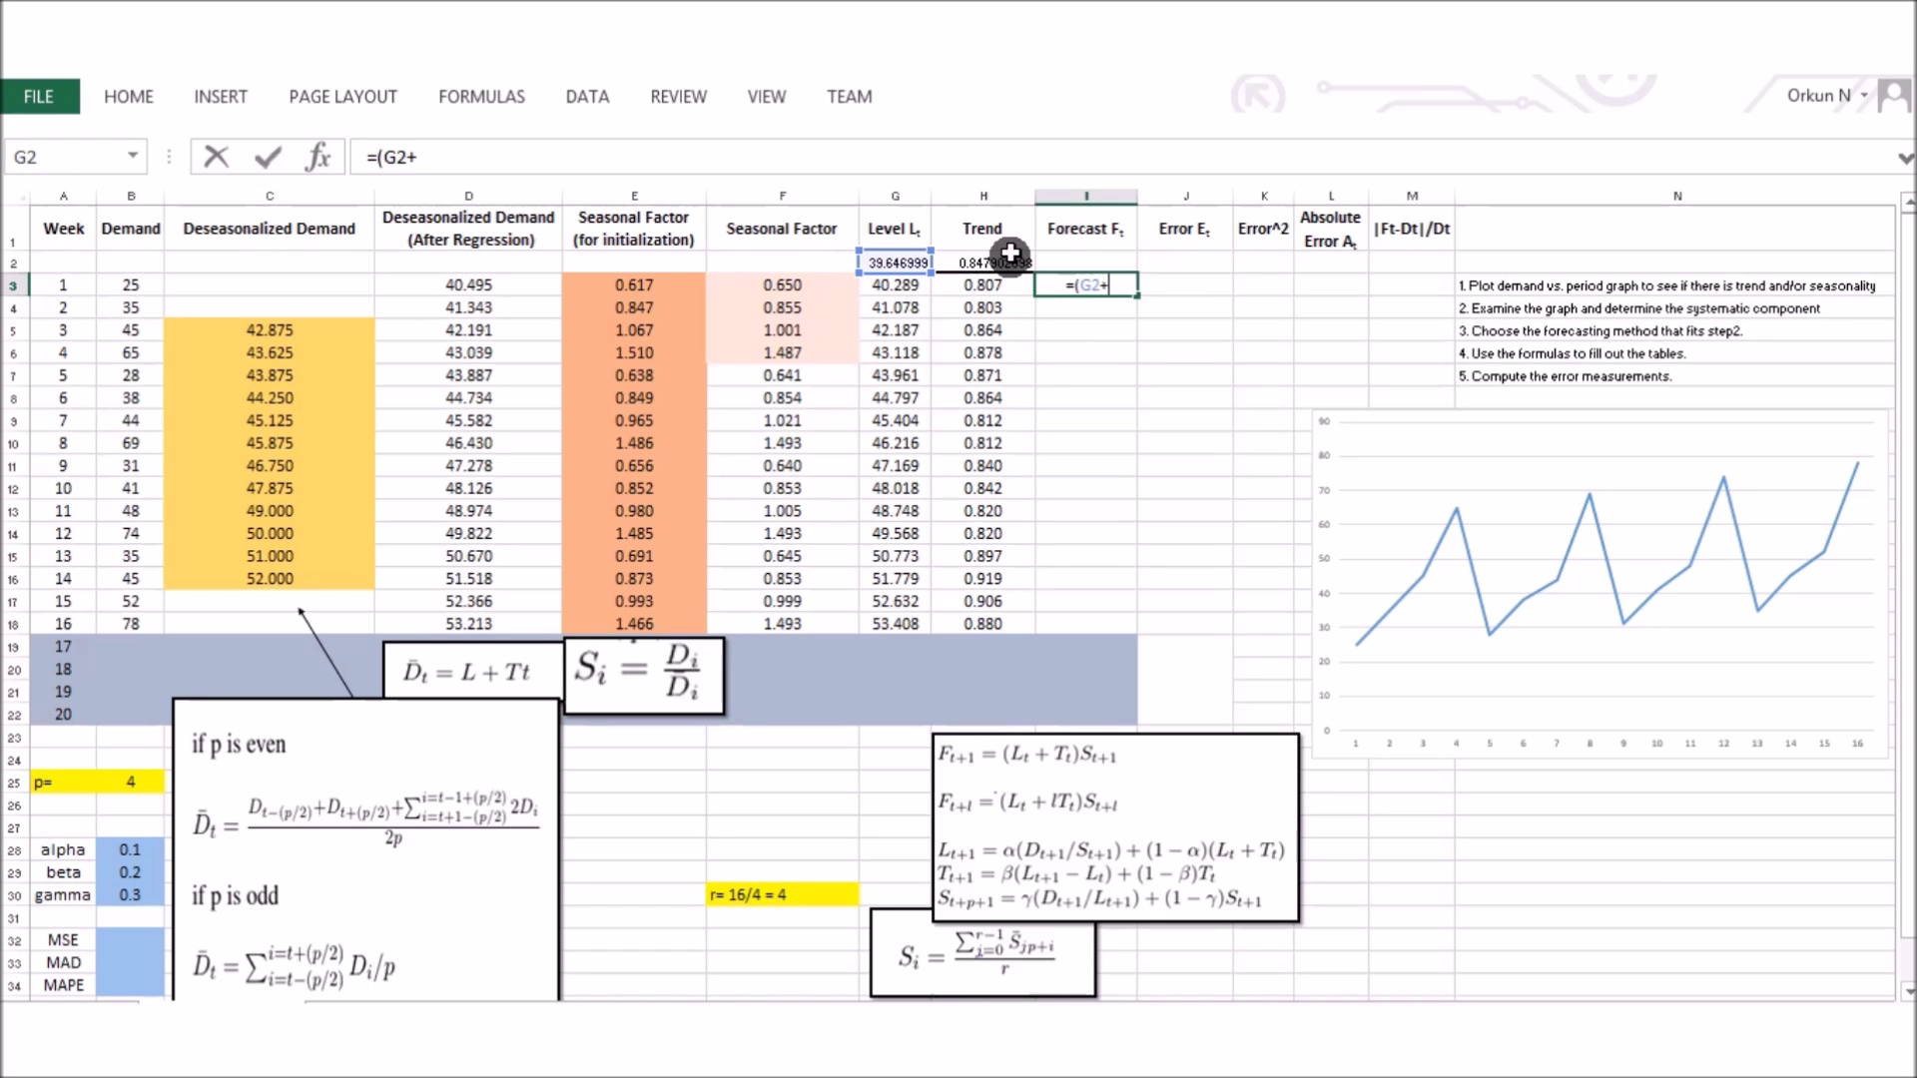
left_click(986, 262)
type(")*")
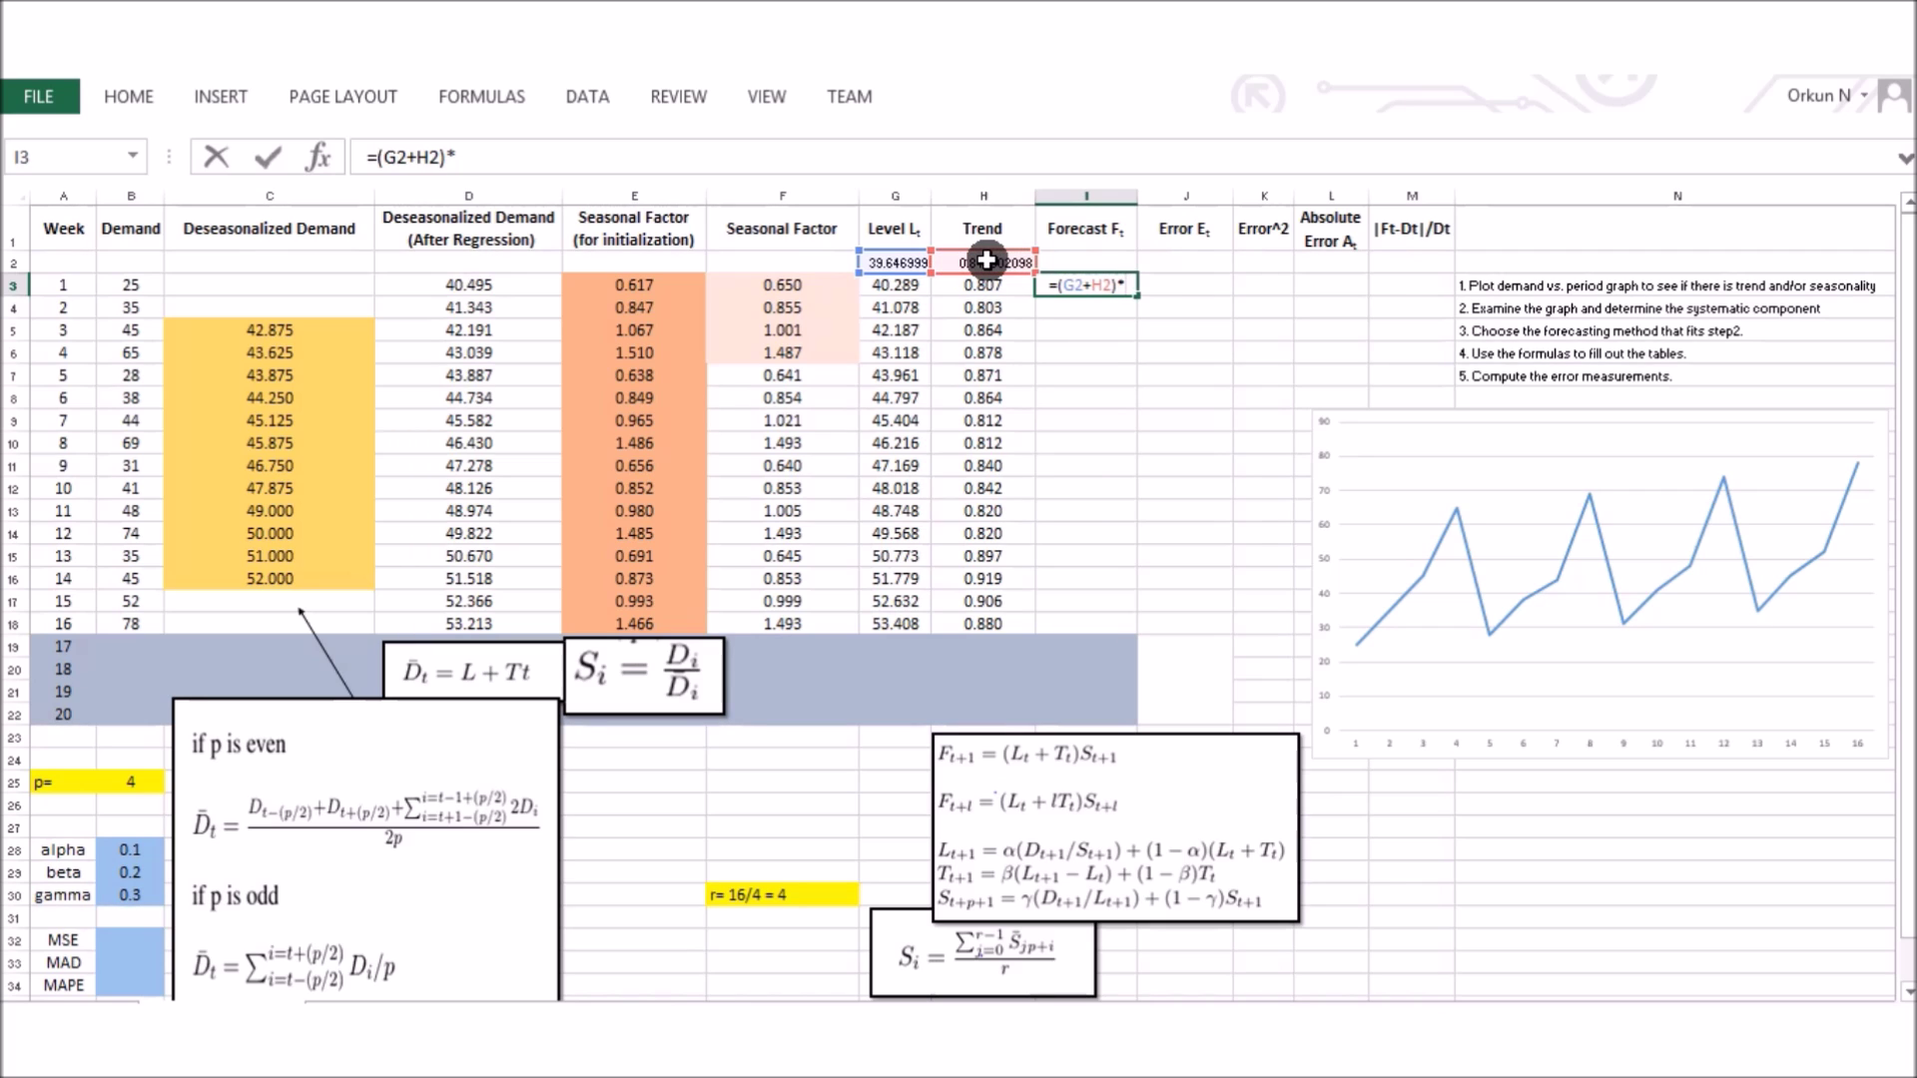
left_click(805, 285)
key("Return")
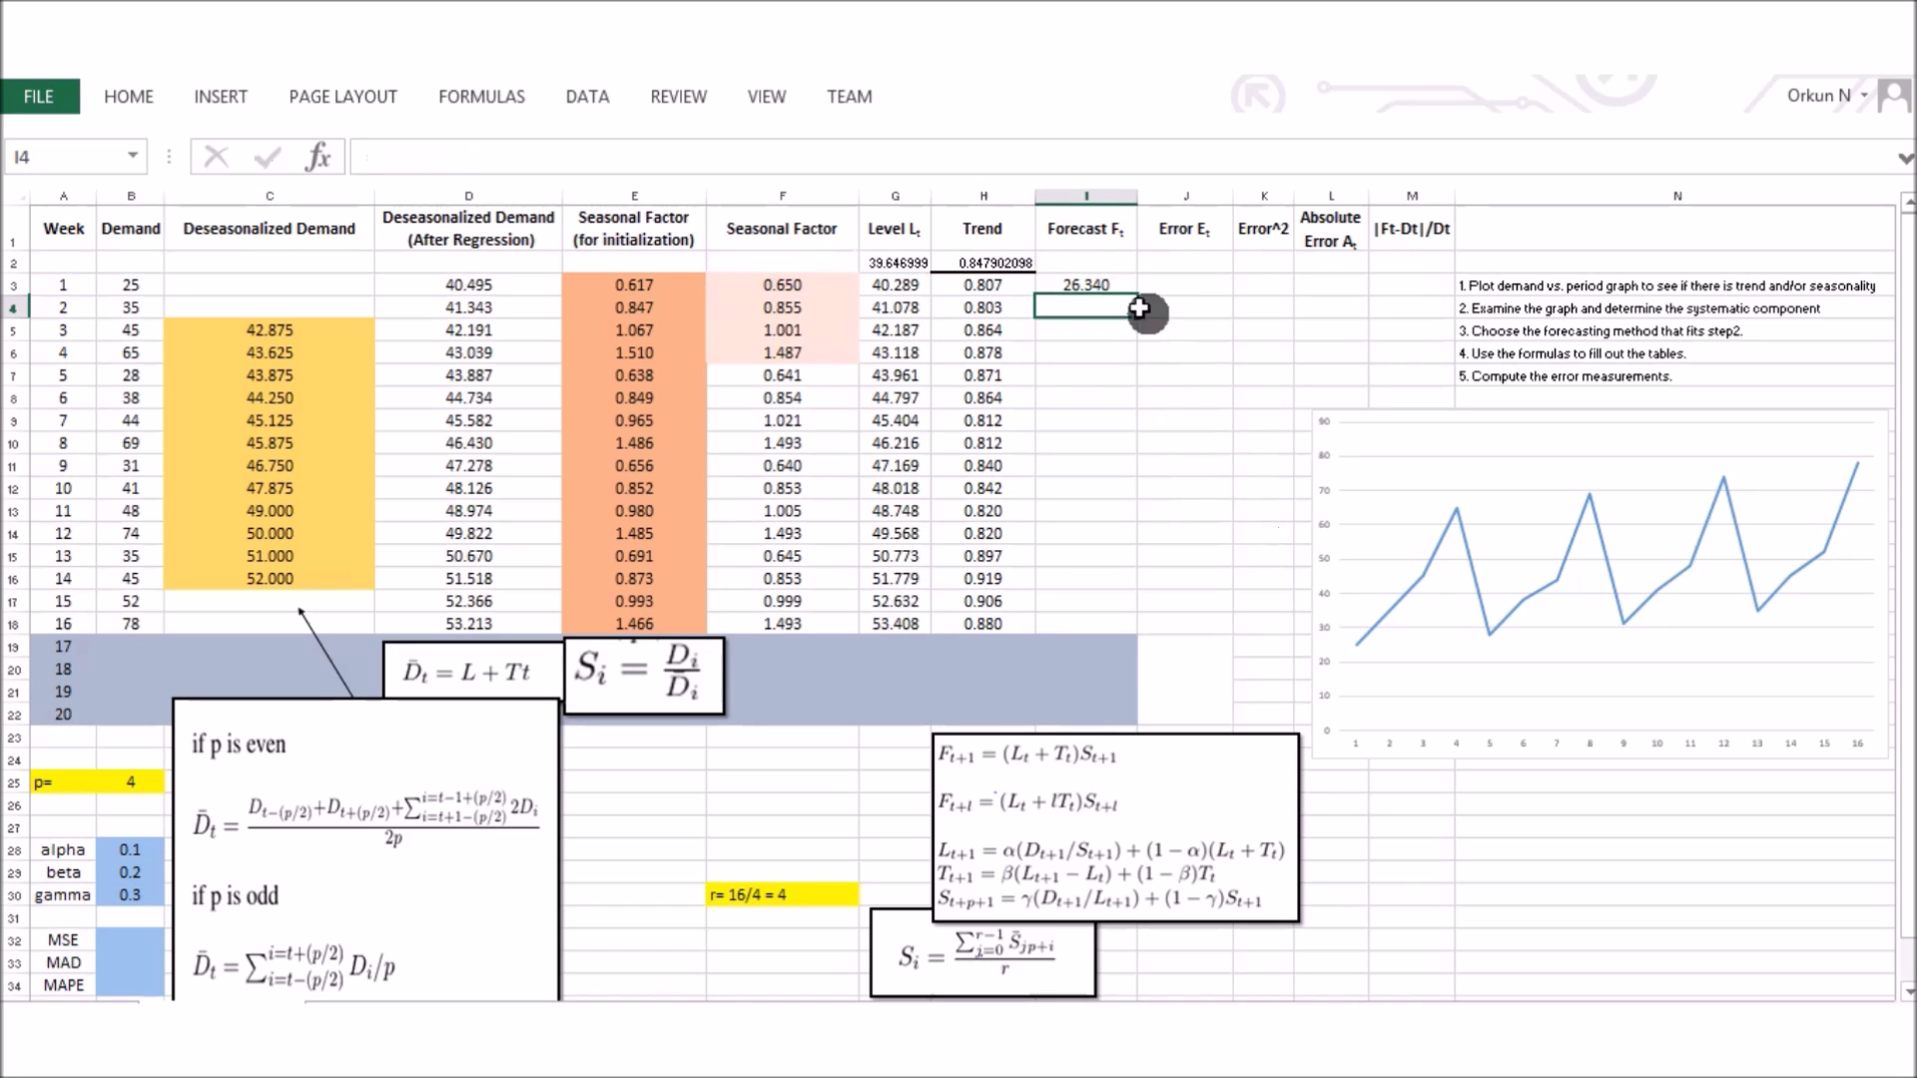
left_click(1122, 289)
left_click_drag(1136, 296, 1111, 618)
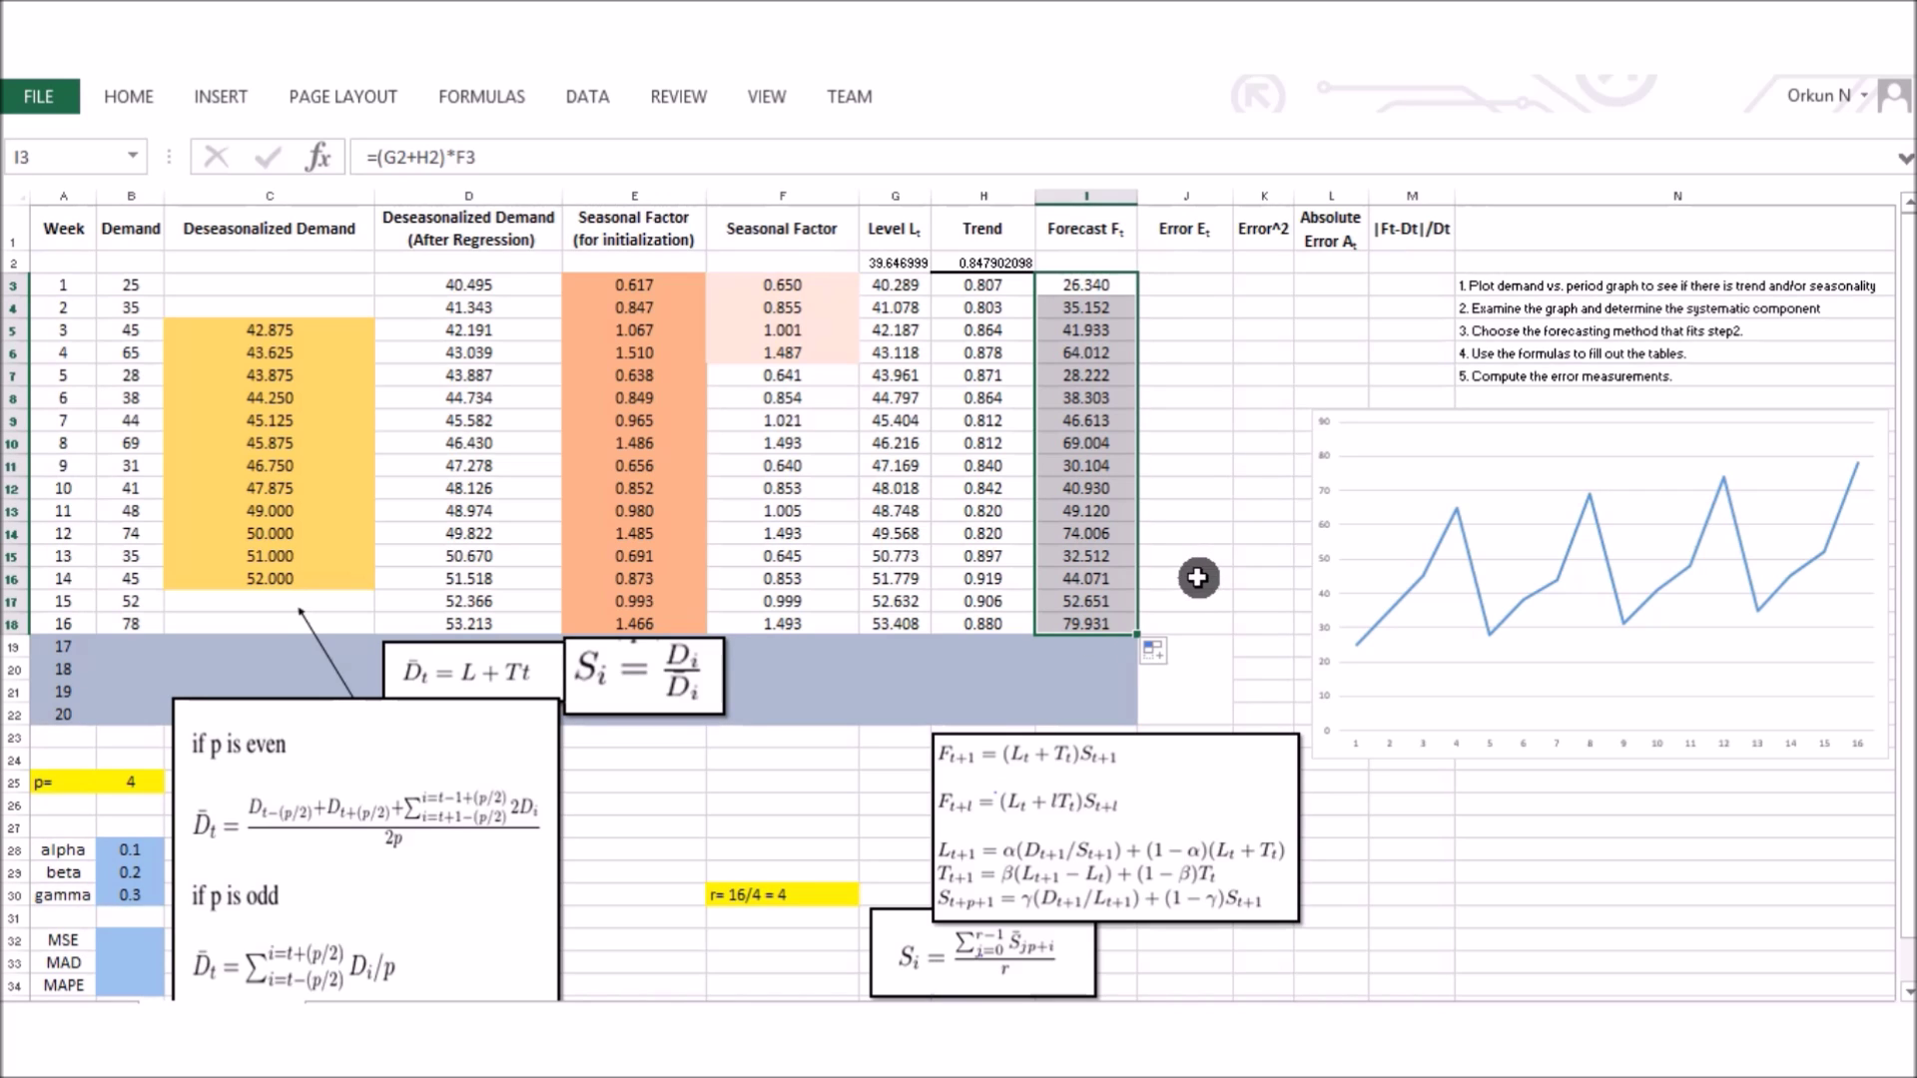
- Build the week 17 forecast in I19 as =($G$18+$H$18*1)*F15, with absolute references to the last level and trend
left_click(1081, 648)
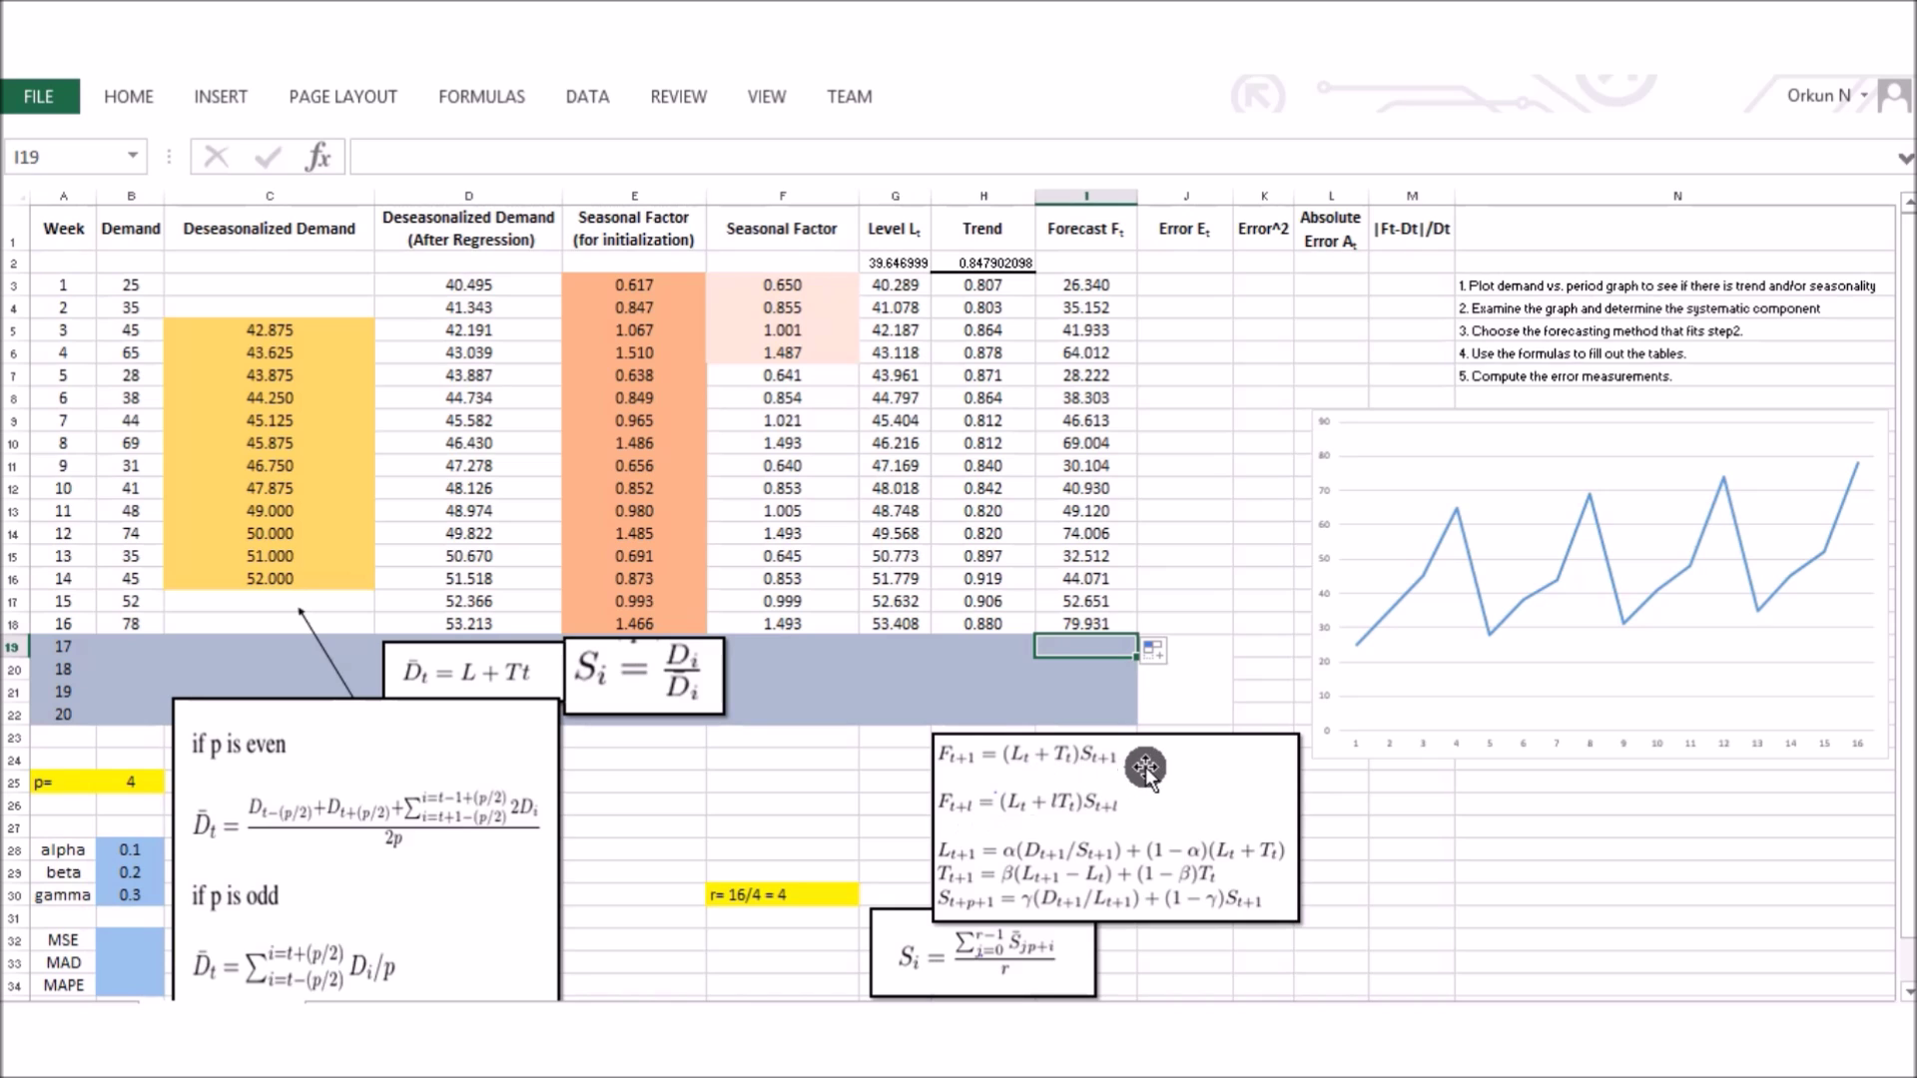
type("(")
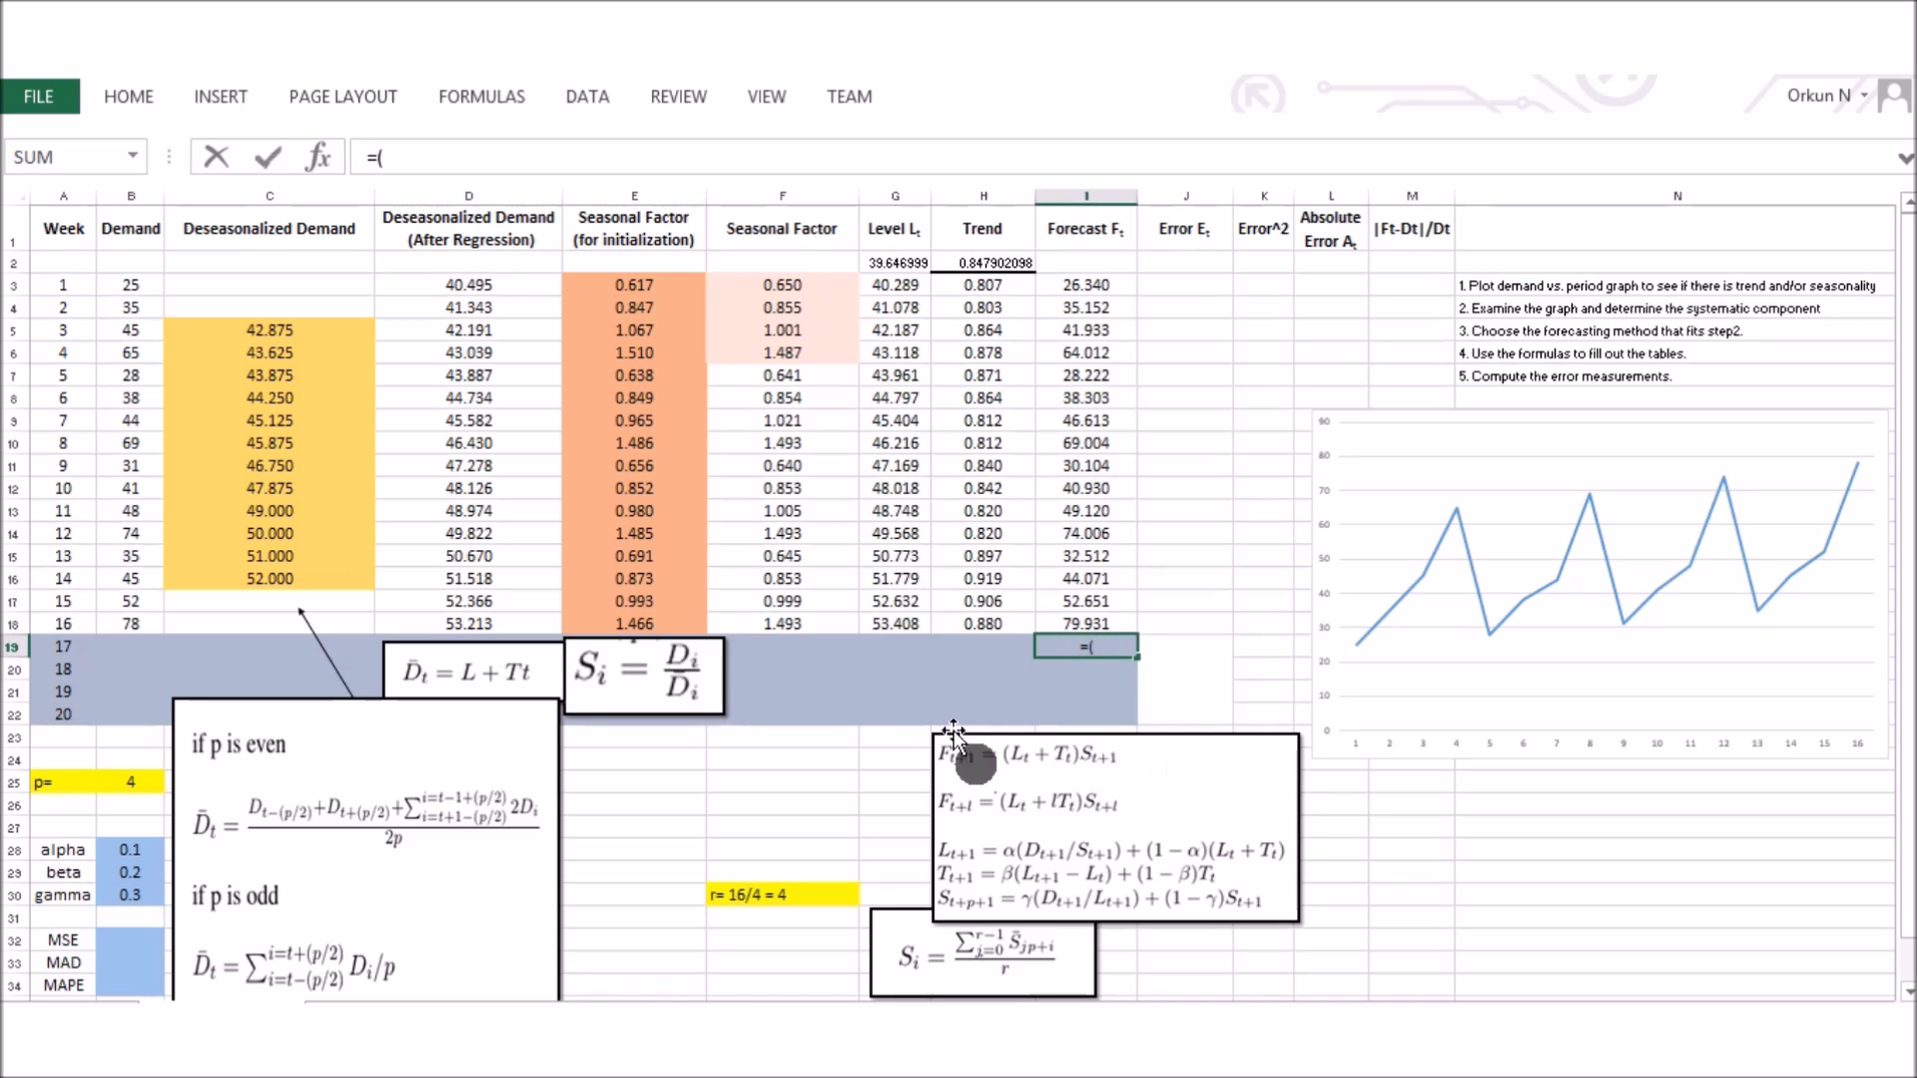
left_click(895, 624)
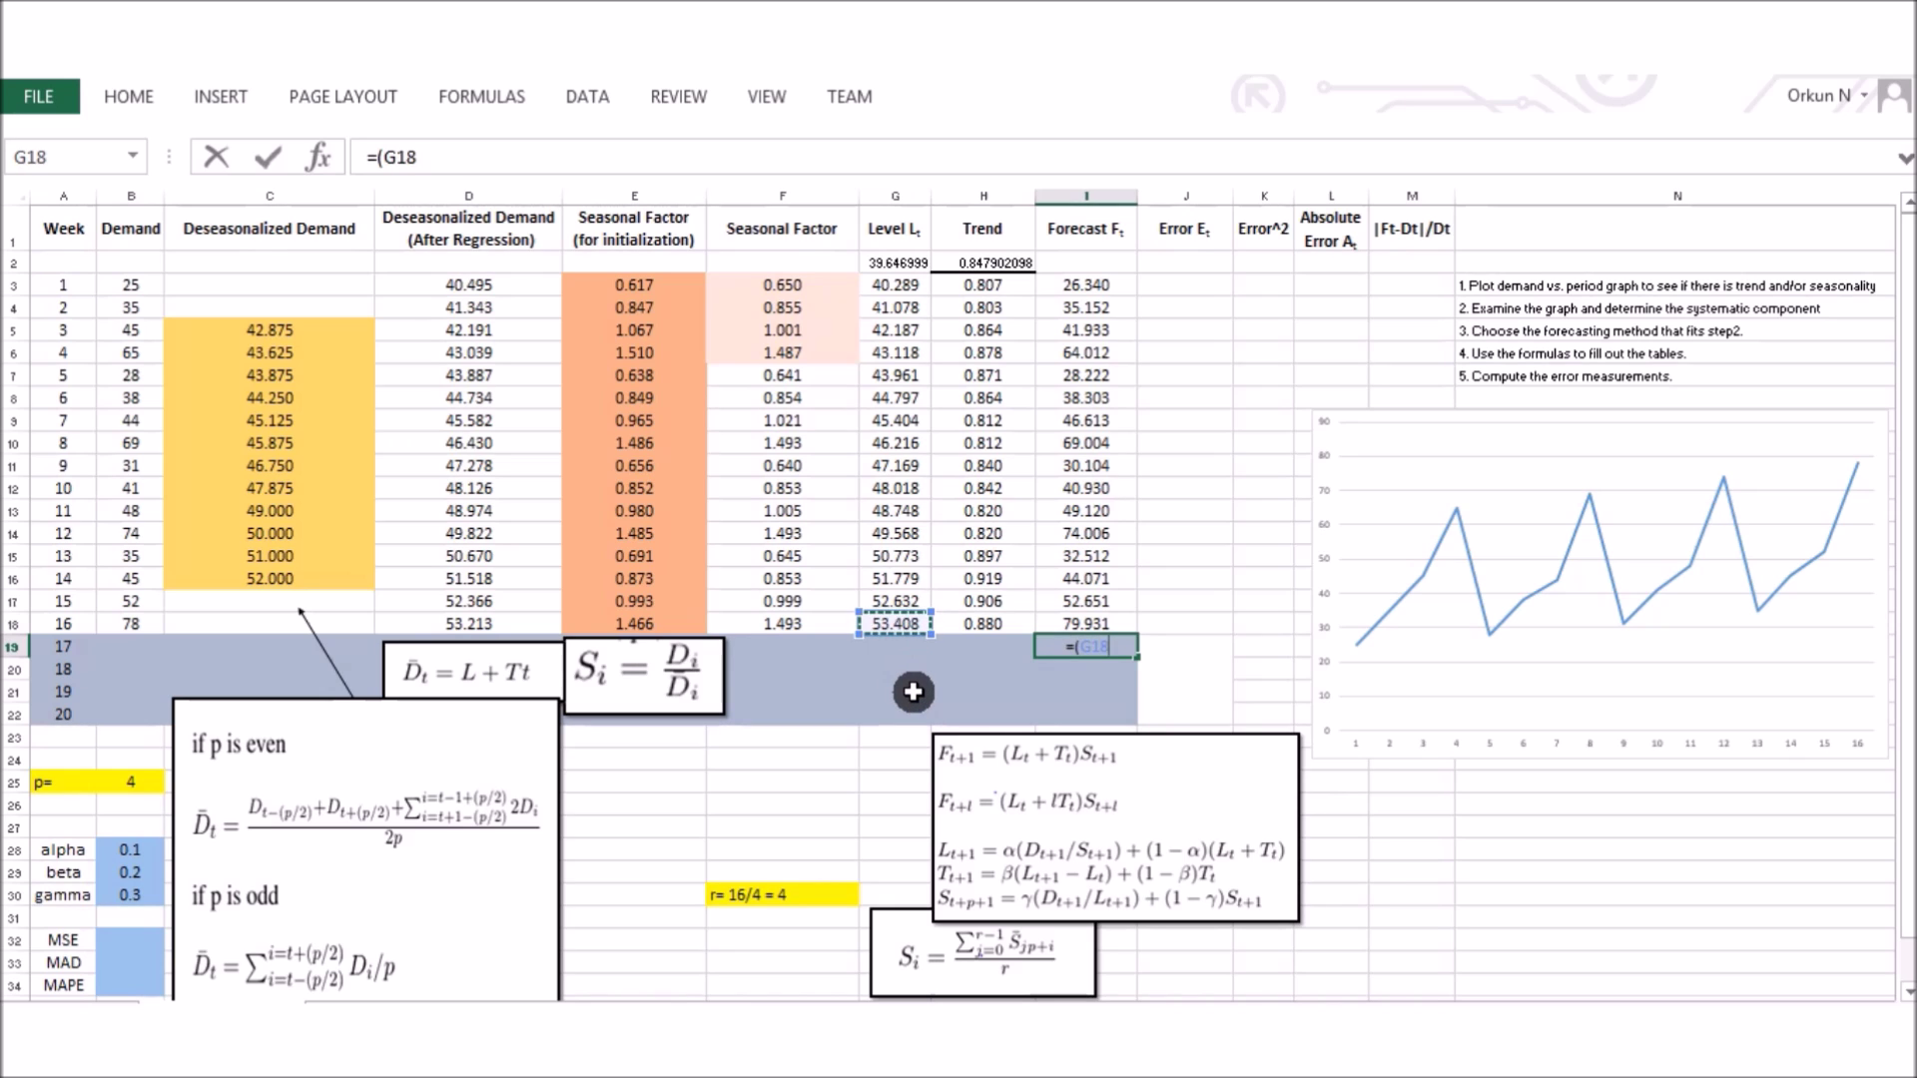
left_click(954, 621)
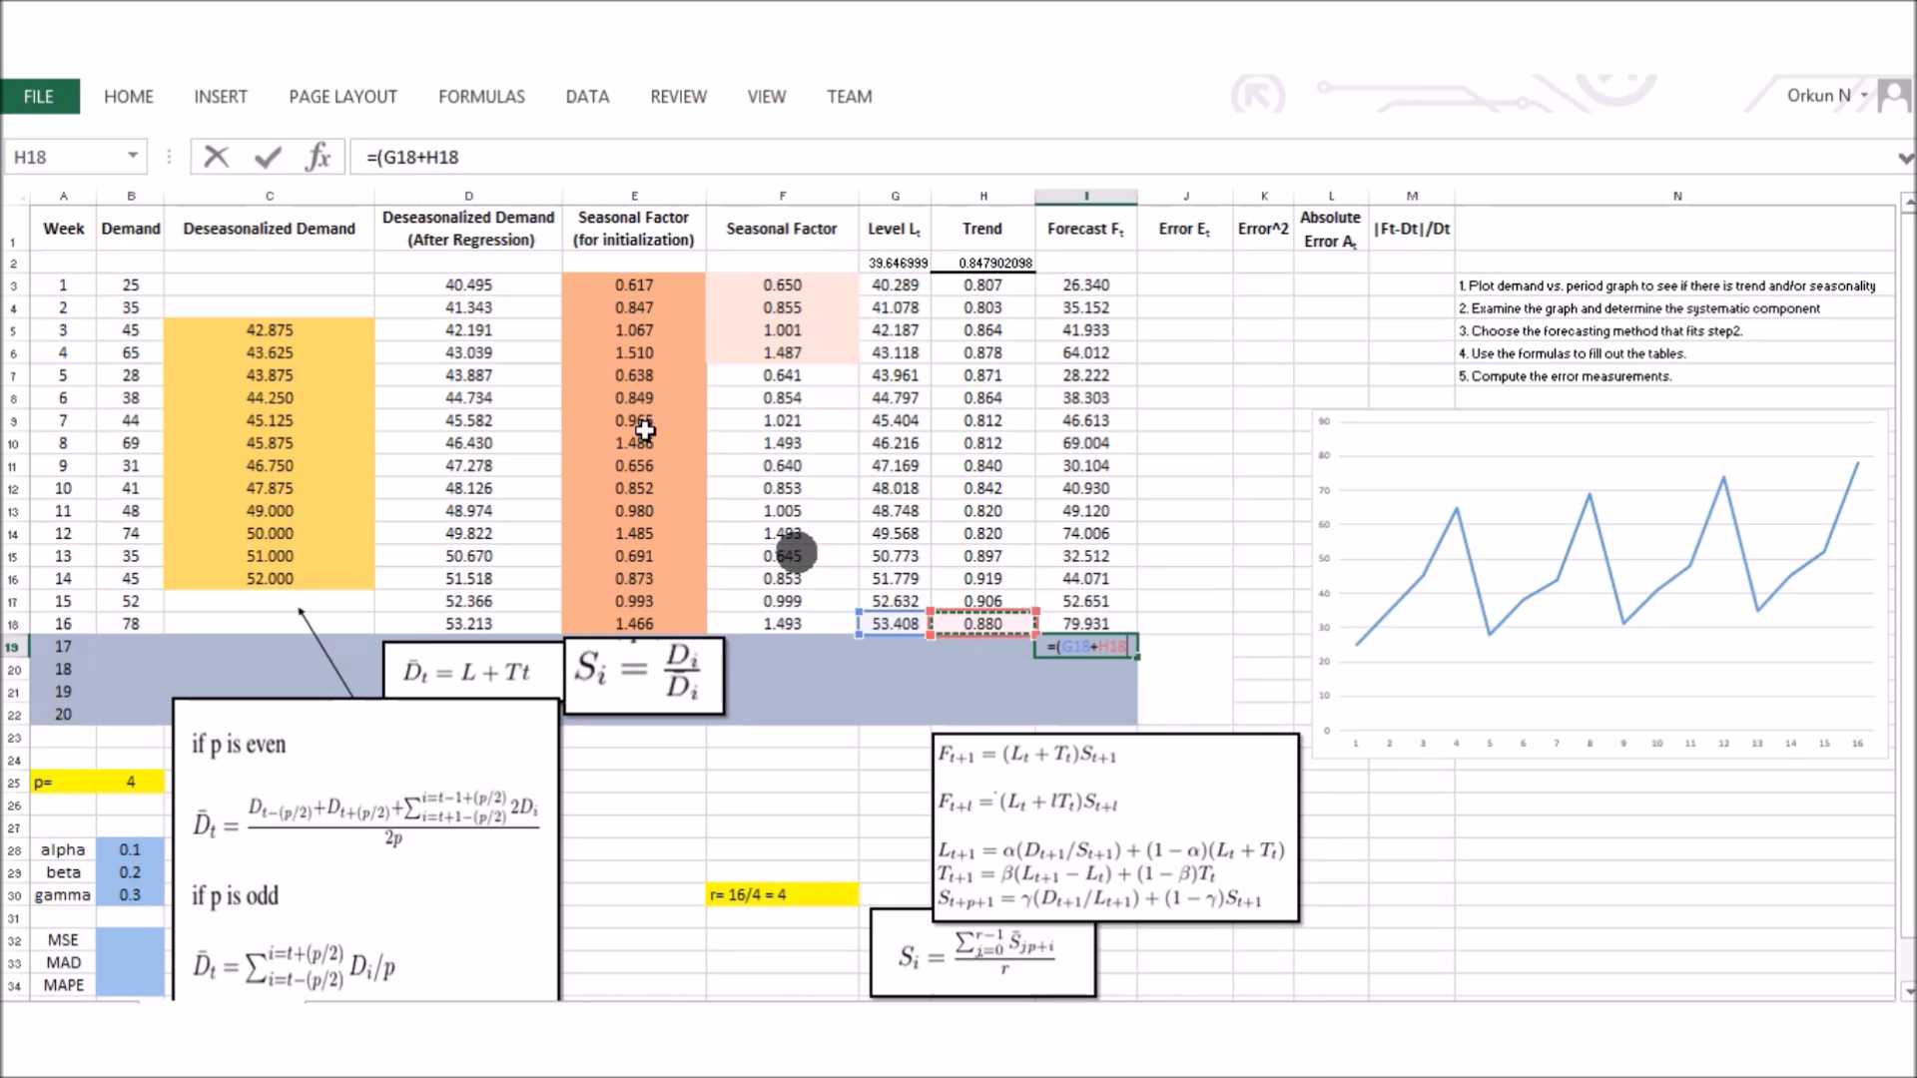
left_click(385, 157)
key("F4")
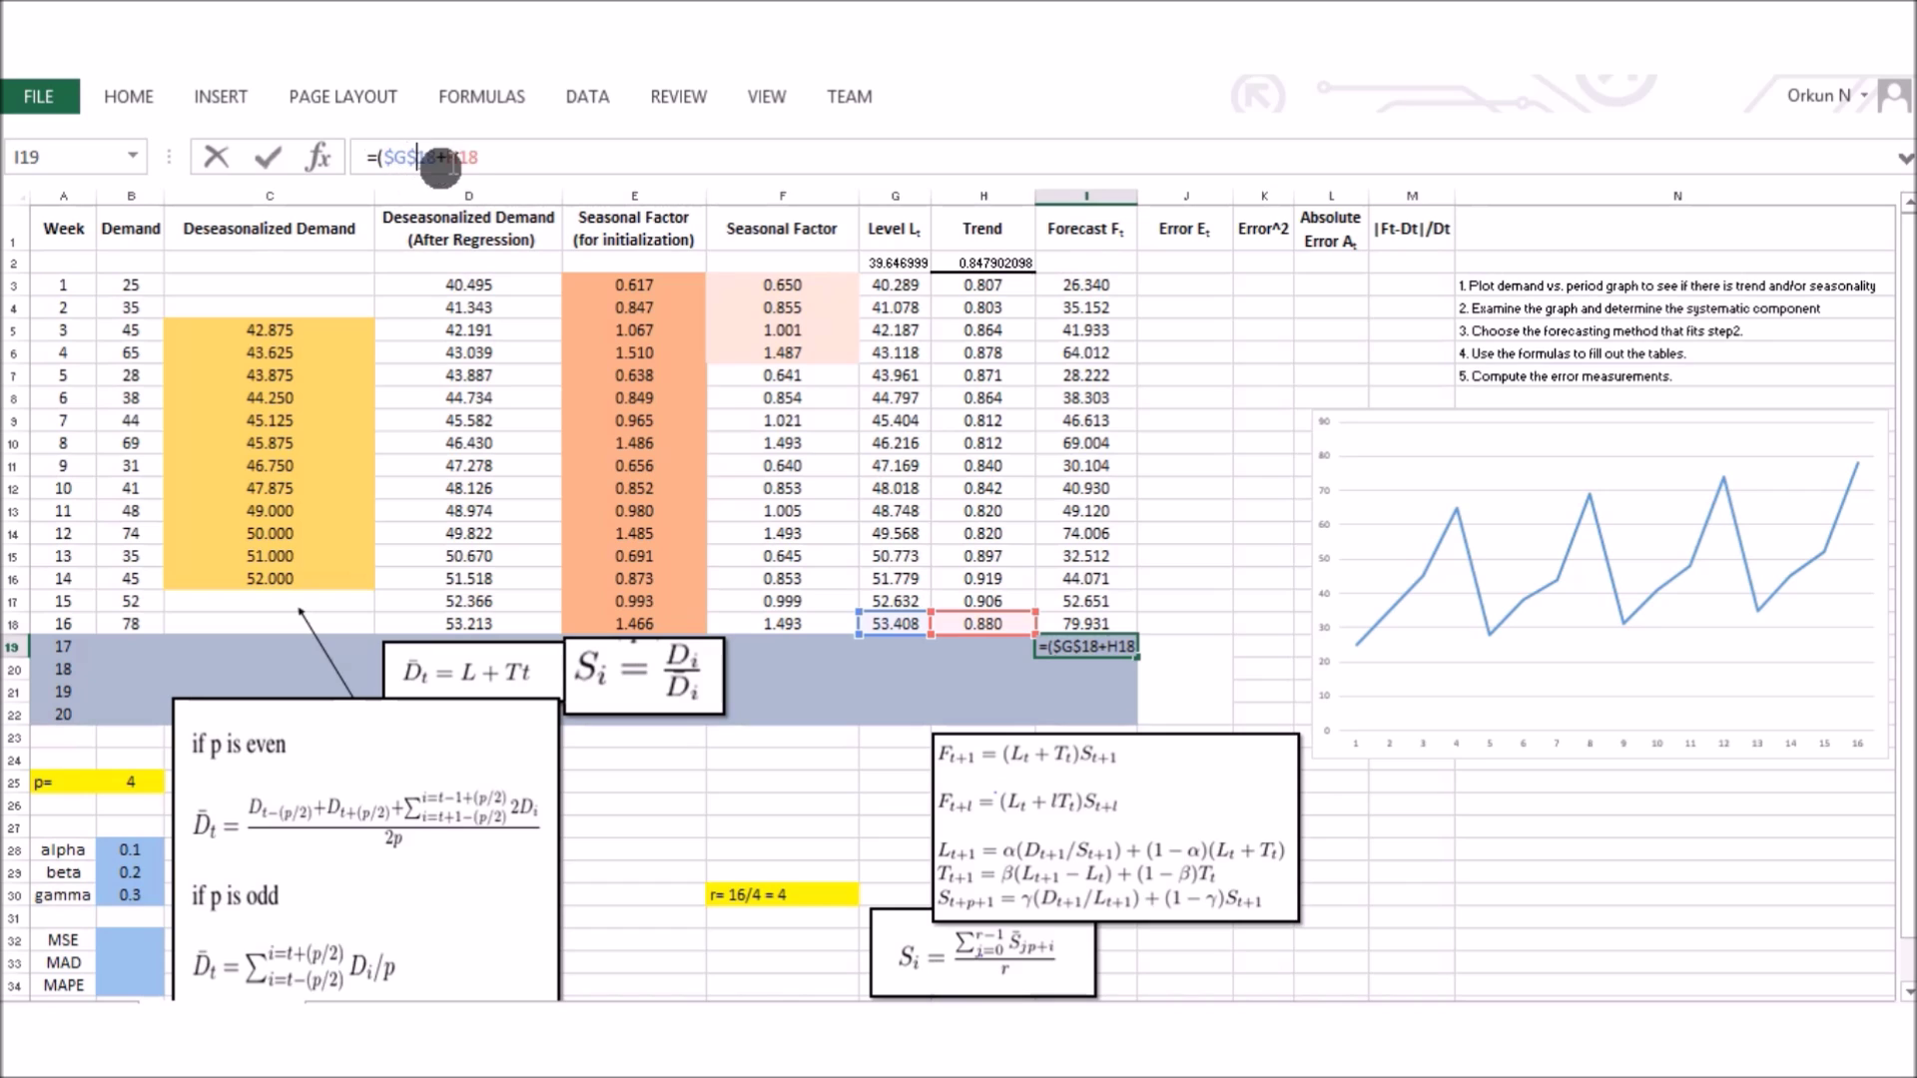
left_click(452, 156)
key("F4")
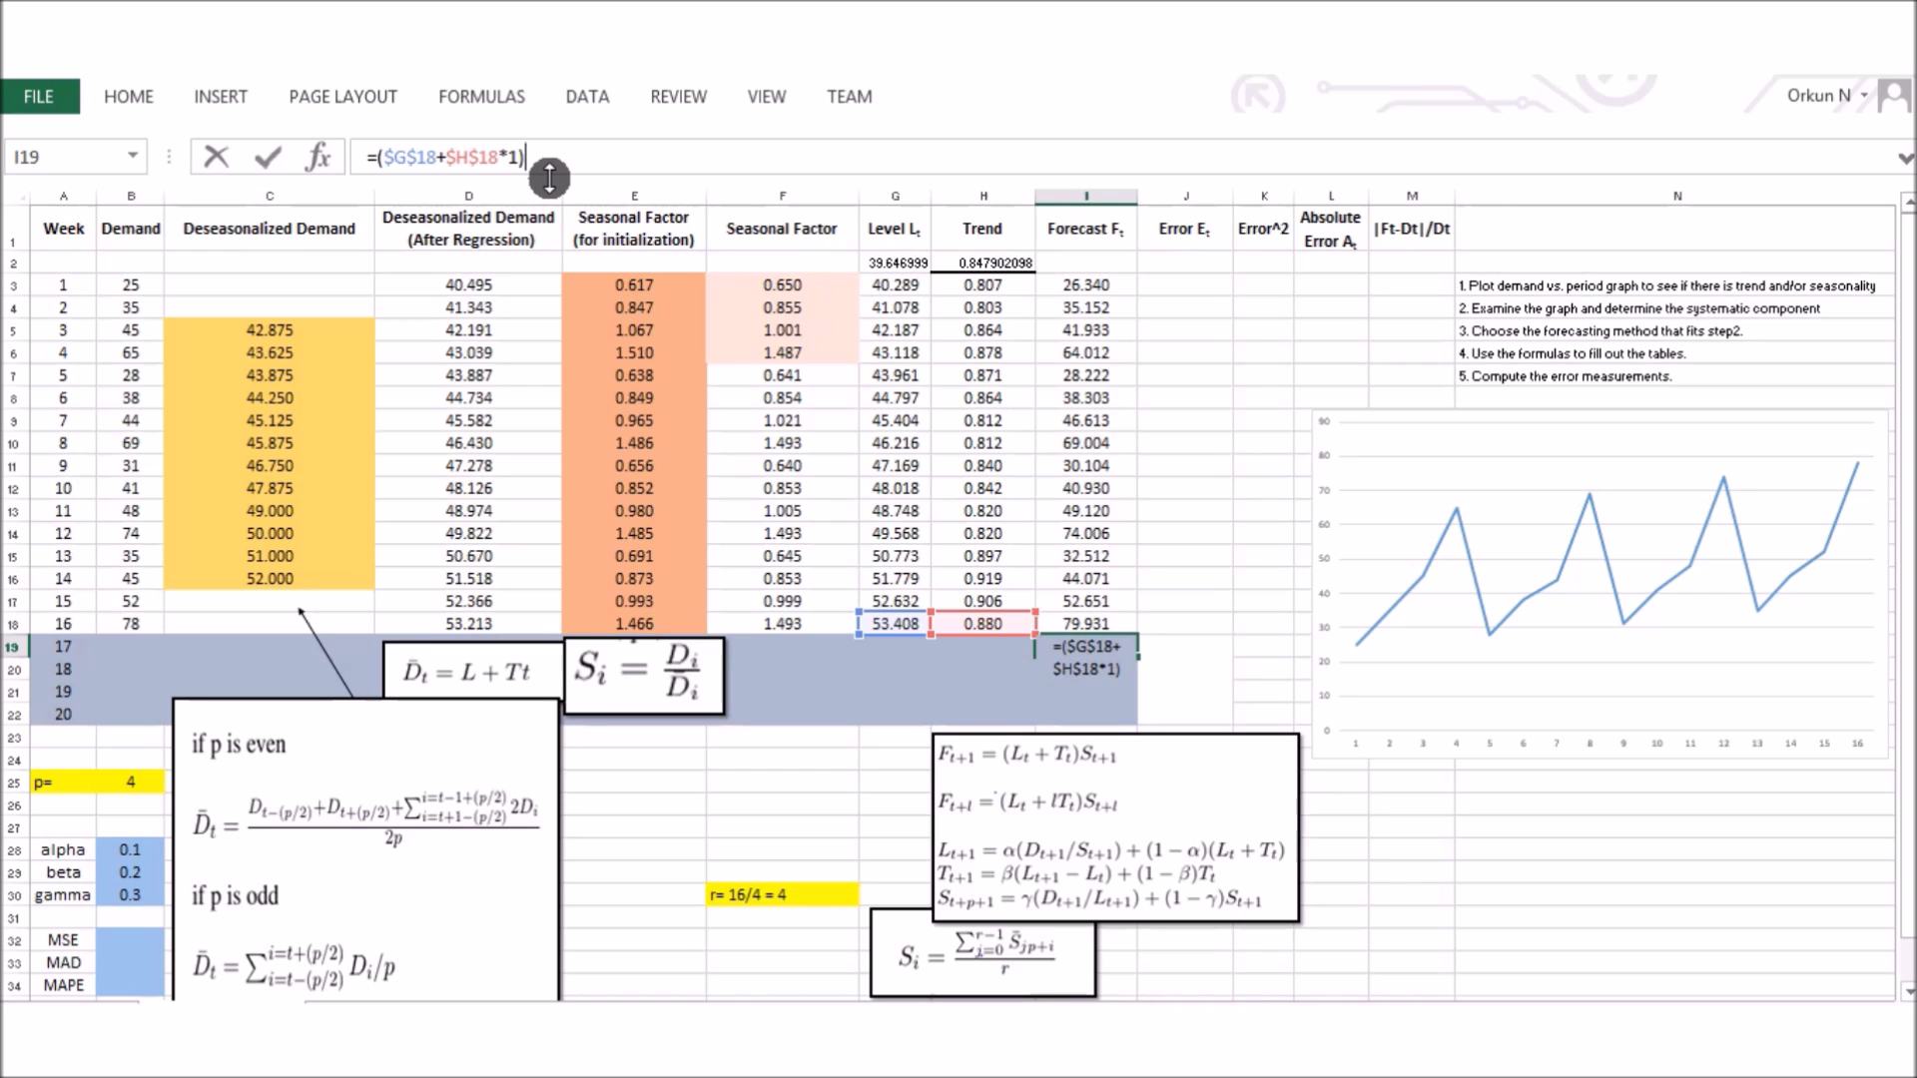
type("*")
left_click(778, 554)
key("Return")
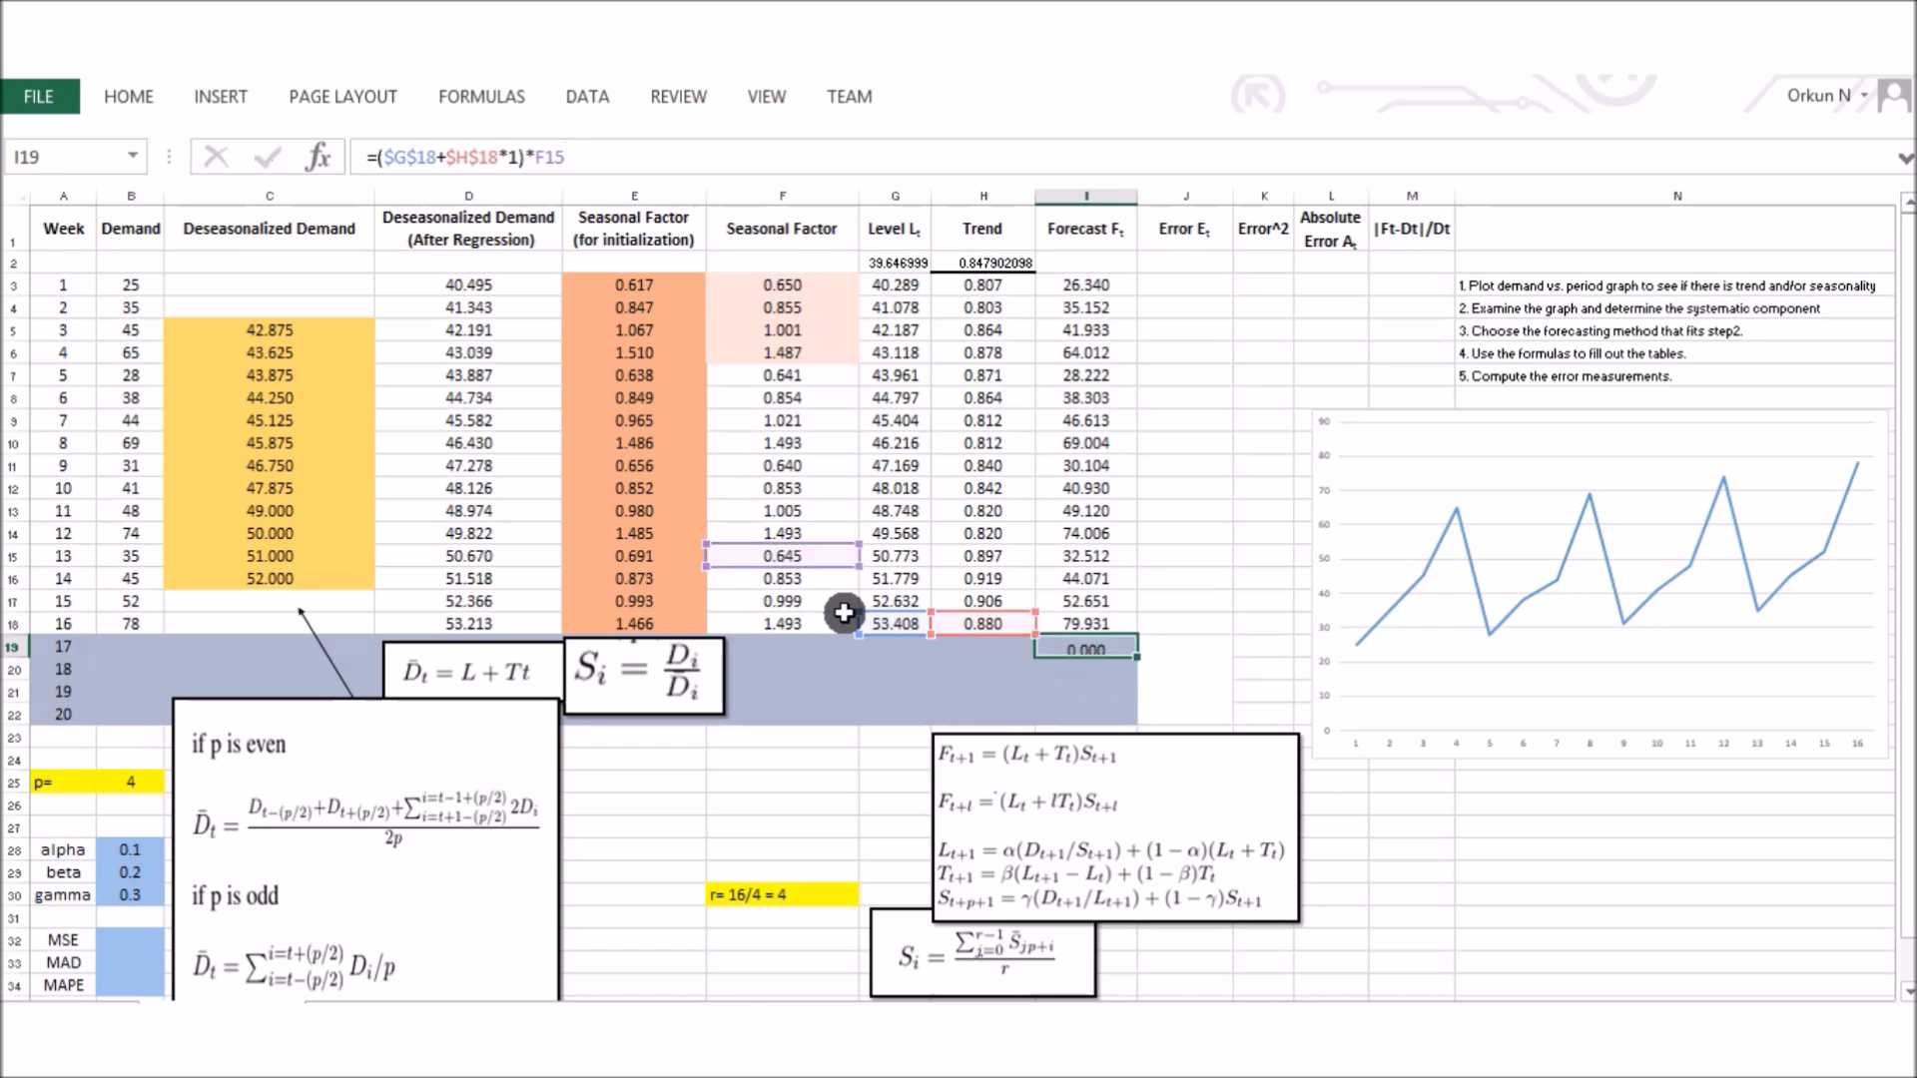
- Fill the week 17 forecast into I20 and change its trend multiplier to 2, giving =($G$18+$H$18*2)*F16
left_click(1128, 647)
left_click_drag(1135, 657, 1131, 674)
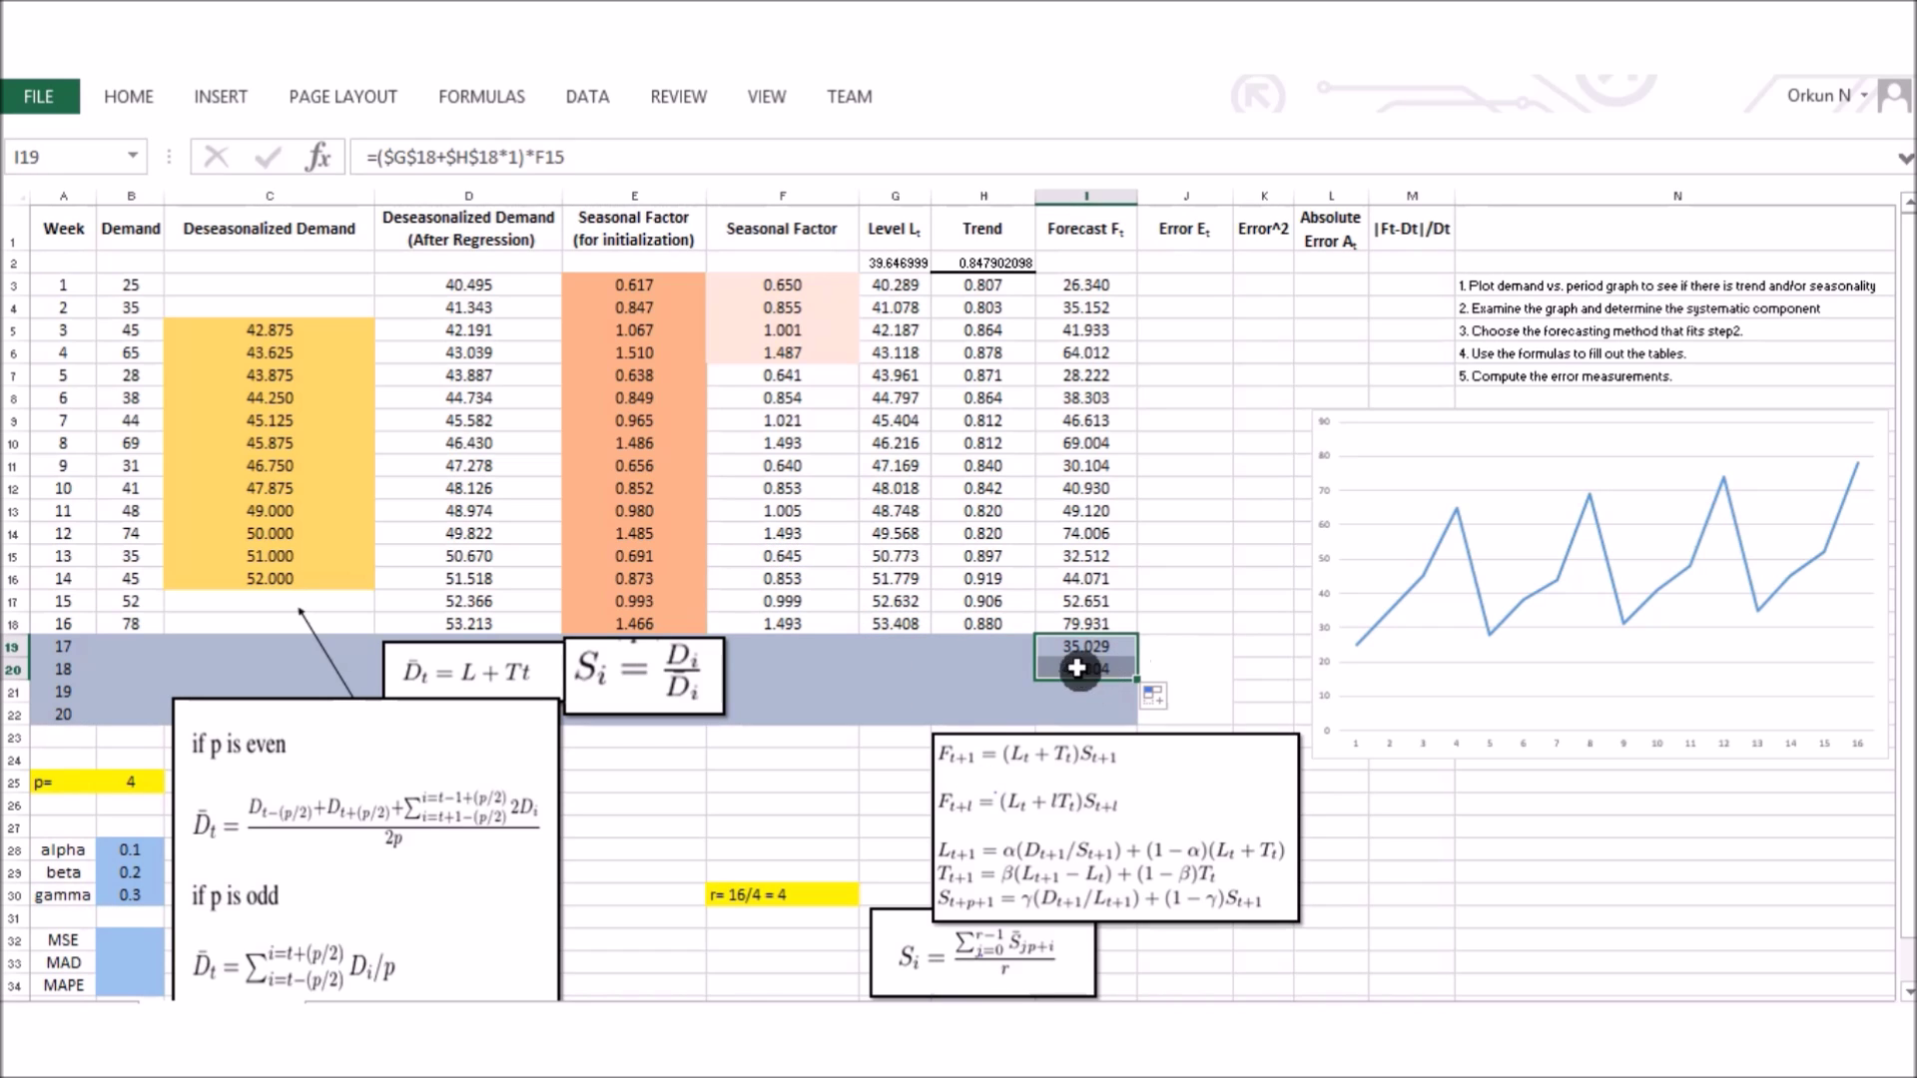
left_click(511, 157)
key("BackSpace")
type("2")
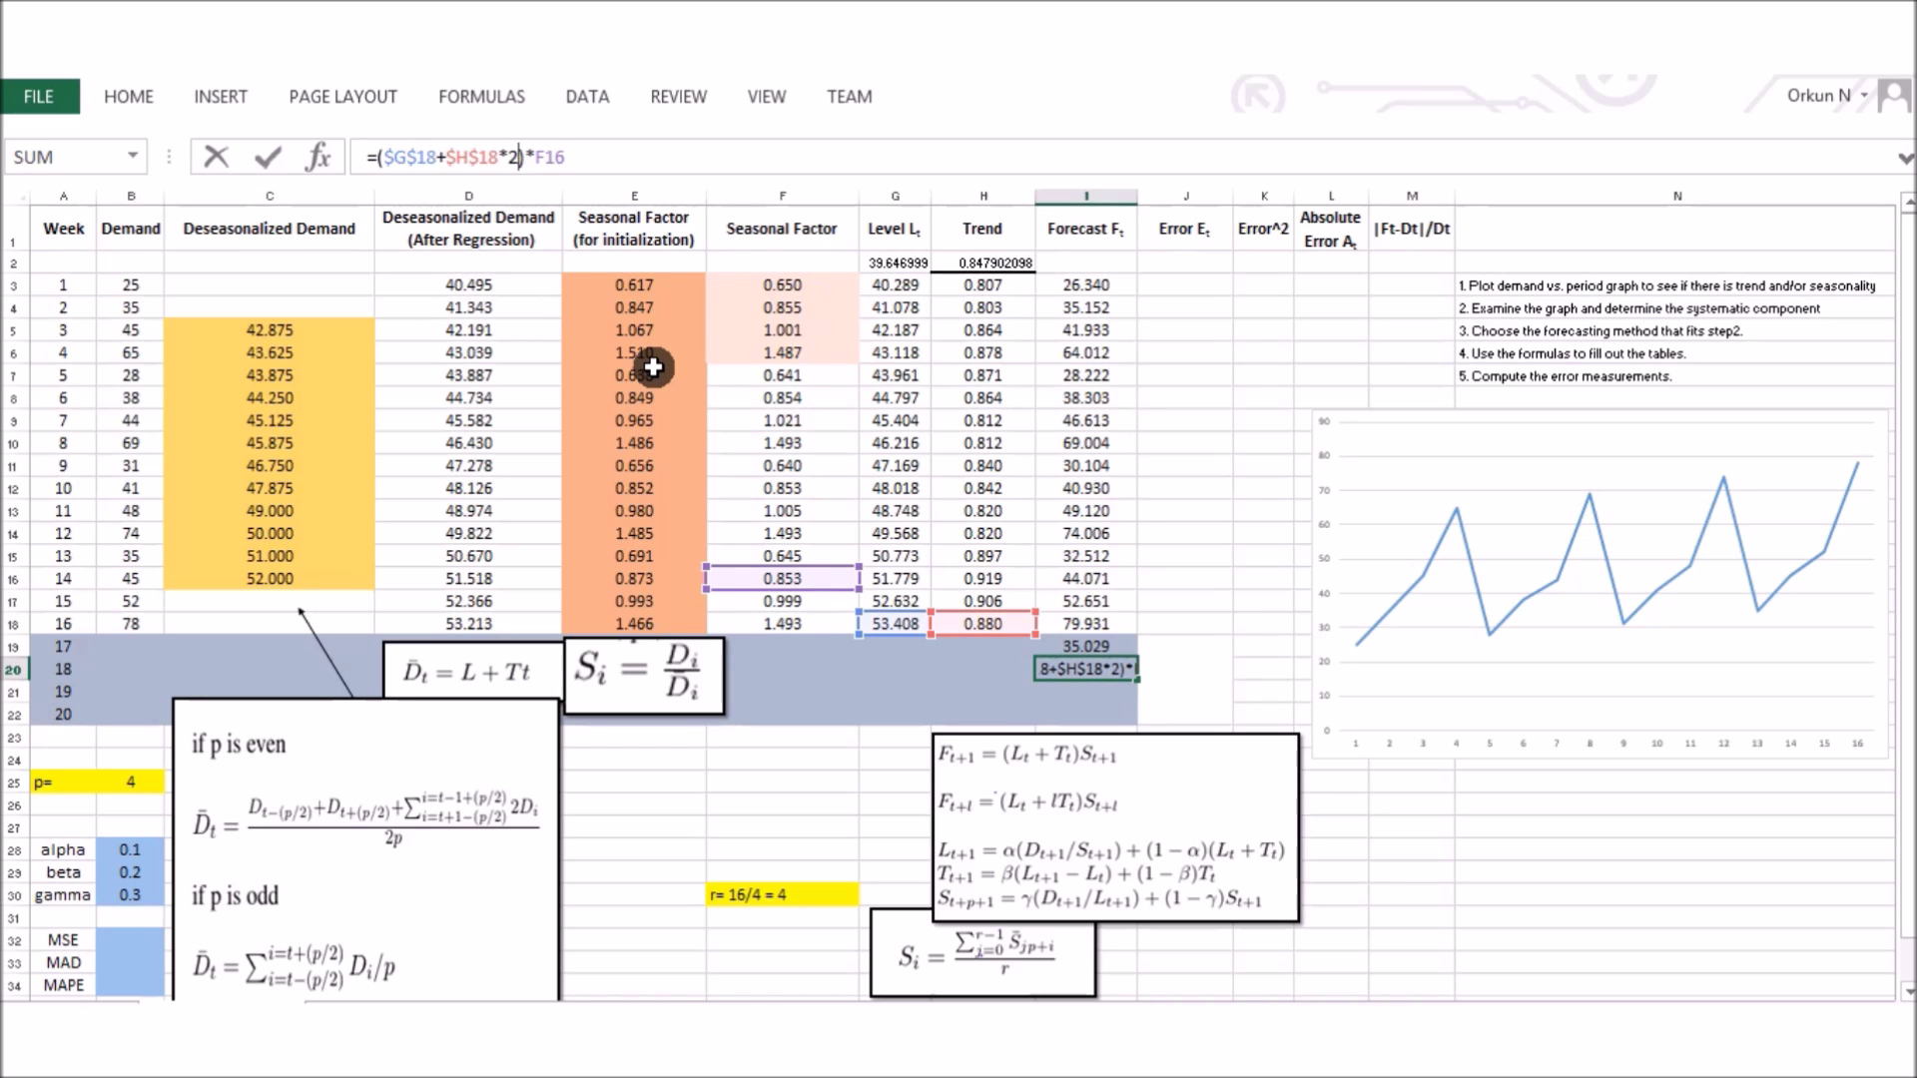
key("Return")
- Fill the week 18 forecast into I21 and change its trend multiplier to 3, giving =($G$18+$H$18*3)*F17
left_click(1118, 667)
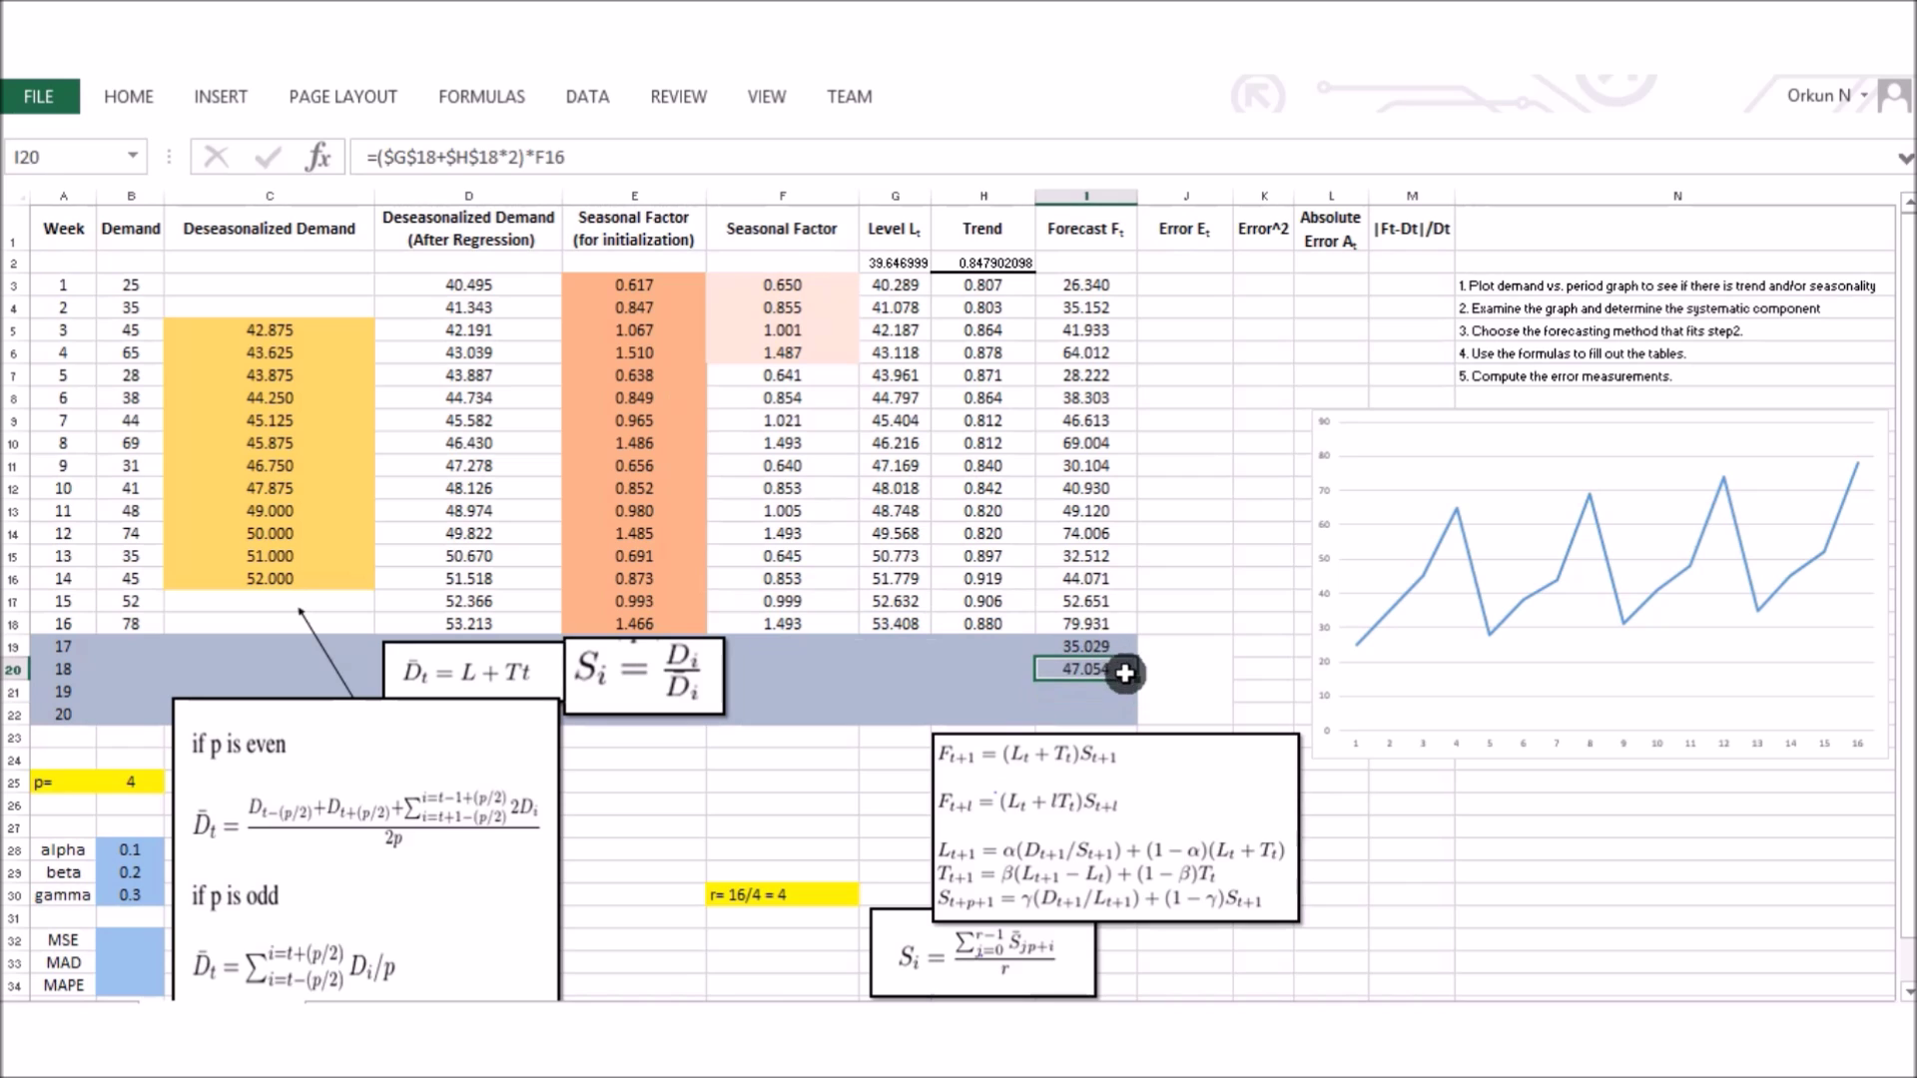
left_click_drag(1134, 682, 1137, 701)
left_click(1086, 691)
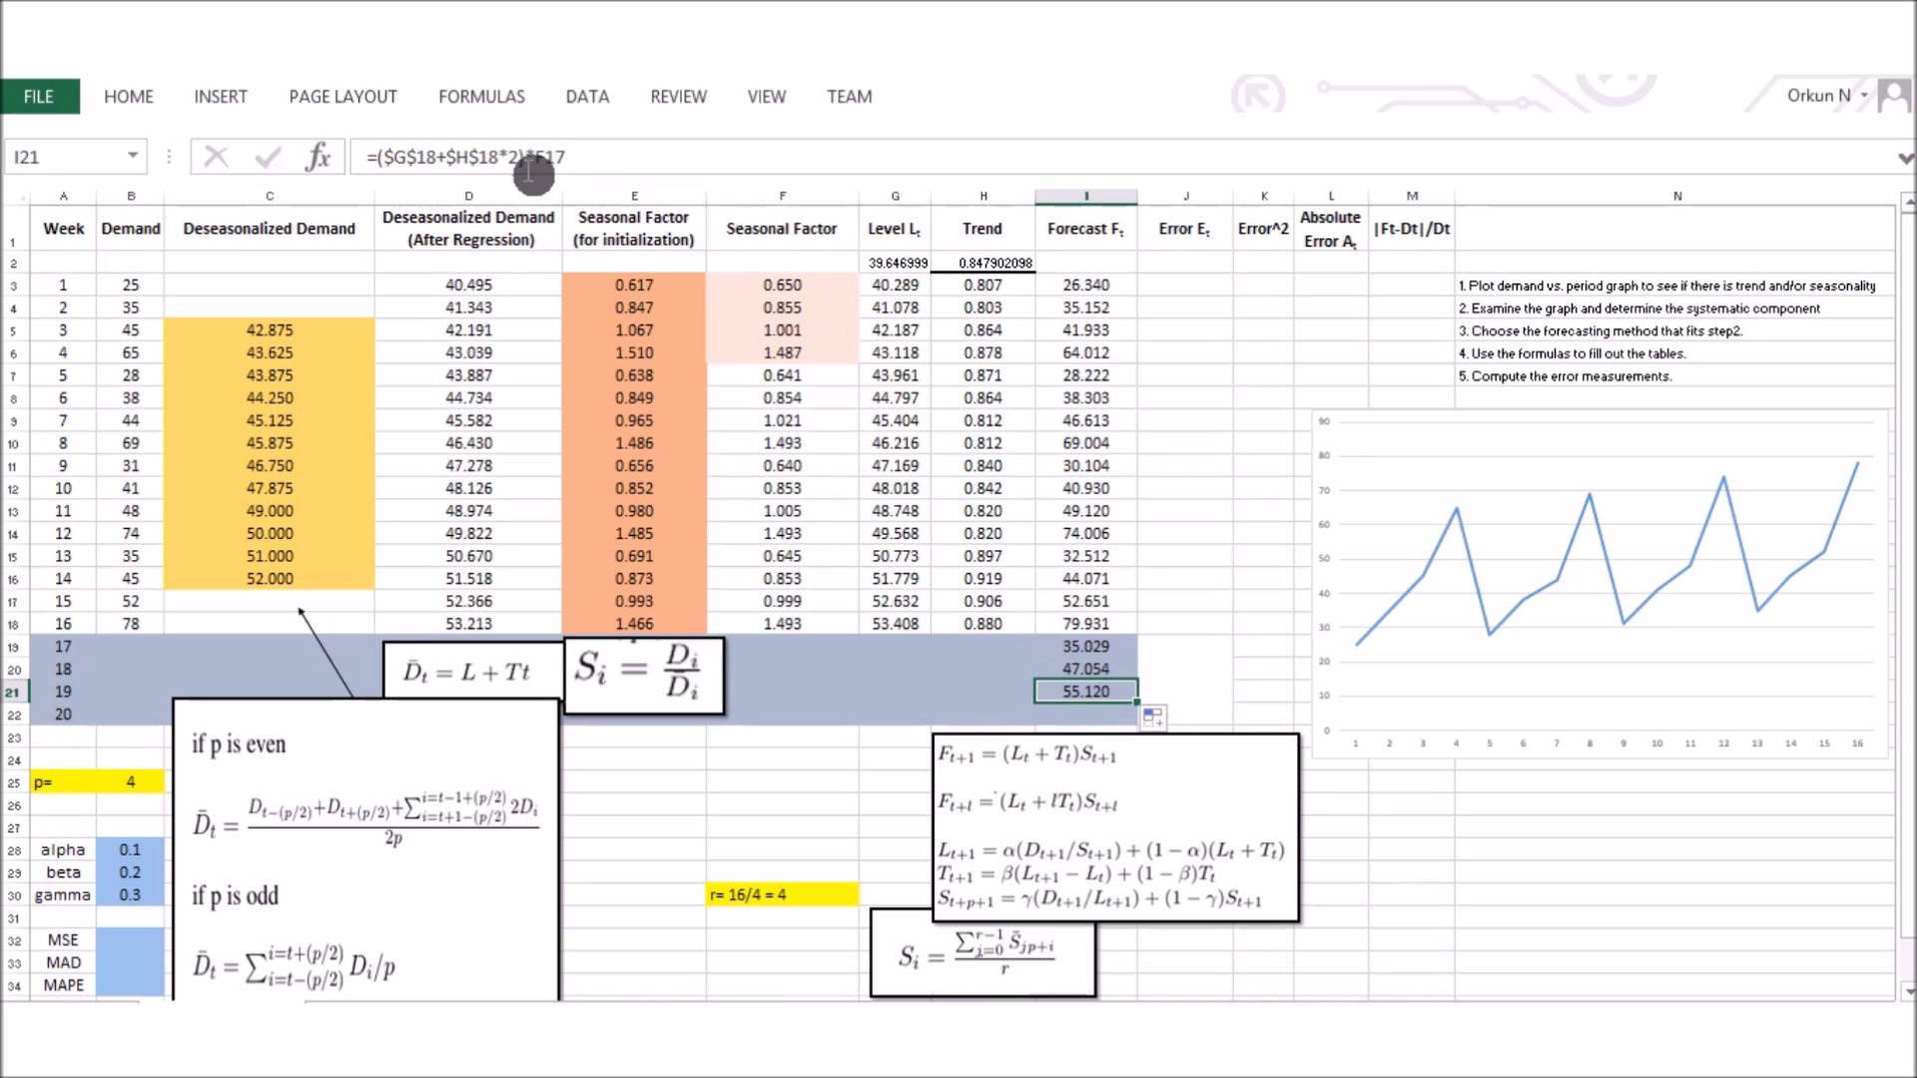
left_click(519, 162)
key("BackSpace")
type("3")
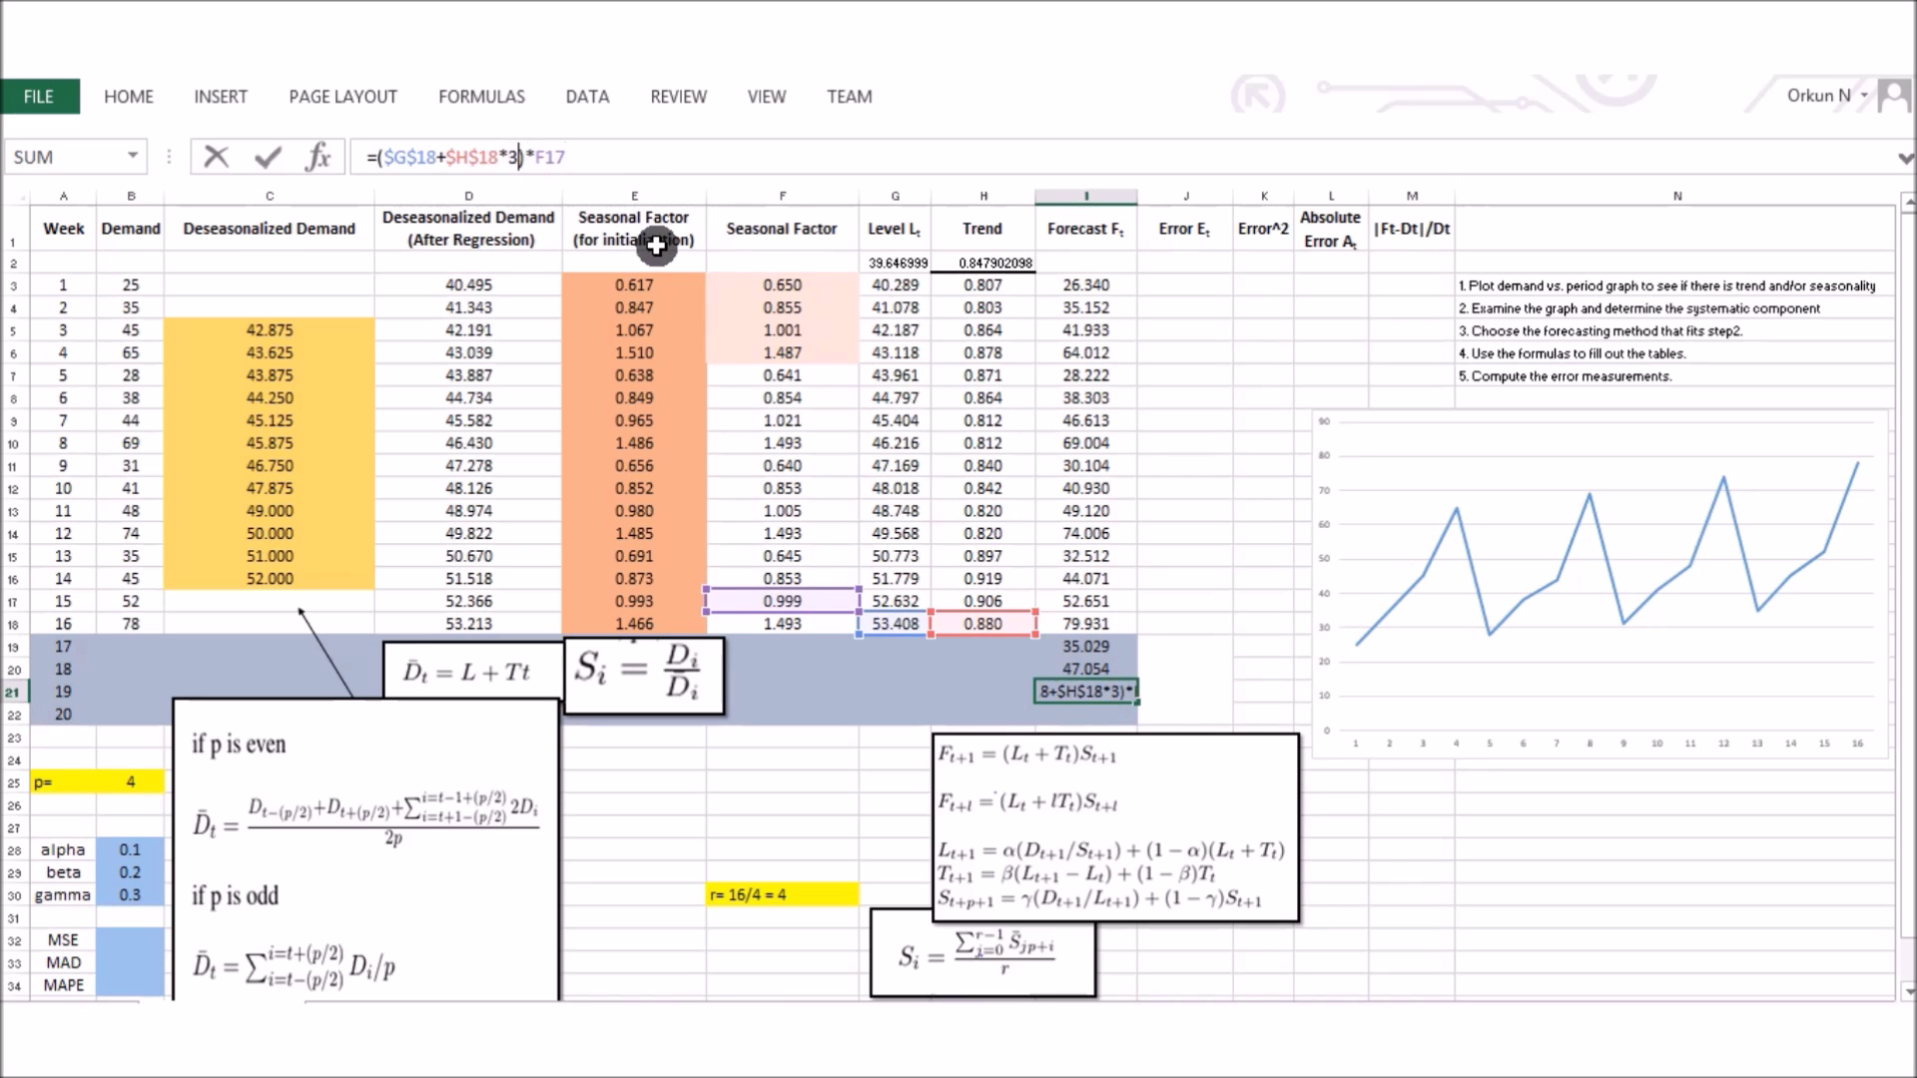
key("Return")
- Fill the week 19 forecast into I22 and change its trend multiplier to 4, giving =($G$18+$H$18*4)*F18
left_click(1111, 691)
left_click_drag(1135, 701, 1137, 715)
left_click(1094, 714)
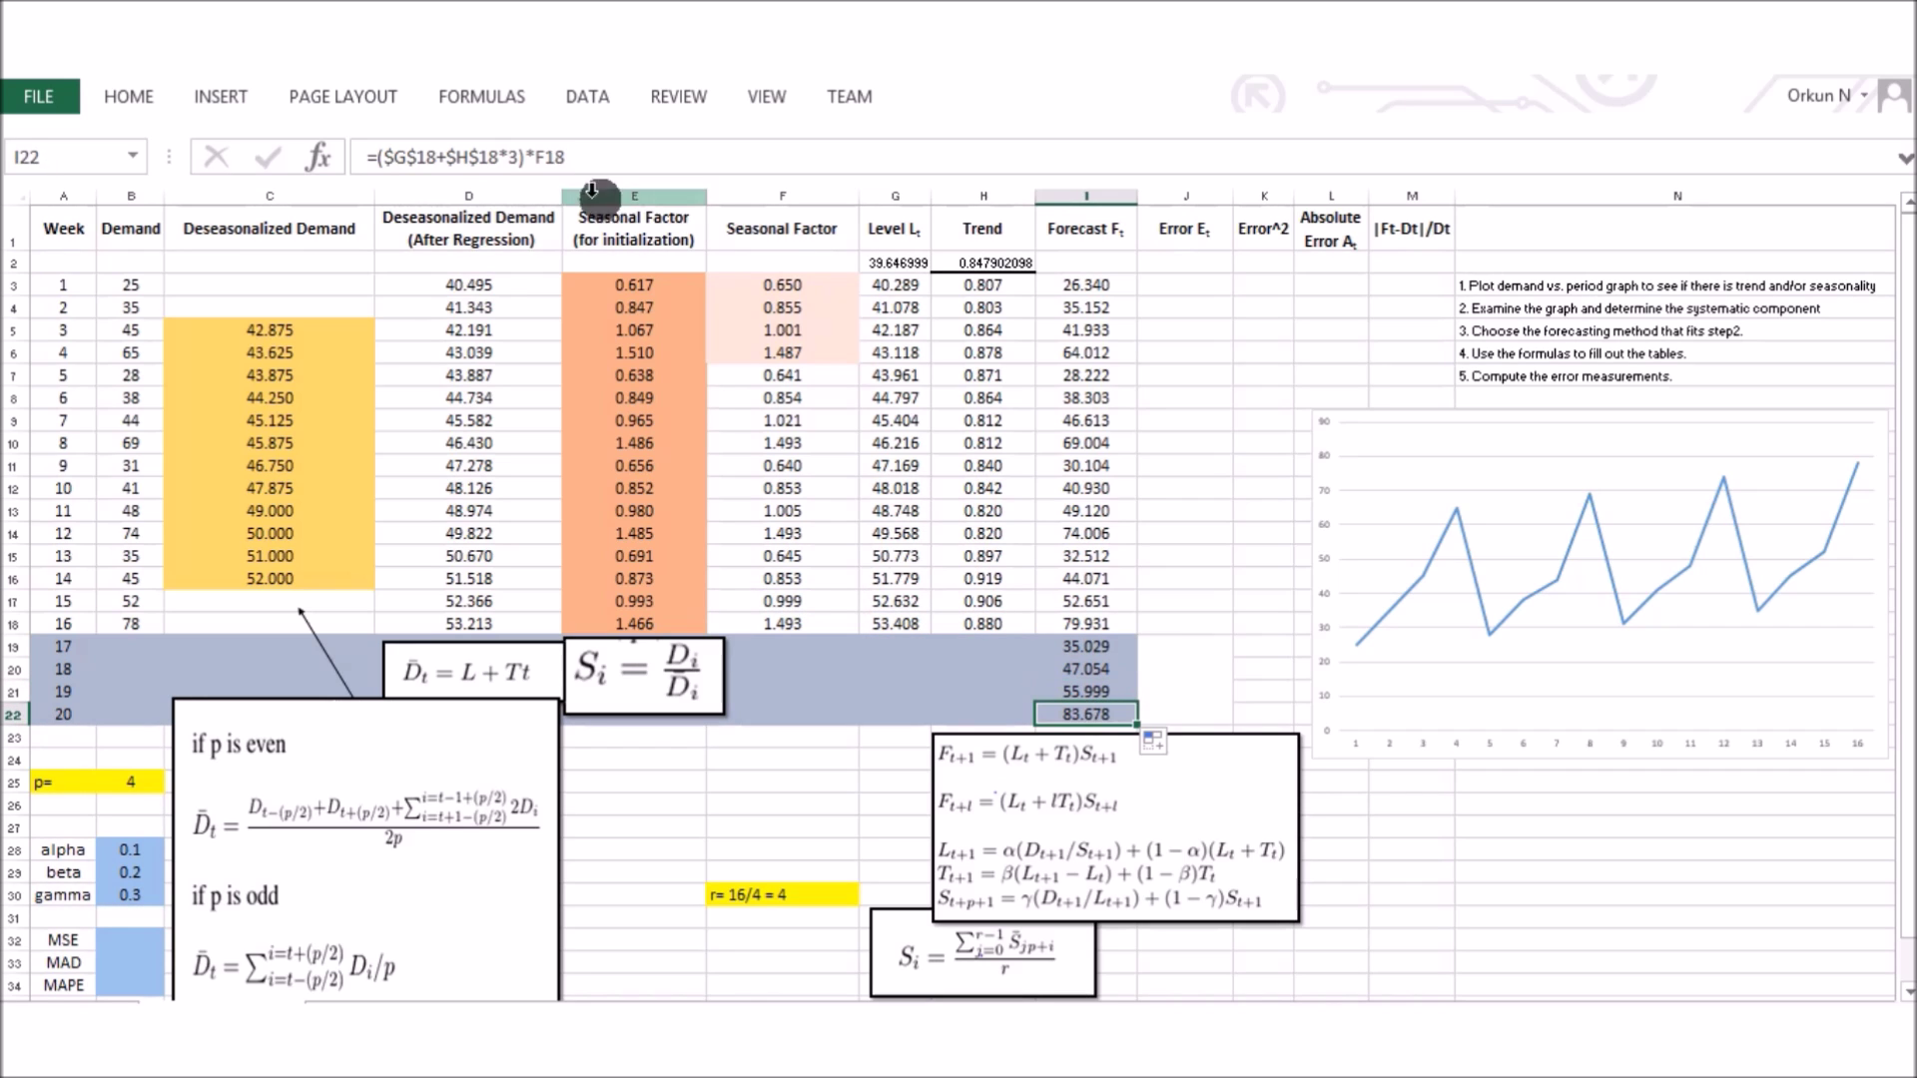
left_click(510, 157)
key("BackSpace")
type("4")
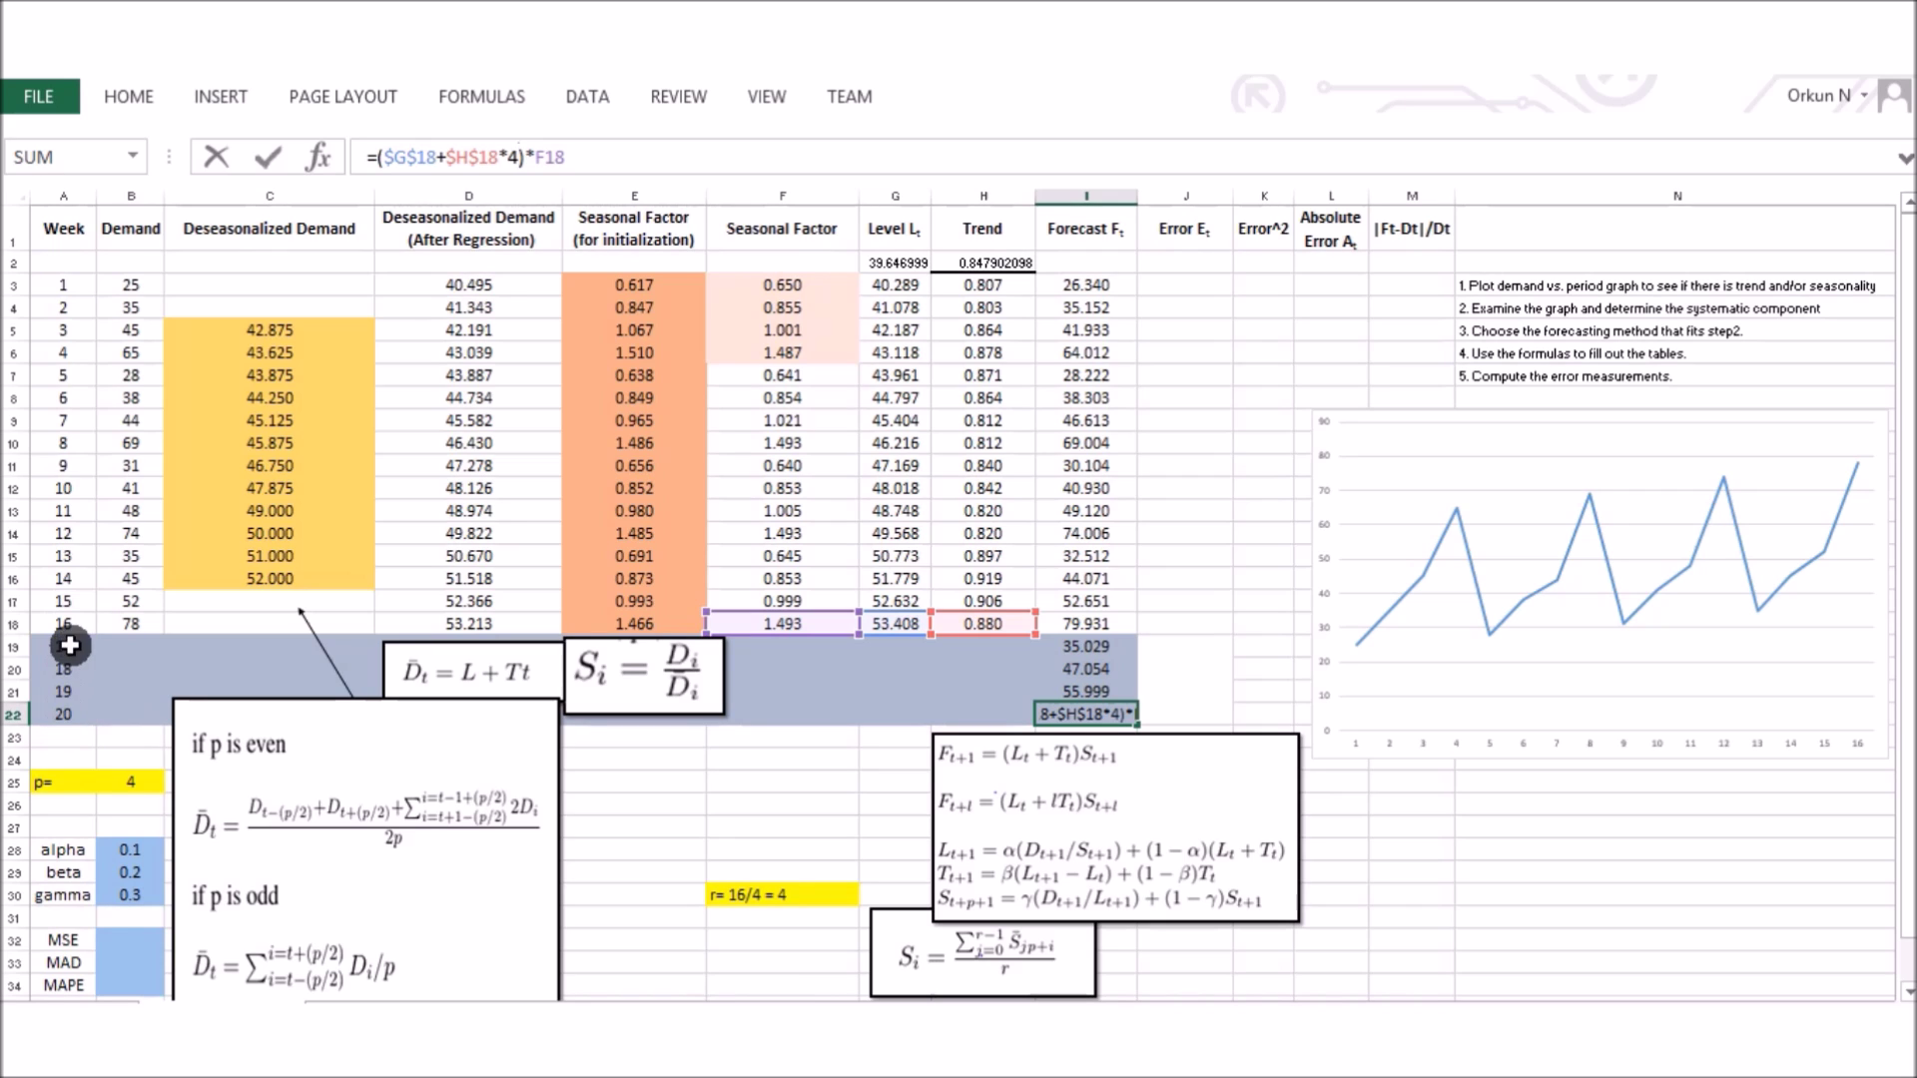
key("Return")
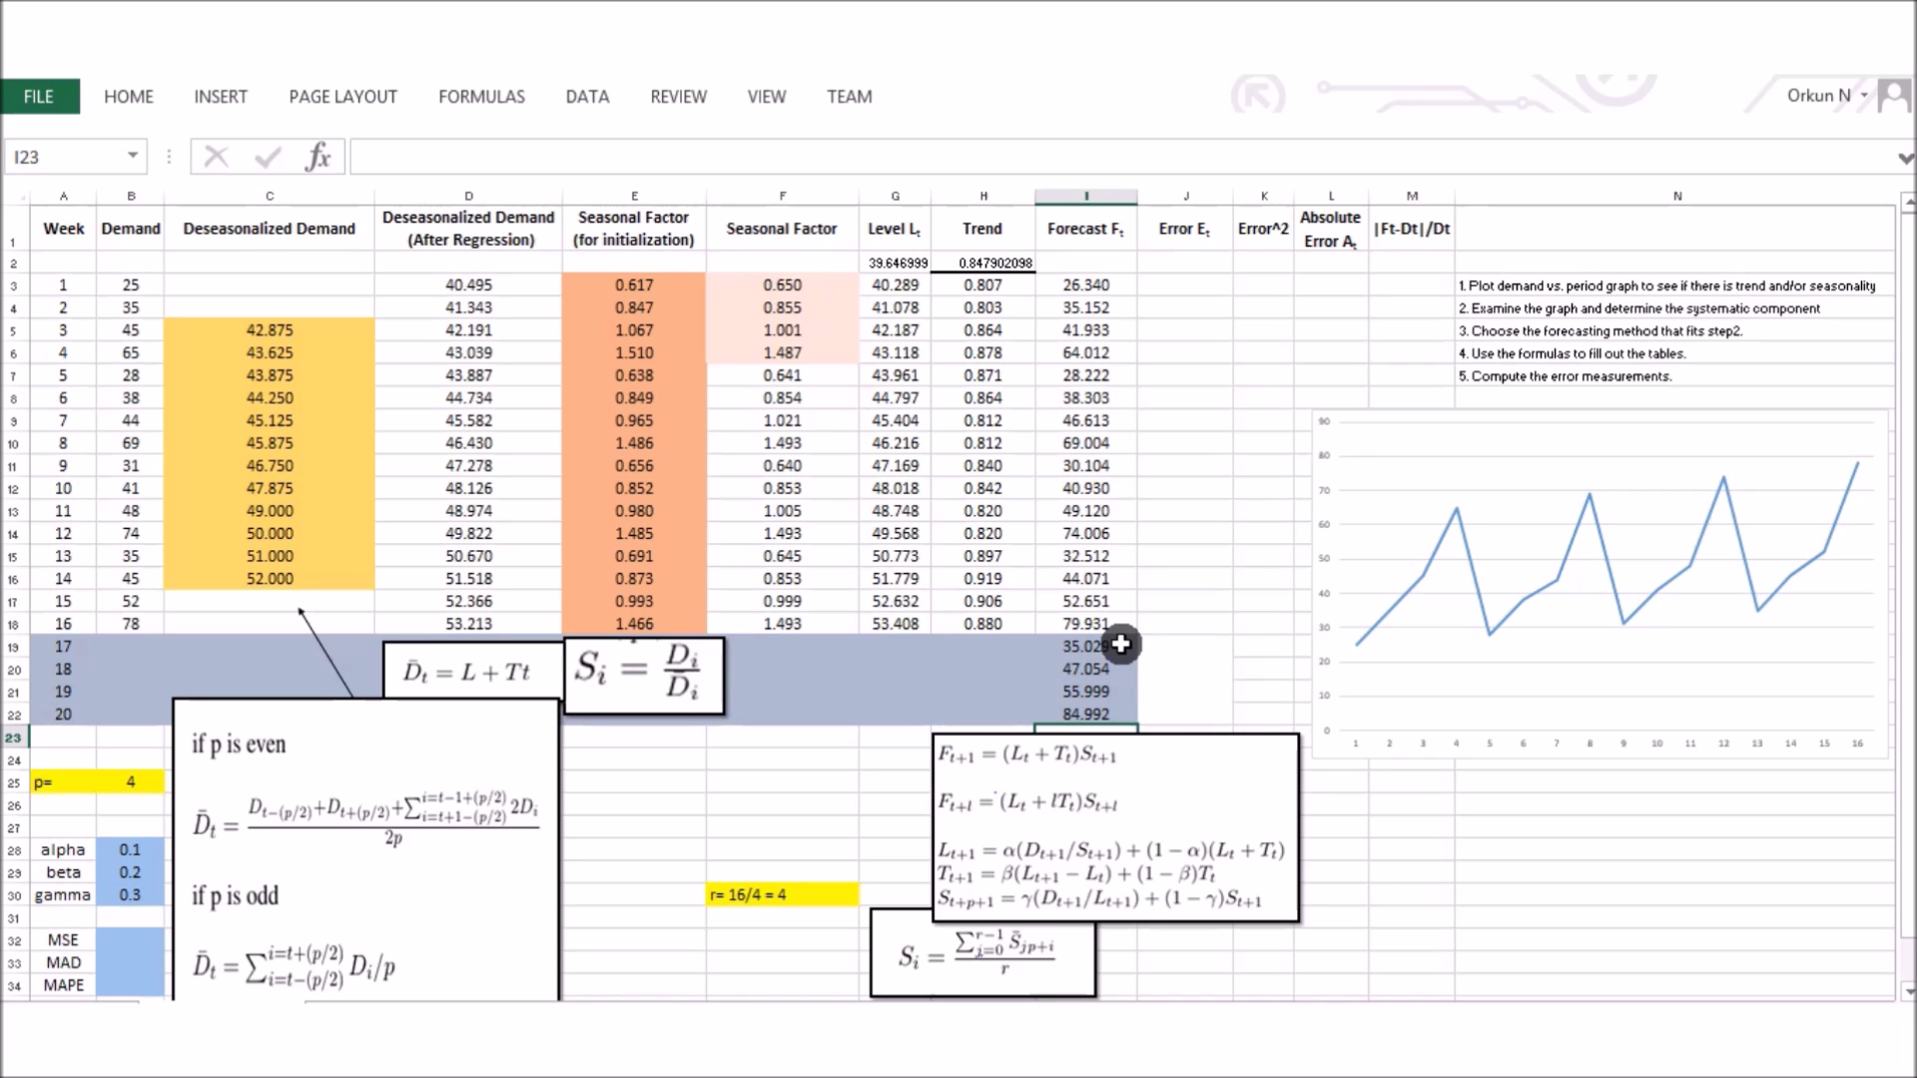
- Compute the week 1 forecast error in J3 as =I3-B3 and fill it down to J18
left_click_drag(1584, 285, 1578, 378)
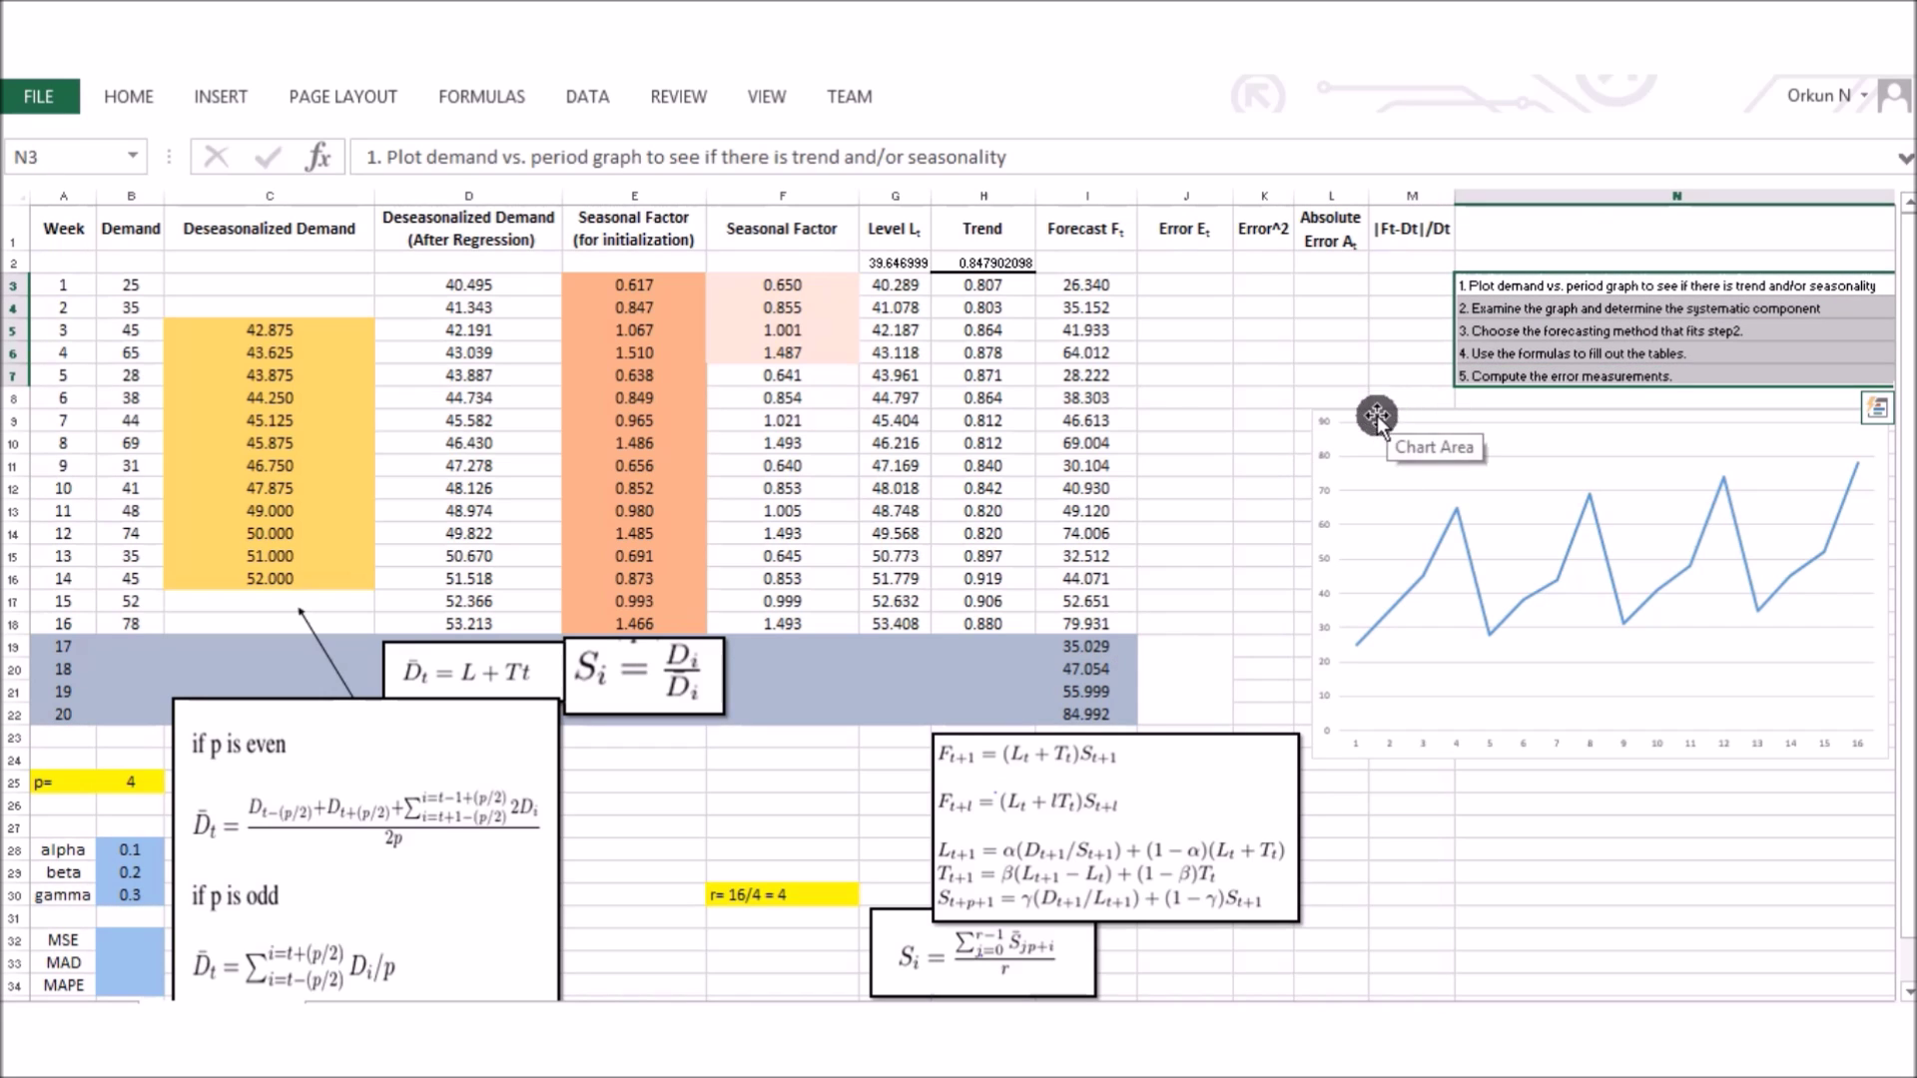
left_click(1181, 283)
type("=")
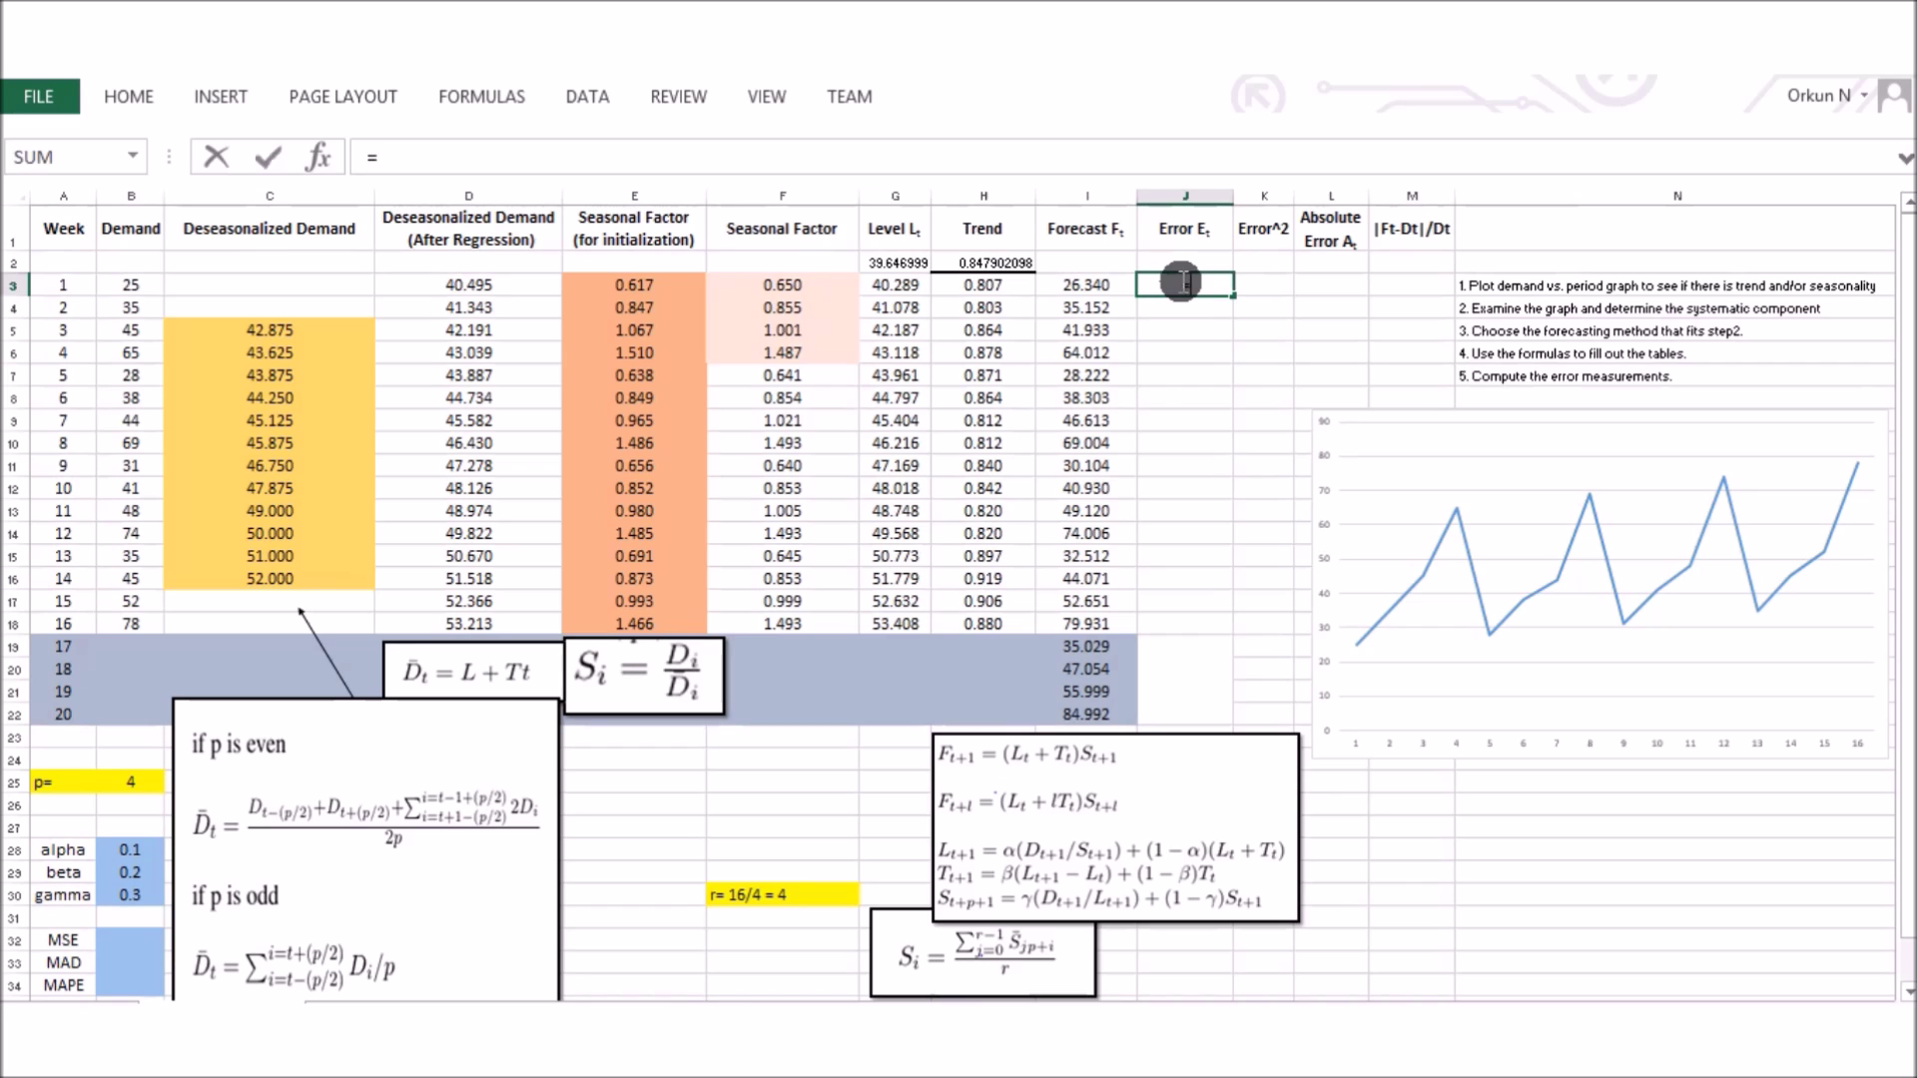
left_click(1088, 285)
type("-")
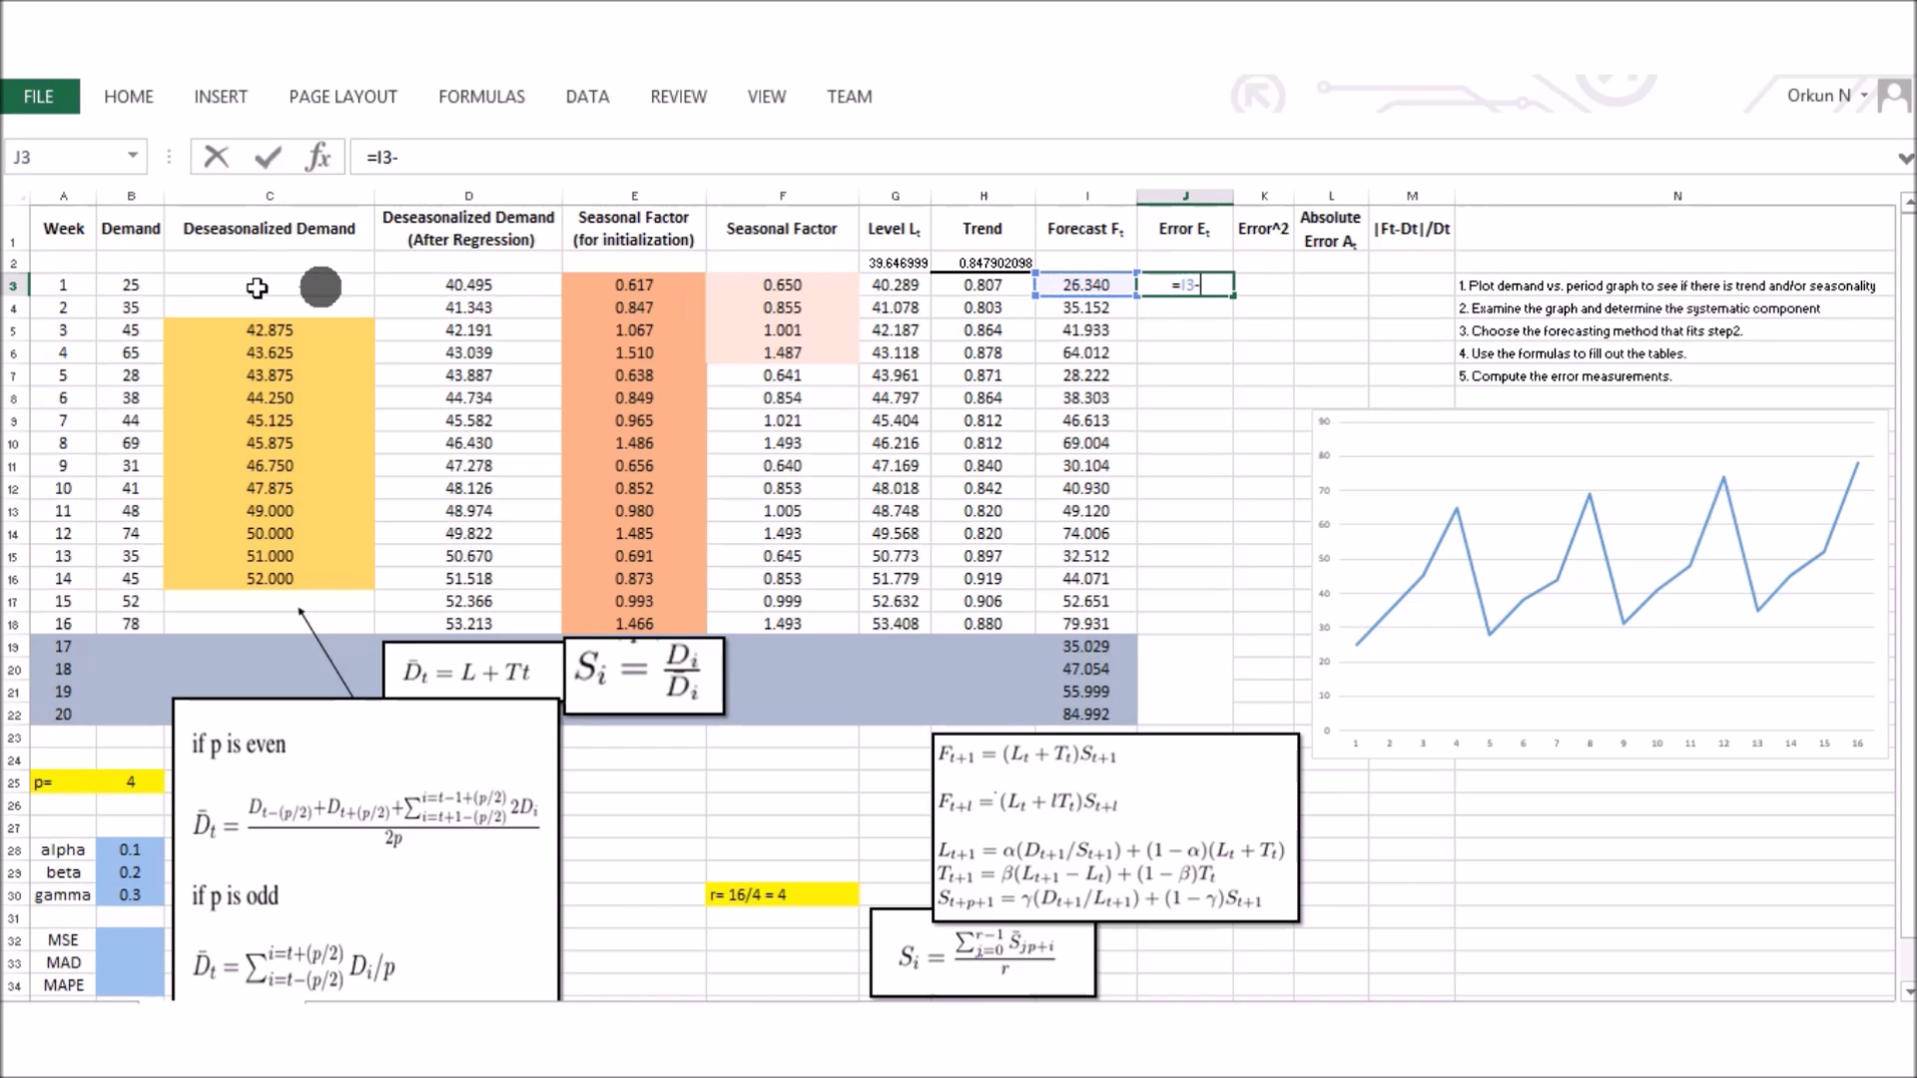
left_click(127, 286)
key("Return")
left_click(1196, 288)
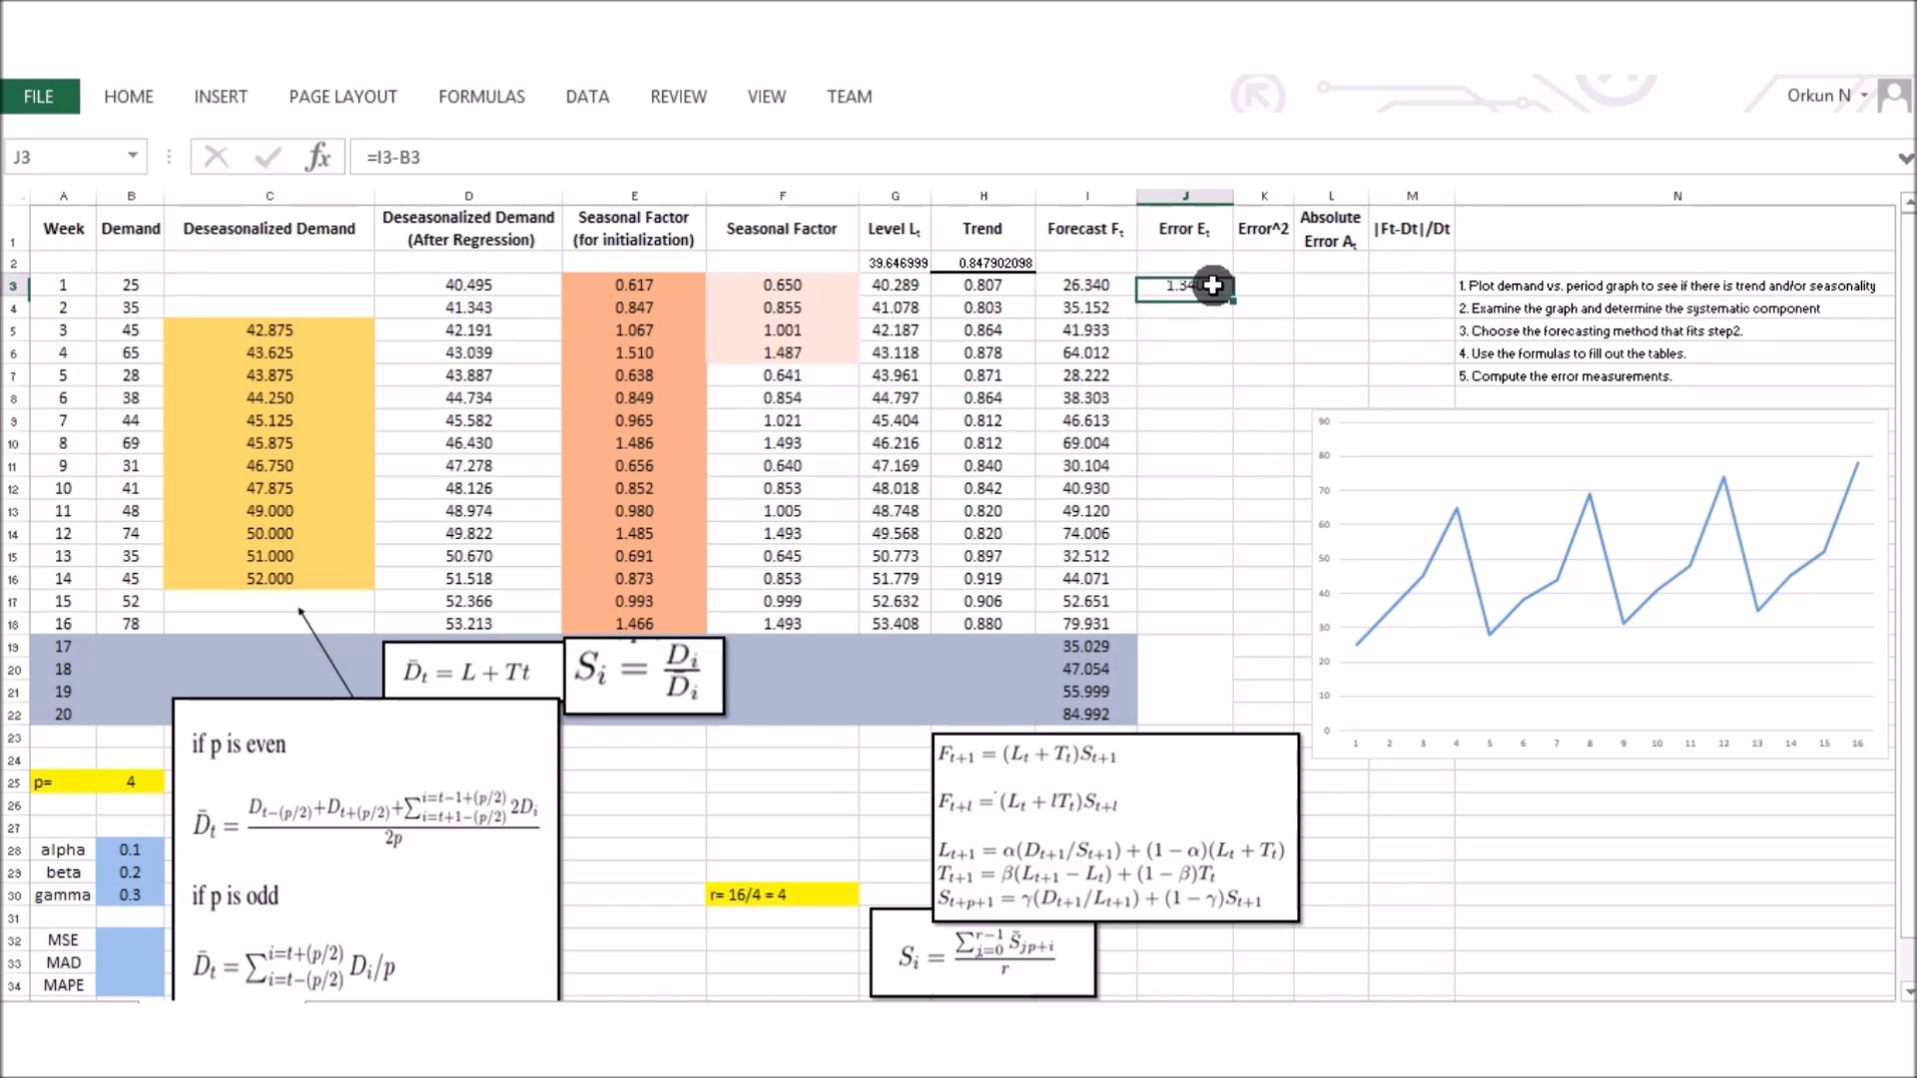
left_click_drag(1232, 297, 1198, 629)
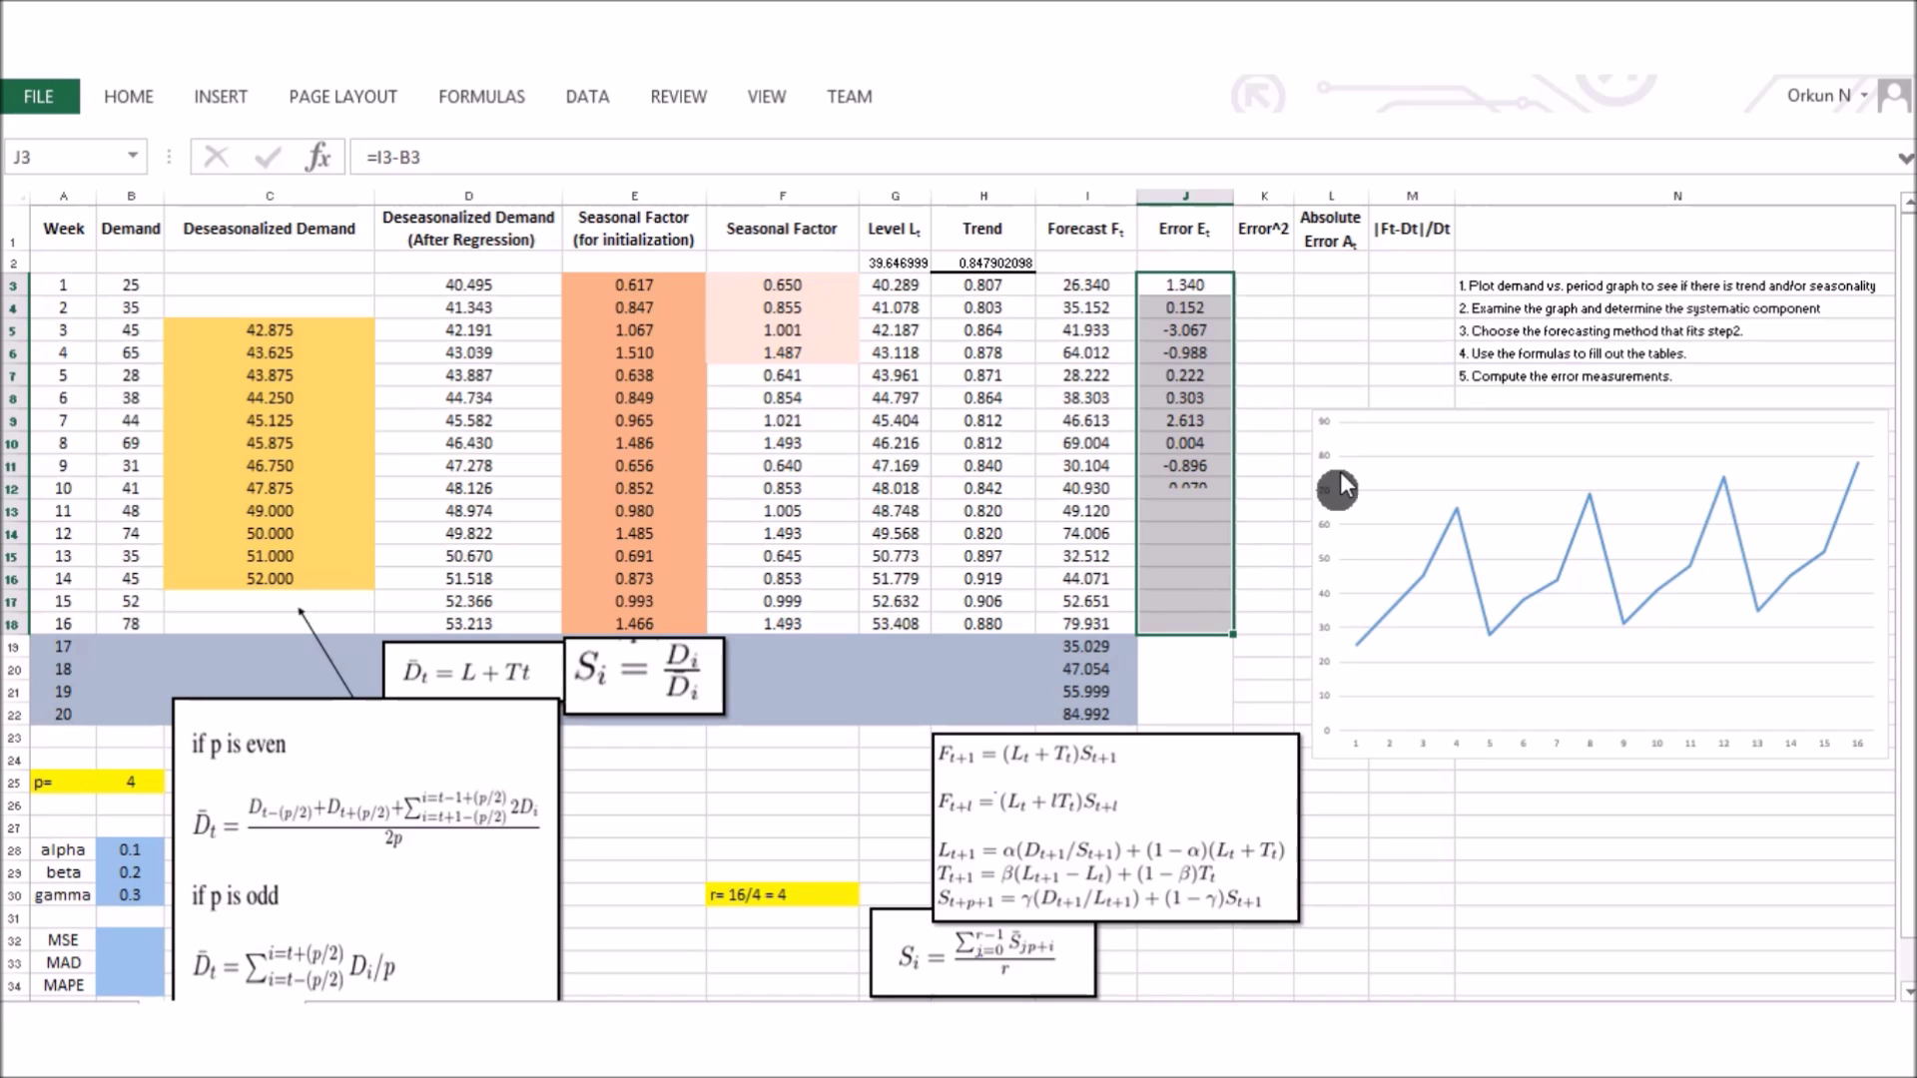
- Move the demand chart below the error table, and compute the squared error in K3 as =J3*J3, filled down to K18
left_click_drag(1346, 409, 1403, 695)
left_click(1269, 285)
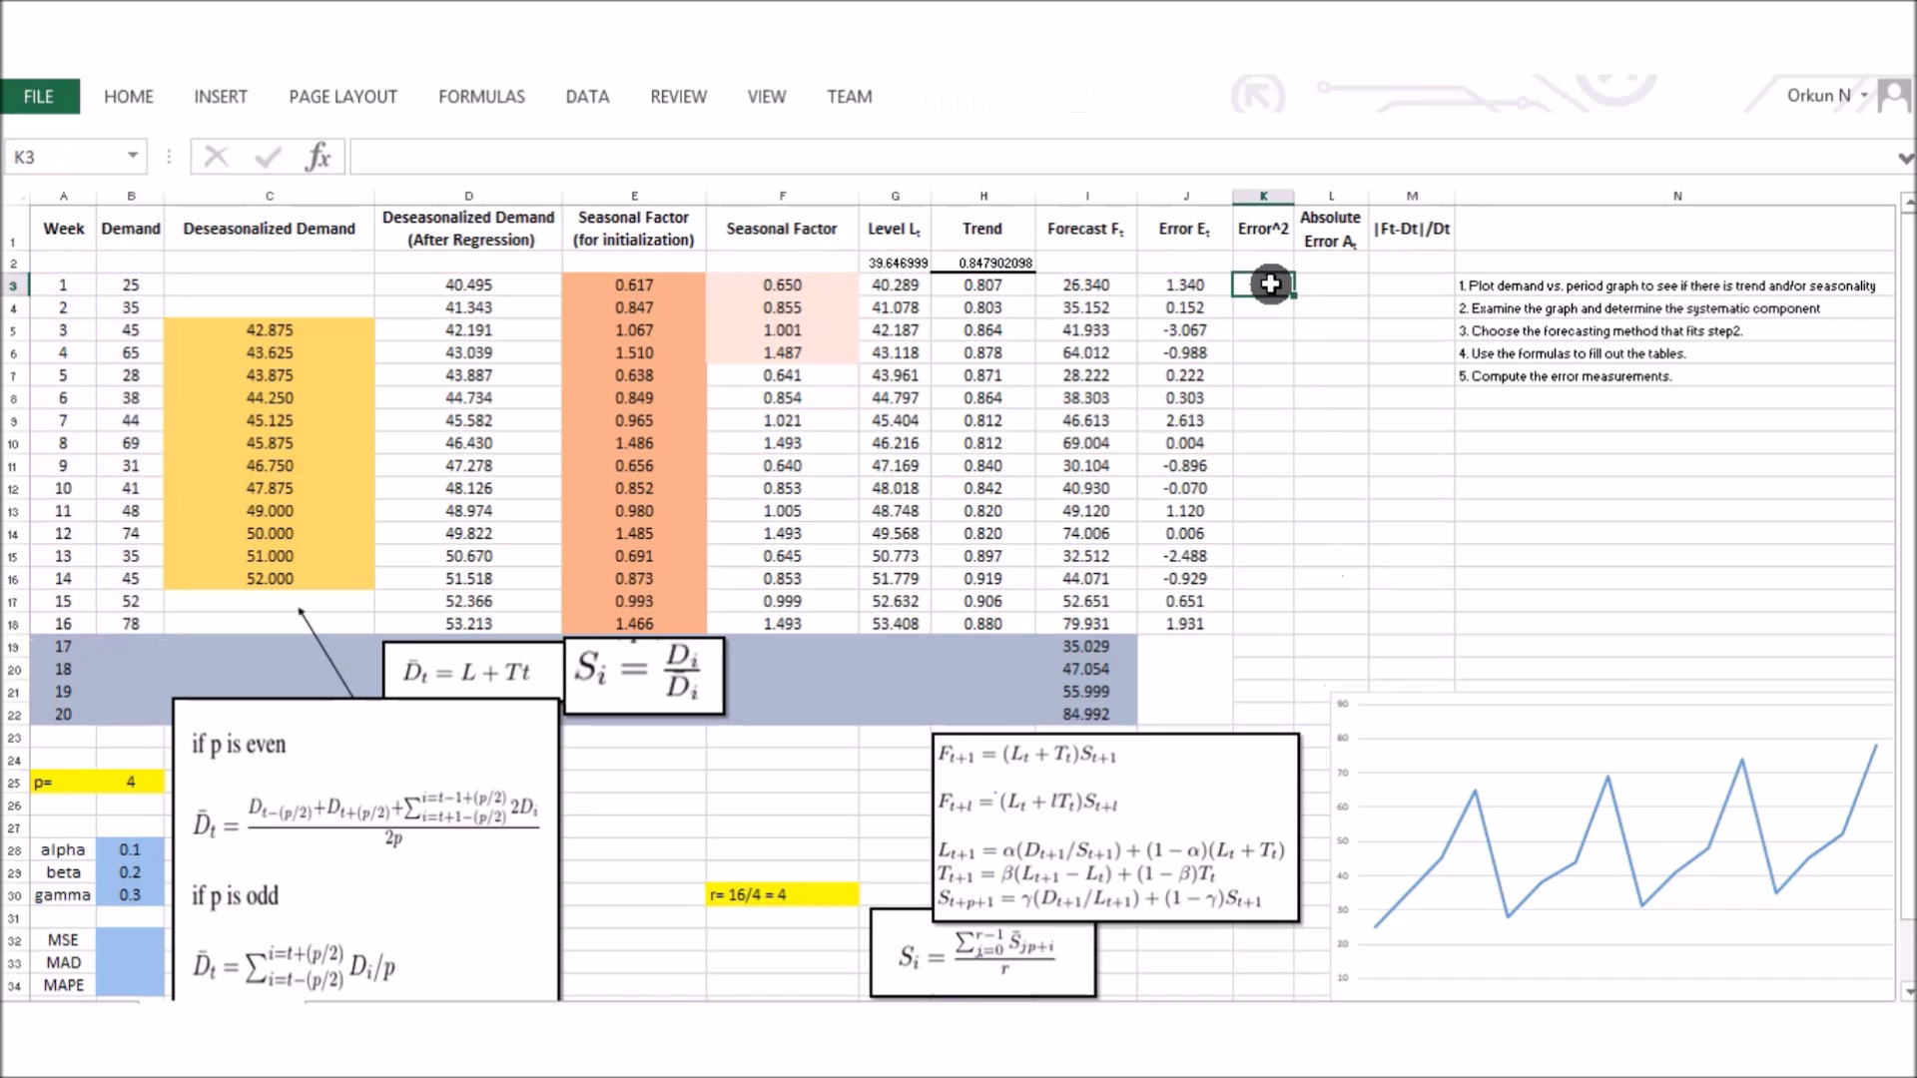
type("=")
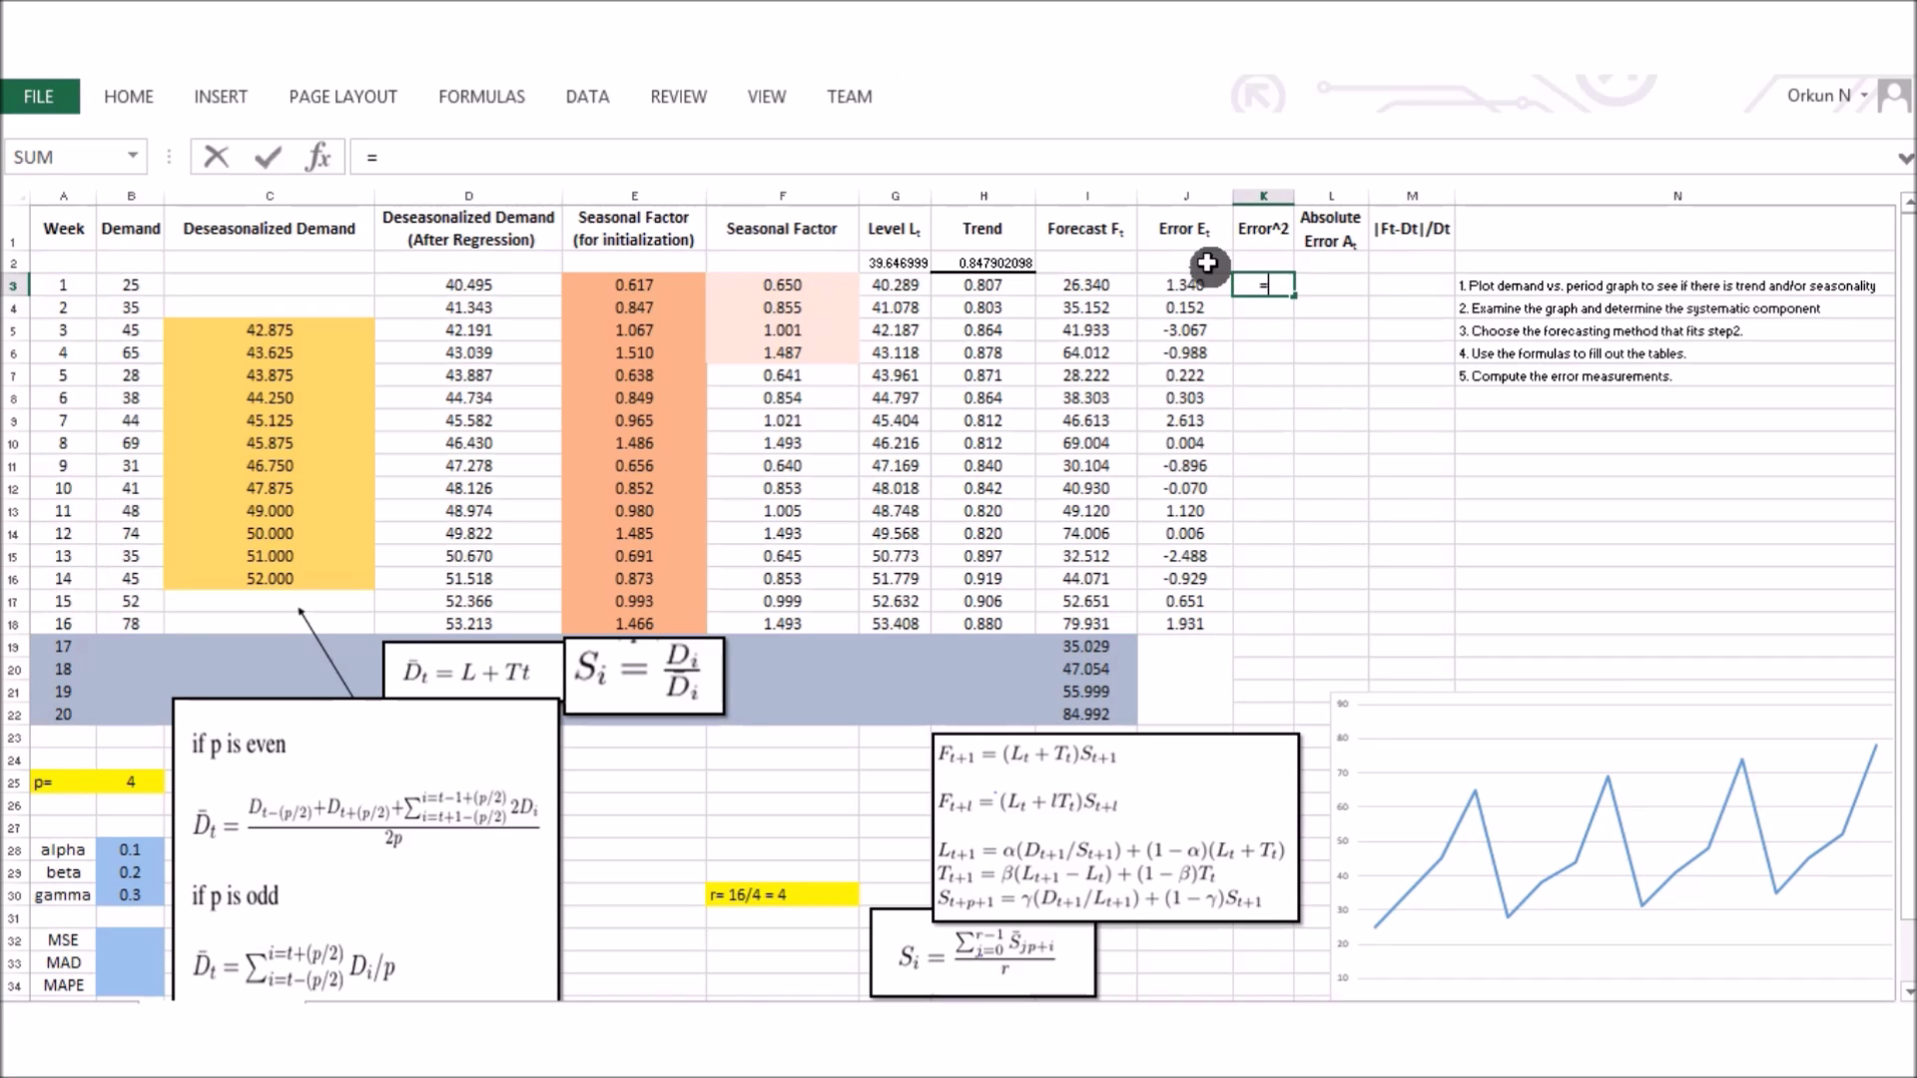
left_click(1181, 284)
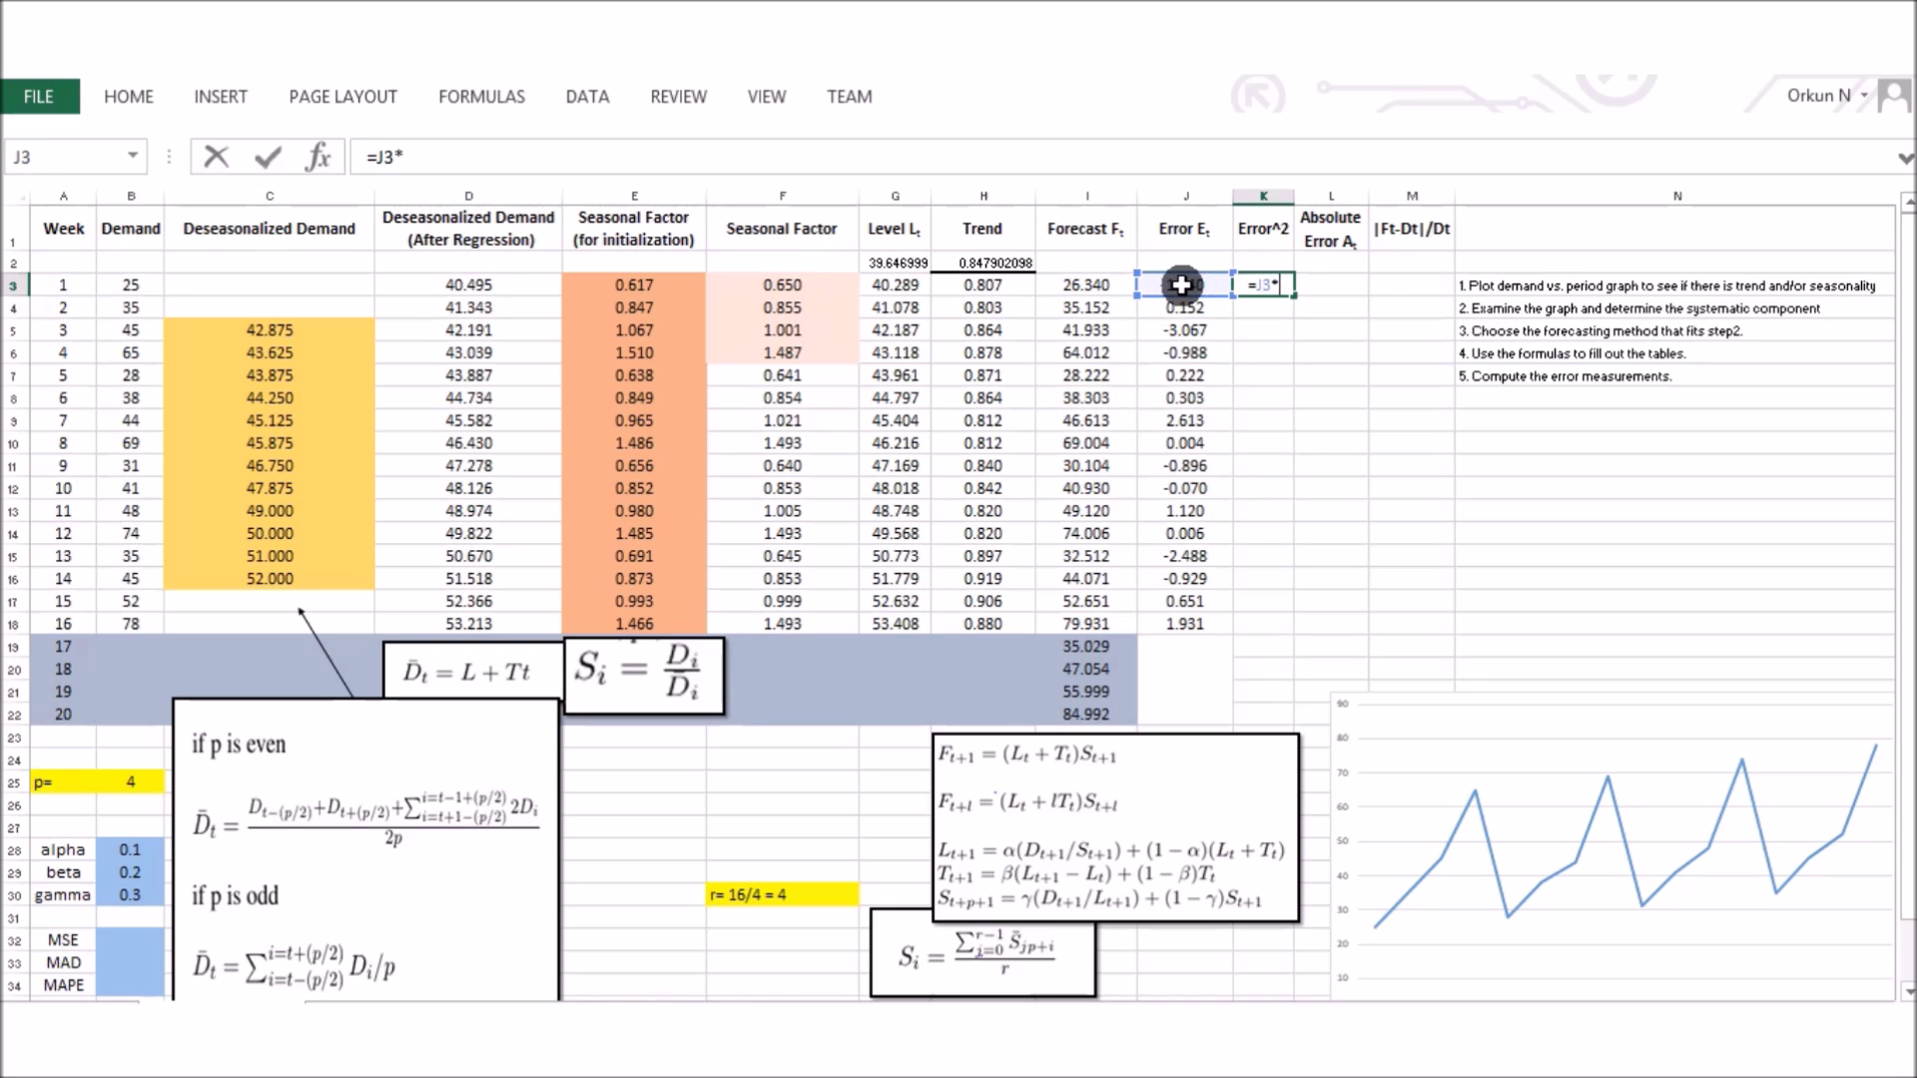
type("*")
left_click(1182, 284)
key("Return")
left_click(1285, 292)
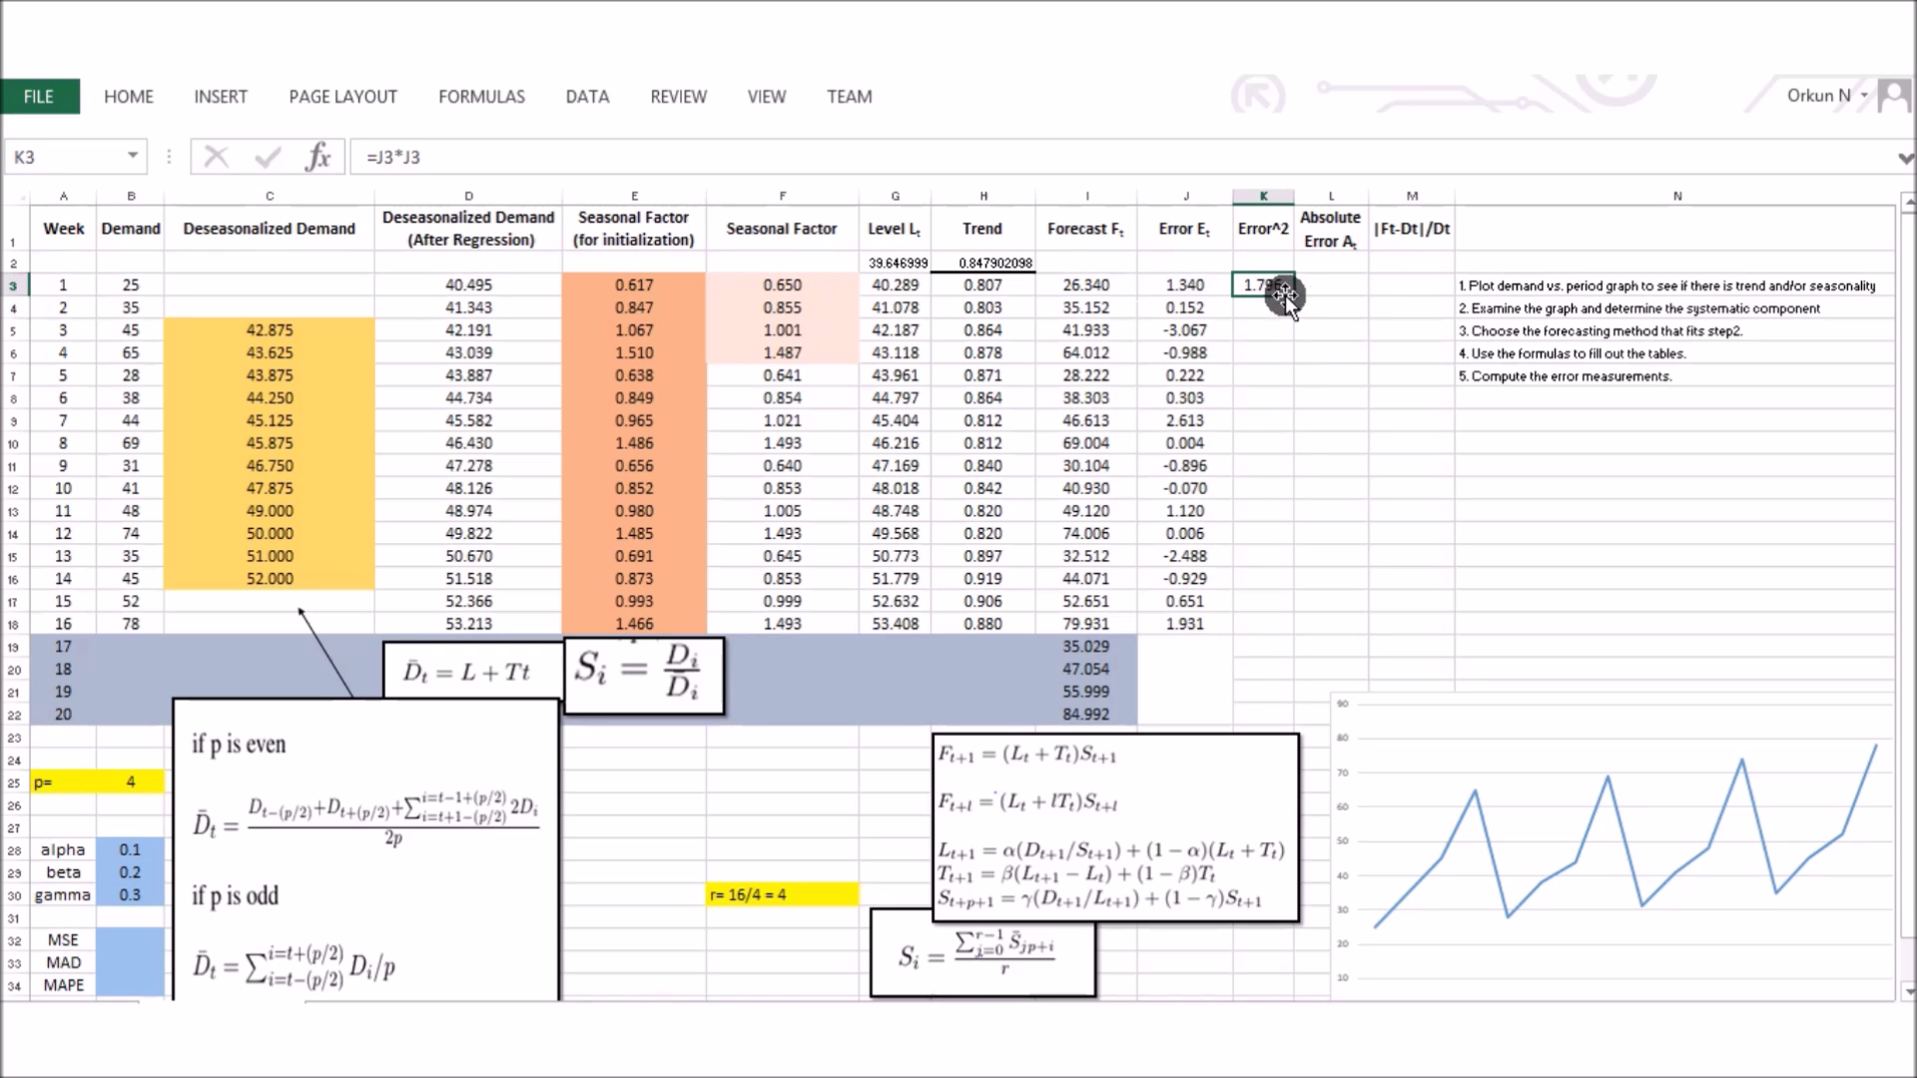
left_click_drag(1295, 298, 1266, 632)
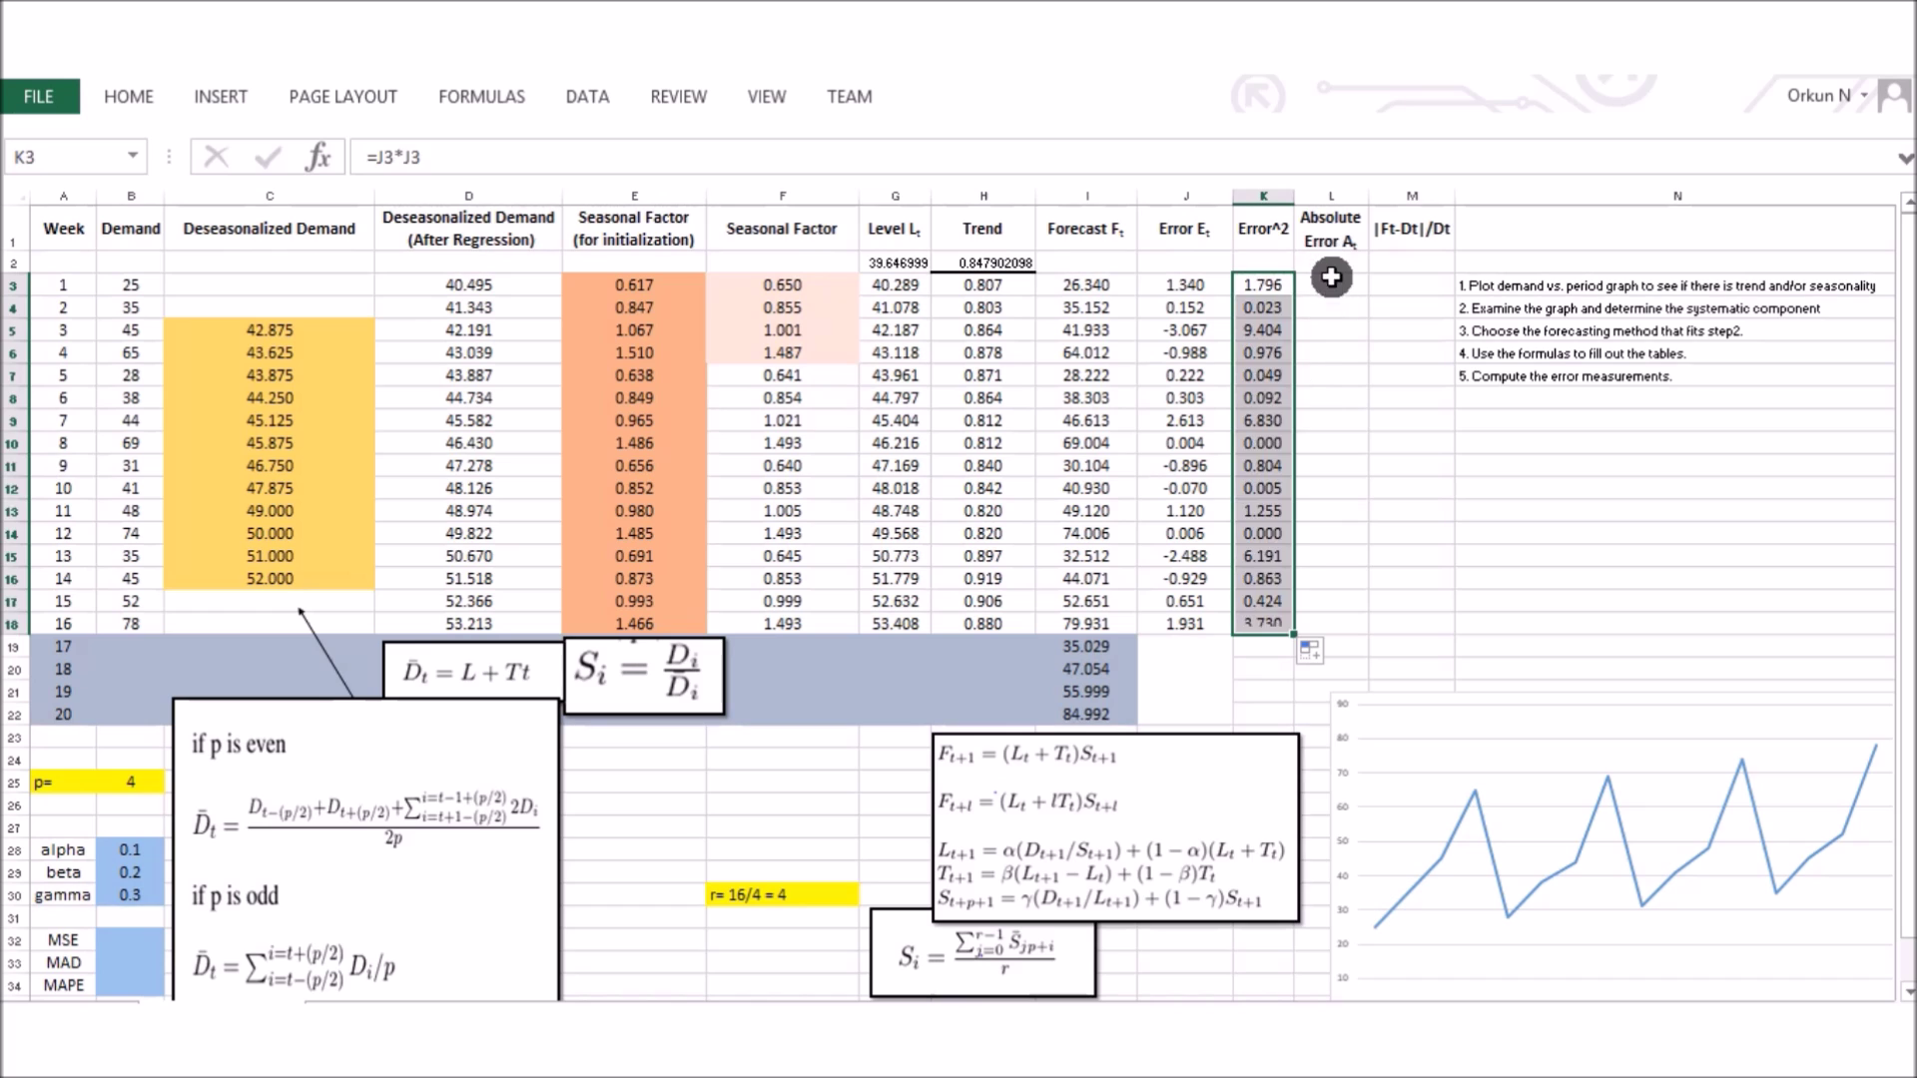
- Compute the absolute error in L3 as =ABS(J3) and fill it down to L18
left_click(1332, 291)
type("=abs")
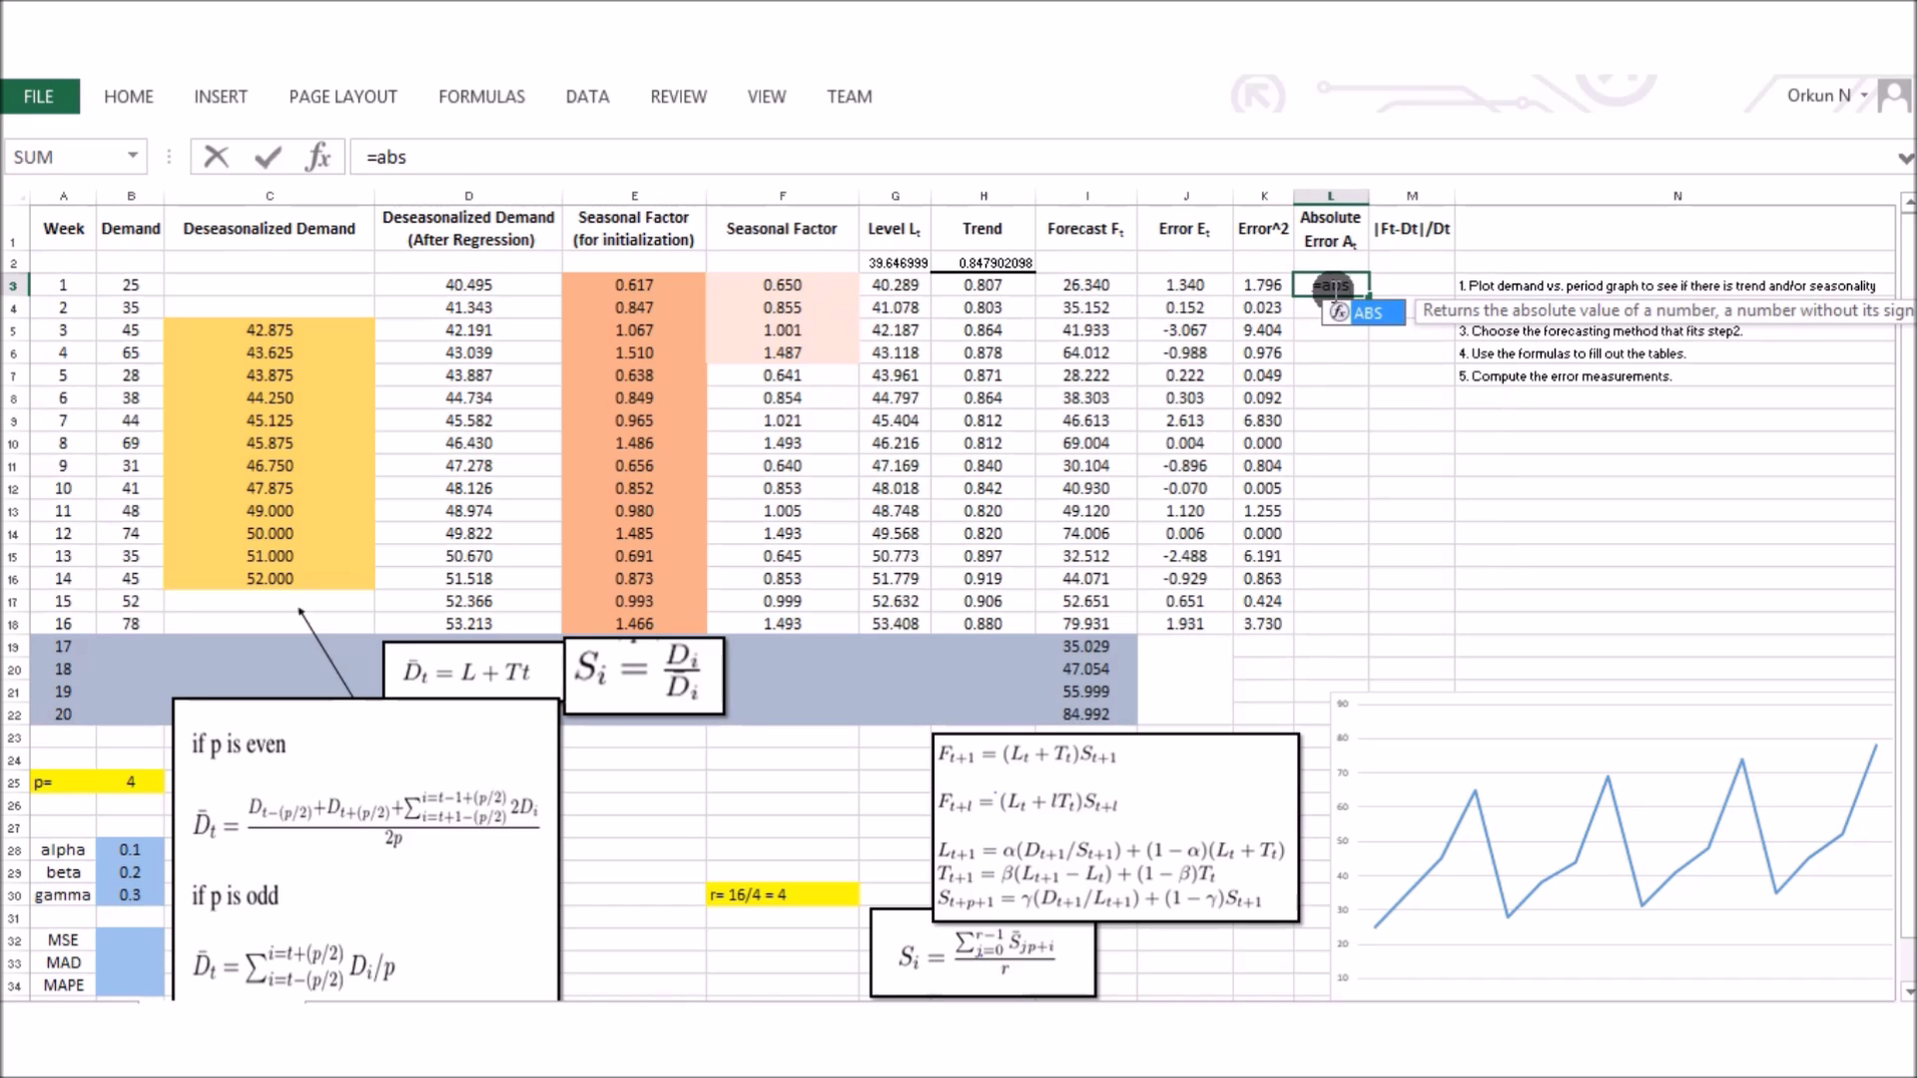
type("(")
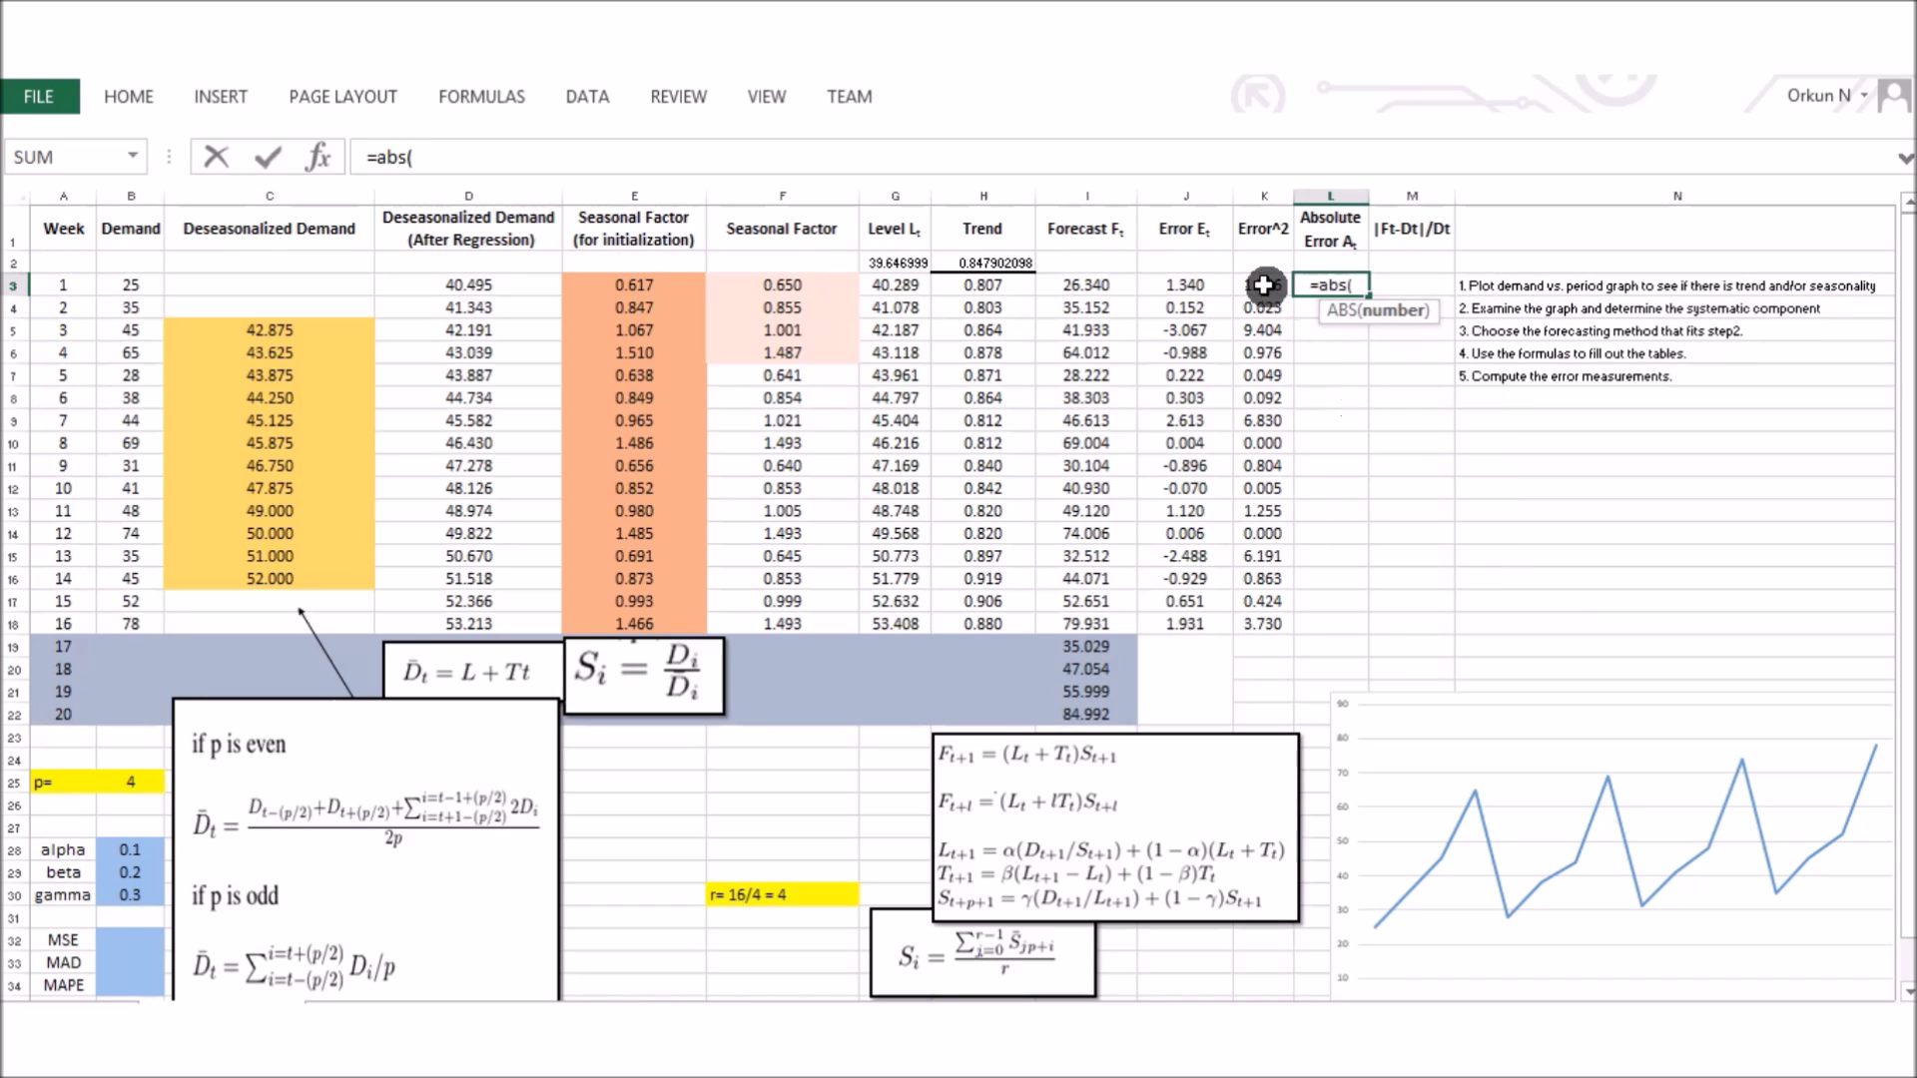
mouse_move(1184, 284)
left_mouse_down()
mouse_move(1174, 631)
mouse_move(1180, 286)
left_mouse_up()
key("Return")
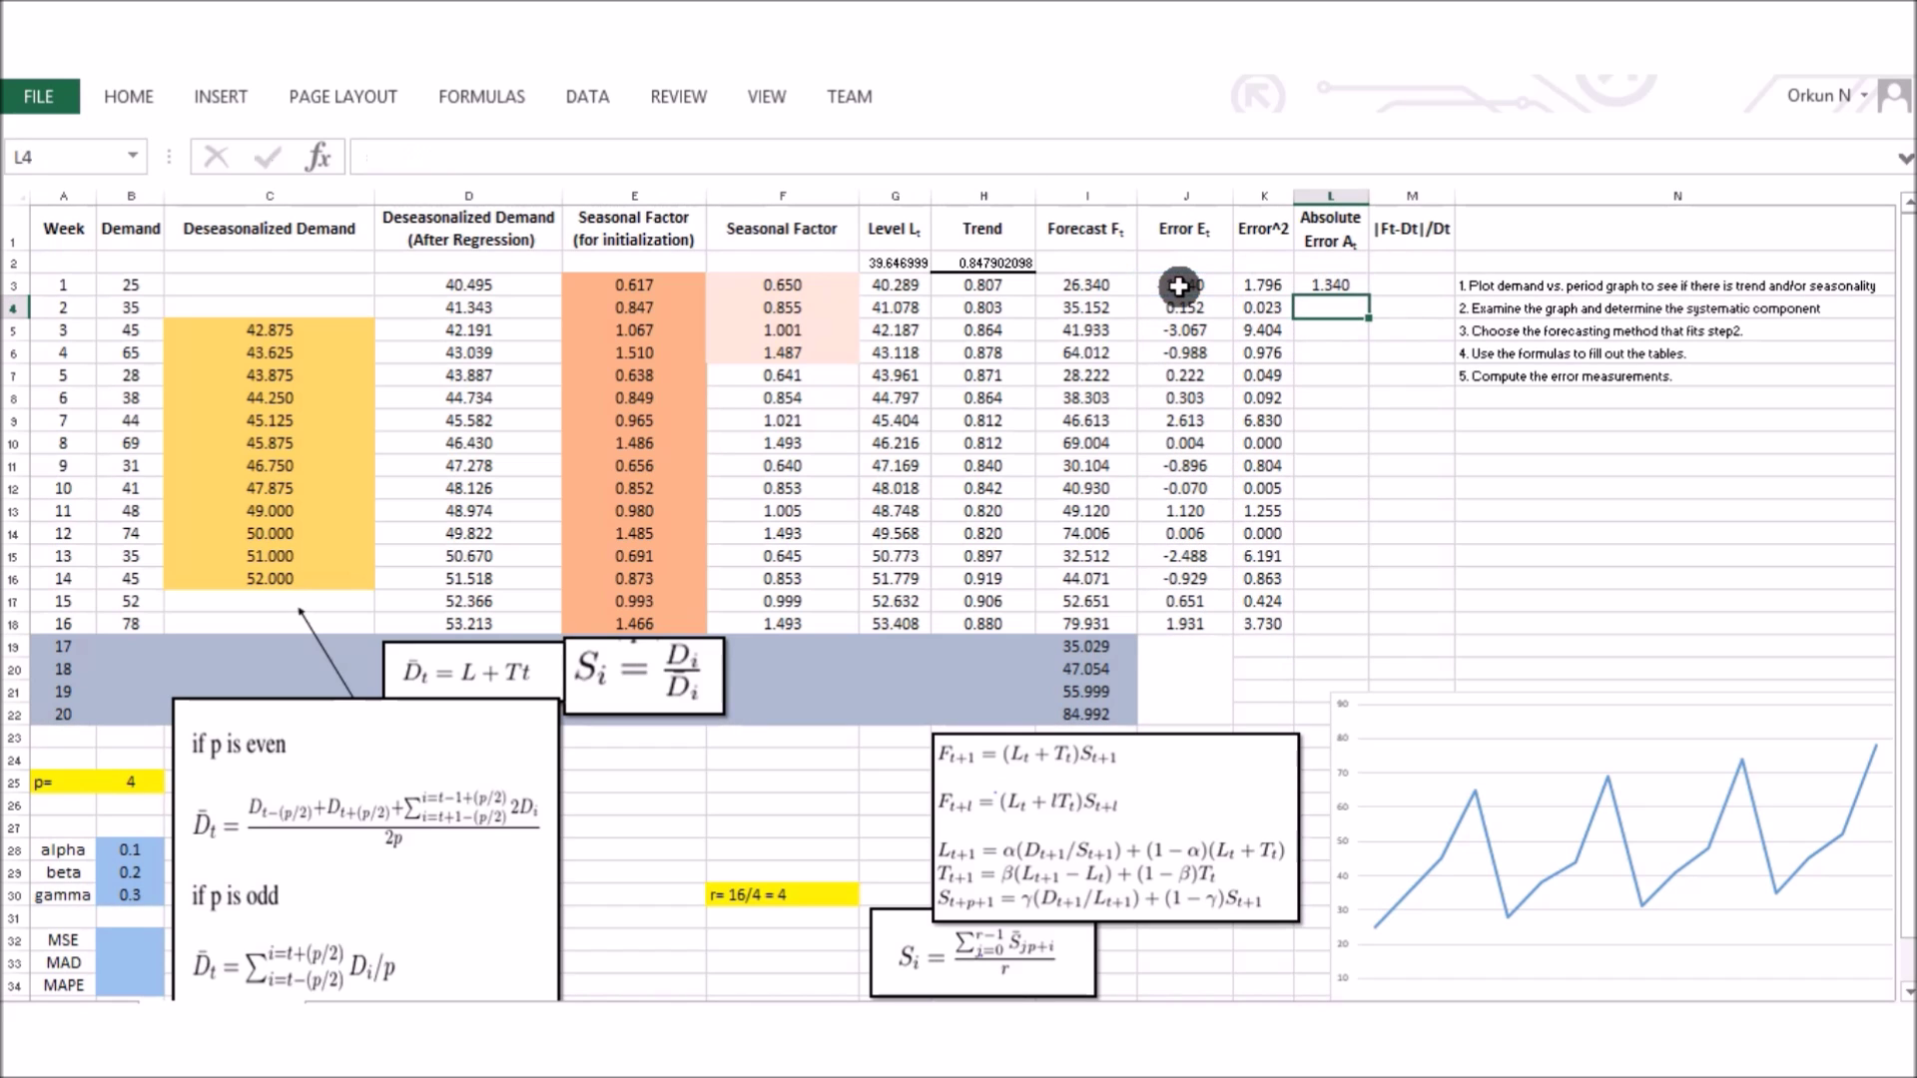
left_click(1353, 285)
left_click_drag(1368, 295, 1368, 629)
- Compute the absolute error relative to demand in M3 as =L3/B3 and fill it down to M18
left_click(1415, 282)
type("=")
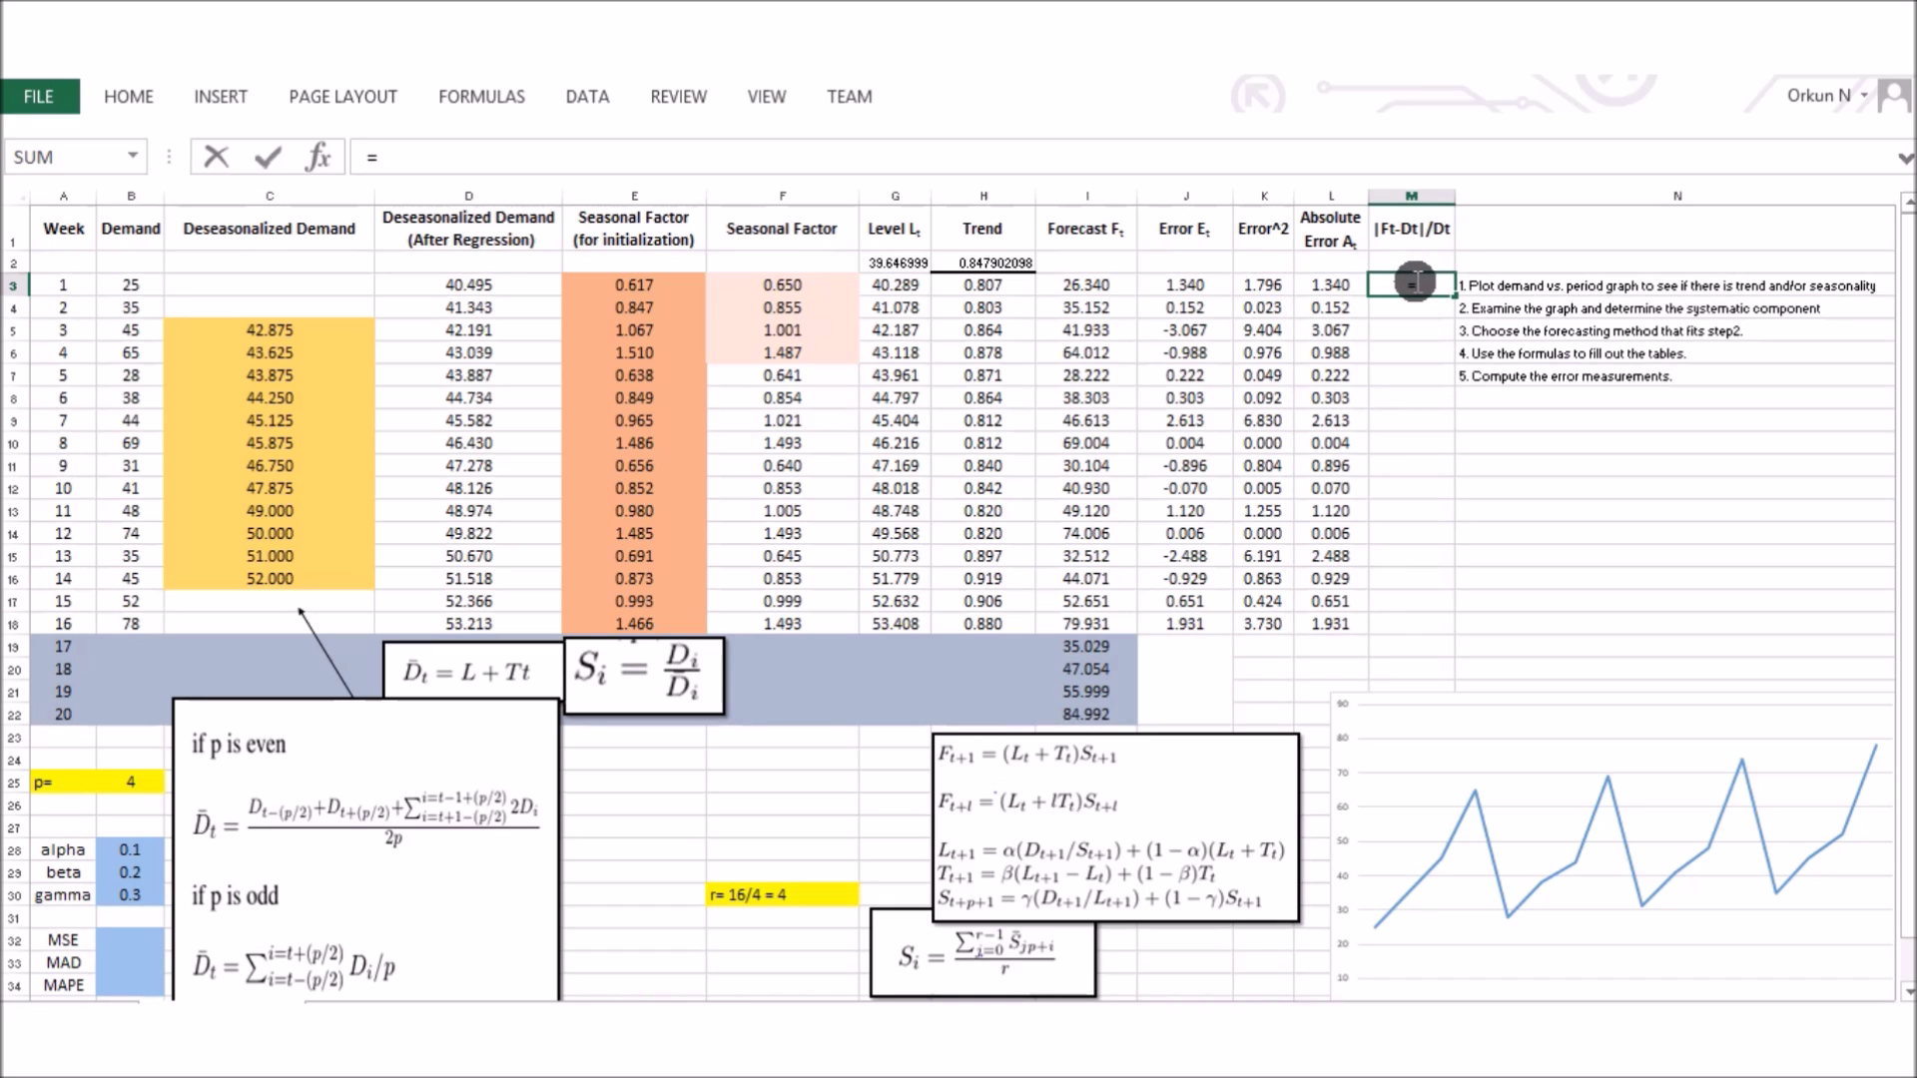
left_click(1325, 284)
type("/")
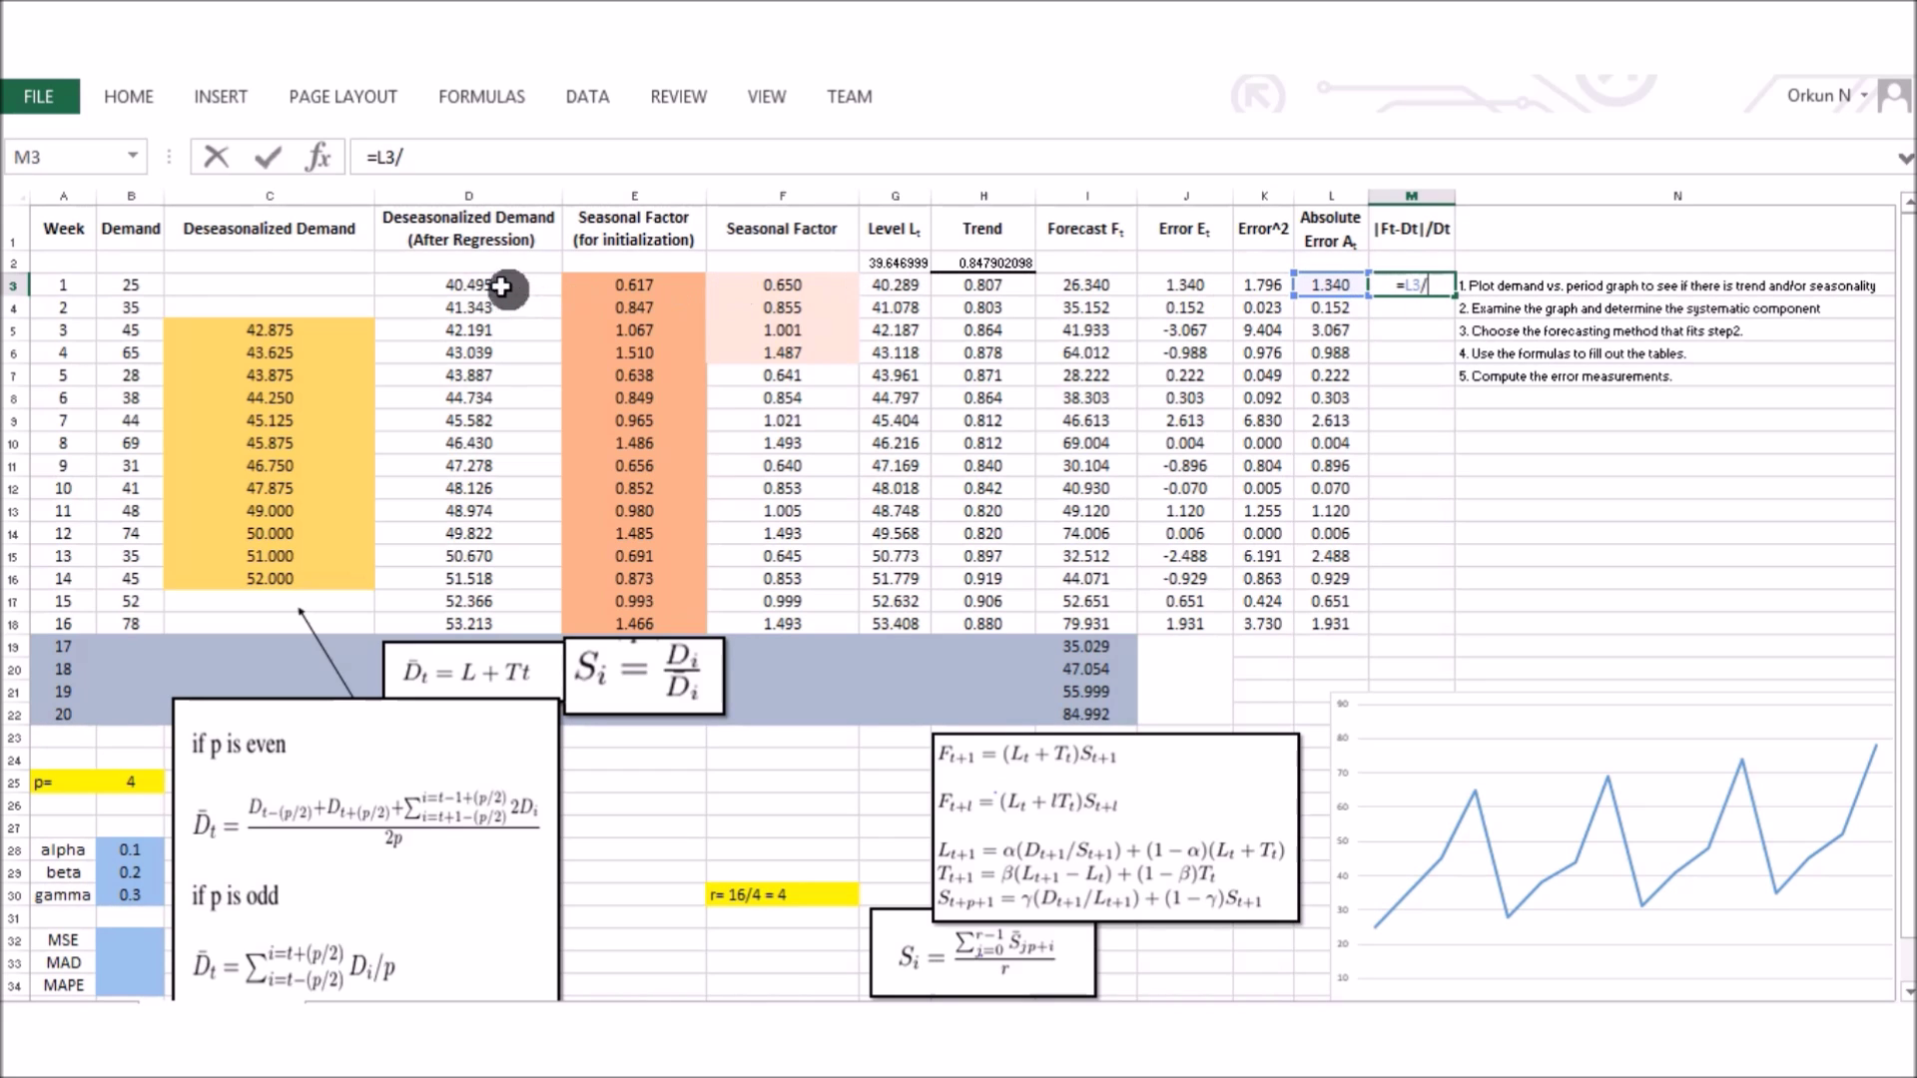
left_click(139, 285)
key("Return")
left_click(1418, 287)
left_click_drag(1456, 295, 1418, 624)
- Calculate the MSE in B32 as the average of the squared errors, =AVERAGE(K3:K18)
left_click(130, 940)
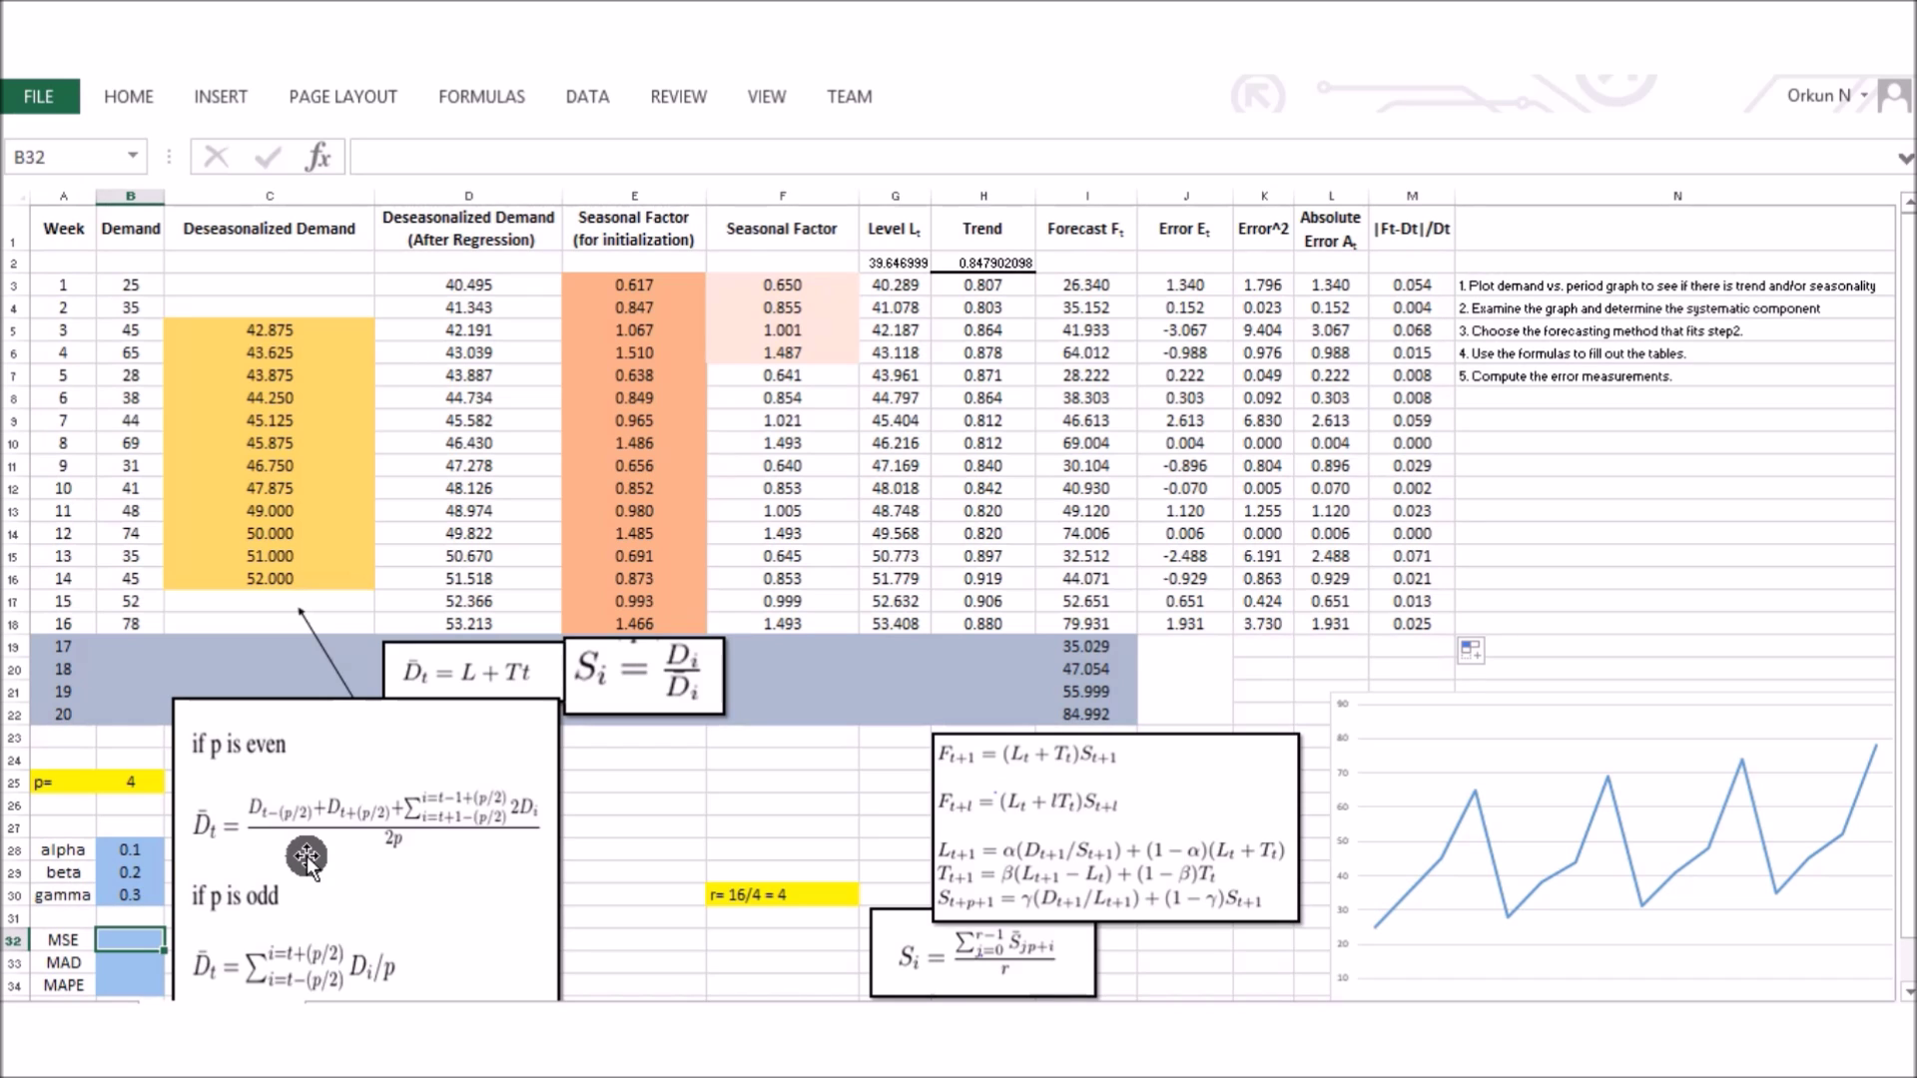
type("=aver")
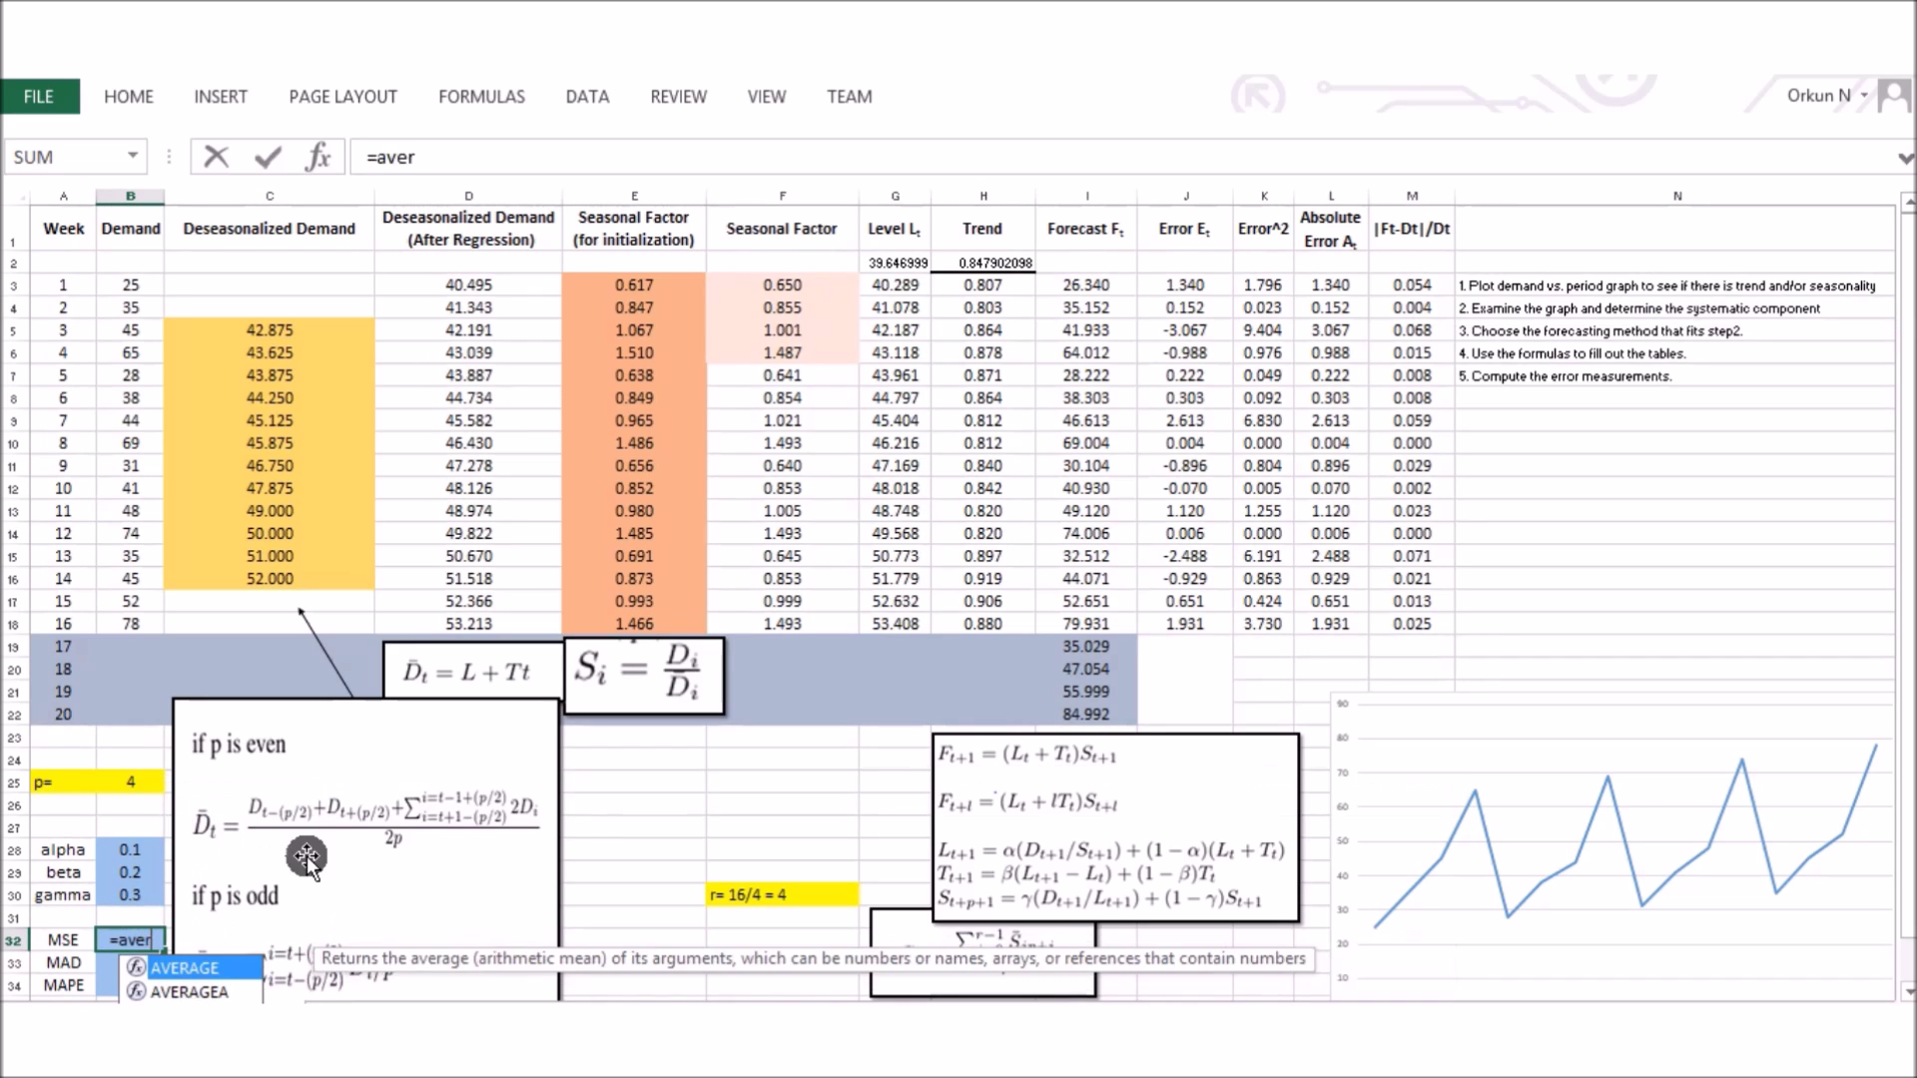
double_click(204, 968)
left_click_drag(1259, 293, 1271, 618)
key("Return")
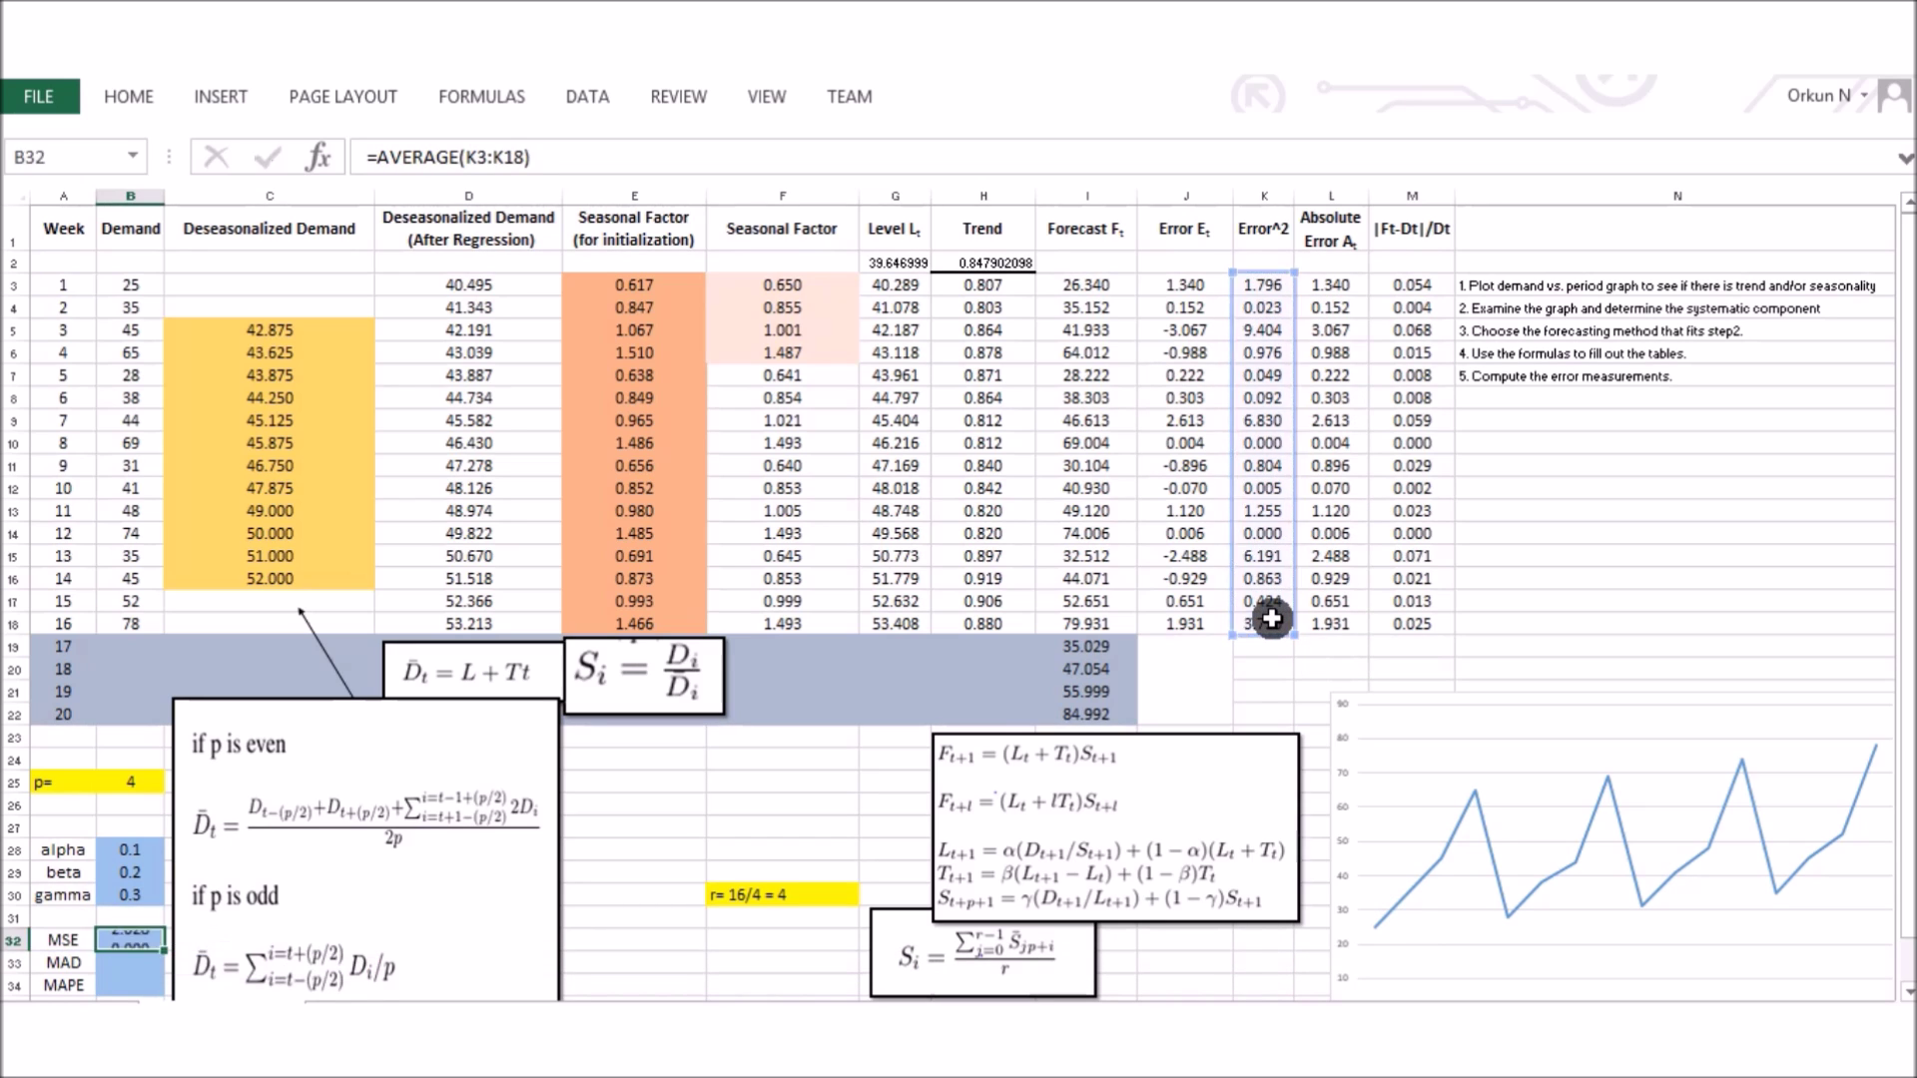
- Calculate the MAD in B33 as the average of the absolute errors, =AVERAGE(L3:L18)
type("=ave")
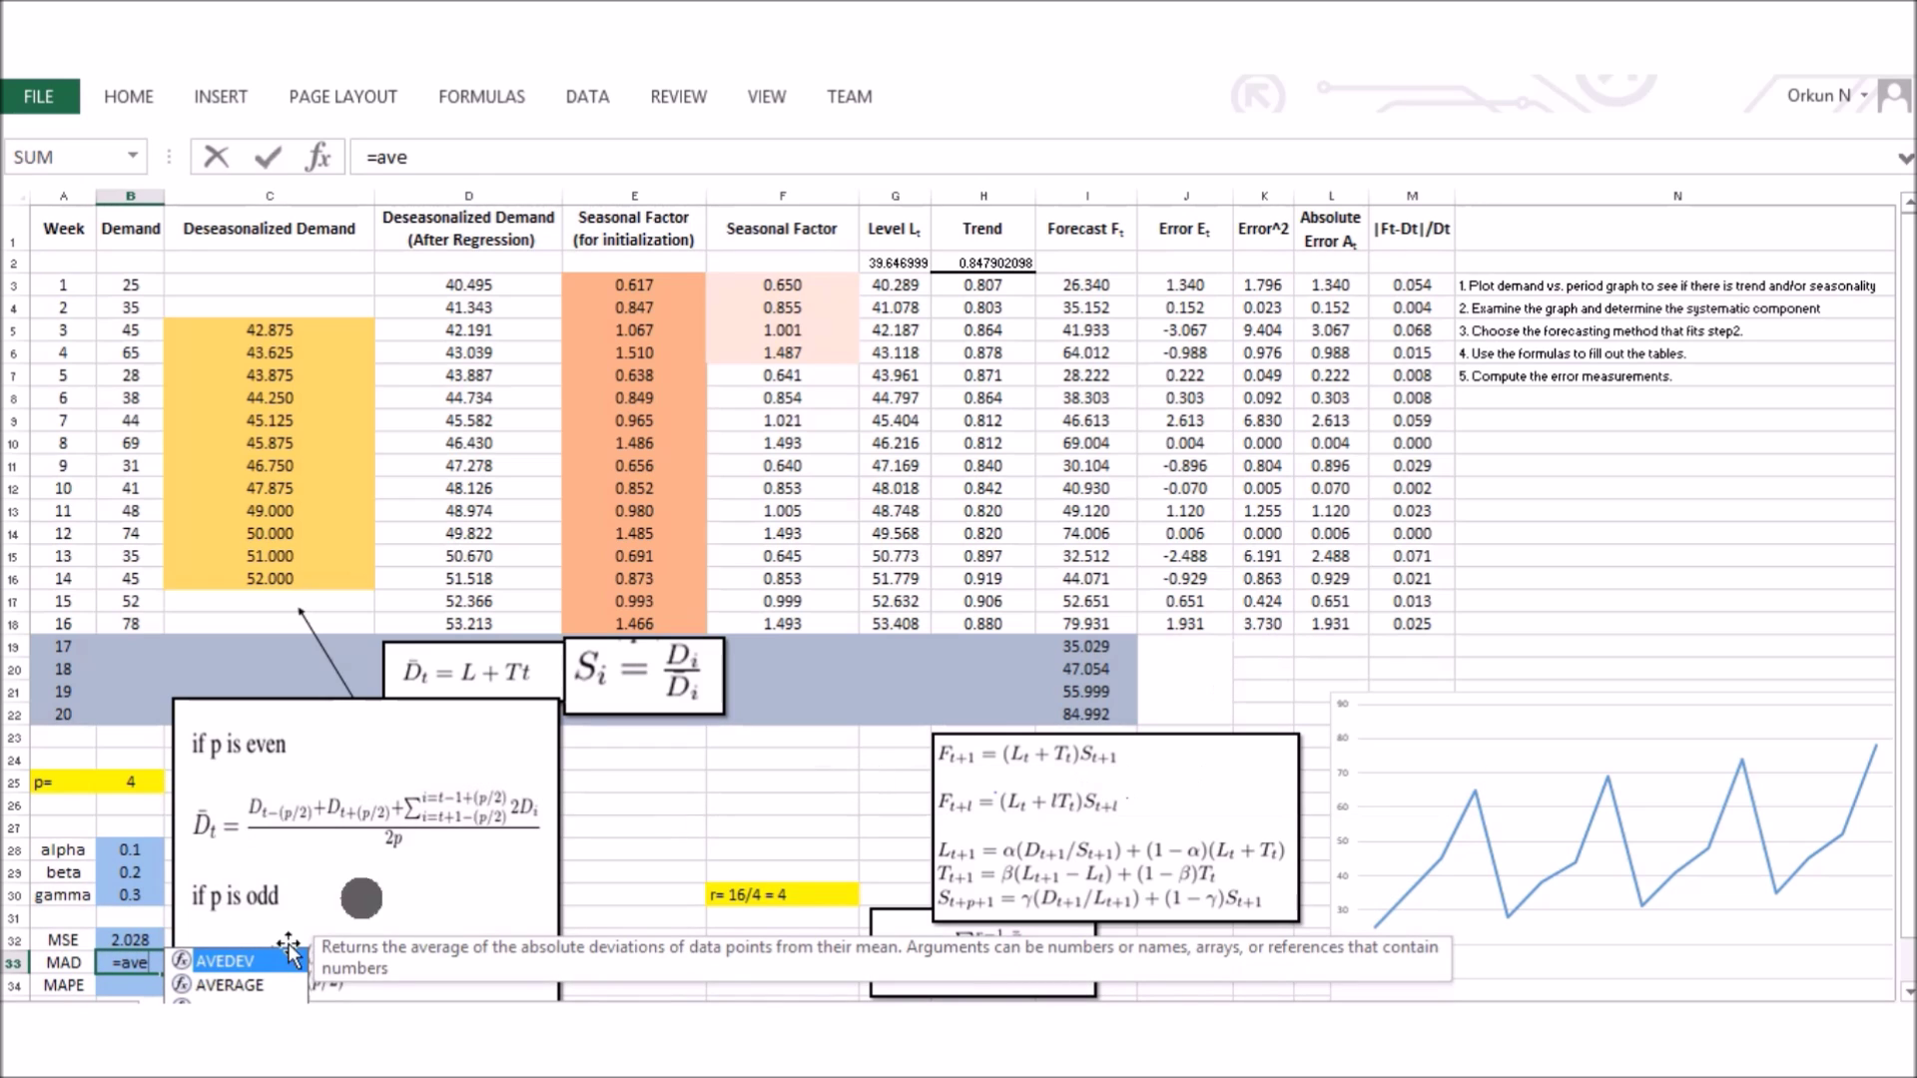
double_click(205, 984)
left_click_drag(1354, 290, 1337, 616)
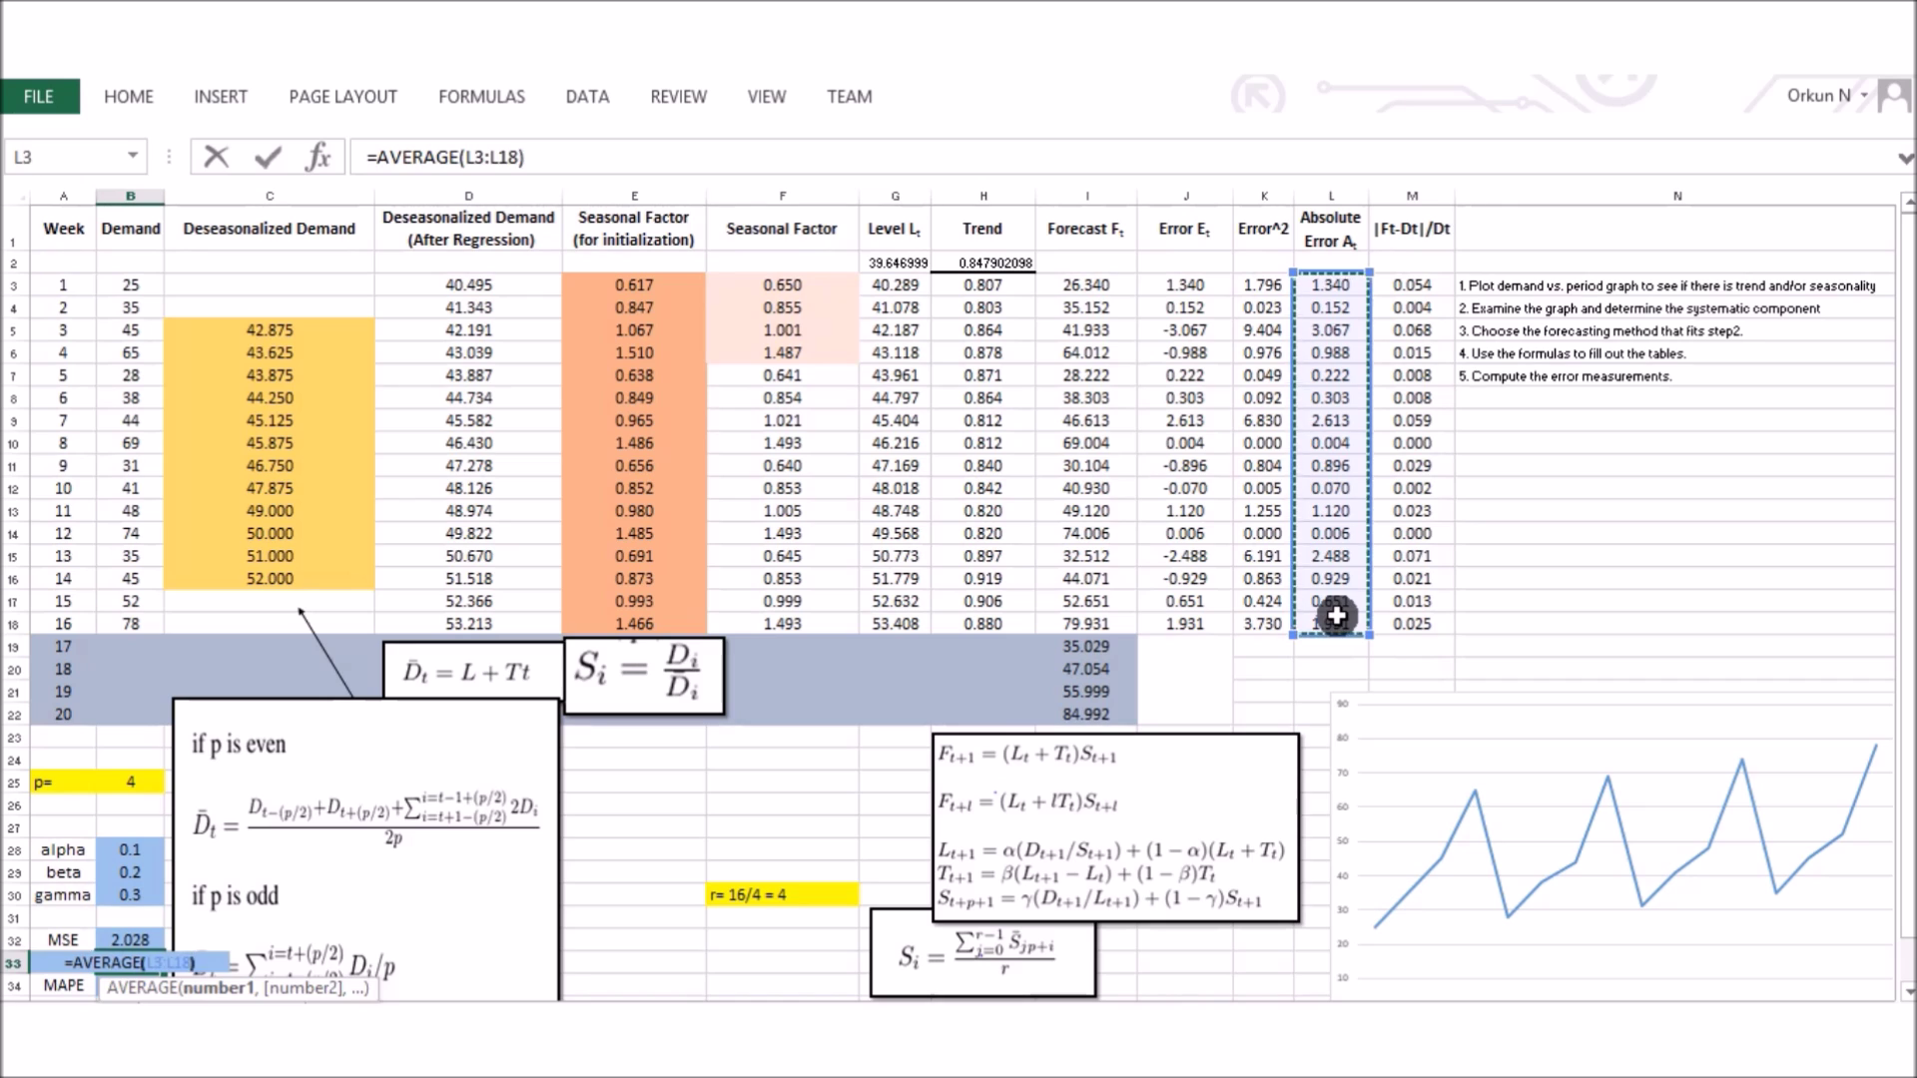
key("Return")
- Calculate the MAPE in B34 as the average of the relative absolute errors, =AVERAGE(M3:M18)
type("=ave")
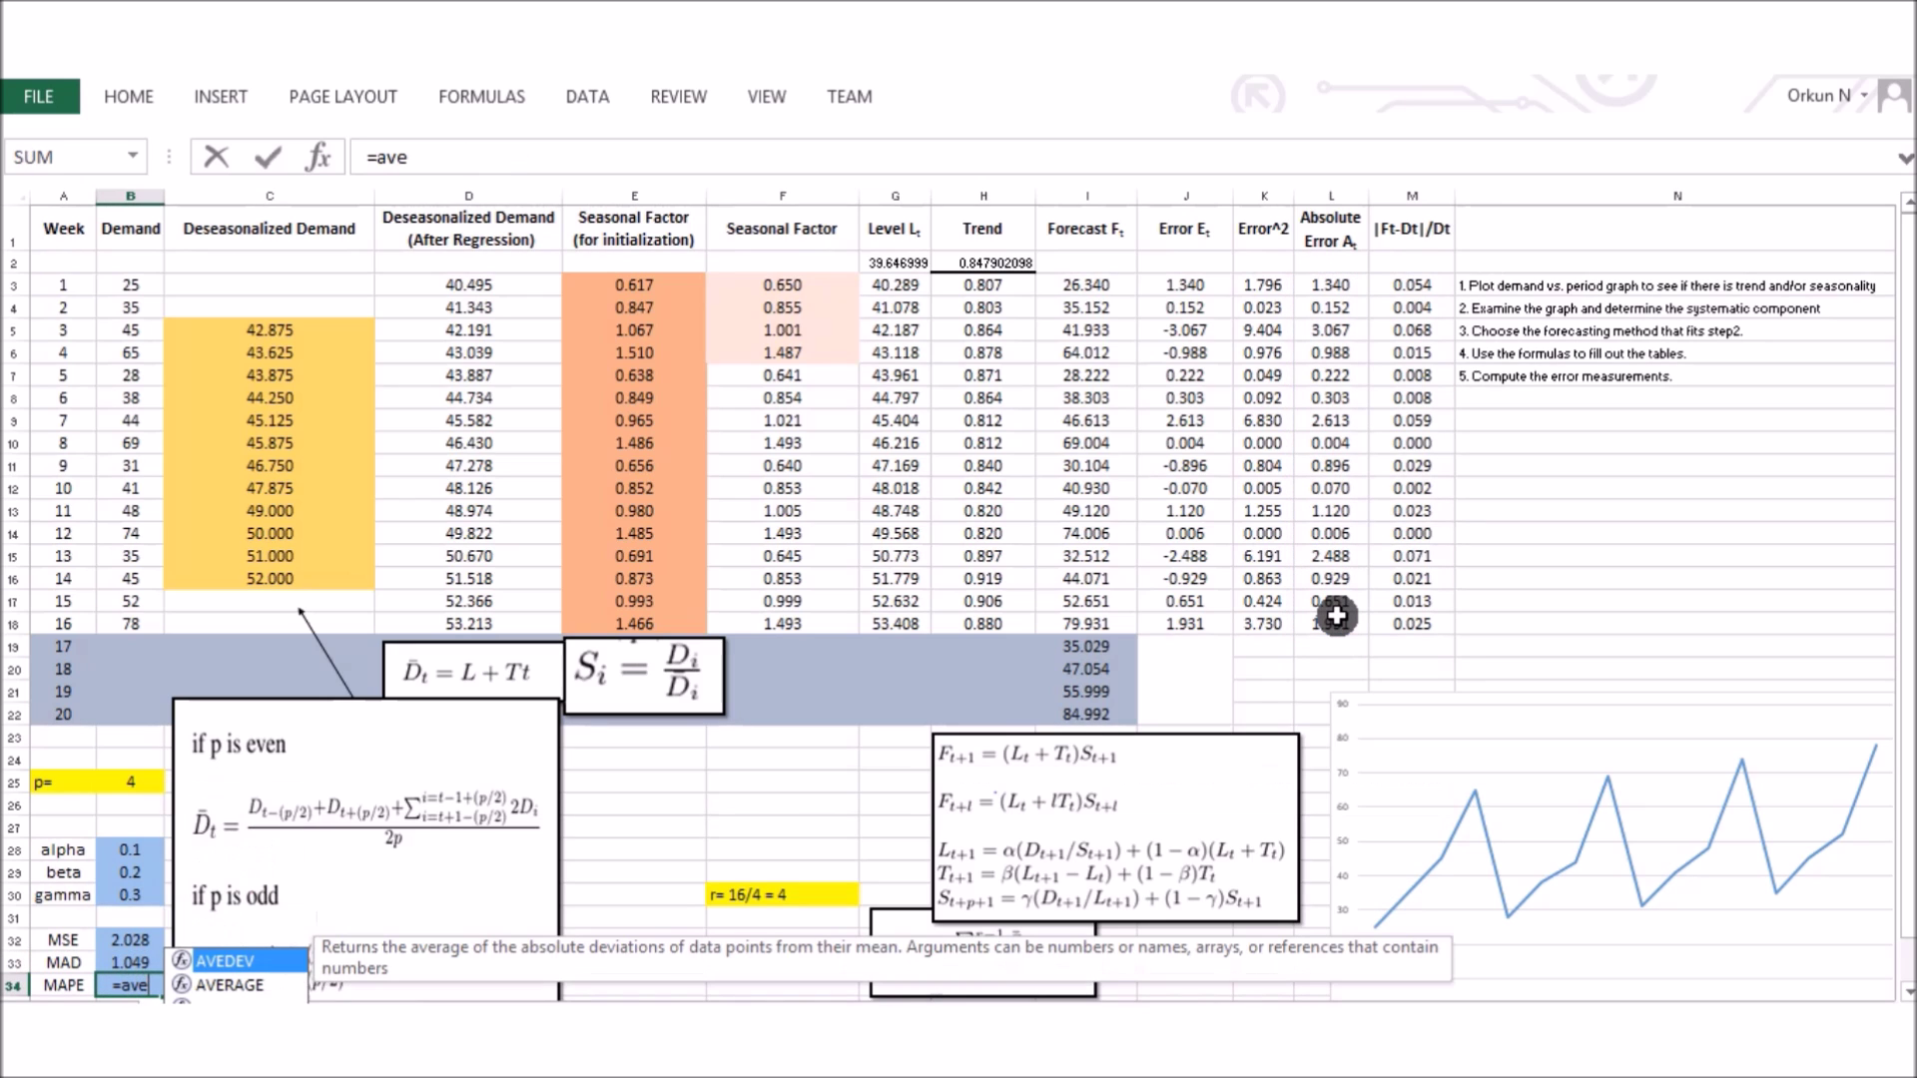
double_click(230, 985)
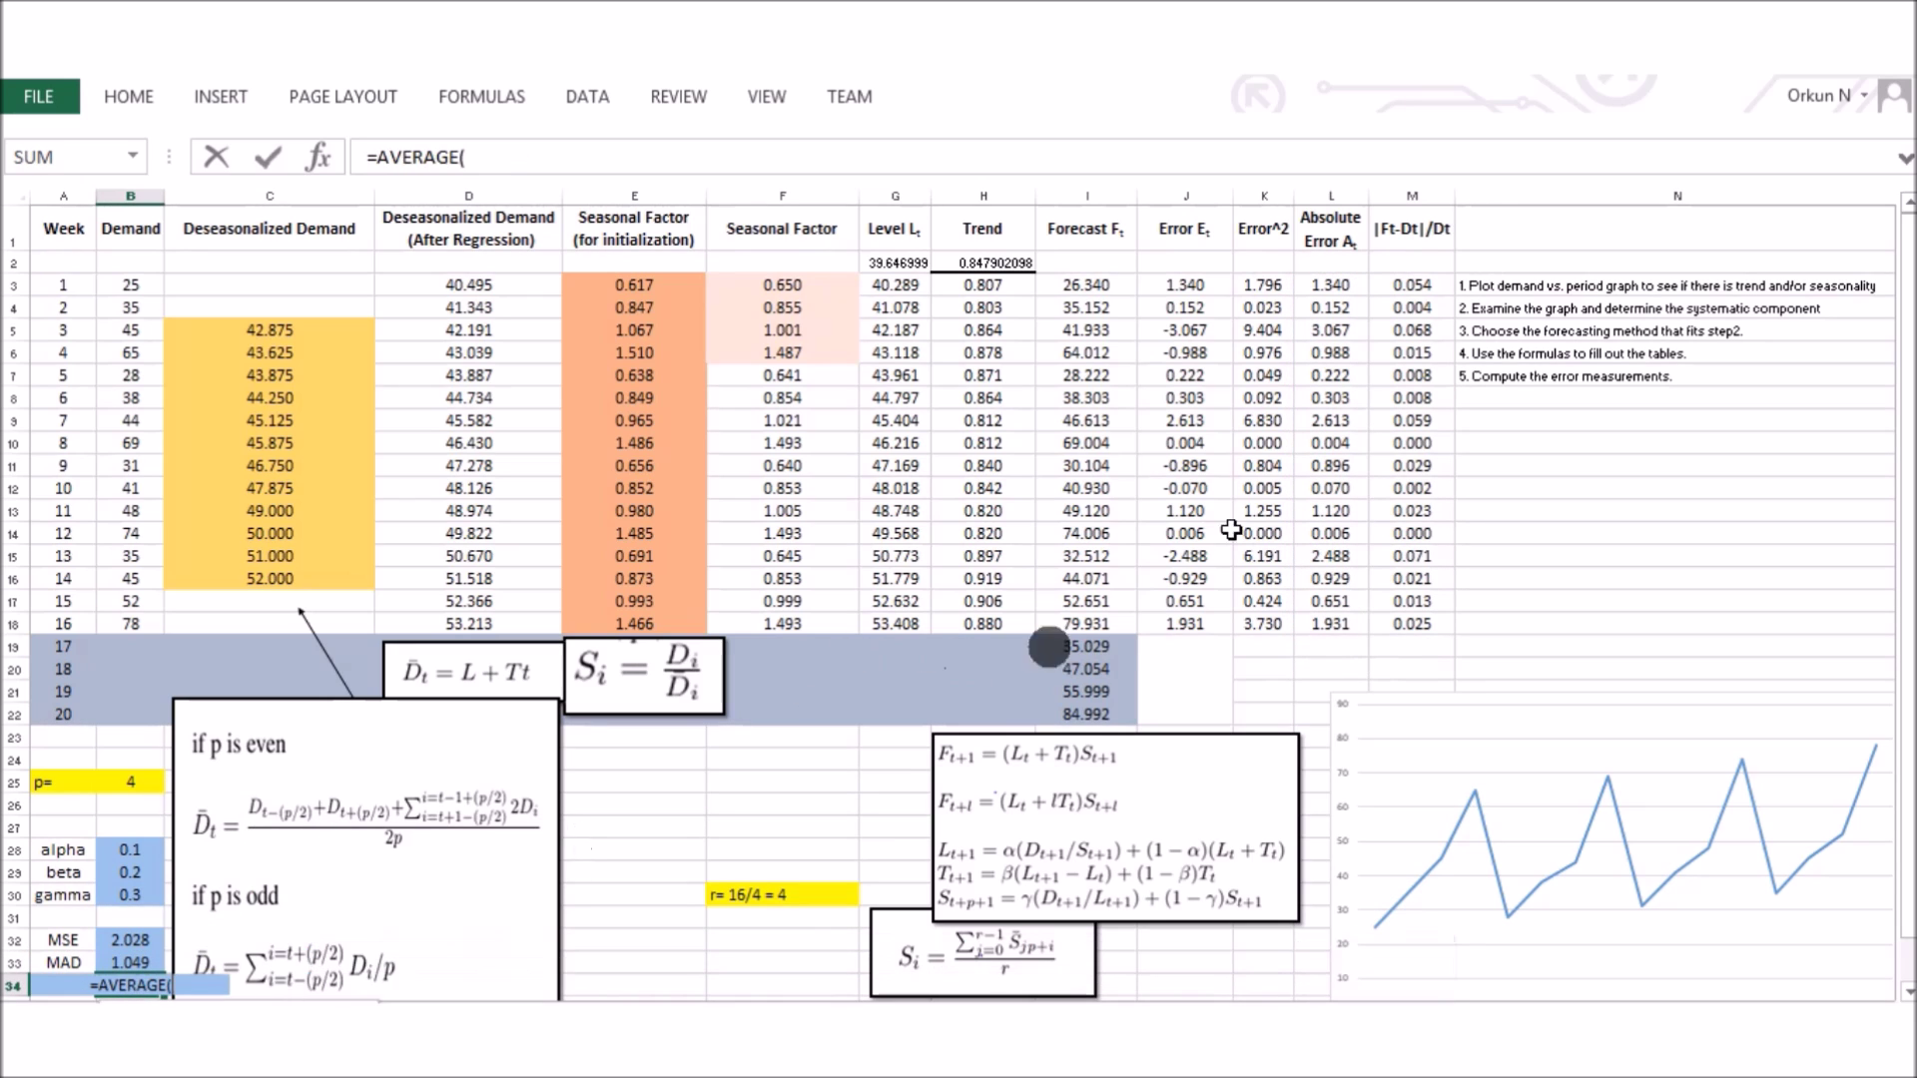
left_click_drag(1412, 284, 1405, 623)
key("ctrl+Return")
key("Return")
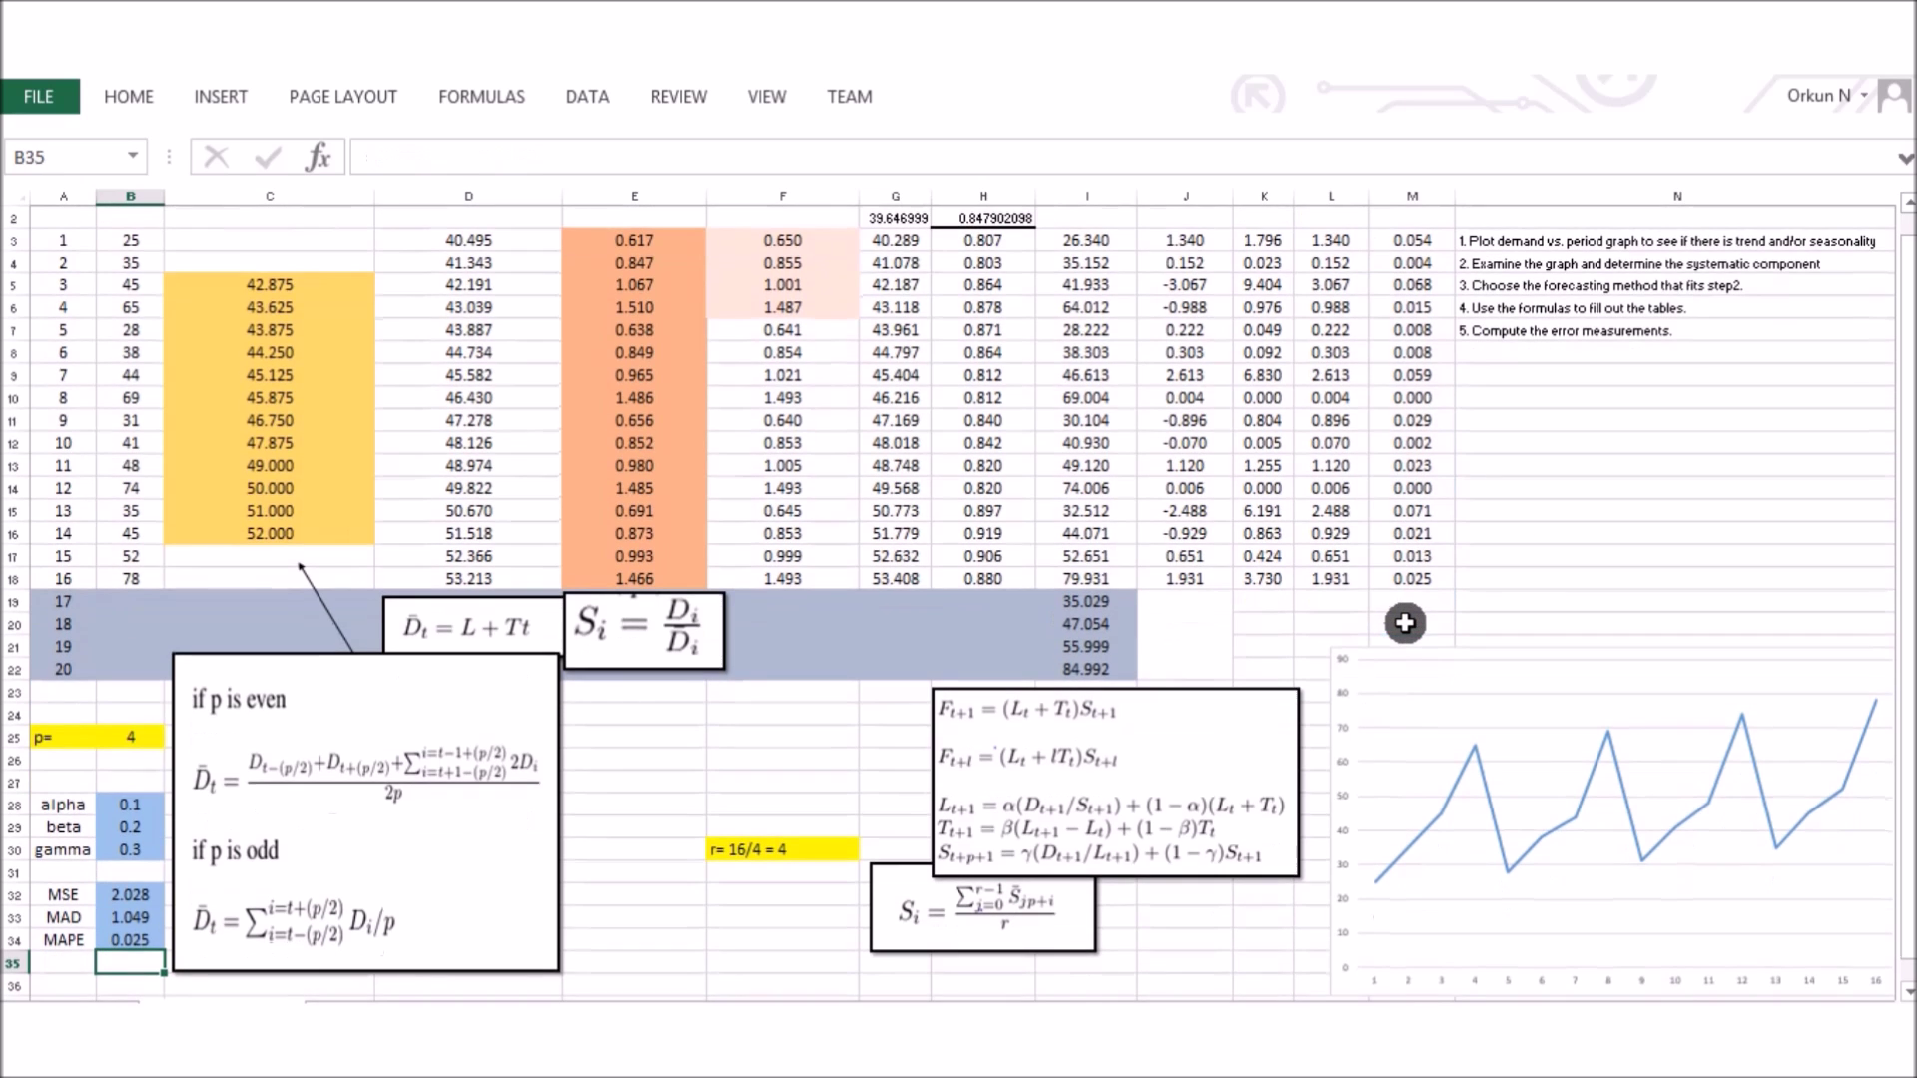
scroll(1098, 649, "up", 1)
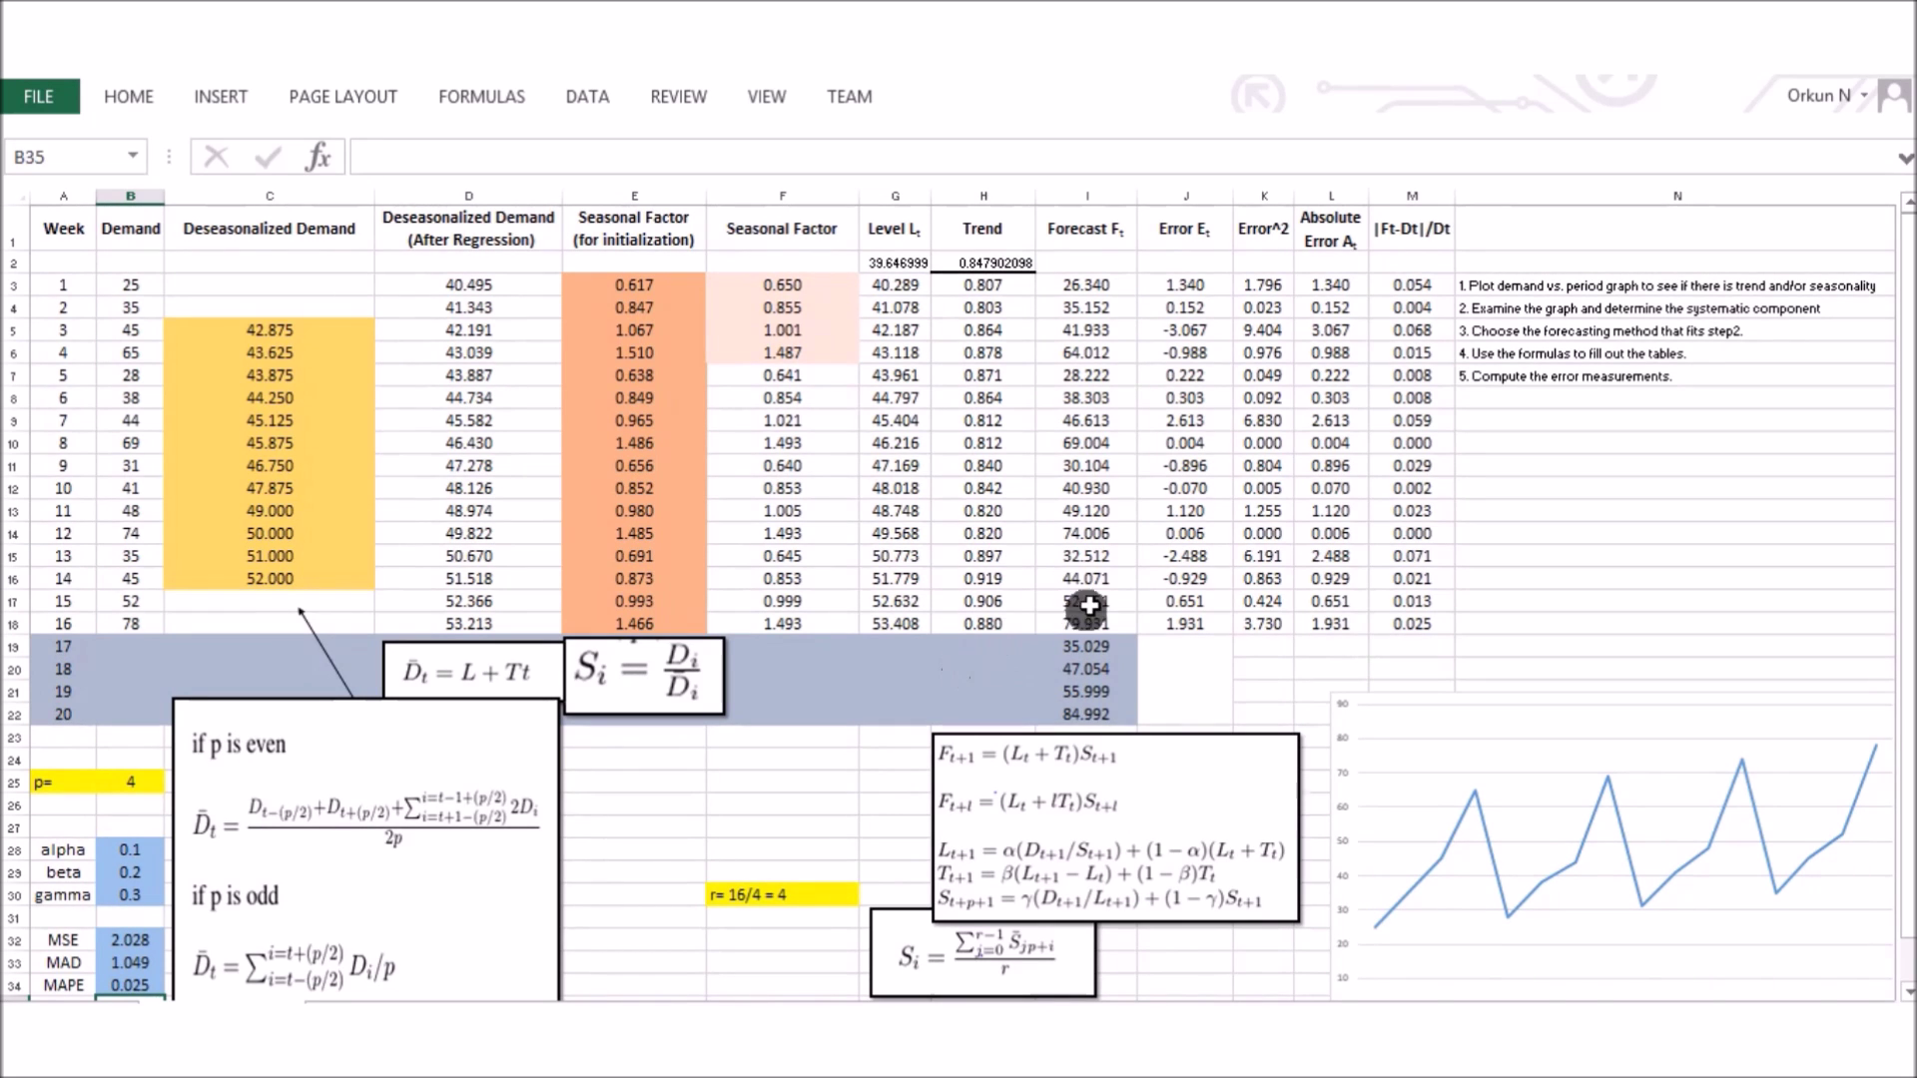
- Open Solver and set the objective to minimize the MSE in cell $B$32
left_click_drag(129, 849, 130, 895)
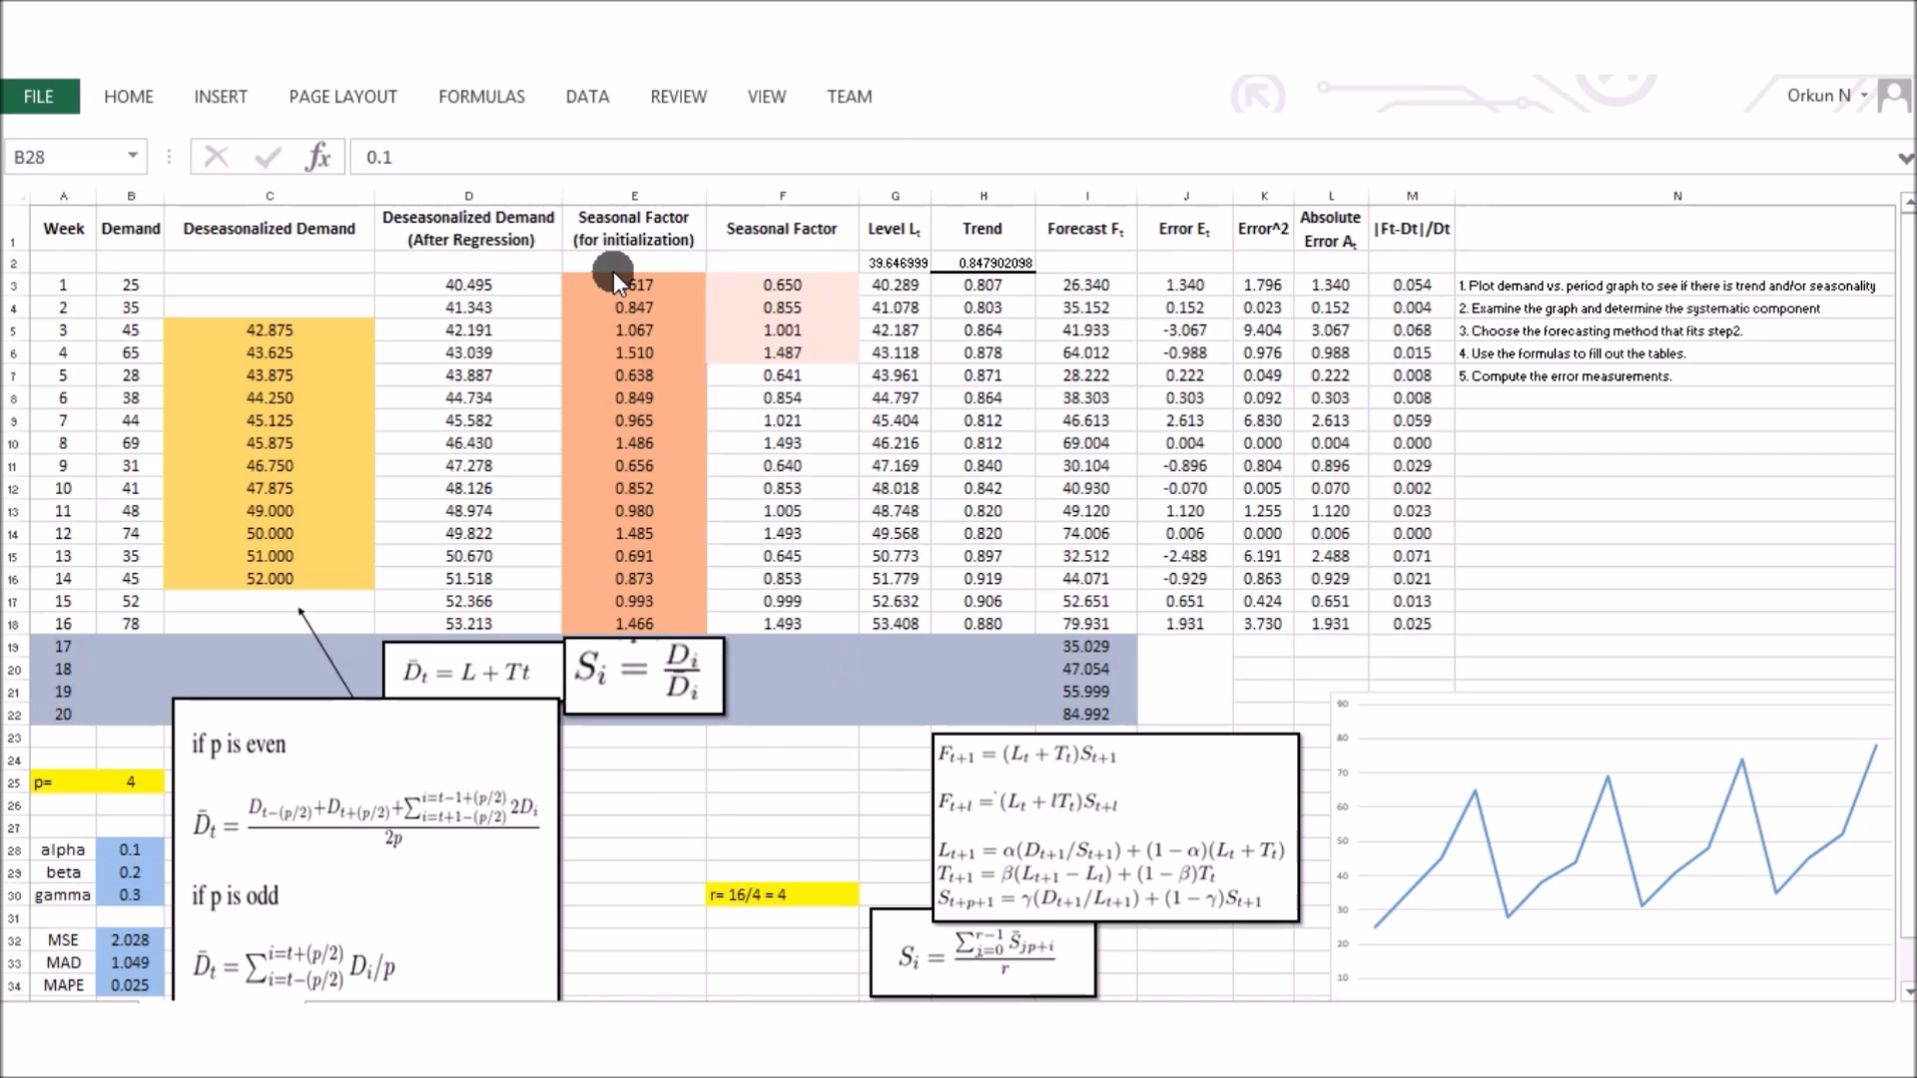
left_click(587, 96)
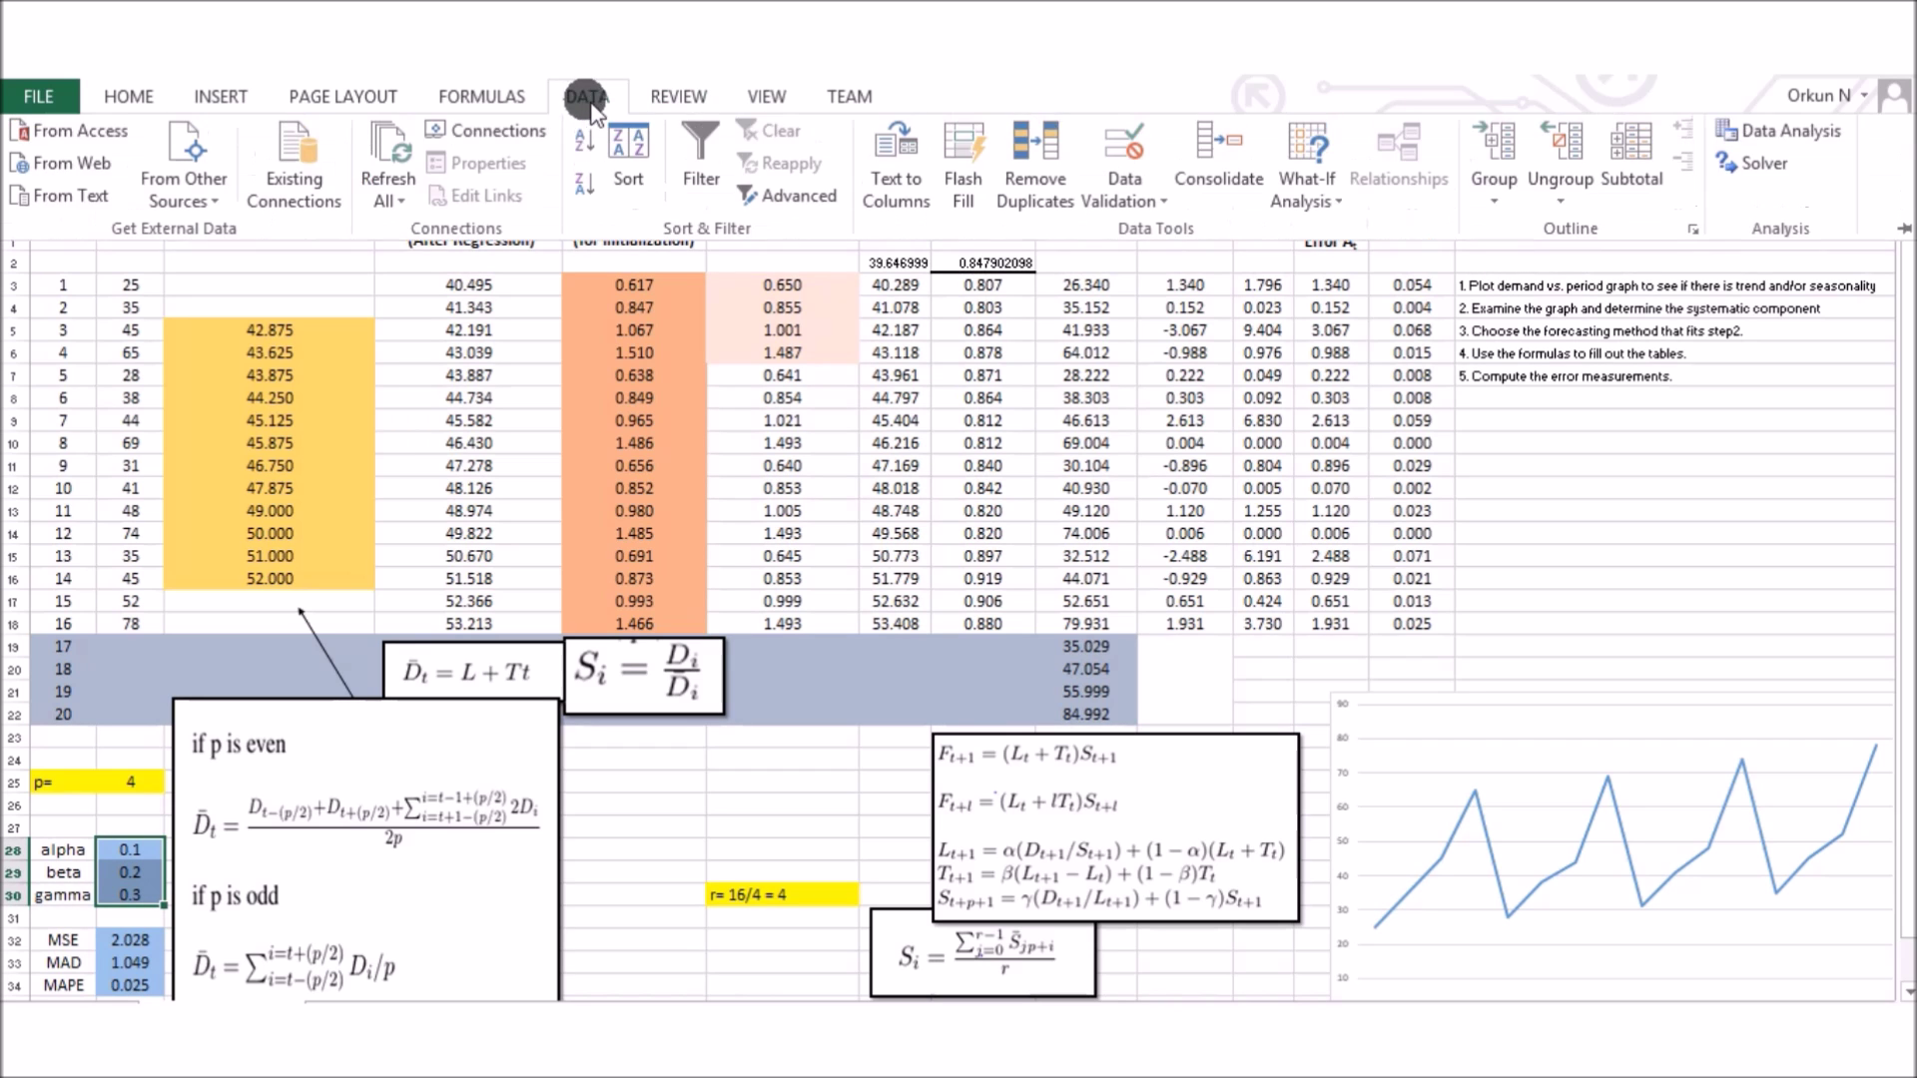
left_click(1743, 176)
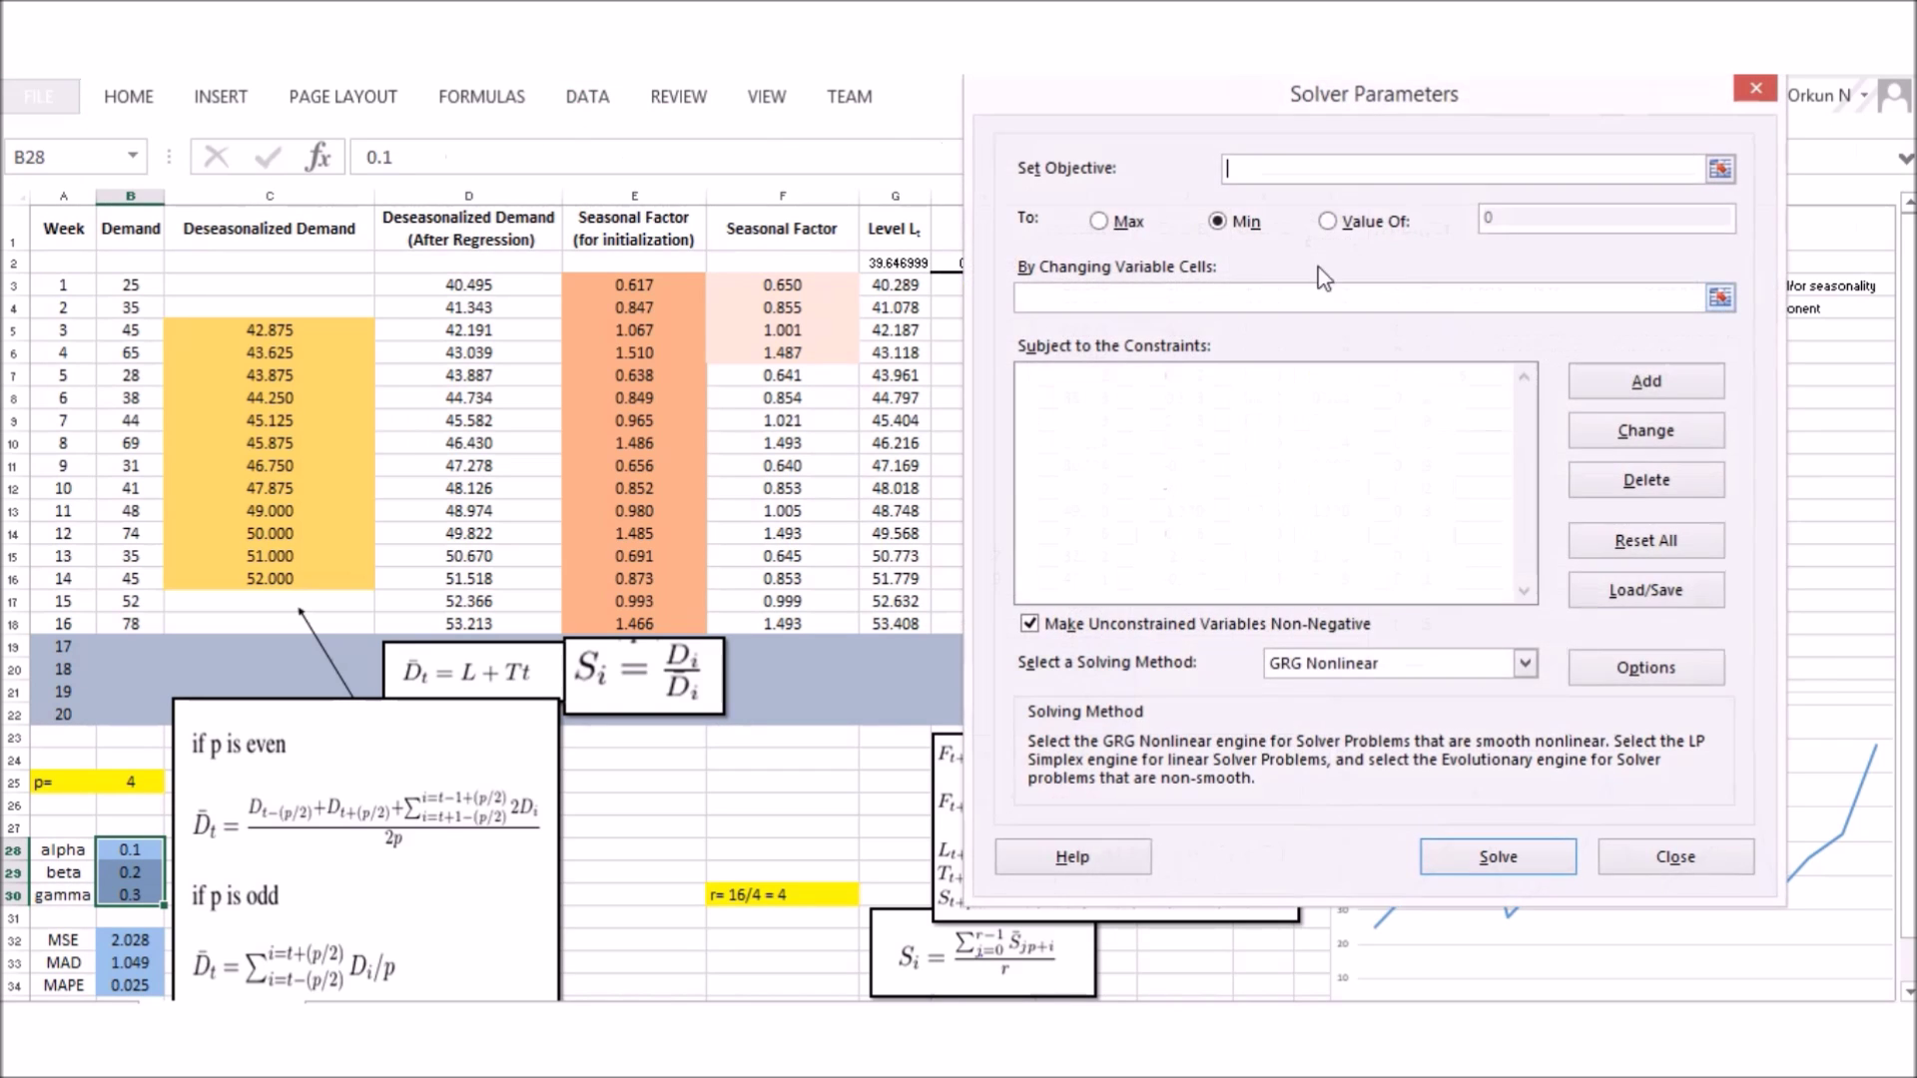
left_click(130, 917)
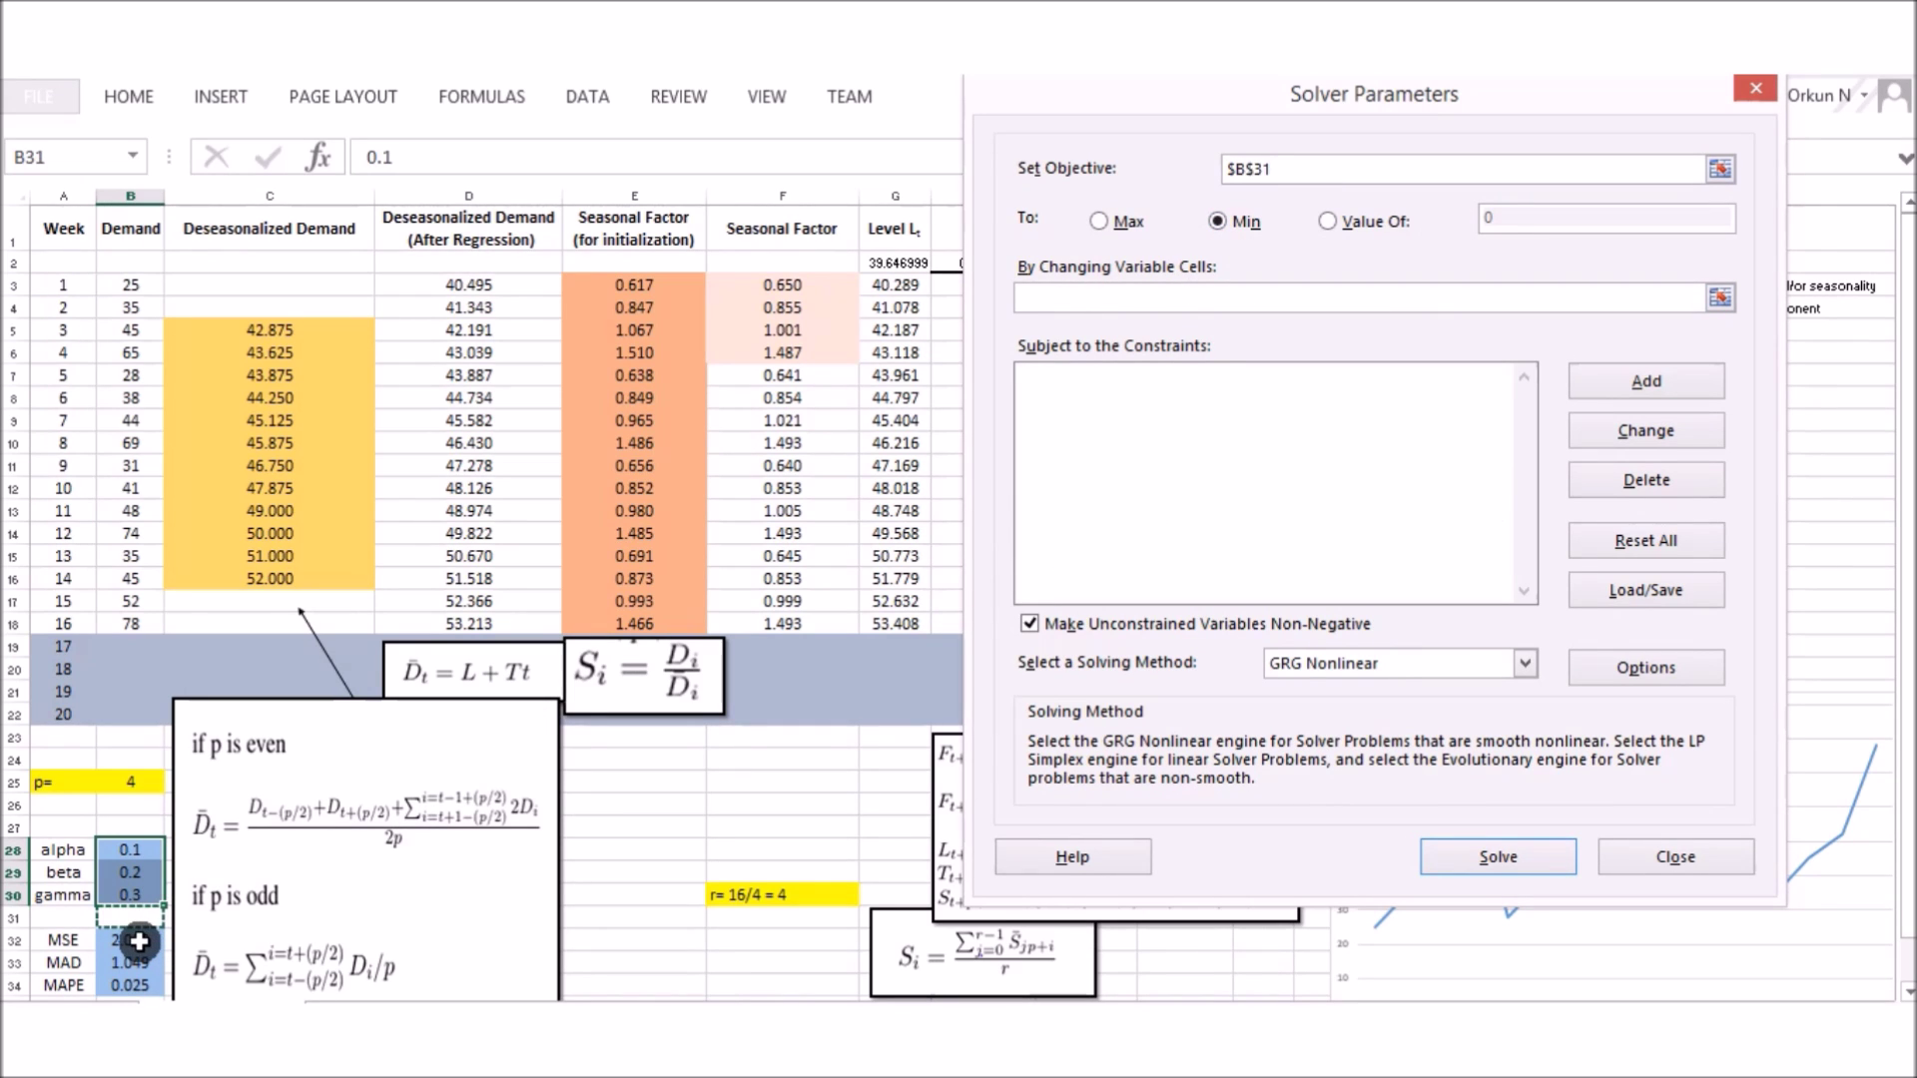
left_click(139, 941)
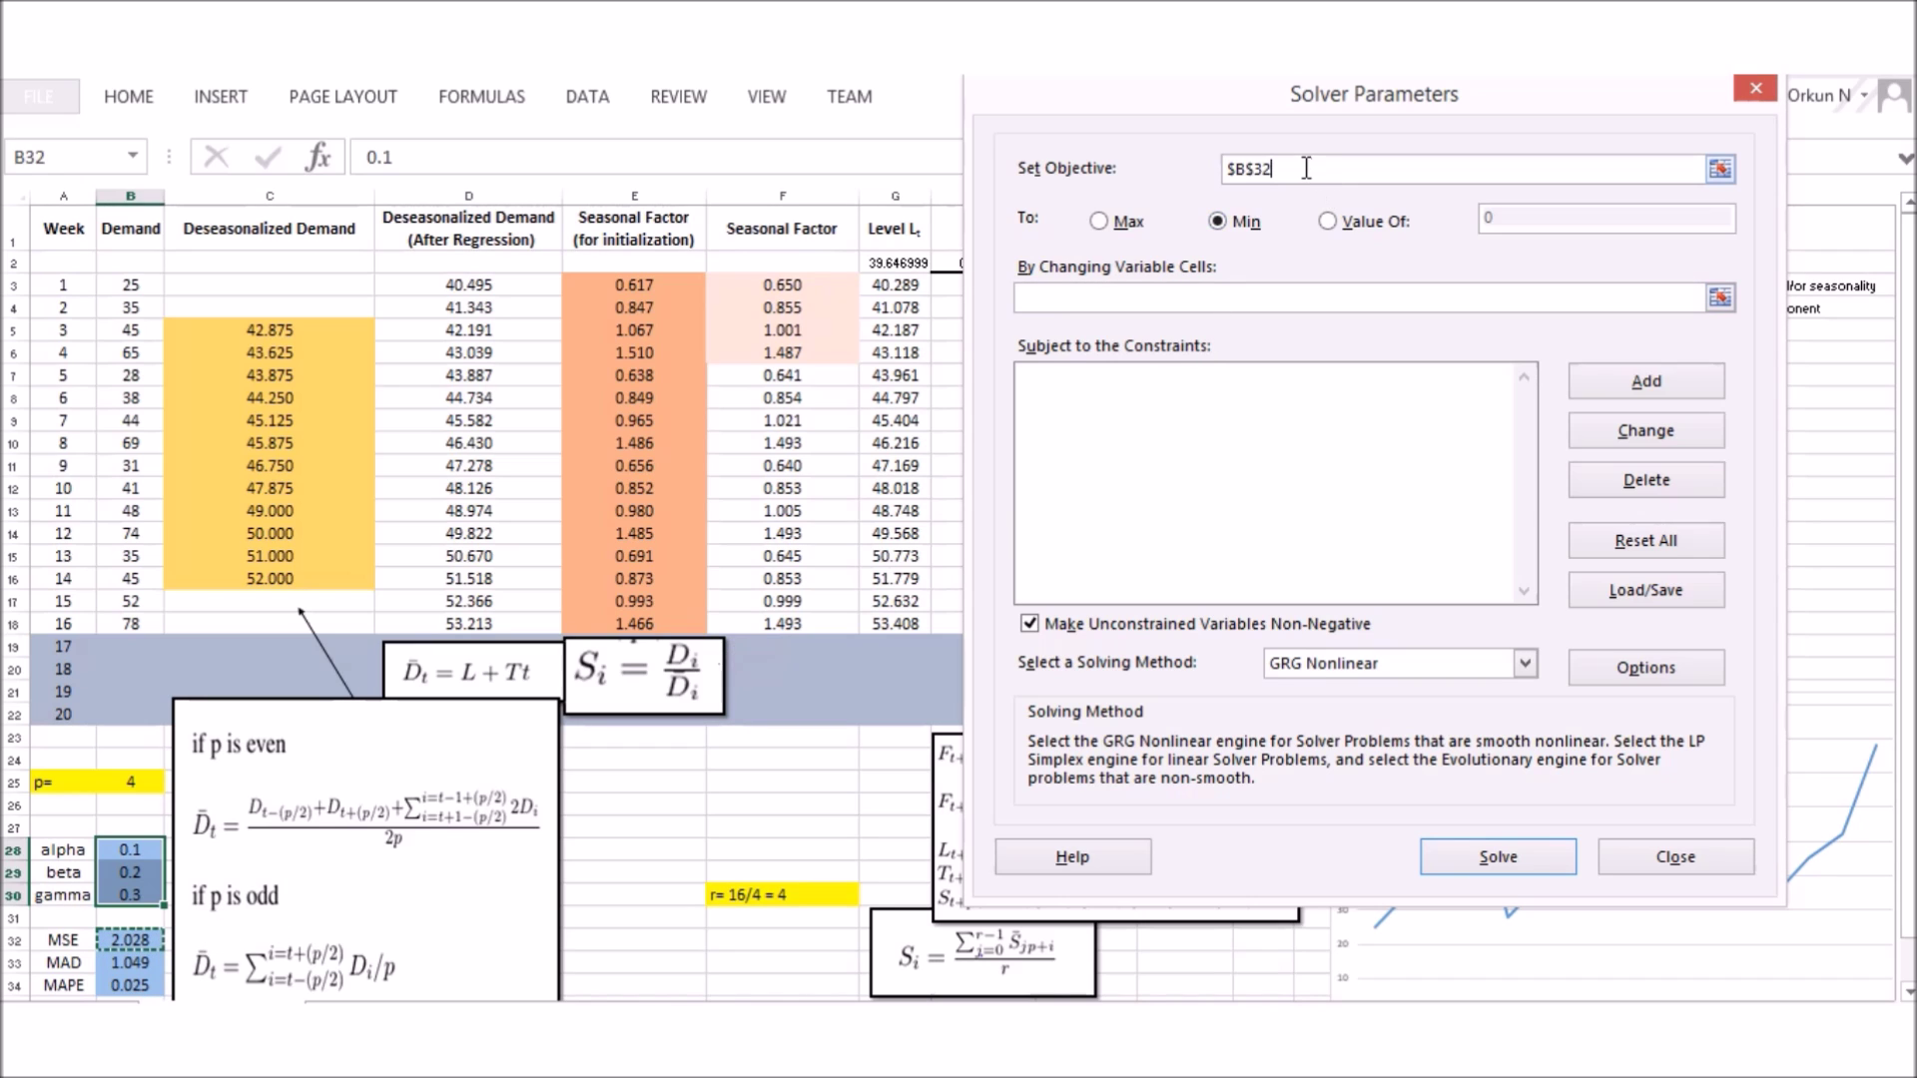
left_click(1228, 225)
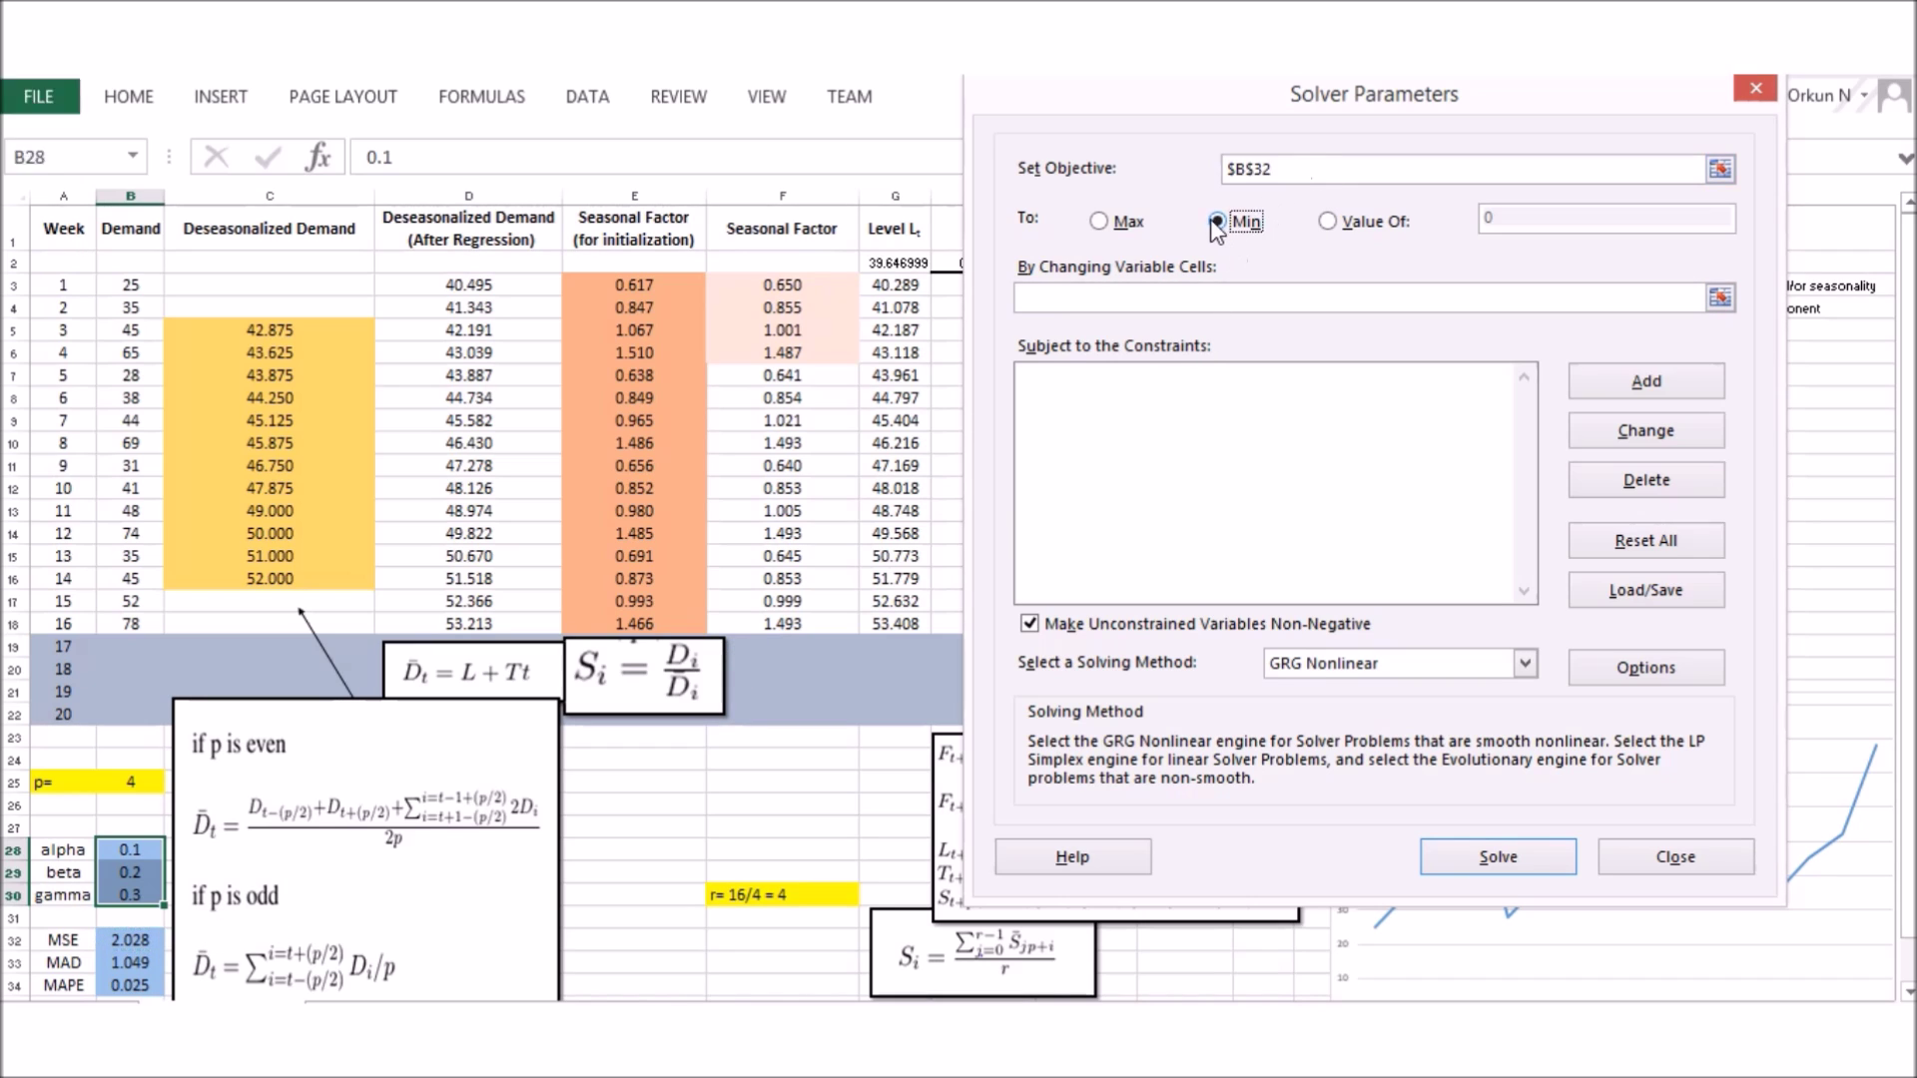
- Set the Solver's changing variable cells to the alpha, beta and gamma values in $B$28:$B$30
left_click(1720, 297)
left_click_drag(147, 847, 132, 893)
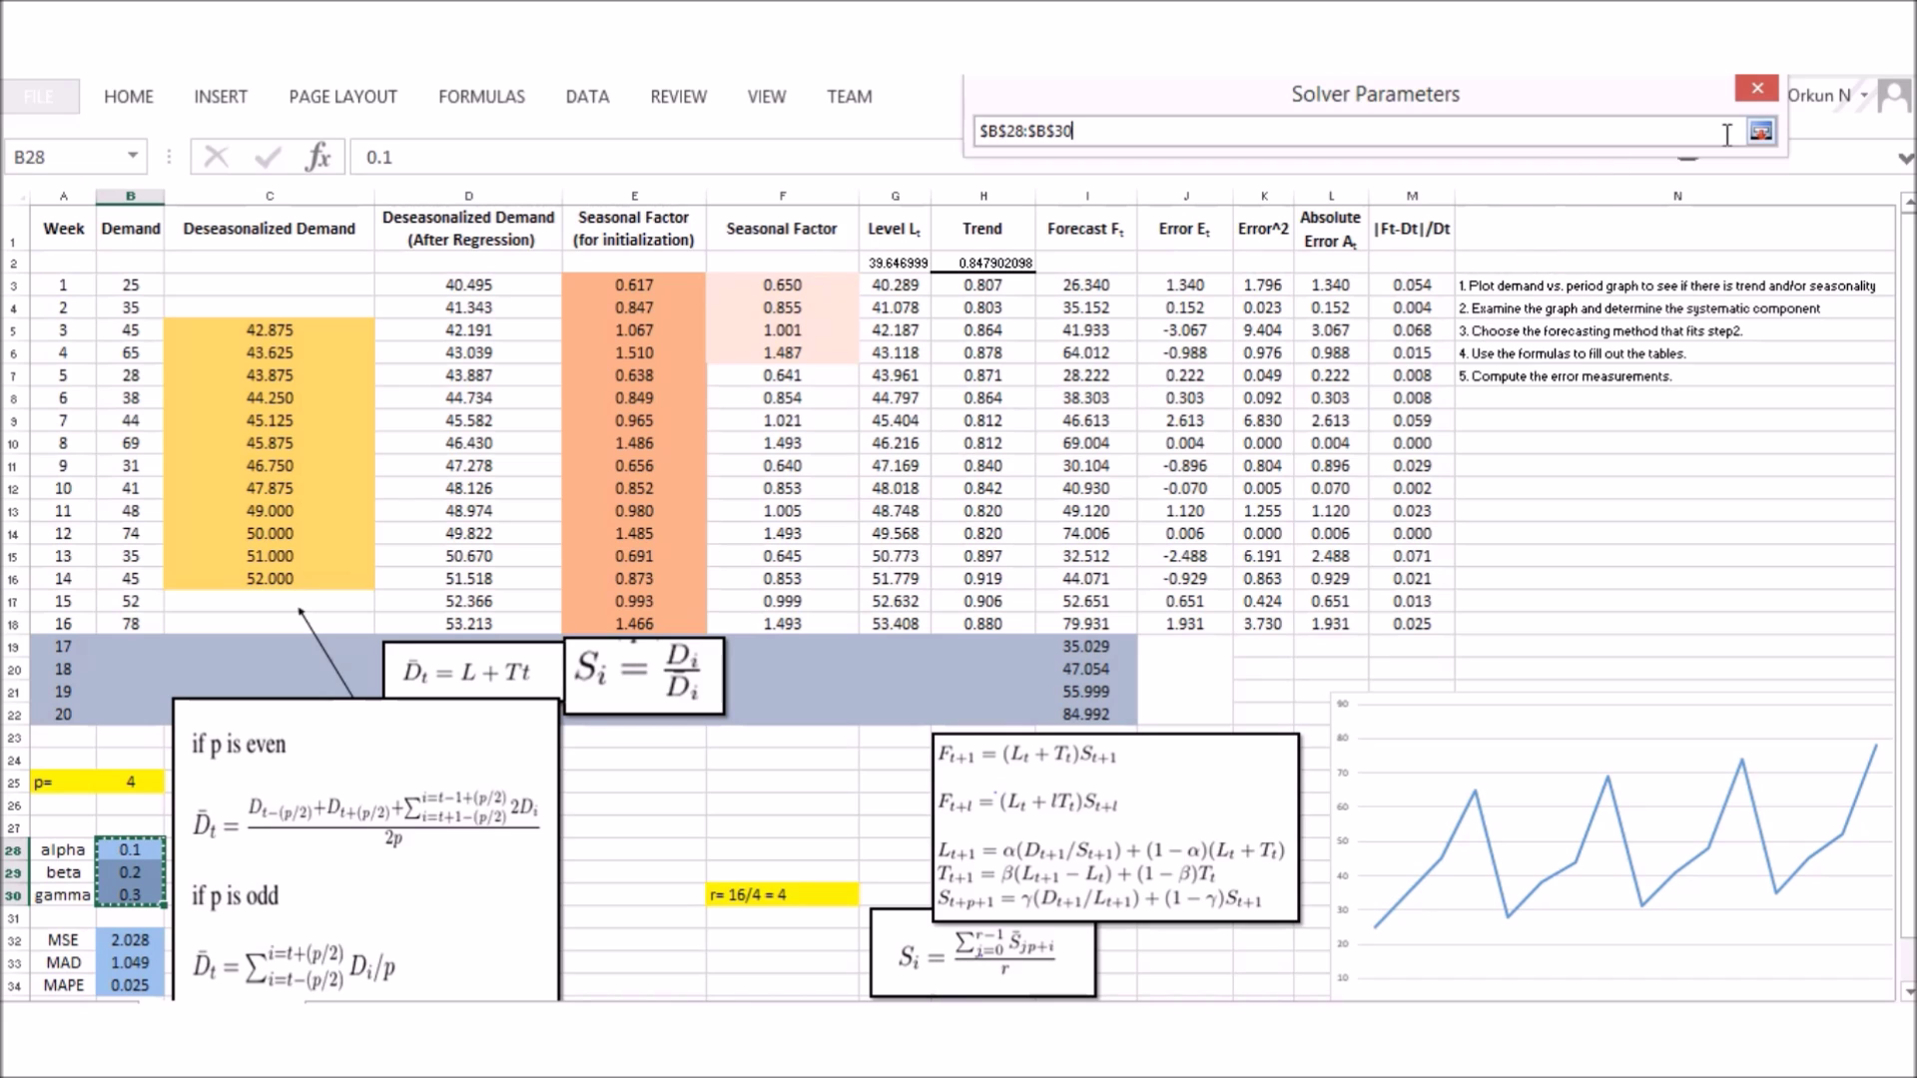
left_click(1761, 131)
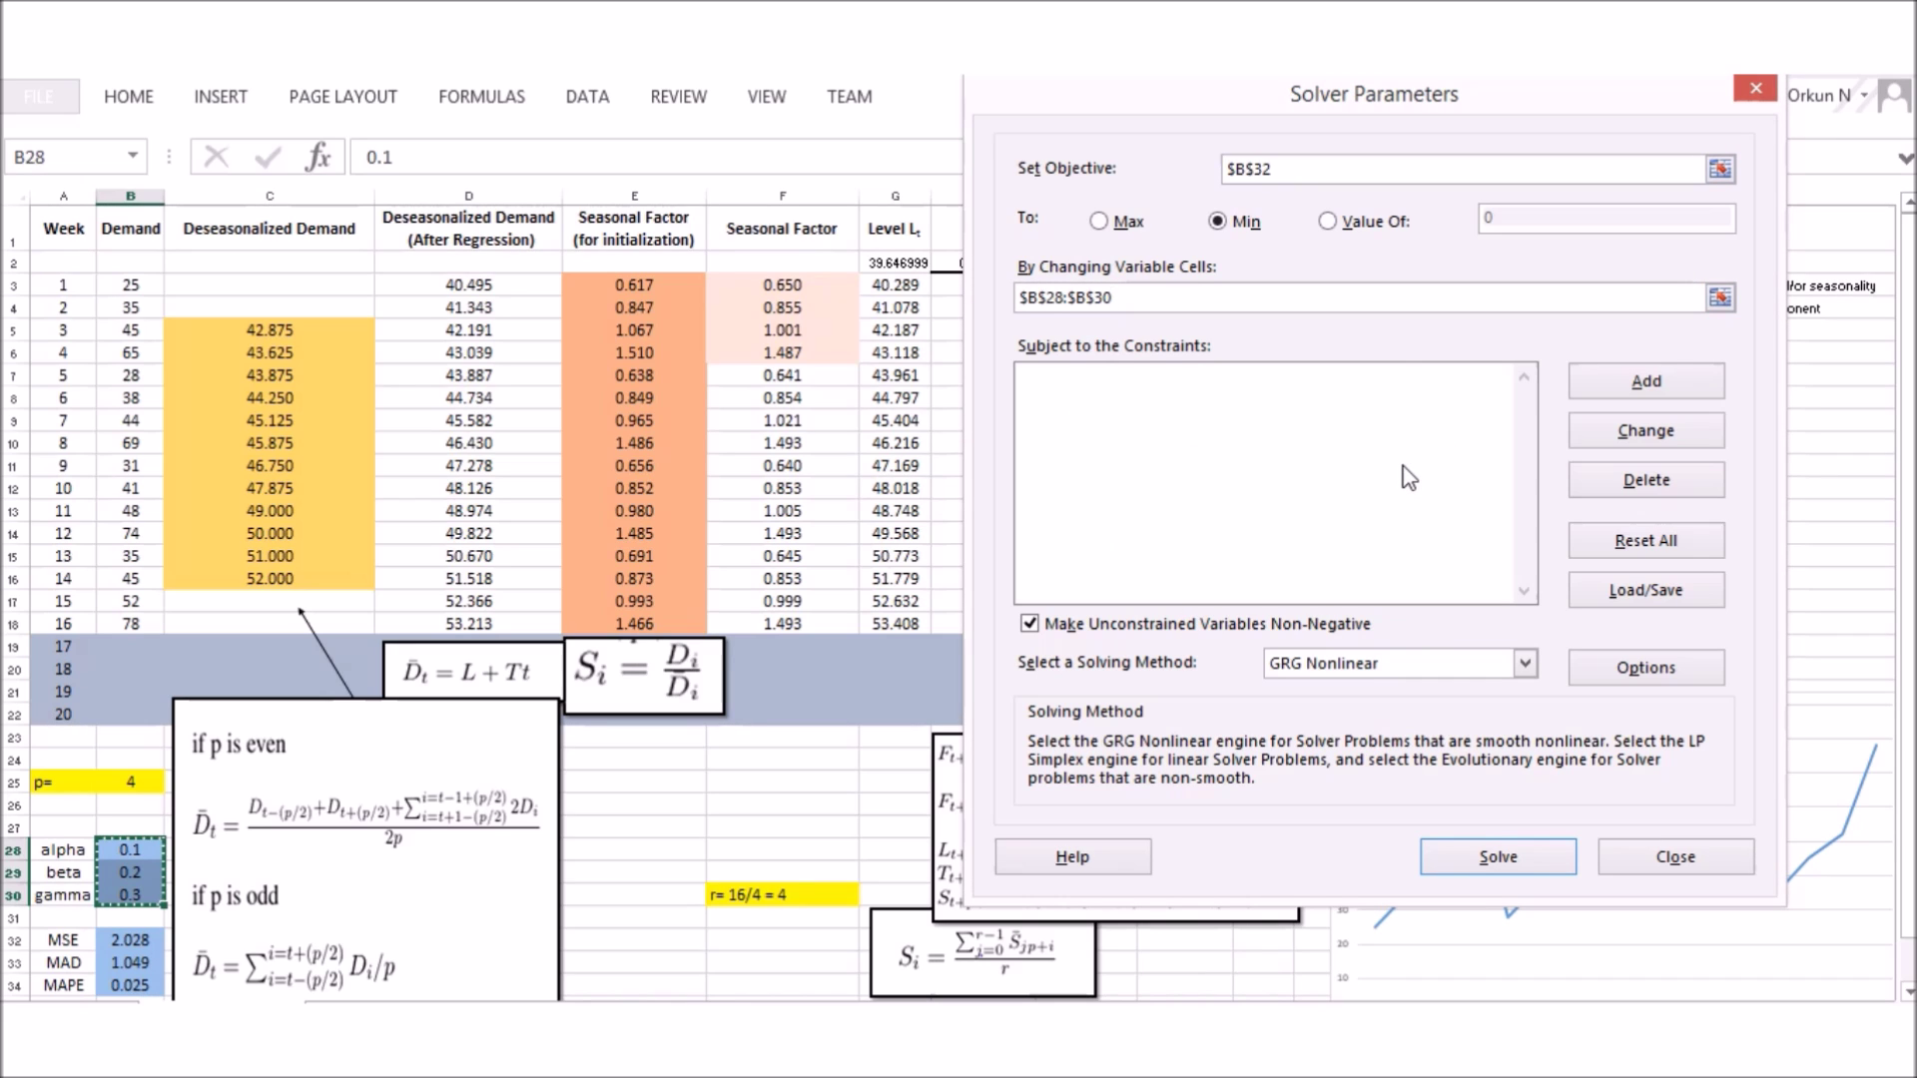
- Add a Solver constraint limiting the alpha, beta and gamma cells $B$28:$B$30 to <= 1
left_click(1618, 383)
left_click(127, 854)
left_click_drag(127, 854, 129, 895)
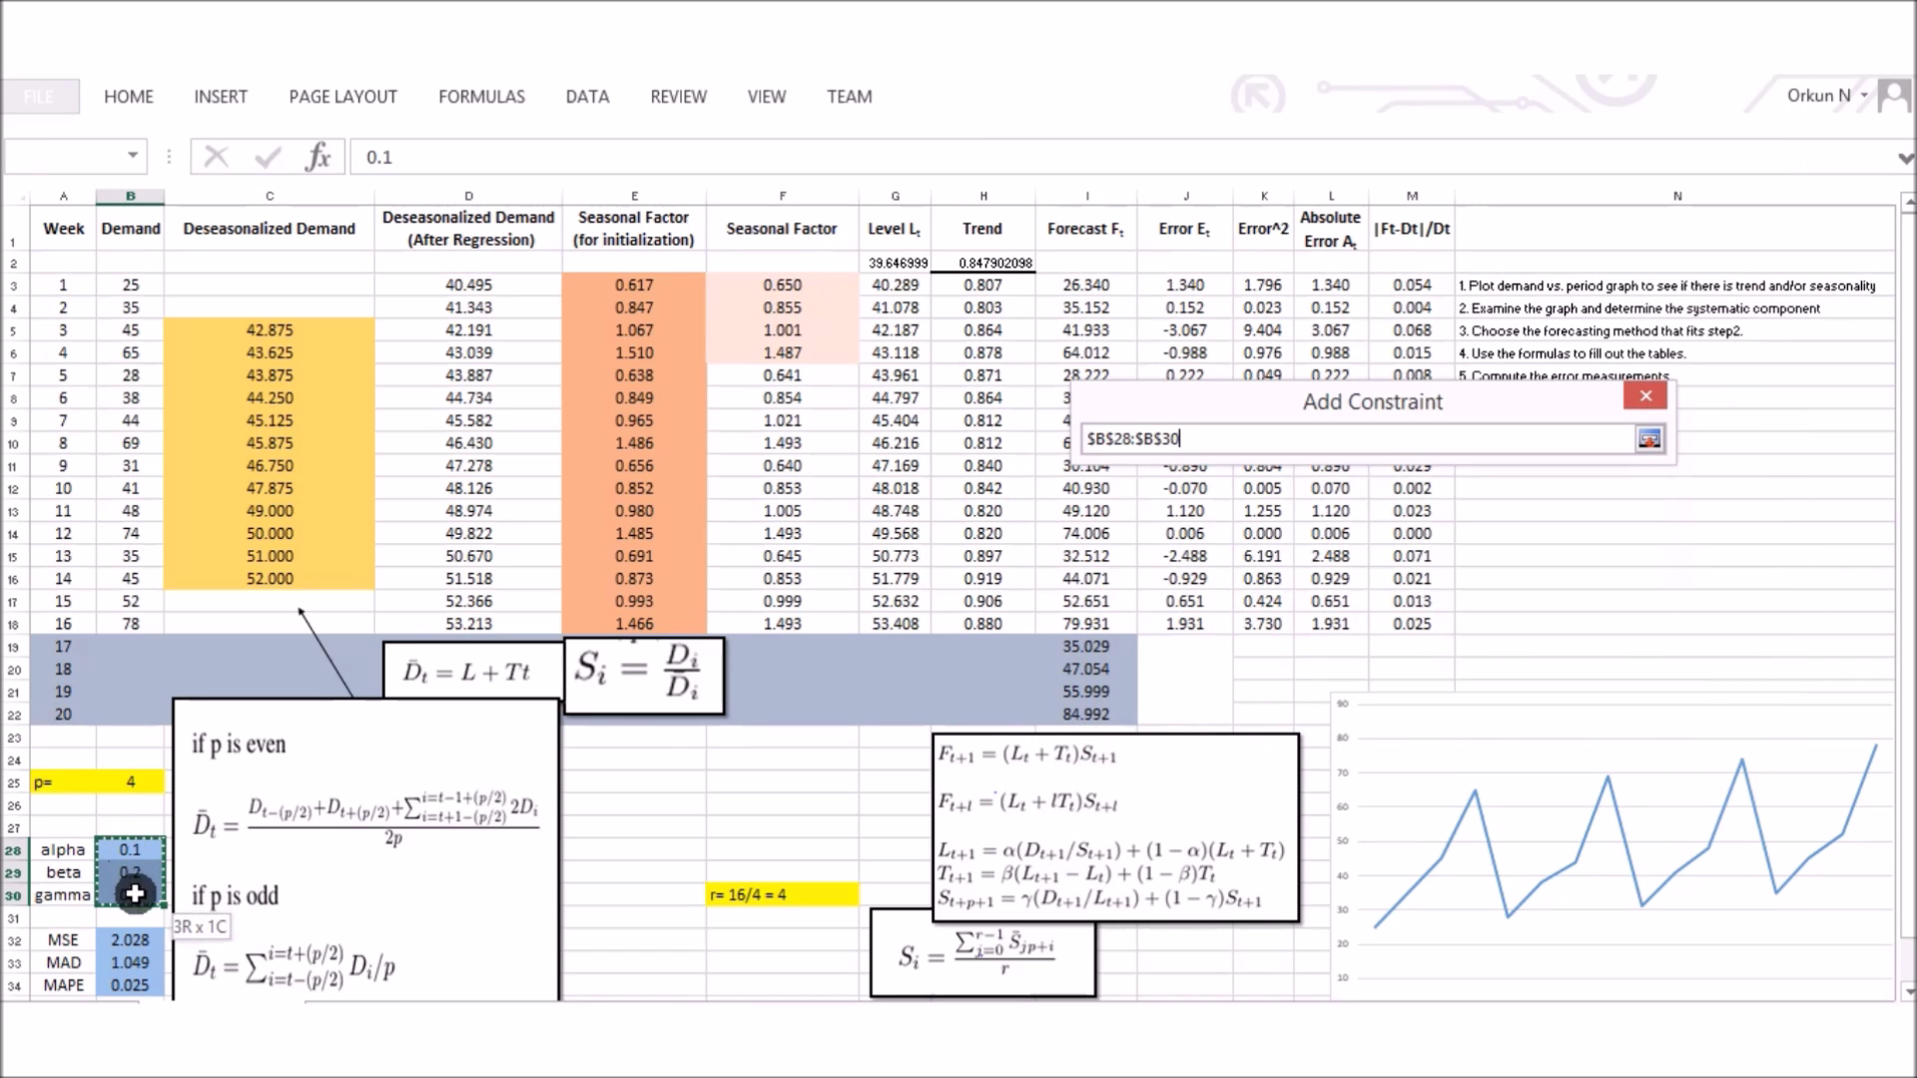
left_click(1460, 499)
type("1")
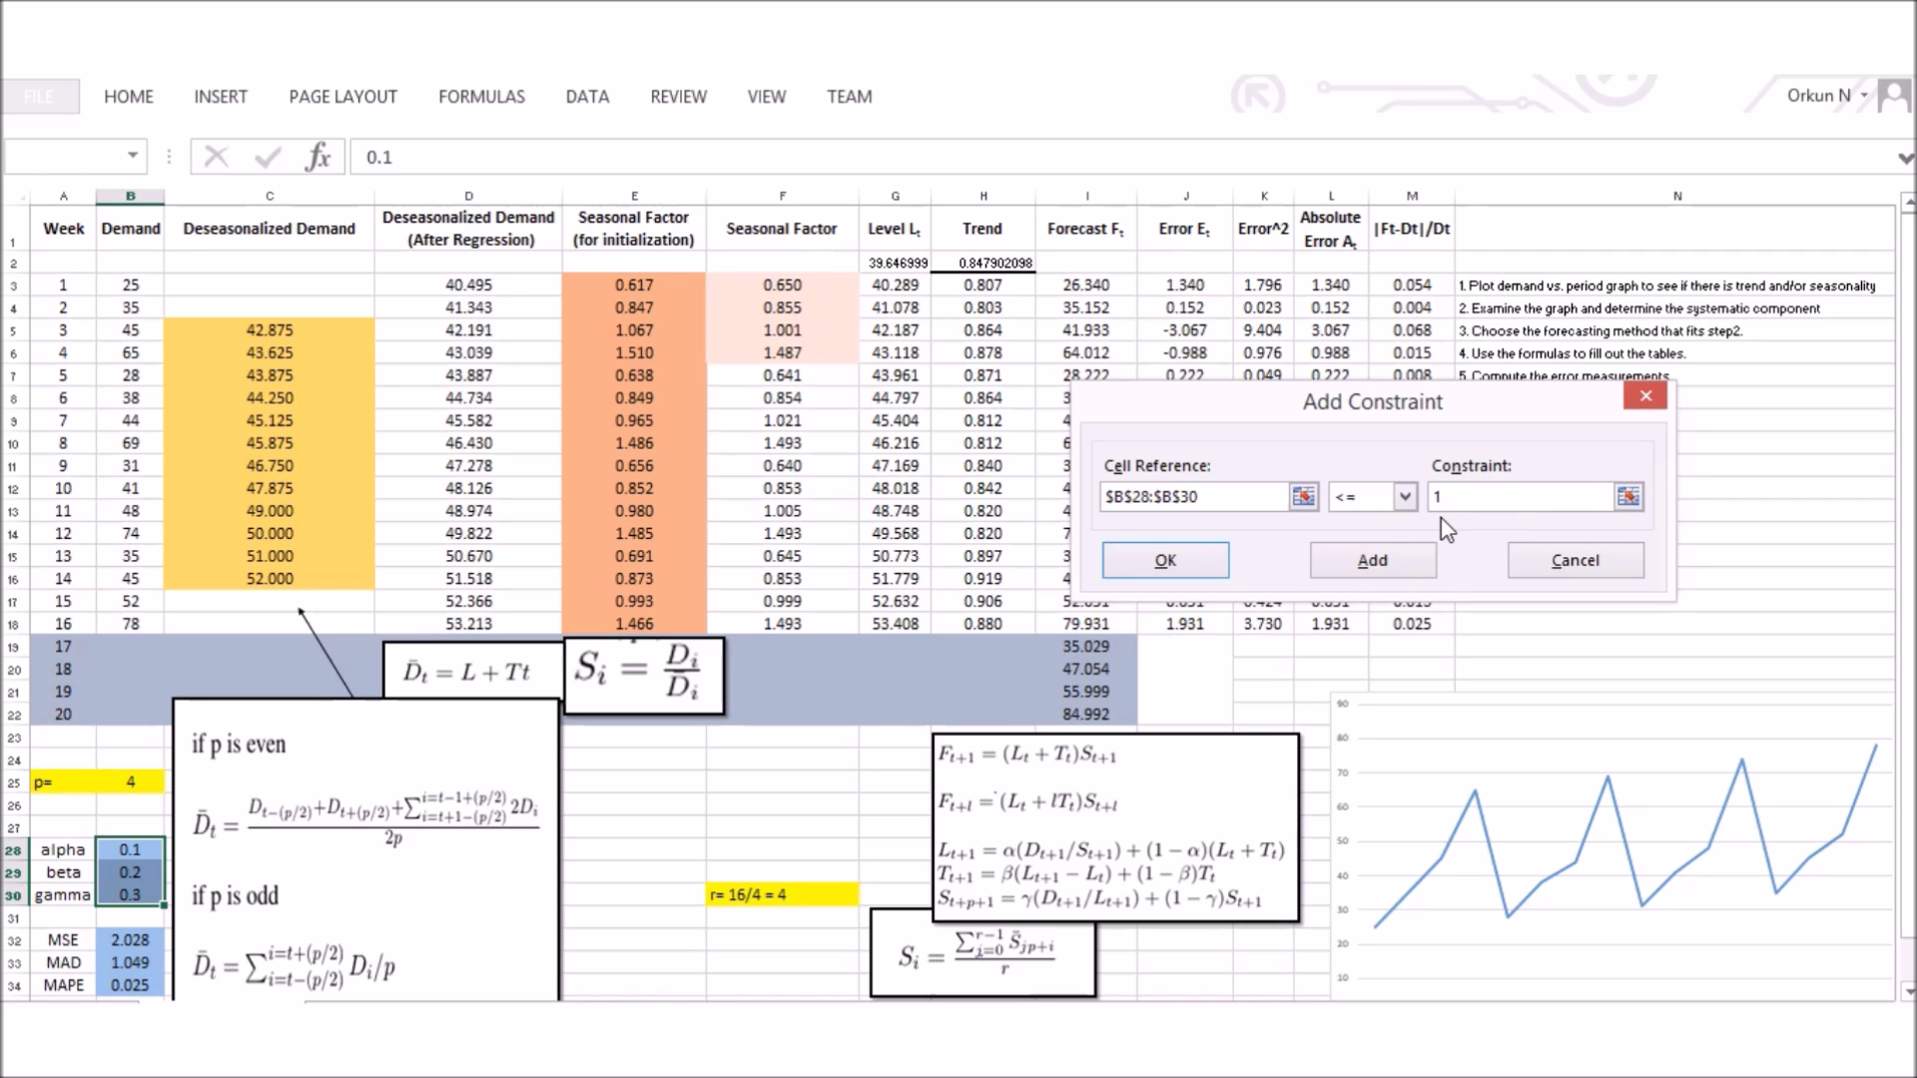
left_click(1152, 554)
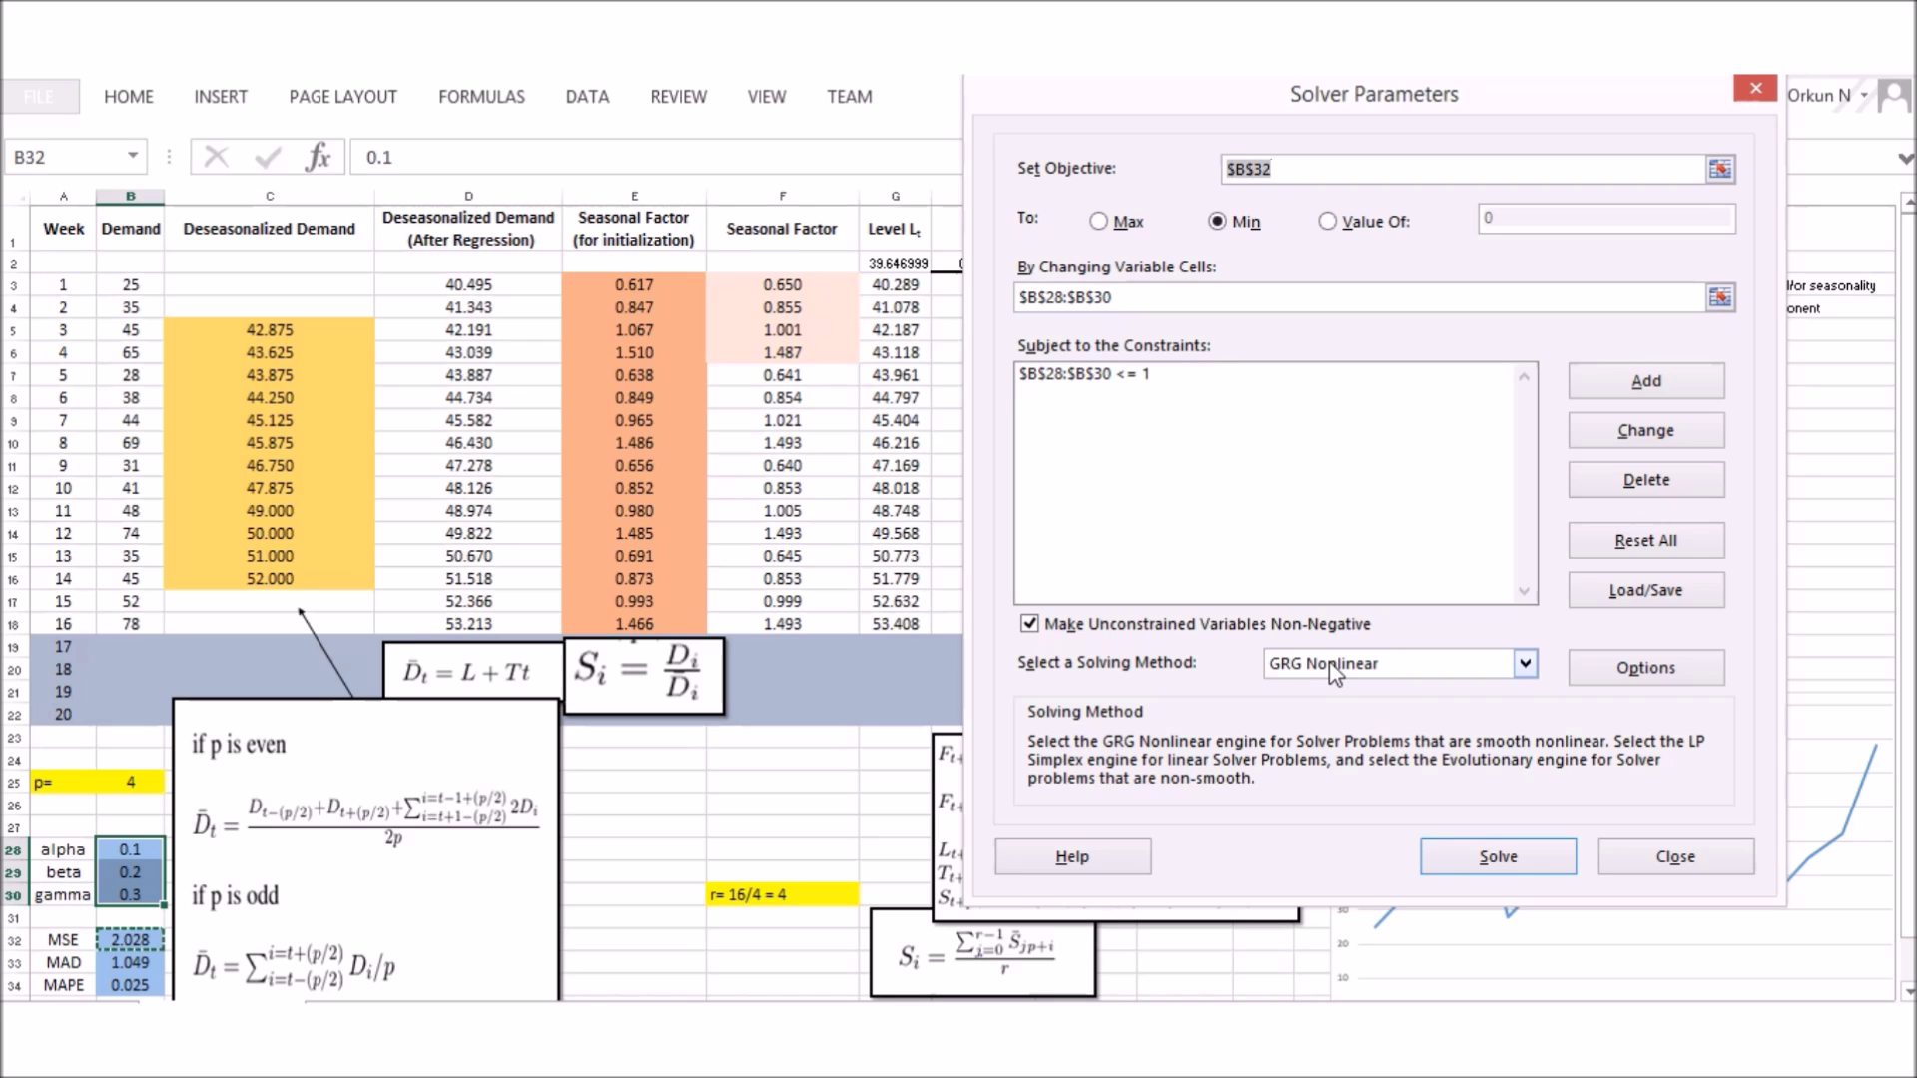
- Solve with the GRG Nonlinear method, keep the Solver solution, and review the optimized smoothing constants and MSE
left_click(1496, 858)
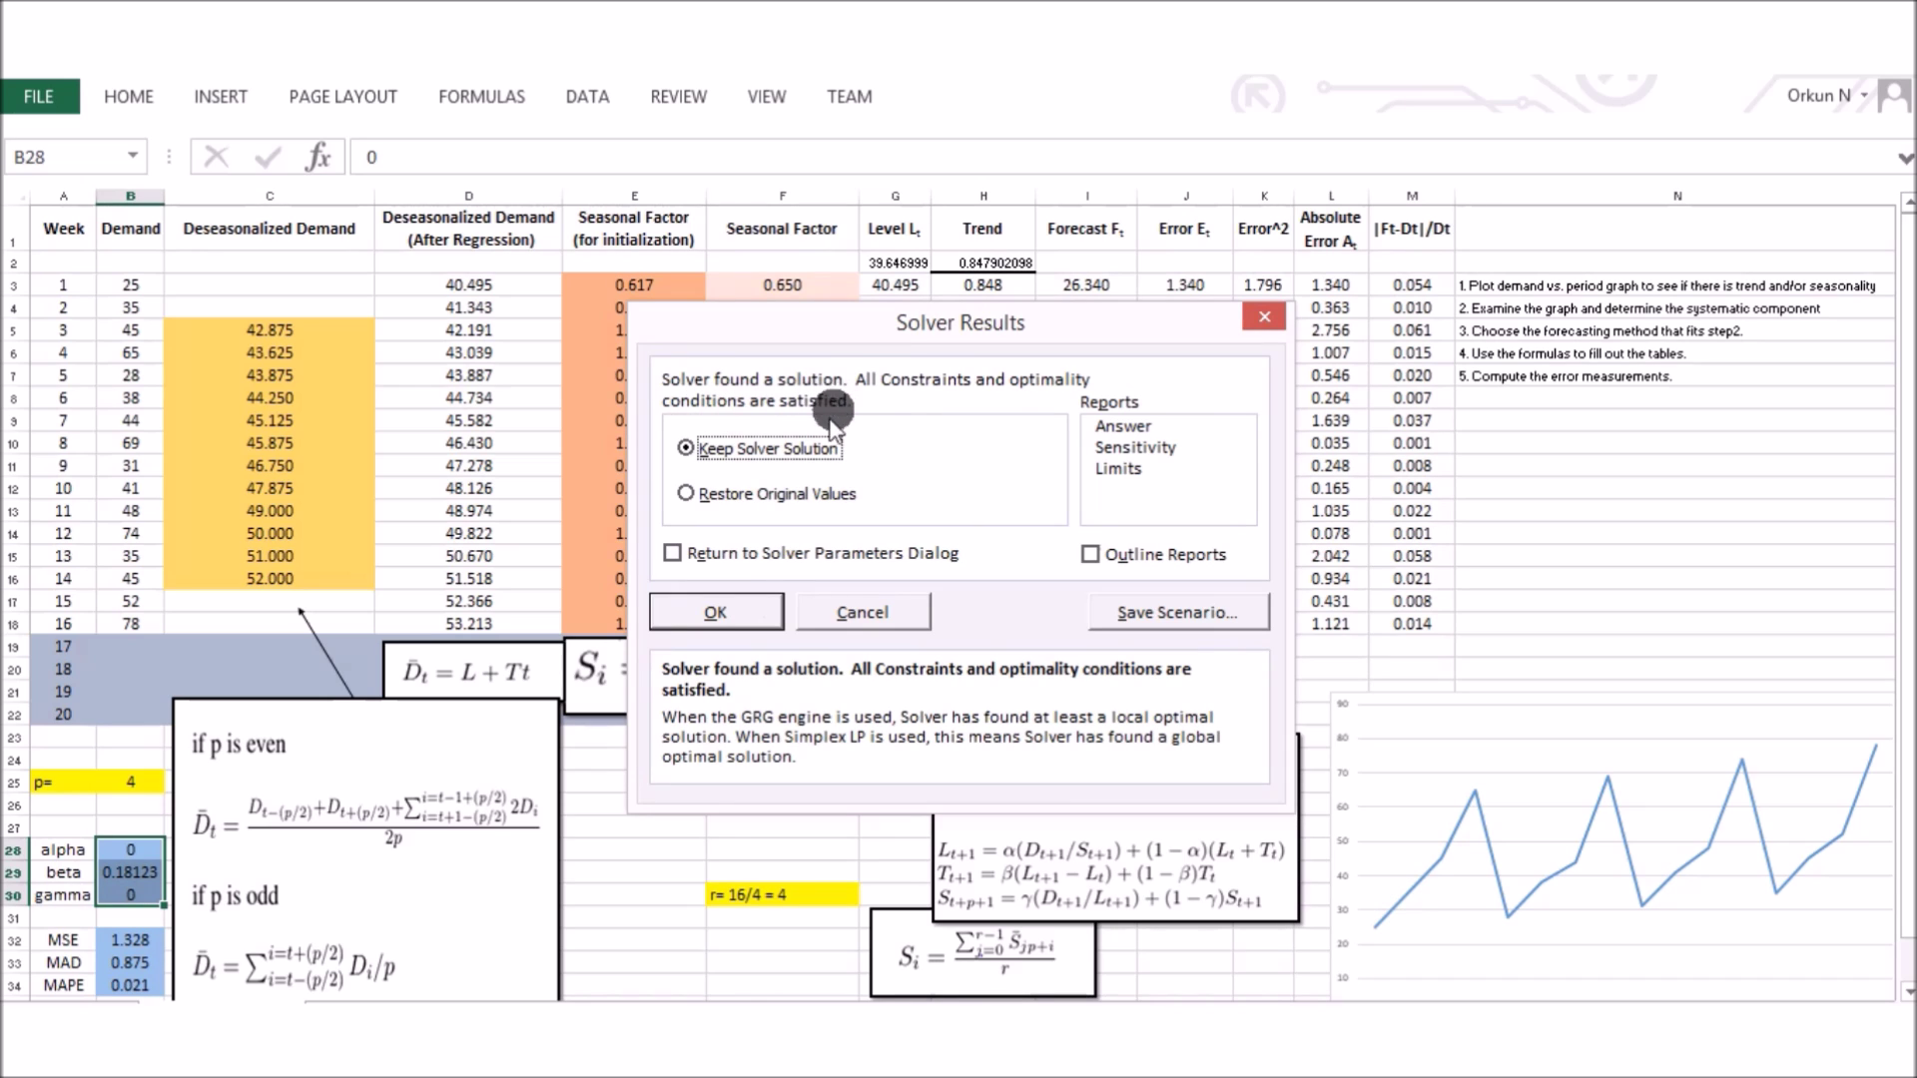
left_click(718, 613)
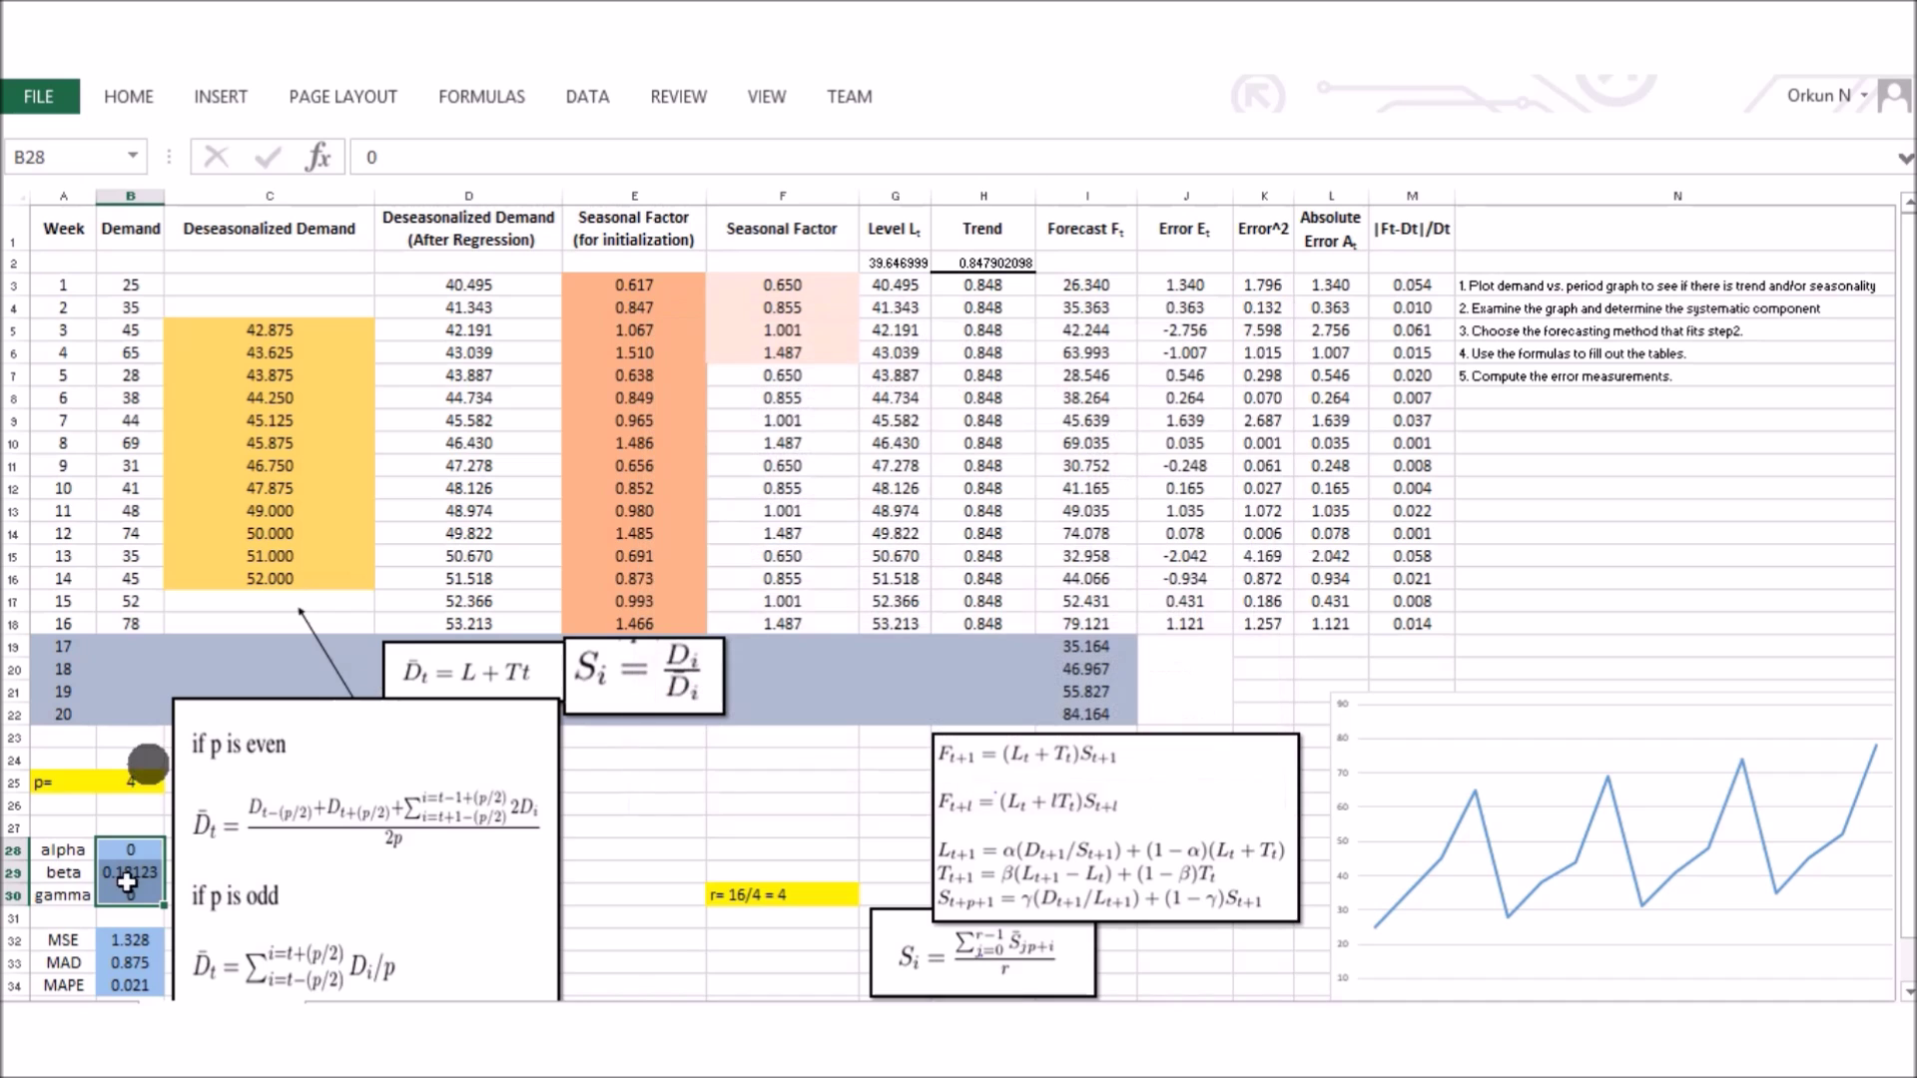
left_click_drag(131, 851, 133, 901)
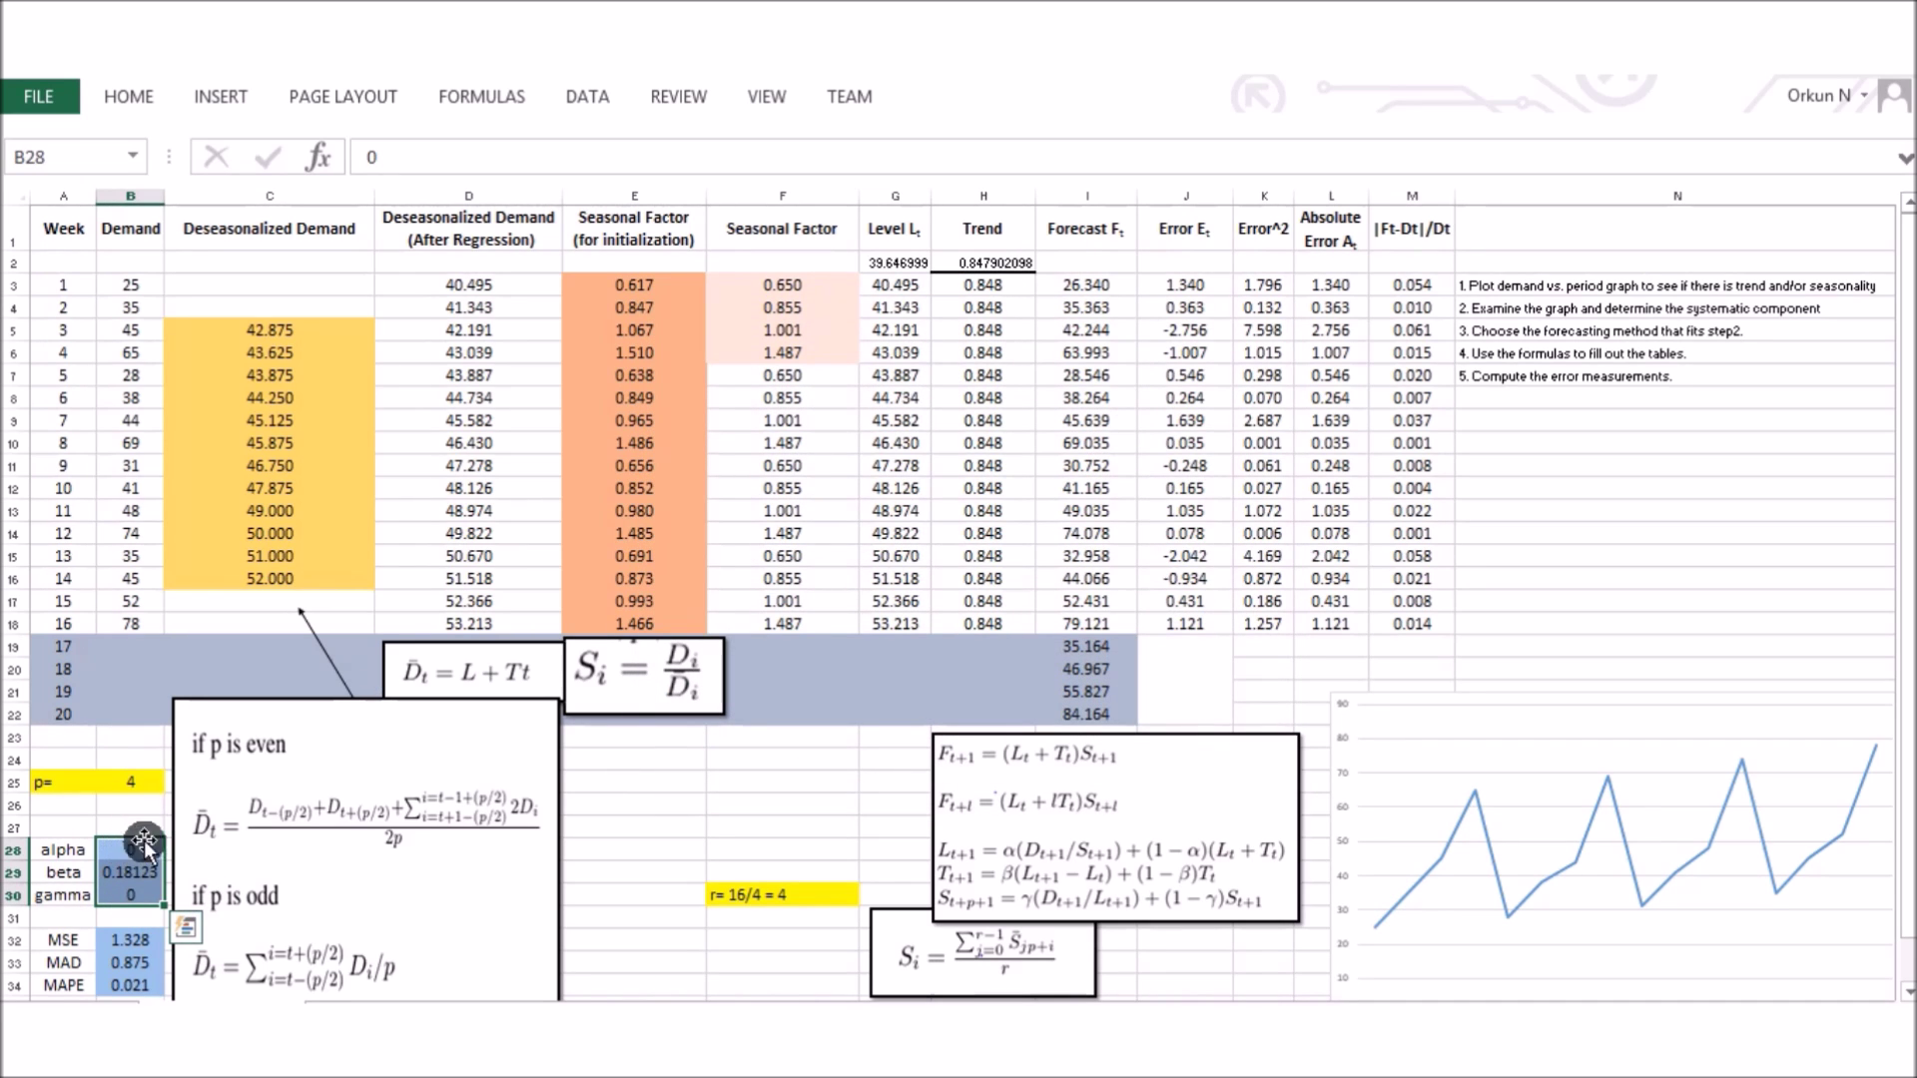
left_click_drag(130, 850, 133, 901)
left_click(139, 940)
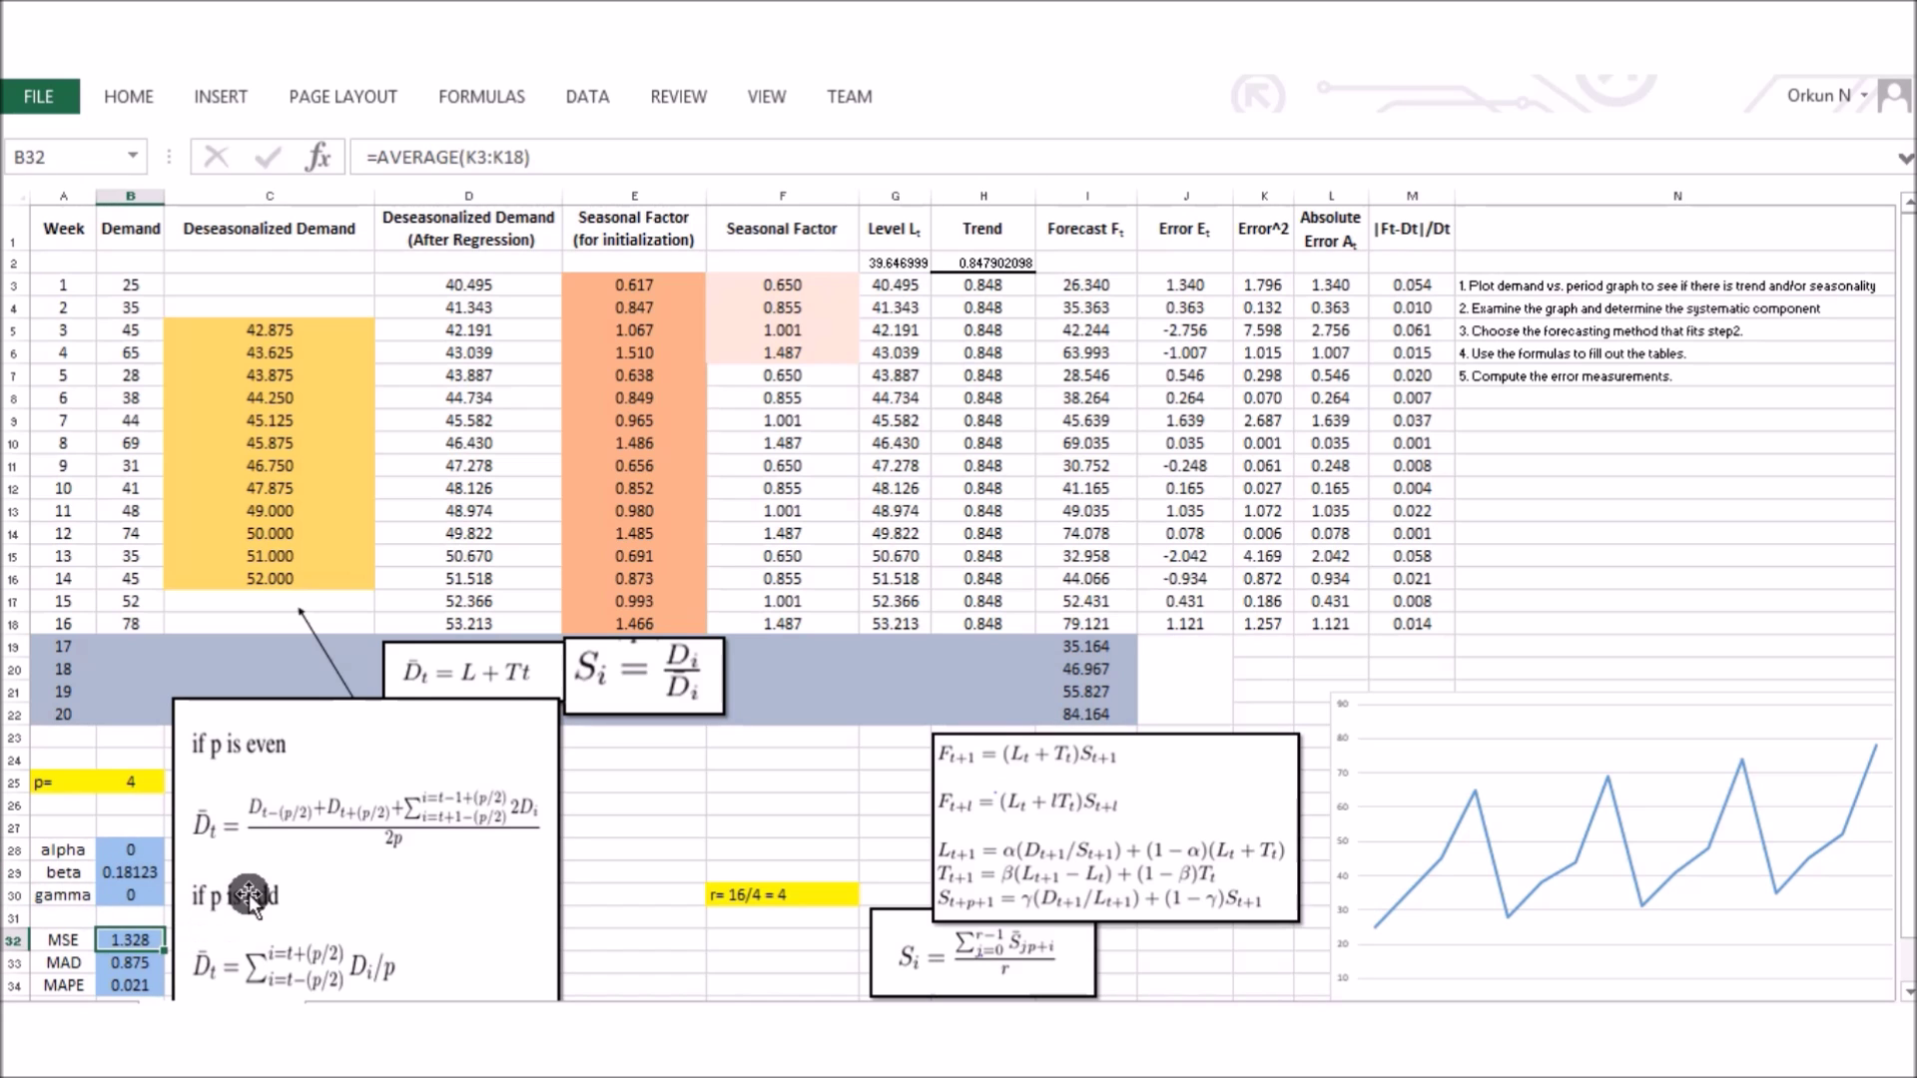
- Set alpha to 0.1, beta to 0.2 and gamma to 0.3 in cells B28:B30
scroll(249, 894, "down", 1)
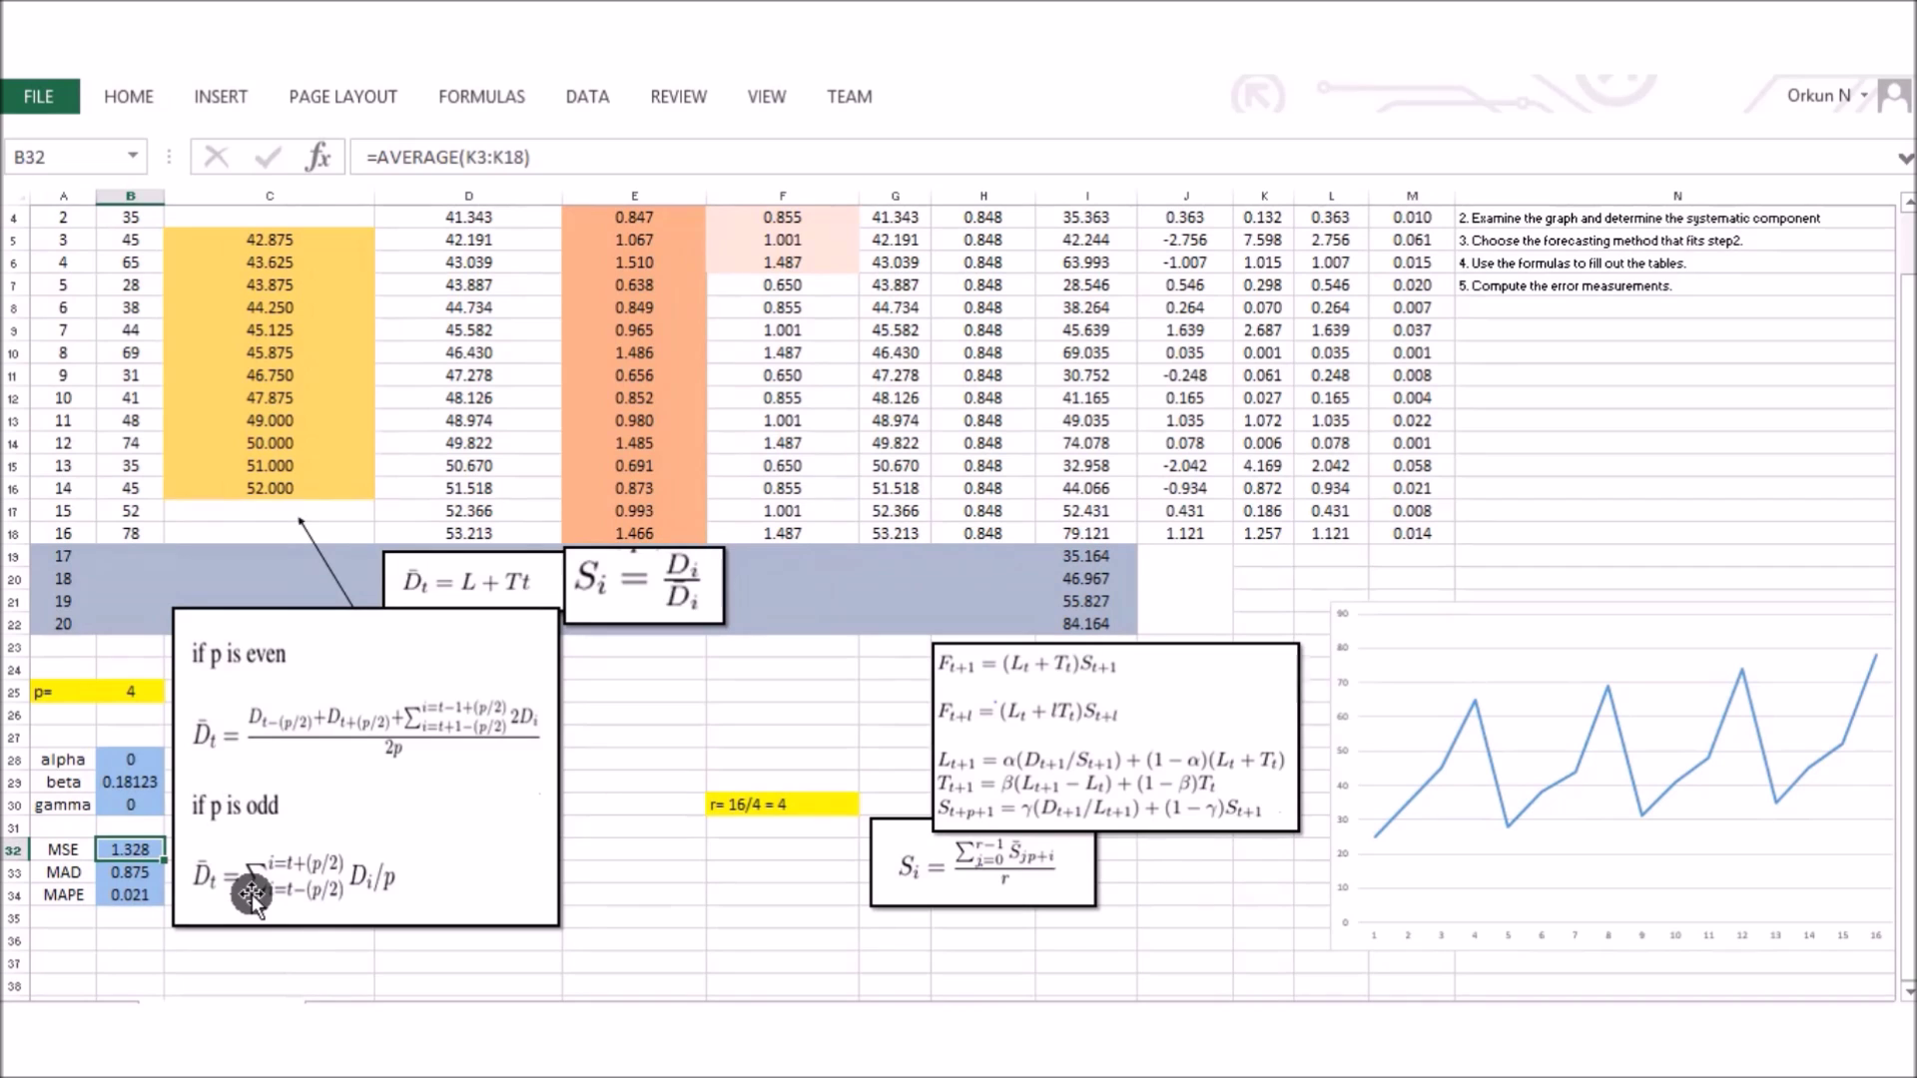
left_click(155, 759)
type("0.1")
key("Return")
type("0.2")
key("Return")
type("0.3")
key("Return")
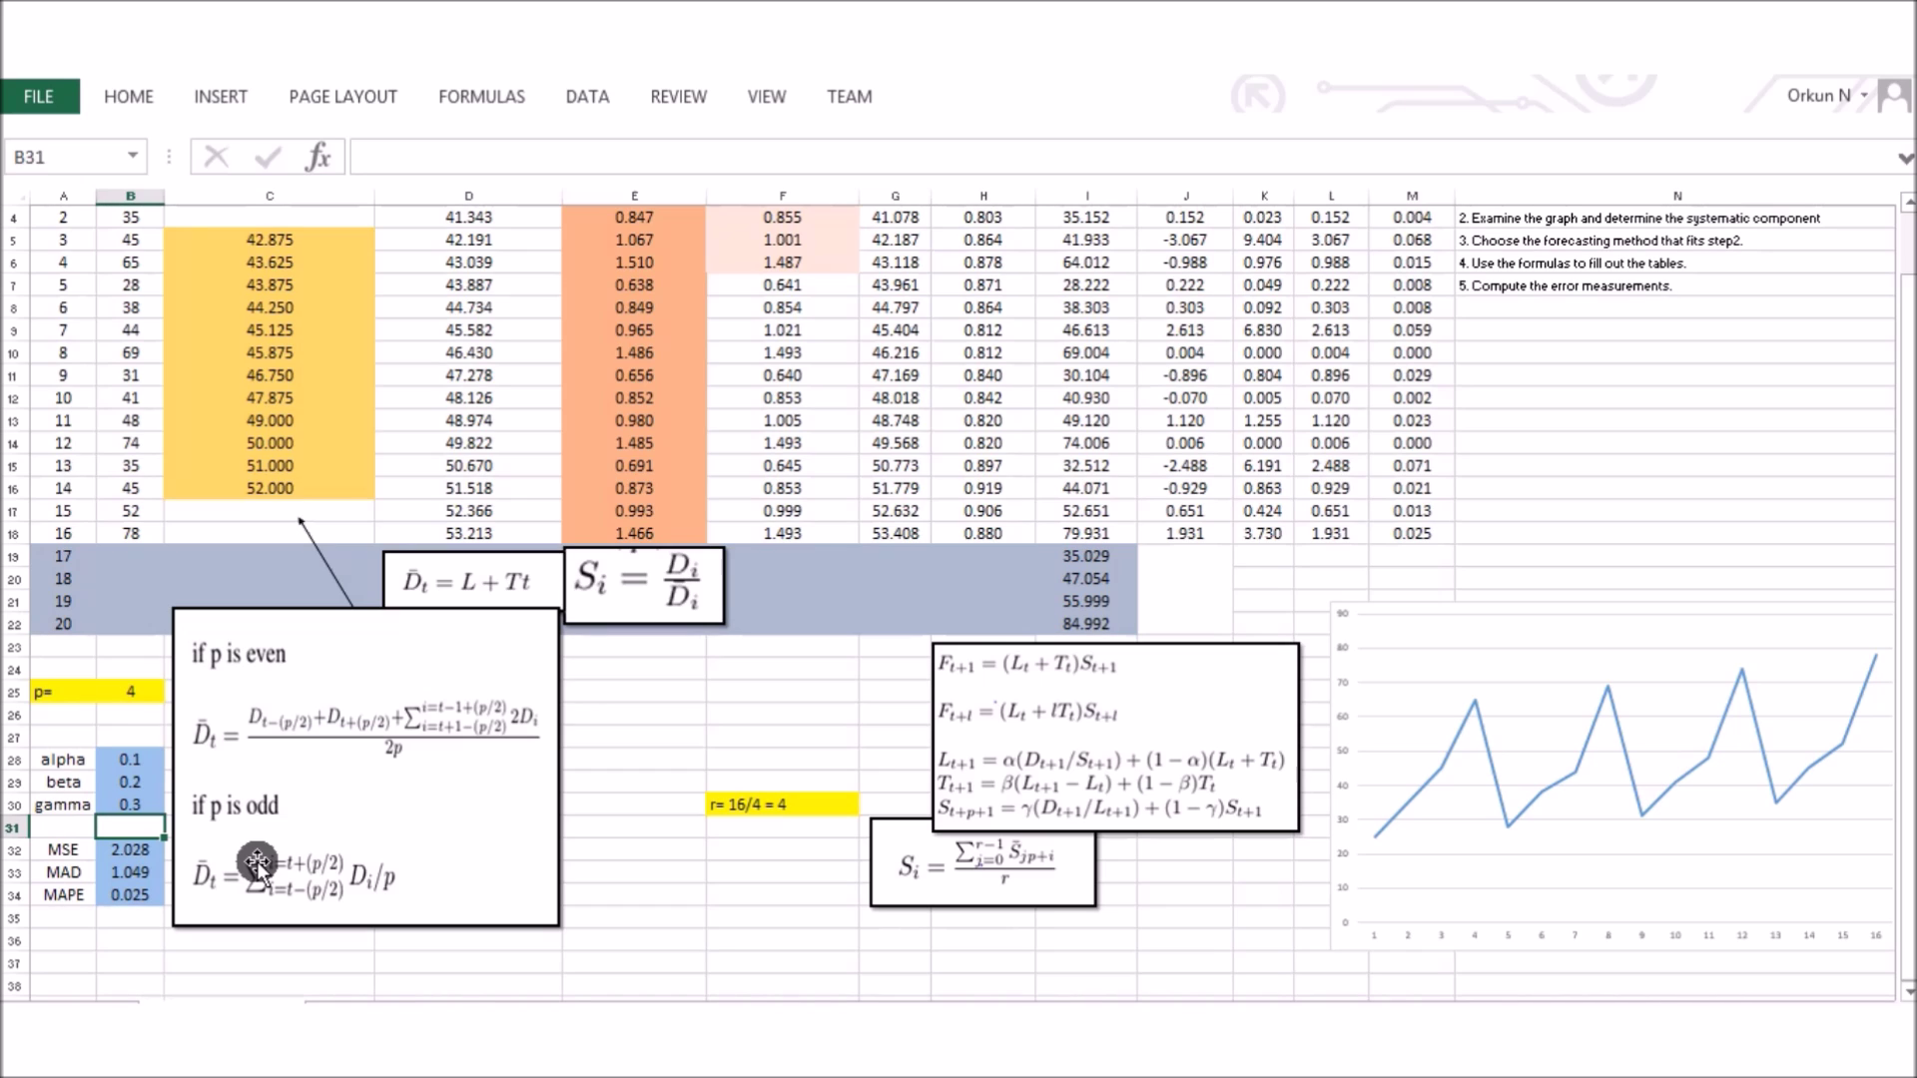
scroll(258, 861, "up", 1)
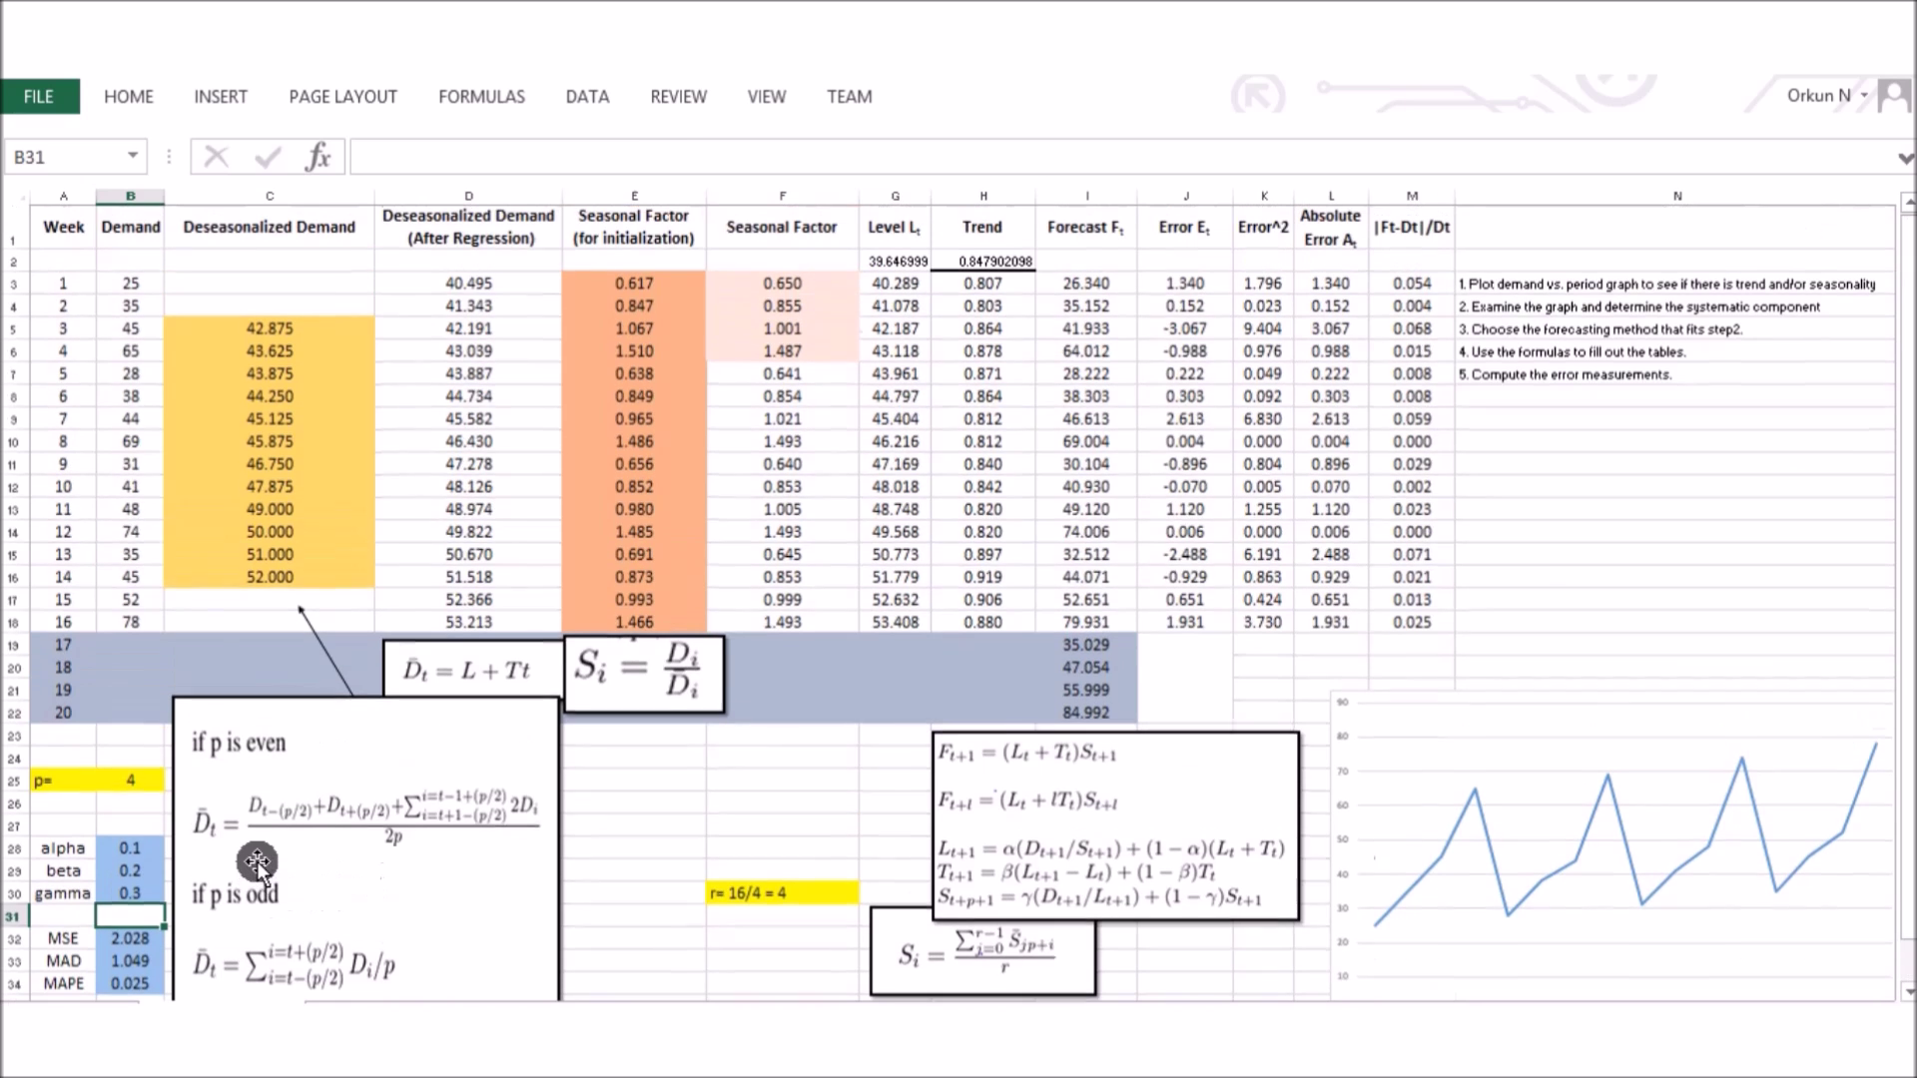